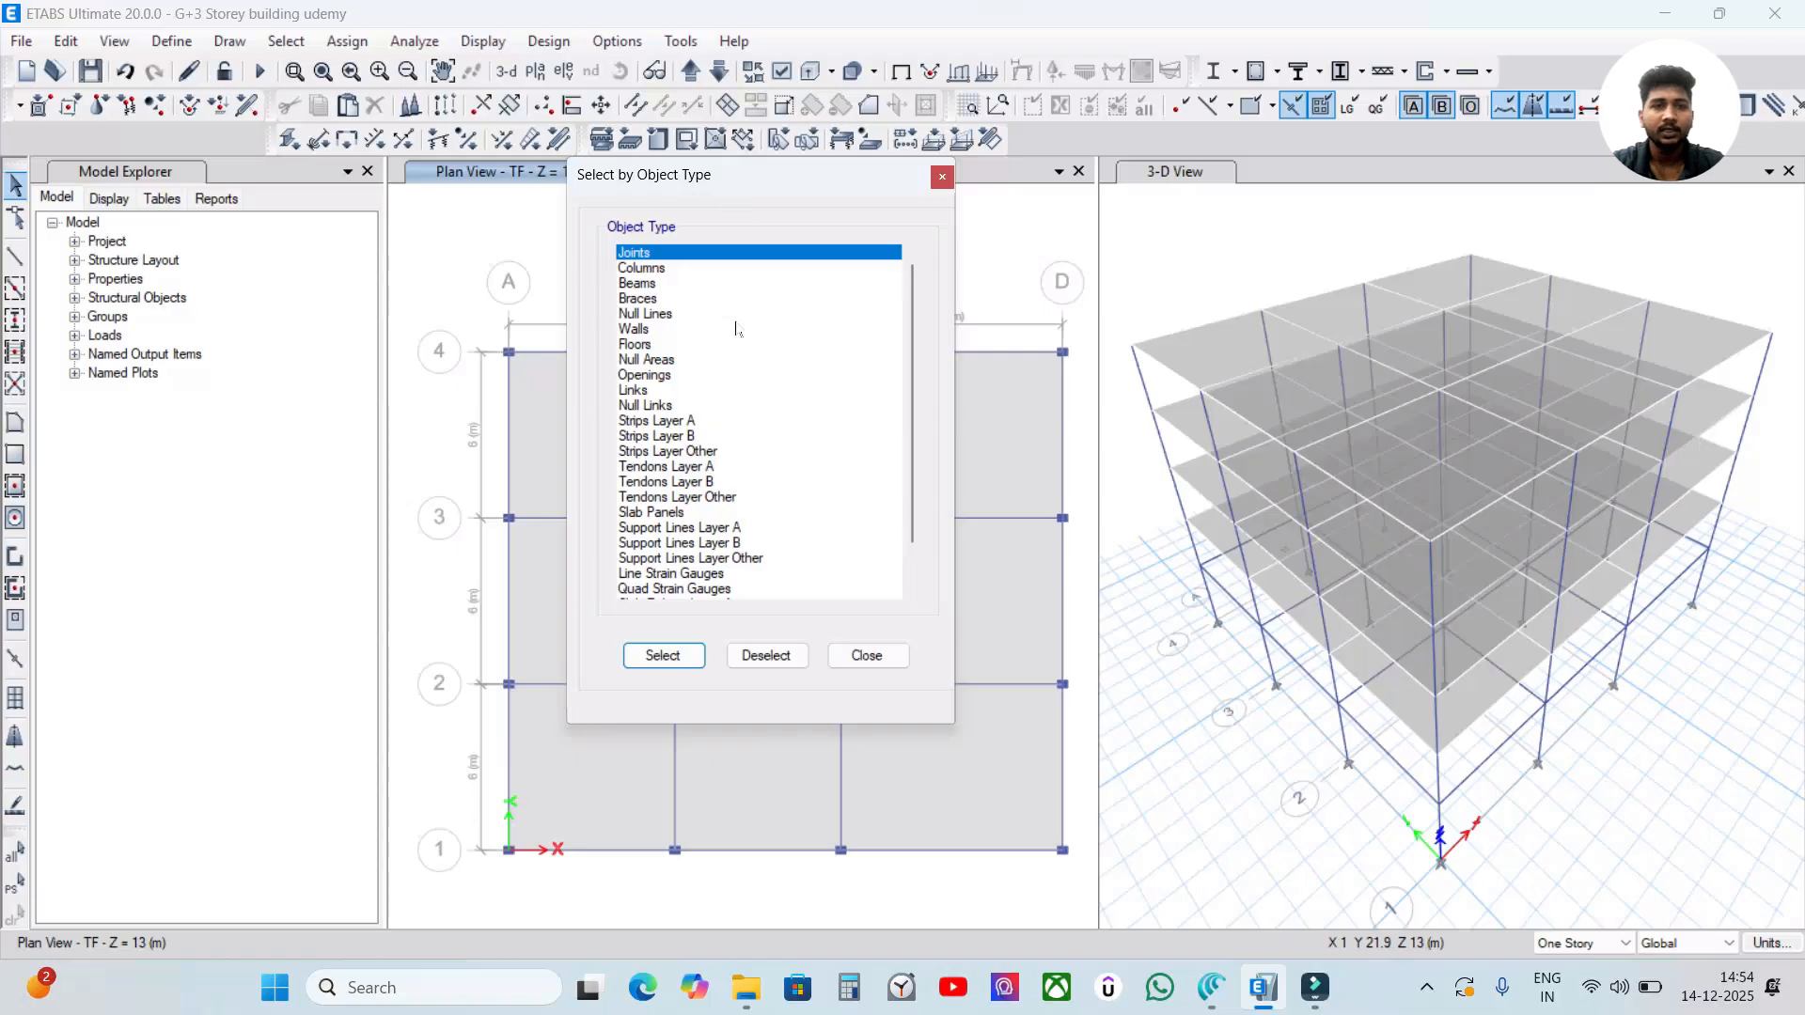
Select all the beams in the model by object type.
{"action": "left_click", "coordinate": [683, 286]}
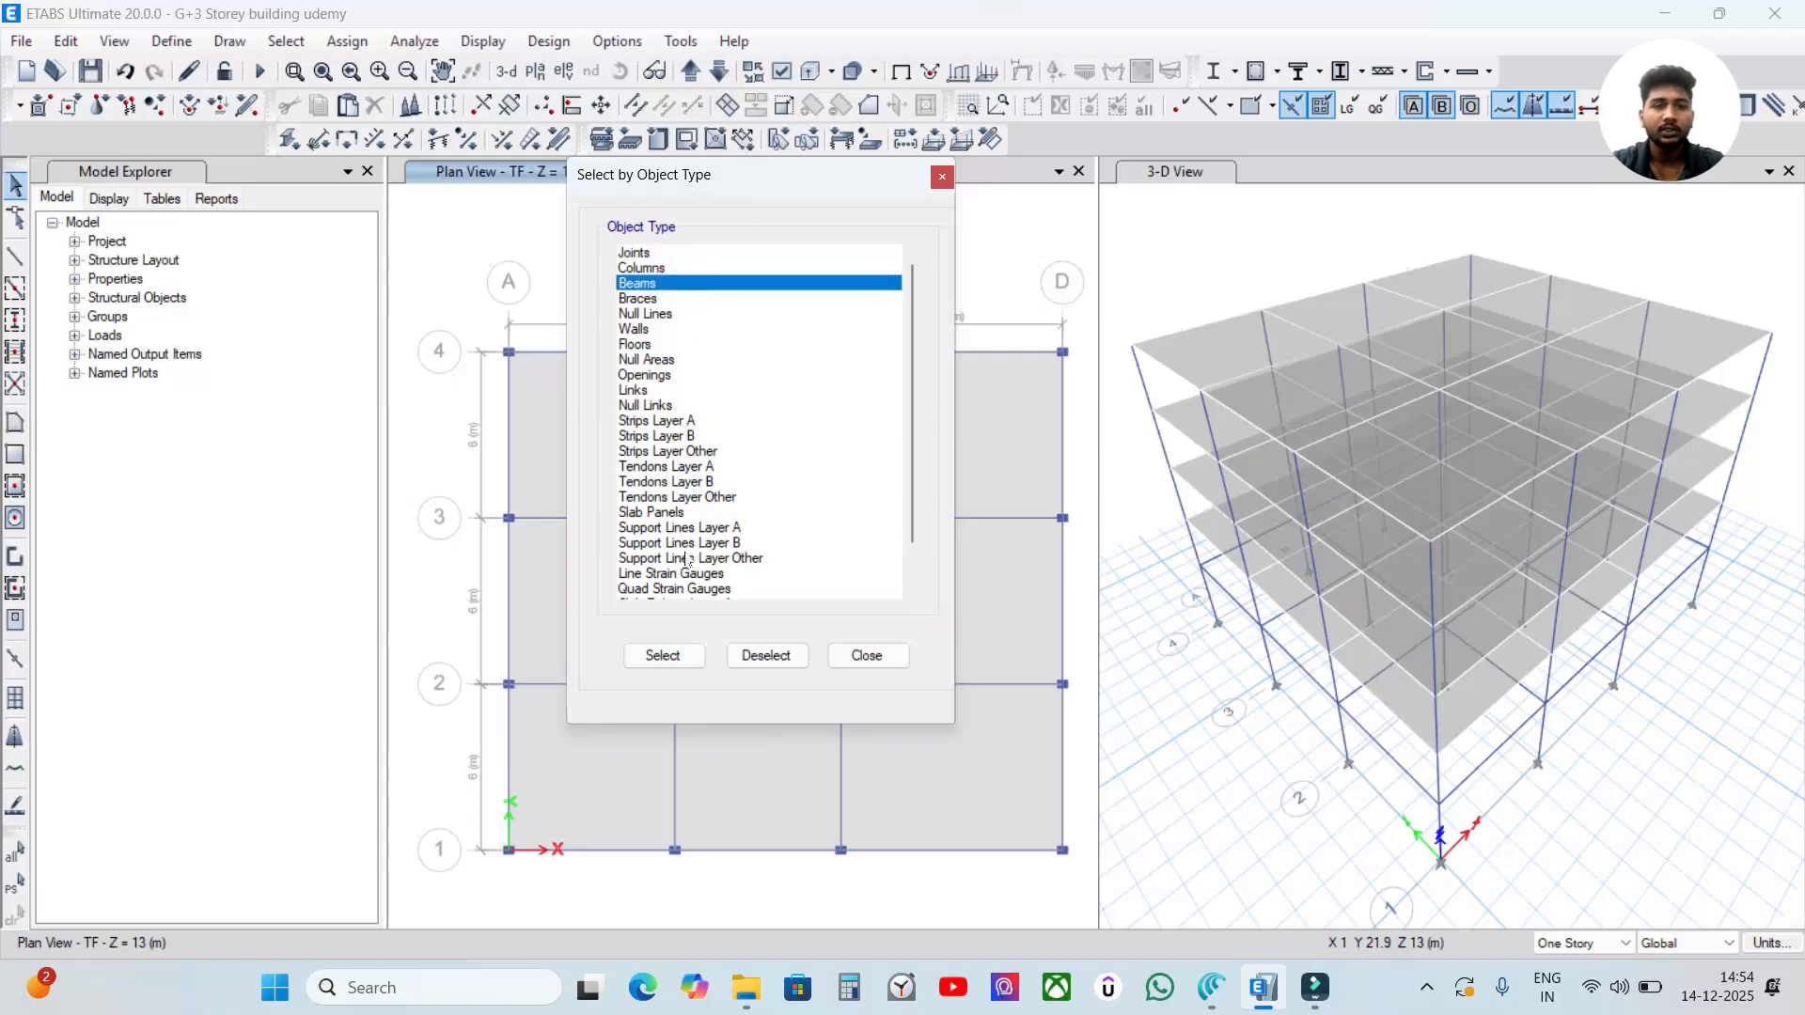
{"action": "left_click", "coordinate": [684, 662]}
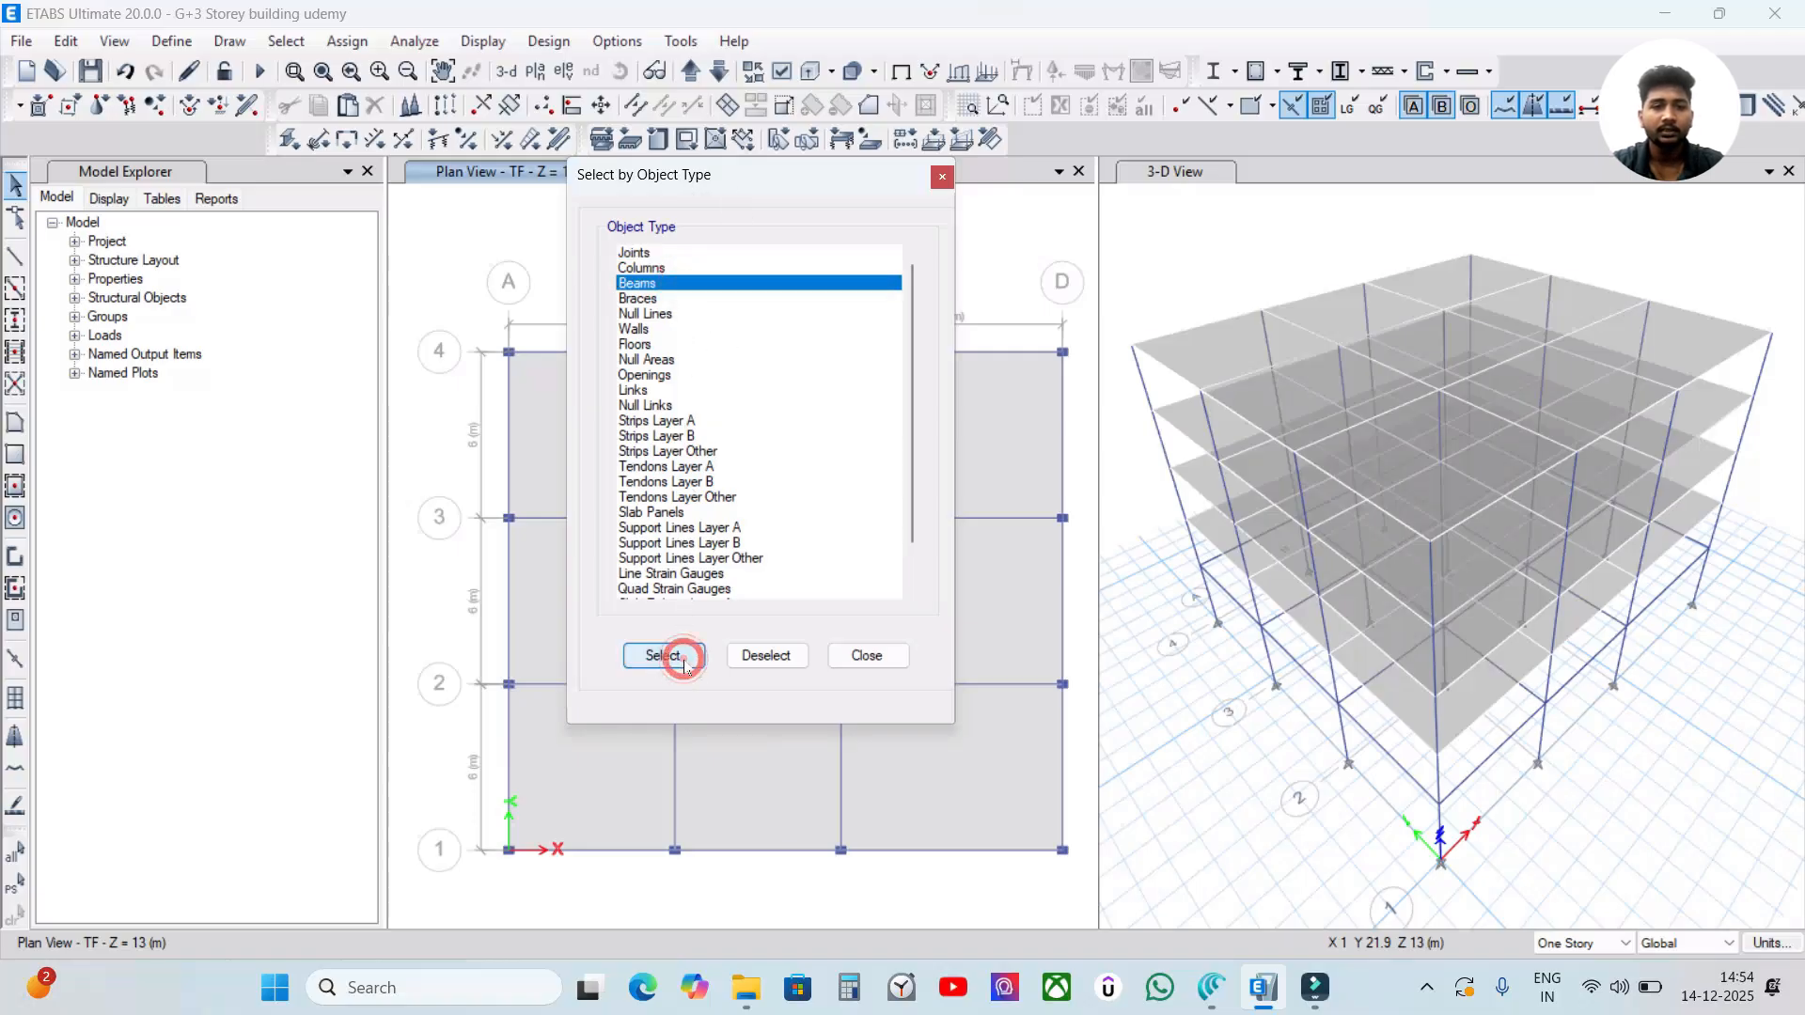
{"action": "left_click", "coordinate": [879, 662]}
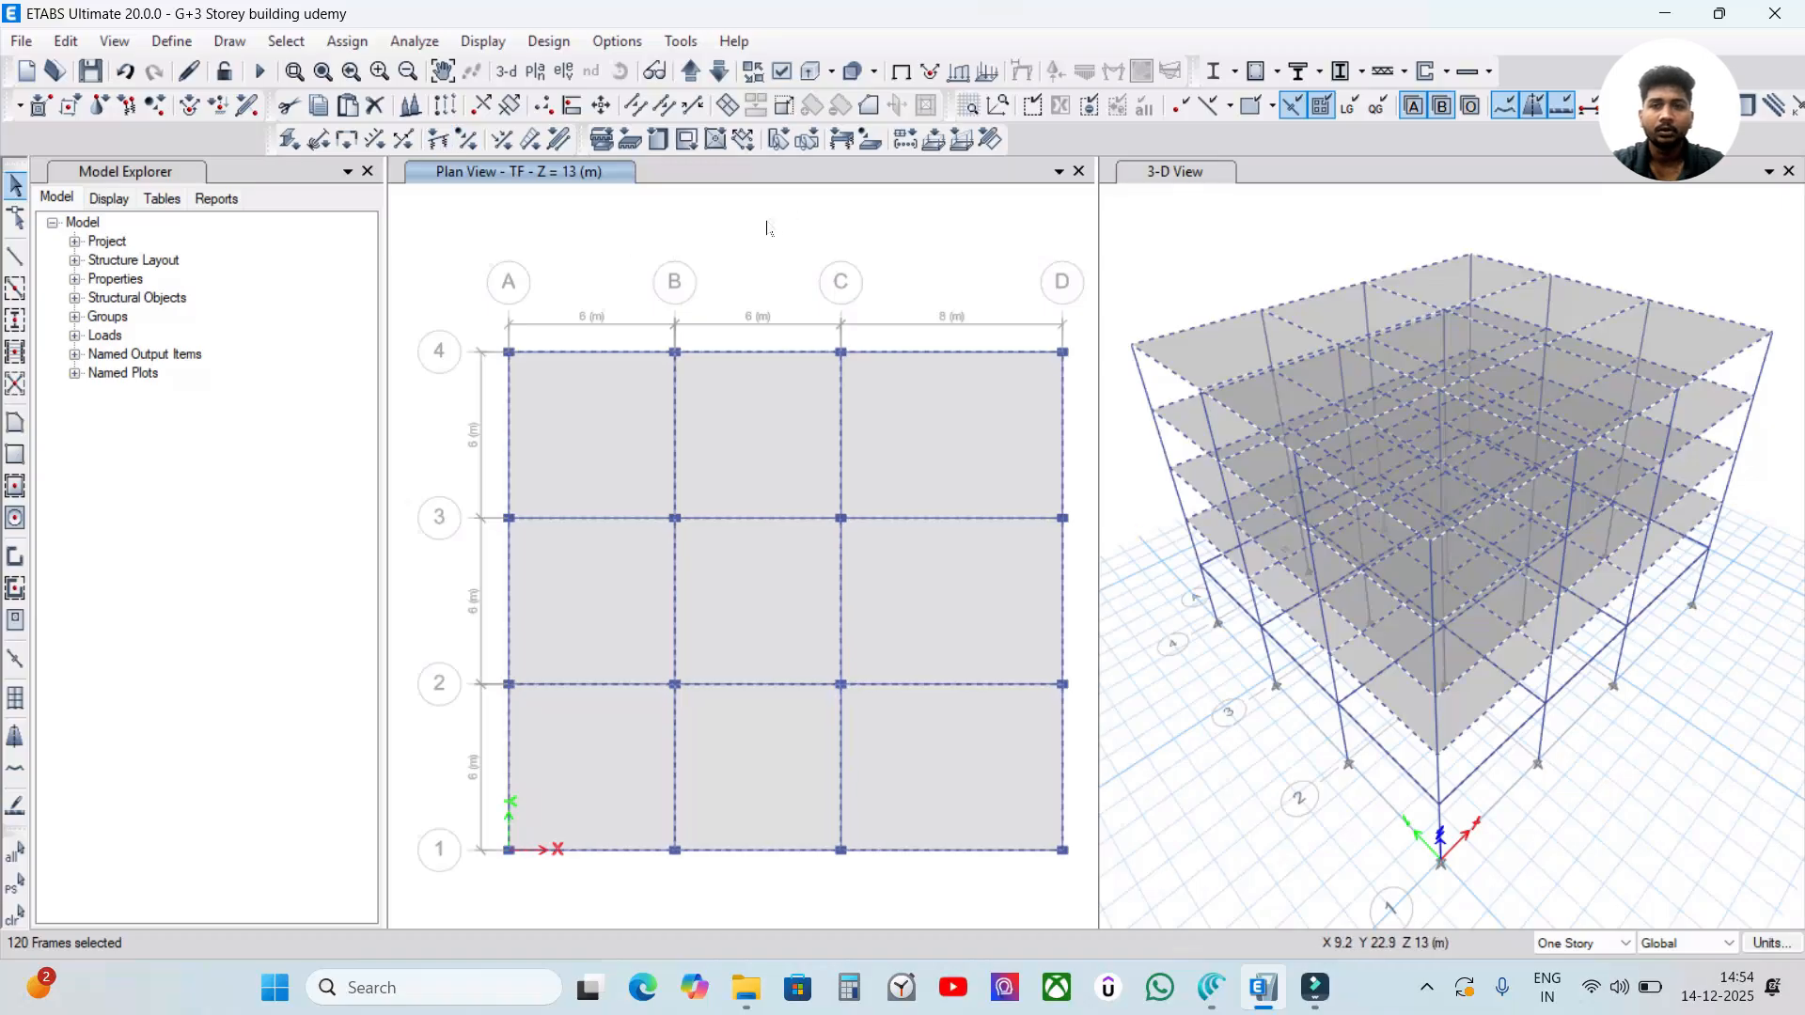
Start a distributed frame load assignment on the selected beams, using the Wall load pattern and readying the uniform load value for entry.
{"action": "left_click", "coordinate": [347, 41]}
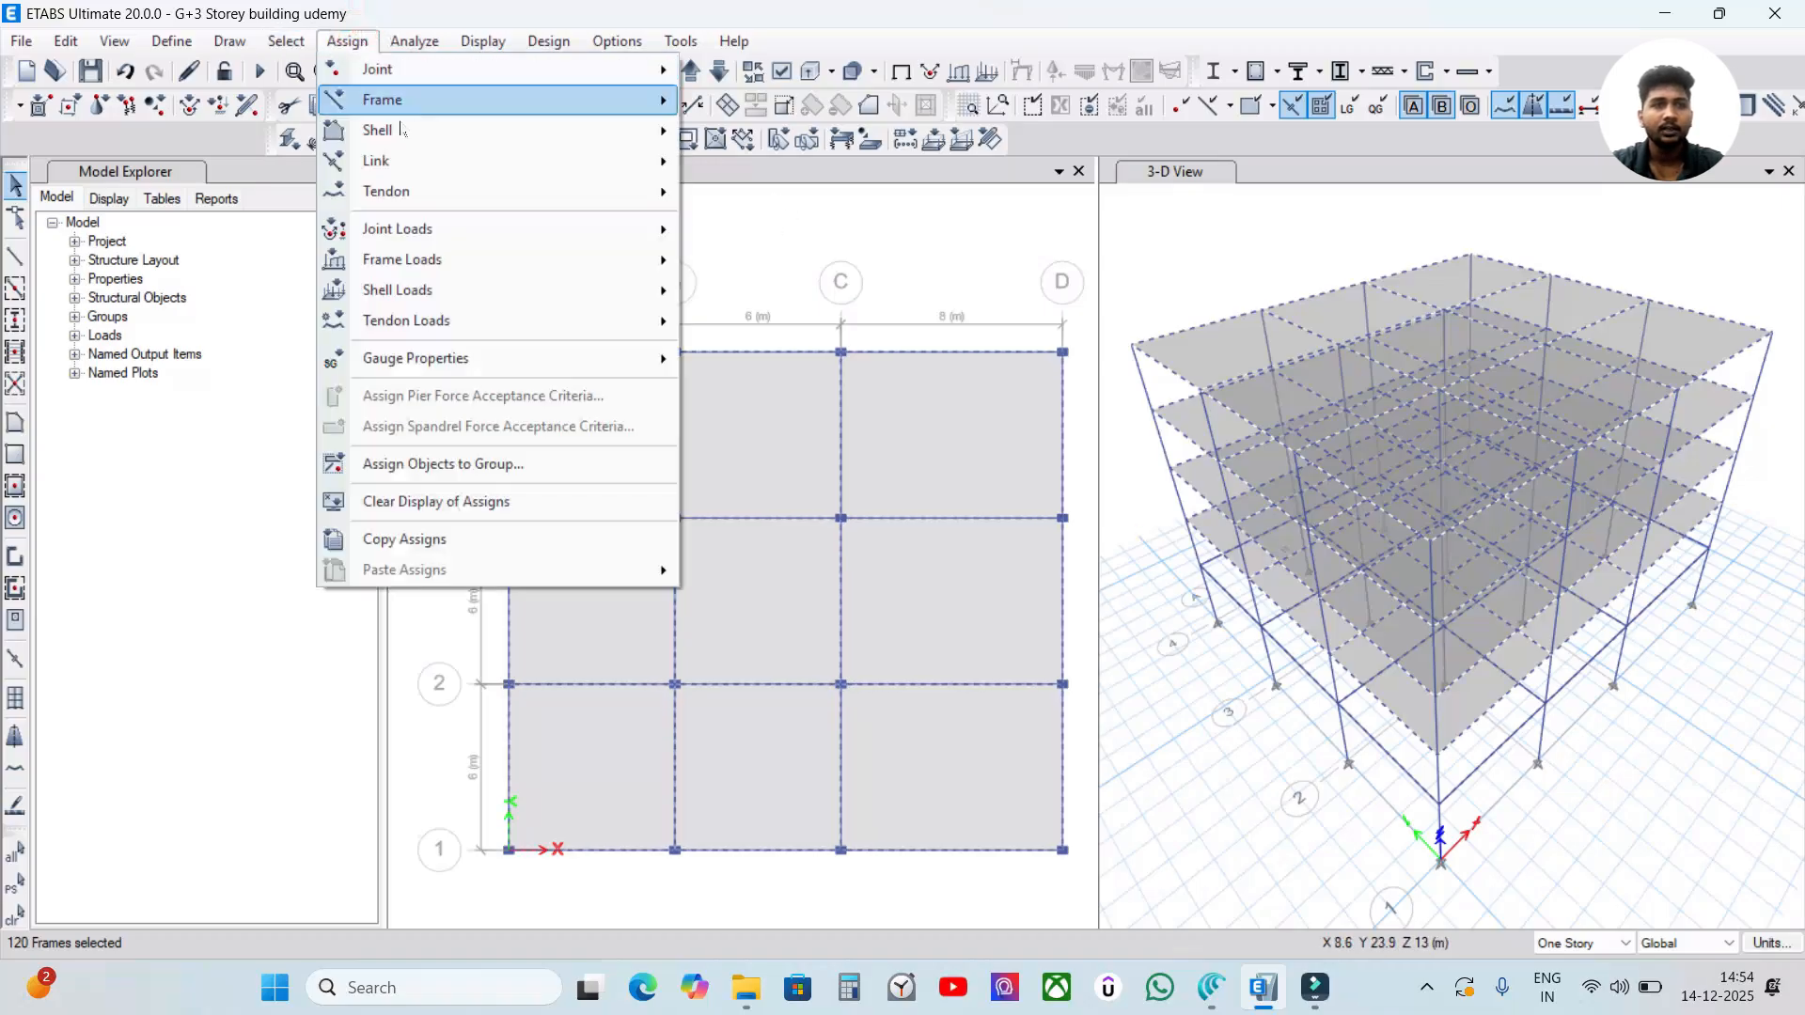
{"action": "mouse_move", "coordinate": [394, 268]}
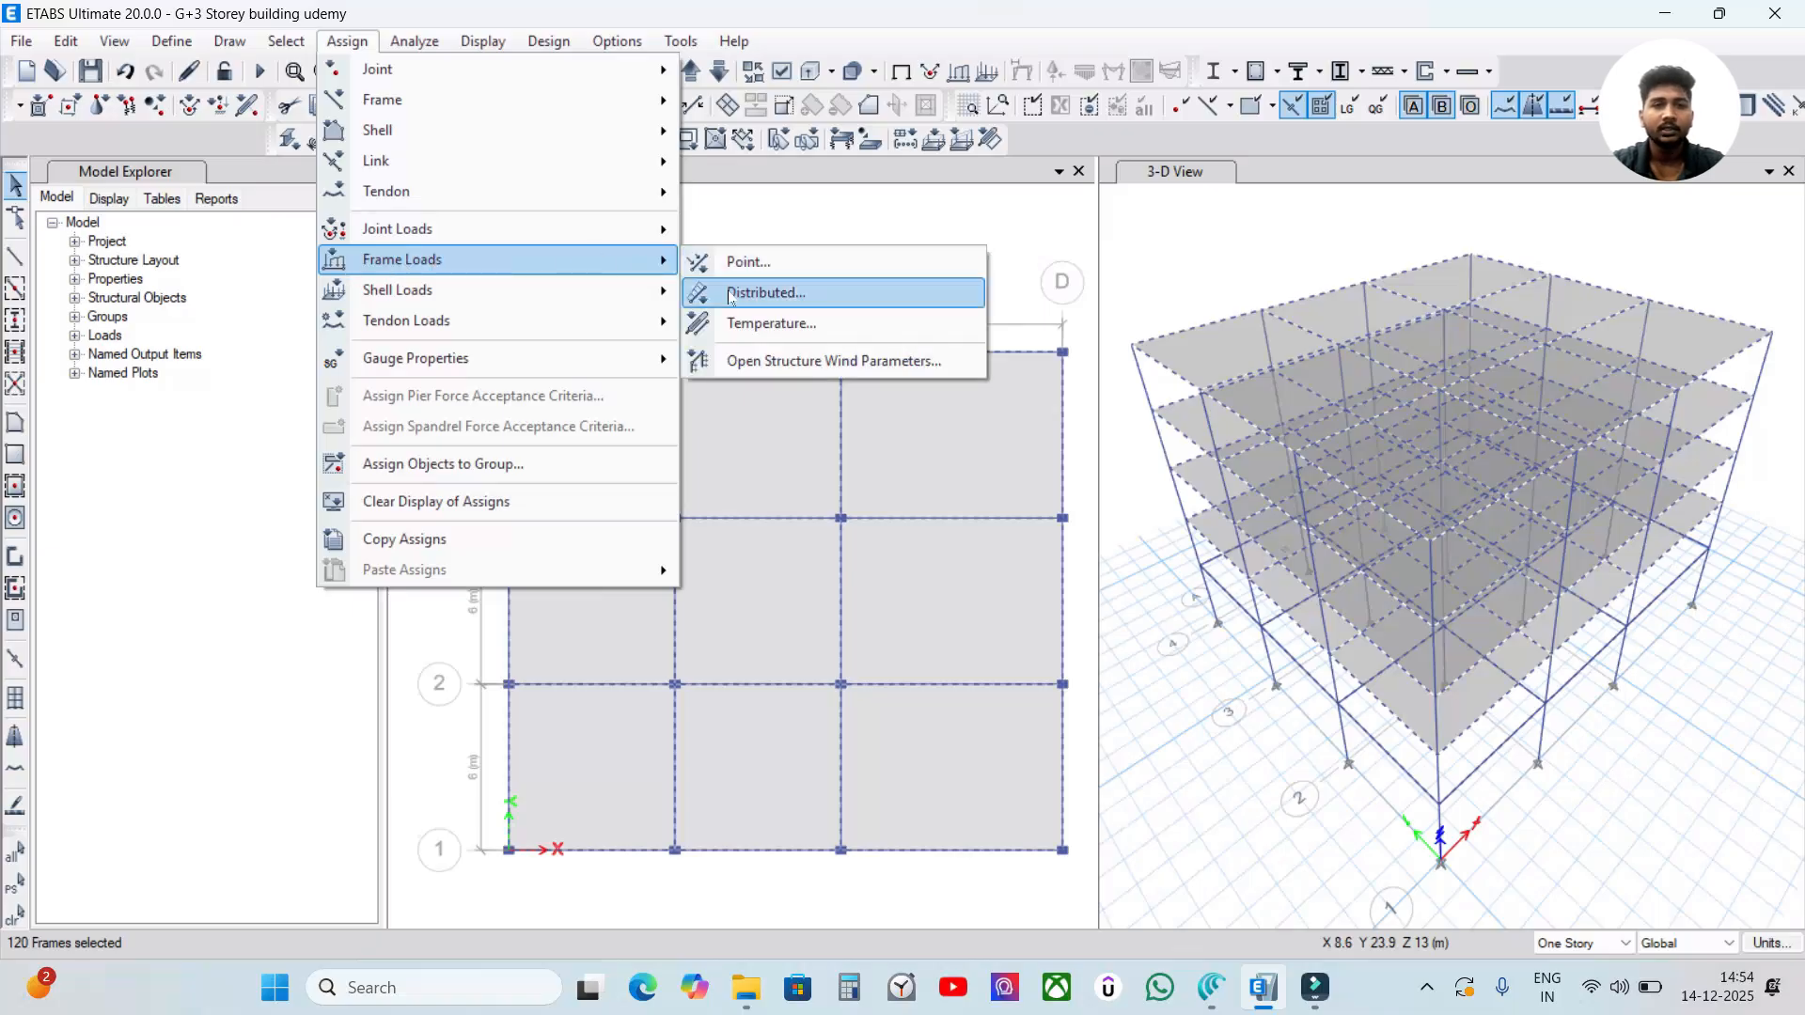
{"action": "left_click", "coordinate": [822, 297]}
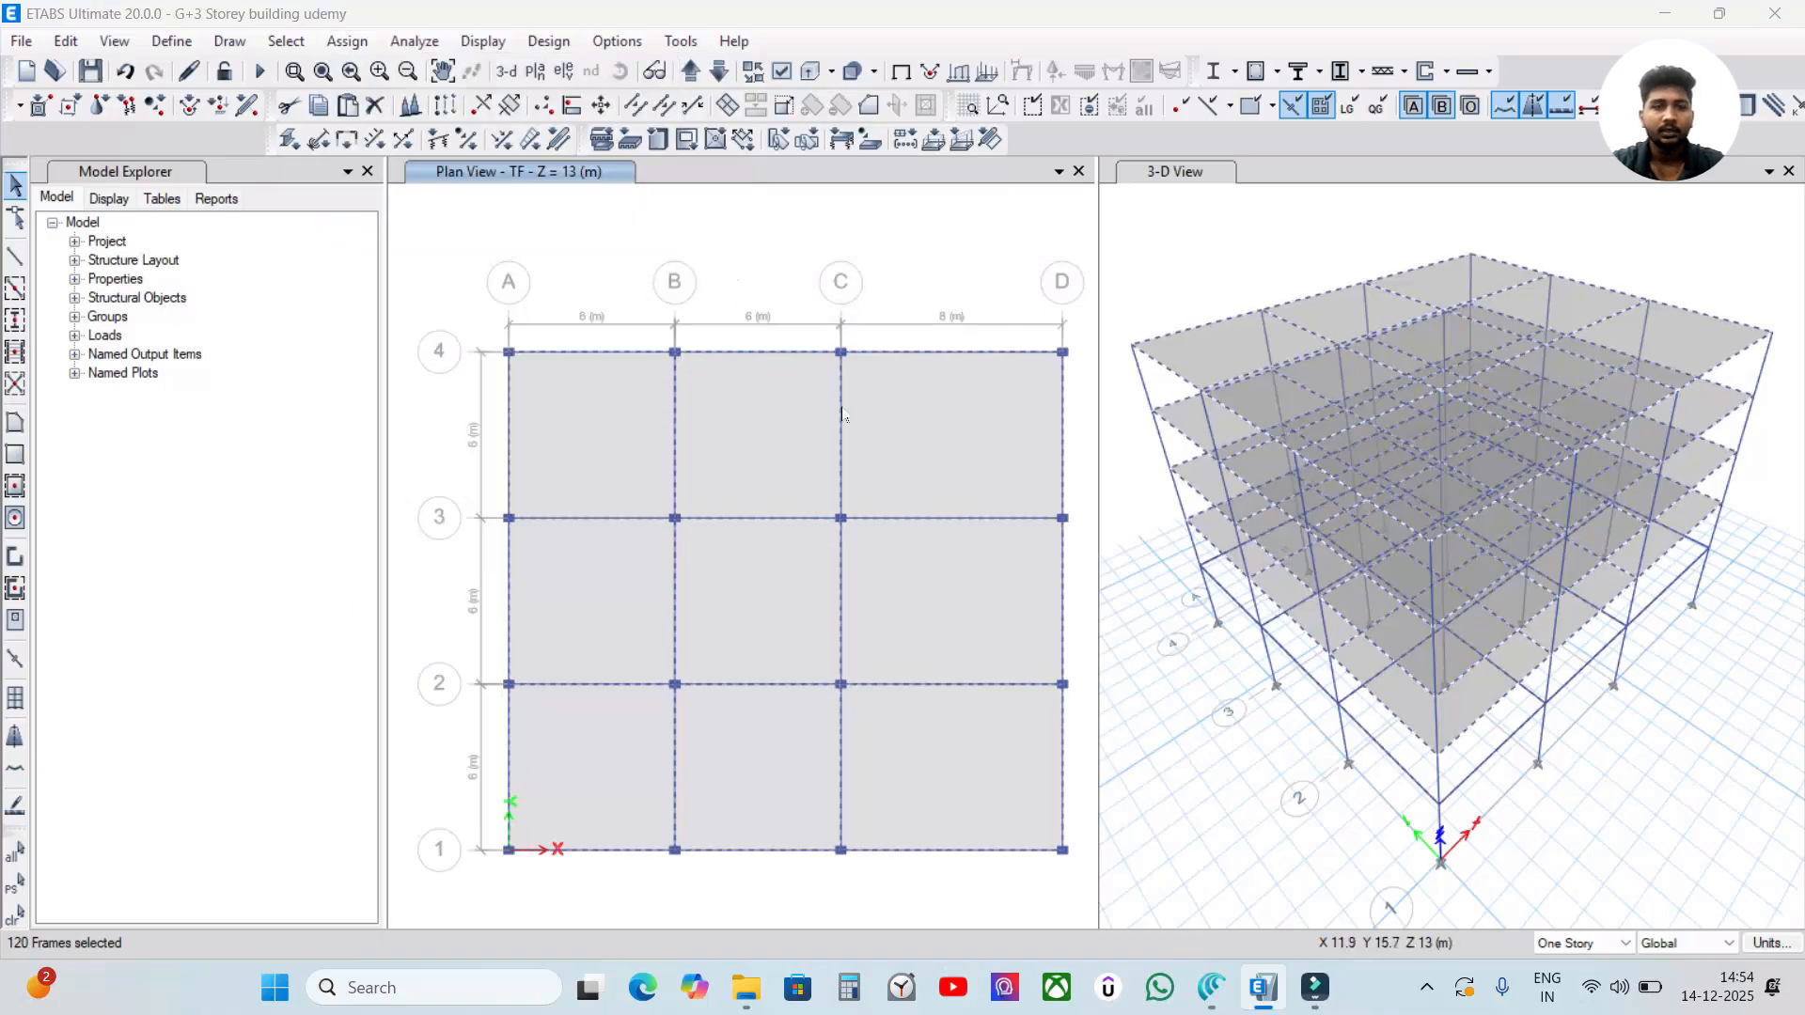
{"action": "left_click_drag", "start_coordinate": [748, 216], "coordinate": [801, 223]}
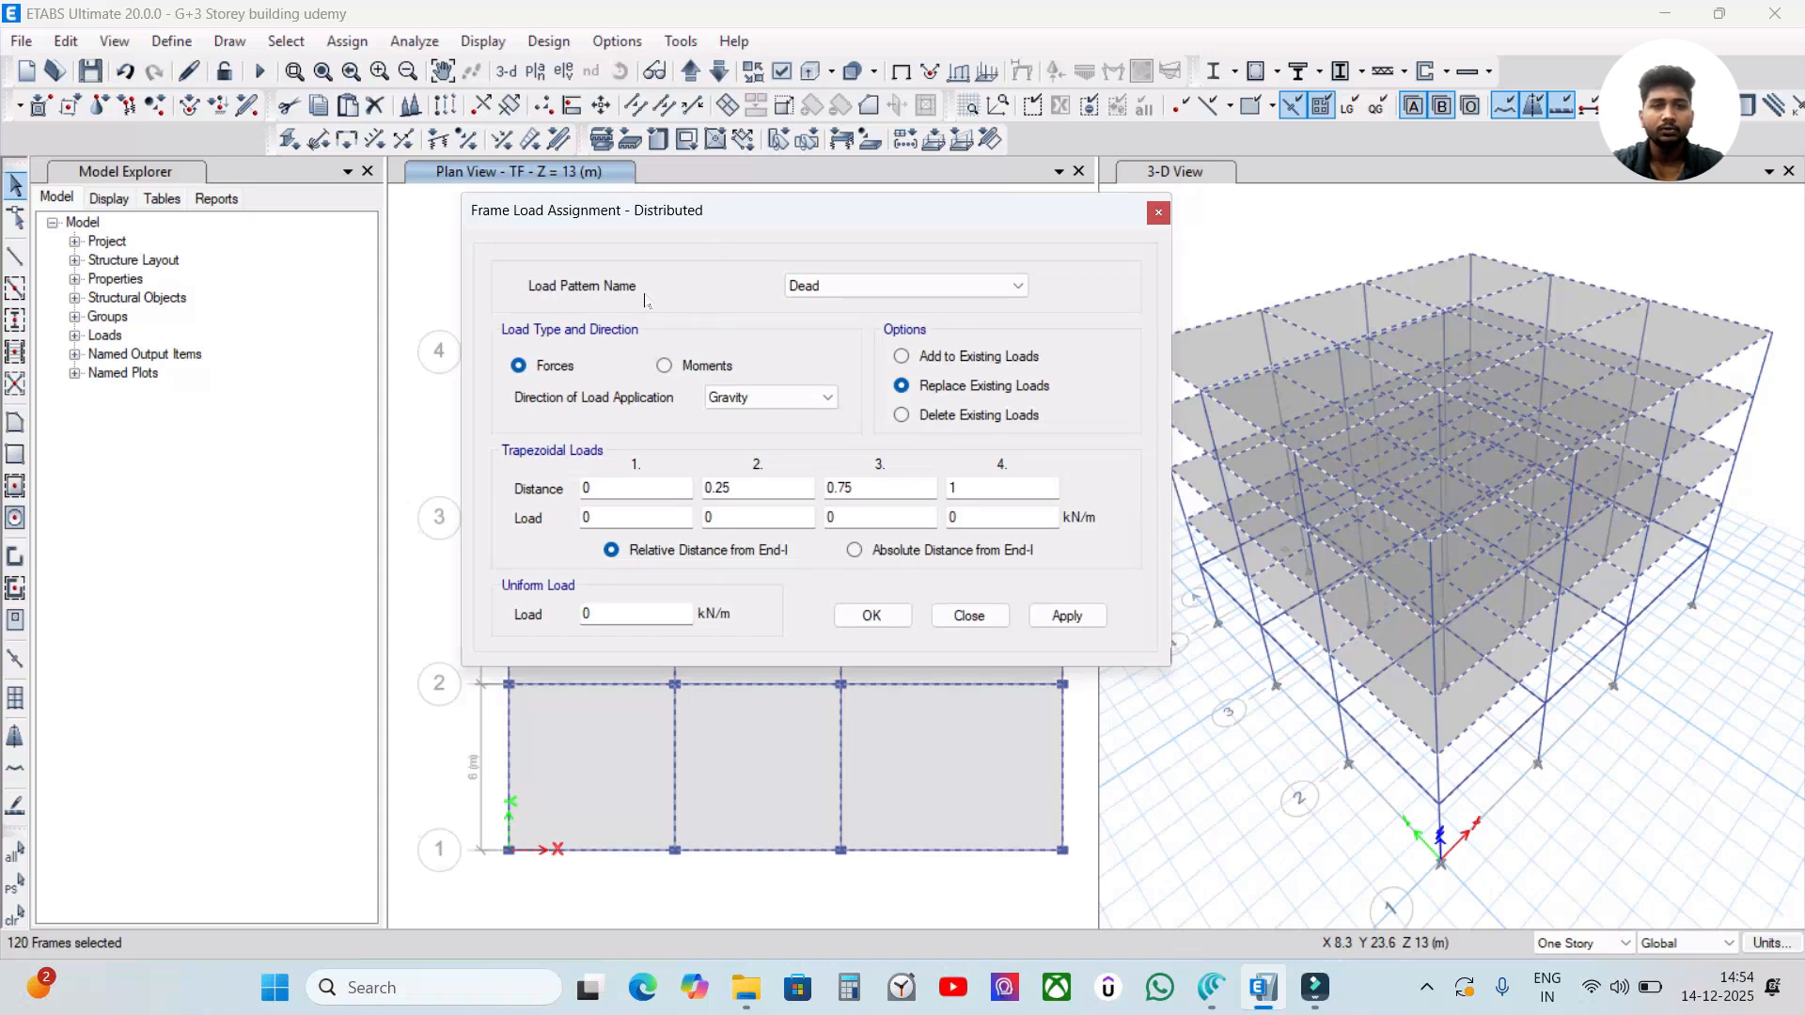
{"action": "left_click", "coordinate": [883, 286]}
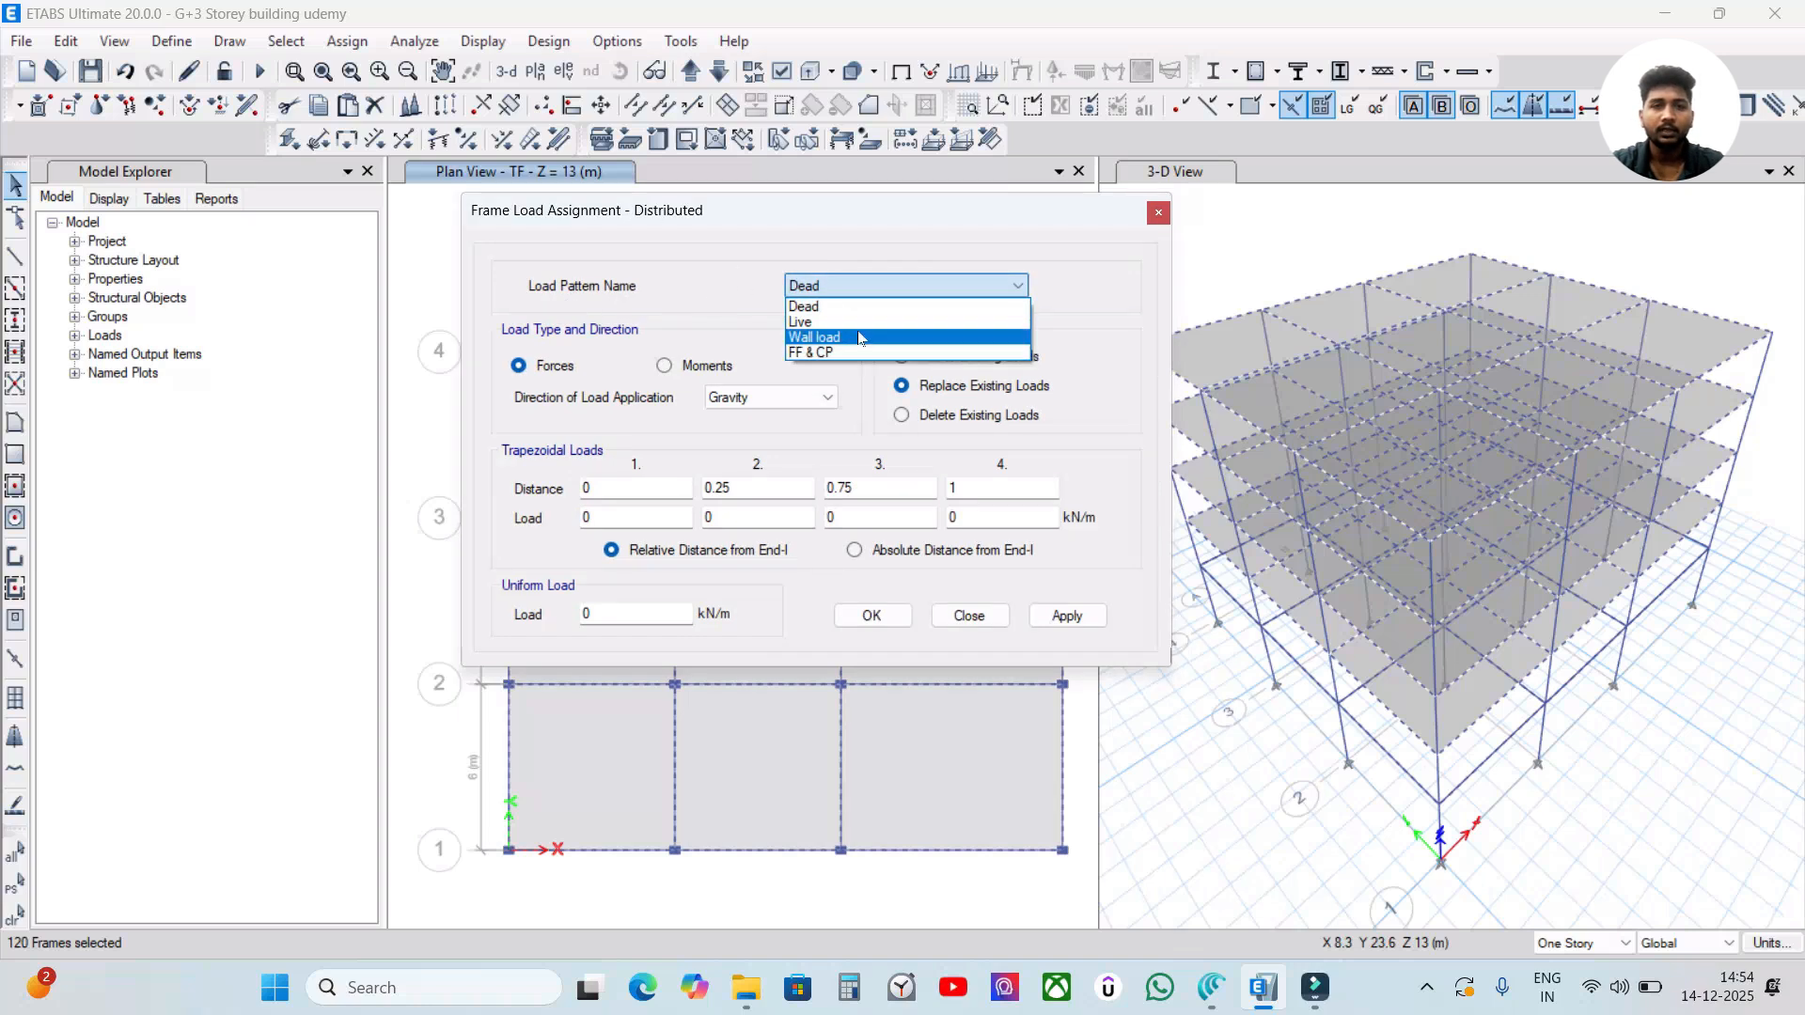
{"action": "left_click", "coordinate": [859, 340]}
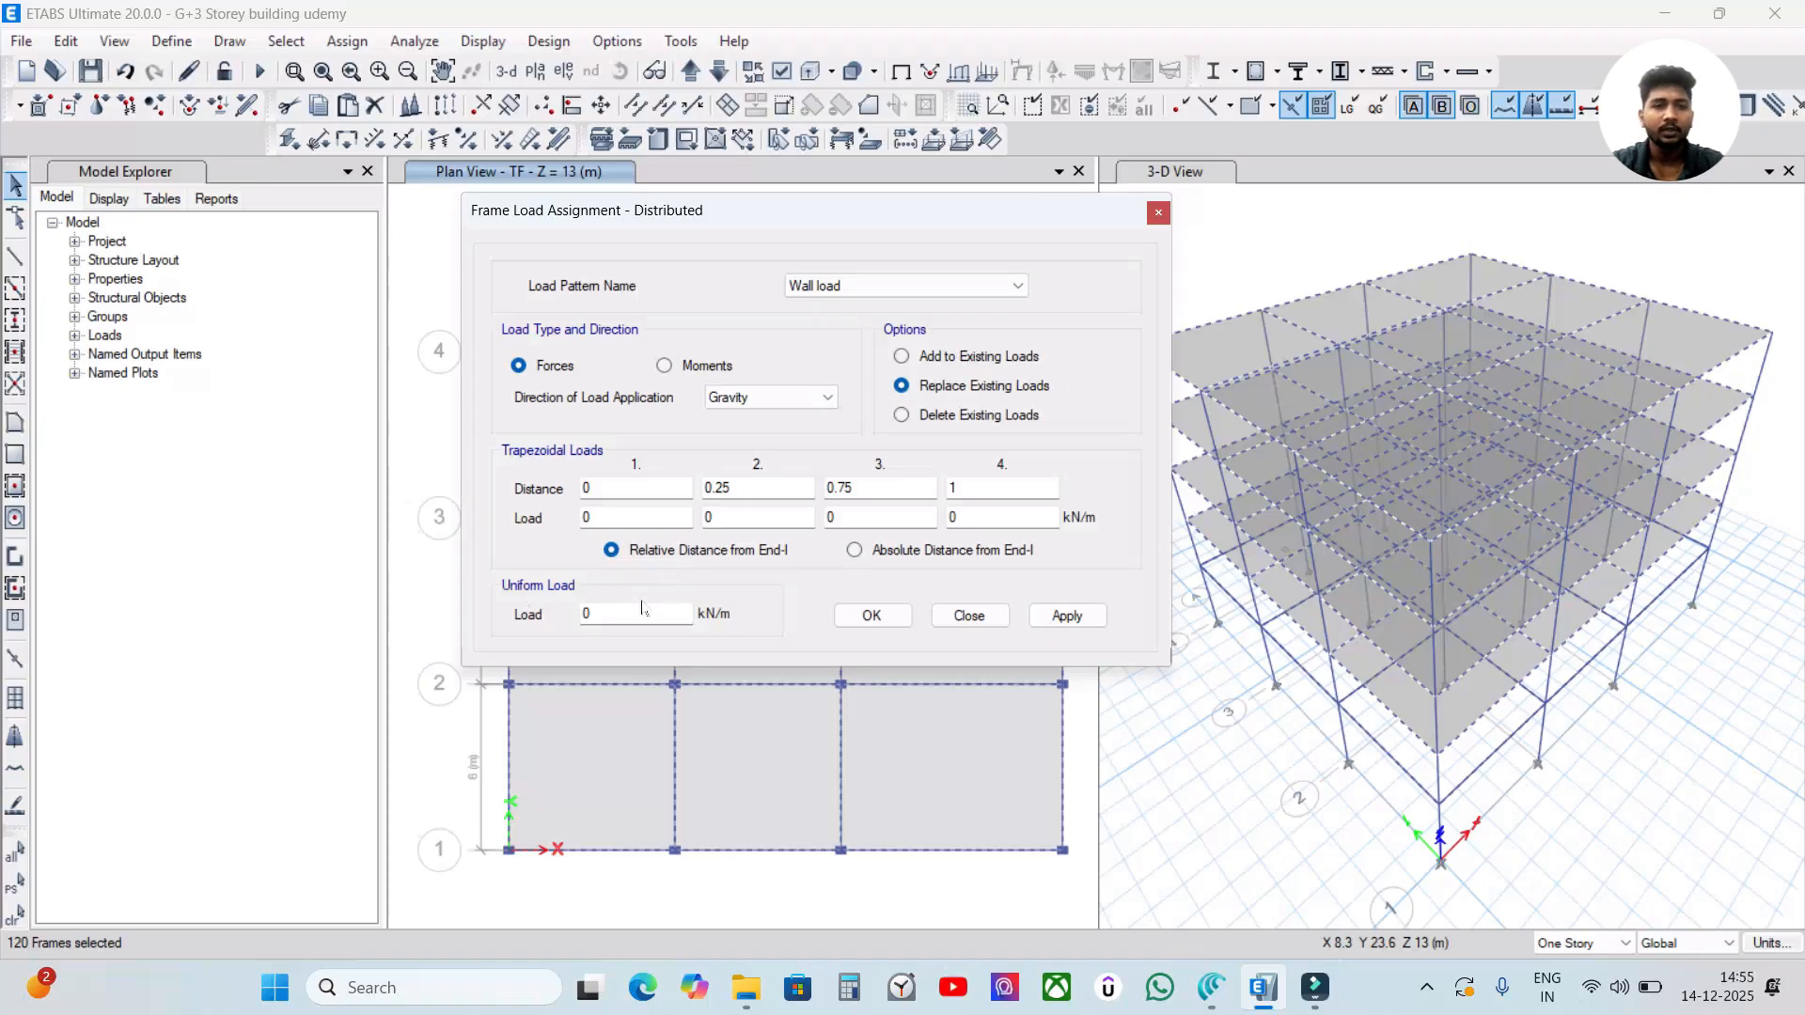
{"action": "double_click", "coordinate": [590, 614]}
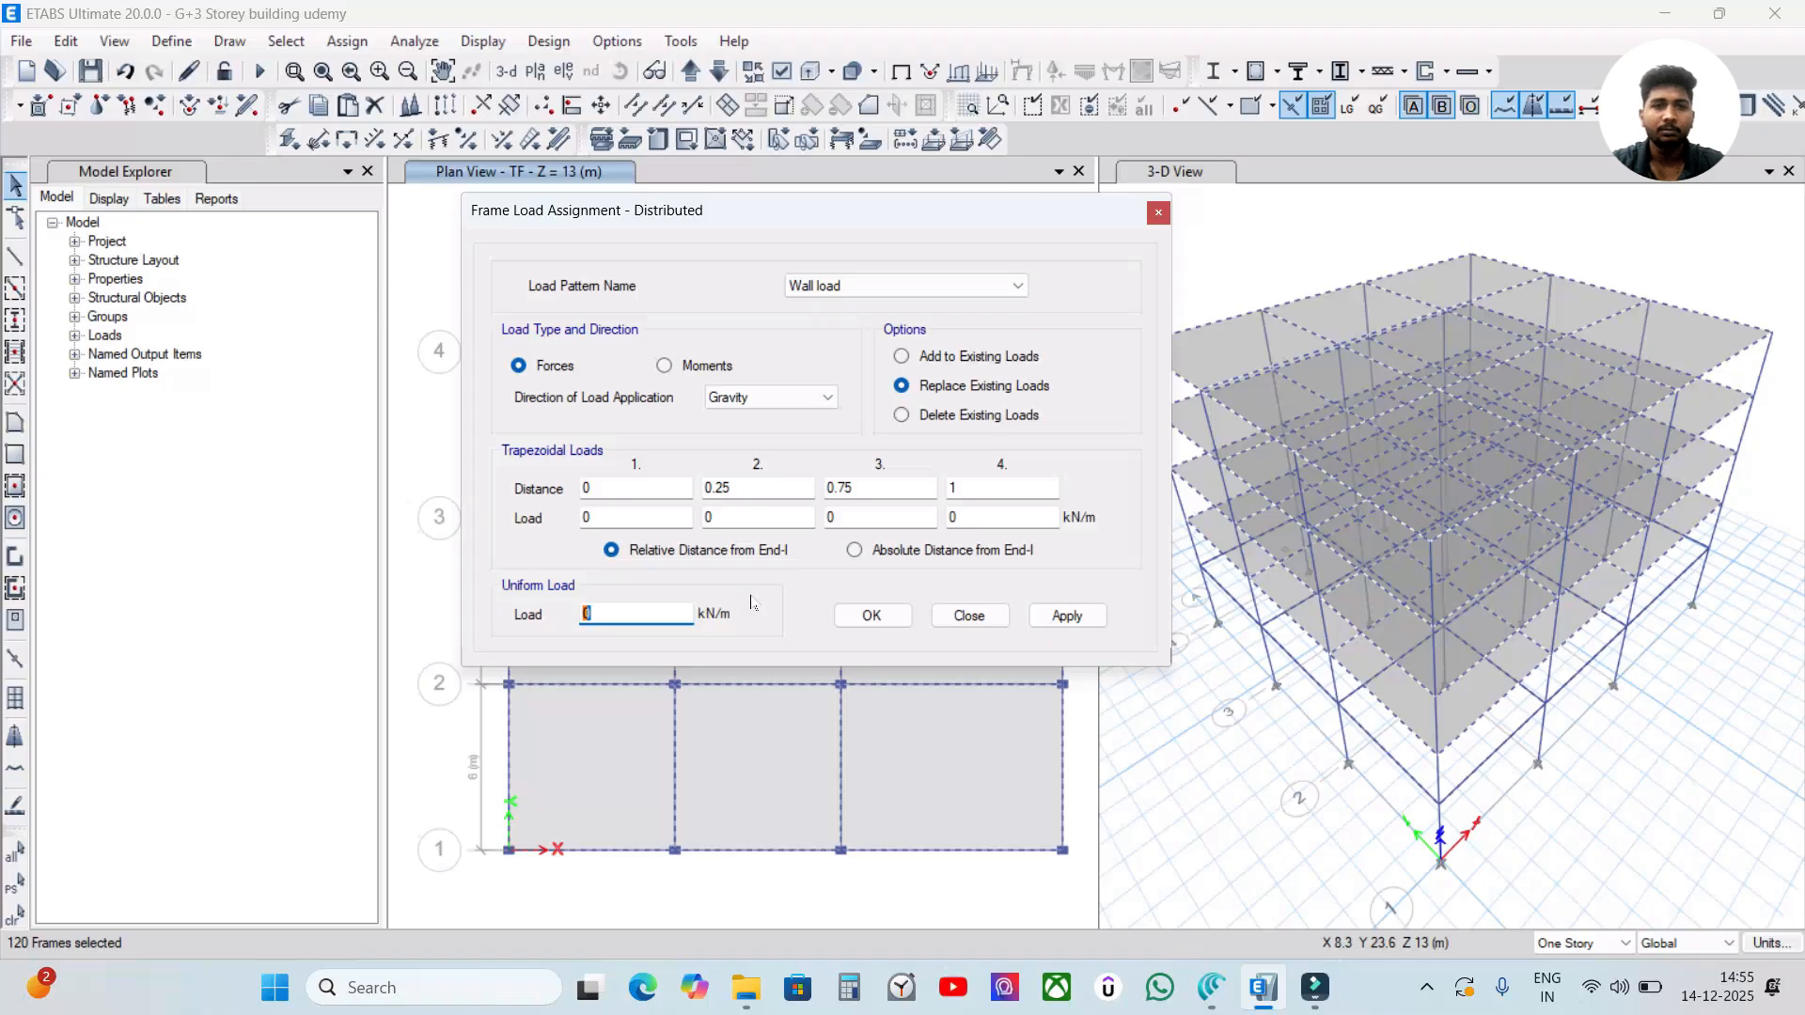
Switch to the Canva notes, enlarge the wall load formula line to font size 15 and add a space before its equals sign.
{"action": "left_click", "coordinate": [1211, 987]}
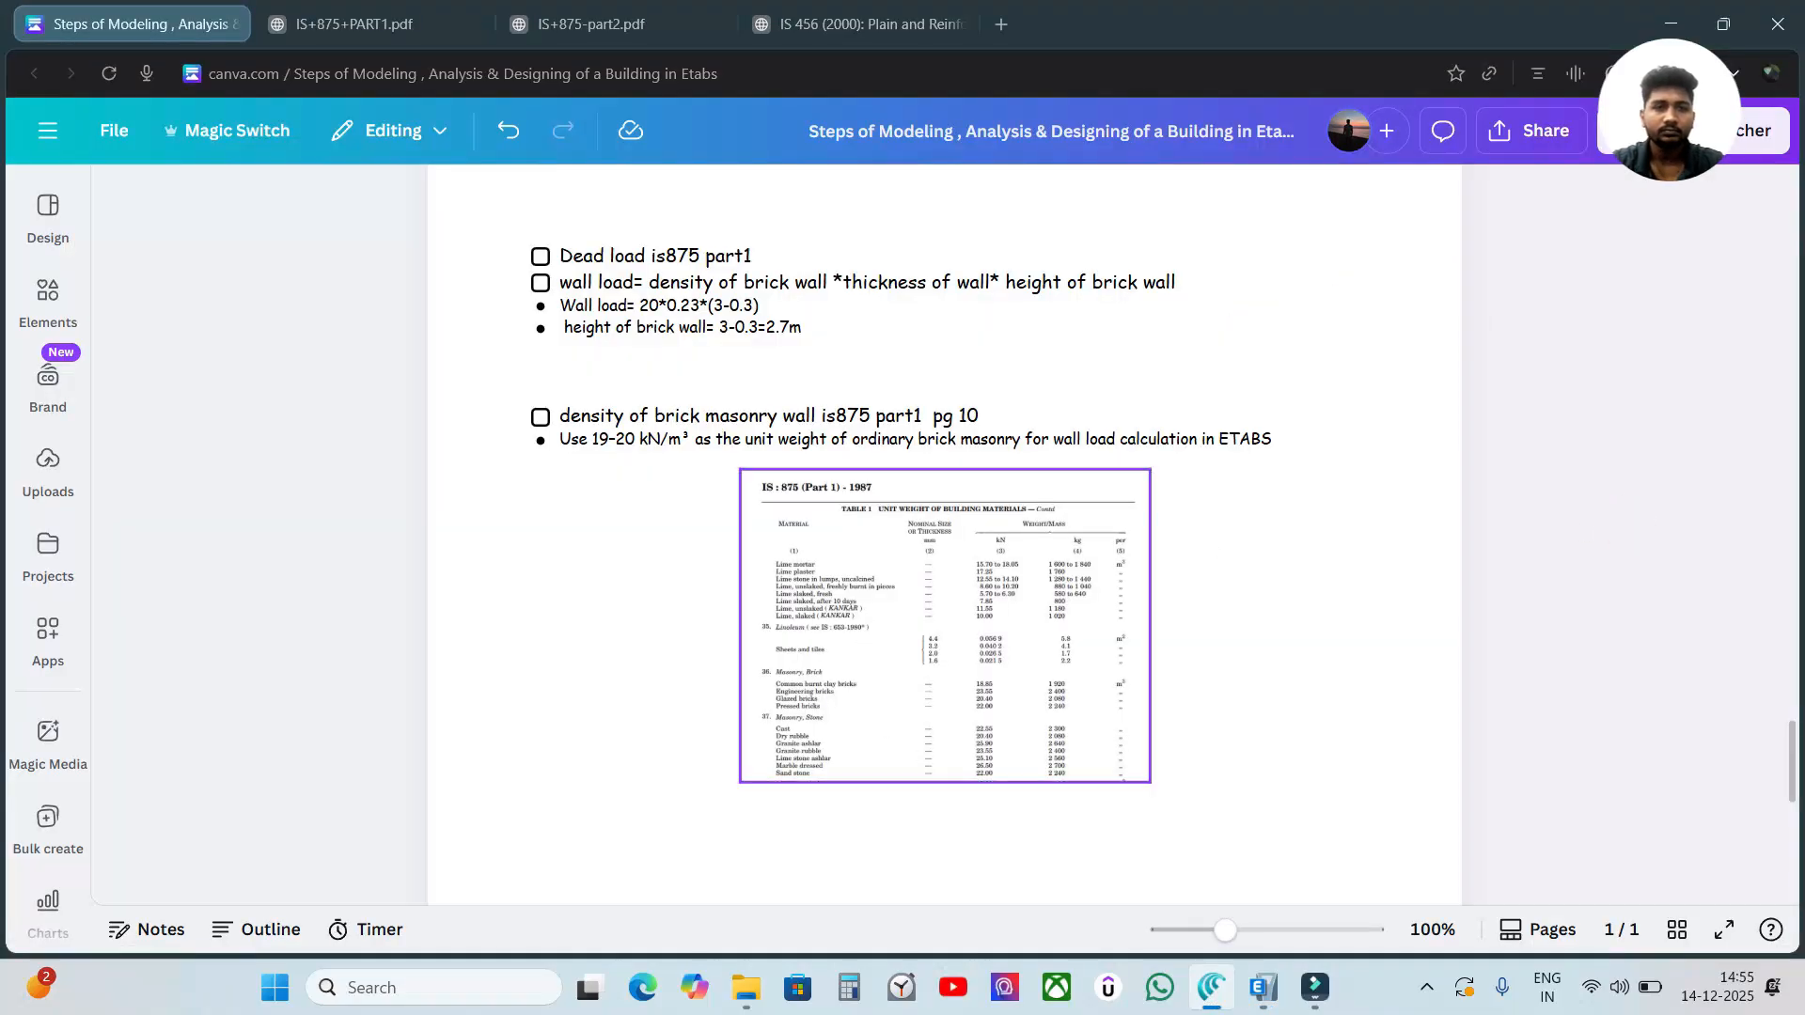
{"action": "scroll", "coordinate": [1598, 536], "scroll_direction": "up", "scroll_amount": 2}
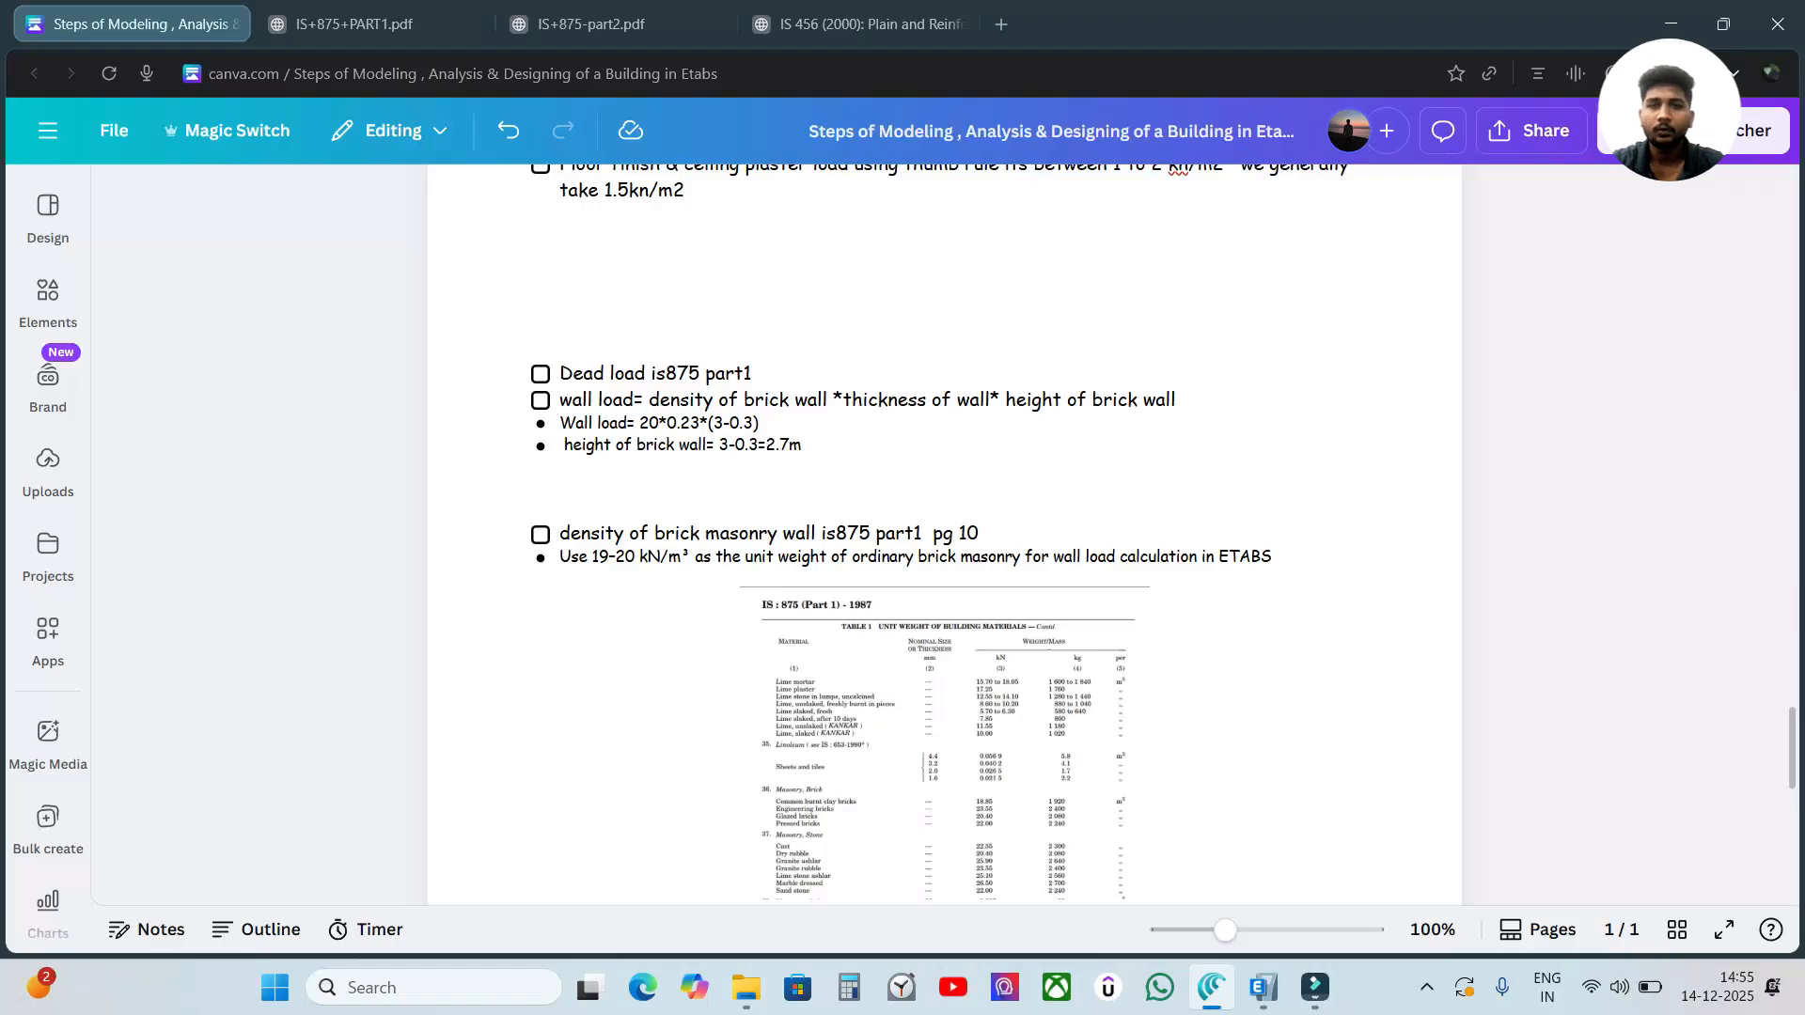
{"action": "left_click_drag", "start_coordinate": [561, 399], "coordinate": [1175, 400]}
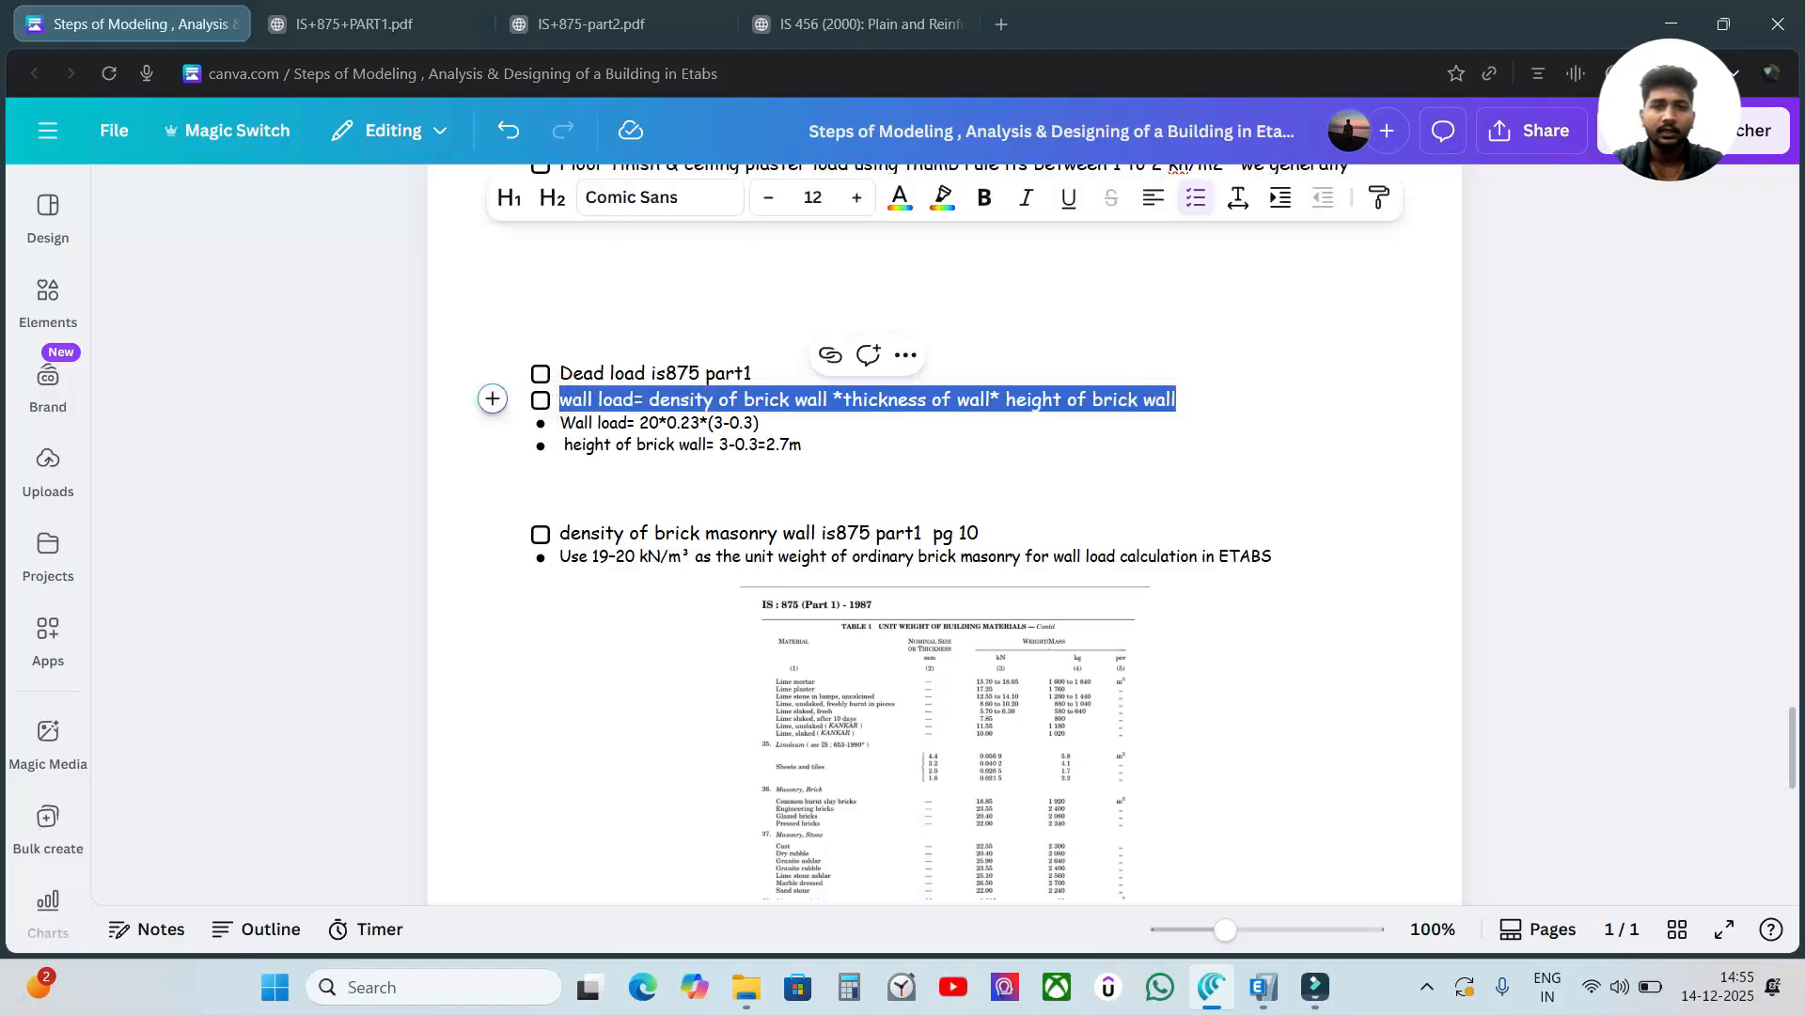
{"action": "left_click", "coordinate": [856, 197]}
{"action": "left_click", "coordinate": [857, 197]}
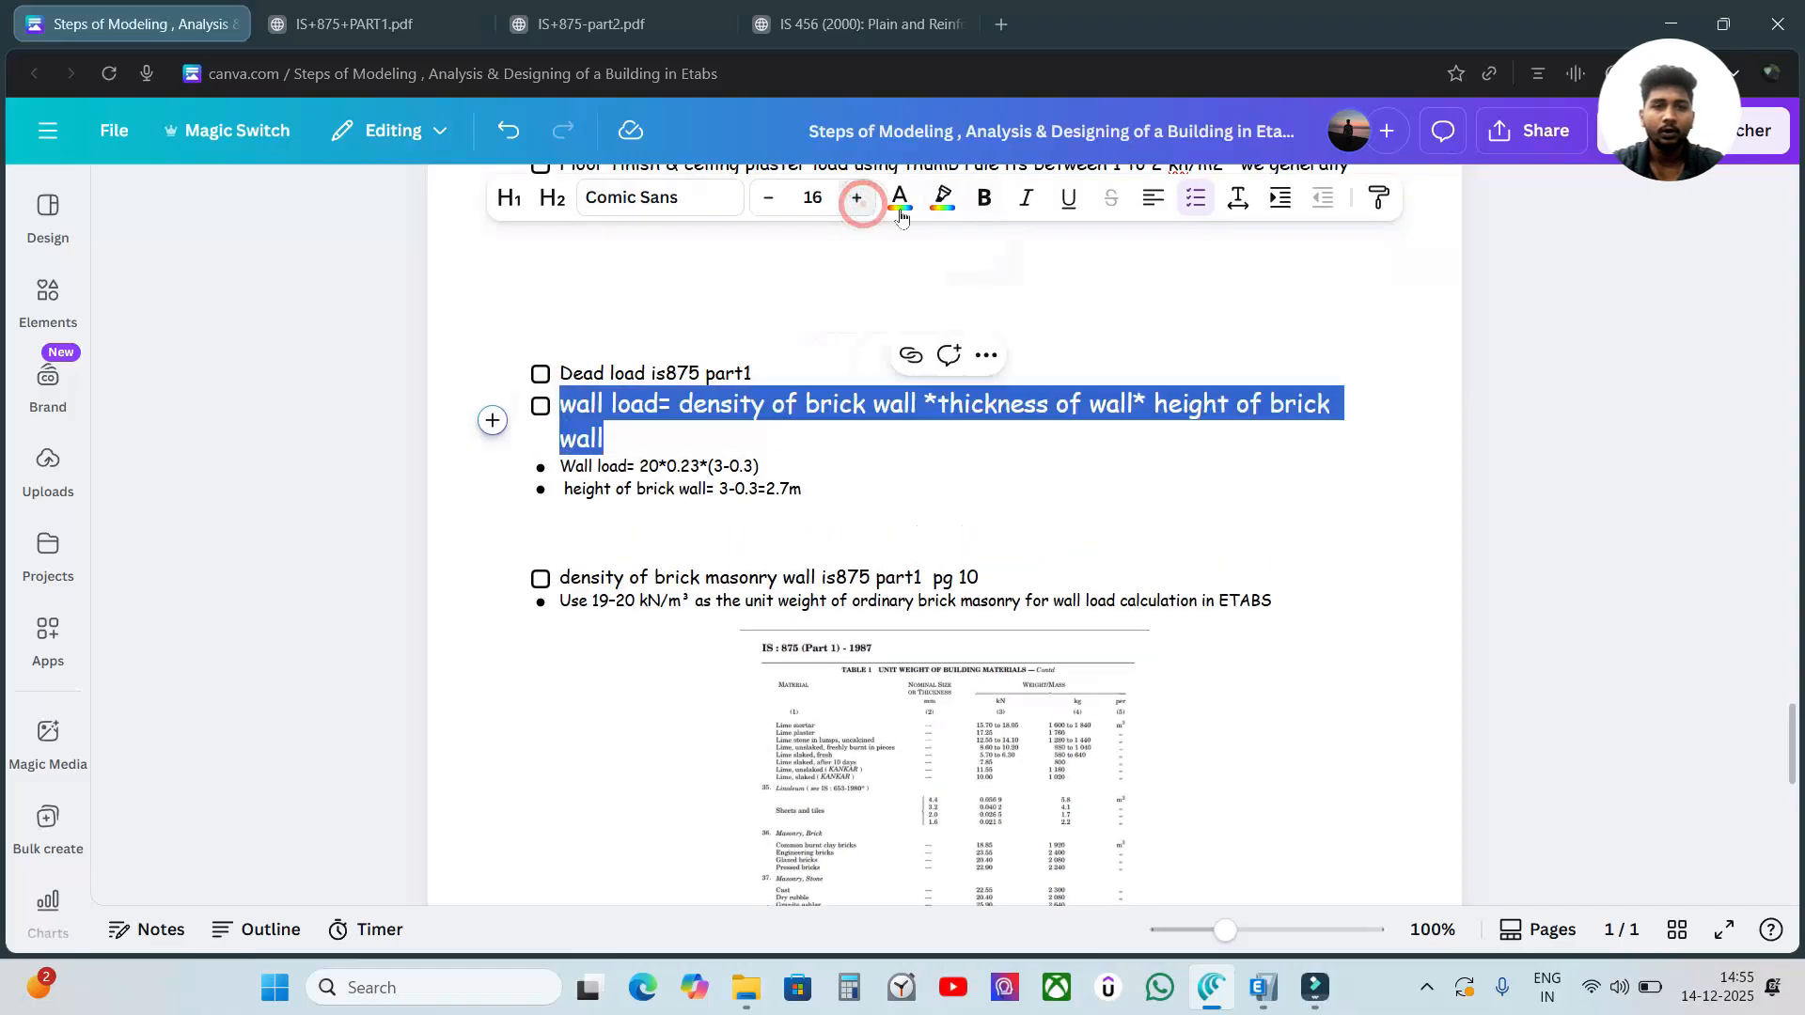
{"action": "left_click", "coordinate": [768, 198]}
{"action": "left_click", "coordinate": [1470, 308]}
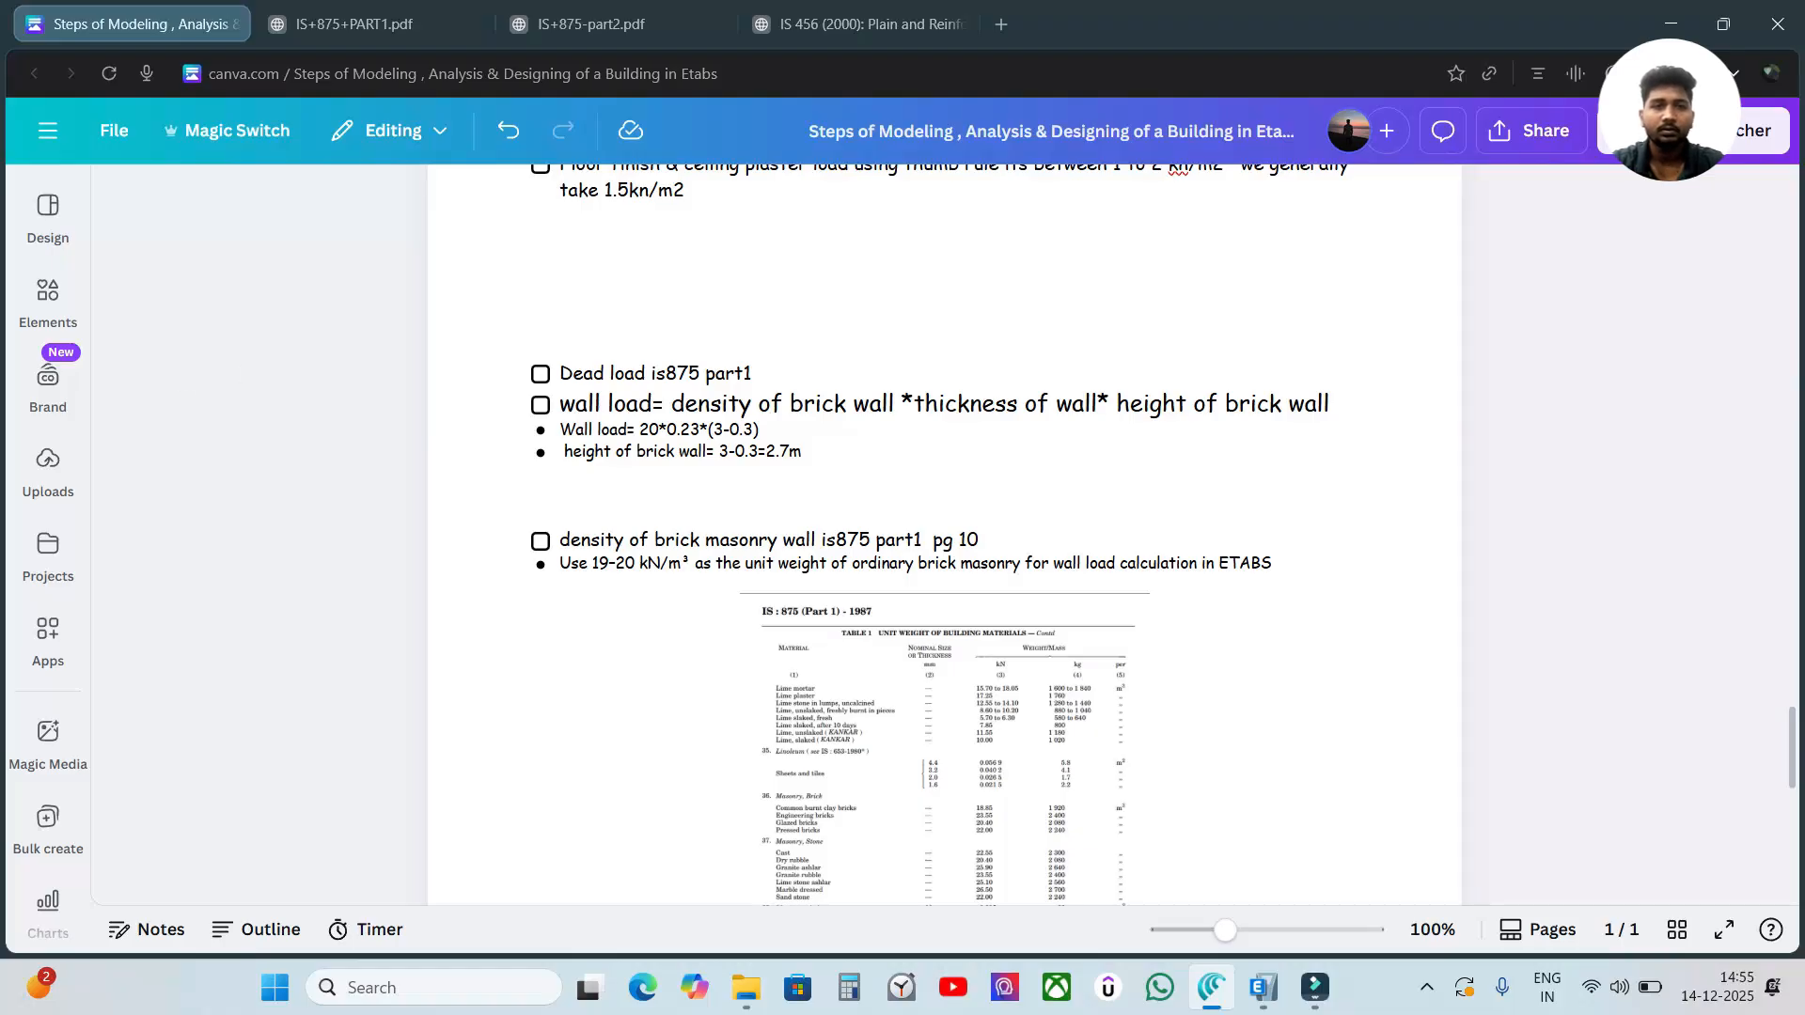
{"action": "double_click", "coordinate": [658, 404]}
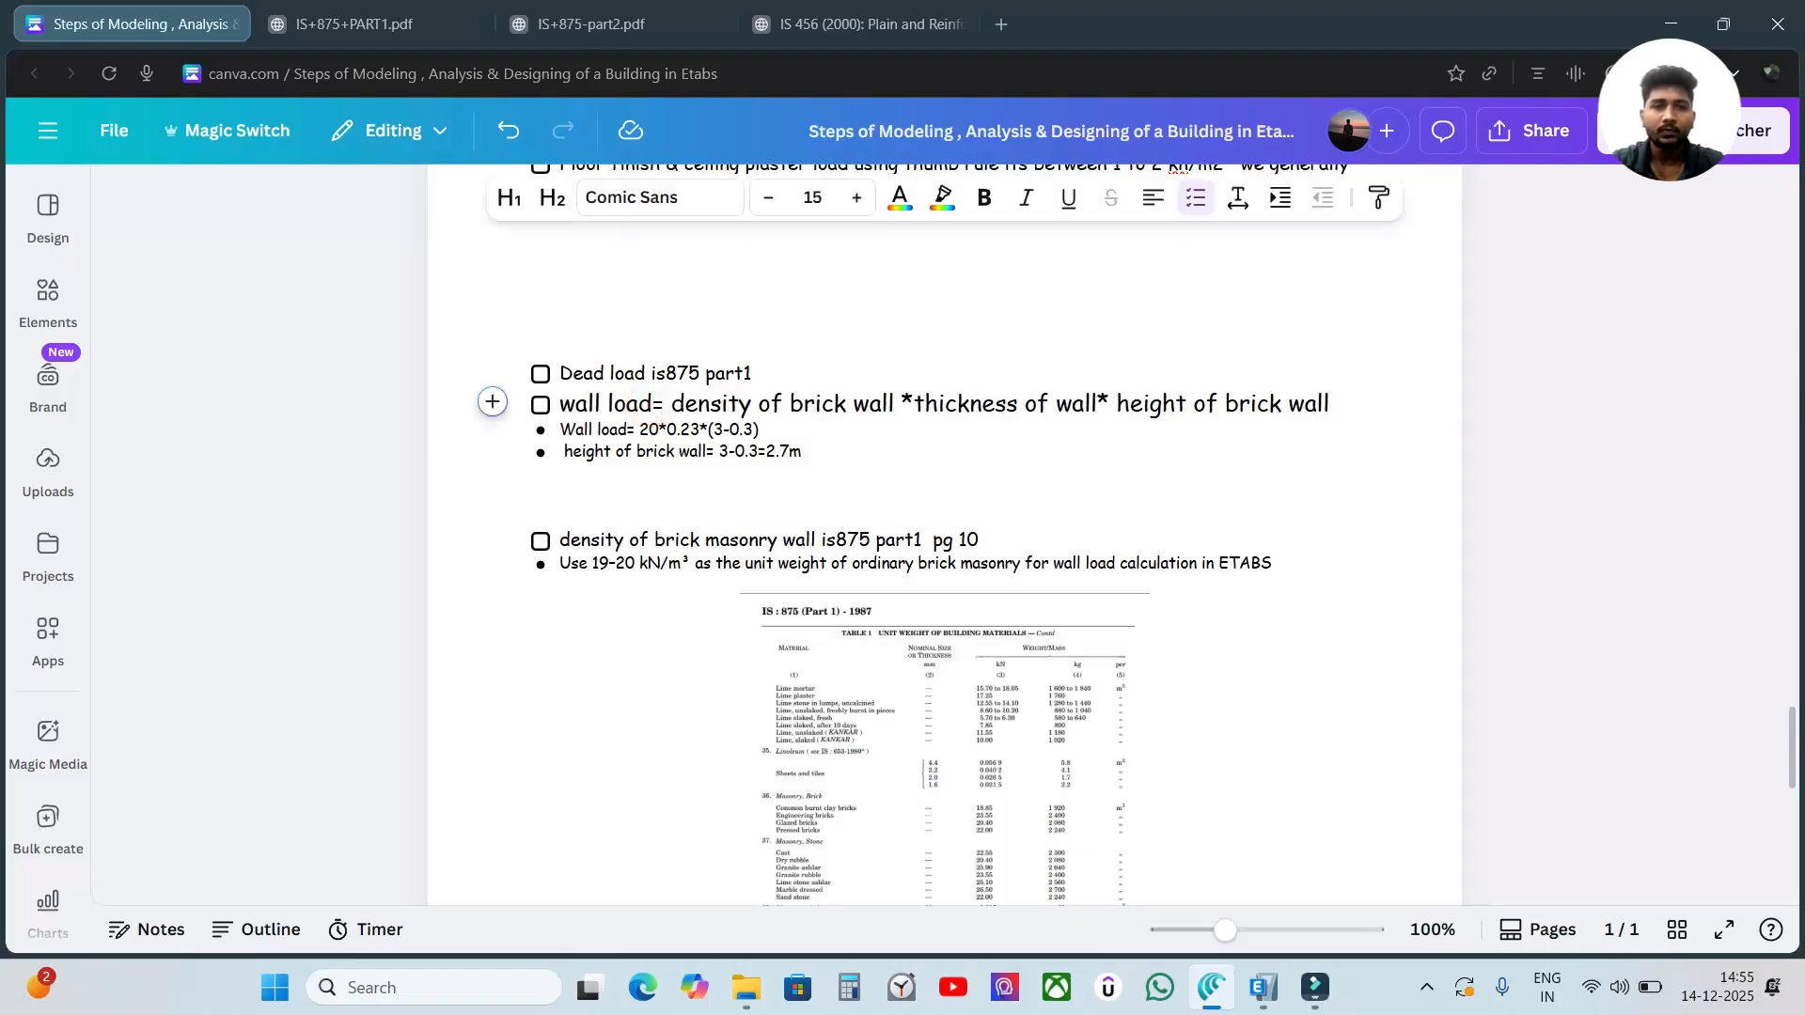
{"action": "left_click", "coordinate": [1458, 451]}
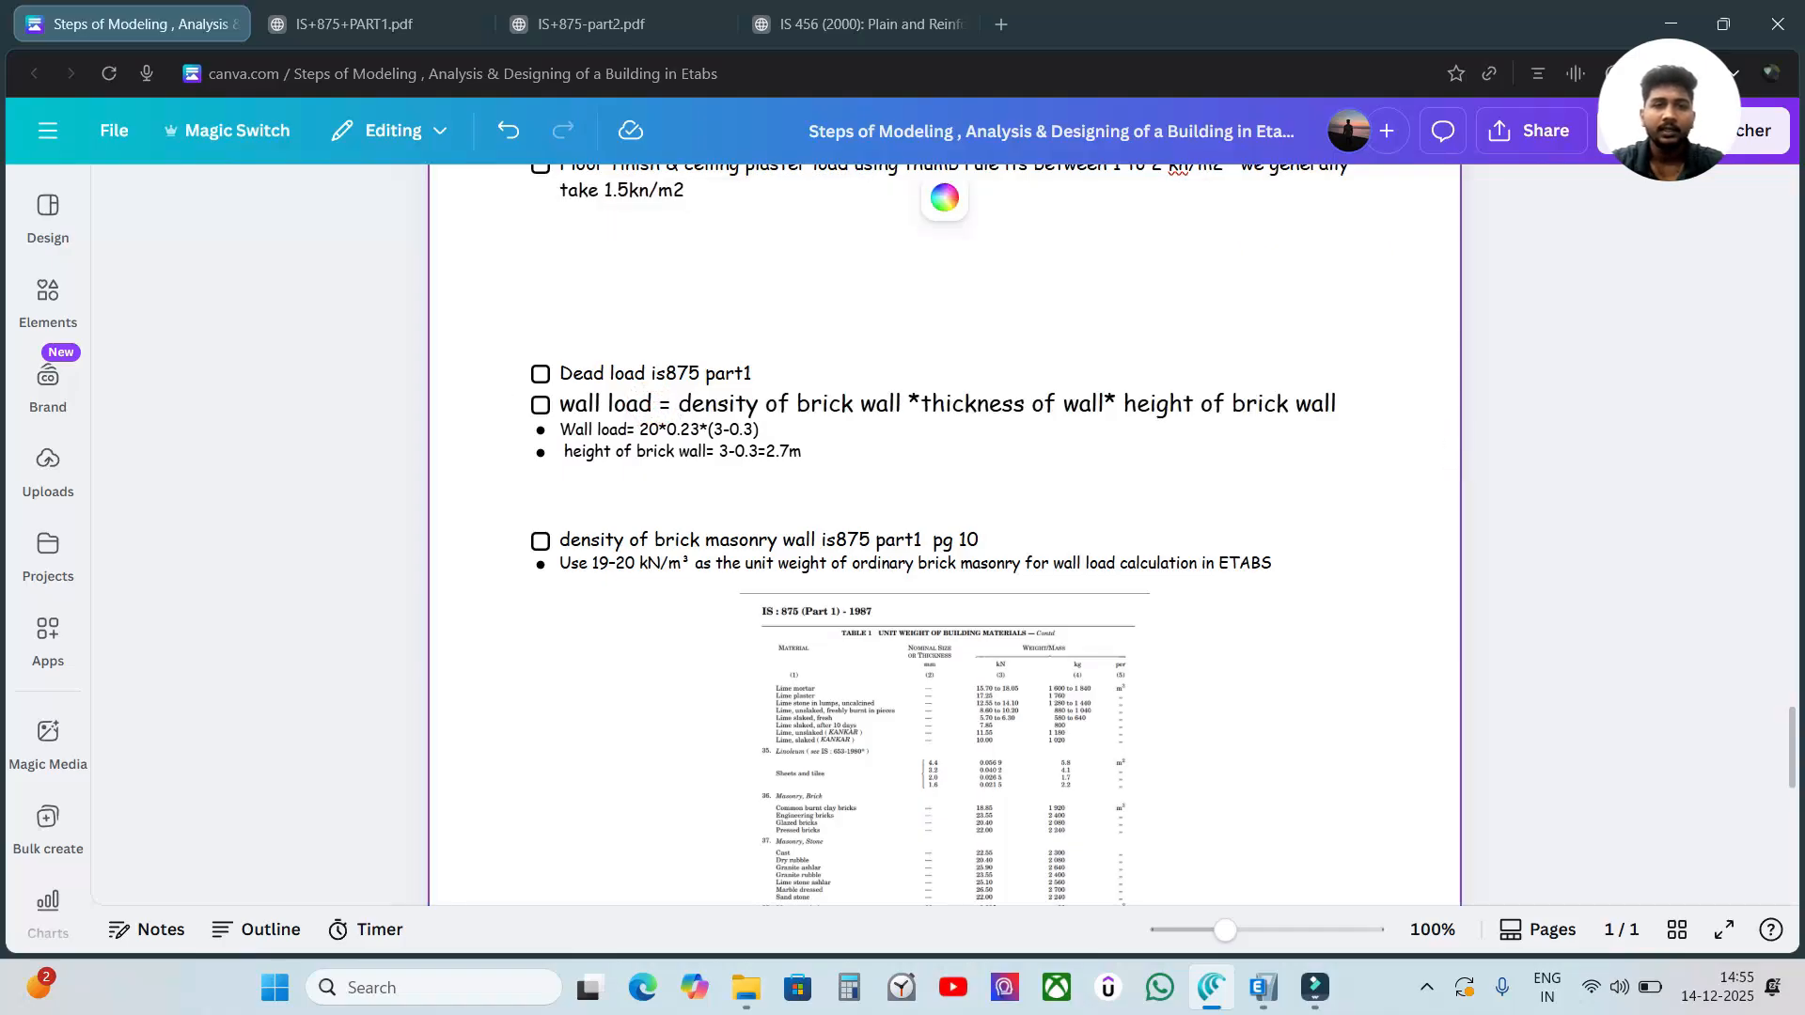
Review the wall load formula and the brick masonry density note with its unit weight table.
{"action": "left_click_drag", "start_coordinate": [728, 404], "coordinate": [855, 405]}
{"action": "left_click", "coordinate": [980, 406]}
{"action": "scroll", "coordinate": [1645, 432], "scroll_direction": "up", "scroll_amount": 1}
{"action": "left_click", "coordinate": [1594, 422]}
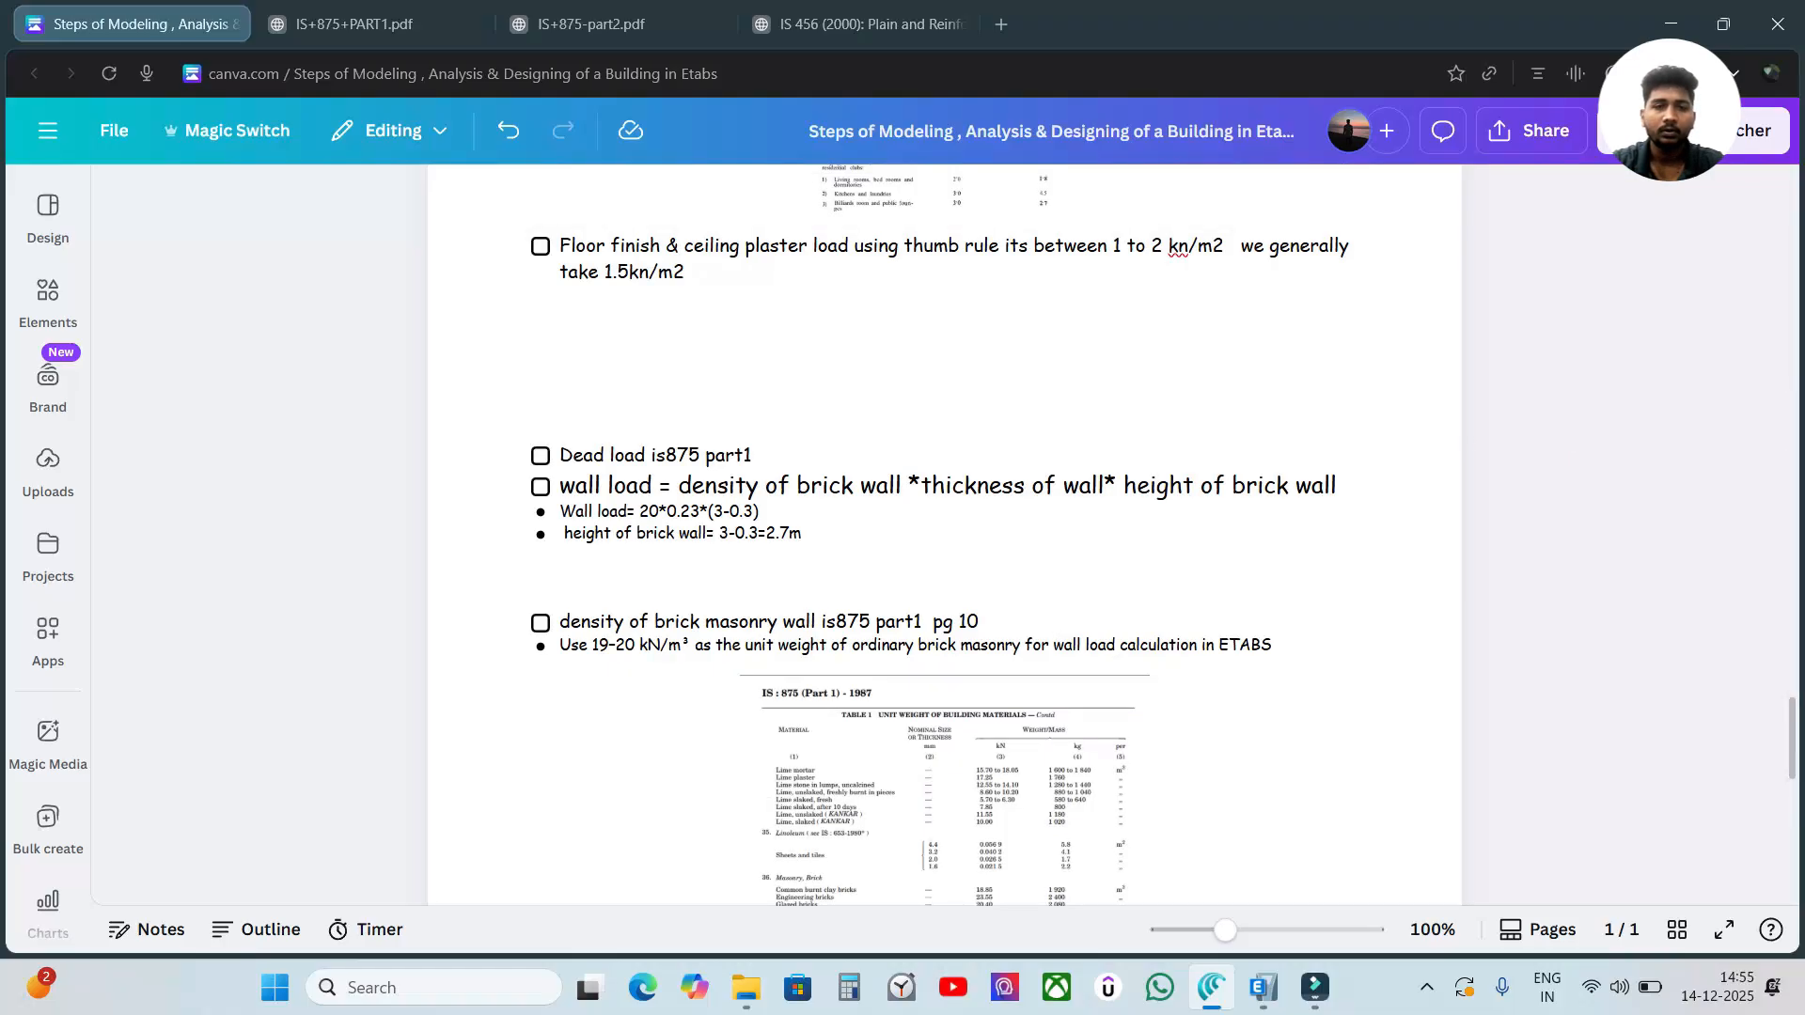
{"action": "scroll", "coordinate": [1571, 567], "scroll_direction": "down", "scroll_amount": 1}
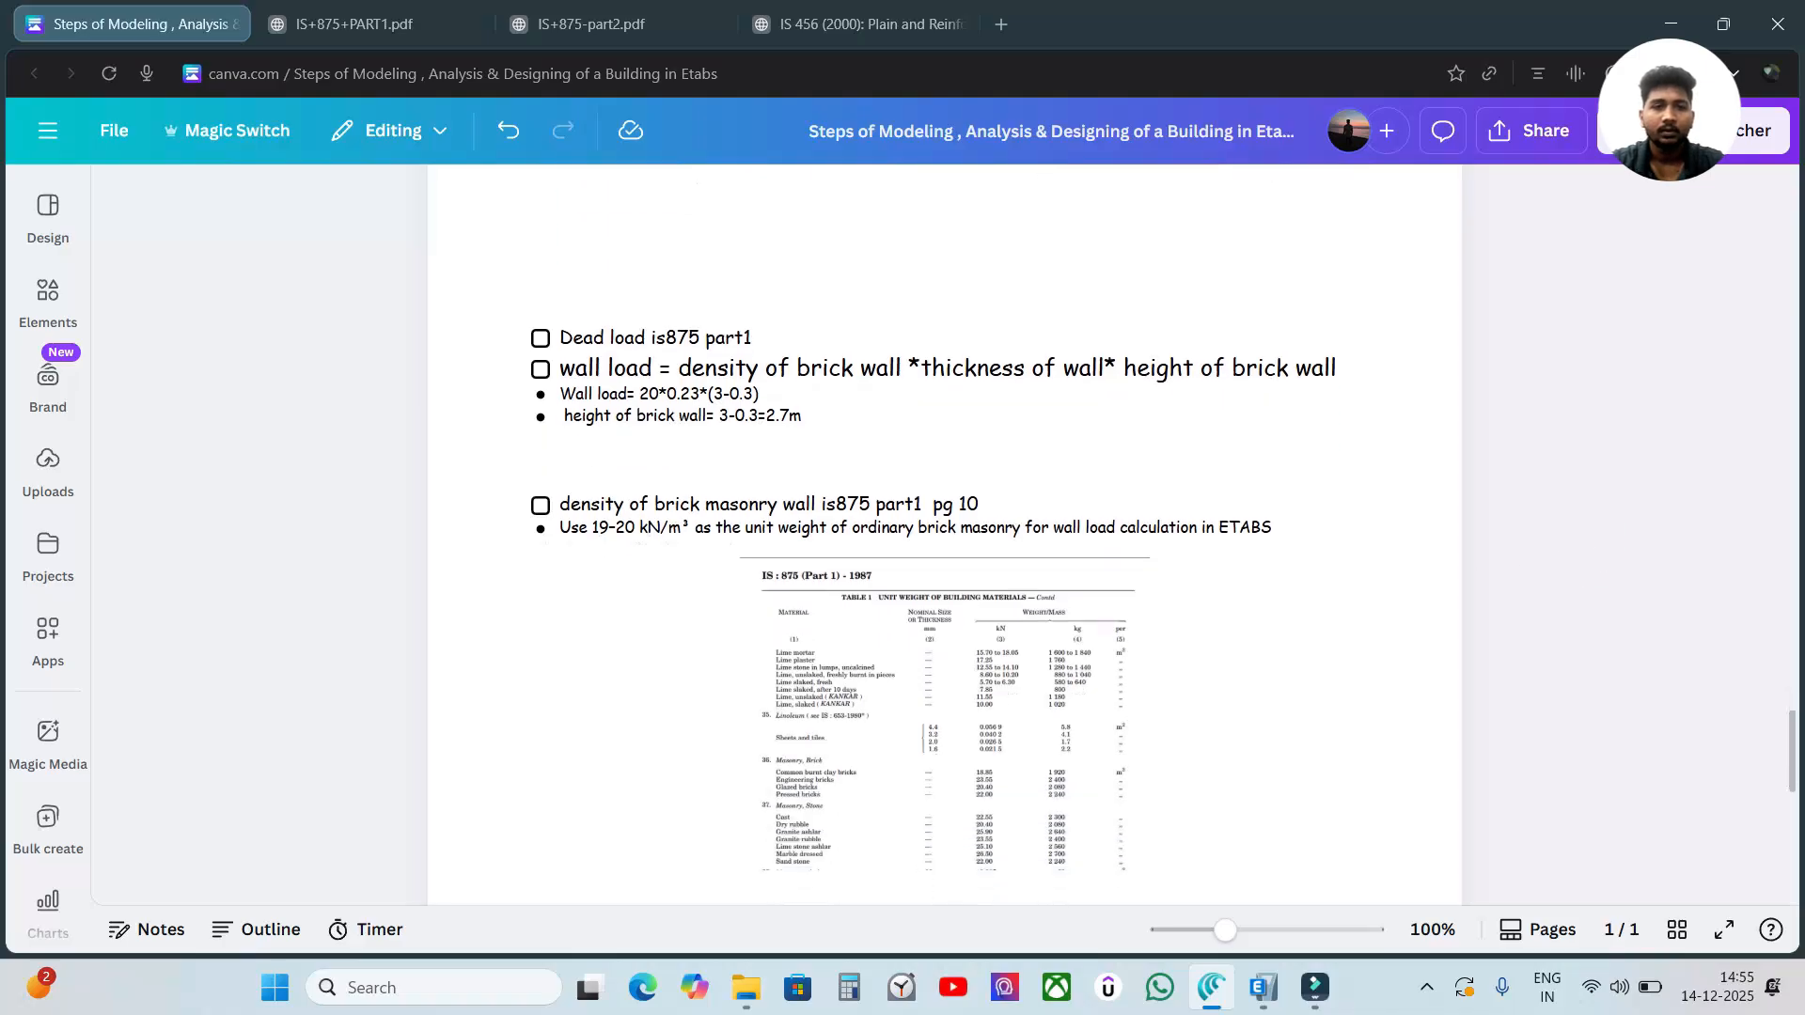
{"action": "scroll", "coordinate": [944, 571], "scroll_direction": "down", "scroll_amount": 1}
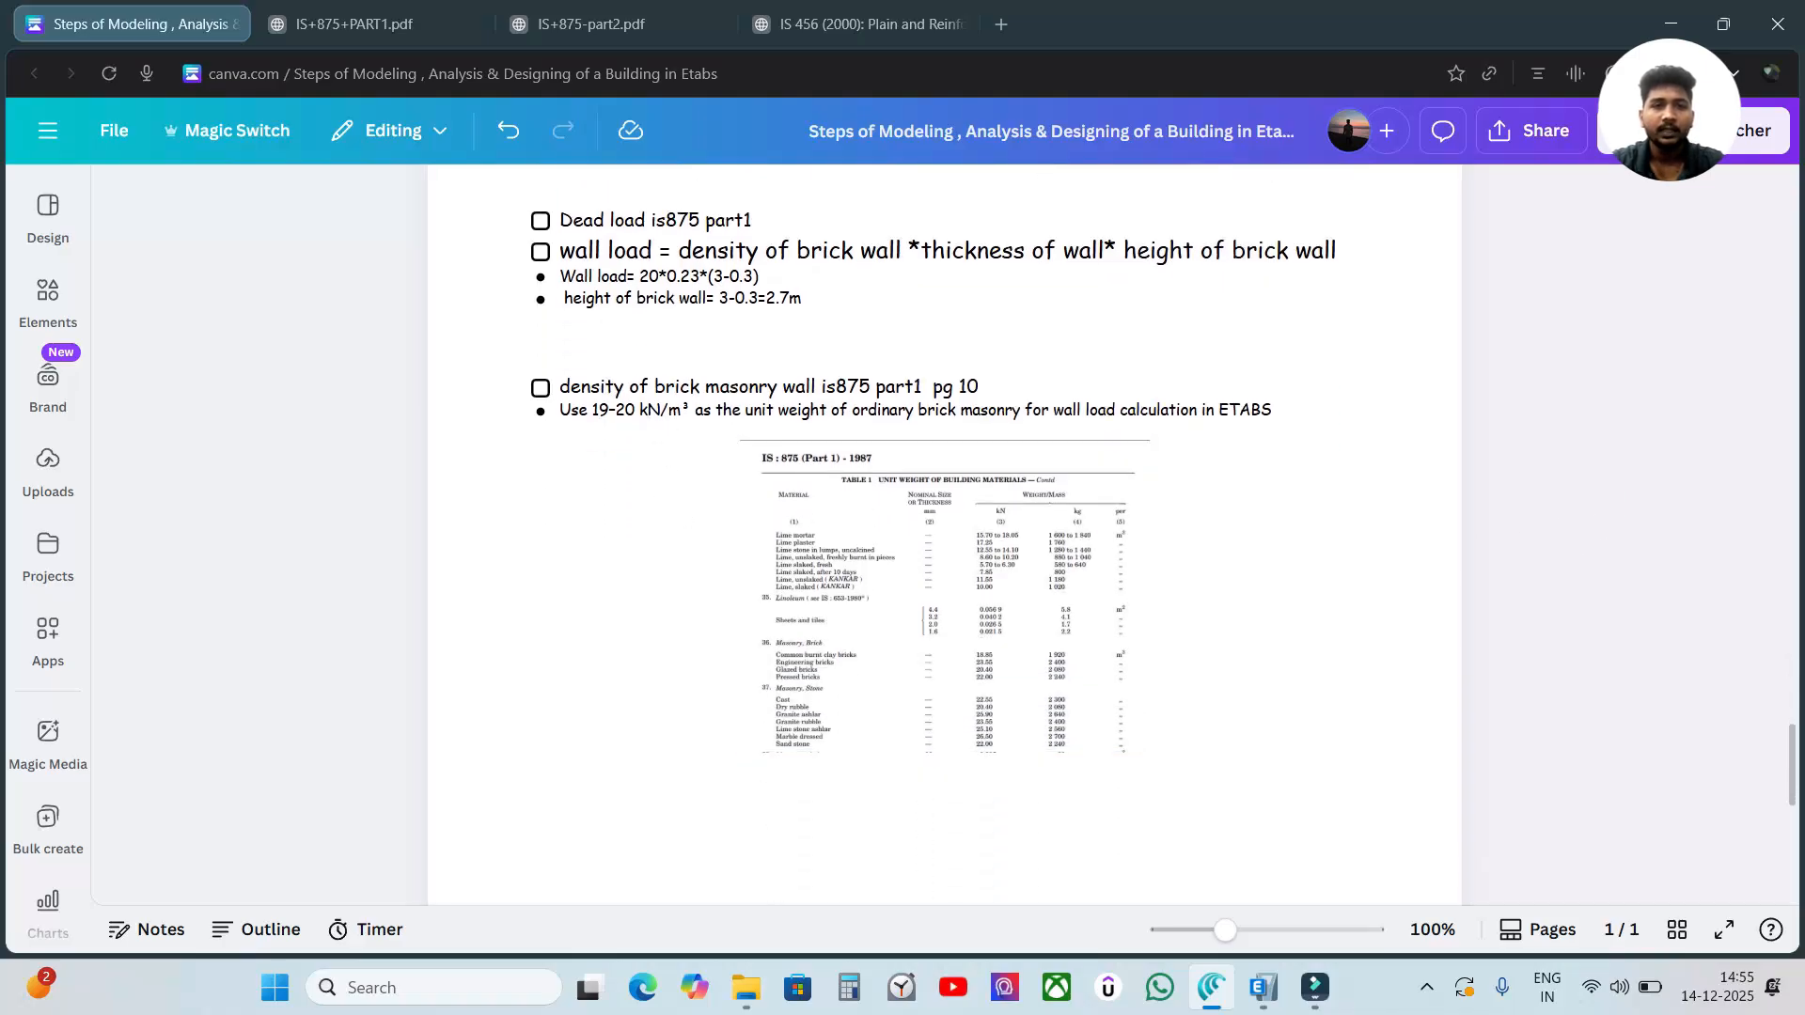
{"action": "left_click", "coordinate": [719, 246]}
{"action": "left_click", "coordinate": [1551, 355]}
Open the IS 875 Part 1 PDF and examine the start of Table 1, Unit Weight of Building Materials.
{"action": "left_click", "coordinate": [338, 24]}
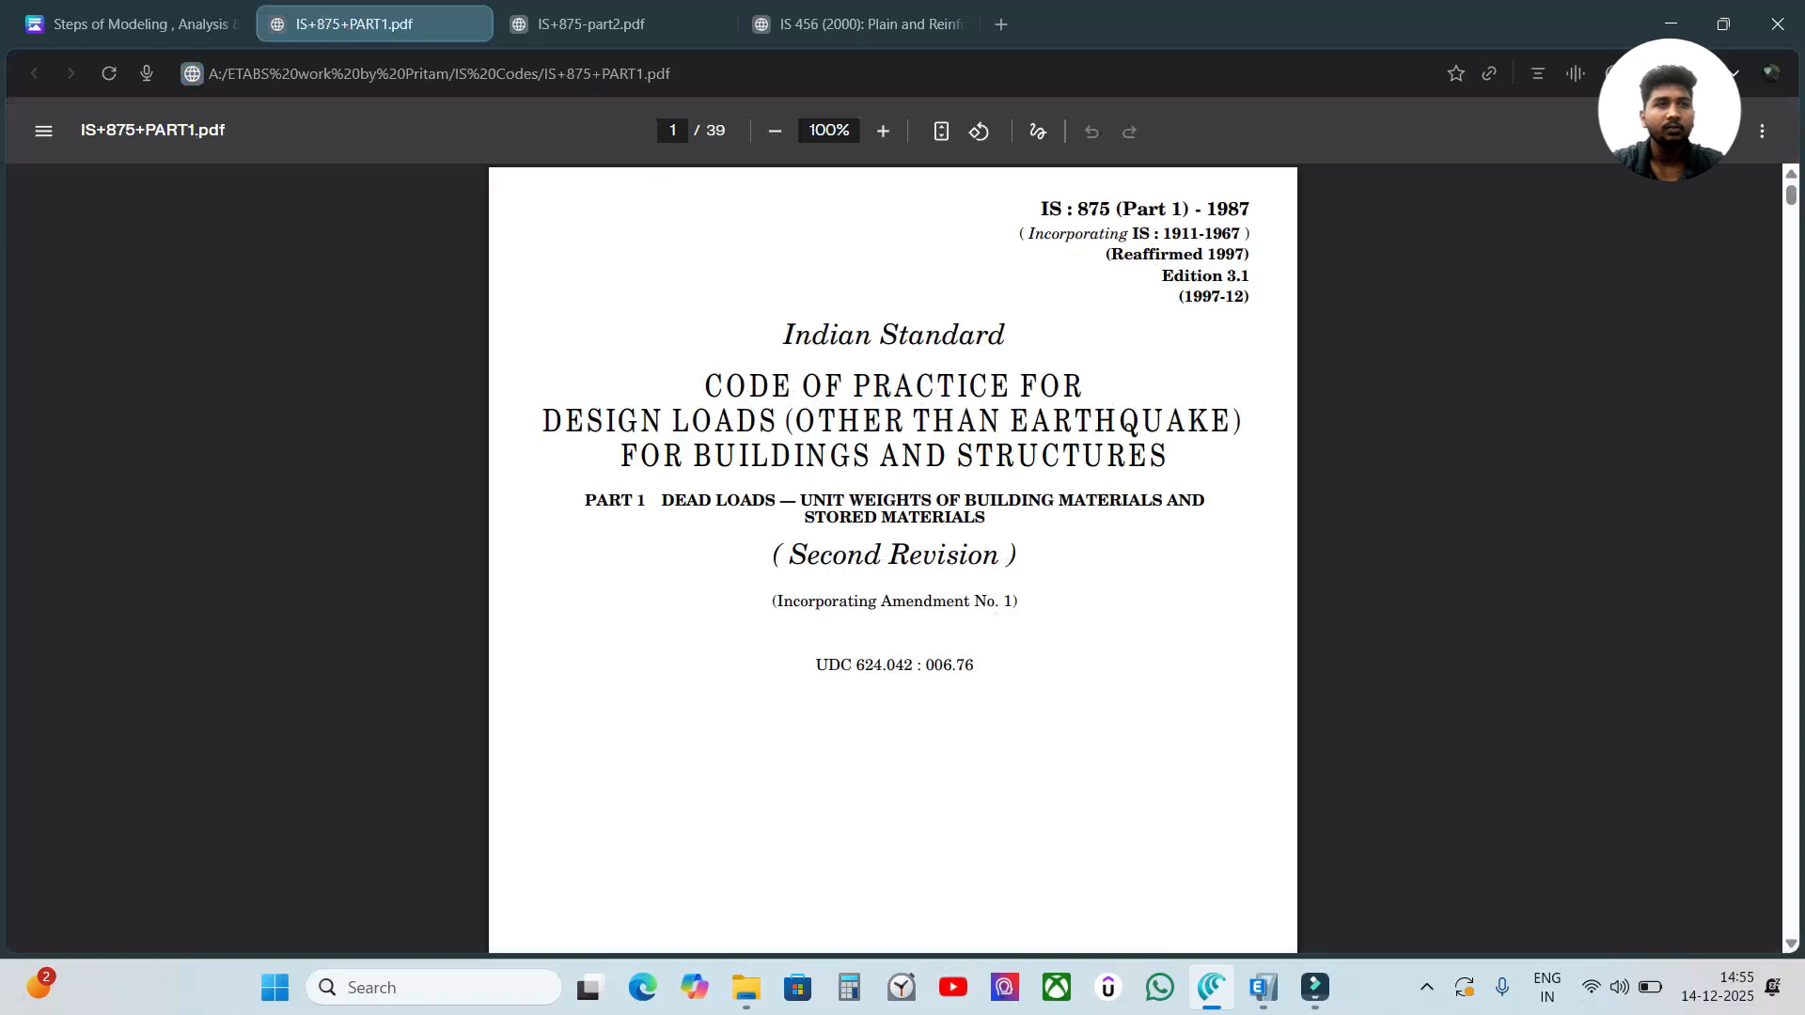
{"action": "scroll", "coordinate": [1291, 284], "scroll_direction": "down", "scroll_amount": 20}
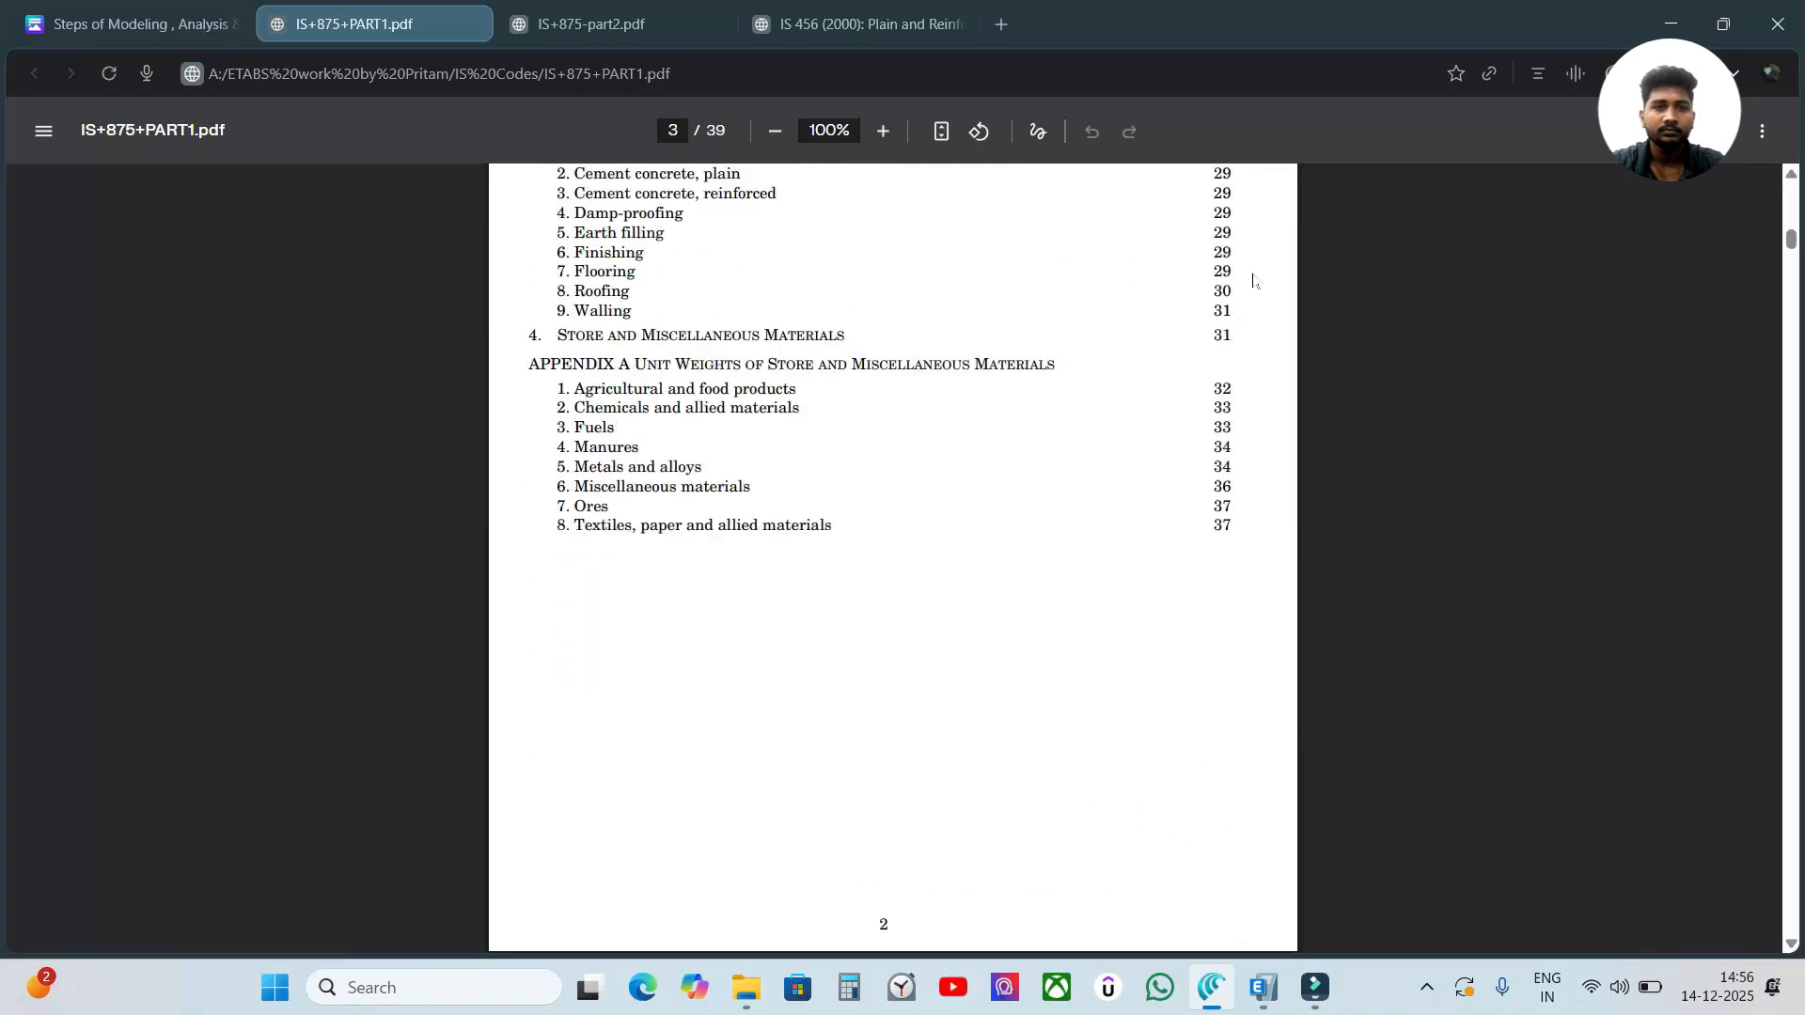
{"action": "scroll", "coordinate": [1250, 281], "scroll_direction": "down", "scroll_amount": 15}
{"action": "scroll", "coordinate": [1250, 280], "scroll_direction": "up", "scroll_amount": 8}
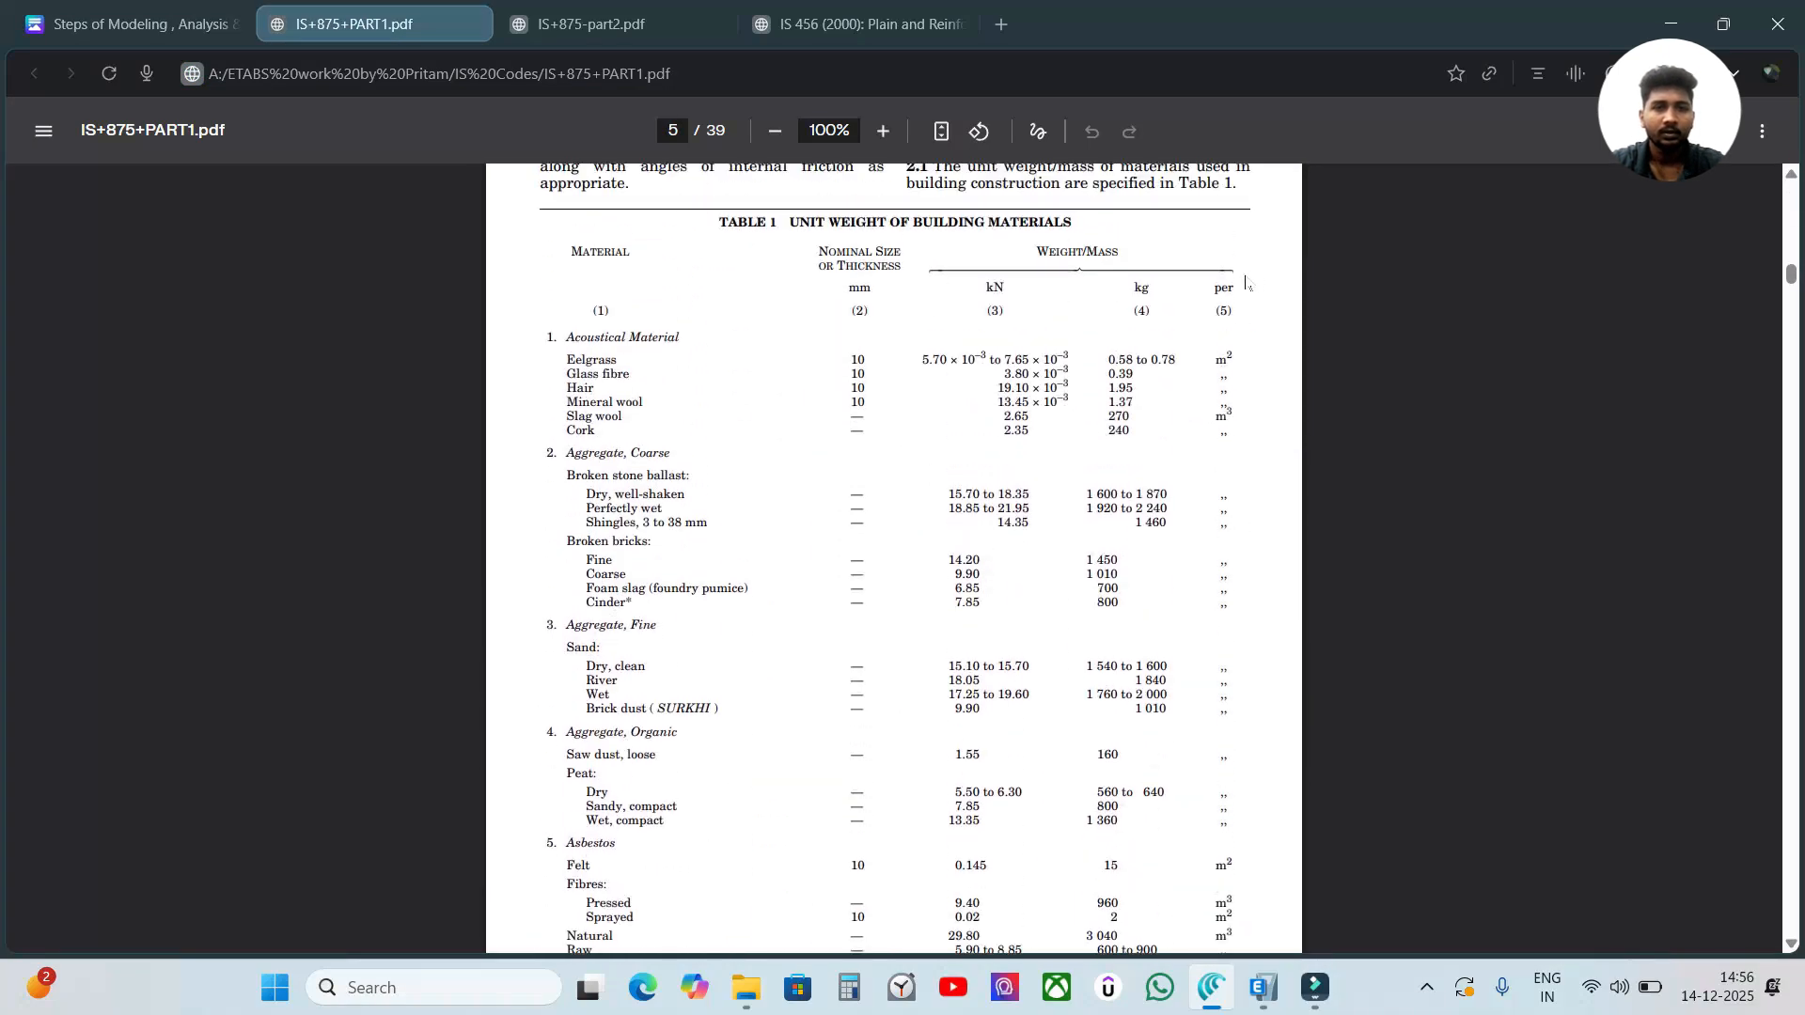
{"action": "scroll", "coordinate": [893, 555], "scroll_direction": "down", "scroll_amount": 4}
{"action": "scroll", "coordinate": [893, 558], "scroll_direction": "up", "scroll_amount": 4}
{"action": "left_click_drag", "start_coordinate": [791, 338], "coordinate": [1075, 341]}
{"action": "left_click", "coordinate": [1334, 398]}
Look through the following pages of Table 1 for the unit weight of brick masonry, checking the Bricks and cement concrete entries.
{"action": "scroll", "coordinate": [951, 415], "scroll_direction": "down", "scroll_amount": 4}
{"action": "scroll", "coordinate": [950, 414], "scroll_direction": "down", "scroll_amount": 14}
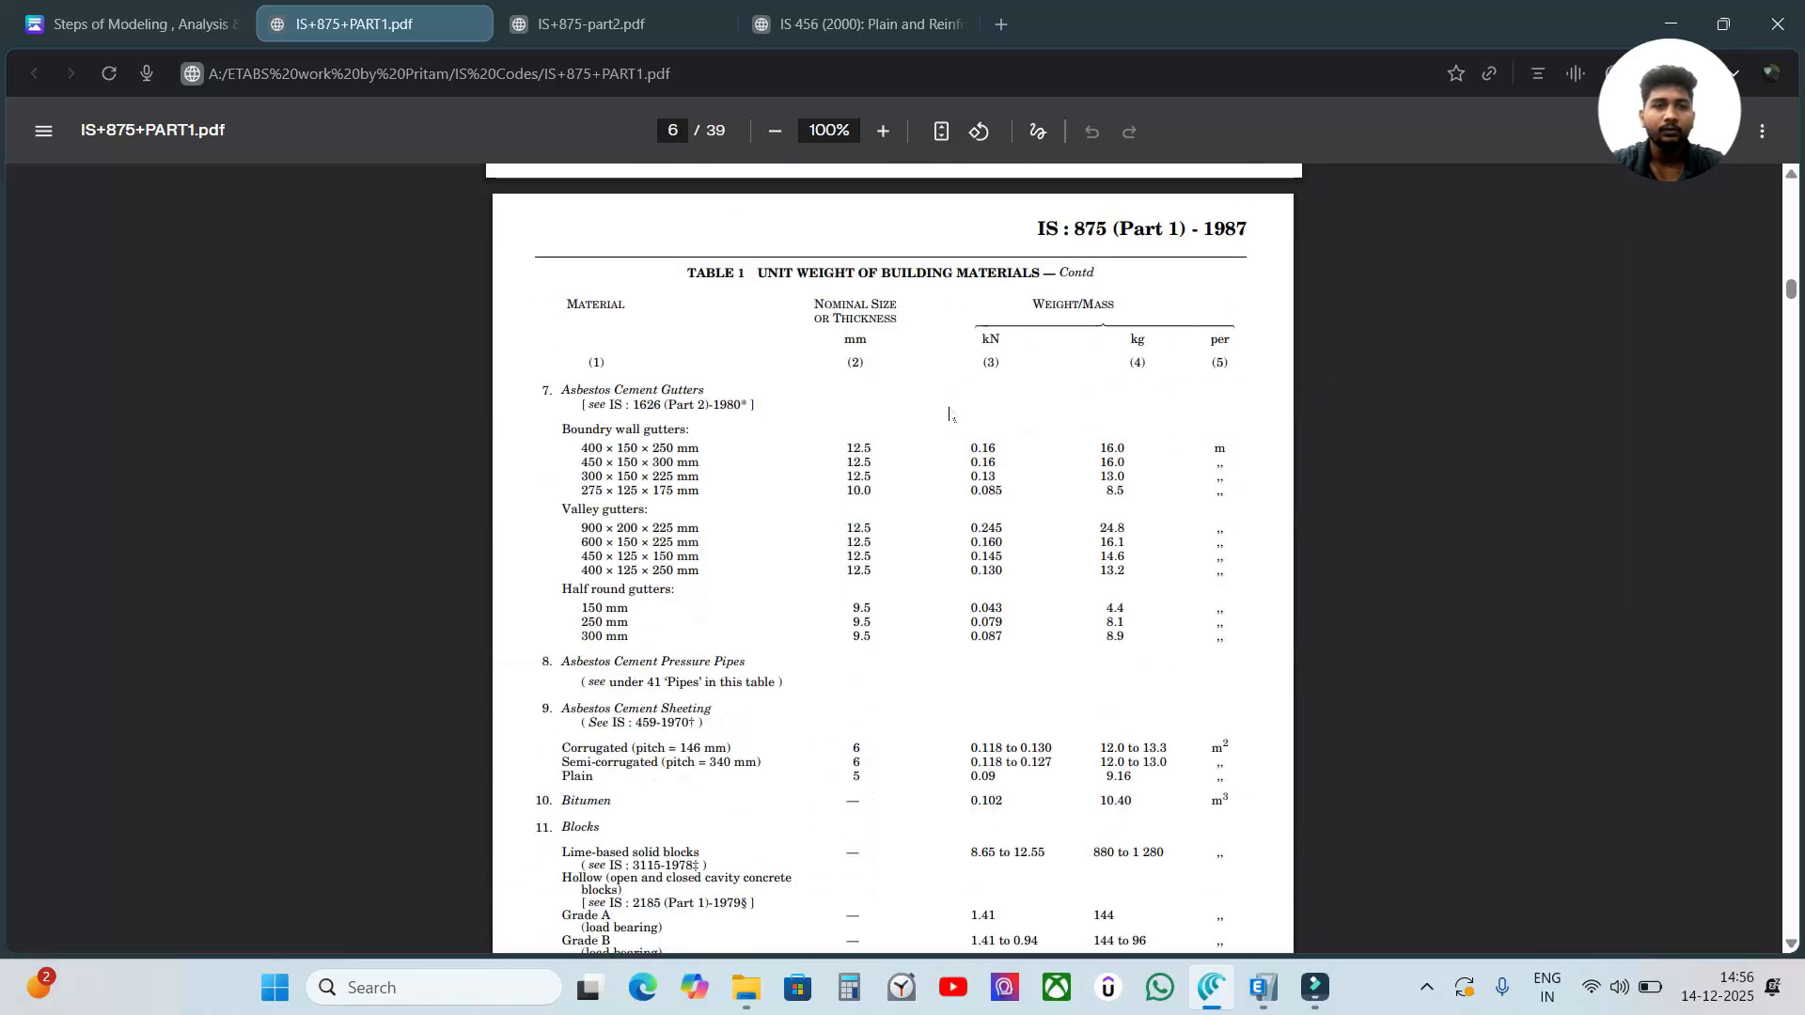
{"action": "scroll", "coordinate": [950, 411], "scroll_direction": "down", "scroll_amount": 6}
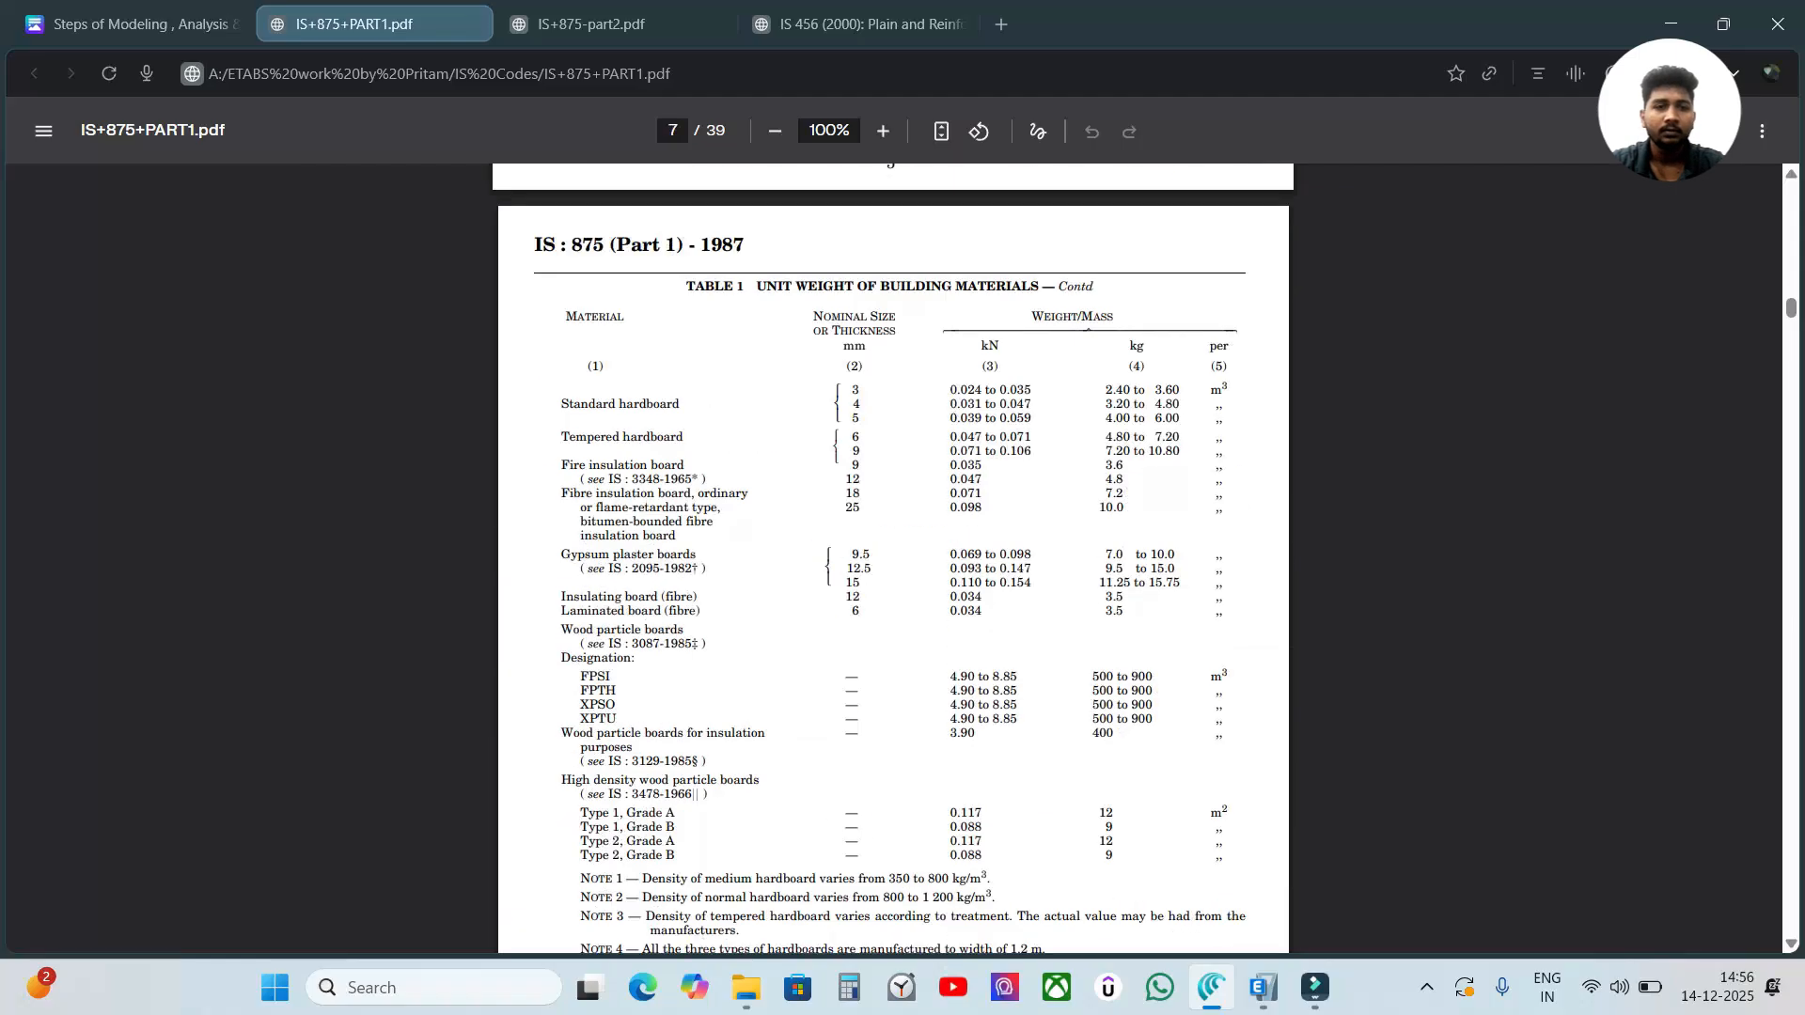
{"action": "scroll", "coordinate": [886, 446], "scroll_direction": "down", "scroll_amount": 2}
{"action": "scroll", "coordinate": [721, 439], "scroll_direction": "down", "scroll_amount": 4}
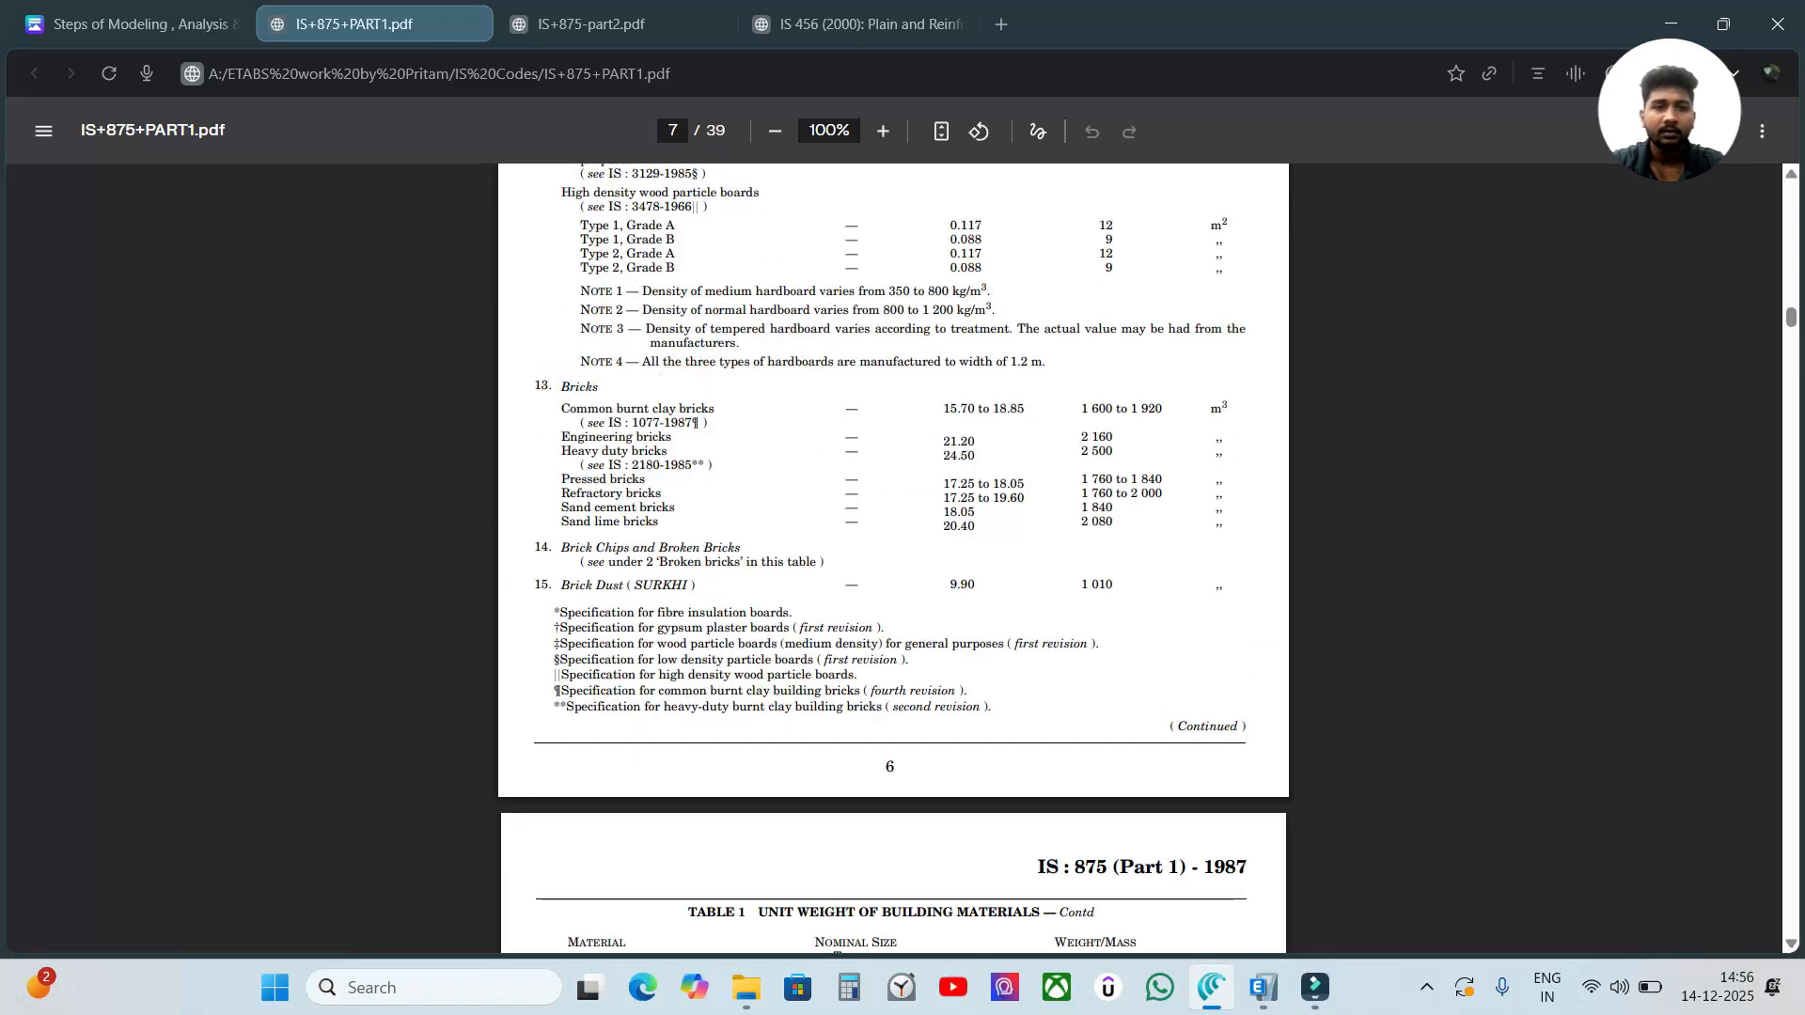
{"action": "scroll", "coordinate": [894, 414], "scroll_direction": "down", "scroll_amount": 10}
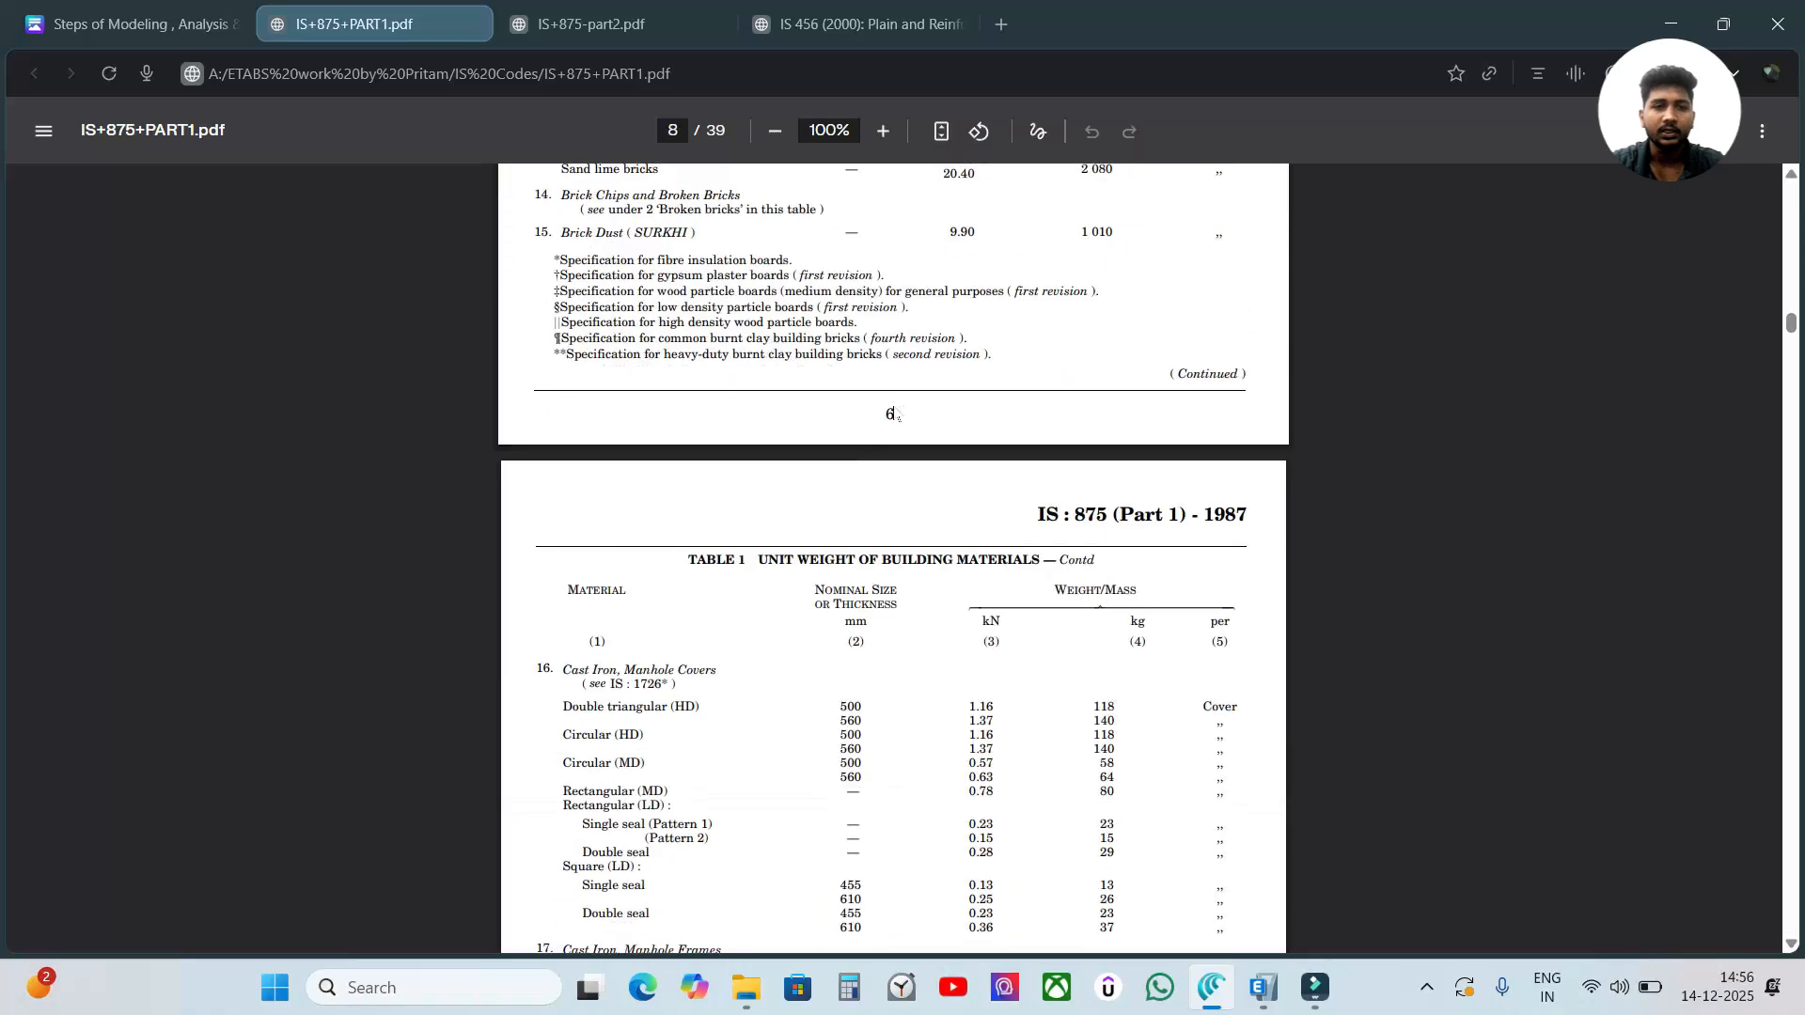
{"action": "scroll", "coordinate": [894, 555], "scroll_direction": "down", "scroll_amount": 10}
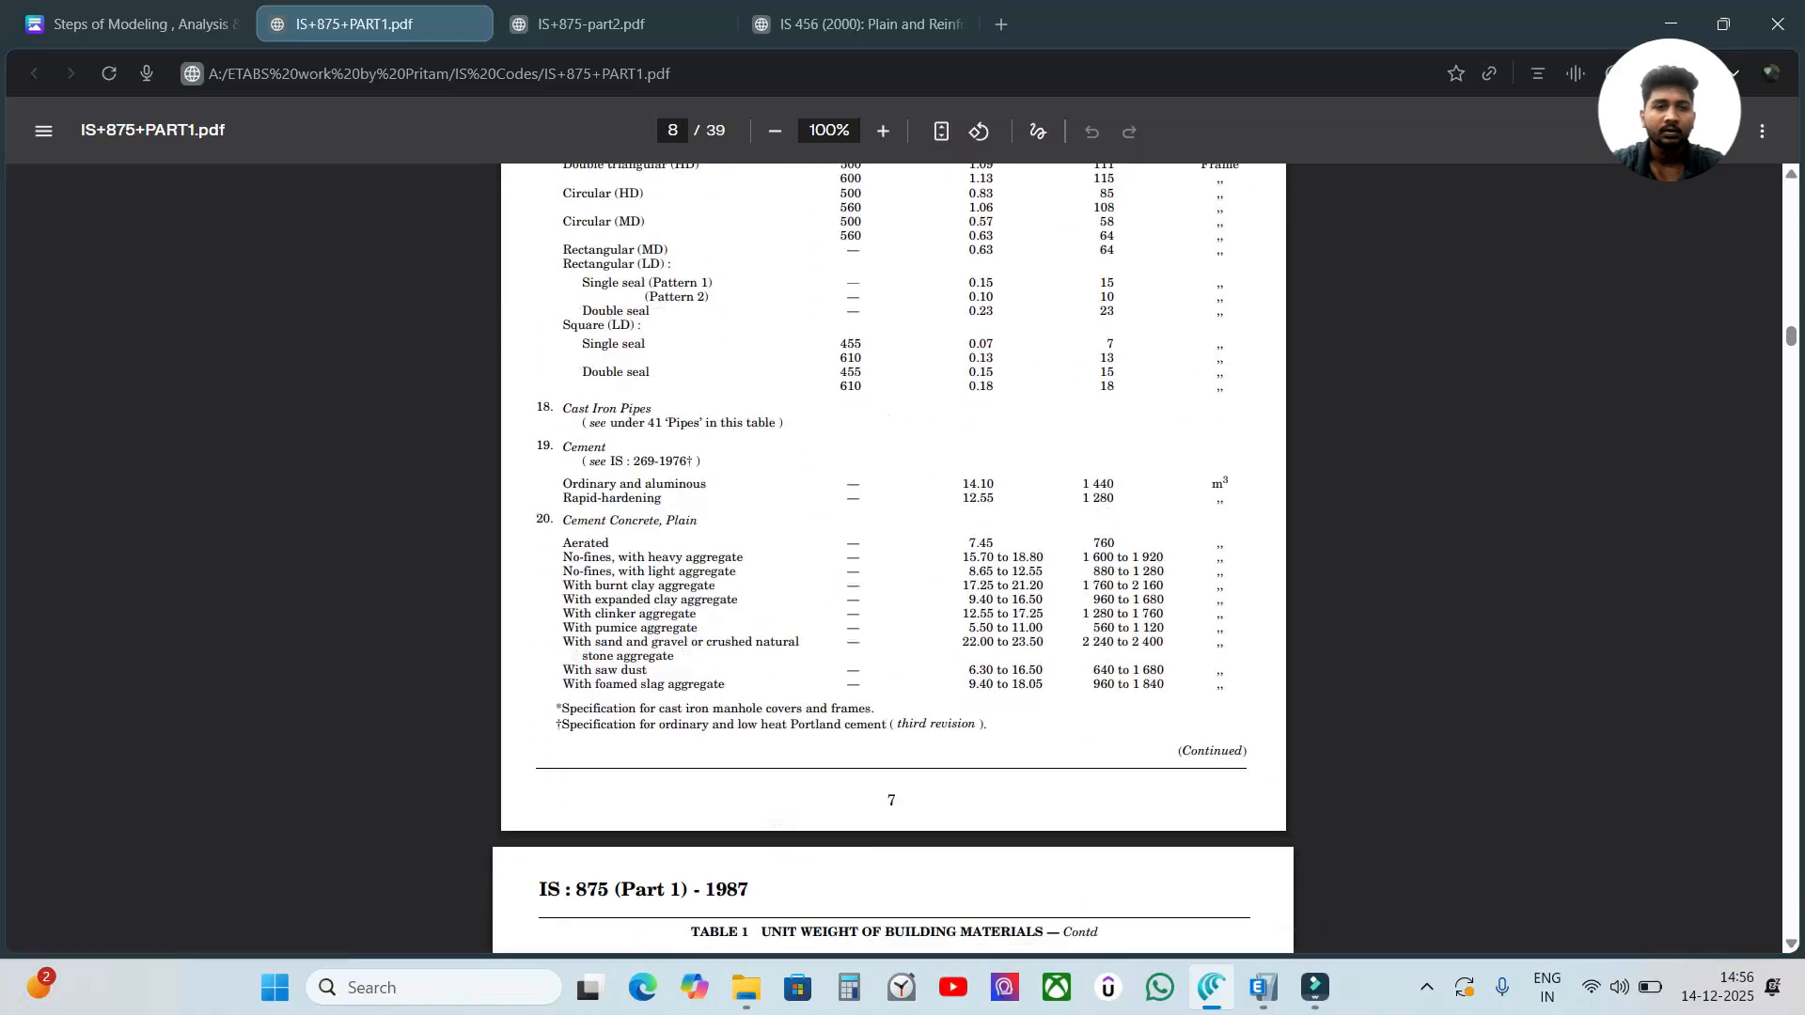
{"action": "scroll", "coordinate": [894, 554], "scroll_direction": "down", "scroll_amount": 4}
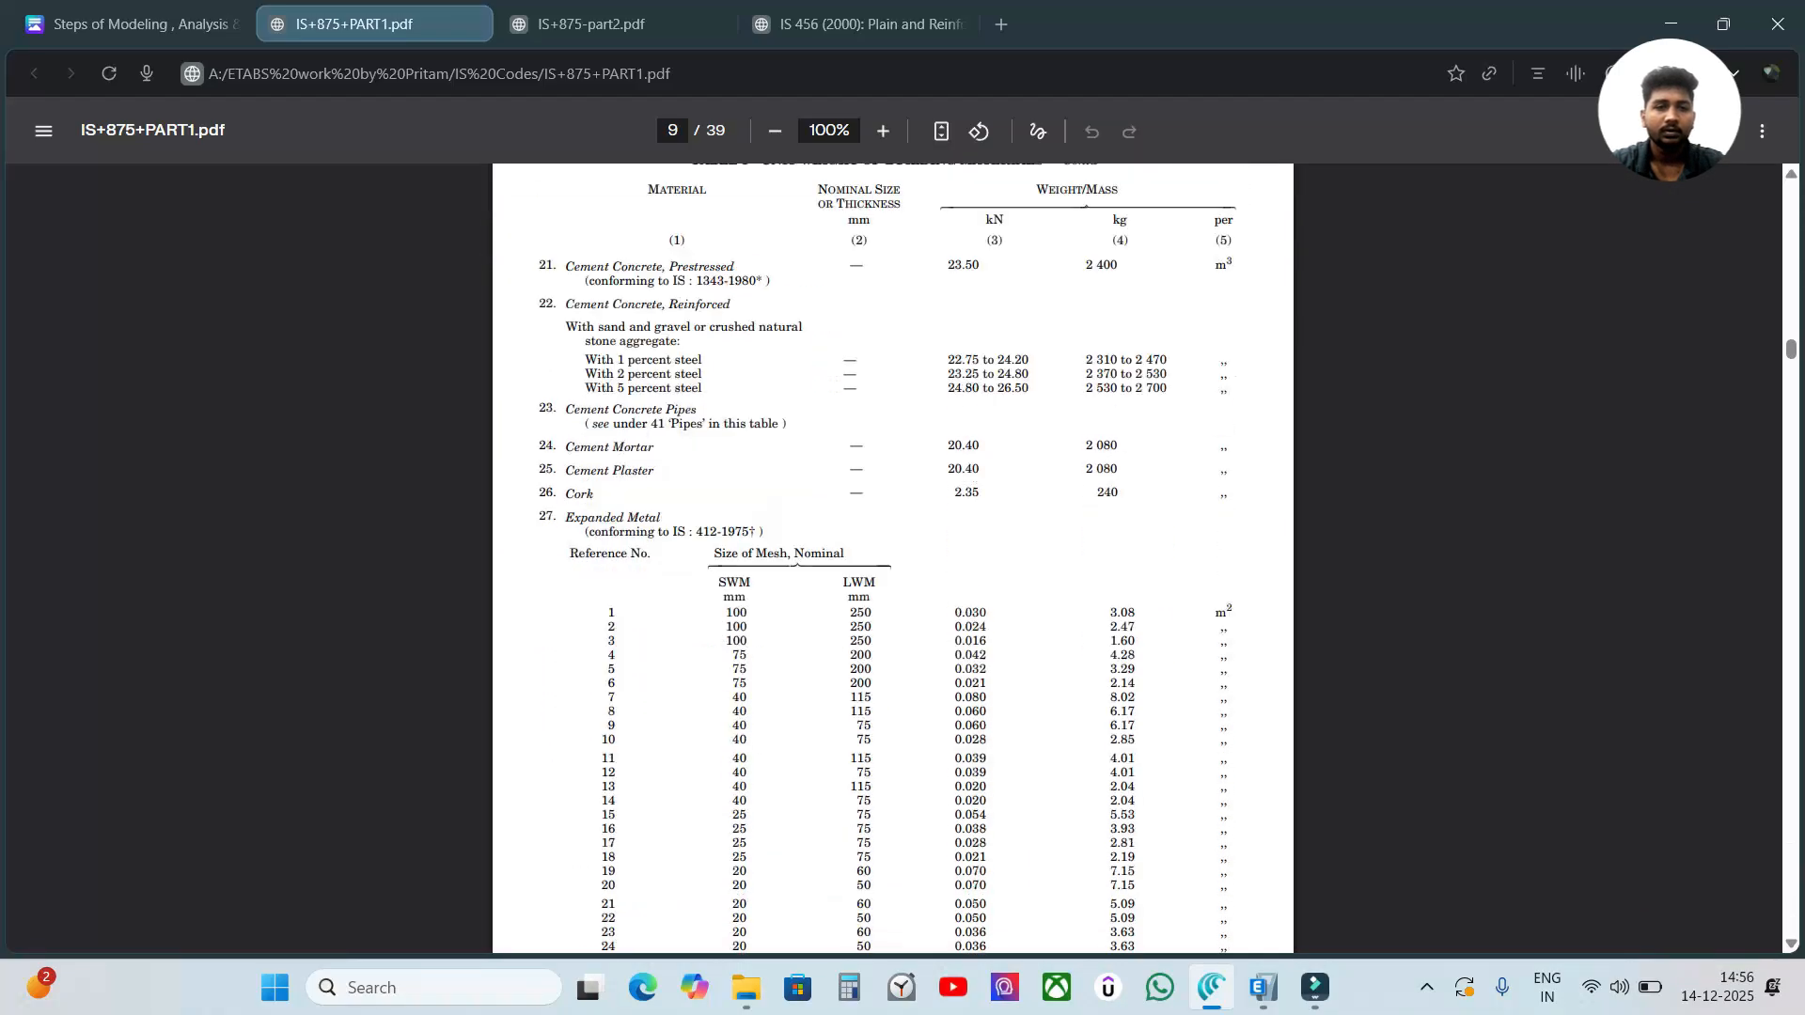
{"action": "scroll", "coordinate": [894, 555], "scroll_direction": "up", "scroll_amount": 9}
{"action": "scroll", "coordinate": [894, 554], "scroll_direction": "up", "scroll_amount": 8}
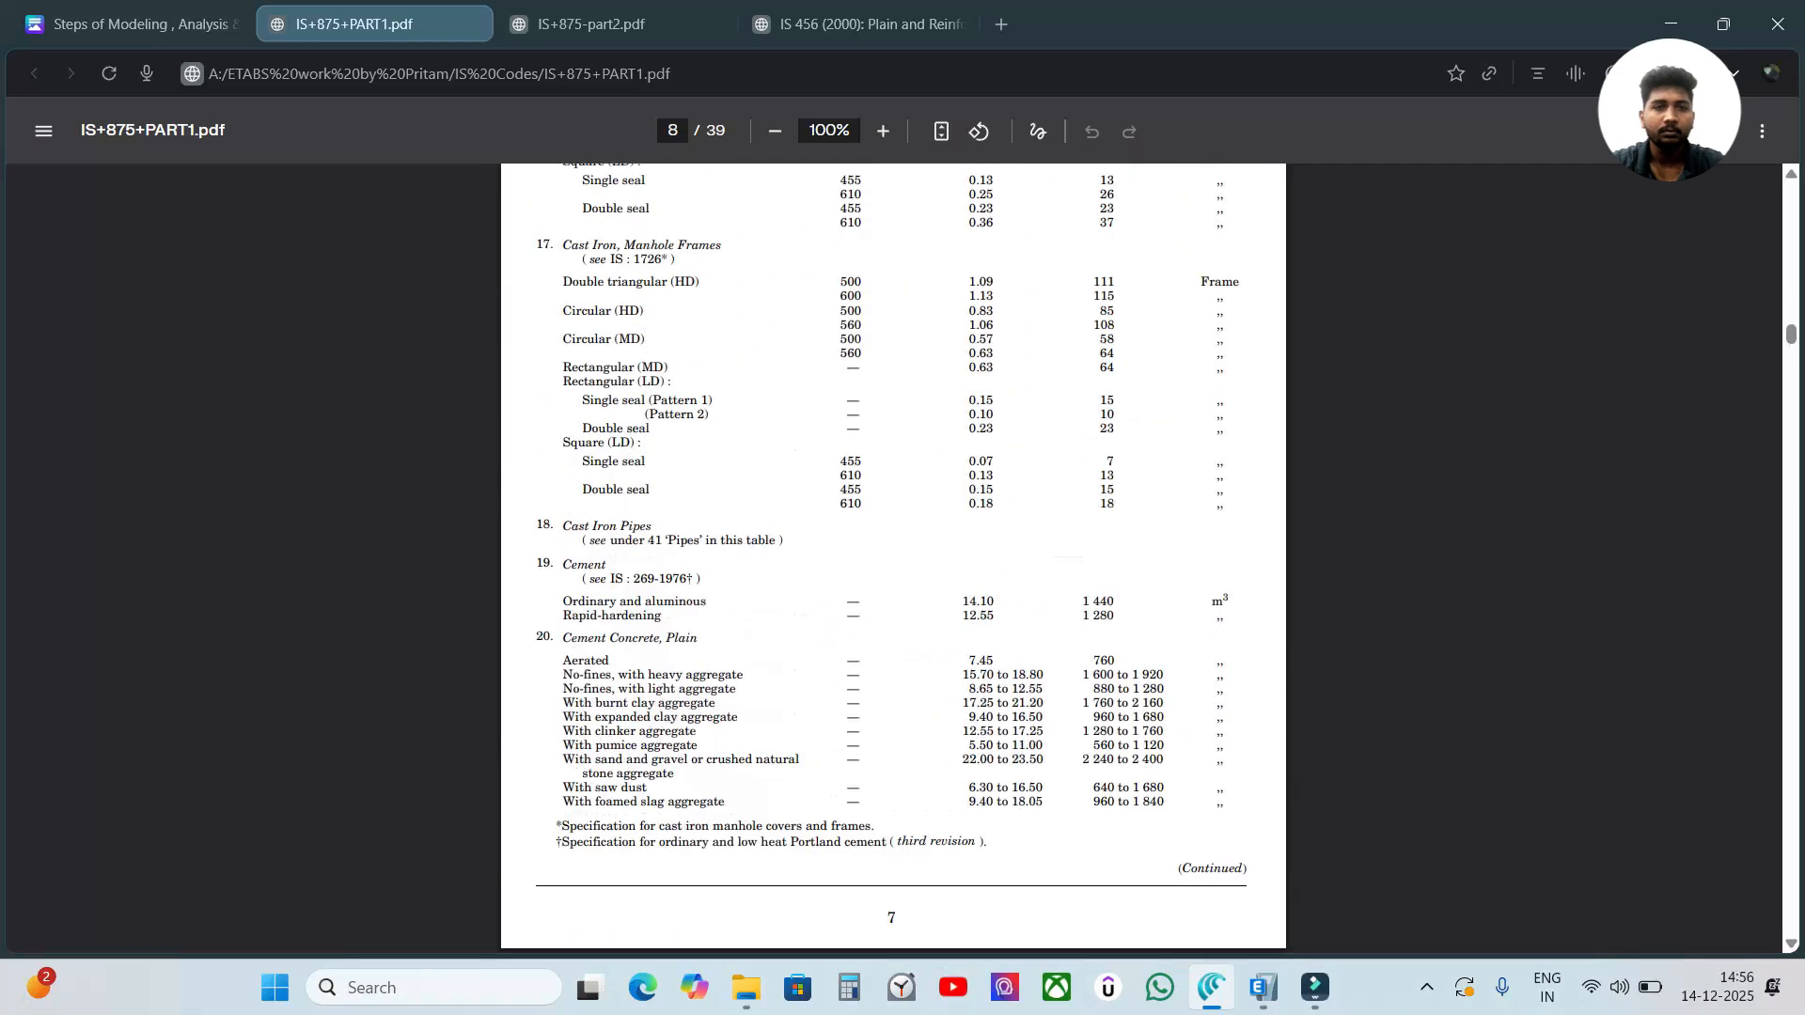
{"action": "scroll", "coordinate": [894, 555], "scroll_direction": "up", "scroll_amount": 5}
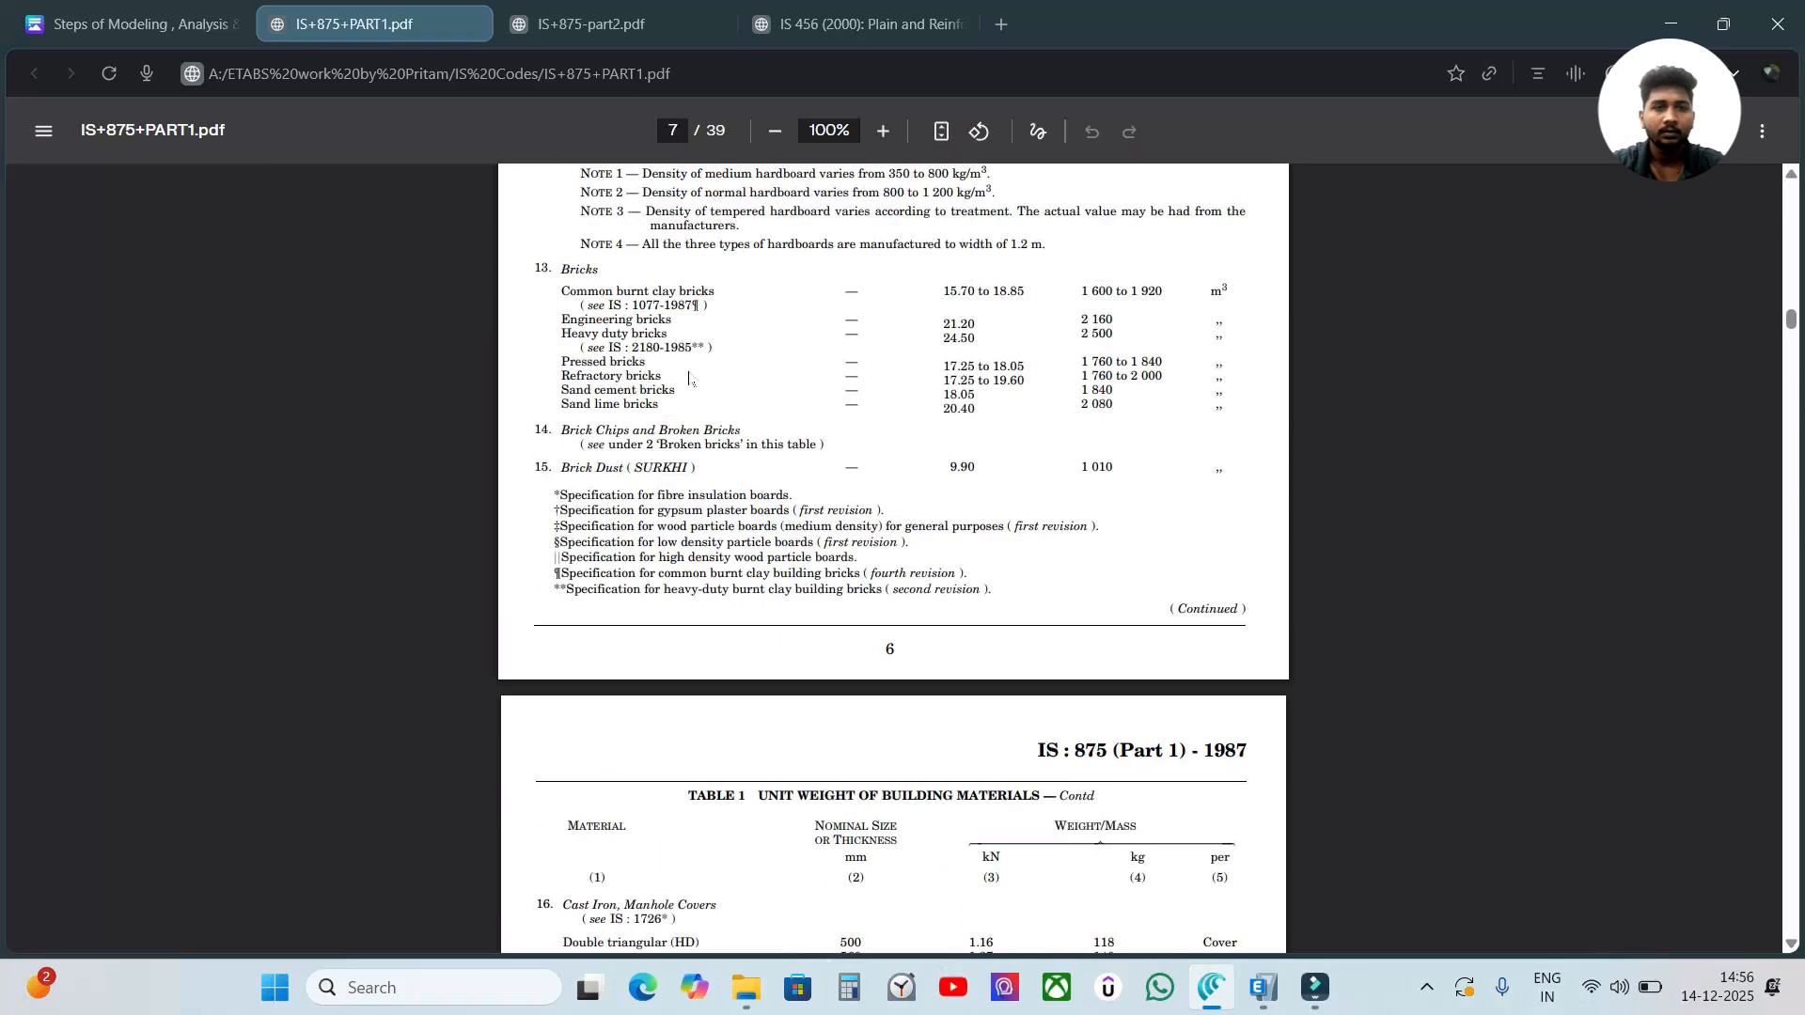
{"action": "scroll", "coordinate": [779, 428], "scroll_direction": "down", "scroll_amount": 10}
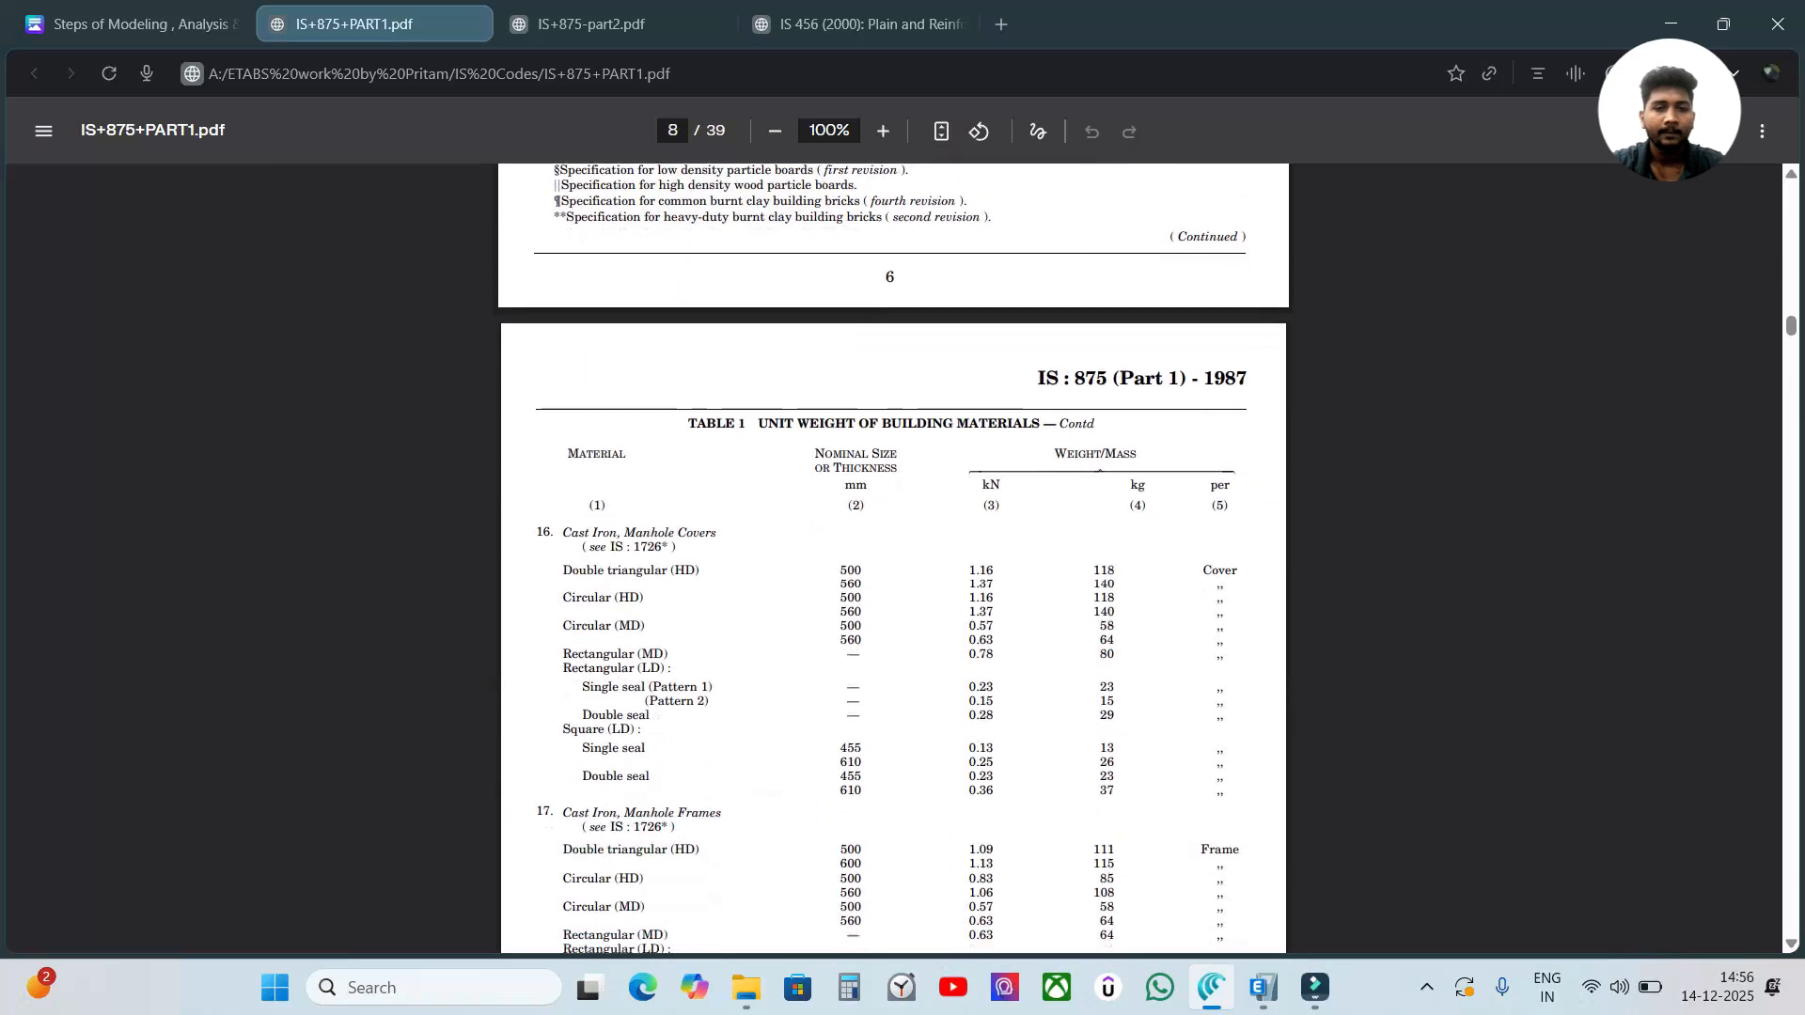
{"action": "scroll", "coordinate": [779, 428], "scroll_direction": "down", "scroll_amount": 4}
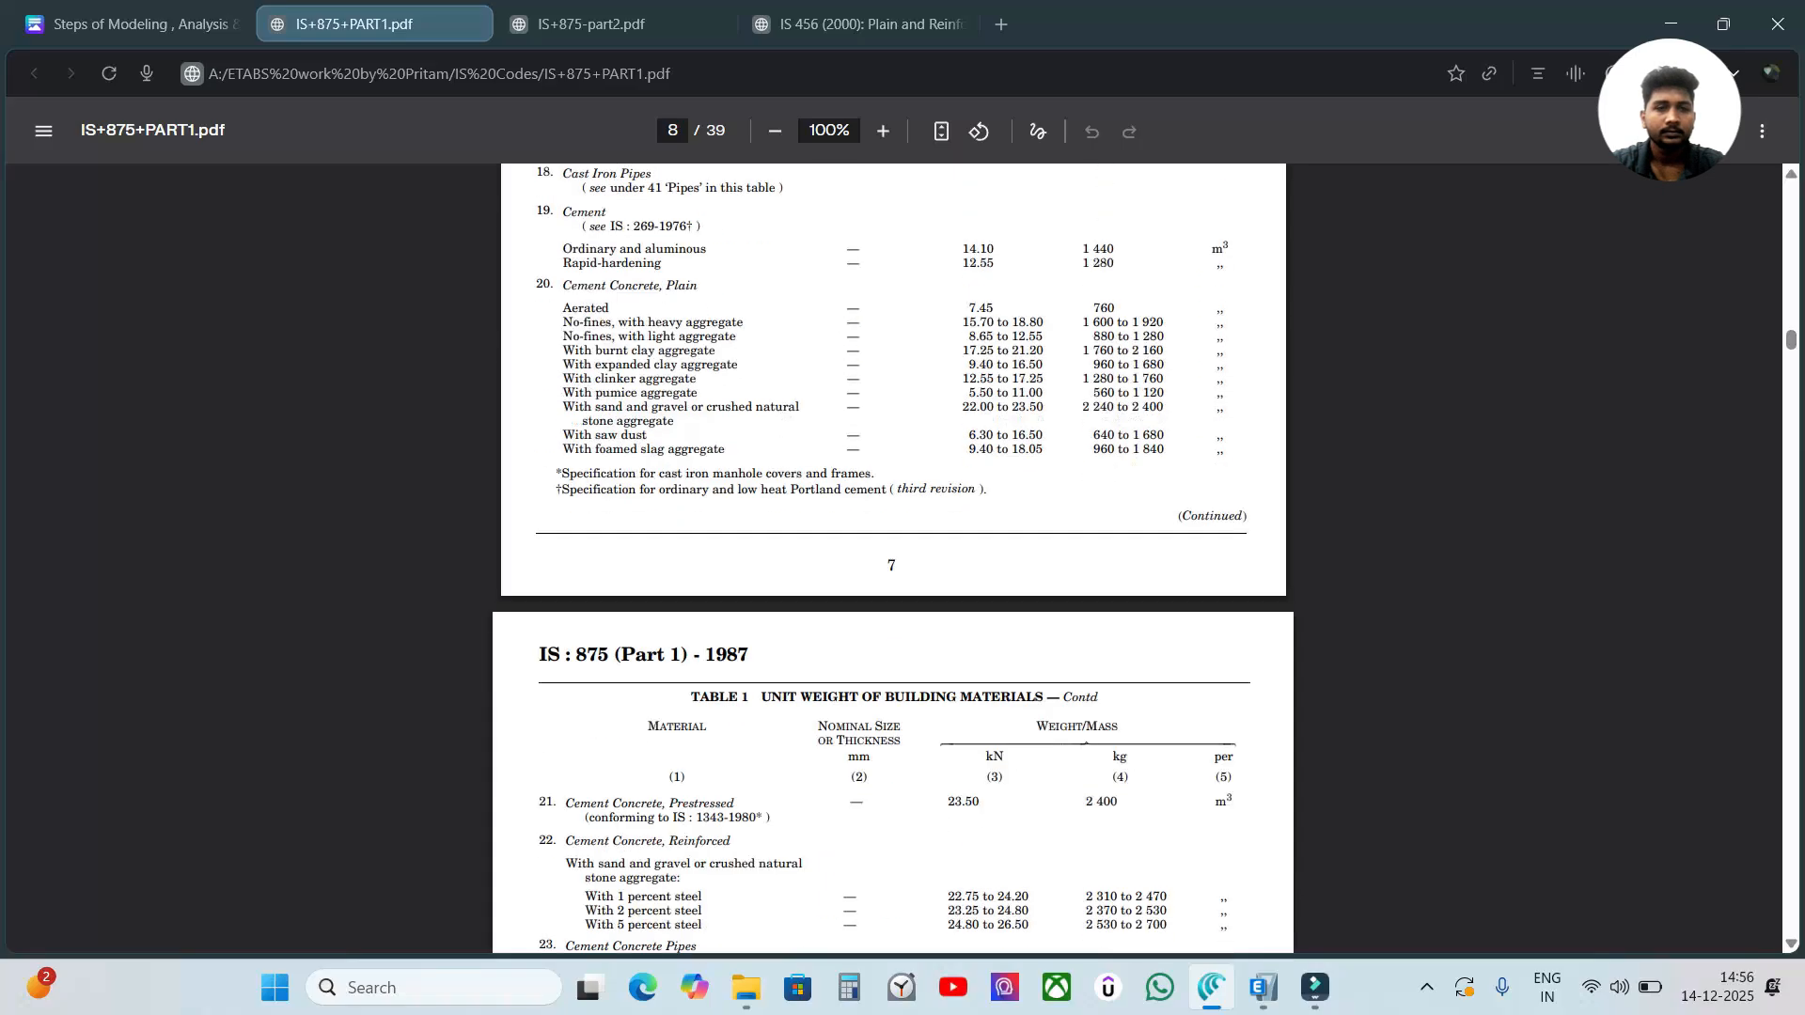
Check the page reference in the notes and find the Masonry, Brick entry on page 10 of IS 875 Part 1.
{"action": "left_click", "coordinate": [242, 13]}
{"action": "left_click", "coordinate": [378, 2]}
{"action": "scroll", "coordinate": [973, 402], "scroll_direction": "down", "scroll_amount": 15}
{"action": "scroll", "coordinate": [974, 401], "scroll_direction": "down", "scroll_amount": 10}
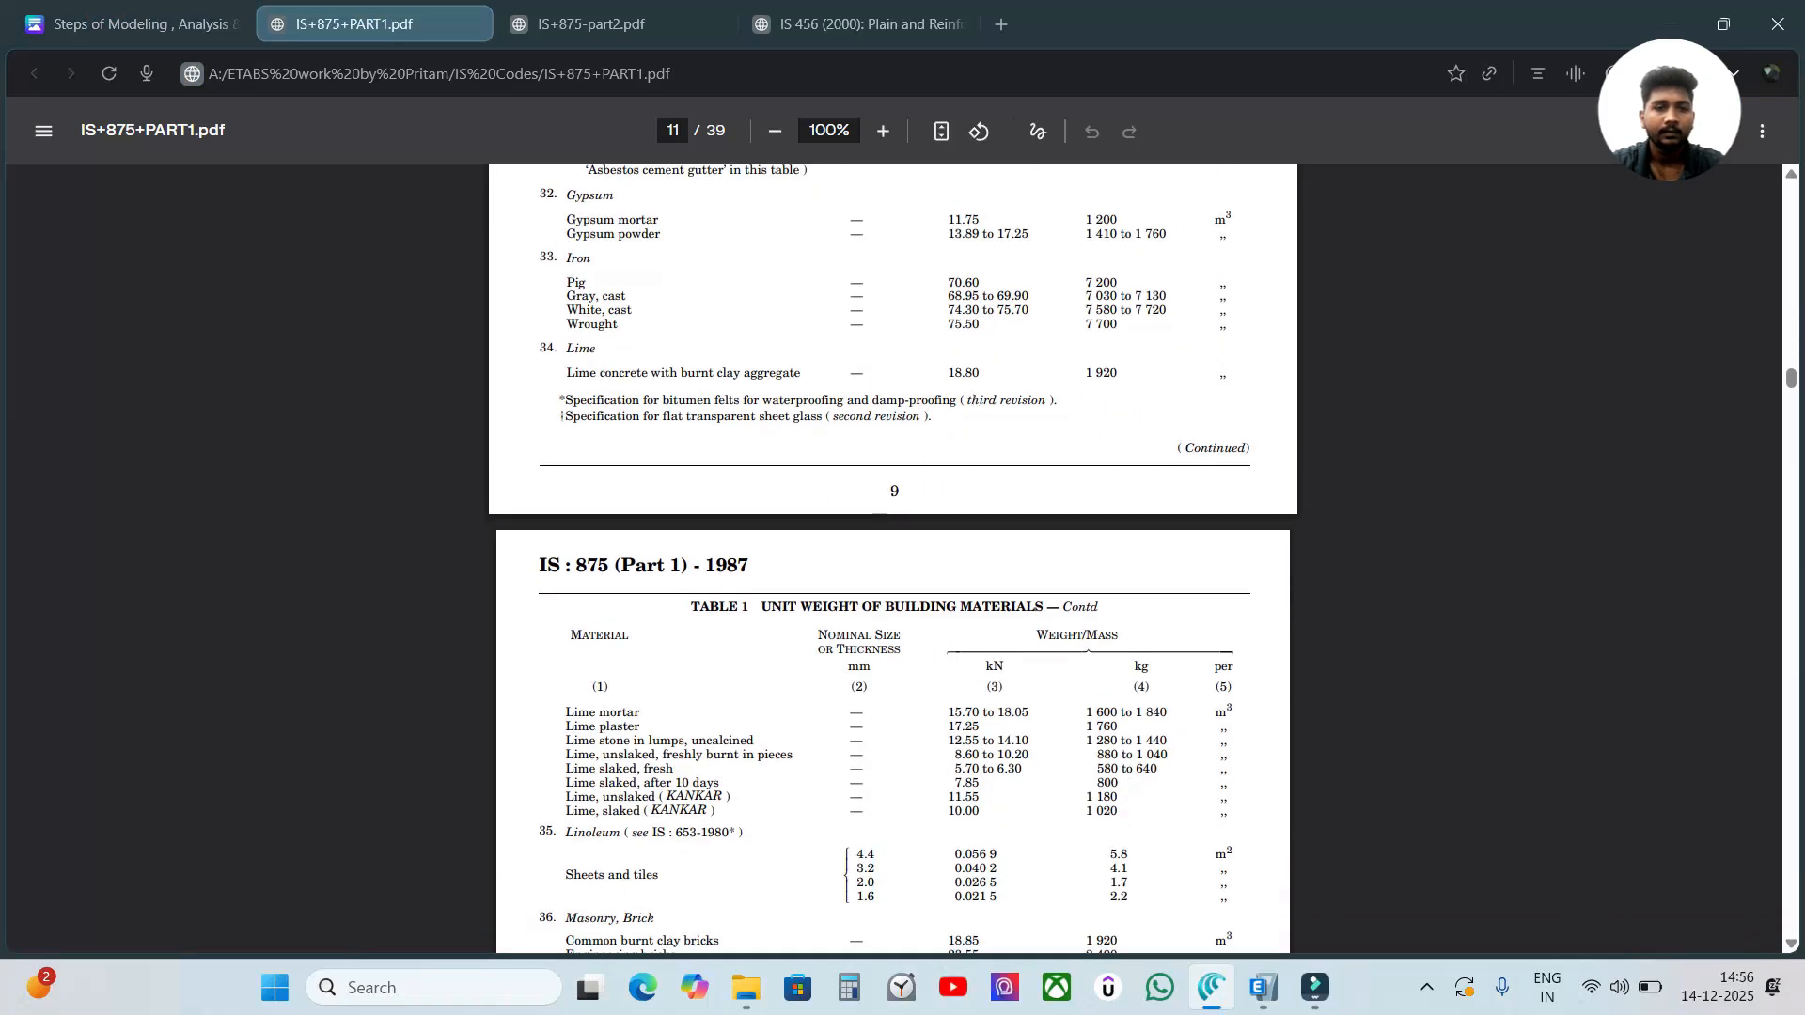
{"action": "scroll", "coordinate": [893, 559], "scroll_direction": "up", "scroll_amount": 4}
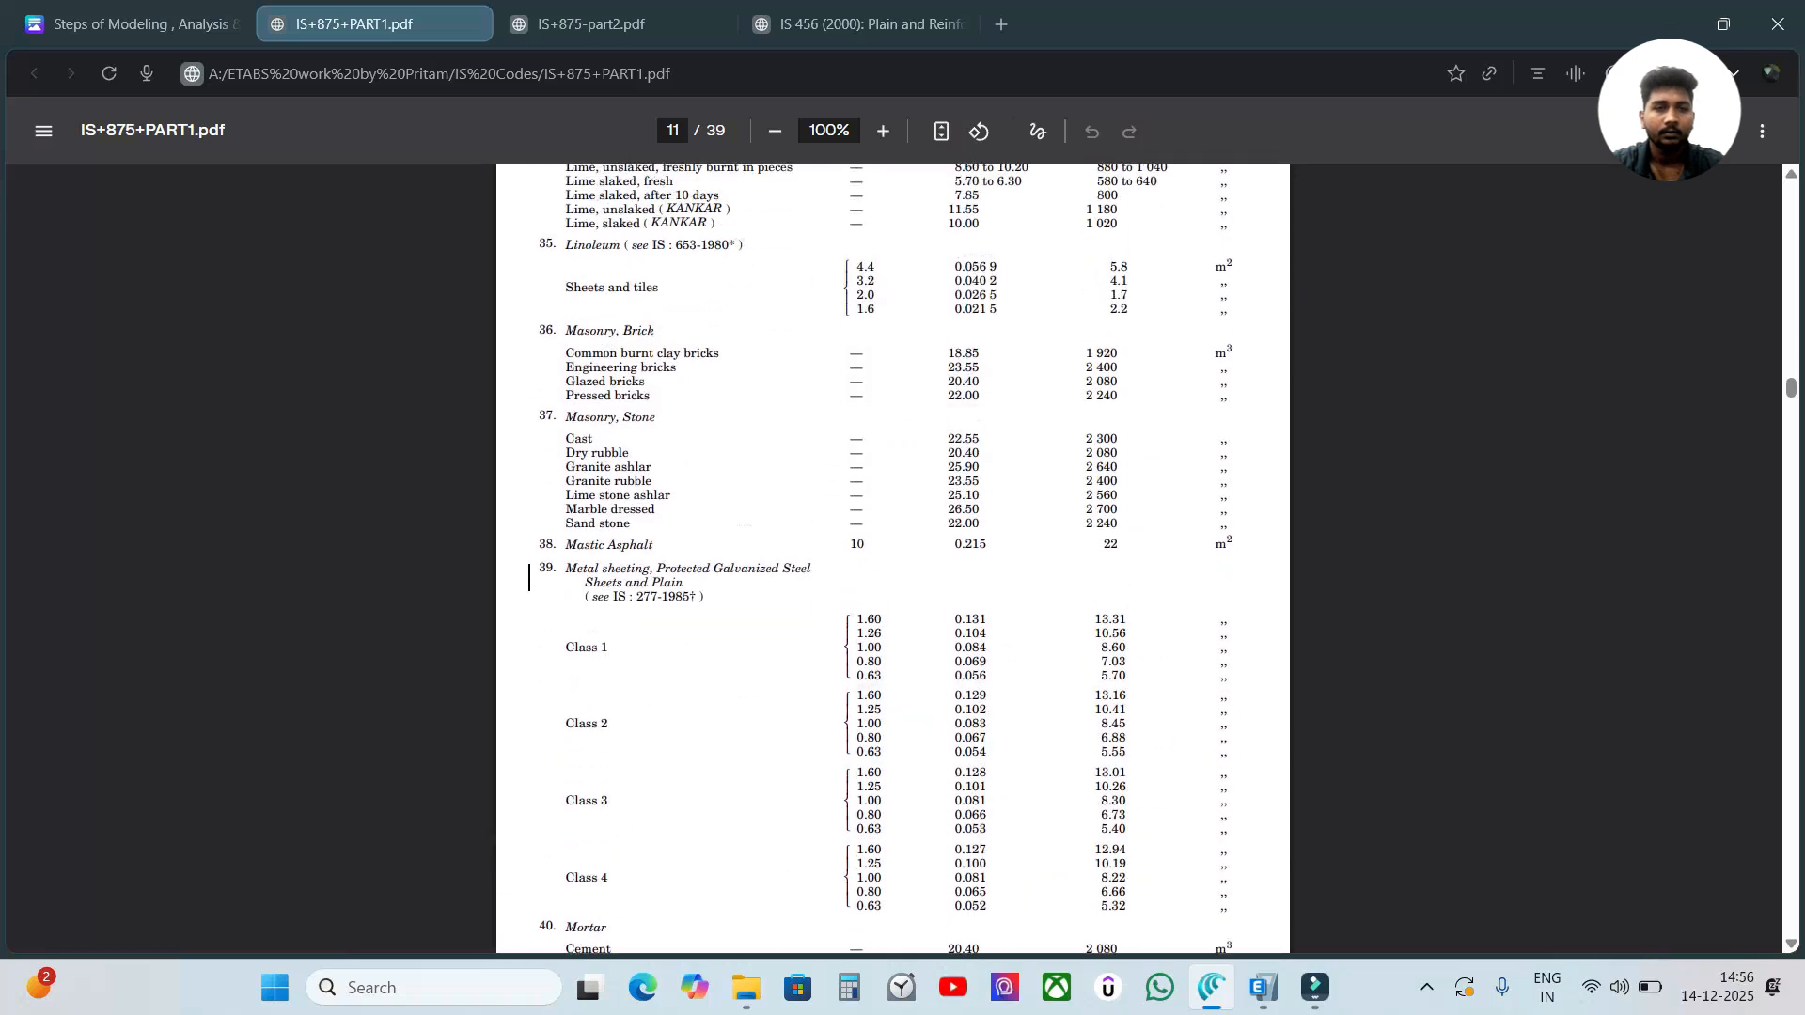
Examine the Masonry, Brick entry up close, highlighting its heading and the common burnt clay bricks row, and check the table's column headings.
{"action": "left_click_drag", "start_coordinate": [564, 330], "coordinate": [655, 331]}
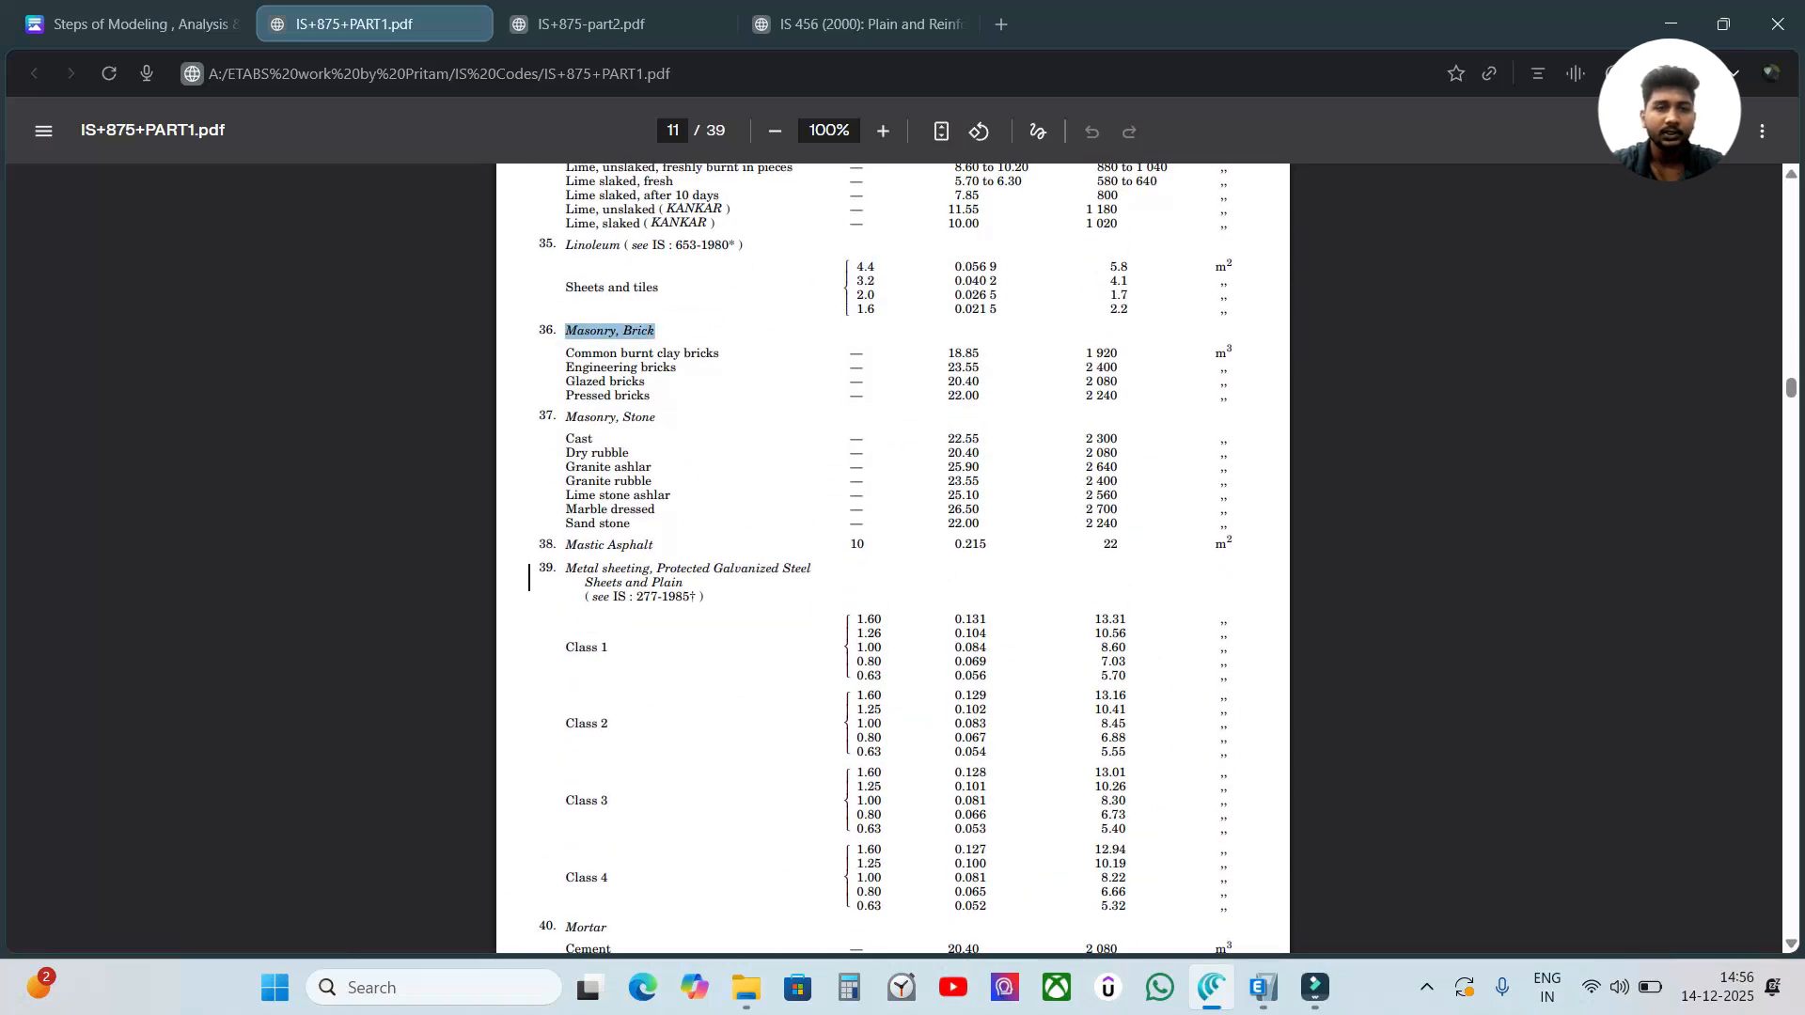
{"action": "scroll", "coordinate": [700, 410], "scroll_direction": "down", "scroll_amount": 3}
{"action": "scroll", "coordinate": [696, 409], "scroll_direction": "up", "scroll_amount": 3}
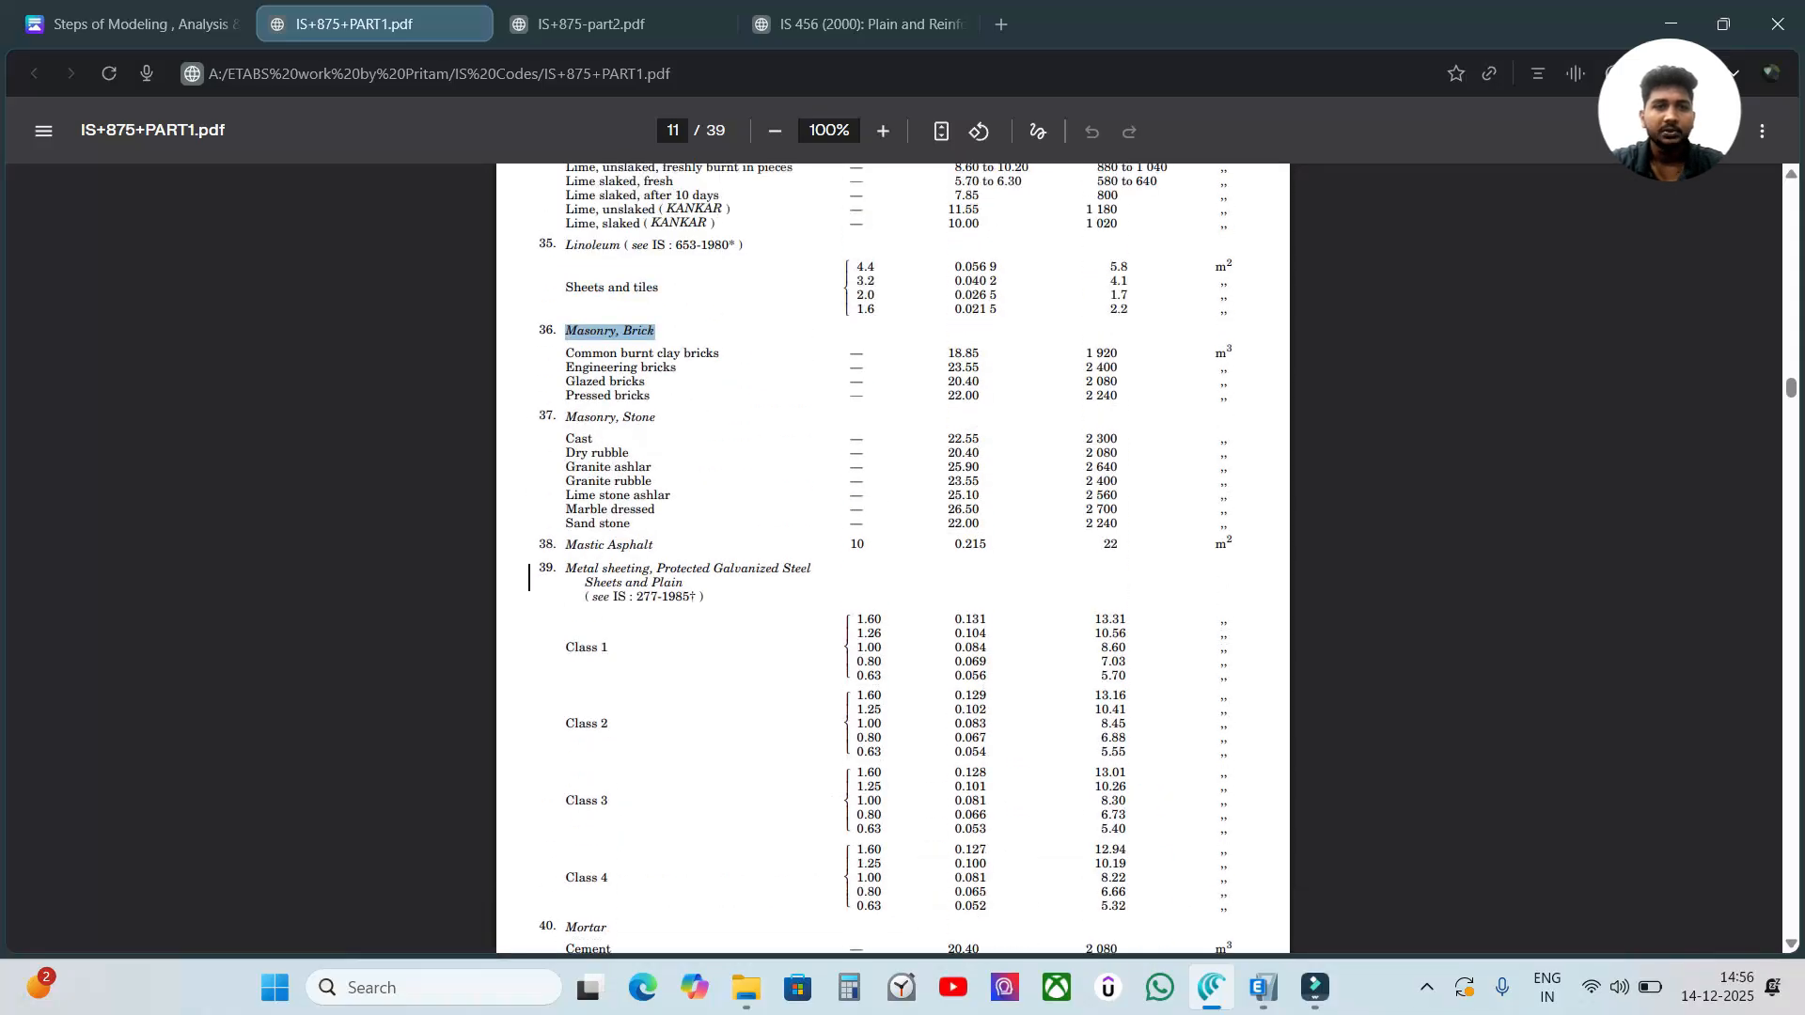
{"action": "left_click", "coordinate": [882, 130]}
{"action": "left_click", "coordinate": [882, 130]}
{"action": "left_click", "coordinate": [883, 131]}
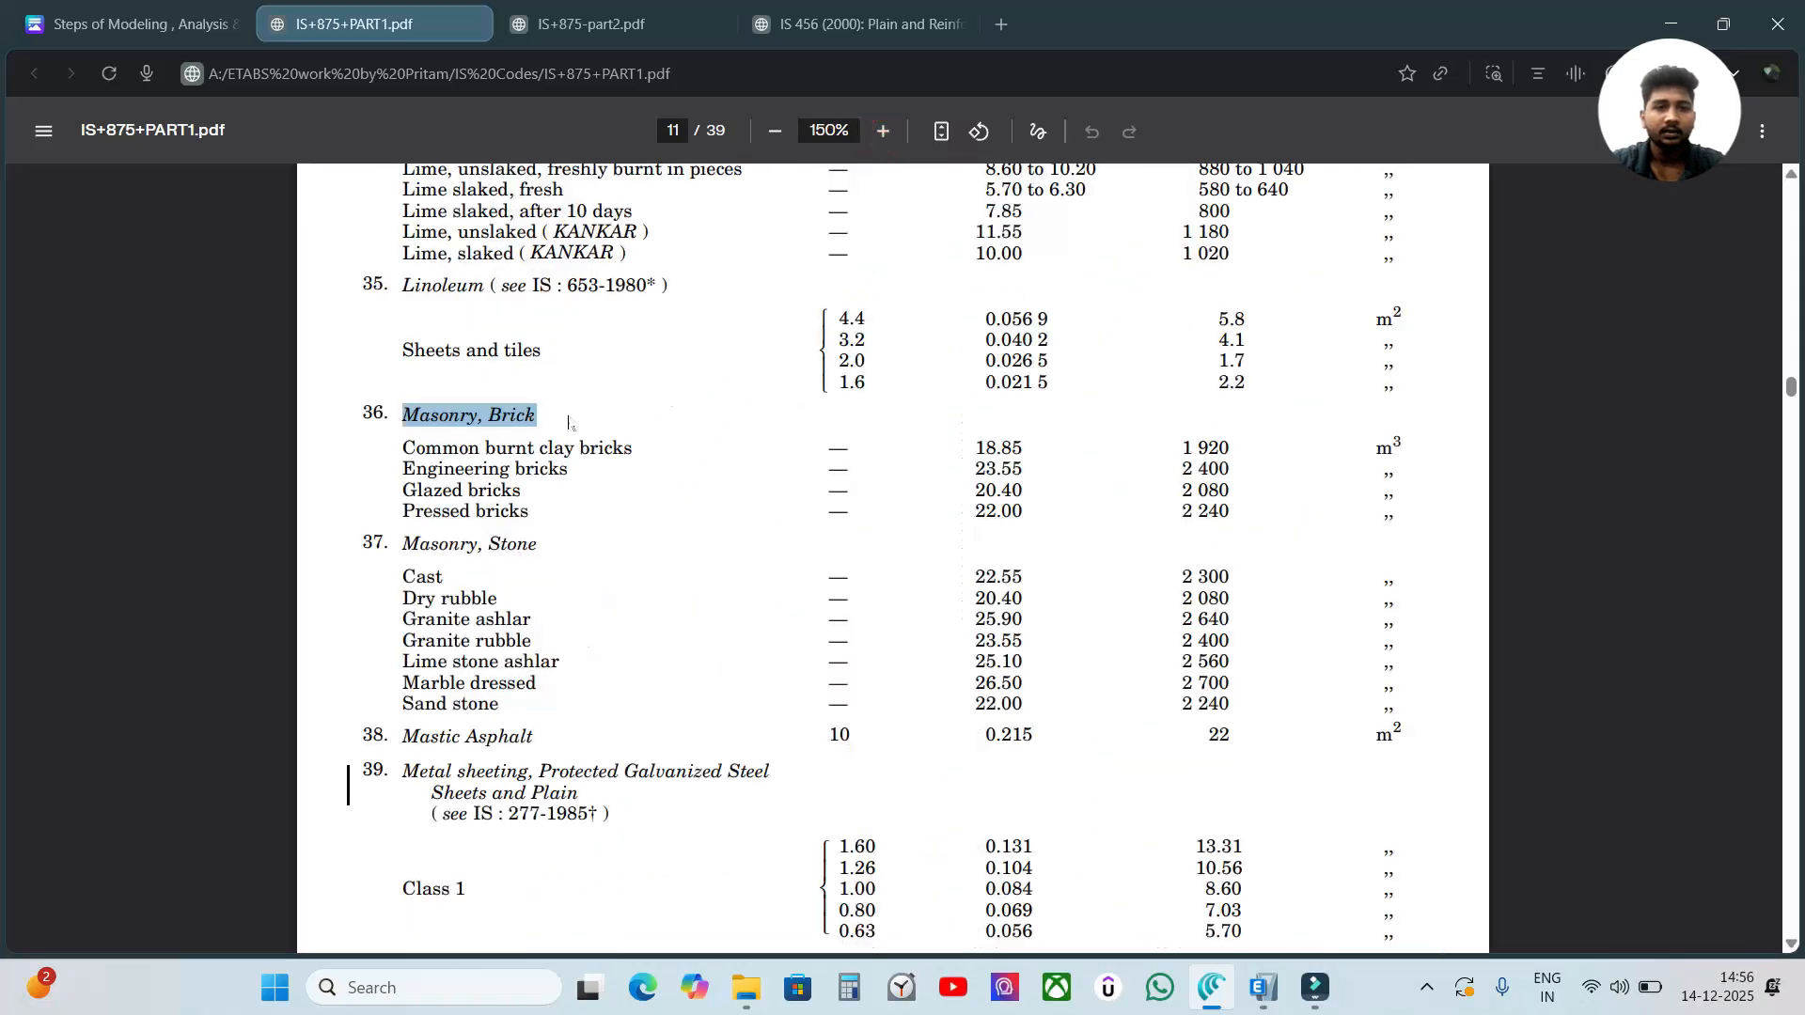
{"action": "left_click_drag", "start_coordinate": [399, 448], "coordinate": [632, 449]}
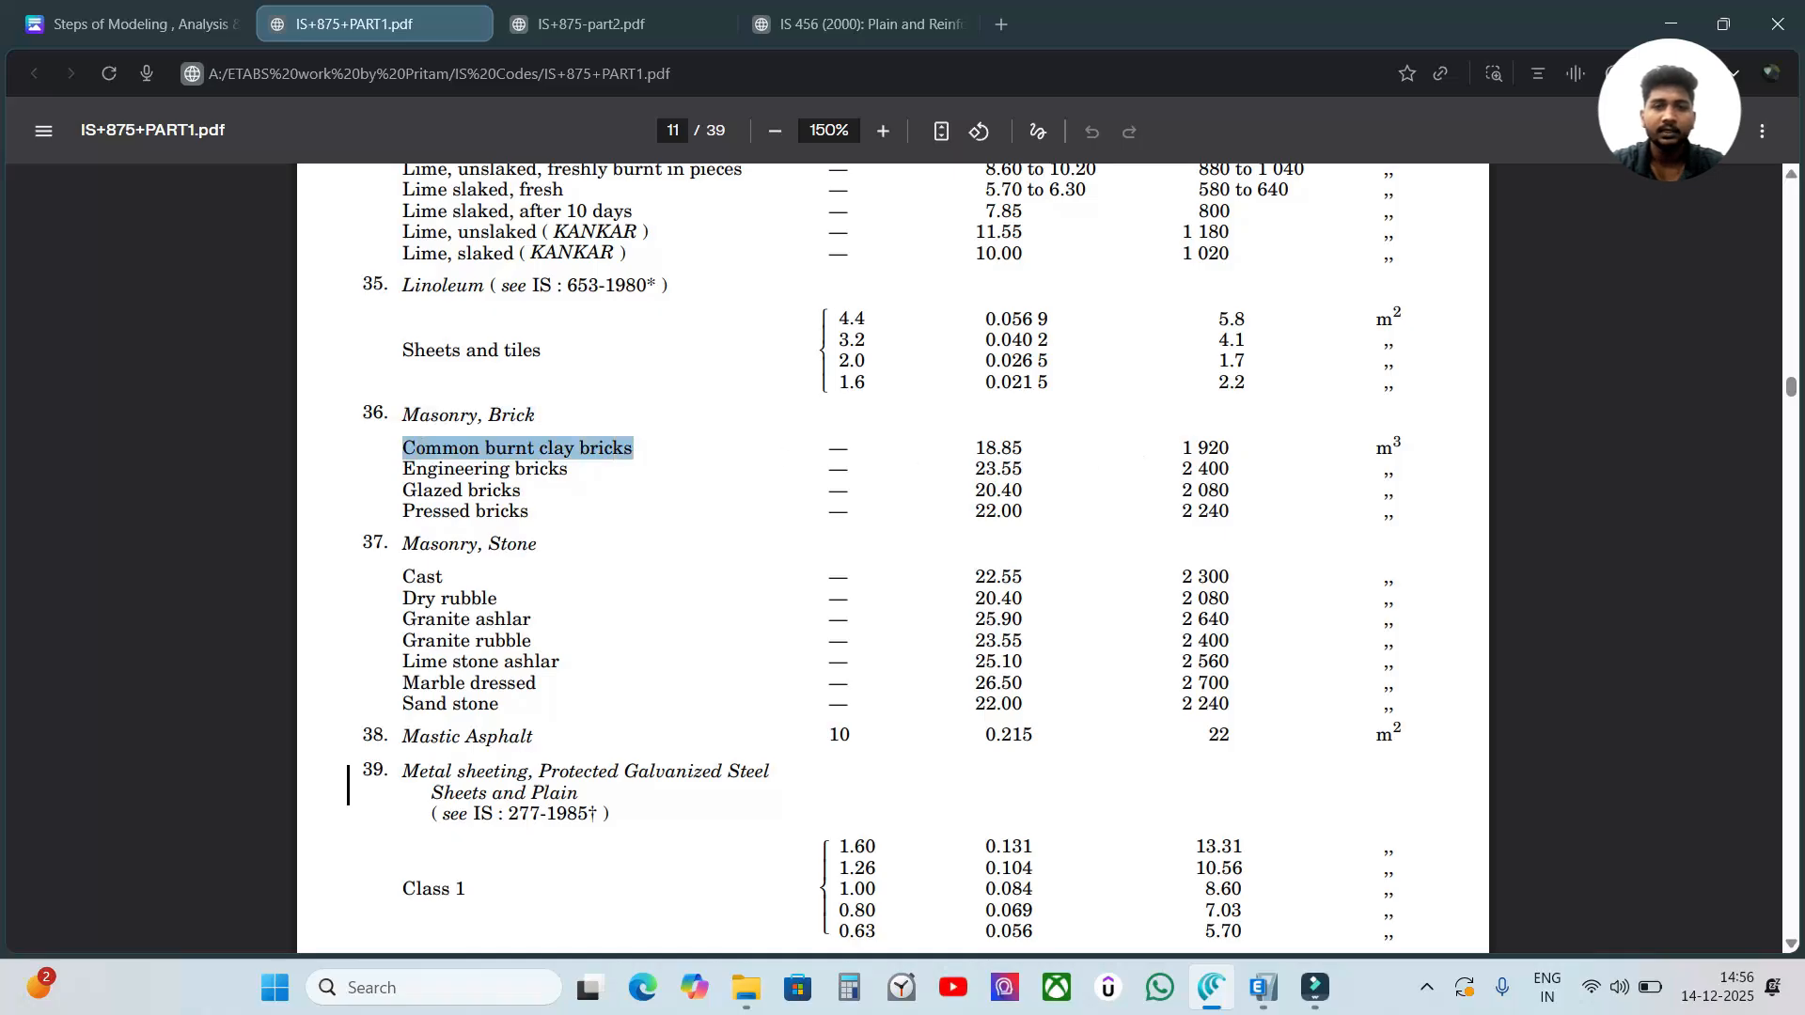
{"action": "scroll", "coordinate": [1126, 479], "scroll_direction": "up", "scroll_amount": 4}
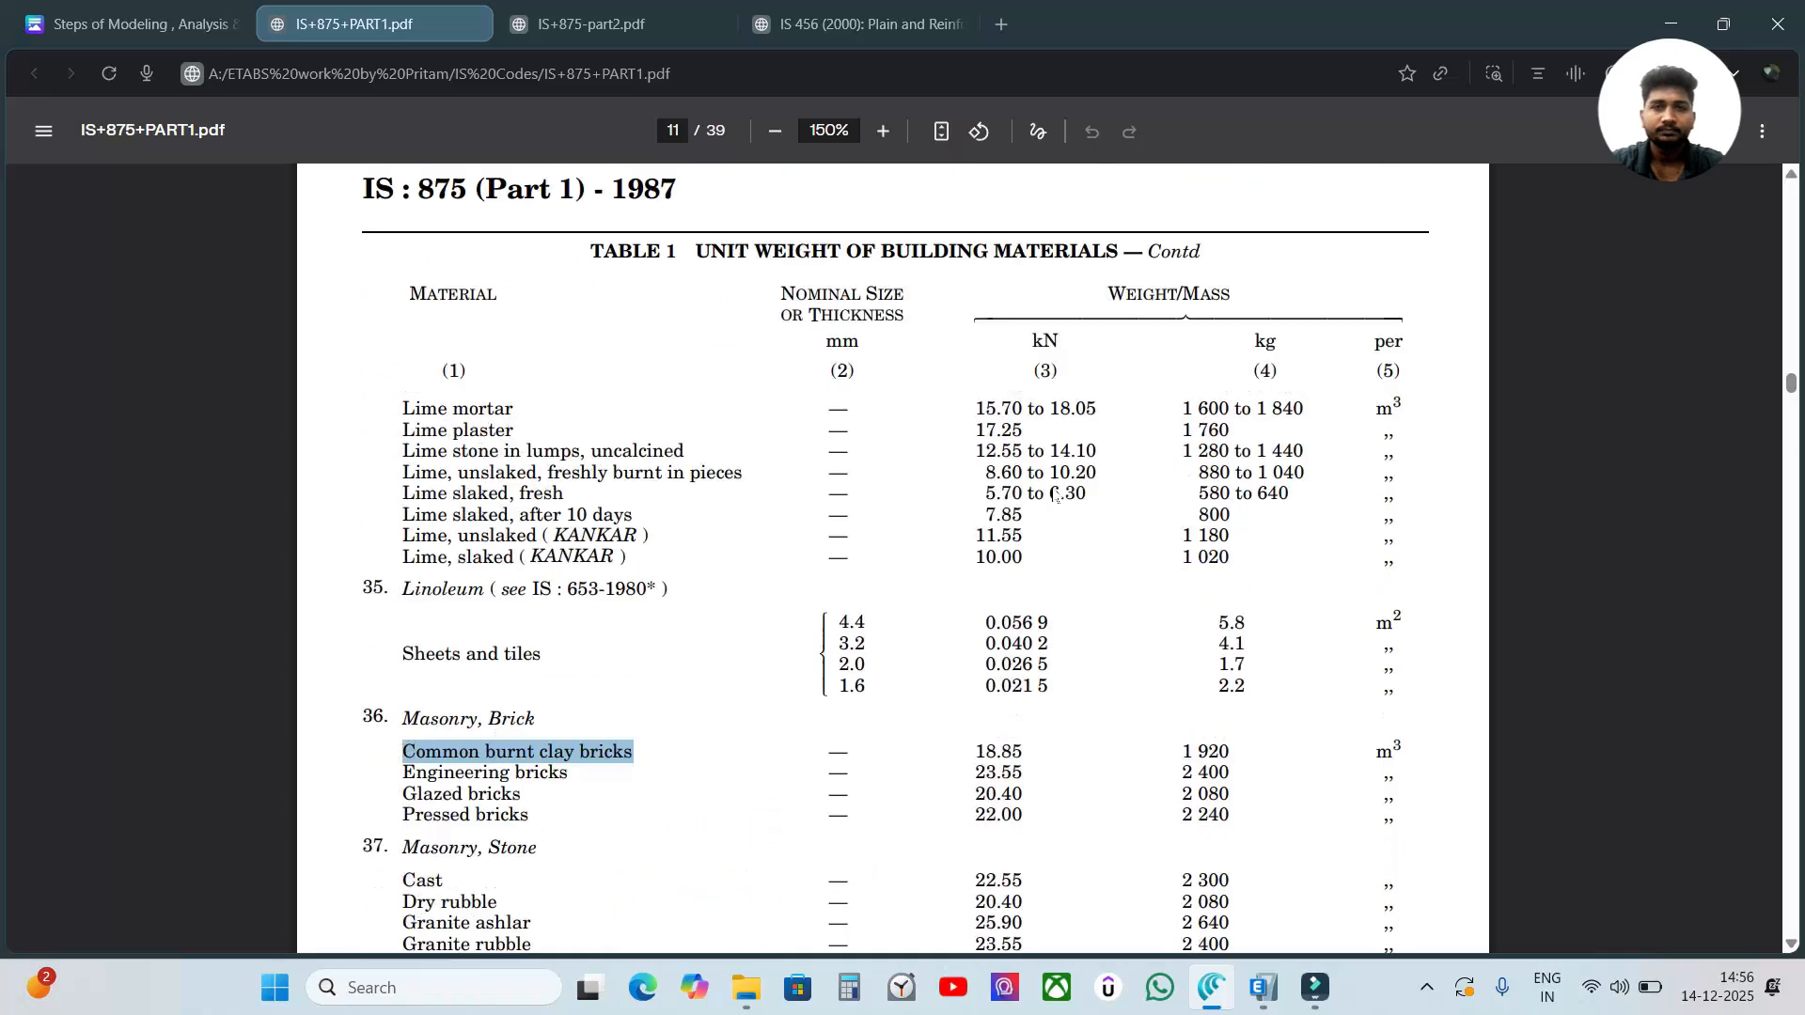
{"action": "scroll", "coordinate": [879, 522], "scroll_direction": "down", "scroll_amount": 1}
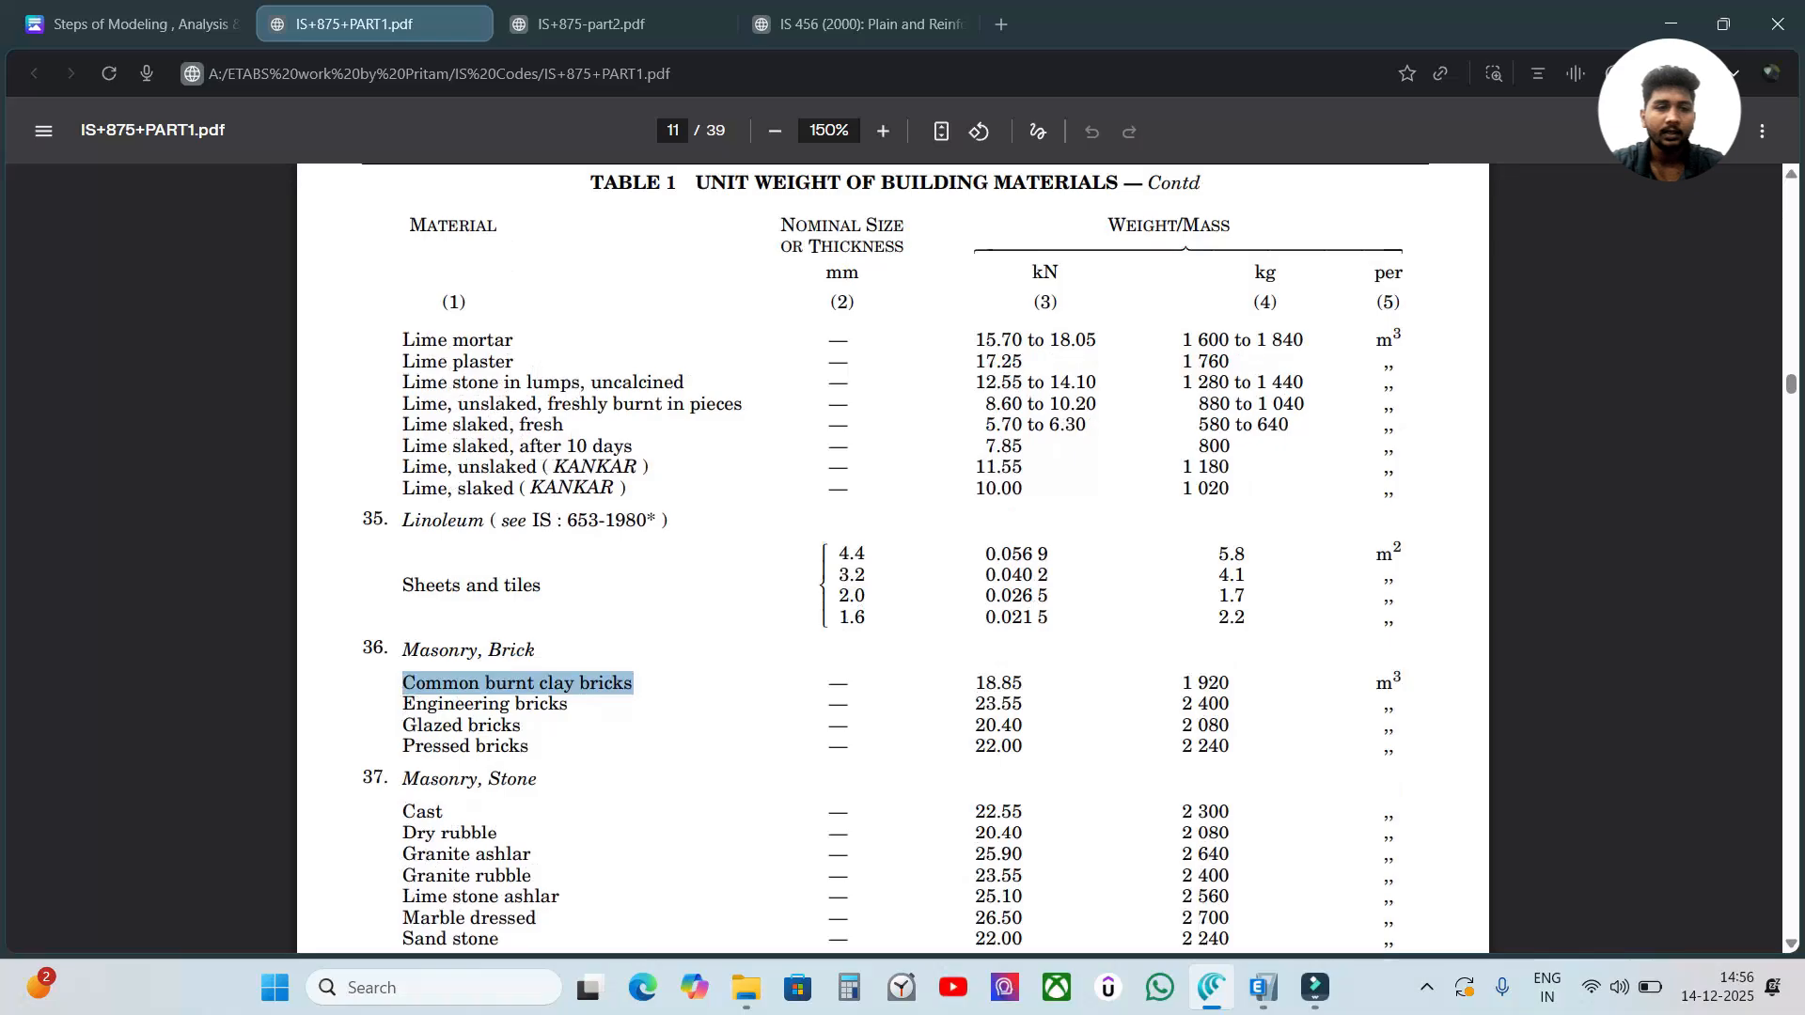
Compare the kN unit weights of the brick types under Masonry, Brick by highlighting the heading and the weight column.
{"action": "left_click_drag", "start_coordinate": [537, 650], "coordinate": [433, 652]}
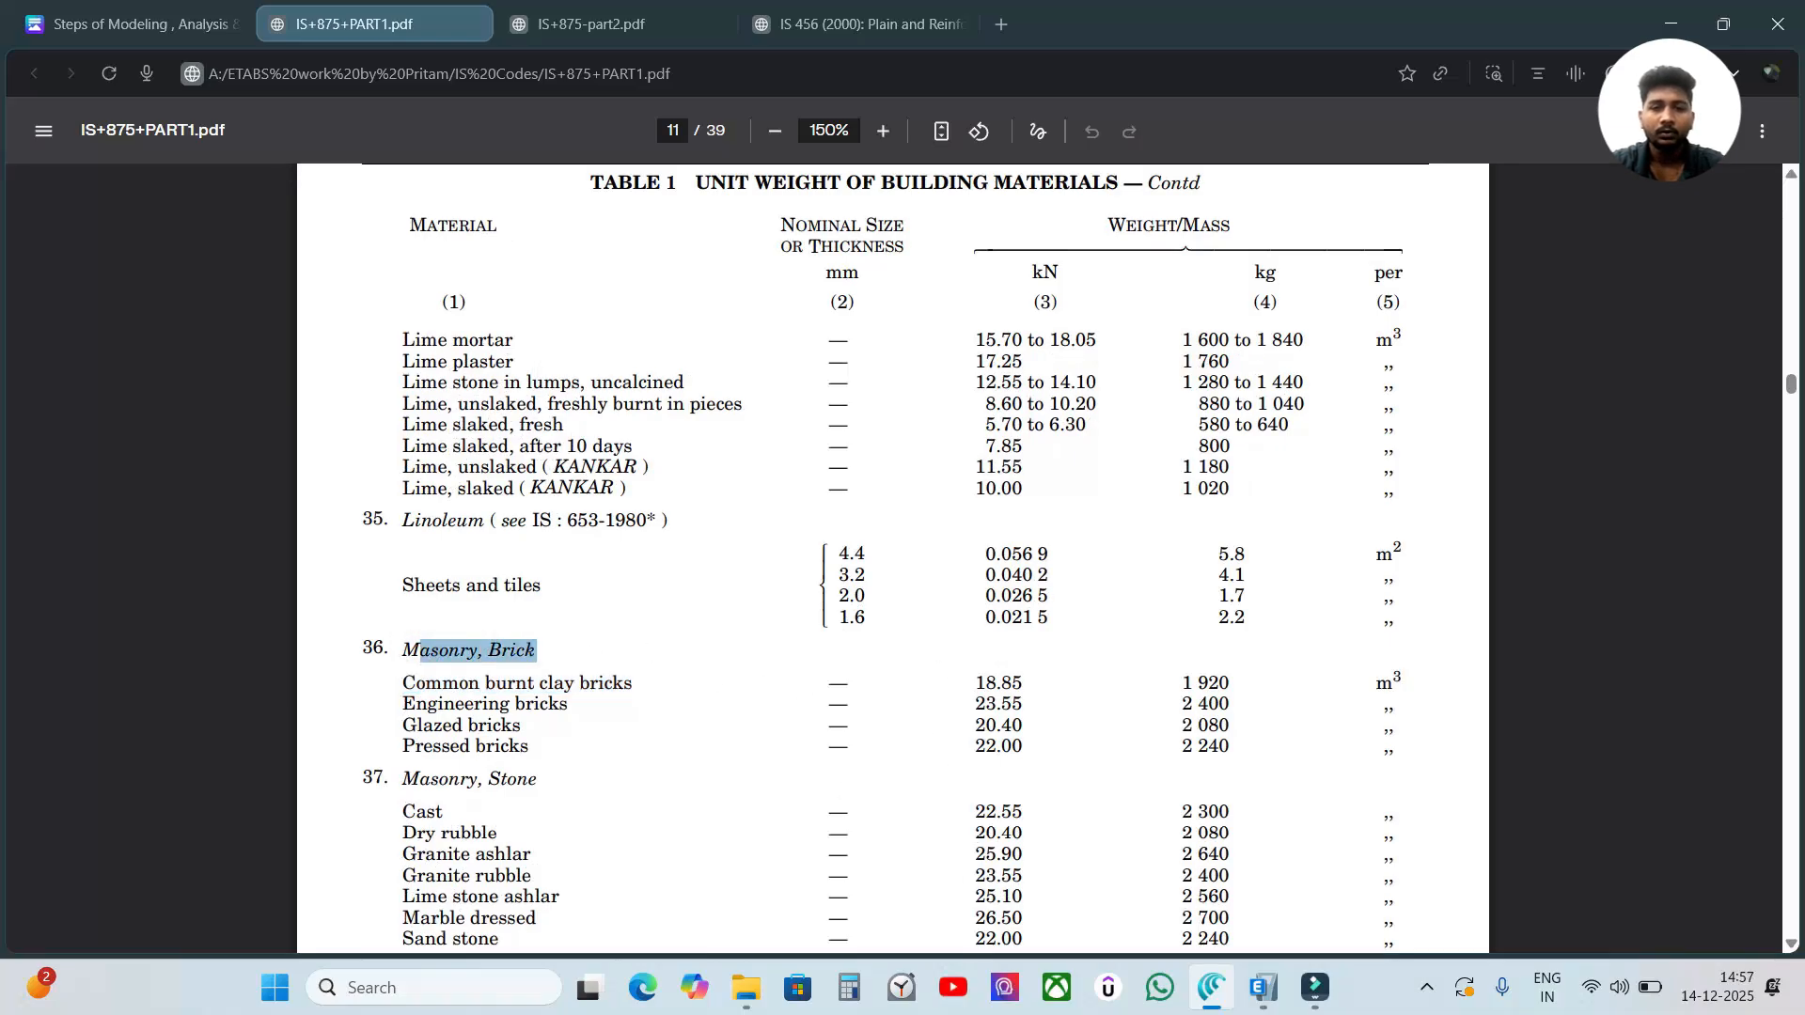
{"action": "left_click_drag", "start_coordinate": [940, 704], "coordinate": [1024, 752]}
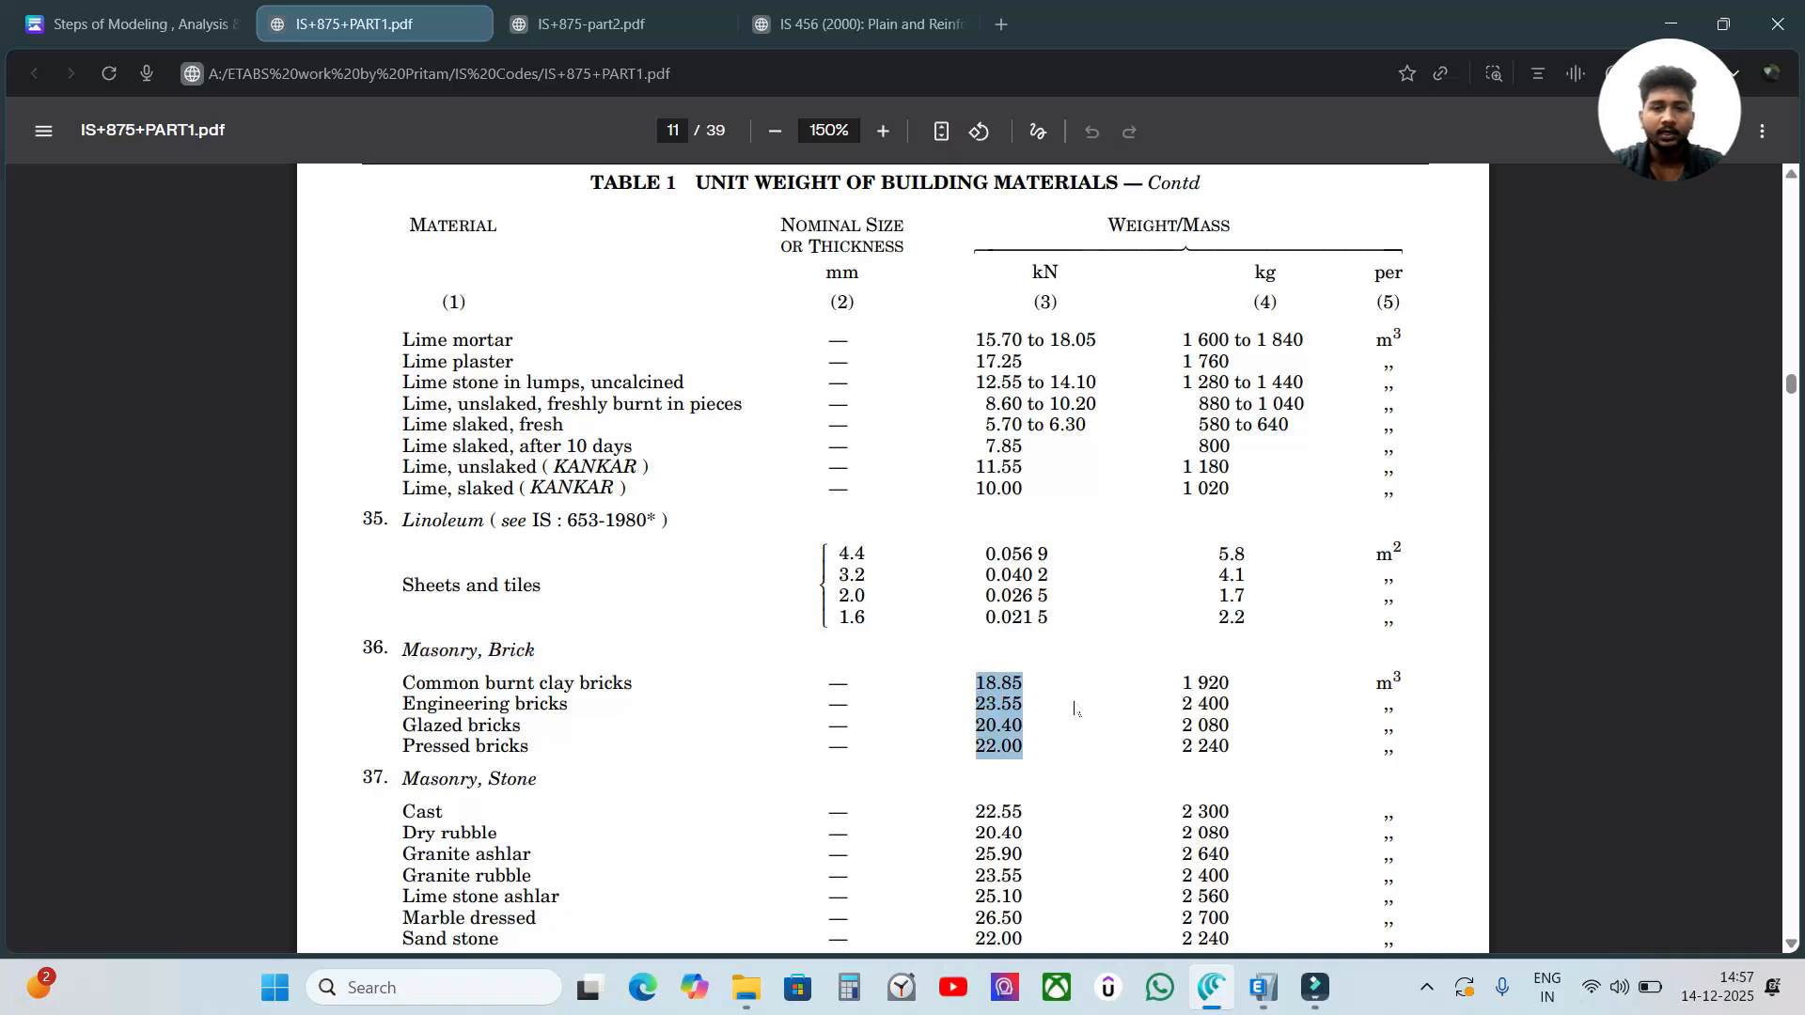
{"action": "left_click", "coordinate": [1053, 672]}
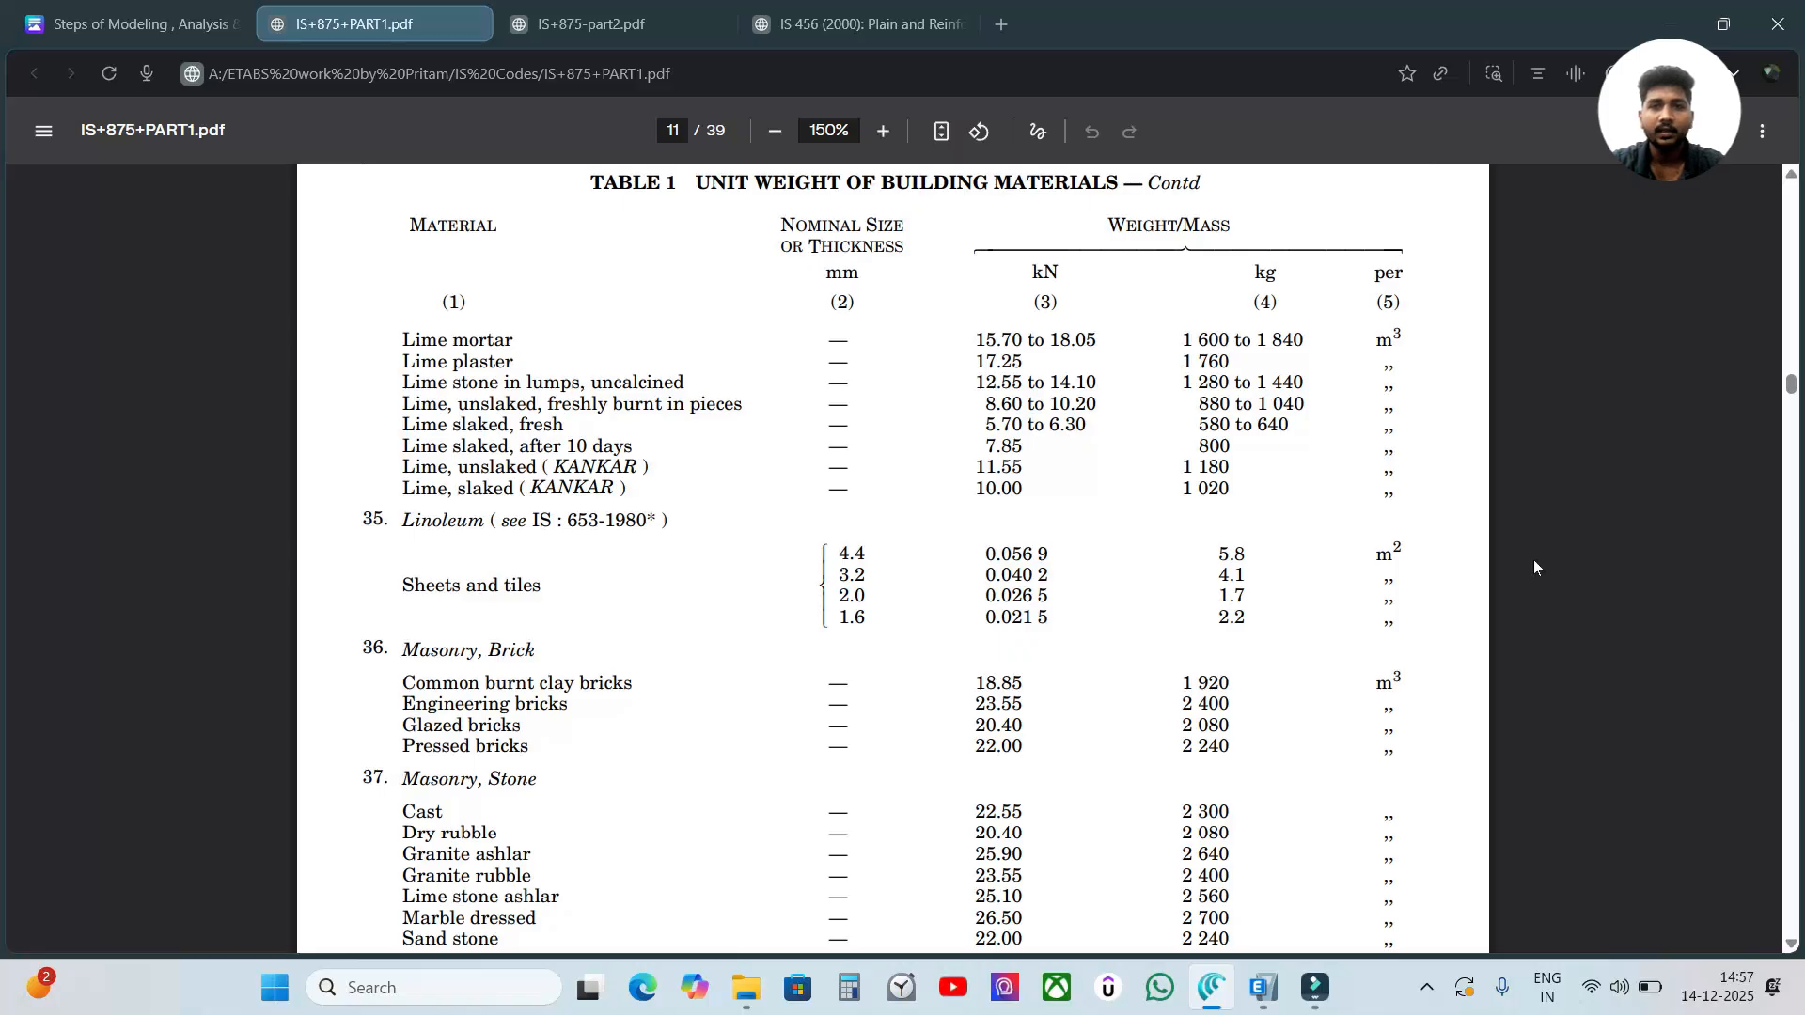
{"action": "left_click_drag", "start_coordinate": [968, 666], "coordinate": [1024, 752]}
{"action": "left_click", "coordinate": [1512, 648]}
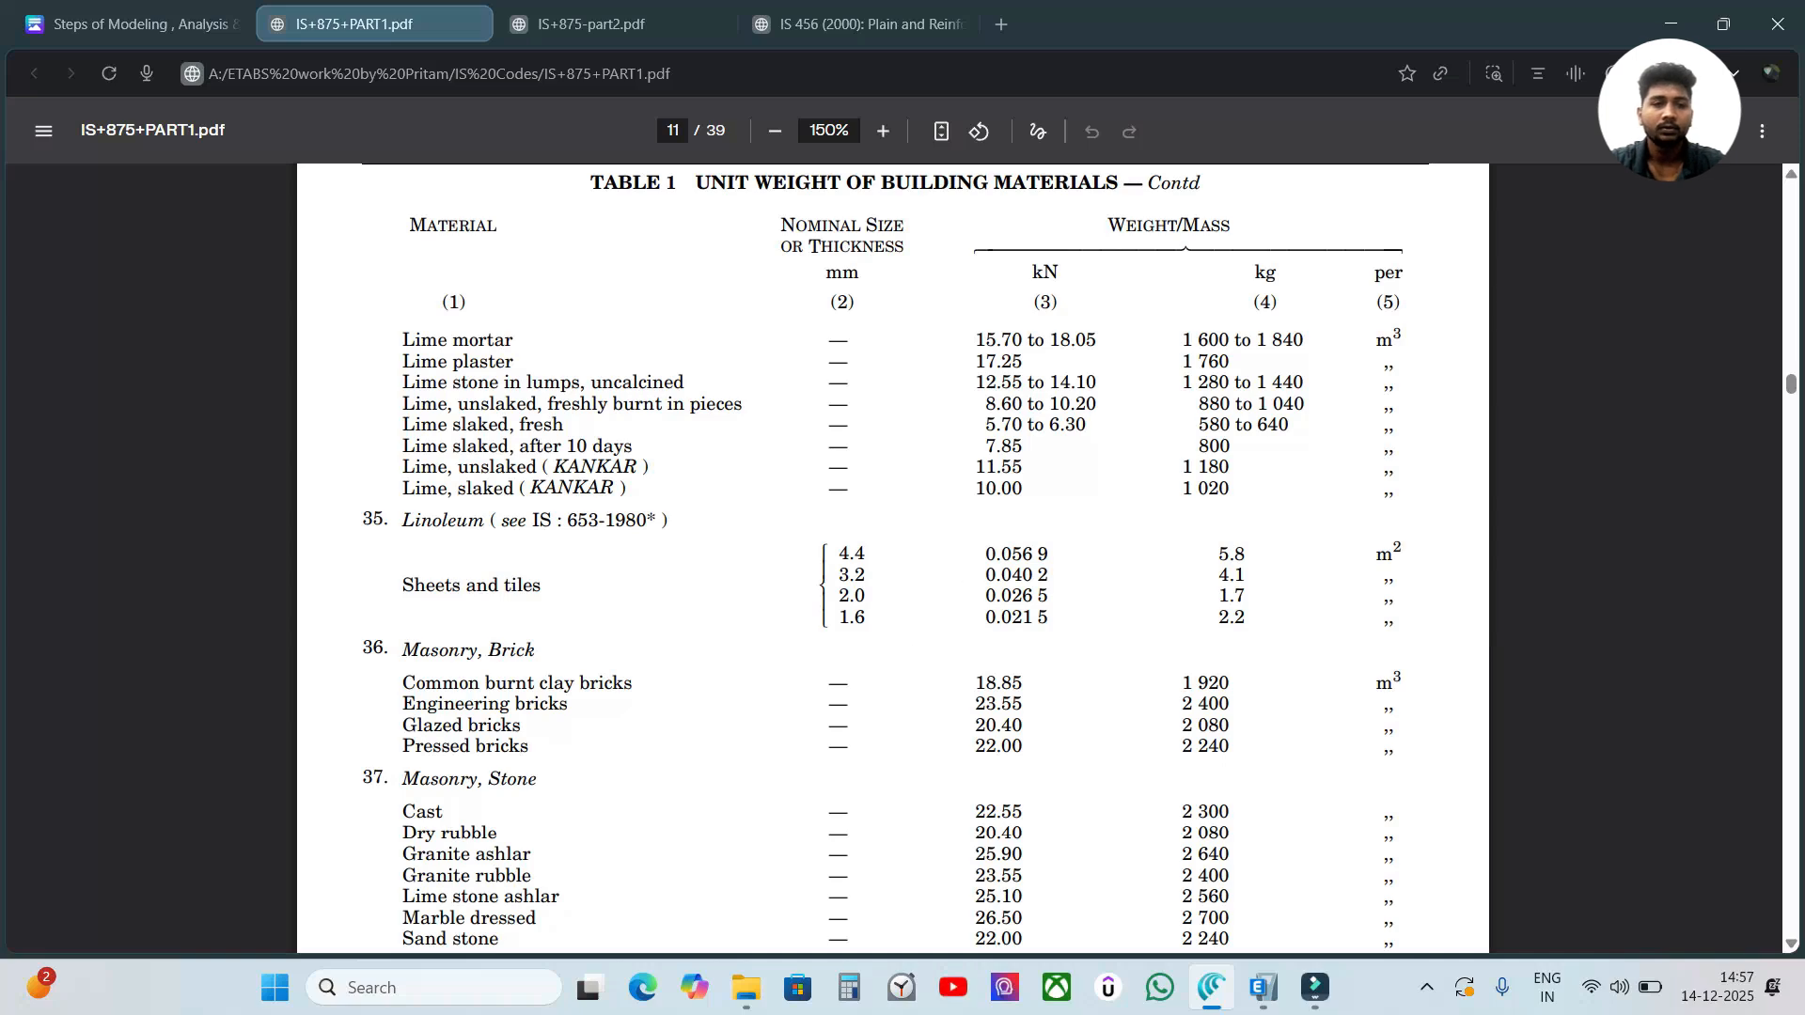
{"action": "left_click_drag", "start_coordinate": [400, 649], "coordinate": [1024, 748]}
Return to the Canva notes on modeling steps and review the wall load calculation below the formula.
{"action": "left_click", "coordinate": [775, 131]}
{"action": "left_click", "coordinate": [776, 130]}
{"action": "left_click", "coordinate": [156, 9]}
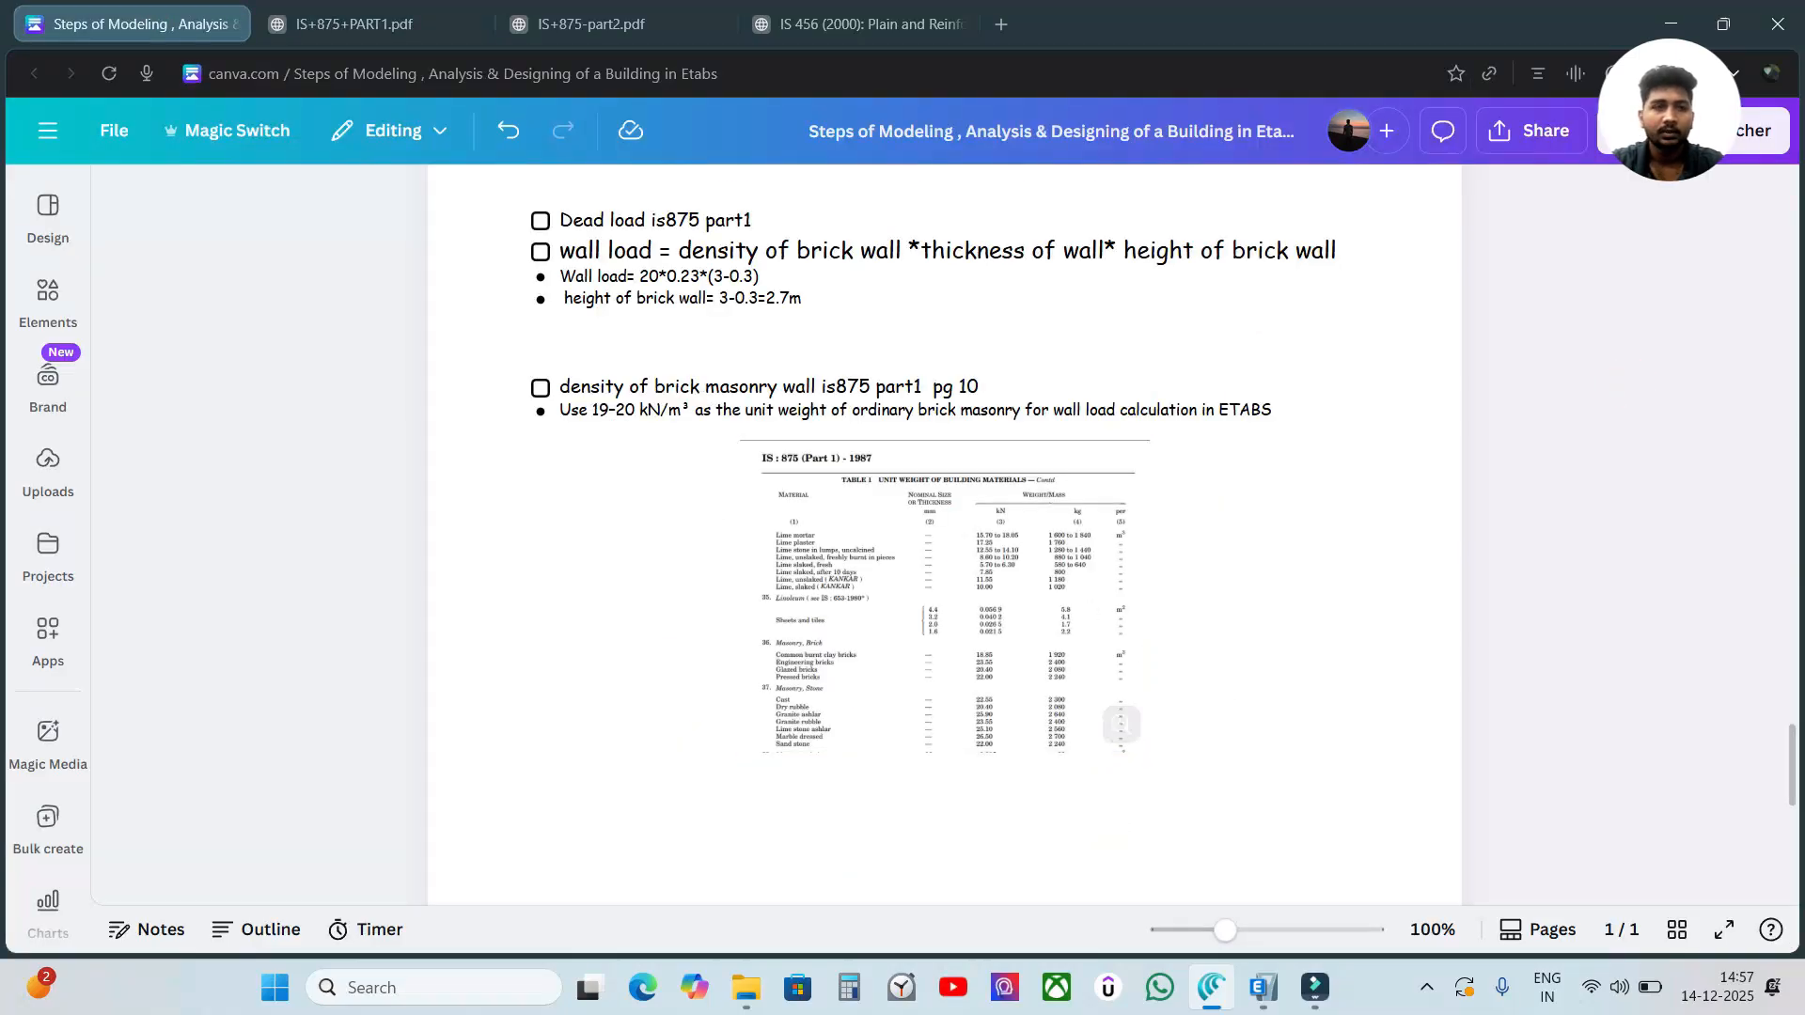
{"action": "left_click", "coordinate": [575, 277]}
{"action": "left_click", "coordinate": [1641, 329]}
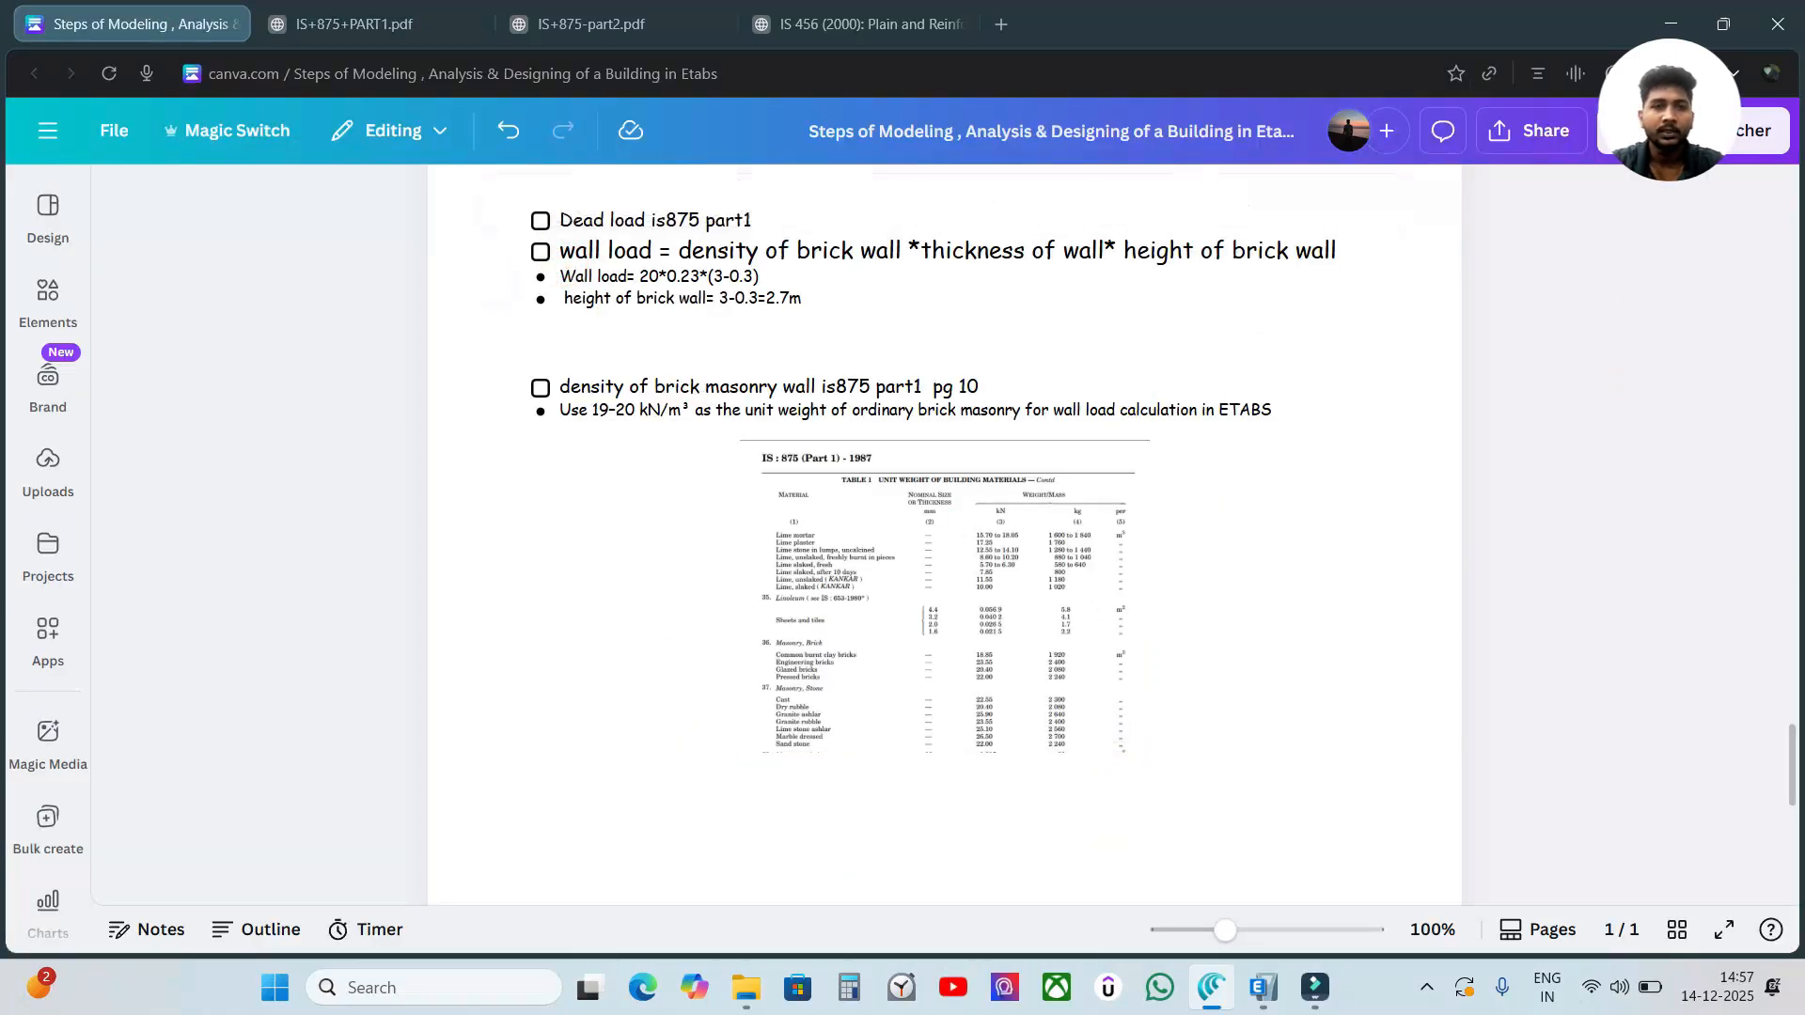
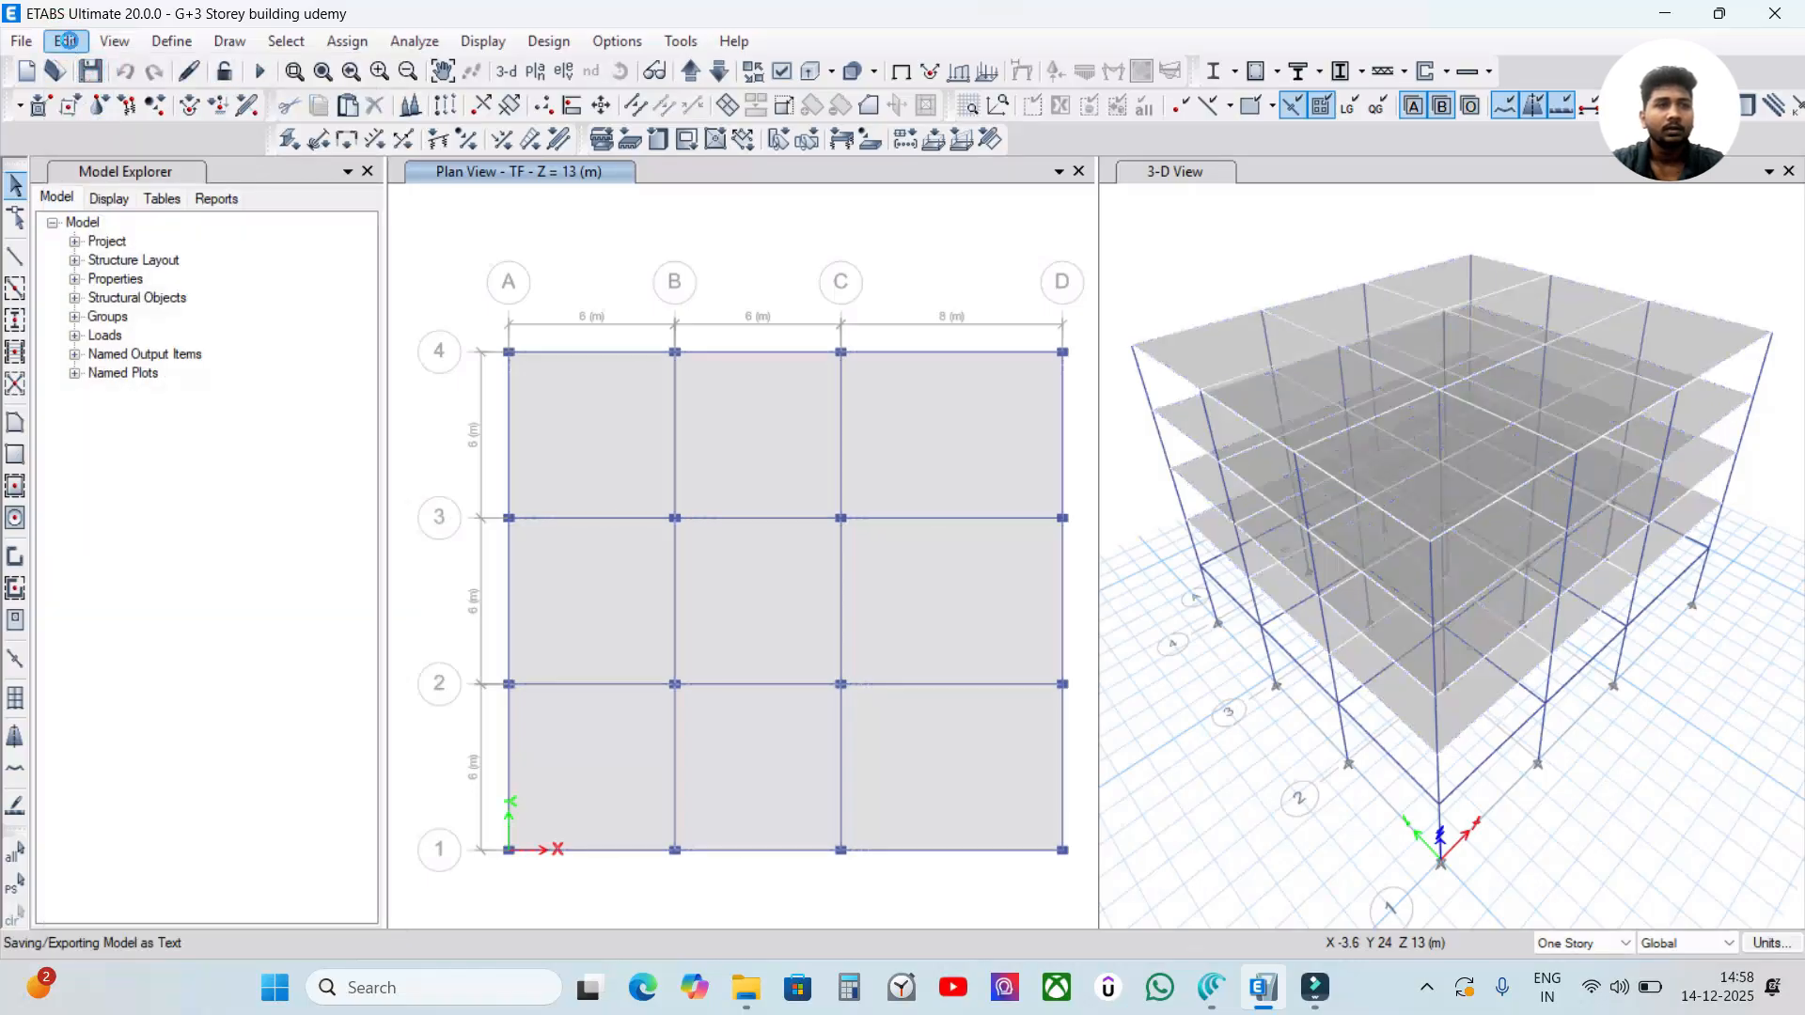
Set the height of the Gf story to 3 m in the story data.
{"action": "left_click", "coordinate": [66, 42]}
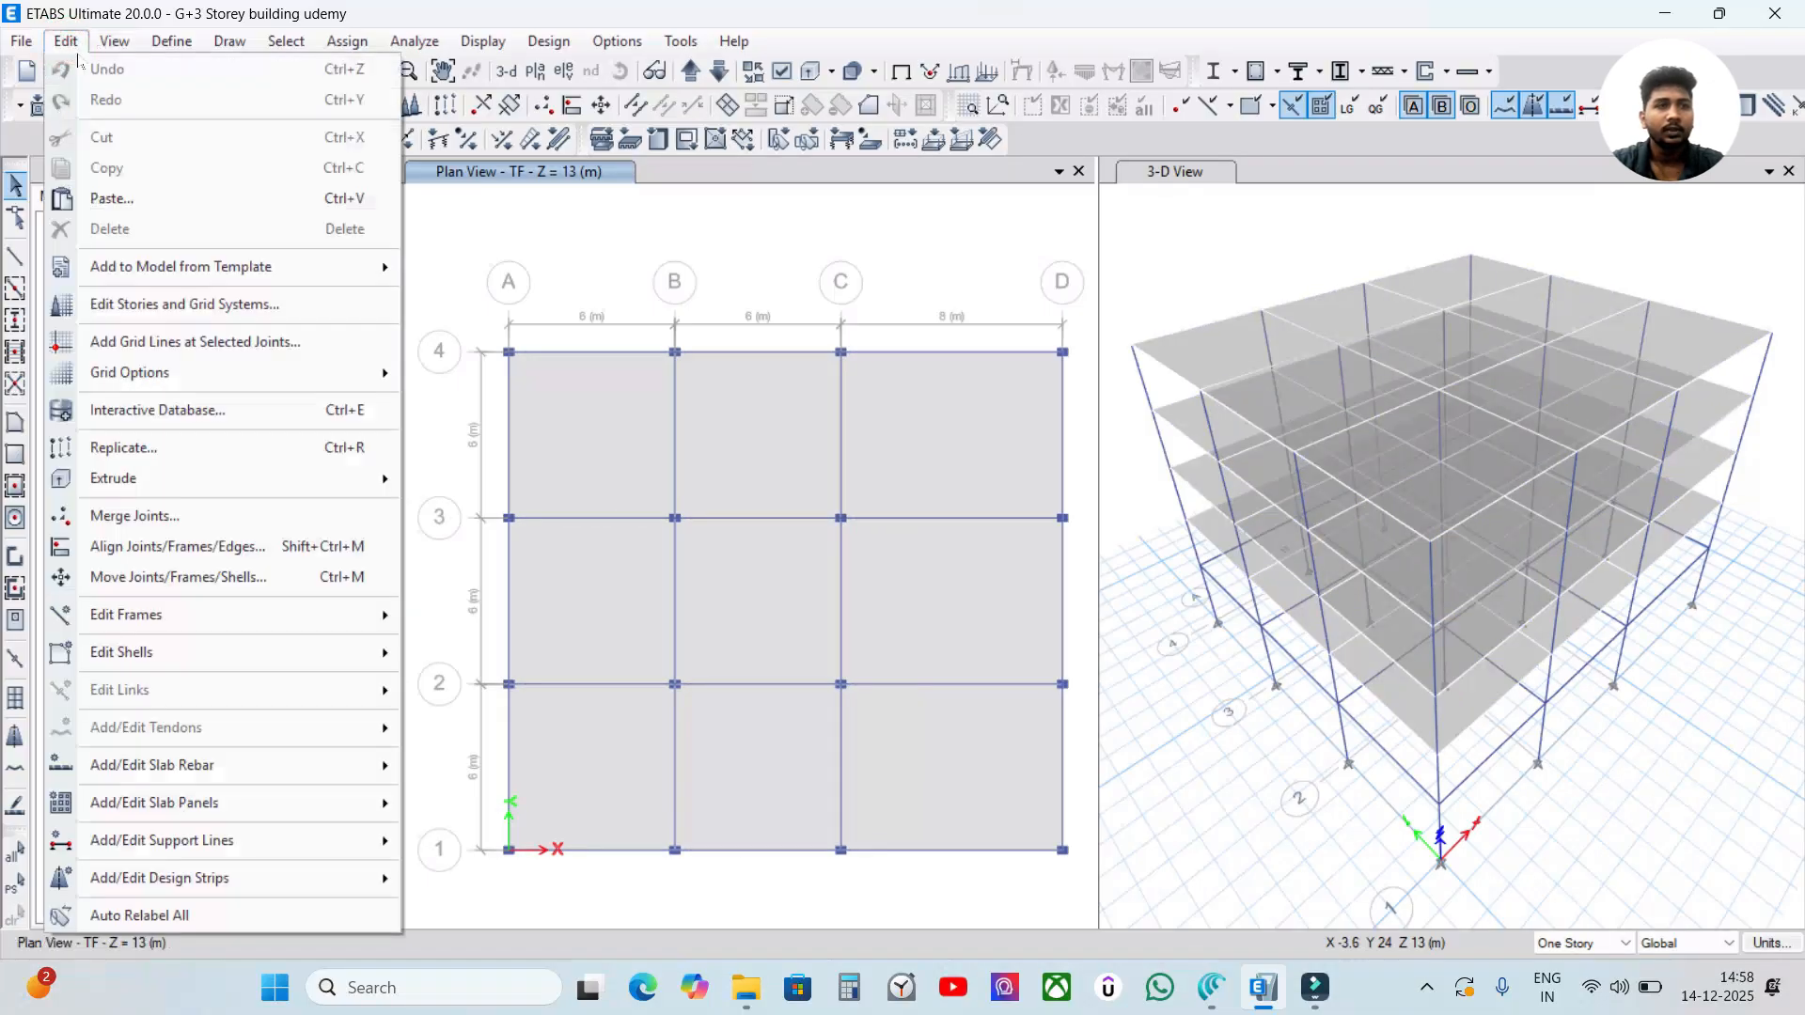
{"action": "left_click", "coordinate": [155, 309]}
{"action": "left_click_drag", "start_coordinate": [798, 163], "coordinate": [789, 129]}
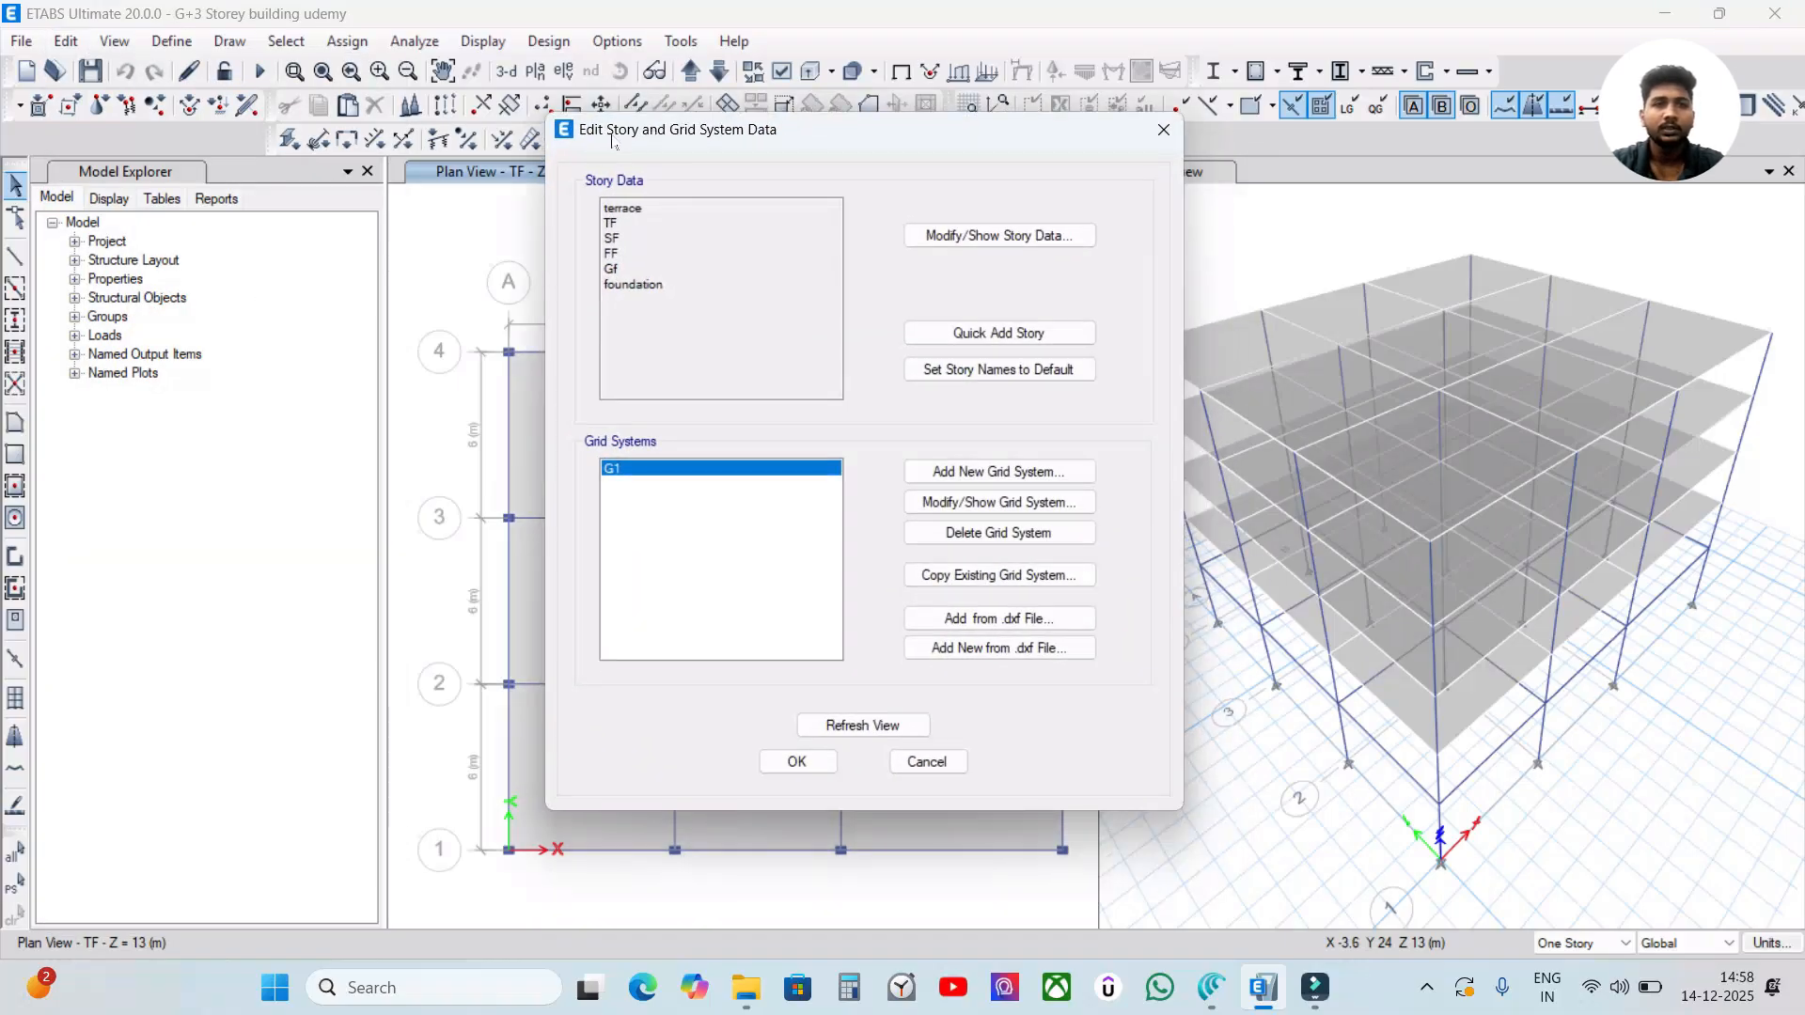
{"action": "left_click_drag", "start_coordinate": [829, 141], "coordinate": [805, 126]}
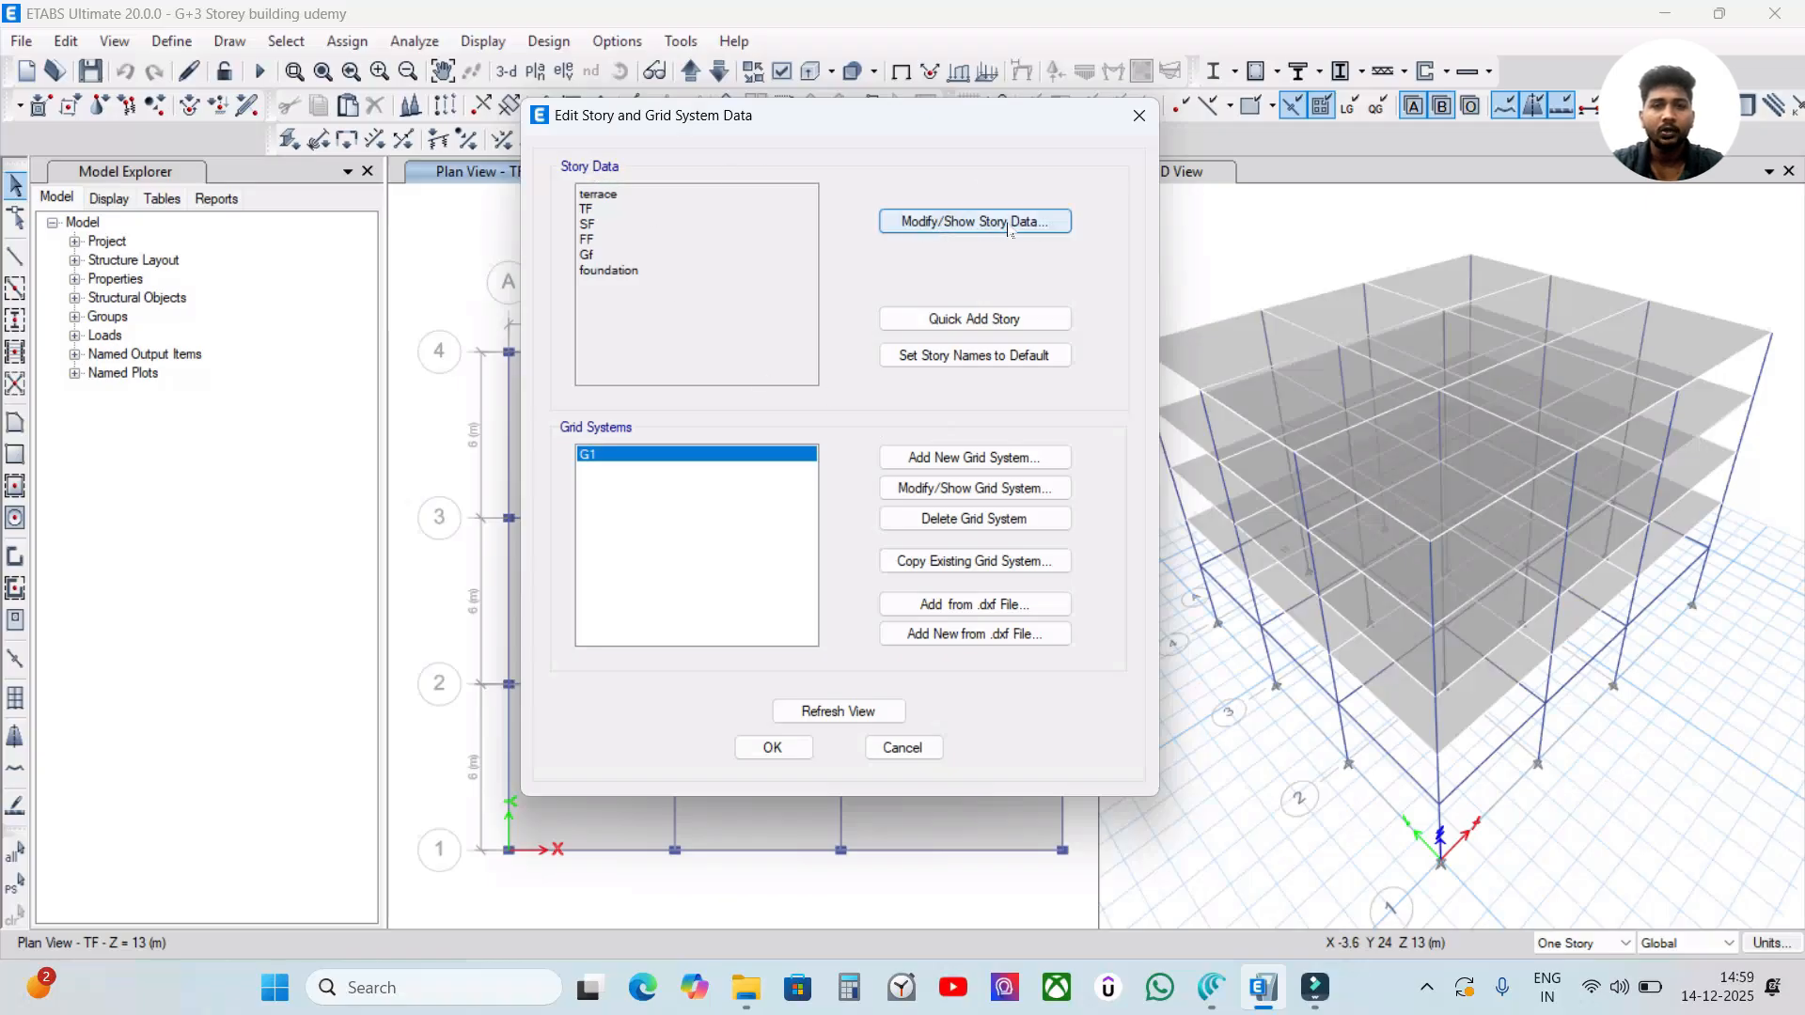
{"action": "left_click", "coordinate": [1046, 230]}
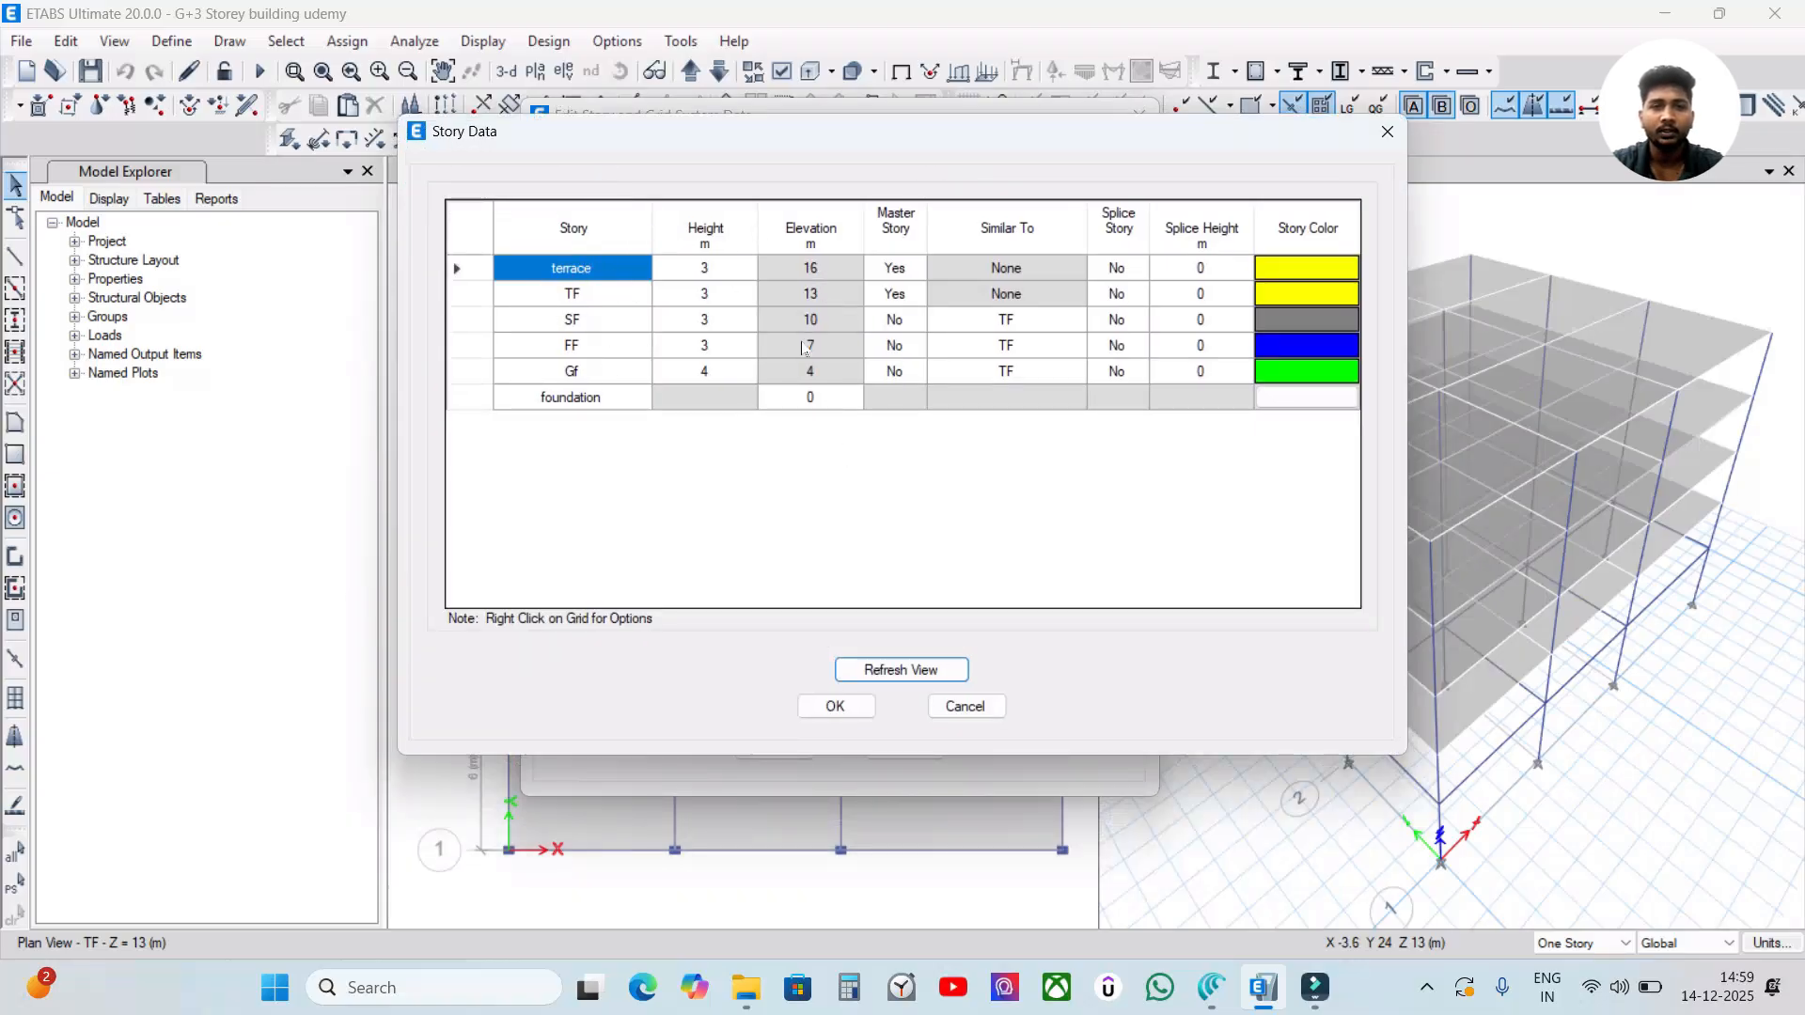
{"action": "left_click_drag", "start_coordinate": [898, 143], "coordinate": [908, 165]}
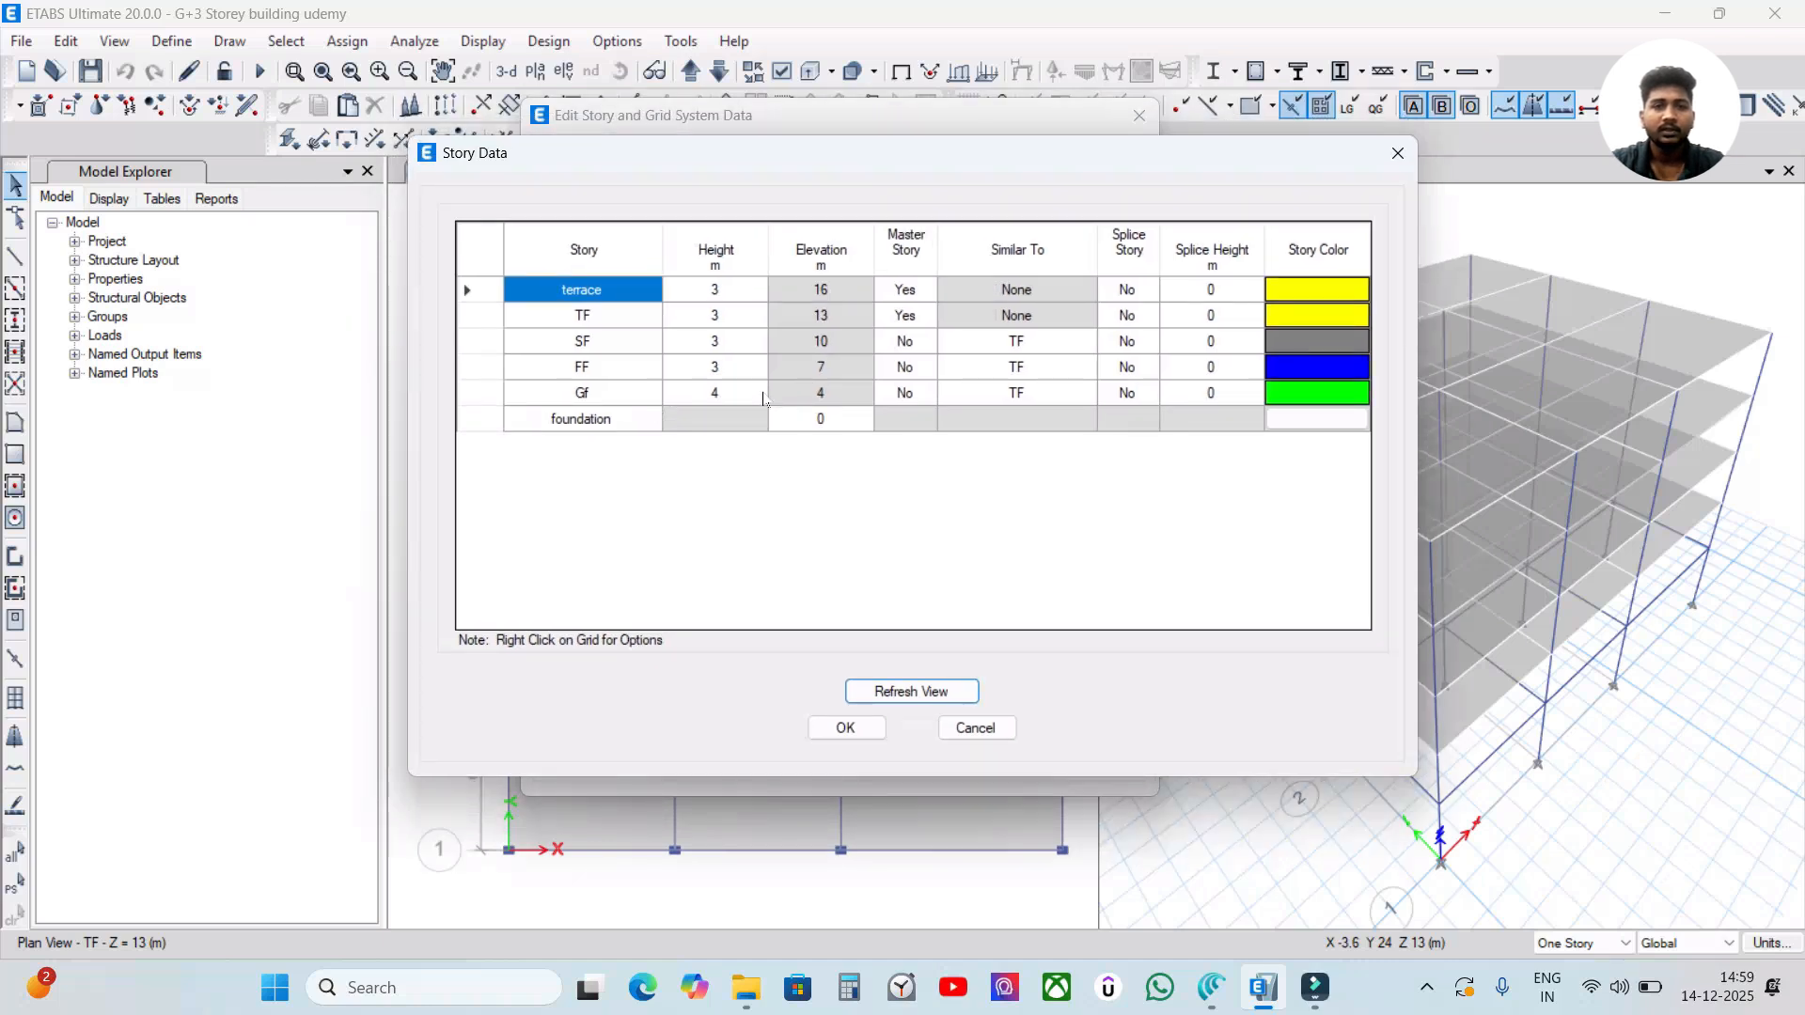
{"action": "double_click", "coordinate": [743, 393]}
{"action": "type", "text": "3"}
{"action": "left_click", "coordinate": [777, 449]}
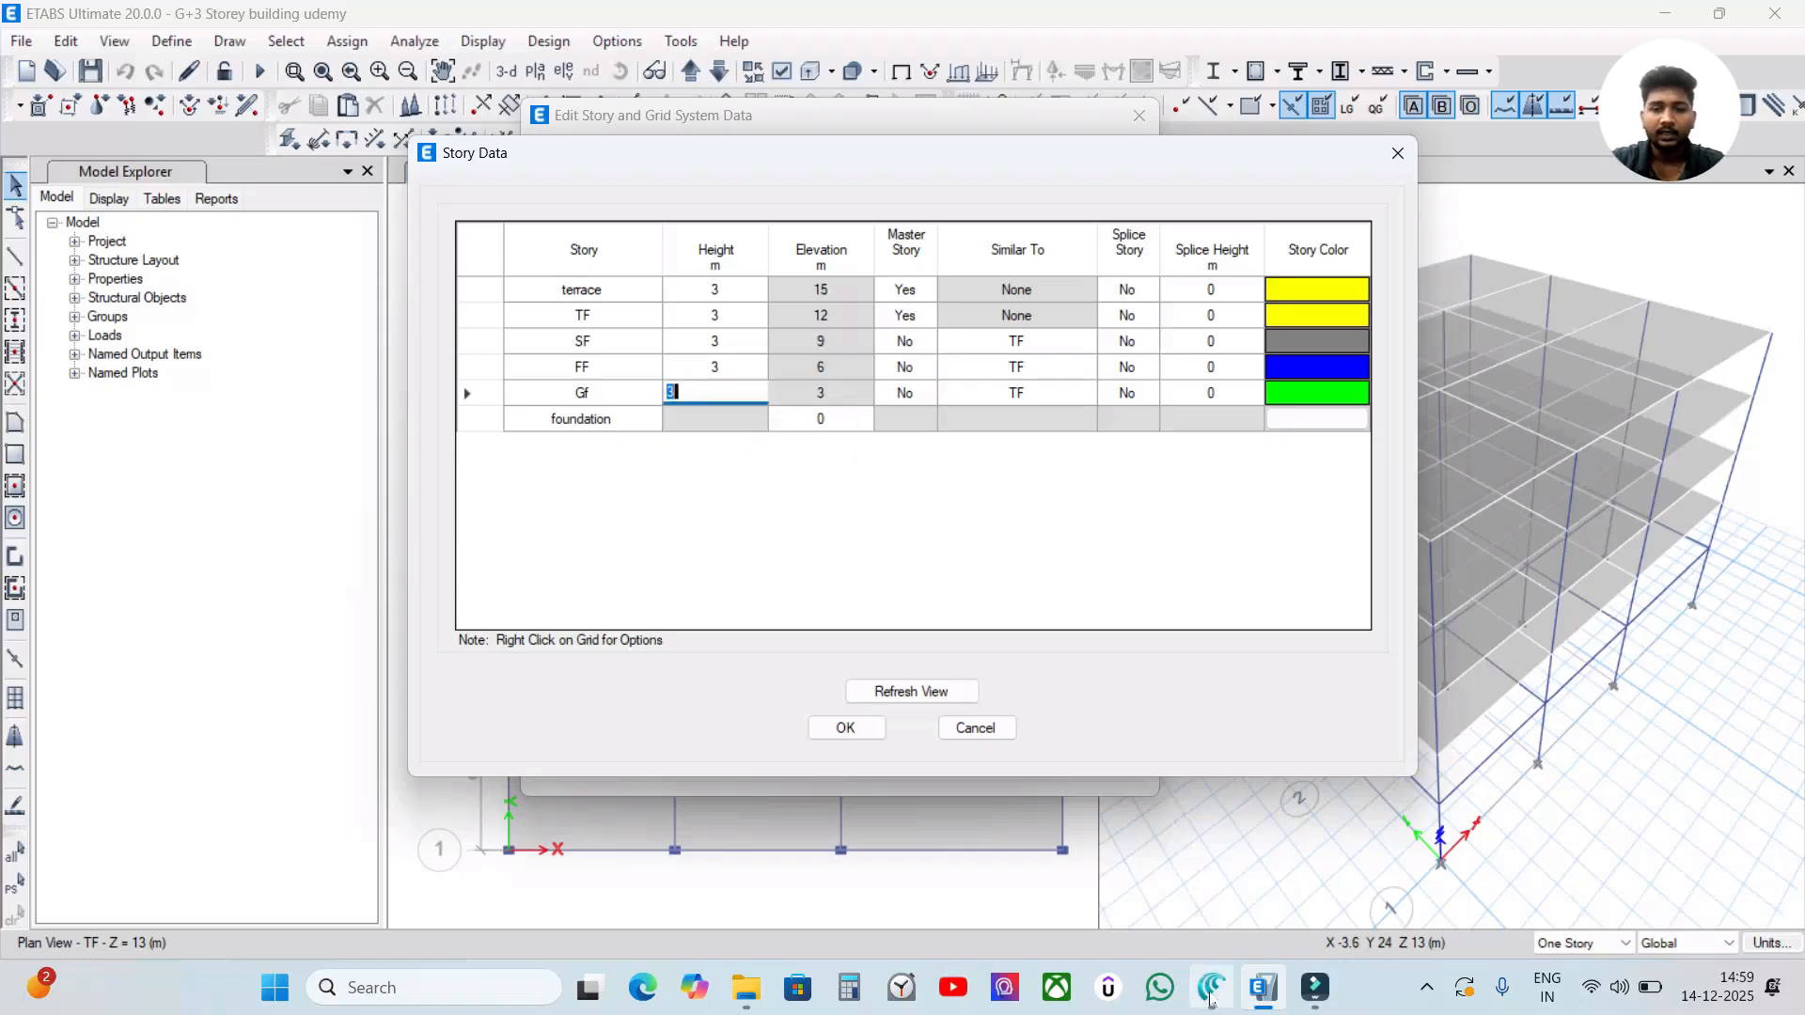
Check the story height used in the Canva wall load notes, and apply the edited story data to the ETABS model.
{"action": "left_click", "coordinate": [1211, 989]}
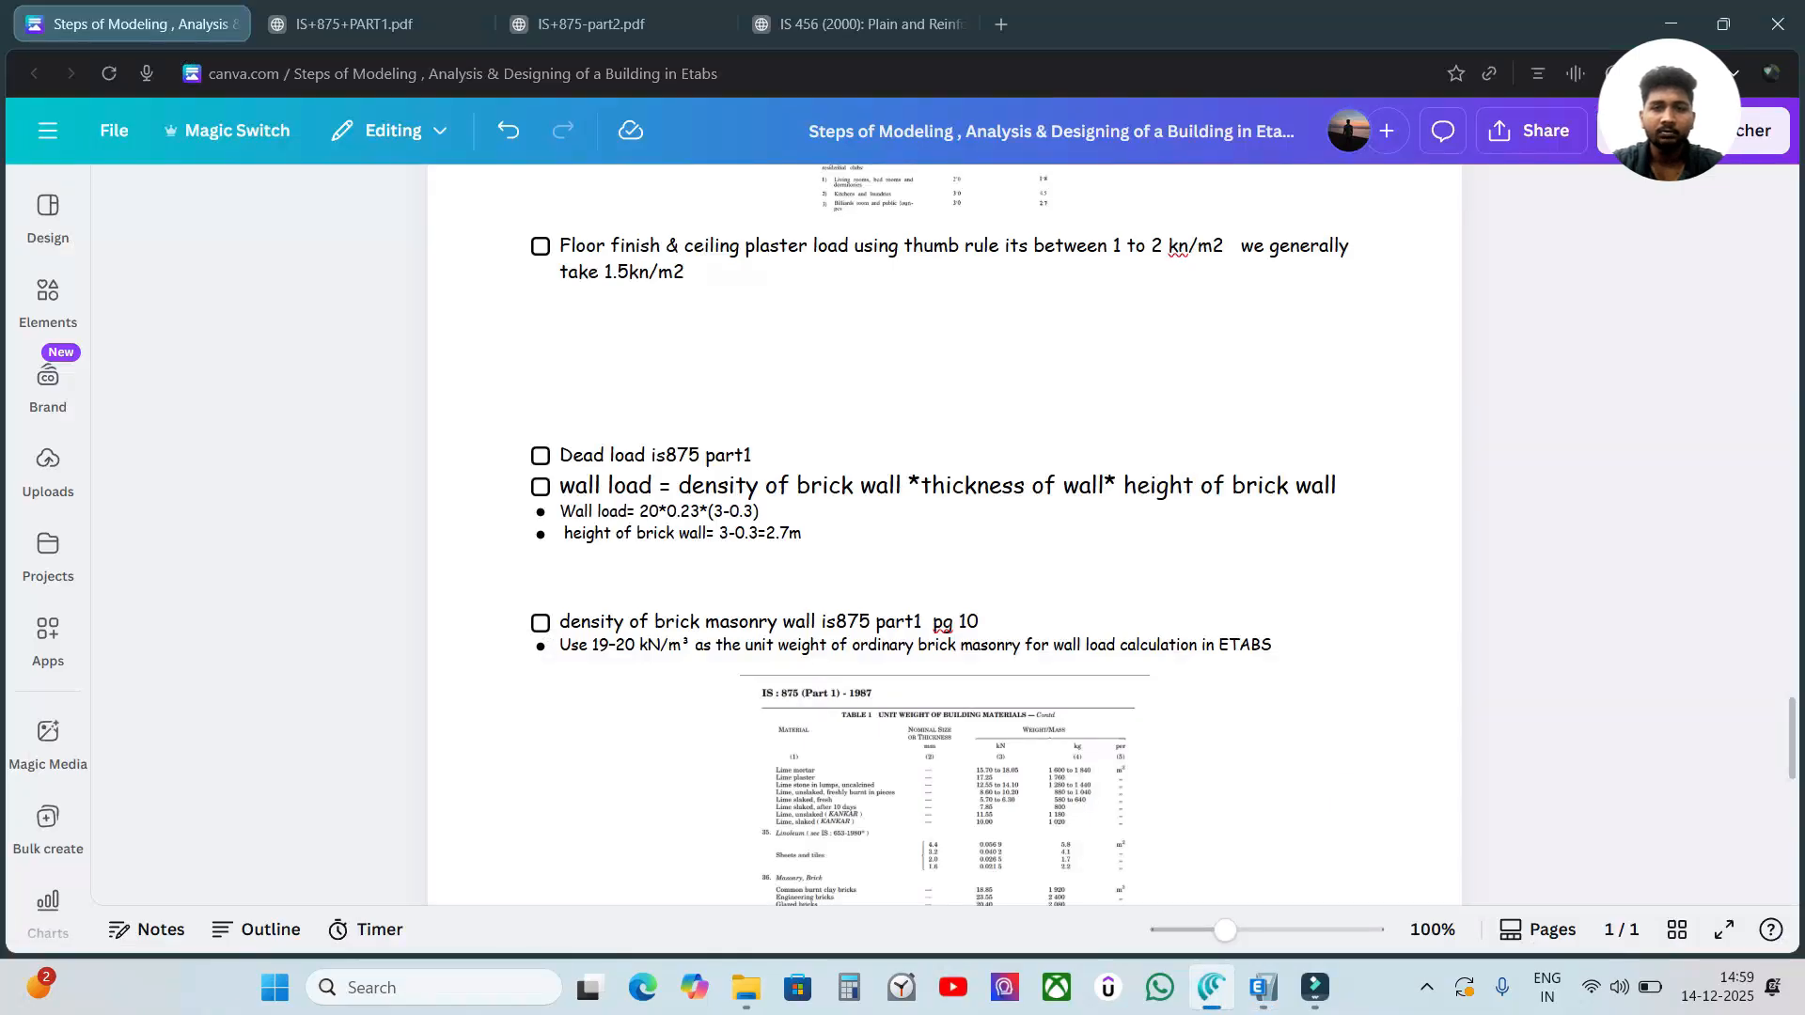
{"action": "left_click", "coordinate": [1262, 987]}
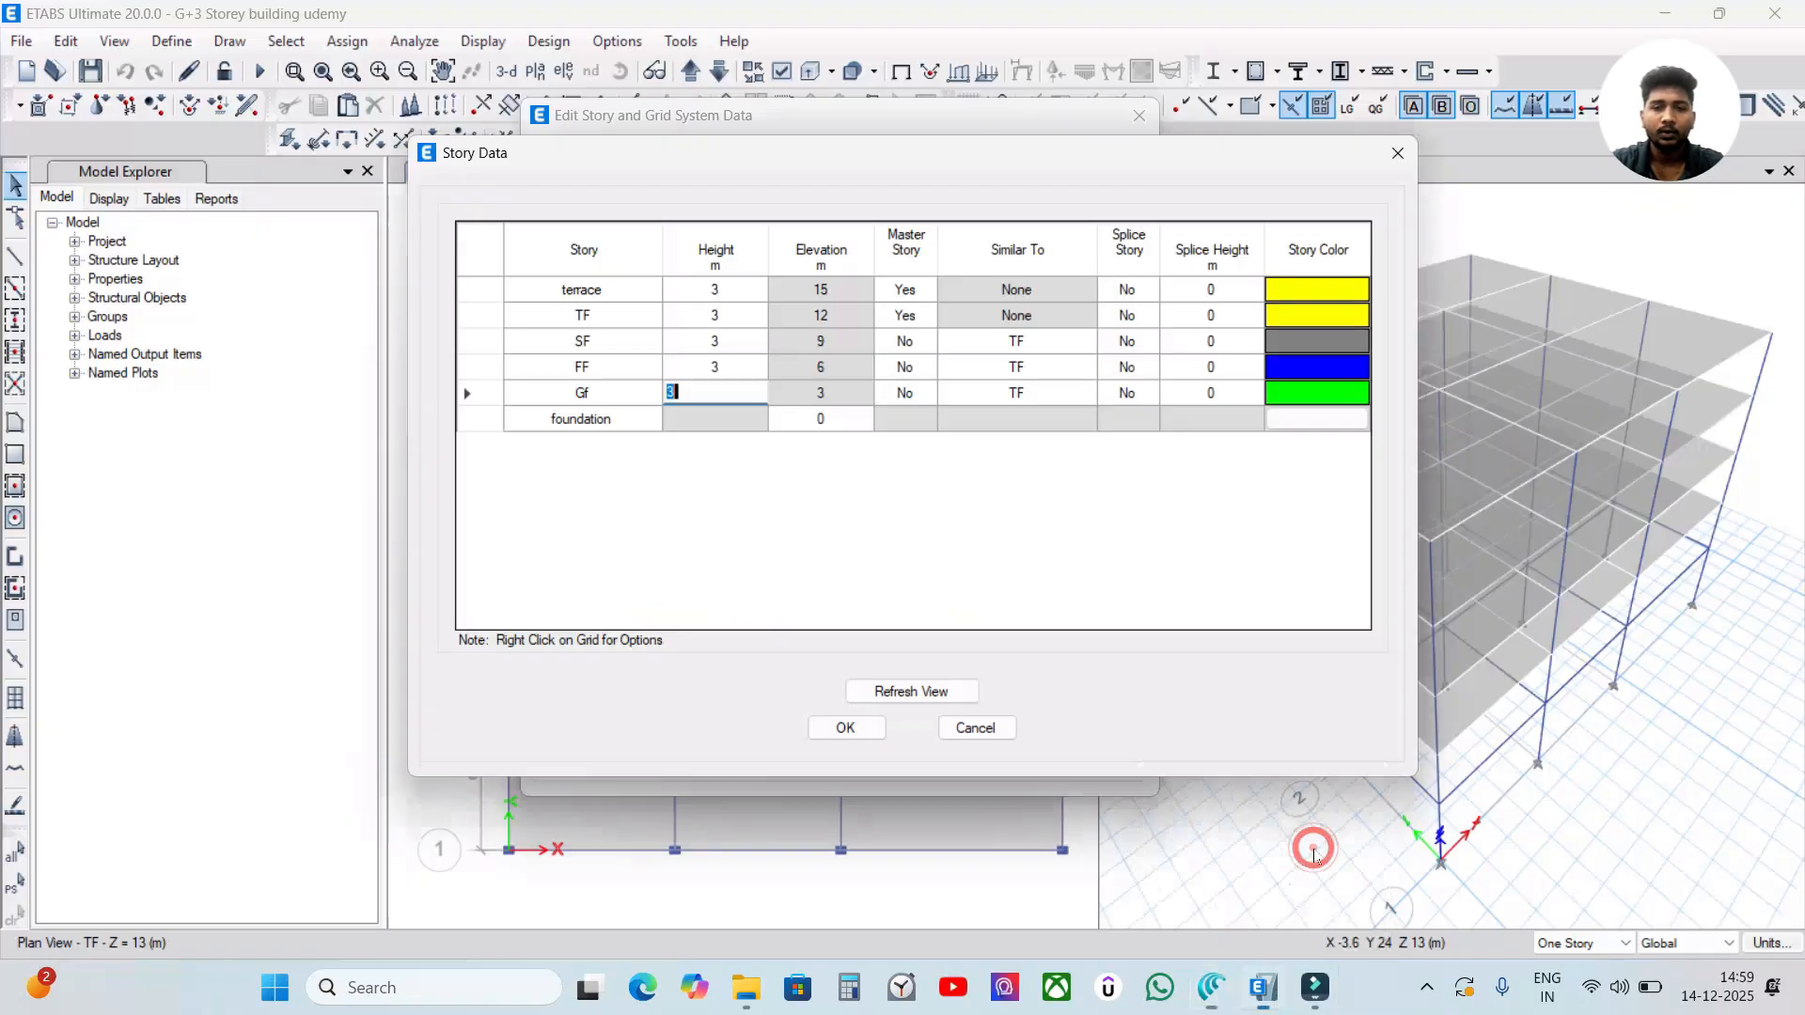
{"action": "left_click", "coordinate": [881, 469]}
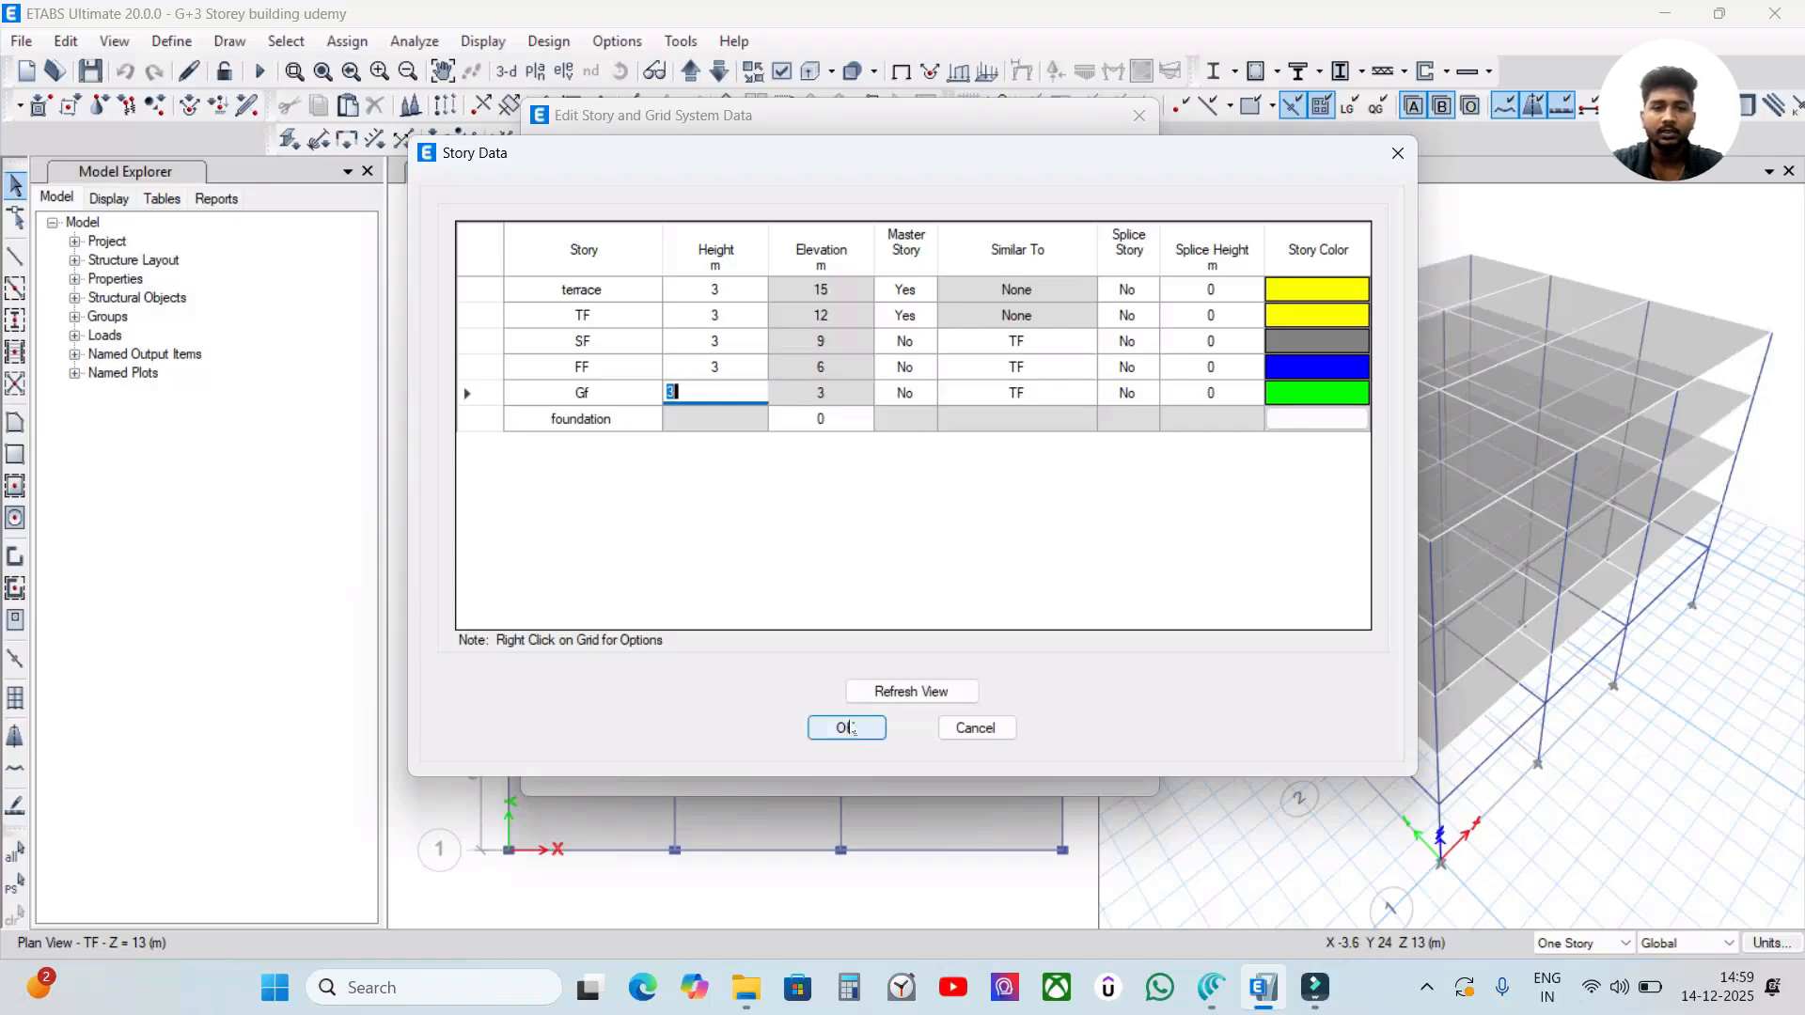
{"action": "left_click", "coordinate": [846, 729]}
{"action": "left_click", "coordinate": [769, 745]}
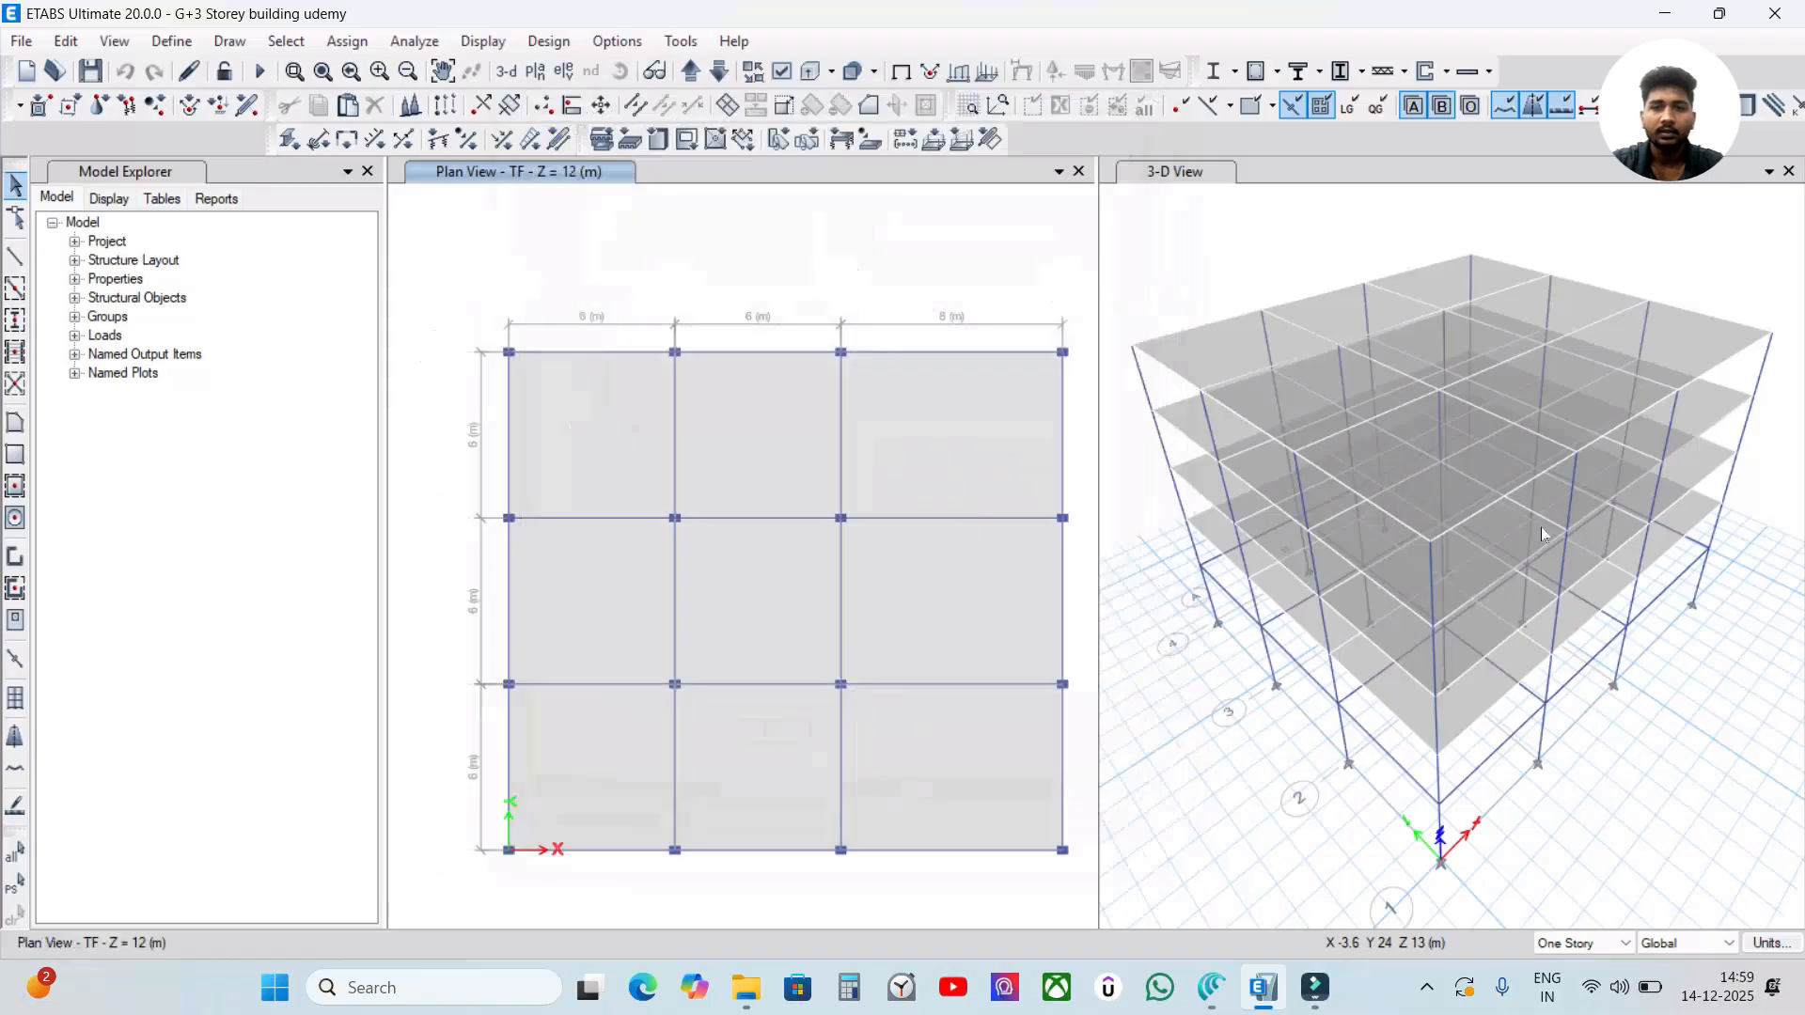
Show the 3-D model in extruded view and examine the clear wall space between the beams at the building's upper corner.
{"action": "middle_click_drag", "start_coordinate": [1338, 689], "coordinate": [1334, 550], "text": "shift"}
{"action": "middle_click_drag", "start_coordinate": [1165, 340], "coordinate": [1194, 426]}
{"action": "scroll", "coordinate": [1194, 427], "scroll_direction": "up", "scroll_amount": 3}
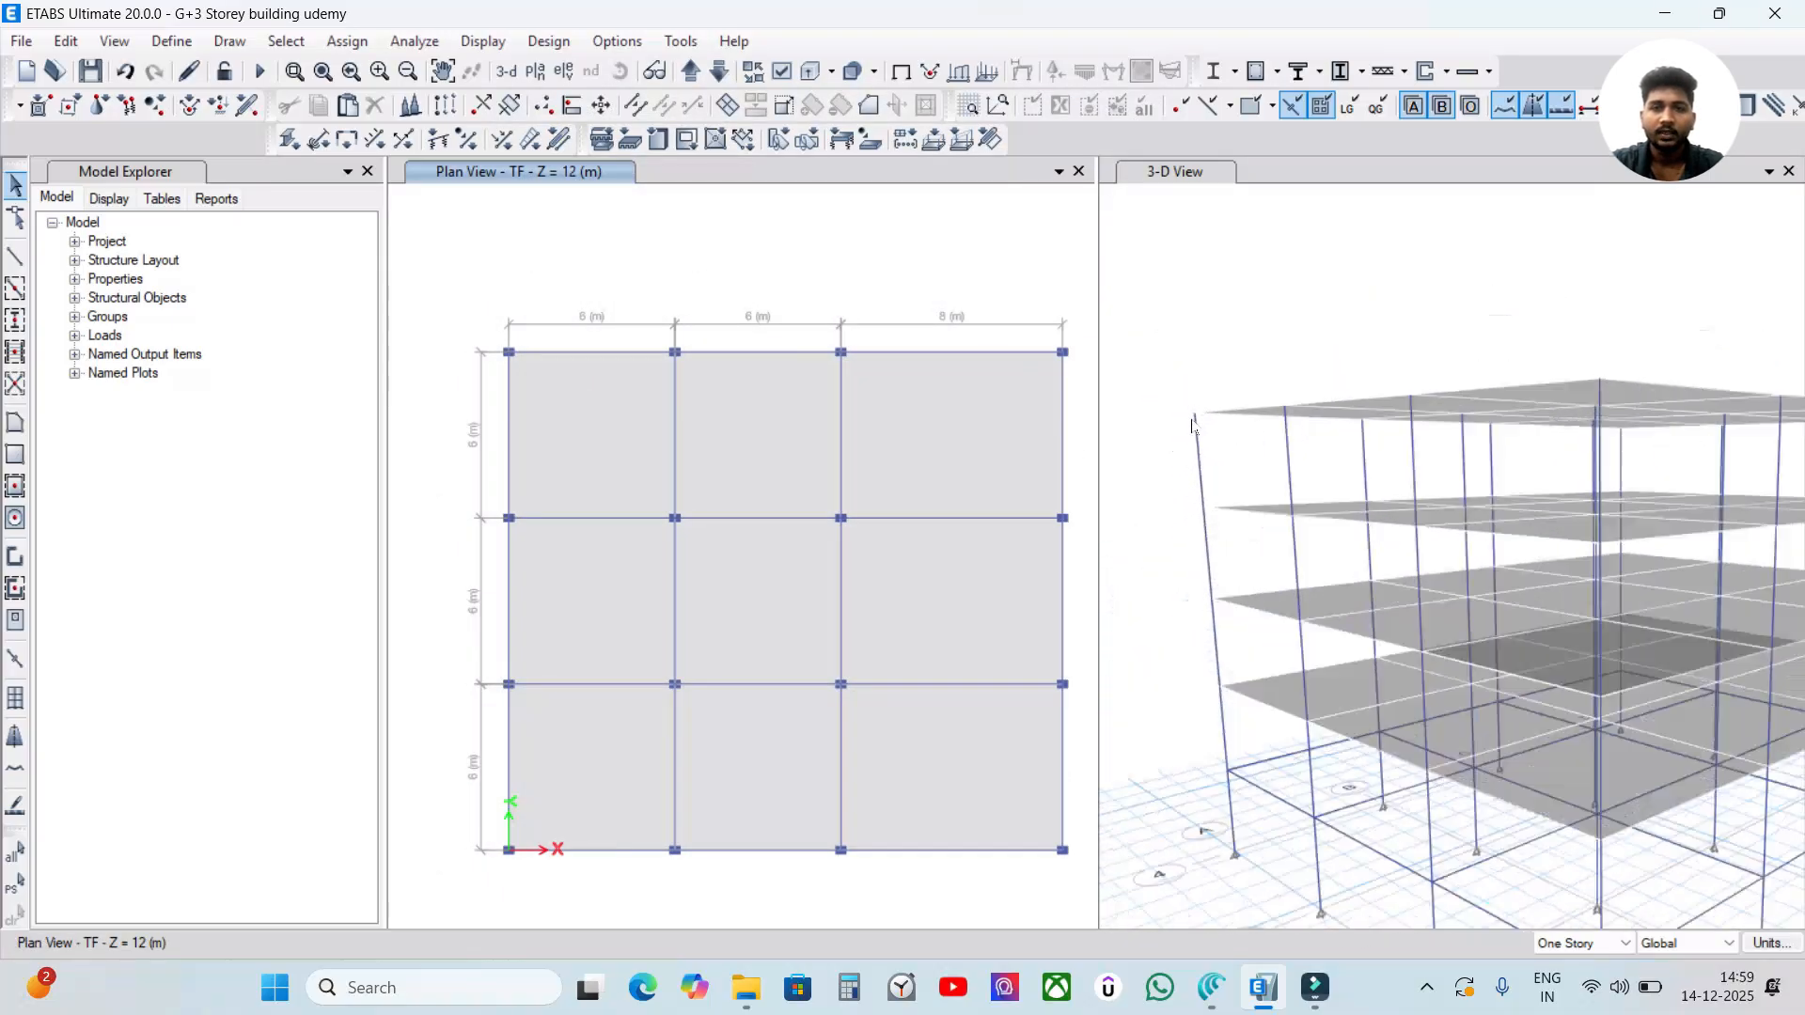
{"action": "scroll", "coordinate": [1192, 425], "scroll_direction": "up", "scroll_amount": 5}
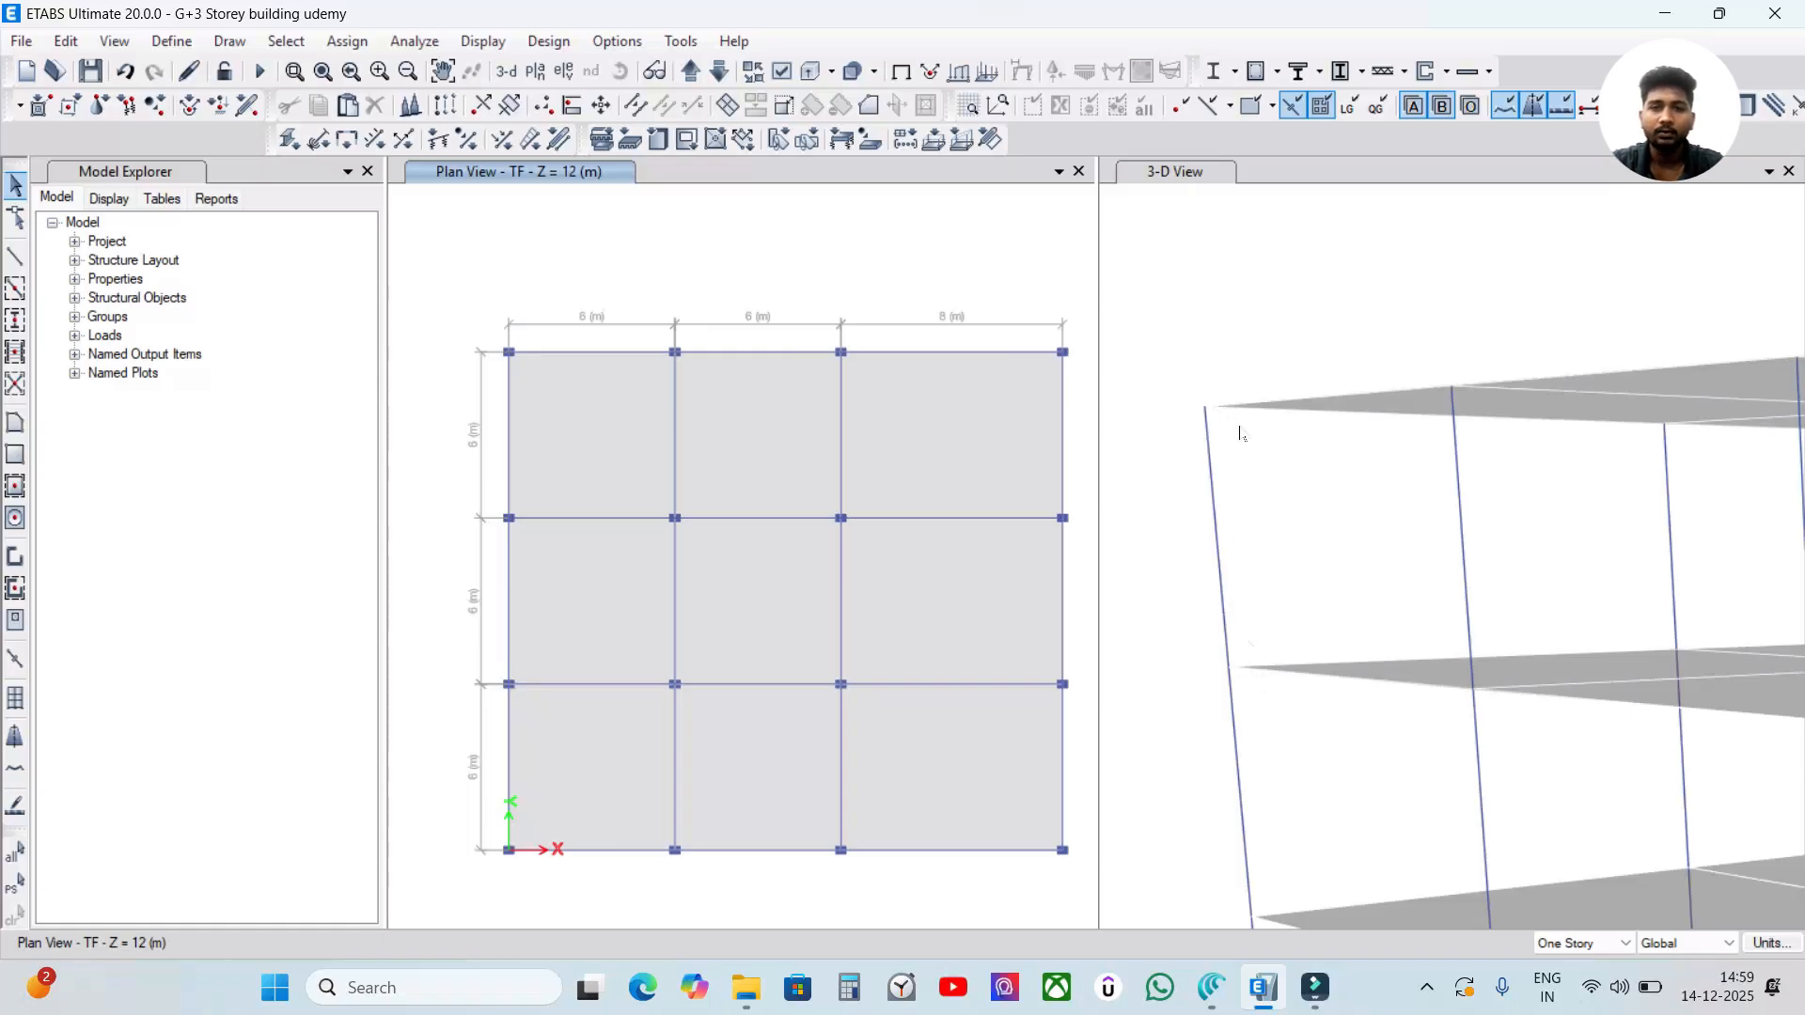
{"action": "left_click", "coordinate": [1243, 369]}
{"action": "left_click", "coordinate": [810, 72]}
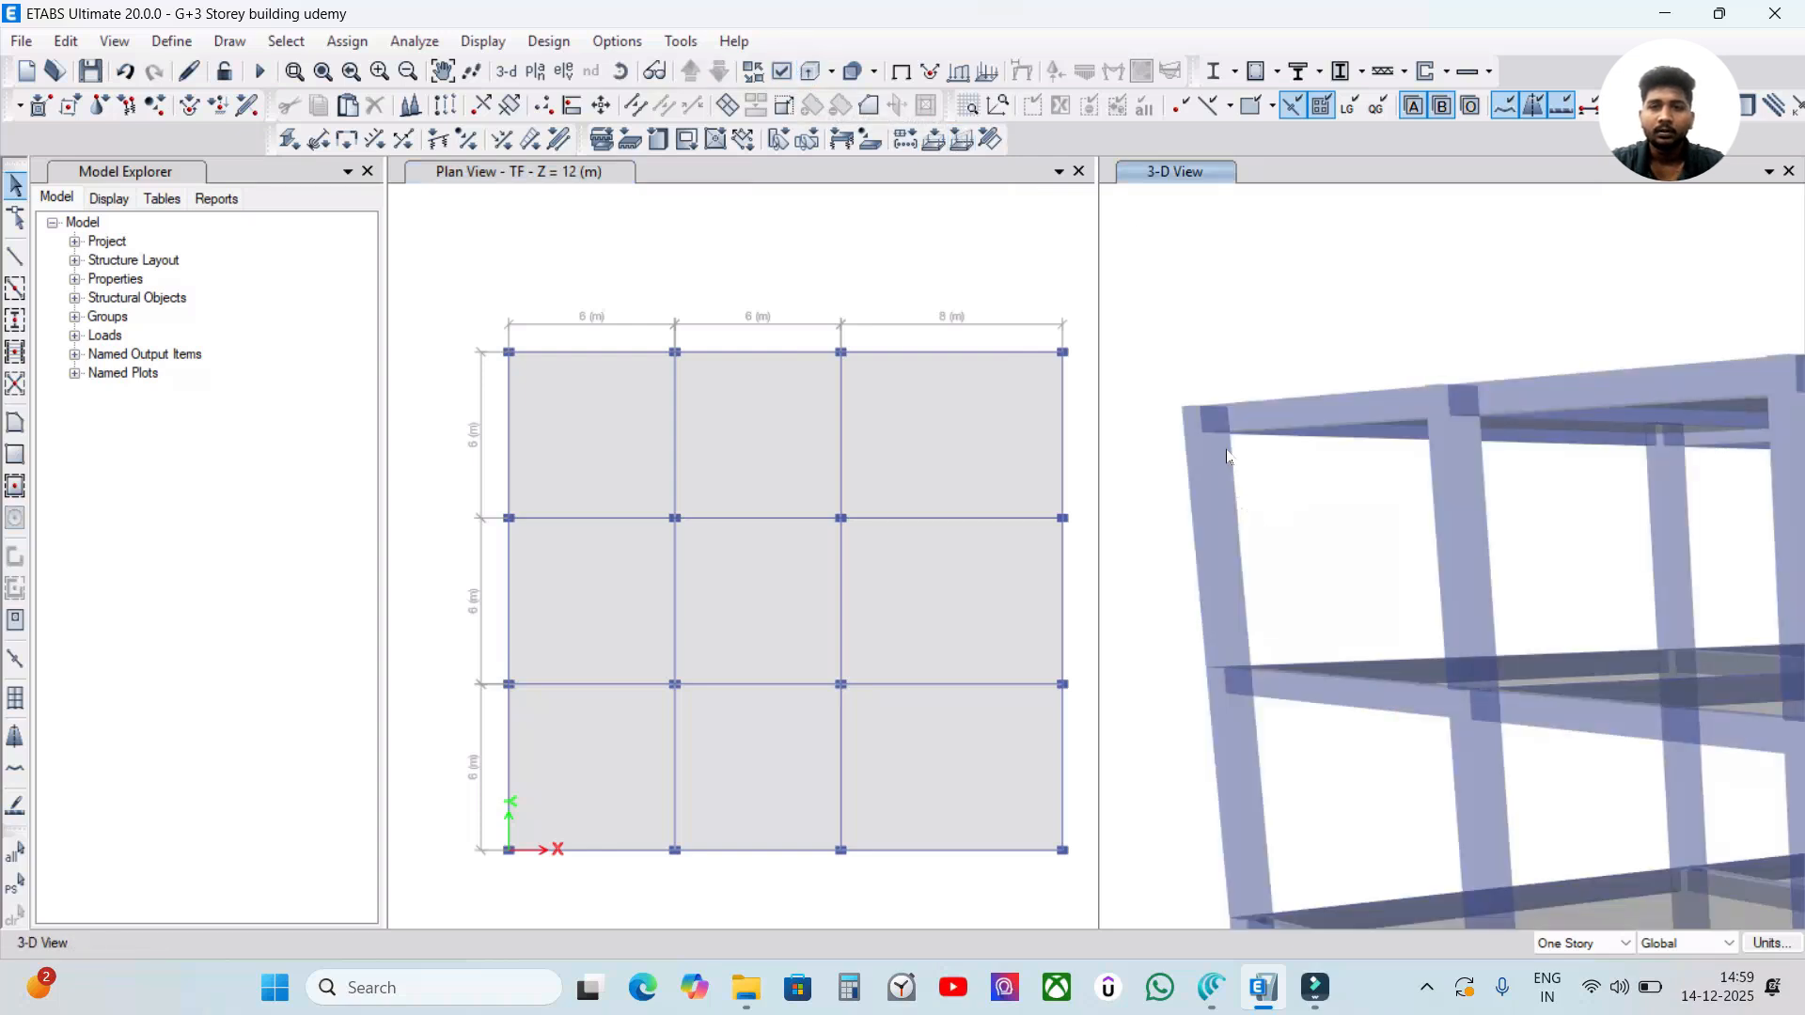
{"action": "scroll", "coordinate": [1269, 462], "scroll_direction": "up", "scroll_amount": 4}
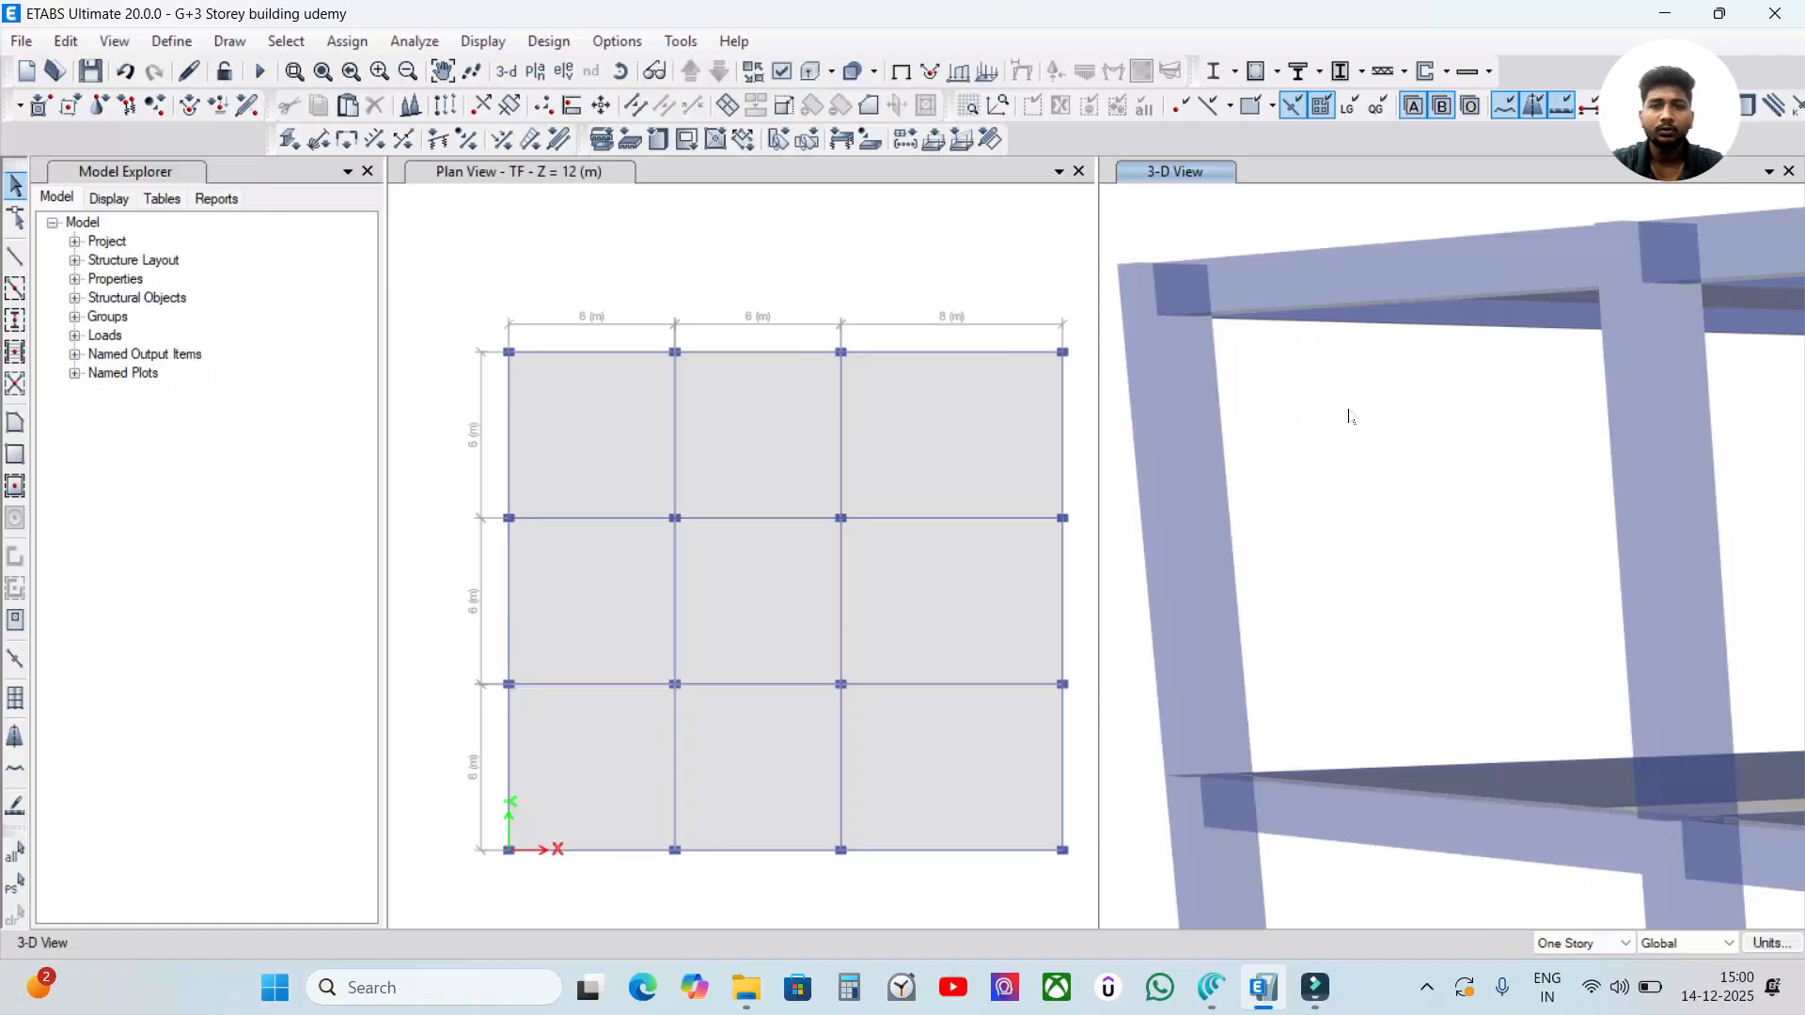
{"action": "scroll", "coordinate": [1302, 406], "scroll_direction": "down", "scroll_amount": 3}
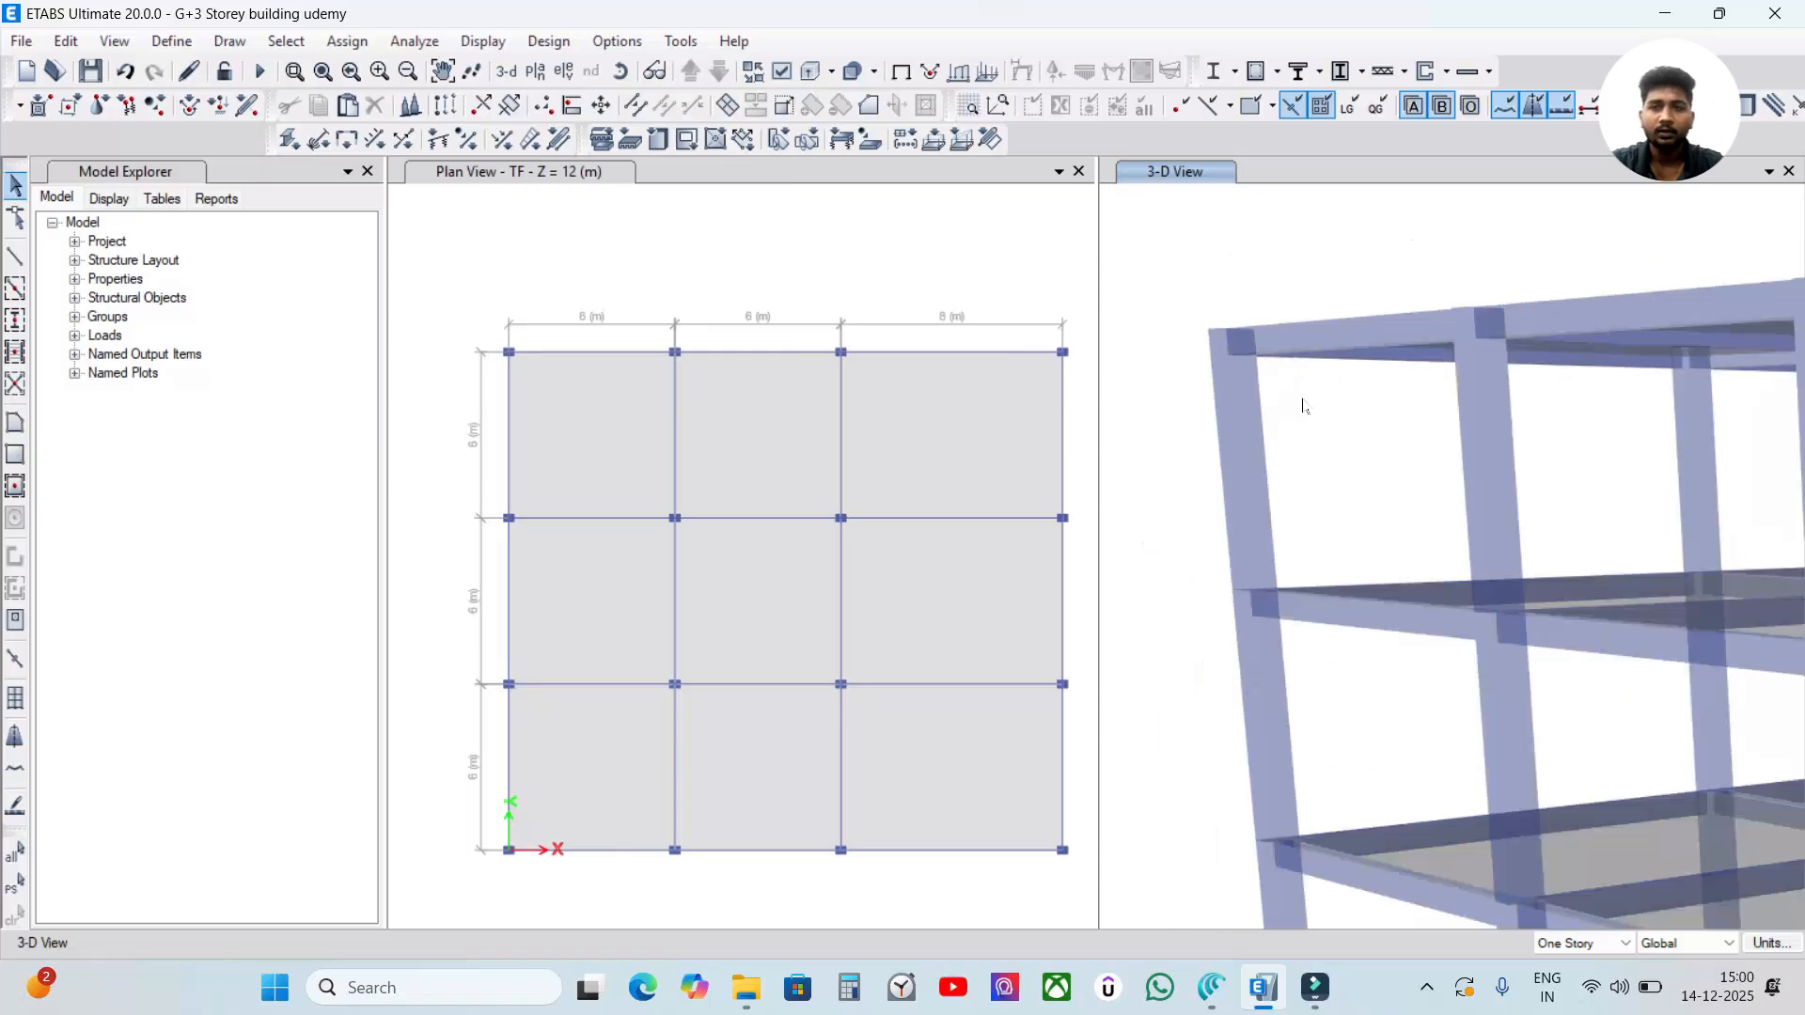
{"action": "scroll", "coordinate": [1241, 393], "scroll_direction": "up", "scroll_amount": 3}
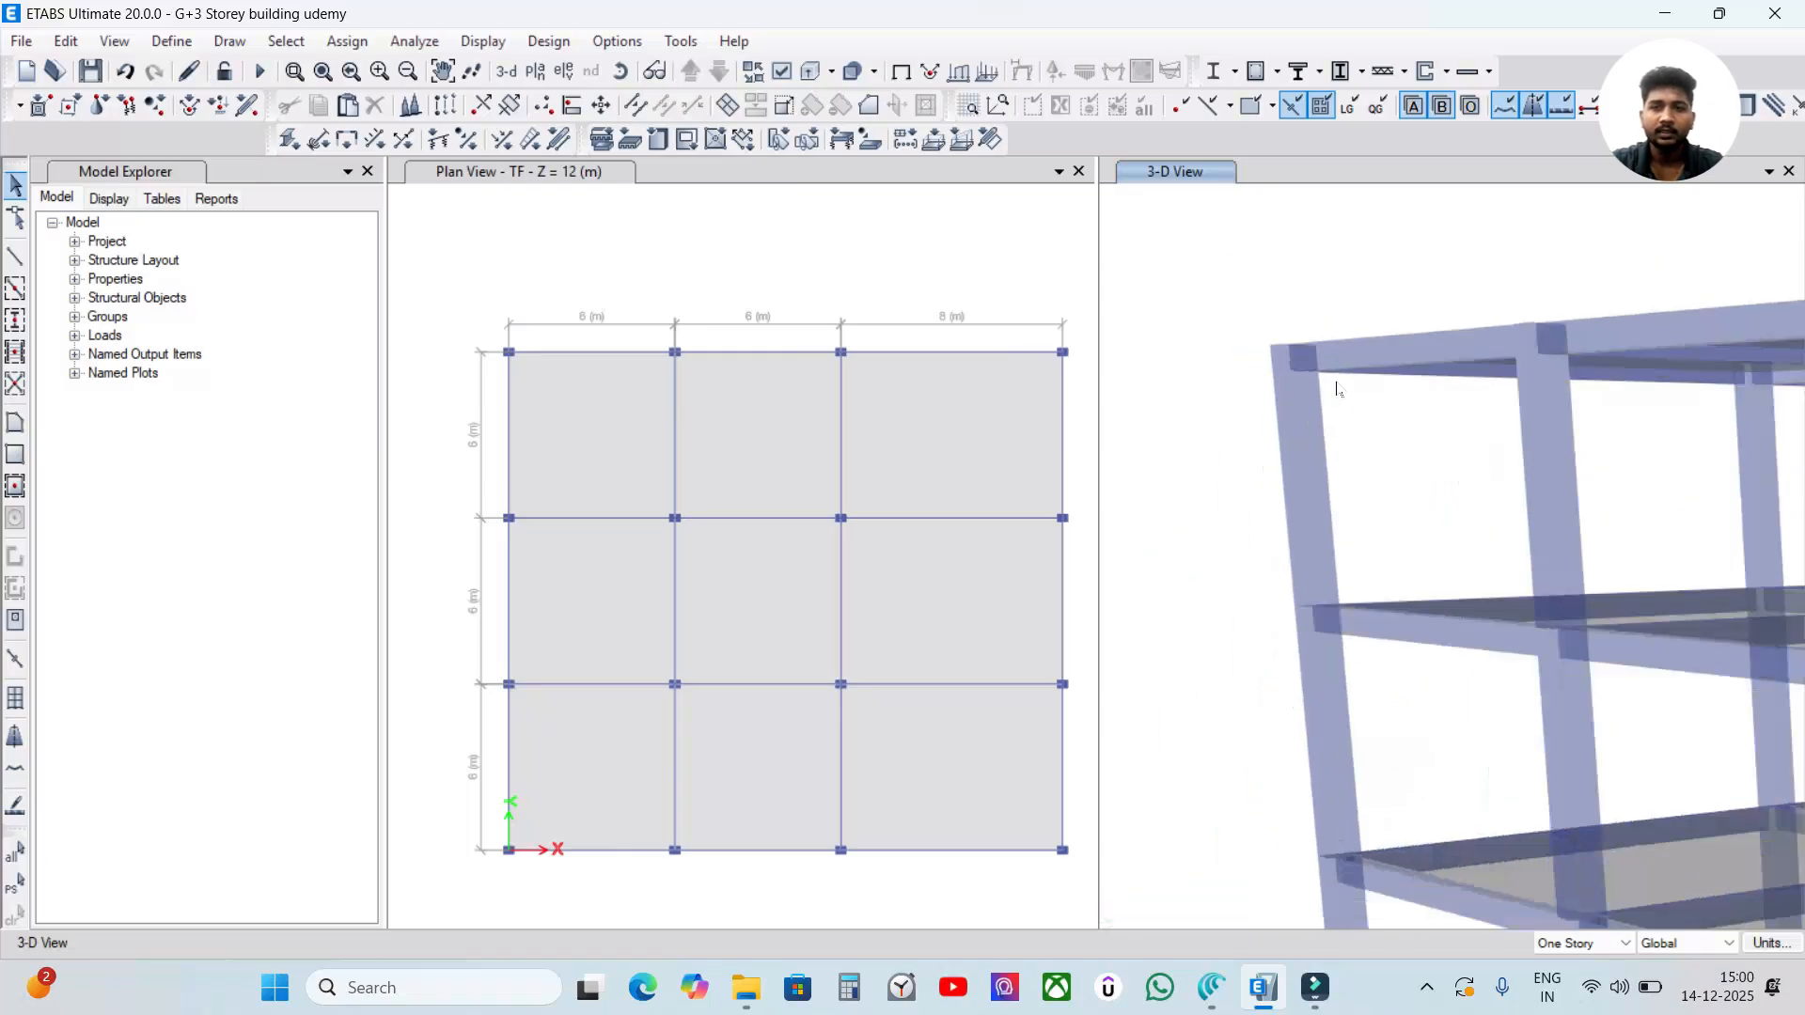
{"action": "left_click", "coordinate": [689, 256]}
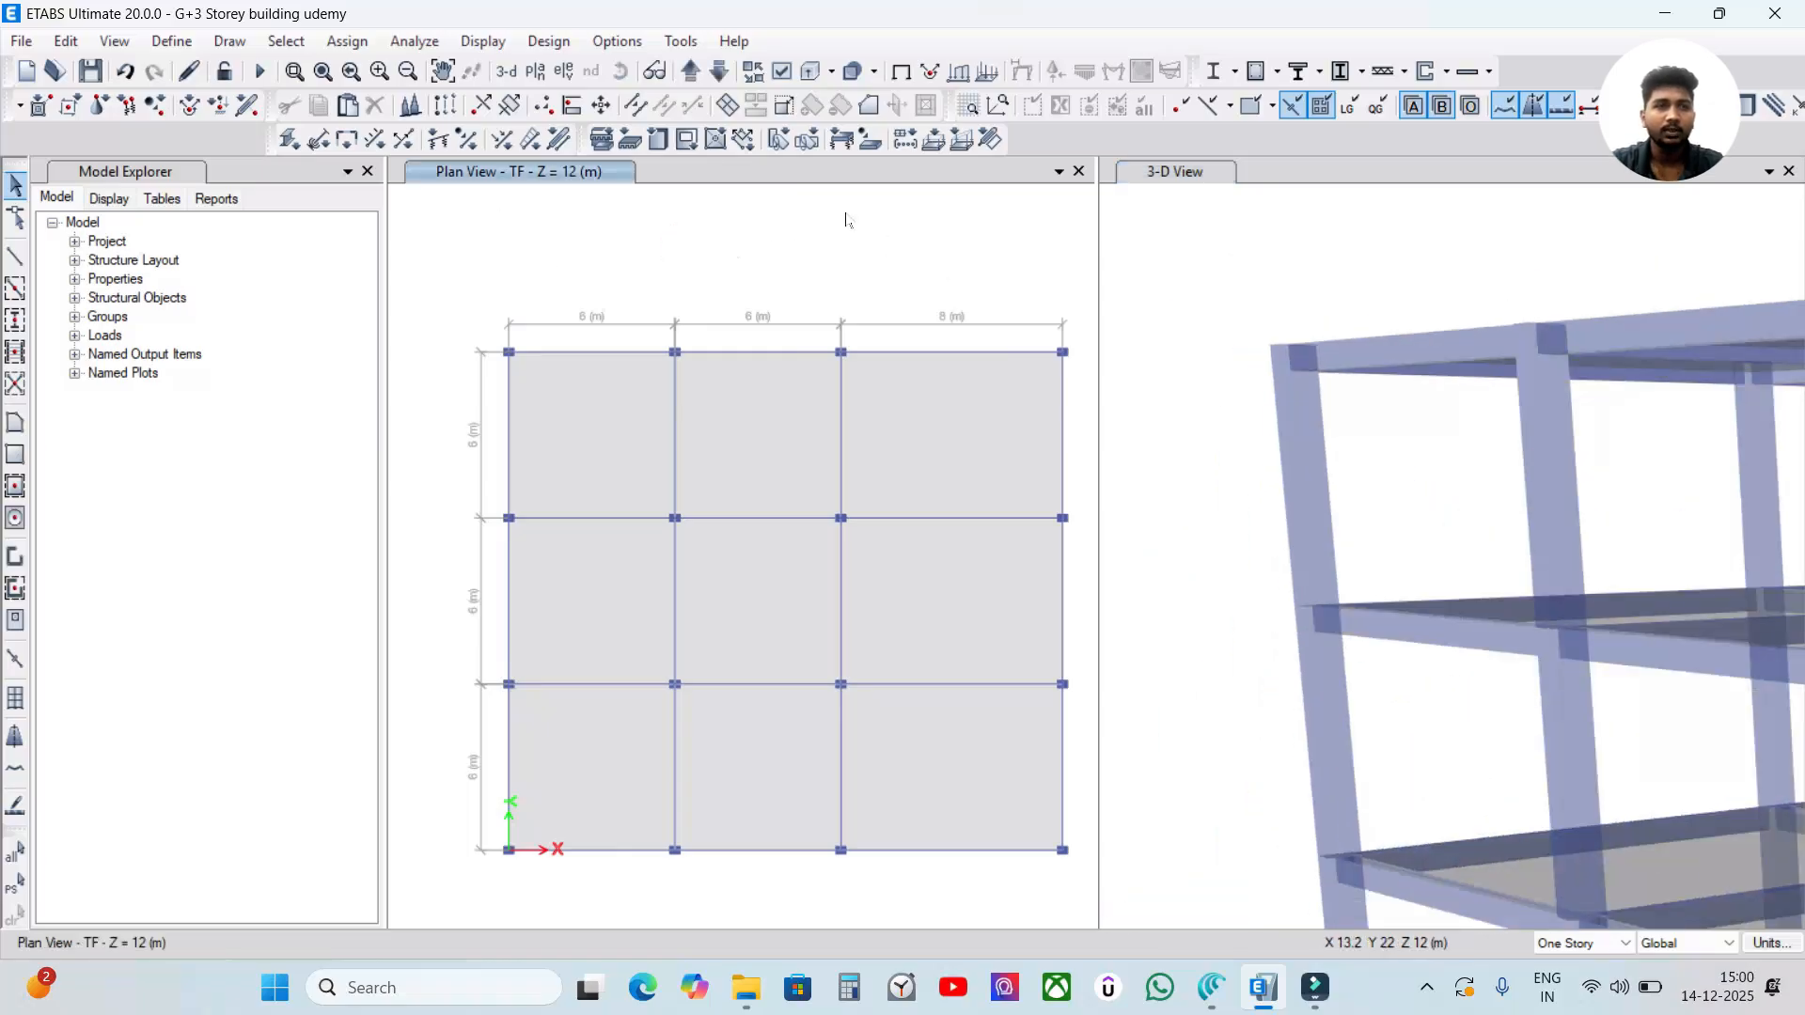
Check the beam size in the list of defined frame sections, and look over the building in 3-D.
{"action": "left_click", "coordinate": [172, 40]}
{"action": "mouse_move", "coordinate": [200, 107]}
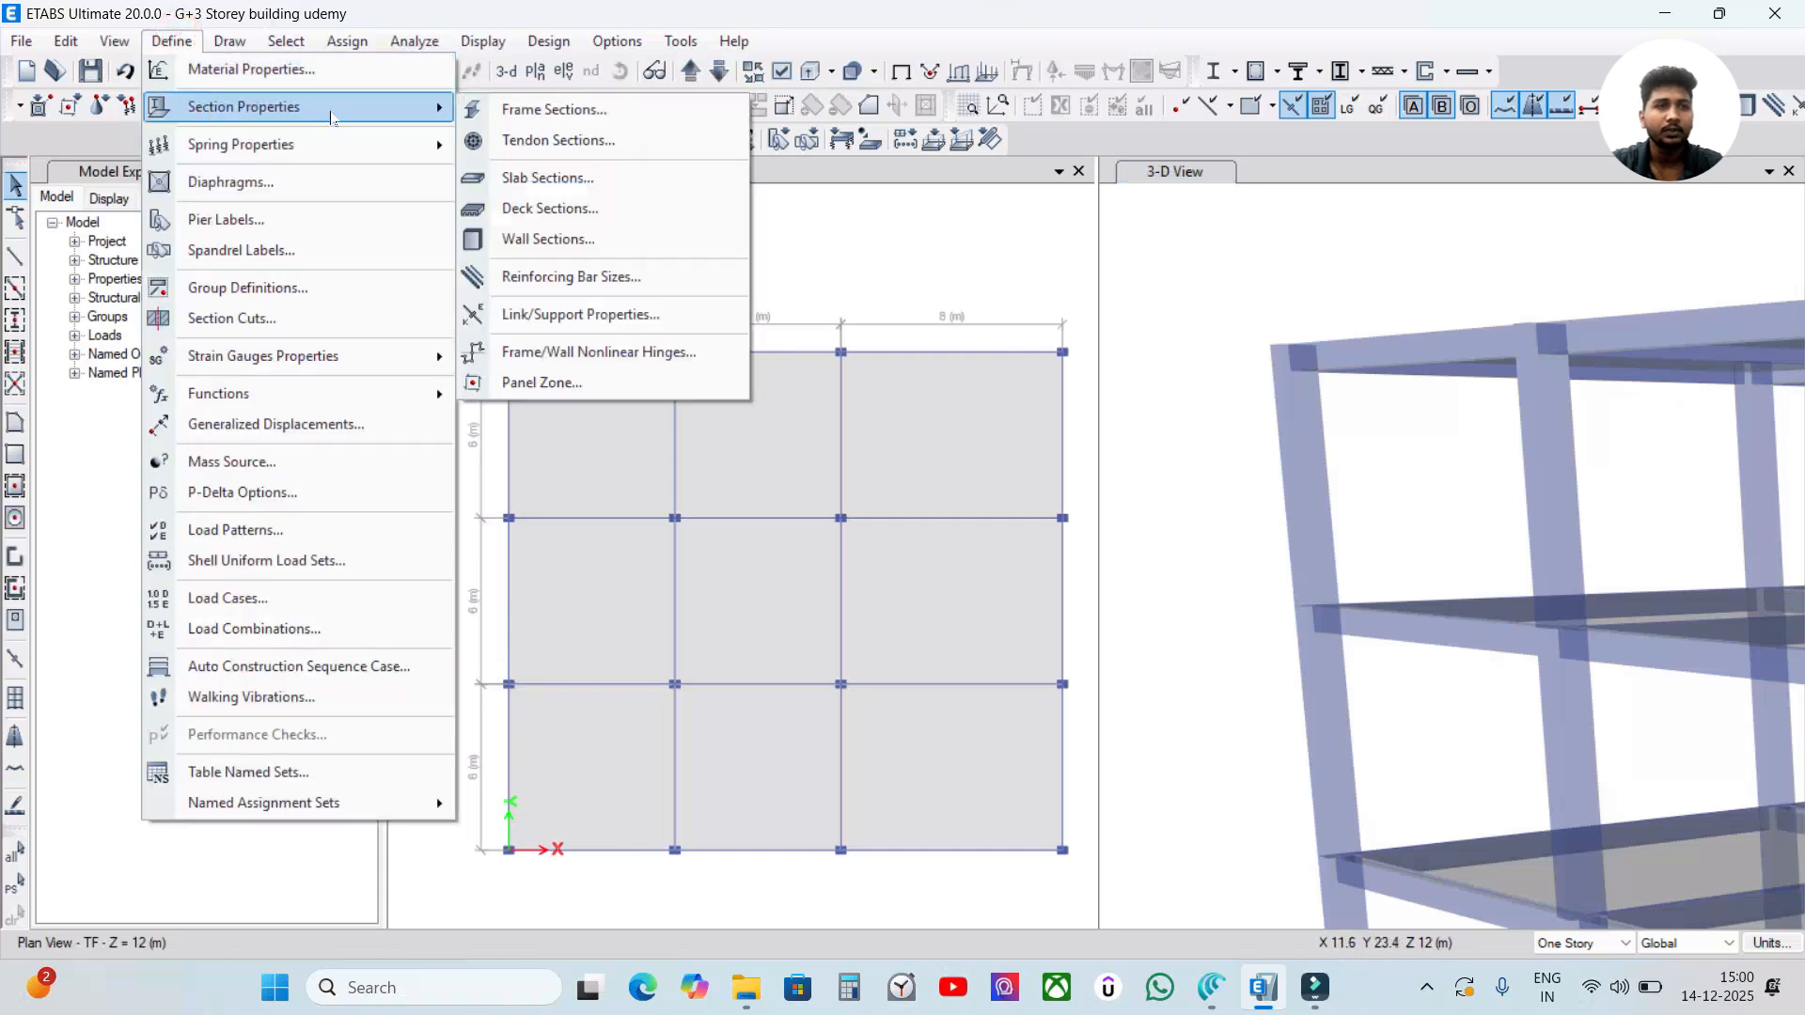
{"action": "left_click", "coordinate": [485, 119]}
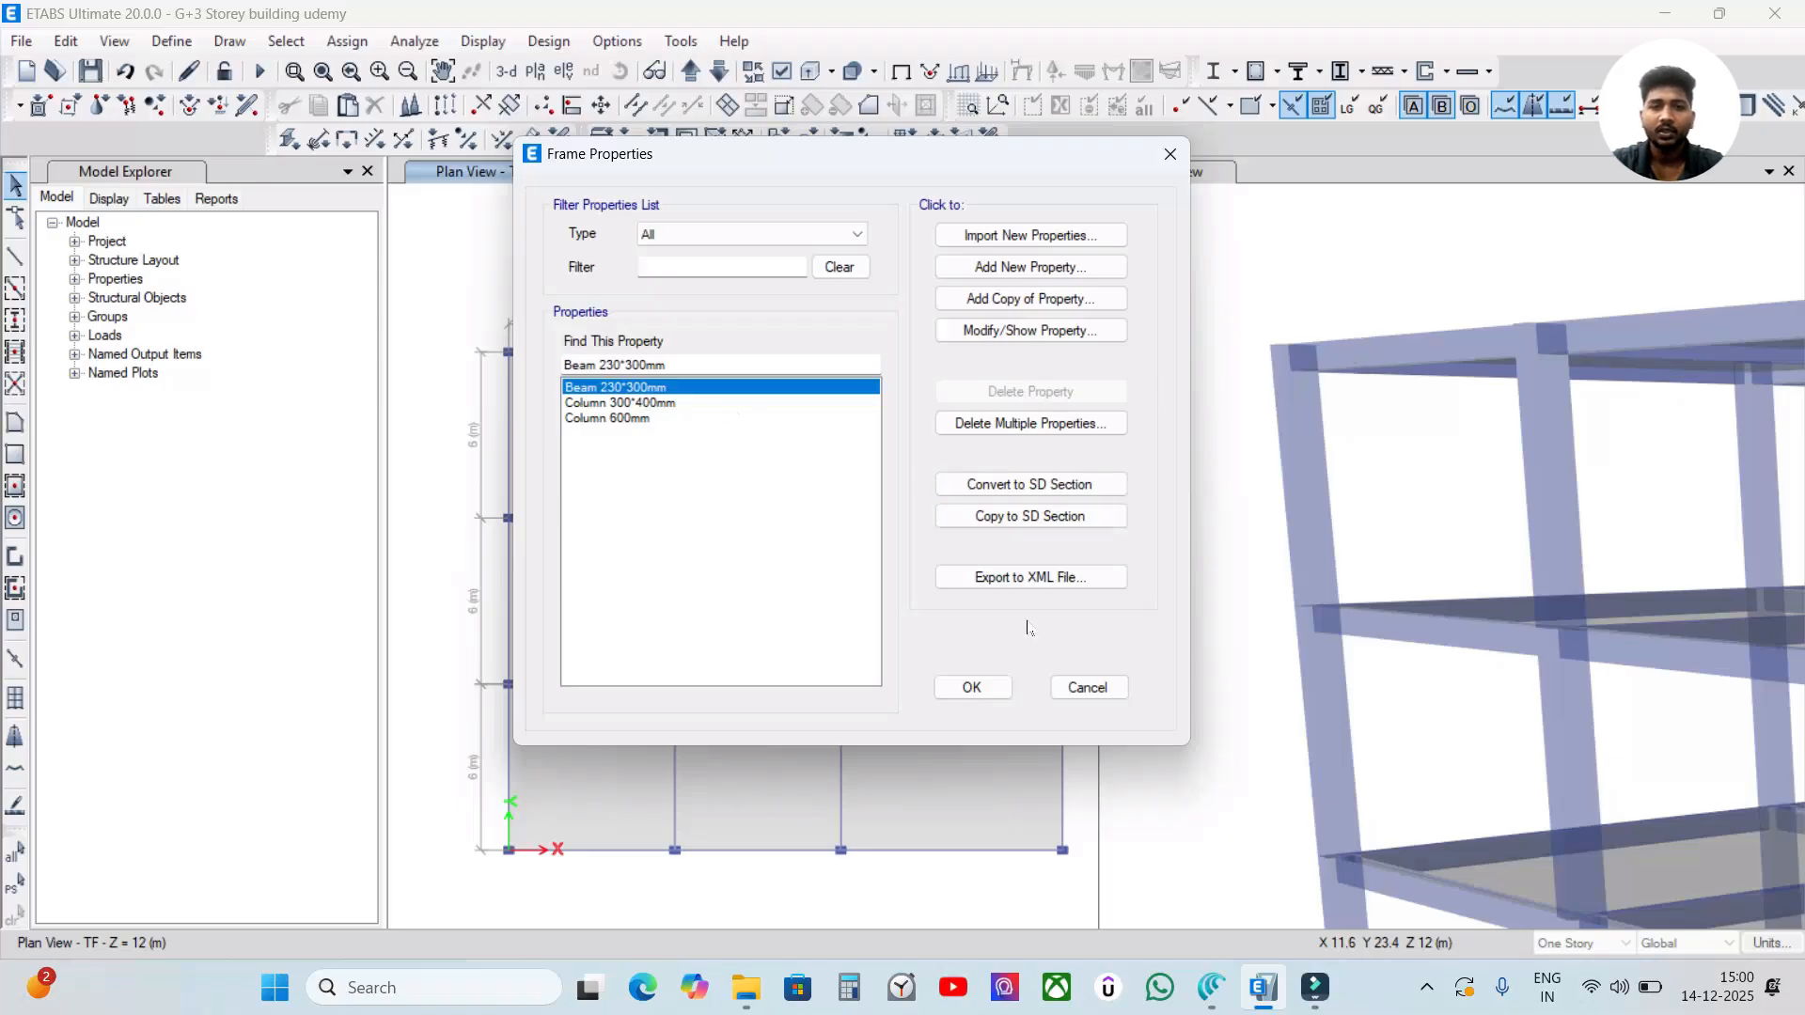
{"action": "left_click", "coordinate": [972, 687]}
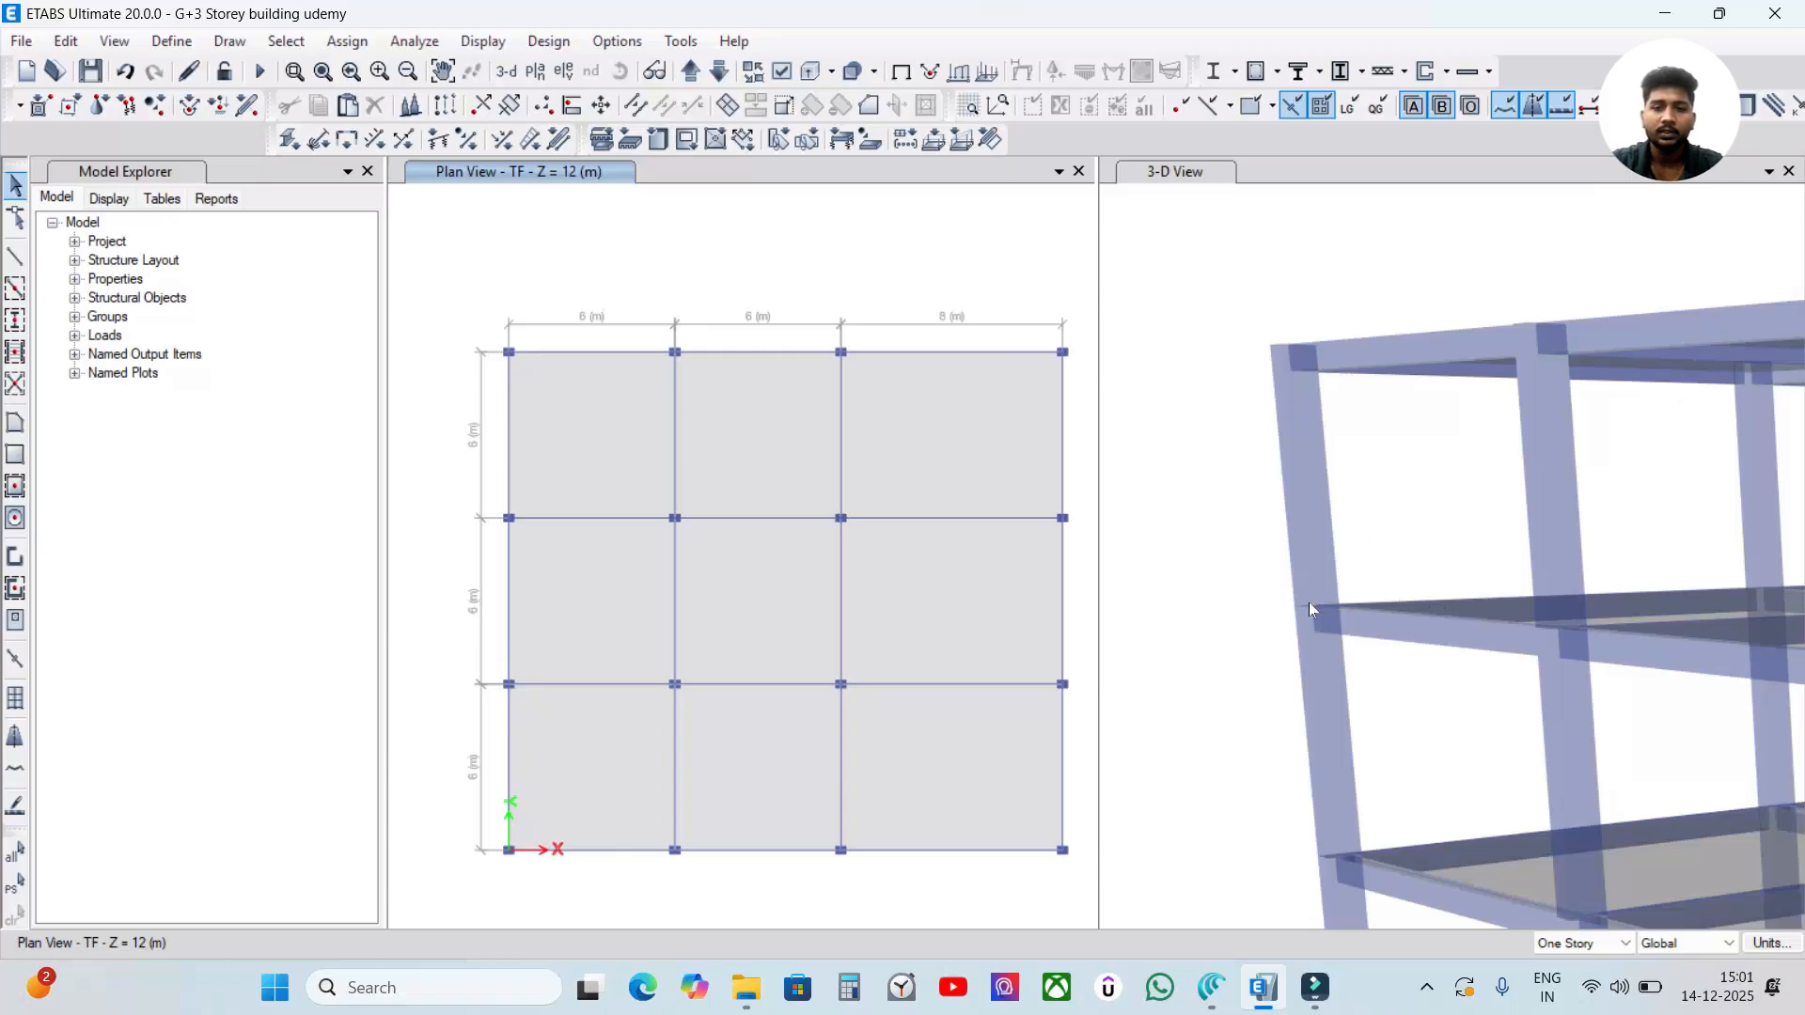
{"action": "scroll", "coordinate": [1391, 681], "scroll_direction": "down", "scroll_amount": 3}
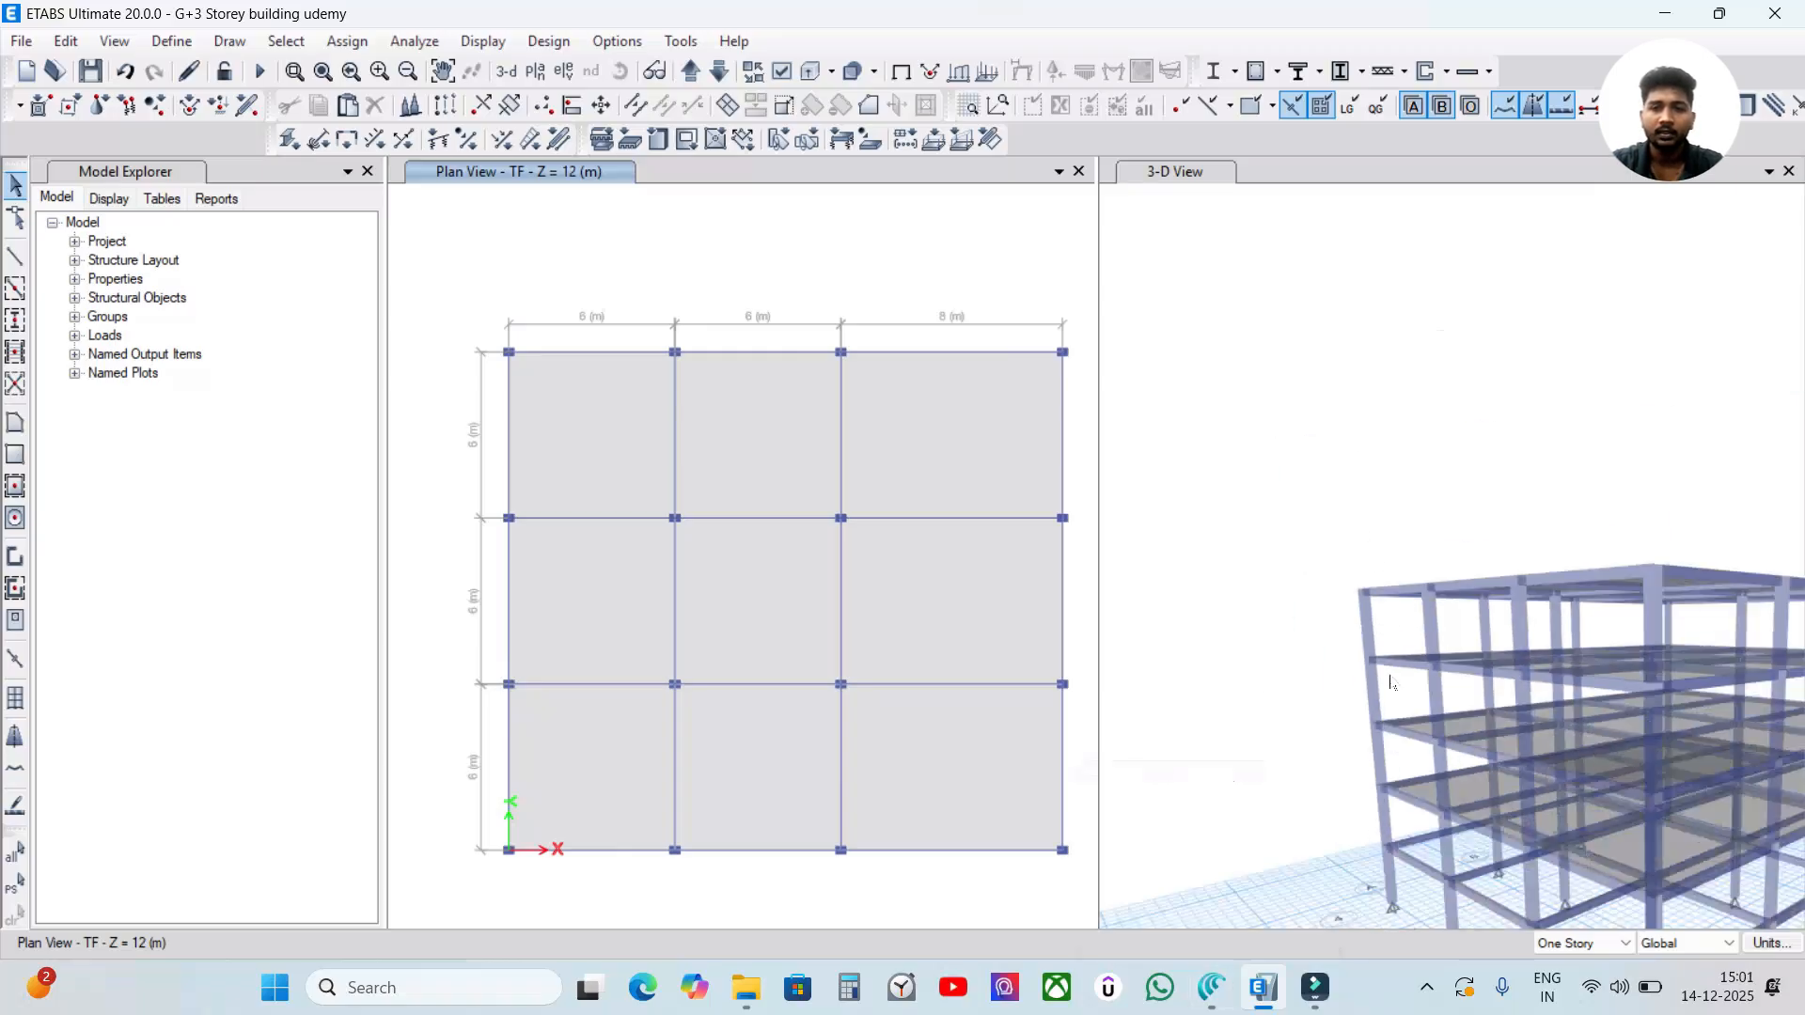
Switch to the Canva notes and enlarge the line "Wall load= 20*0.23*(3-0.3)" to font size 15.
{"action": "left_click", "coordinate": [1211, 987]}
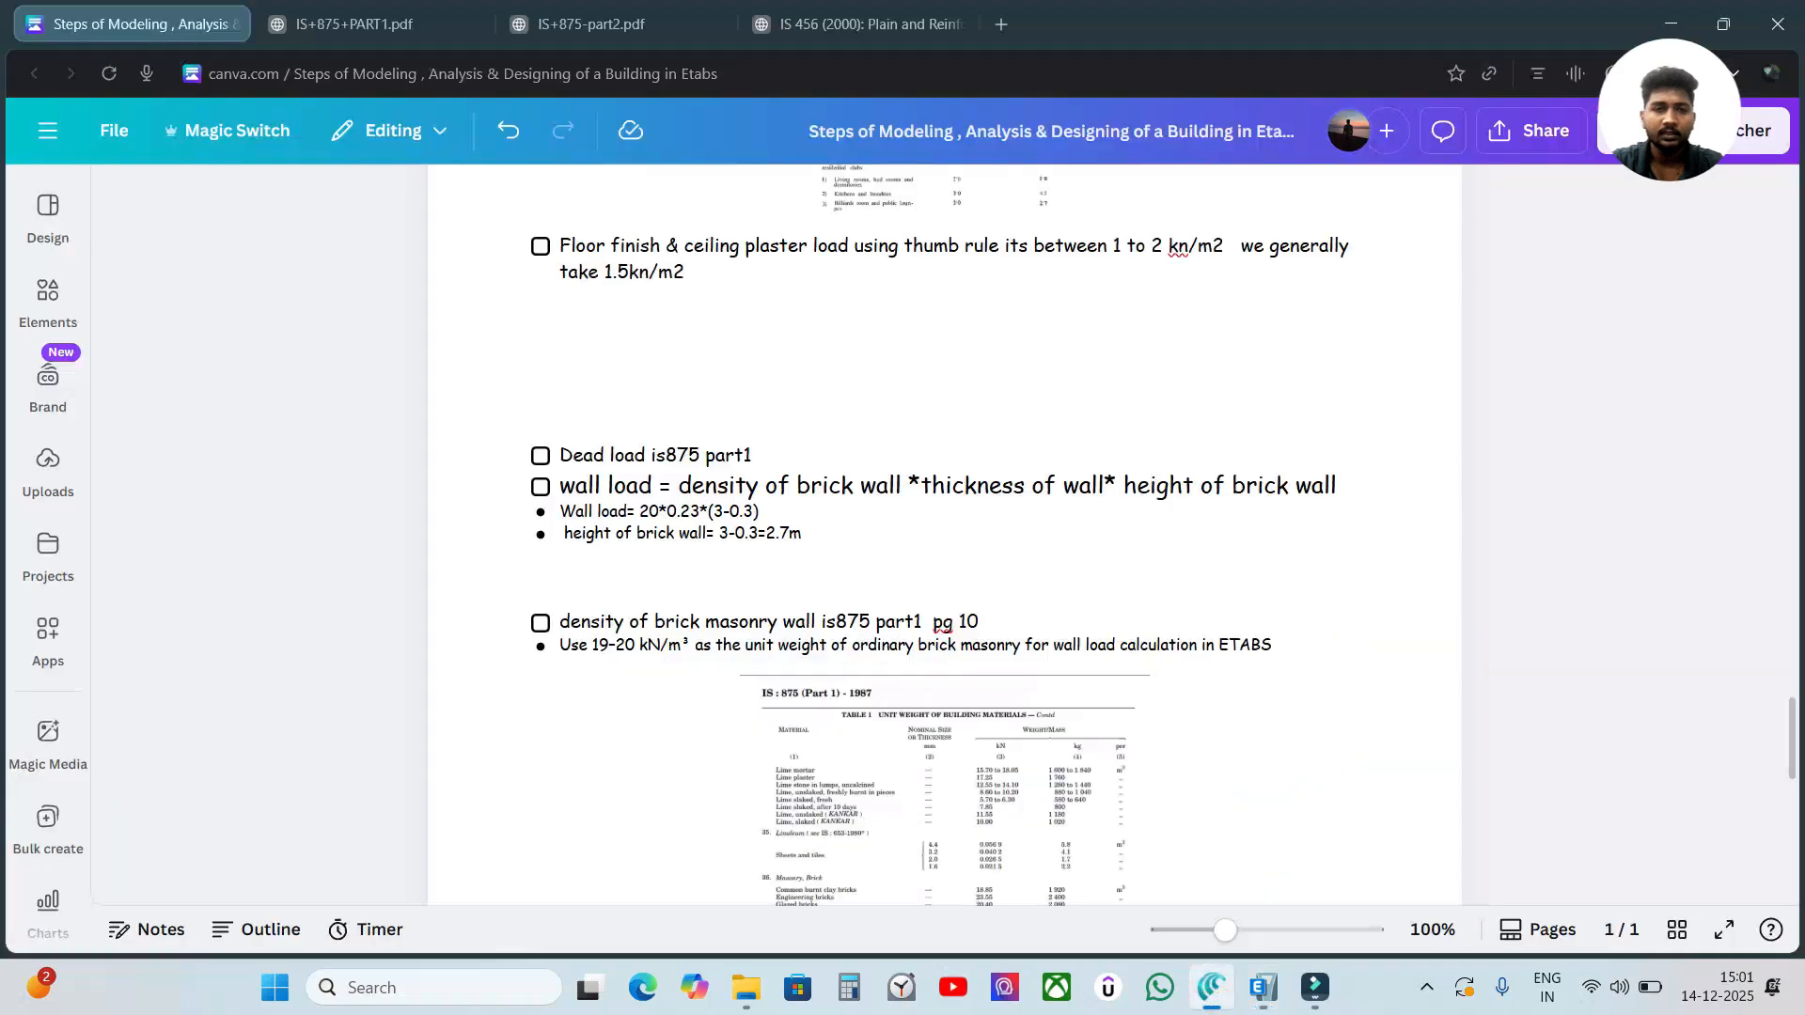
{"action": "left_click_drag", "start_coordinate": [560, 510], "coordinate": [758, 511]}
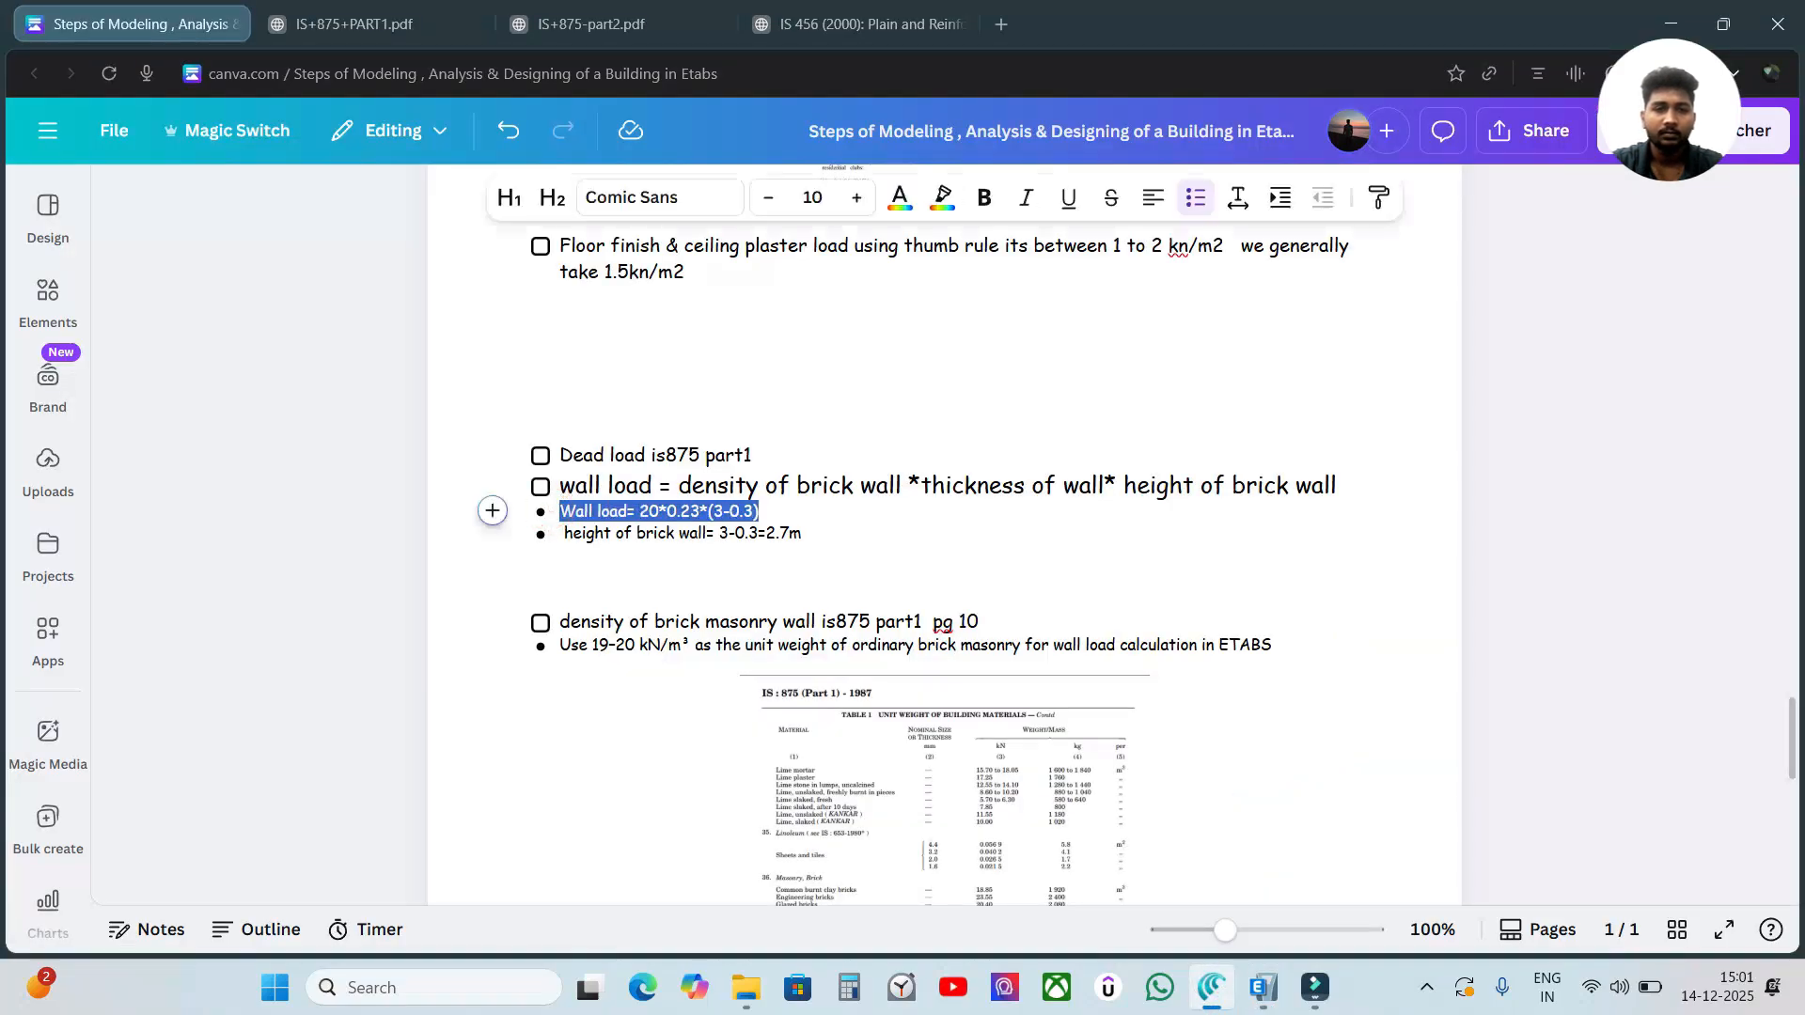
{"action": "left_click", "coordinate": [857, 197]}
{"action": "left_click", "coordinate": [856, 197]}
{"action": "left_click", "coordinate": [857, 198]}
{"action": "left_click", "coordinate": [856, 198]}
{"action": "left_click", "coordinate": [856, 198]}
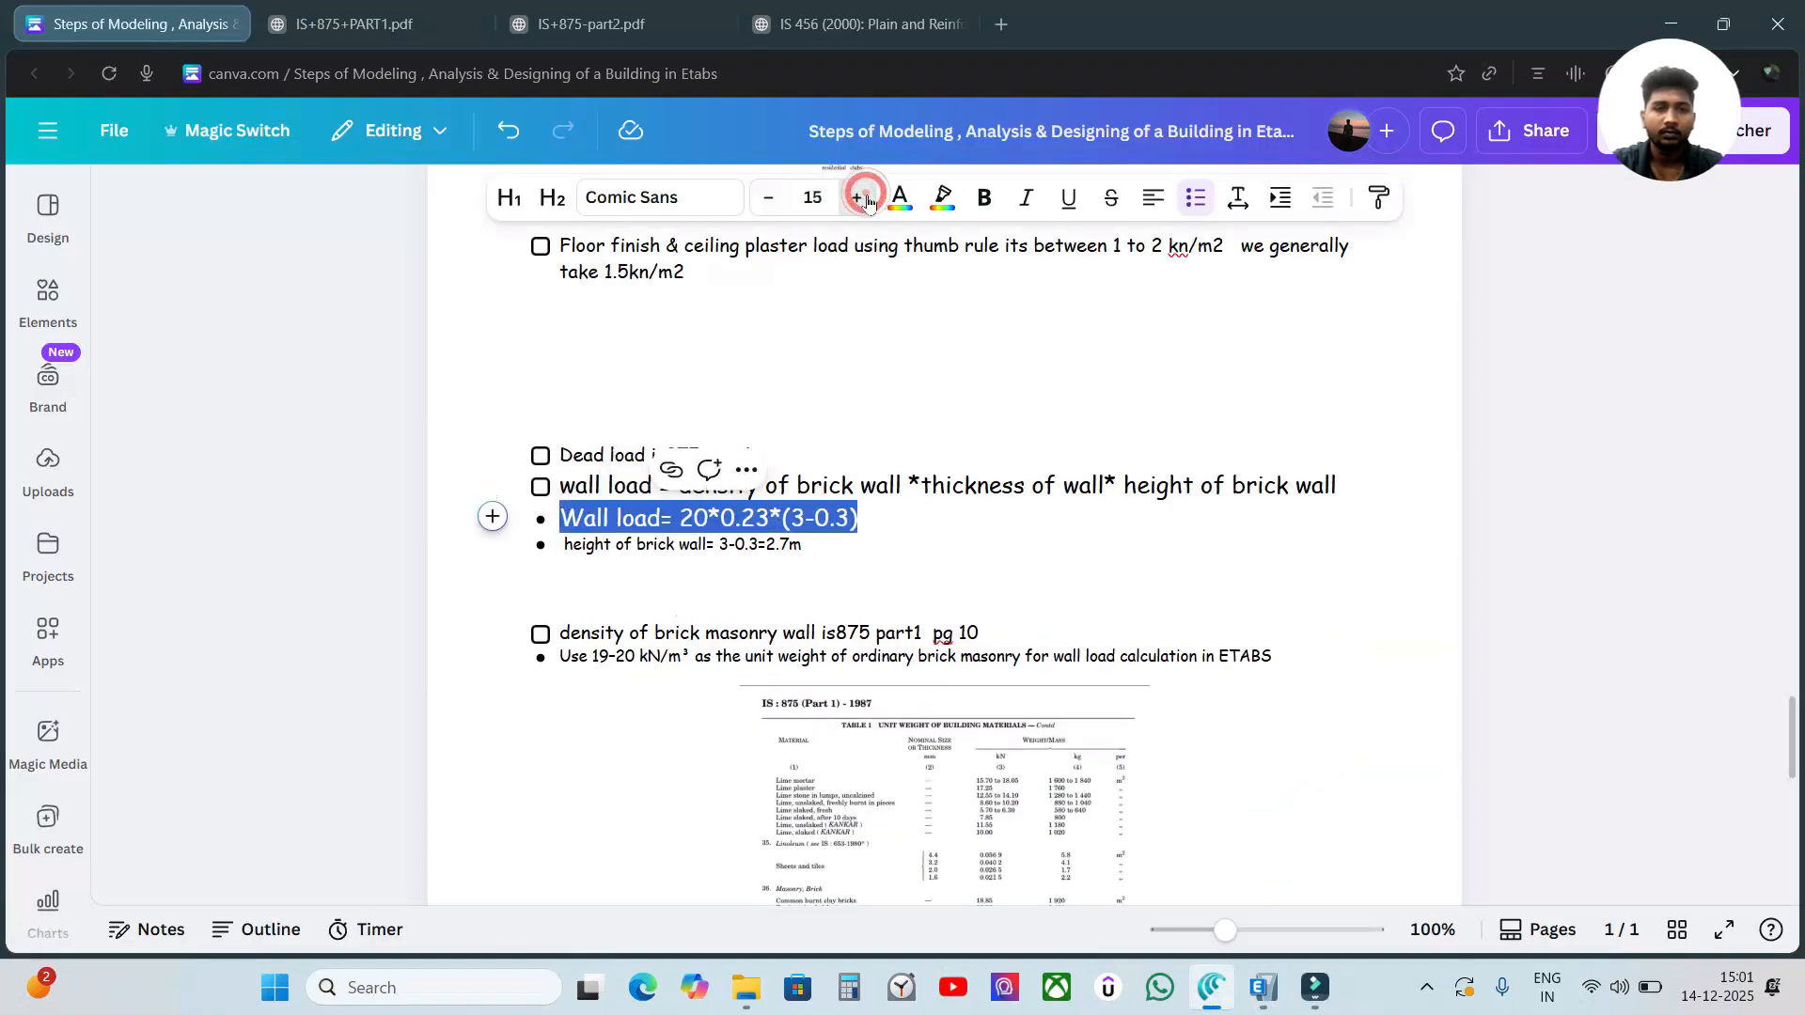
{"action": "left_click", "coordinate": [1362, 554]}
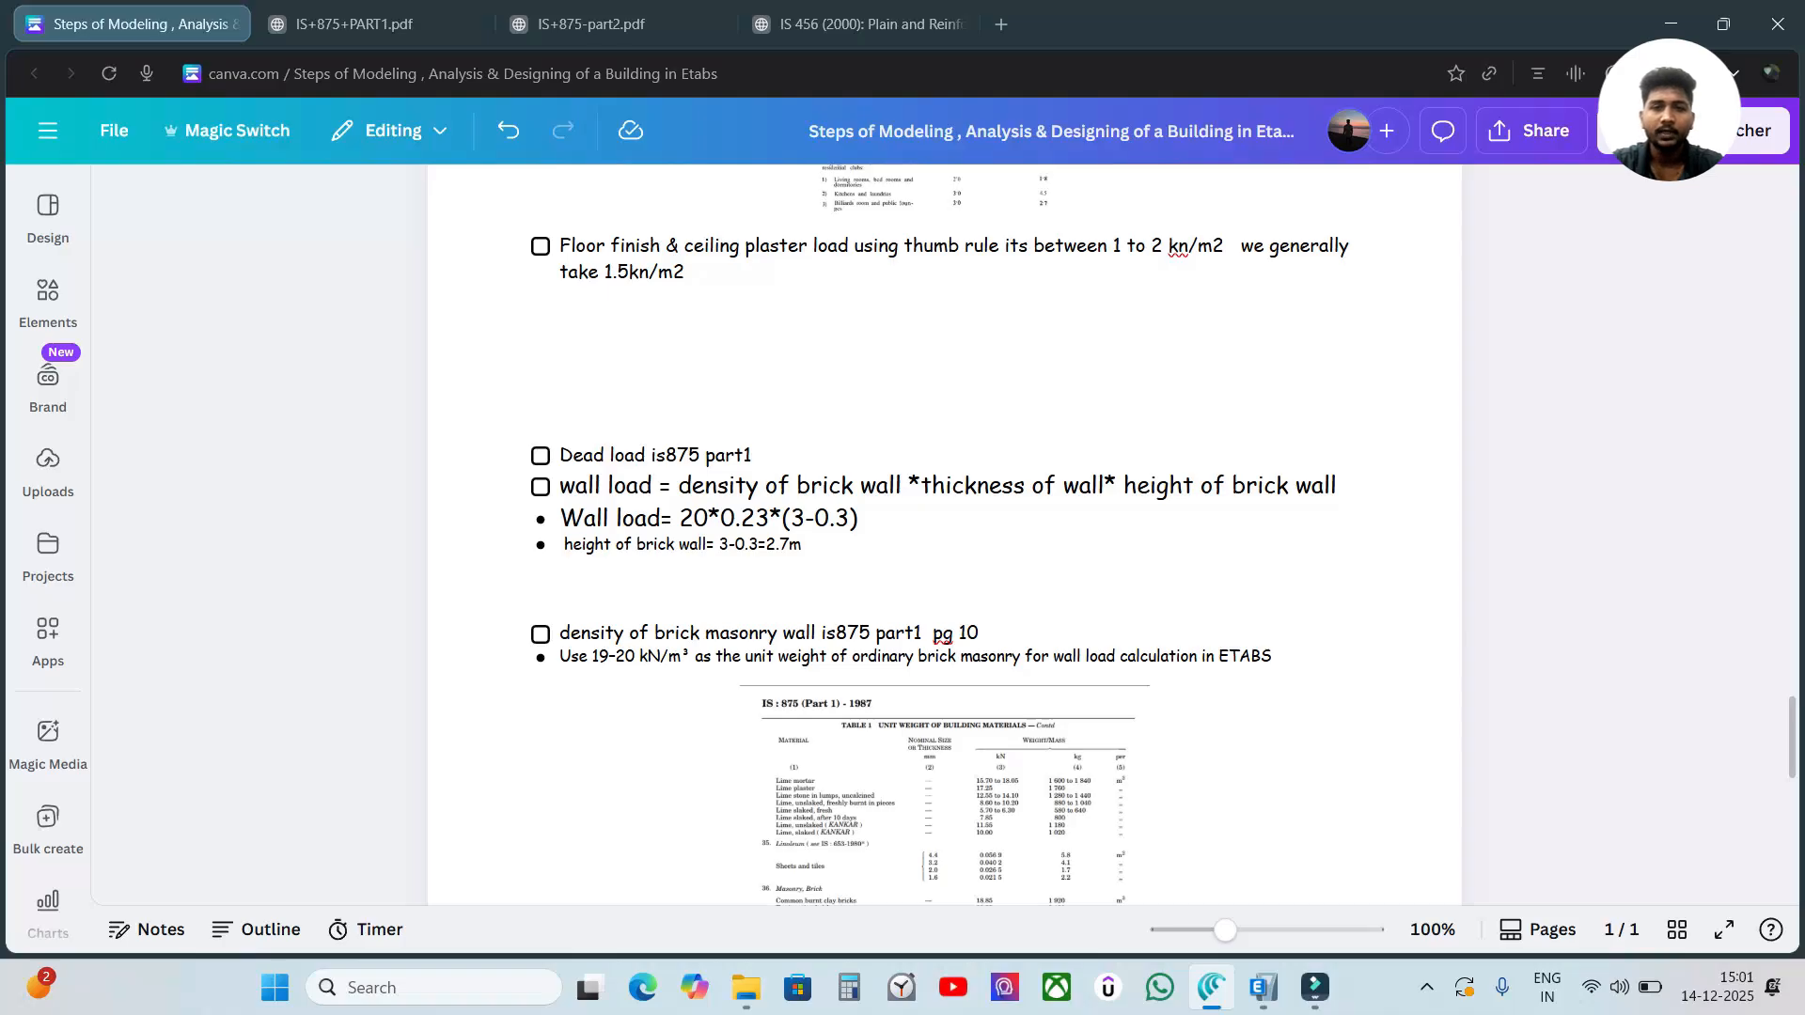
Review the brick wall height line and the 20*0.23 product in the wall load notes by highlighting each.
{"action": "left_click", "coordinate": [1560, 515]}
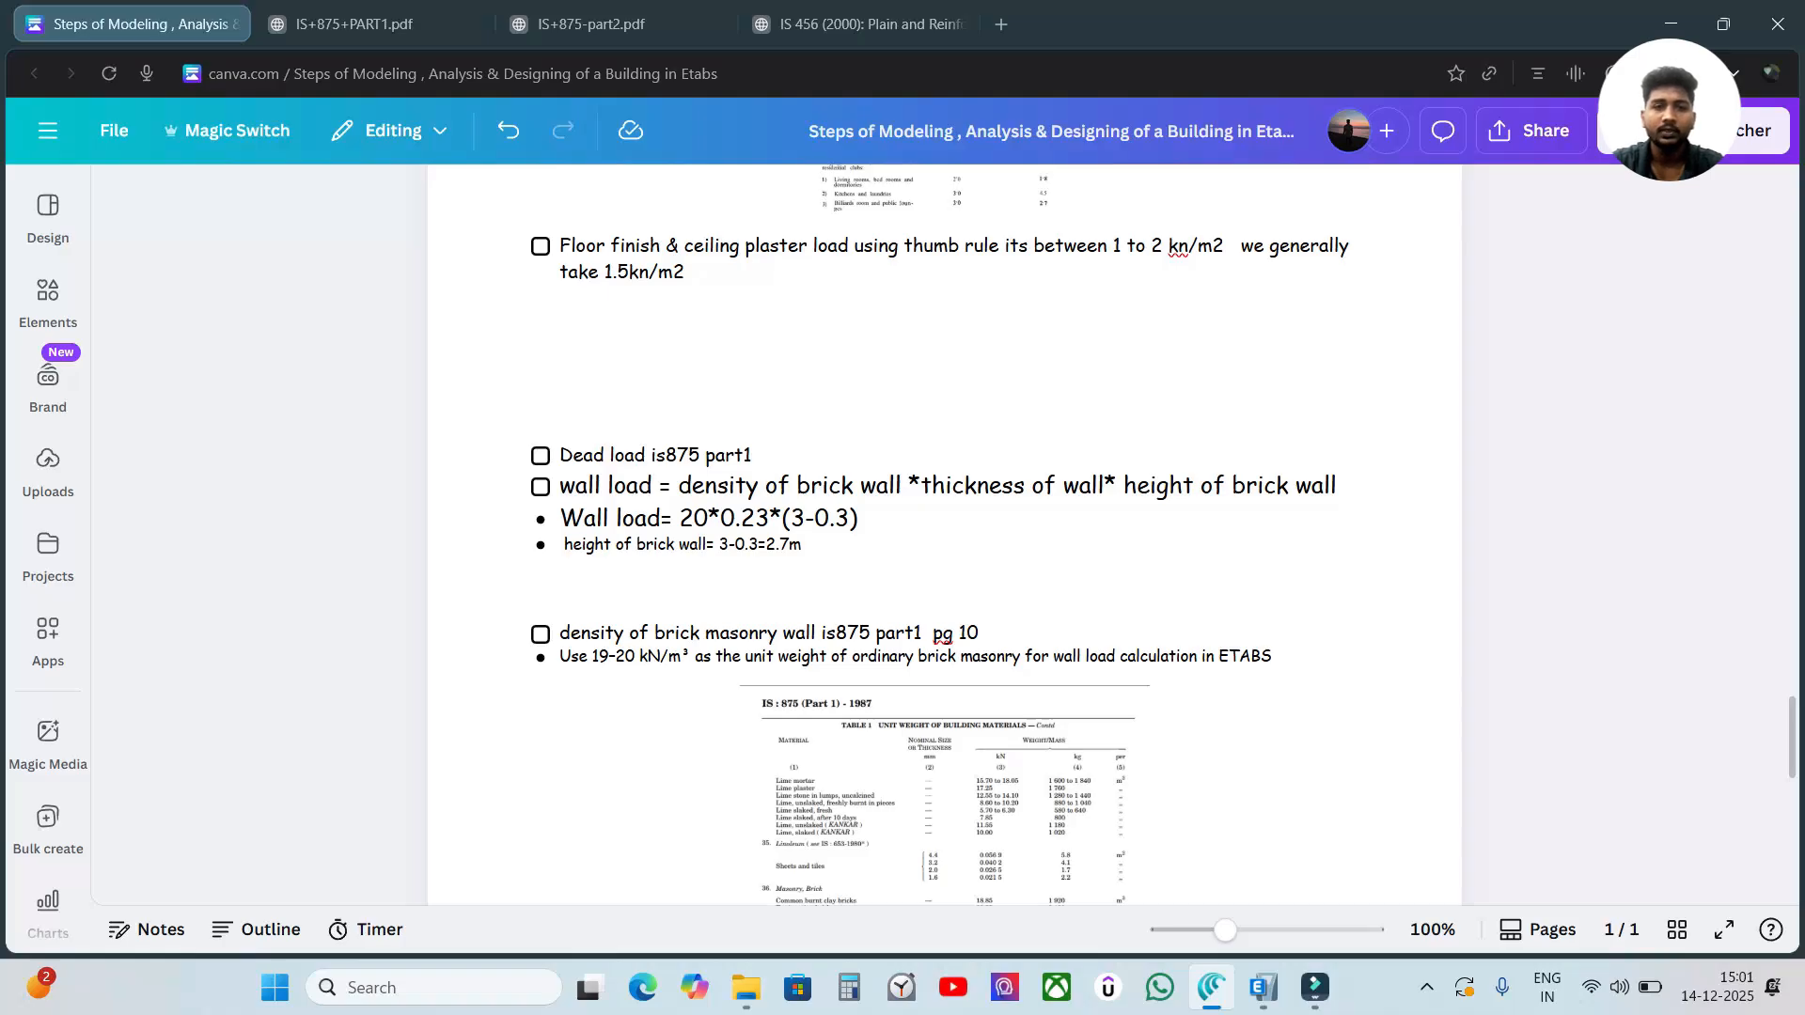
{"action": "left_click", "coordinate": [1504, 506]}
{"action": "left_click_drag", "start_coordinate": [548, 548], "coordinate": [791, 548]}
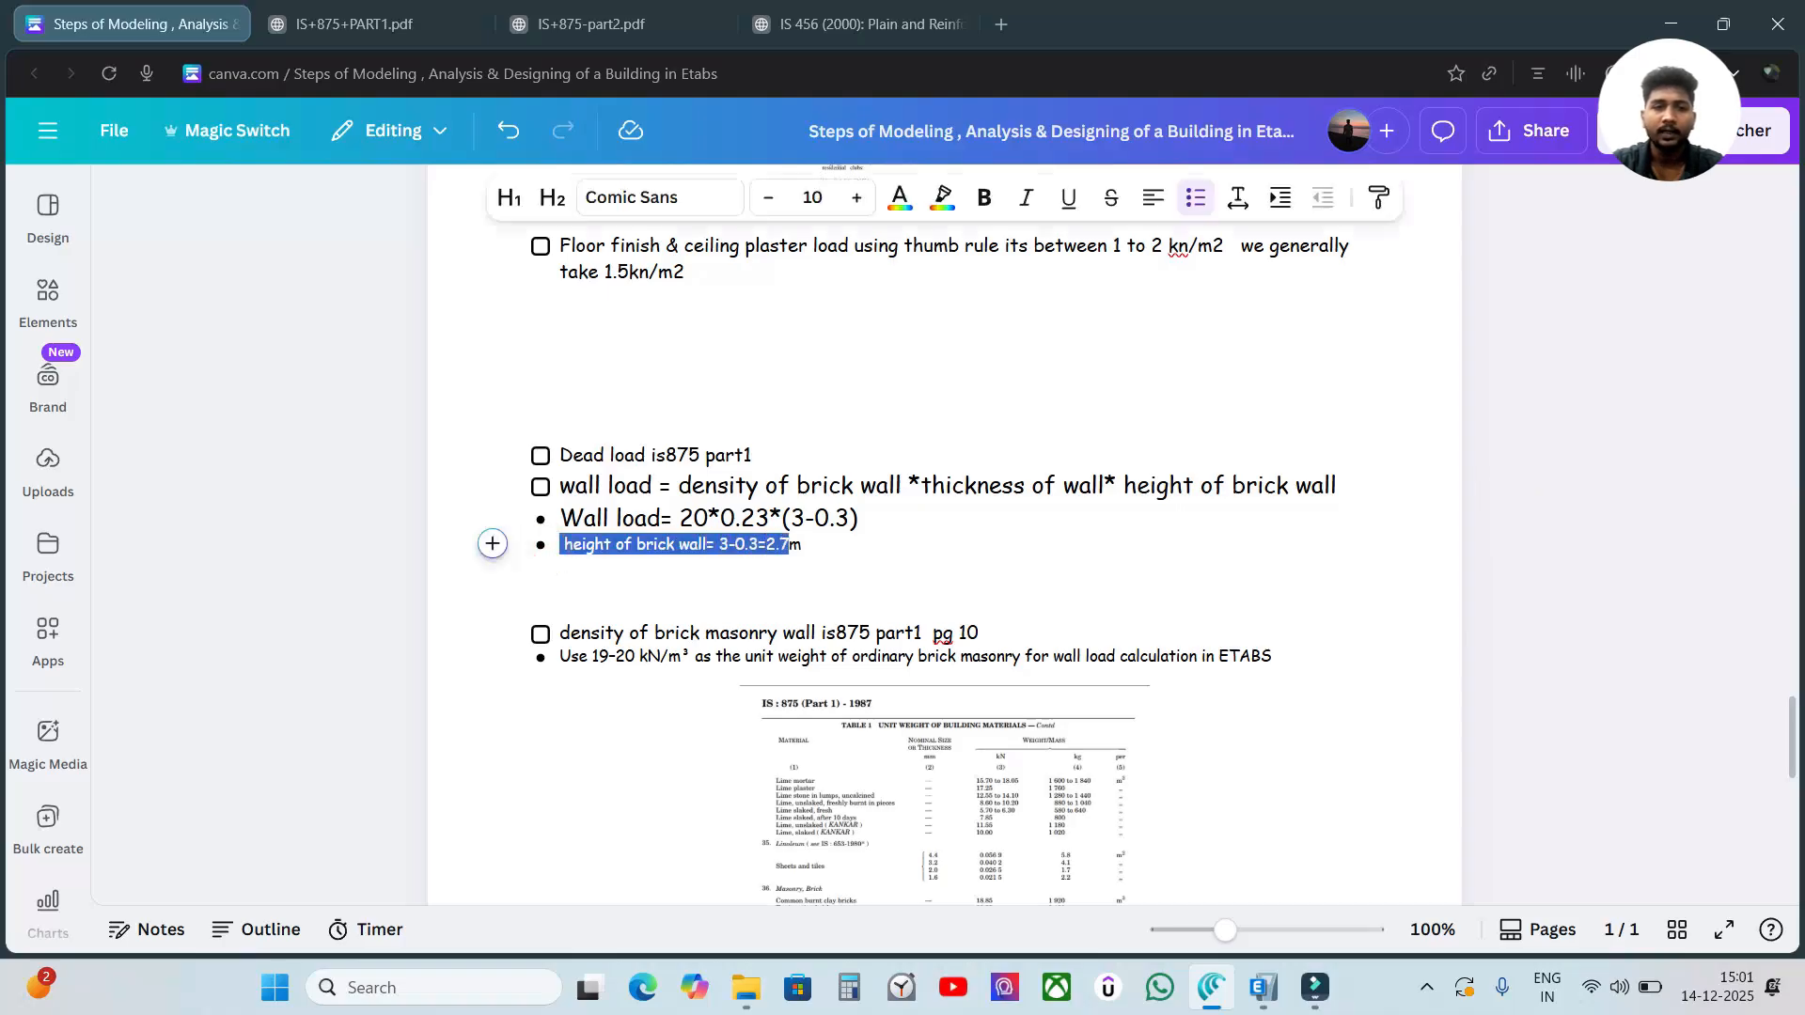
{"action": "left_click", "coordinate": [1536, 544]}
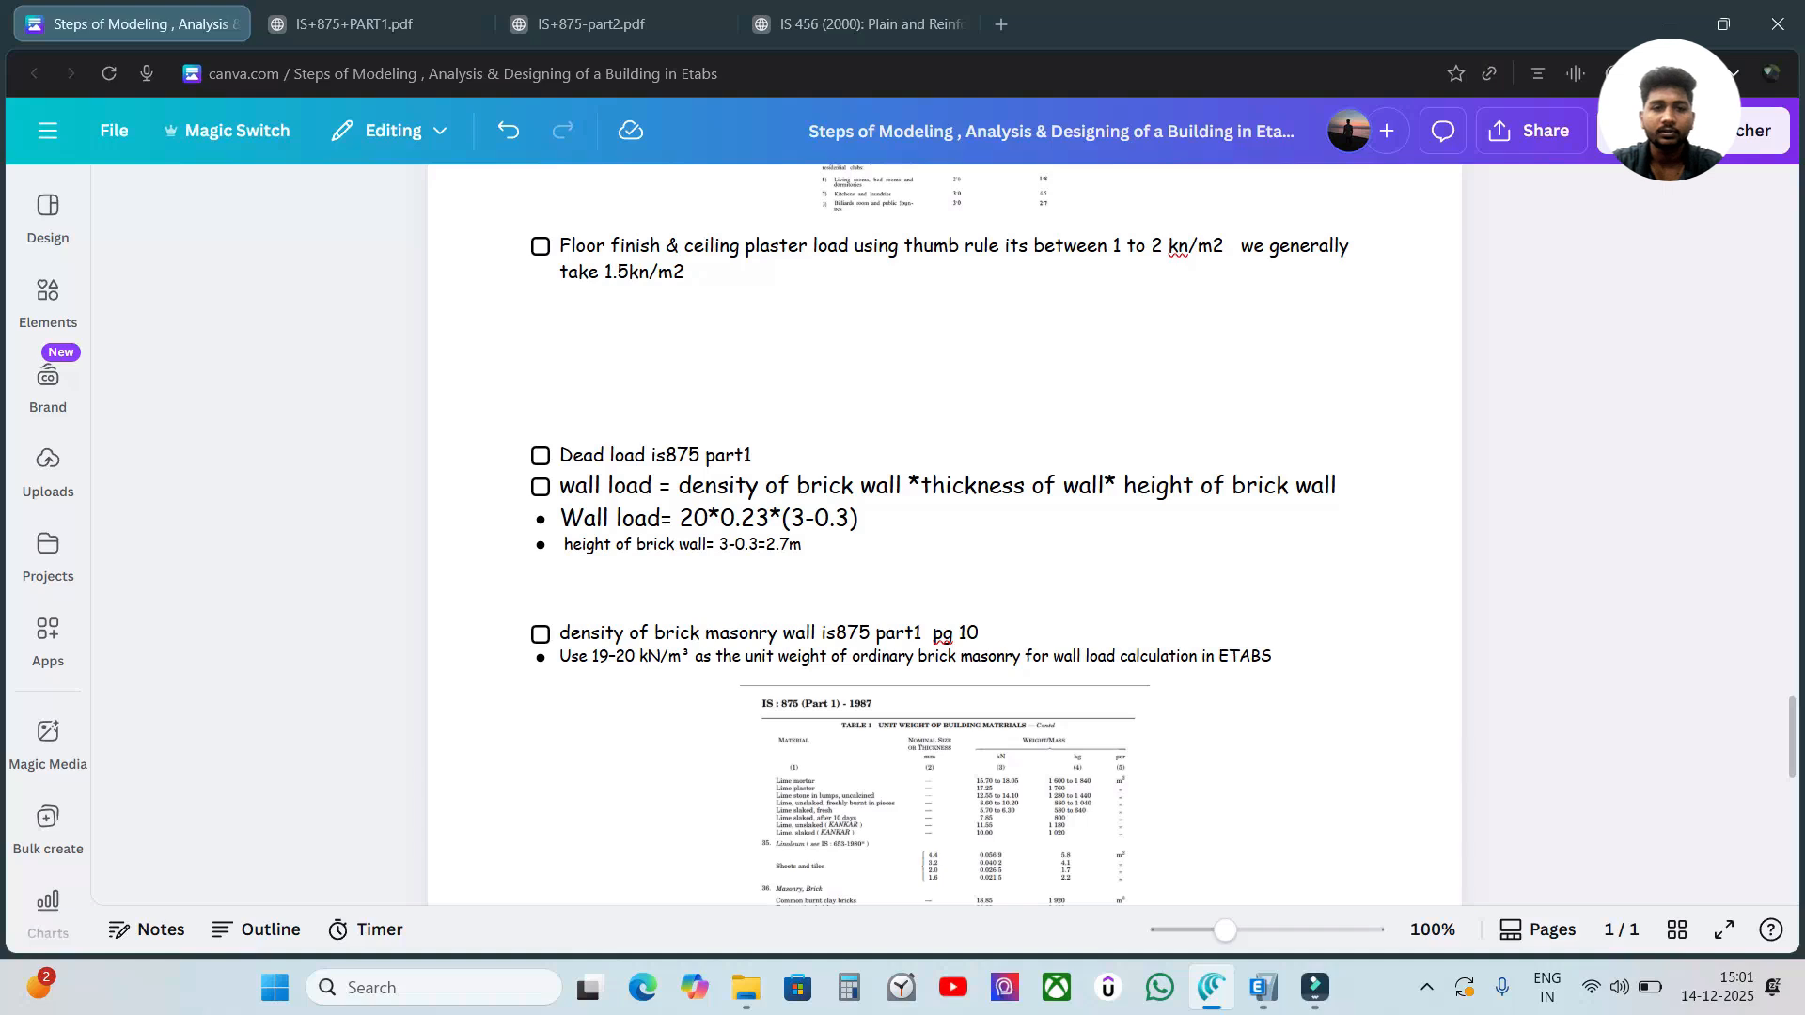
{"action": "left_click_drag", "start_coordinate": [680, 518], "coordinate": [783, 519]}
{"action": "left_click", "coordinate": [1671, 551]}
Calculate the wall load as 20 × 0.23 × 2.7 in Calculator, and close it.
{"action": "left_click", "coordinate": [849, 987]}
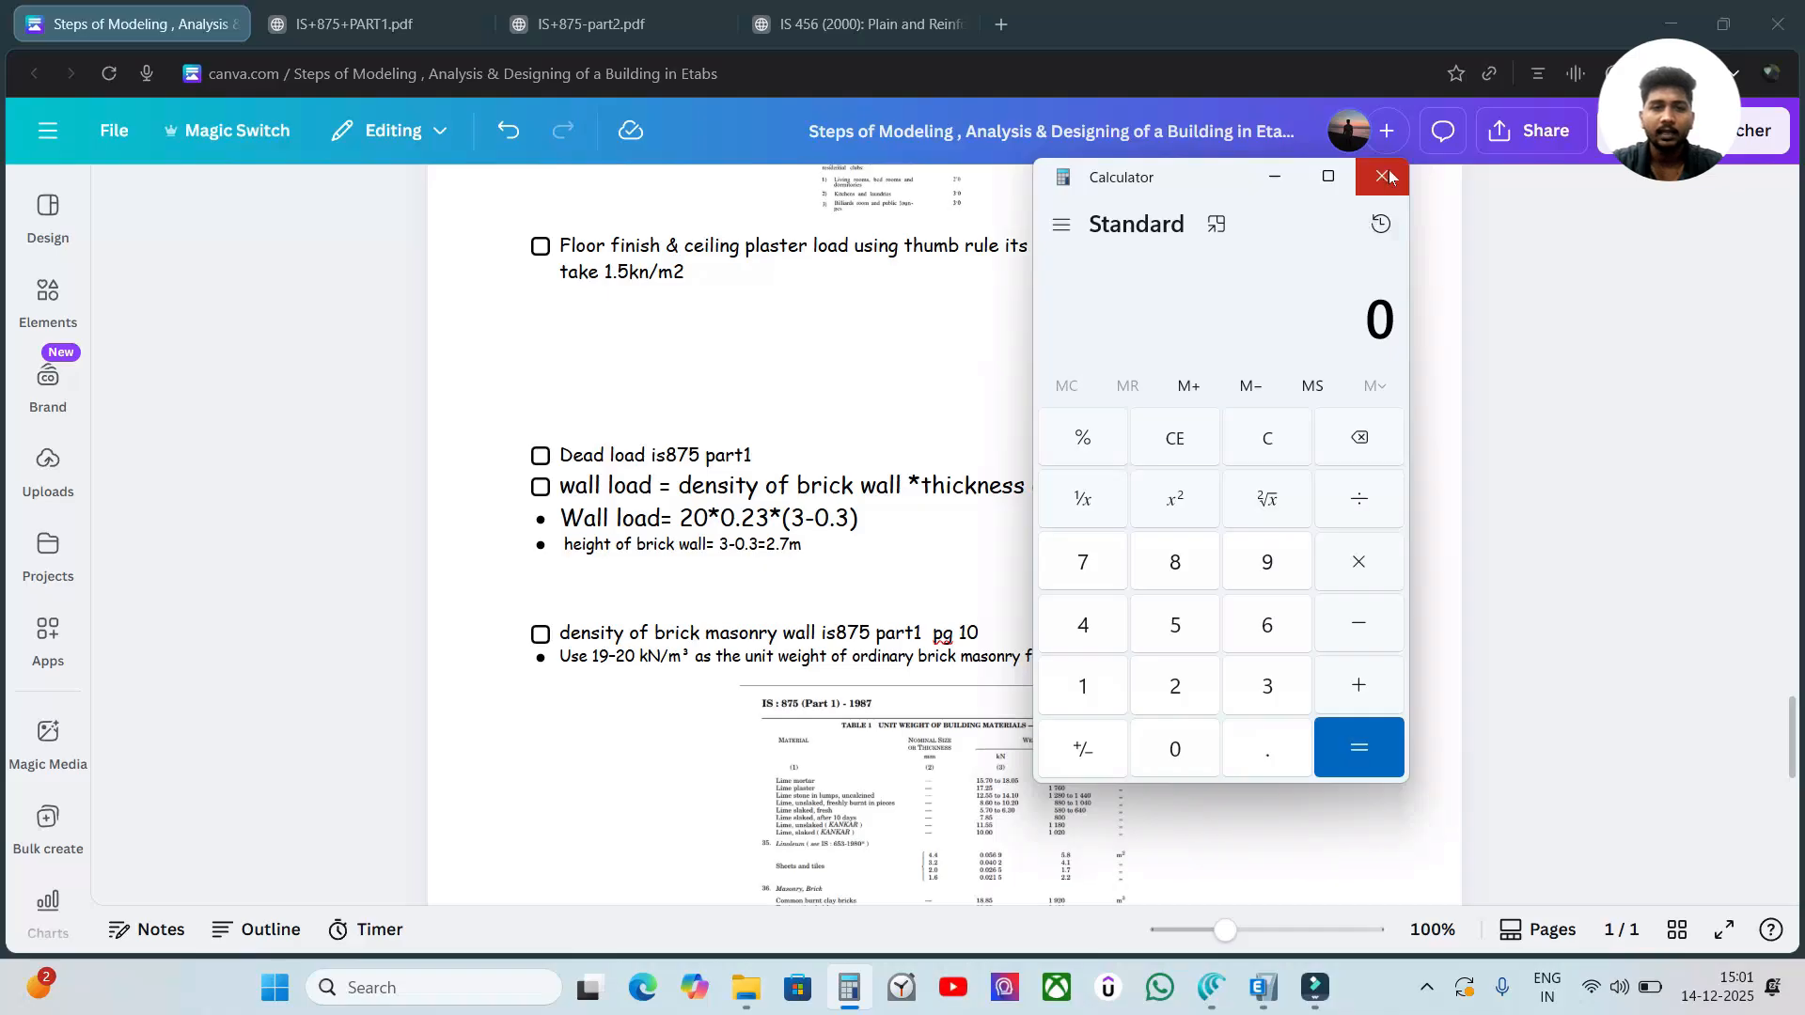
{"action": "left_click", "coordinate": [1175, 693]}
{"action": "left_click", "coordinate": [1175, 744]}
{"action": "left_click", "coordinate": [1359, 562]}
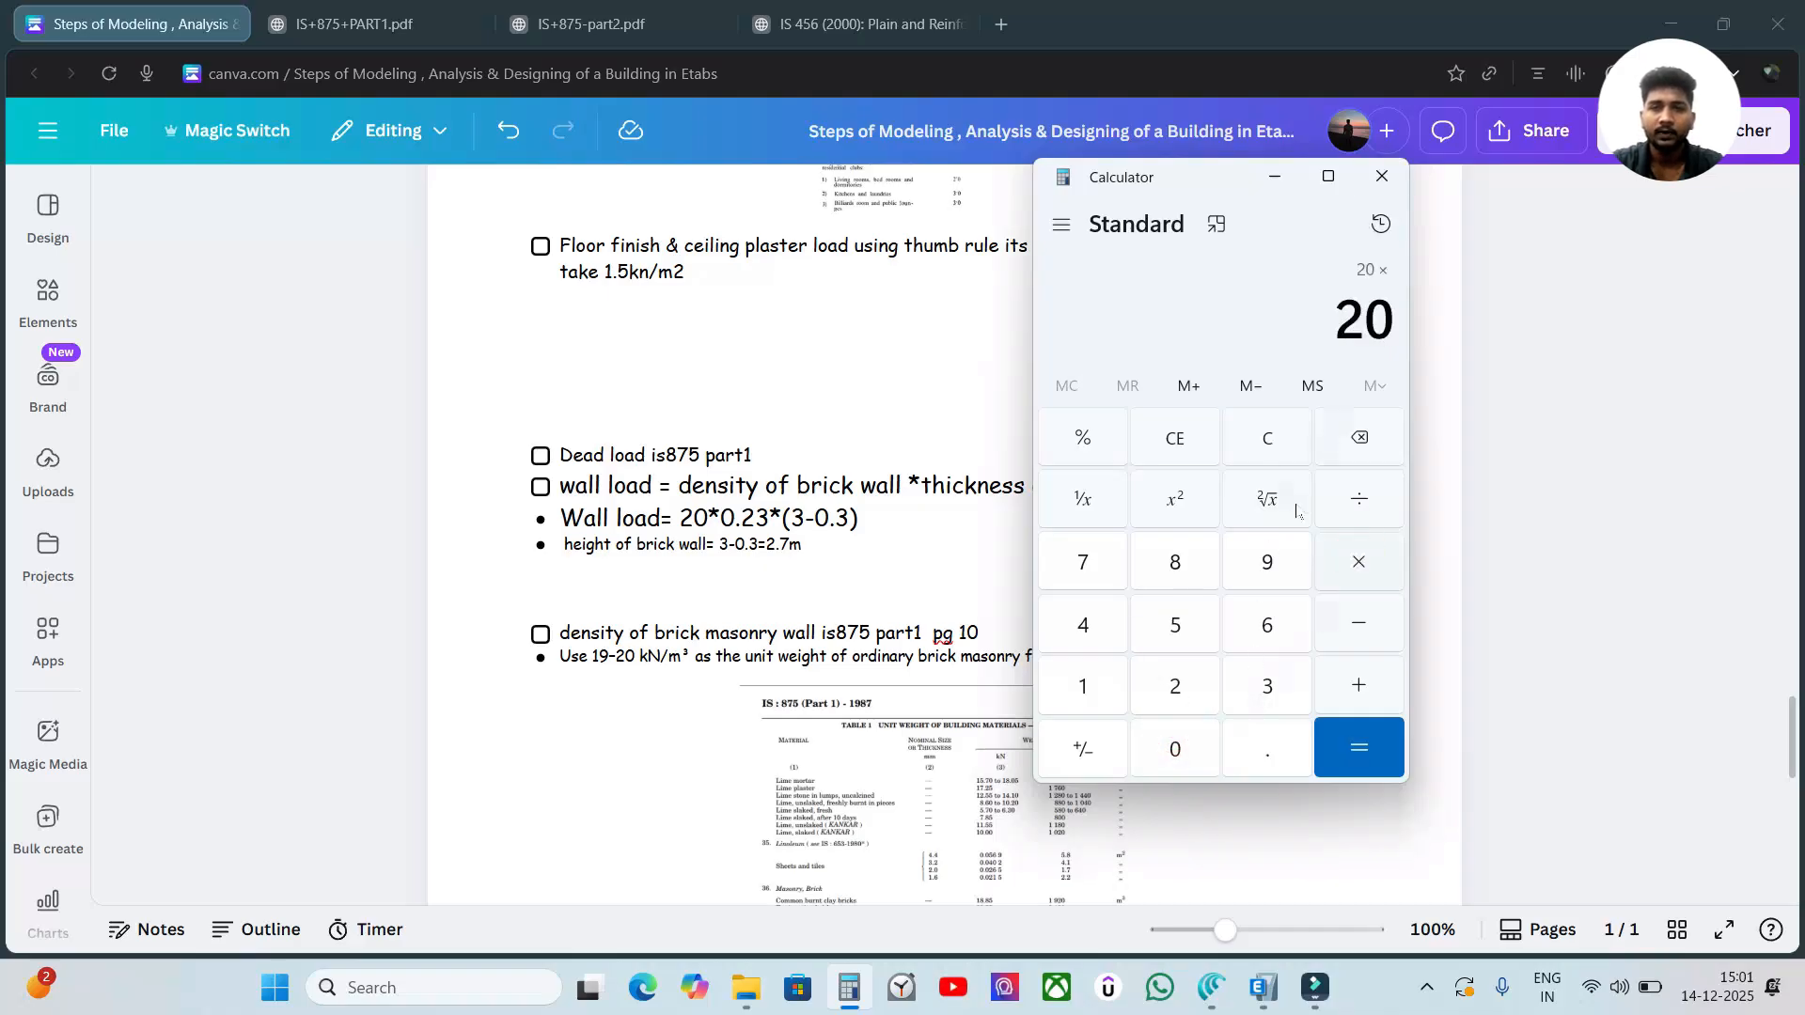
{"action": "left_click", "coordinate": [1175, 748]}
{"action": "left_click", "coordinate": [1267, 748]}
{"action": "left_click", "coordinate": [1175, 686]}
{"action": "left_click", "coordinate": [1268, 686]}
{"action": "left_click", "coordinate": [1359, 562]}
{"action": "left_click", "coordinate": [1175, 685]}
{"action": "left_click", "coordinate": [1267, 749]}
{"action": "left_click", "coordinate": [1082, 562]}
{"action": "left_click", "coordinate": [1376, 740]}
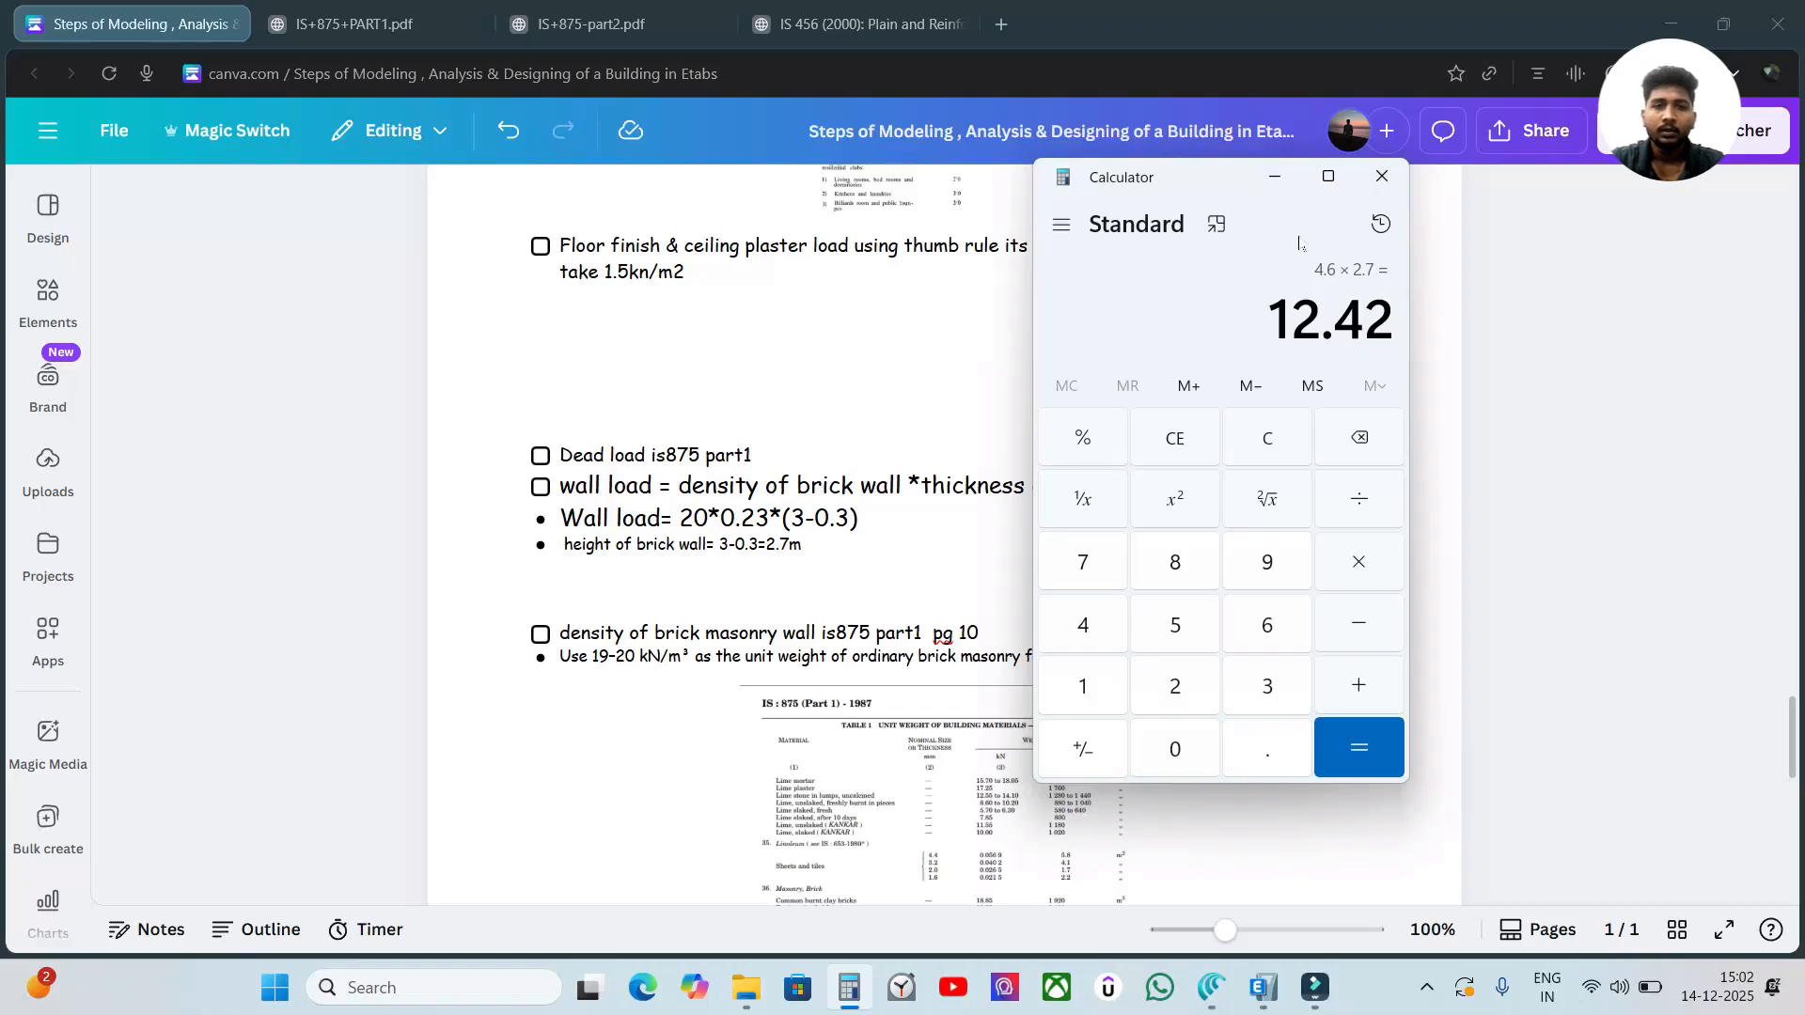
{"action": "left_click", "coordinate": [1382, 175]}
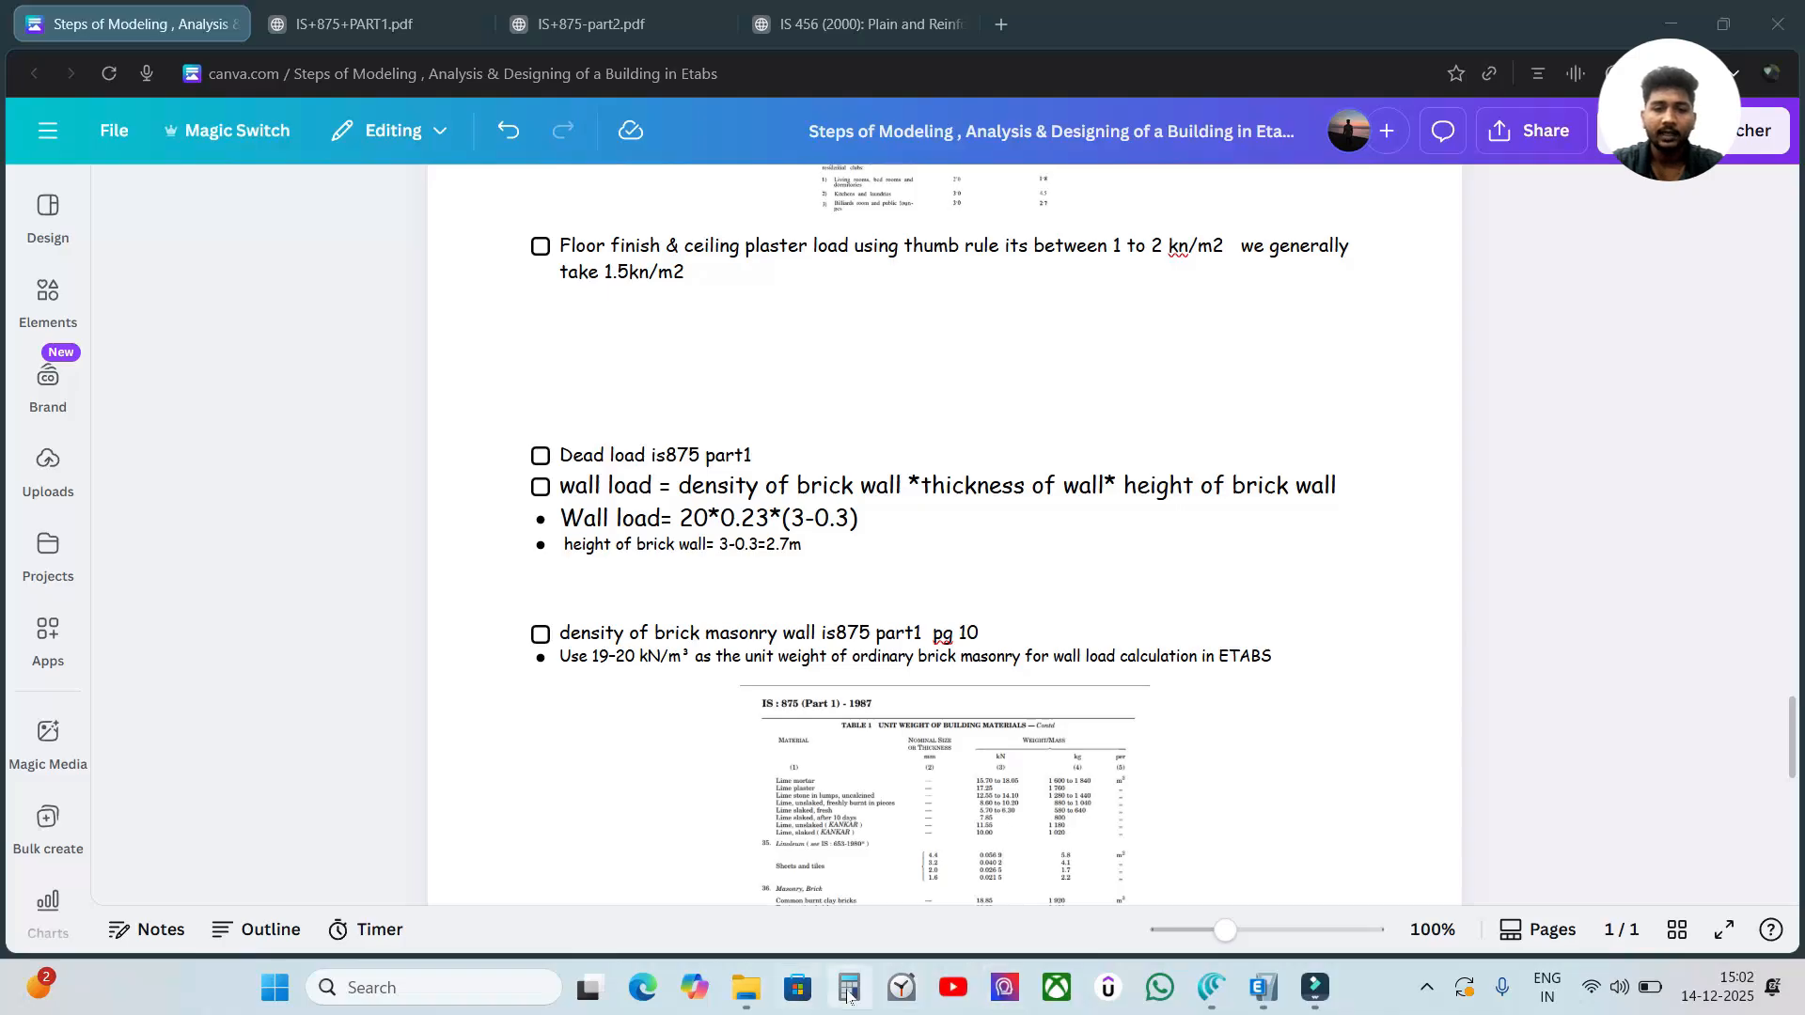
Switch back to ETABS and turn off the extruded display of the 3-D view.
{"action": "mouse_move", "coordinate": [1262, 989]}
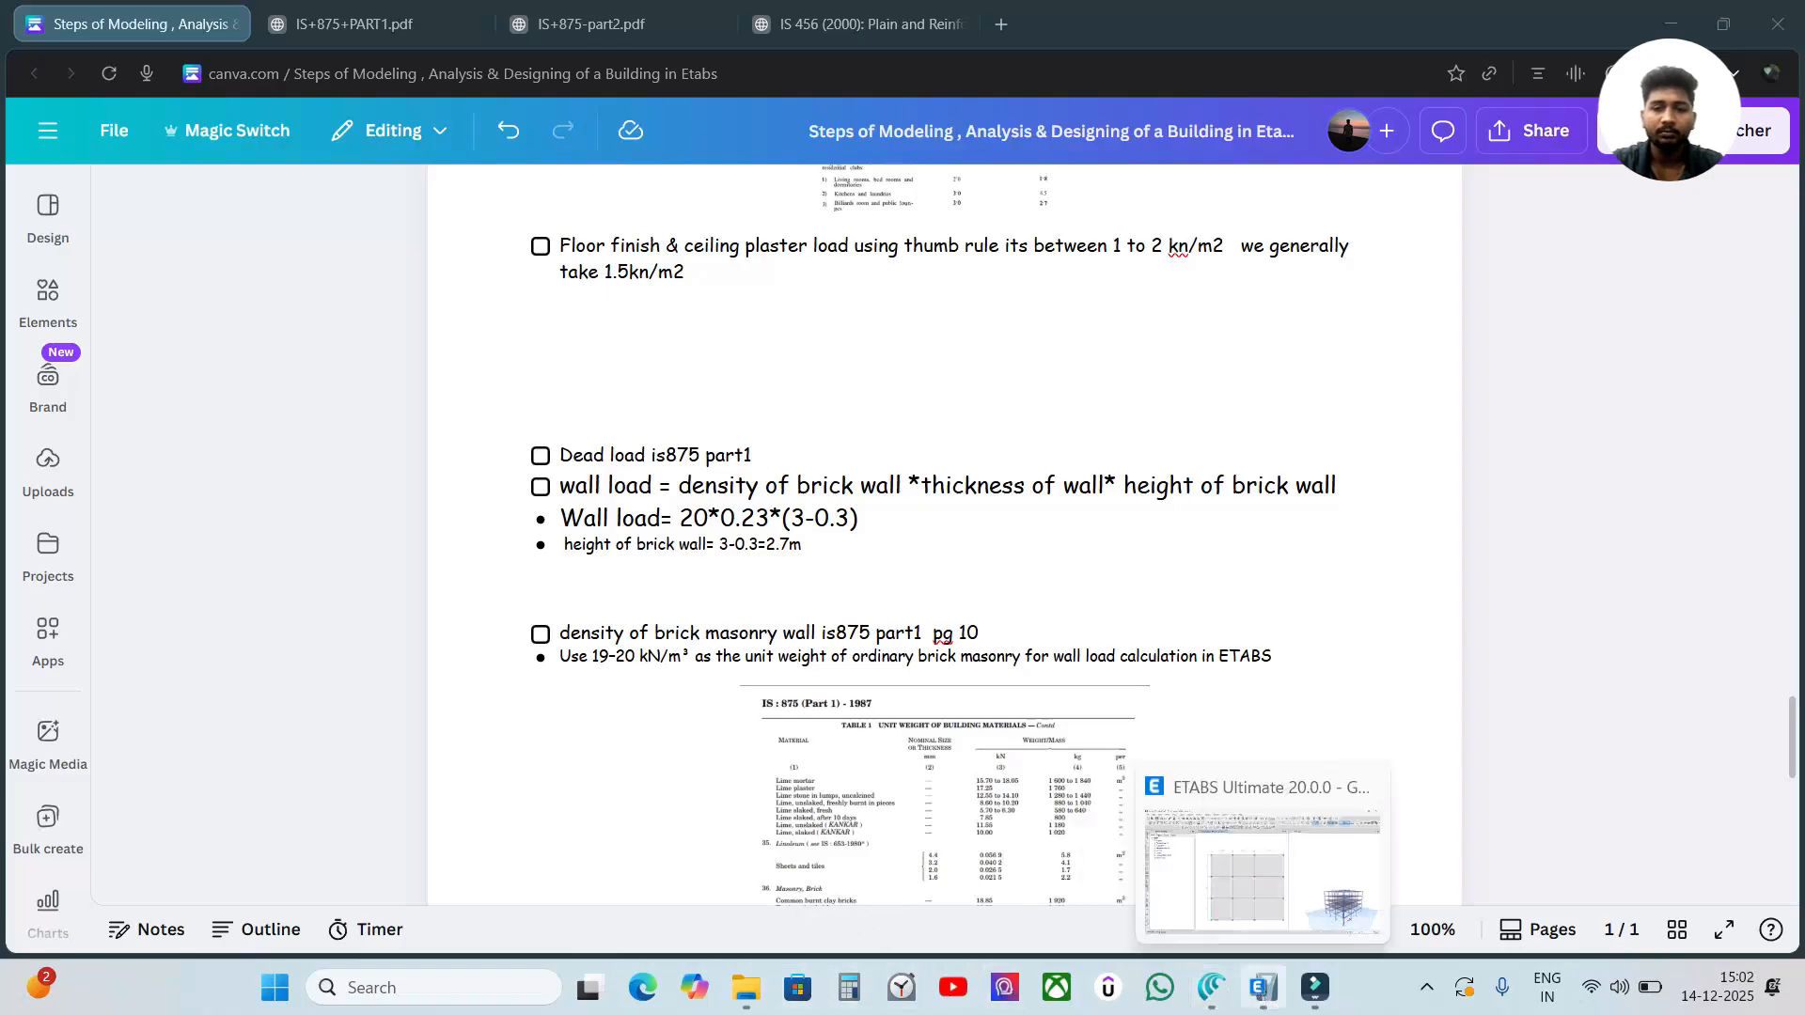
{"action": "left_click", "coordinate": [1295, 882]}
{"action": "left_click", "coordinate": [1369, 555]}
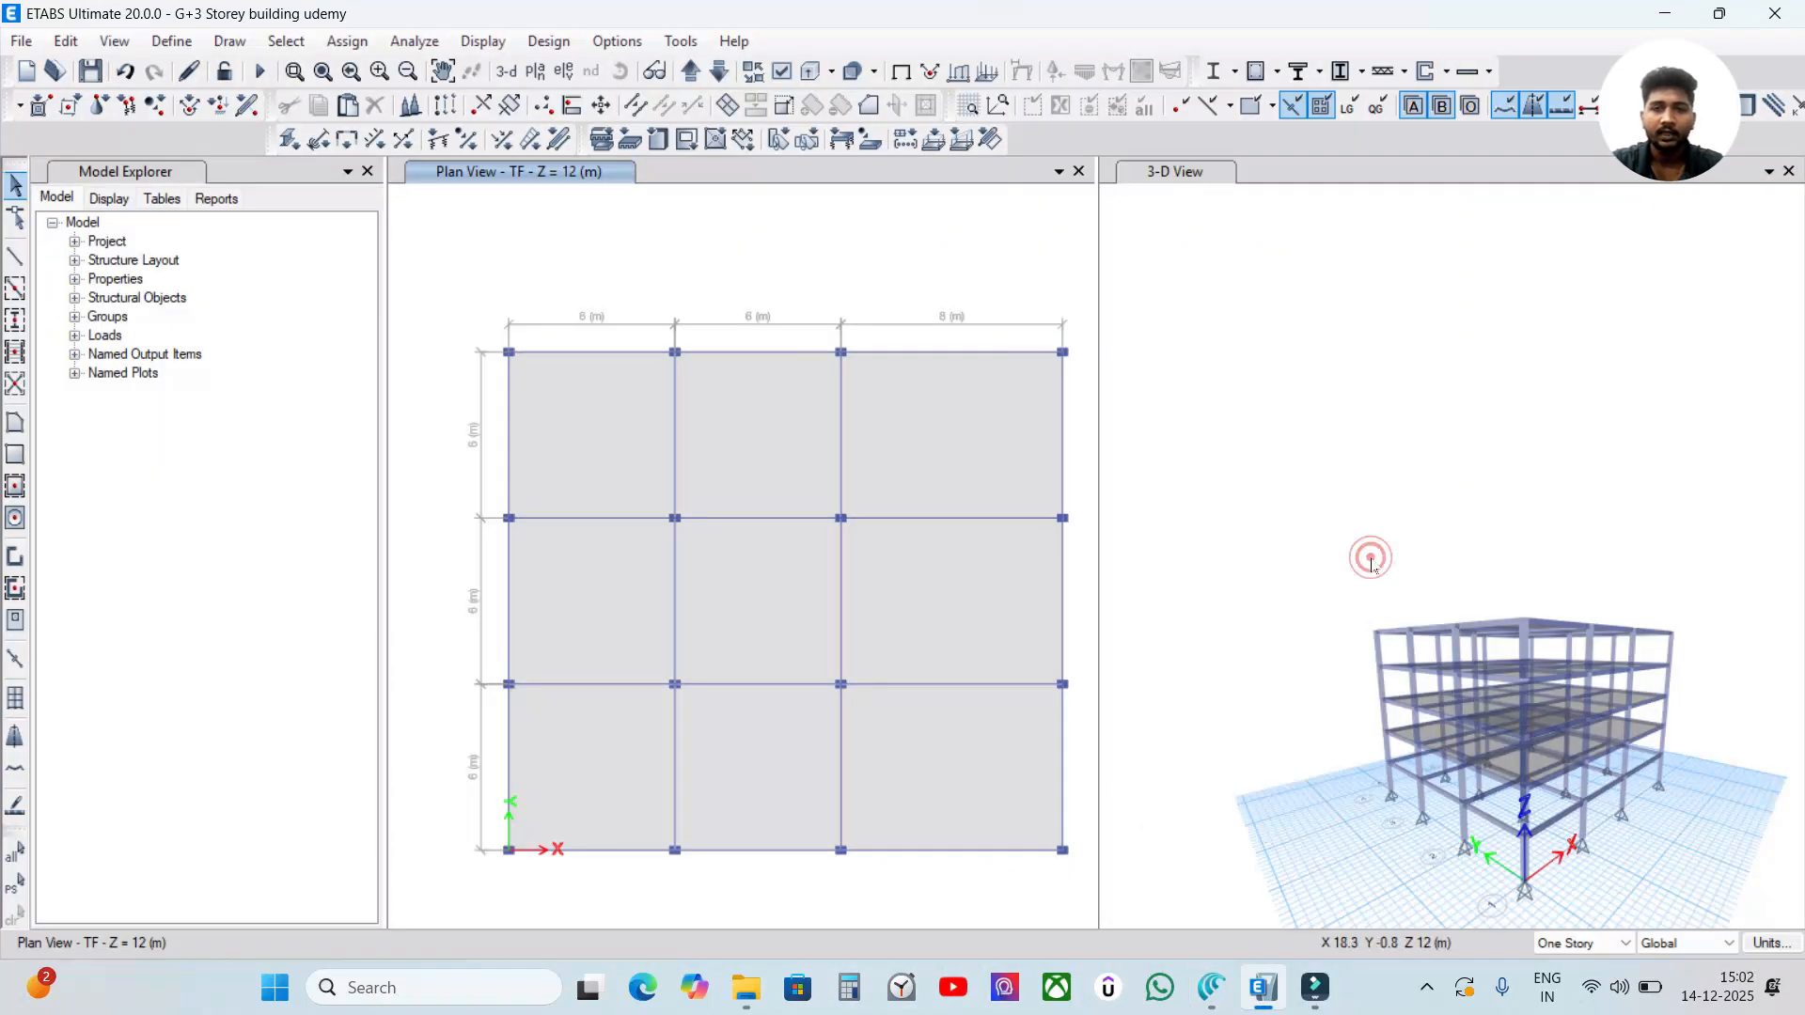
{"action": "left_click", "coordinate": [814, 75]}
{"action": "left_click", "coordinate": [1249, 402]}
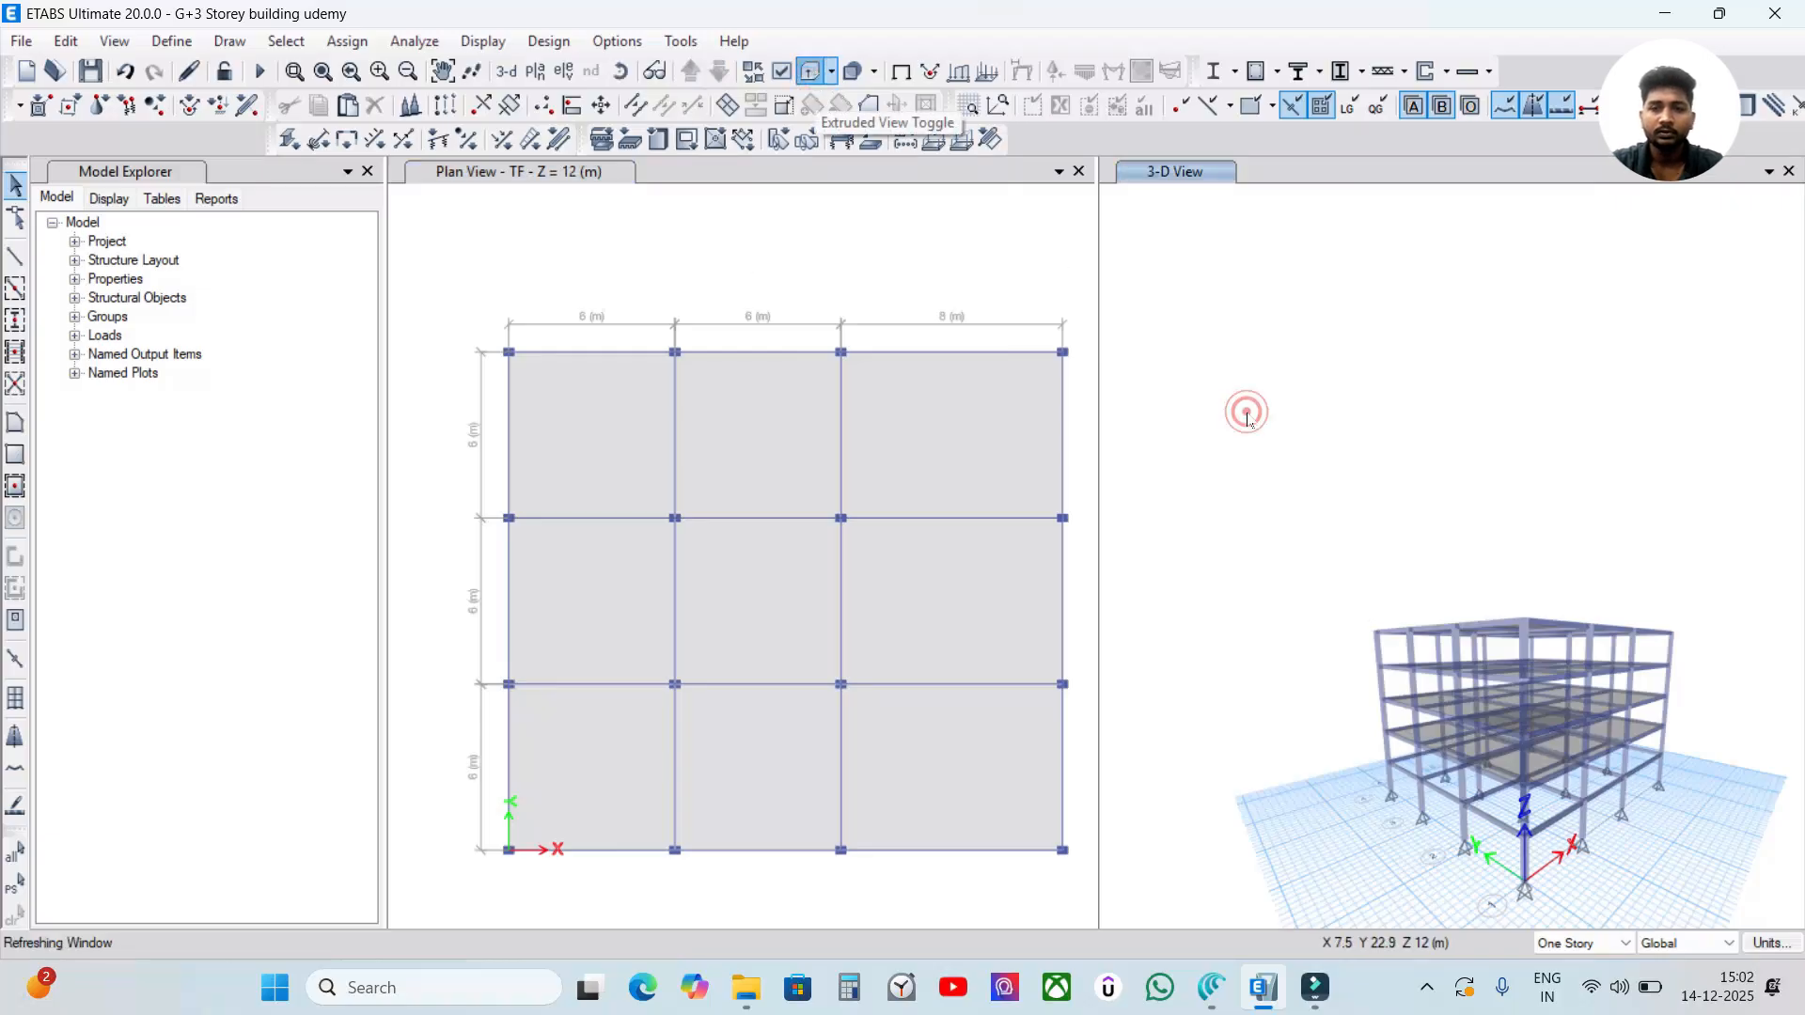
Restore the default 3-D view and select all beams in the model by object type.
{"action": "left_click", "coordinate": [506, 71]}
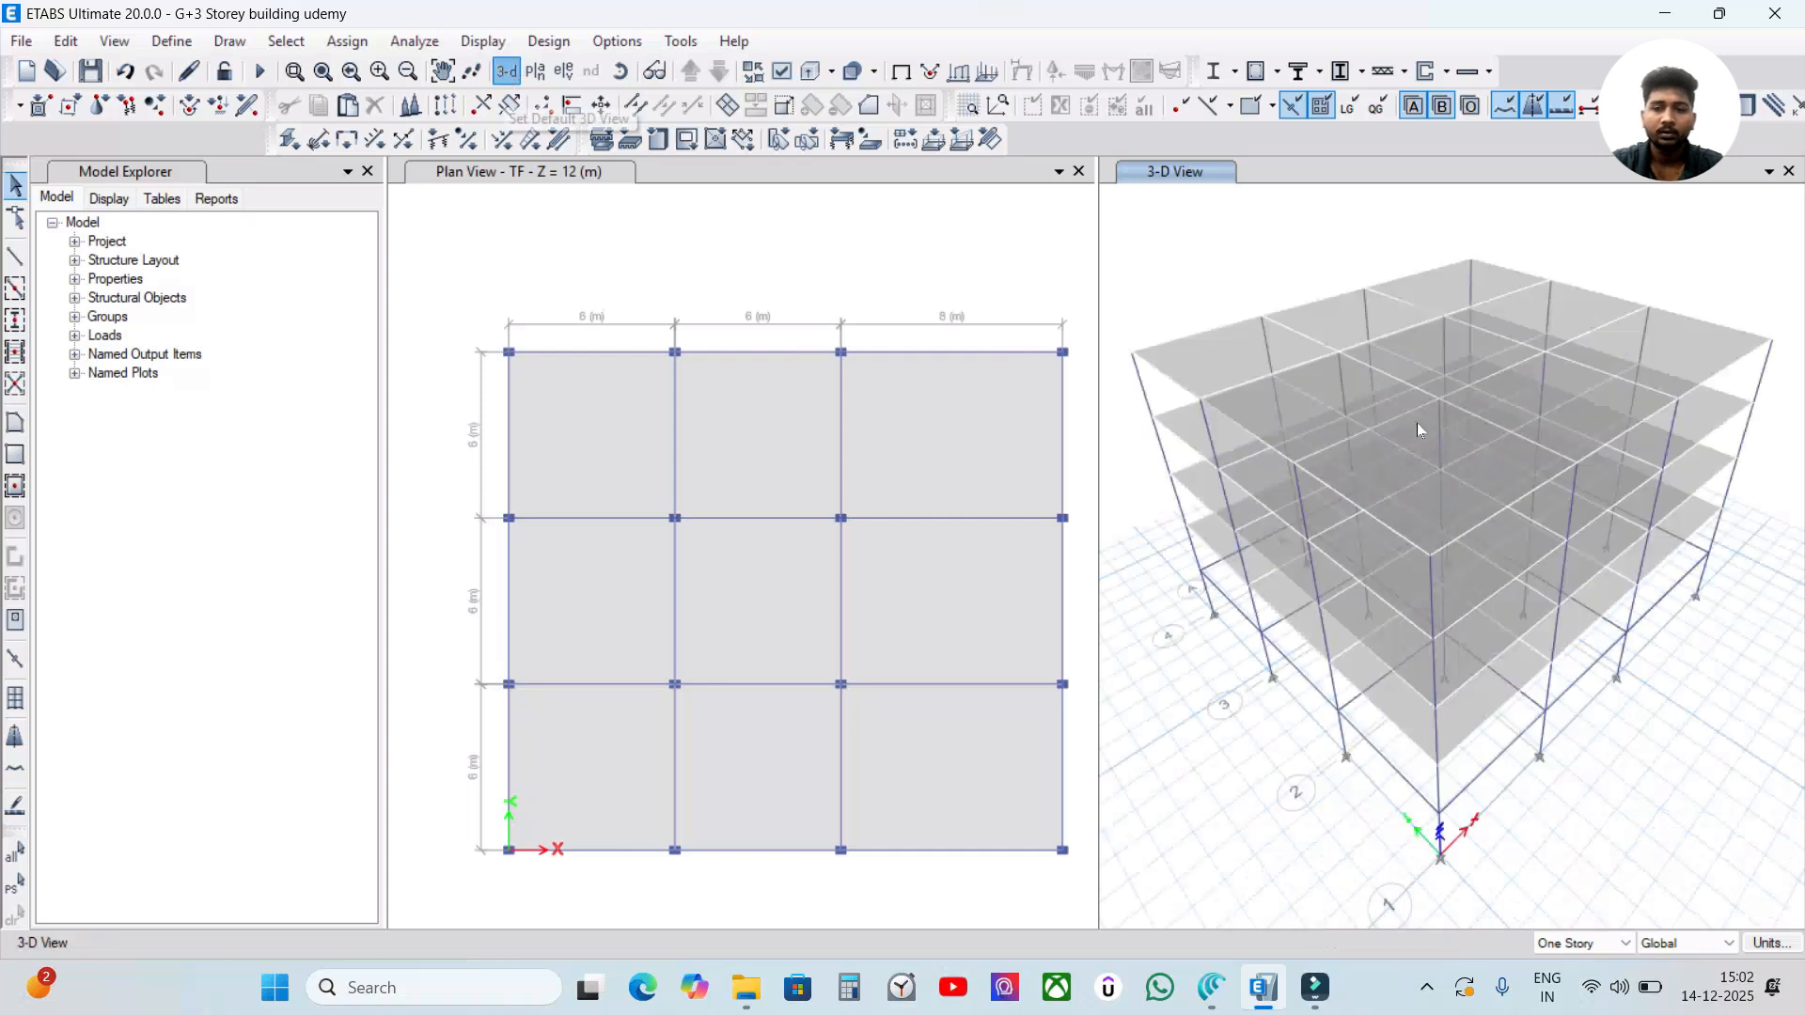
{"action": "left_click", "coordinate": [831, 286]}
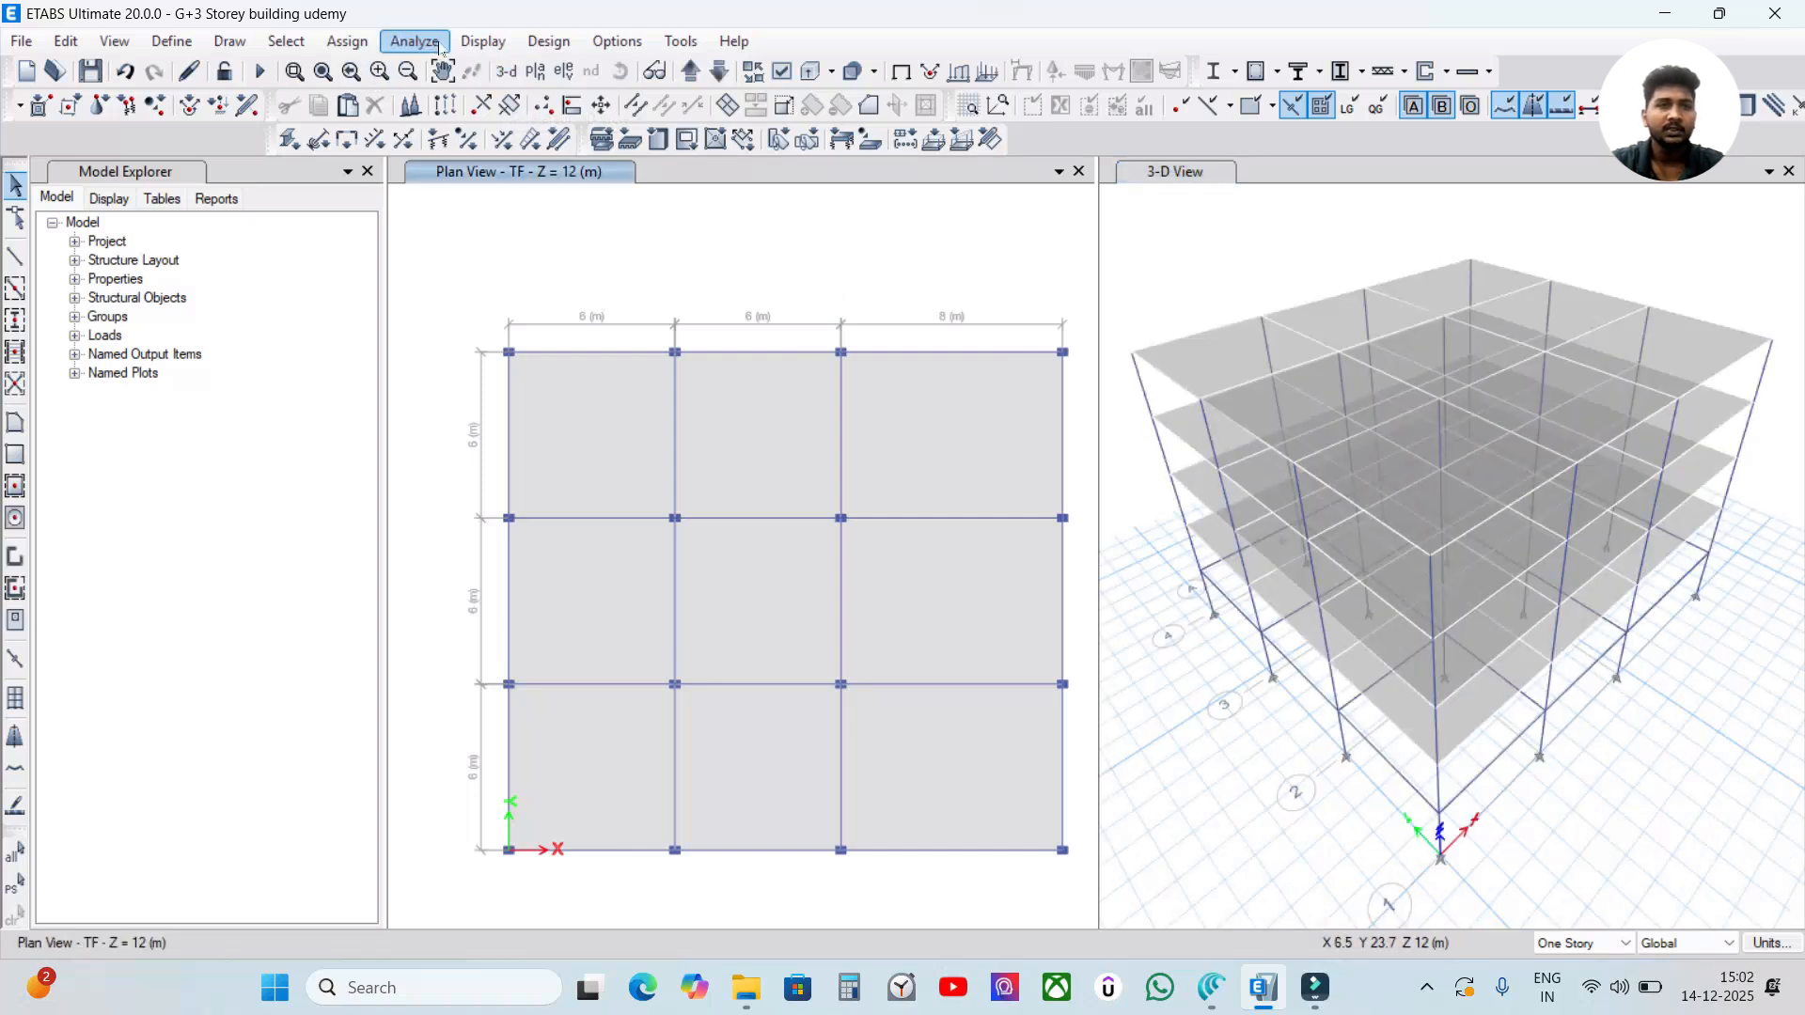
{"action": "left_click", "coordinate": [299, 44]}
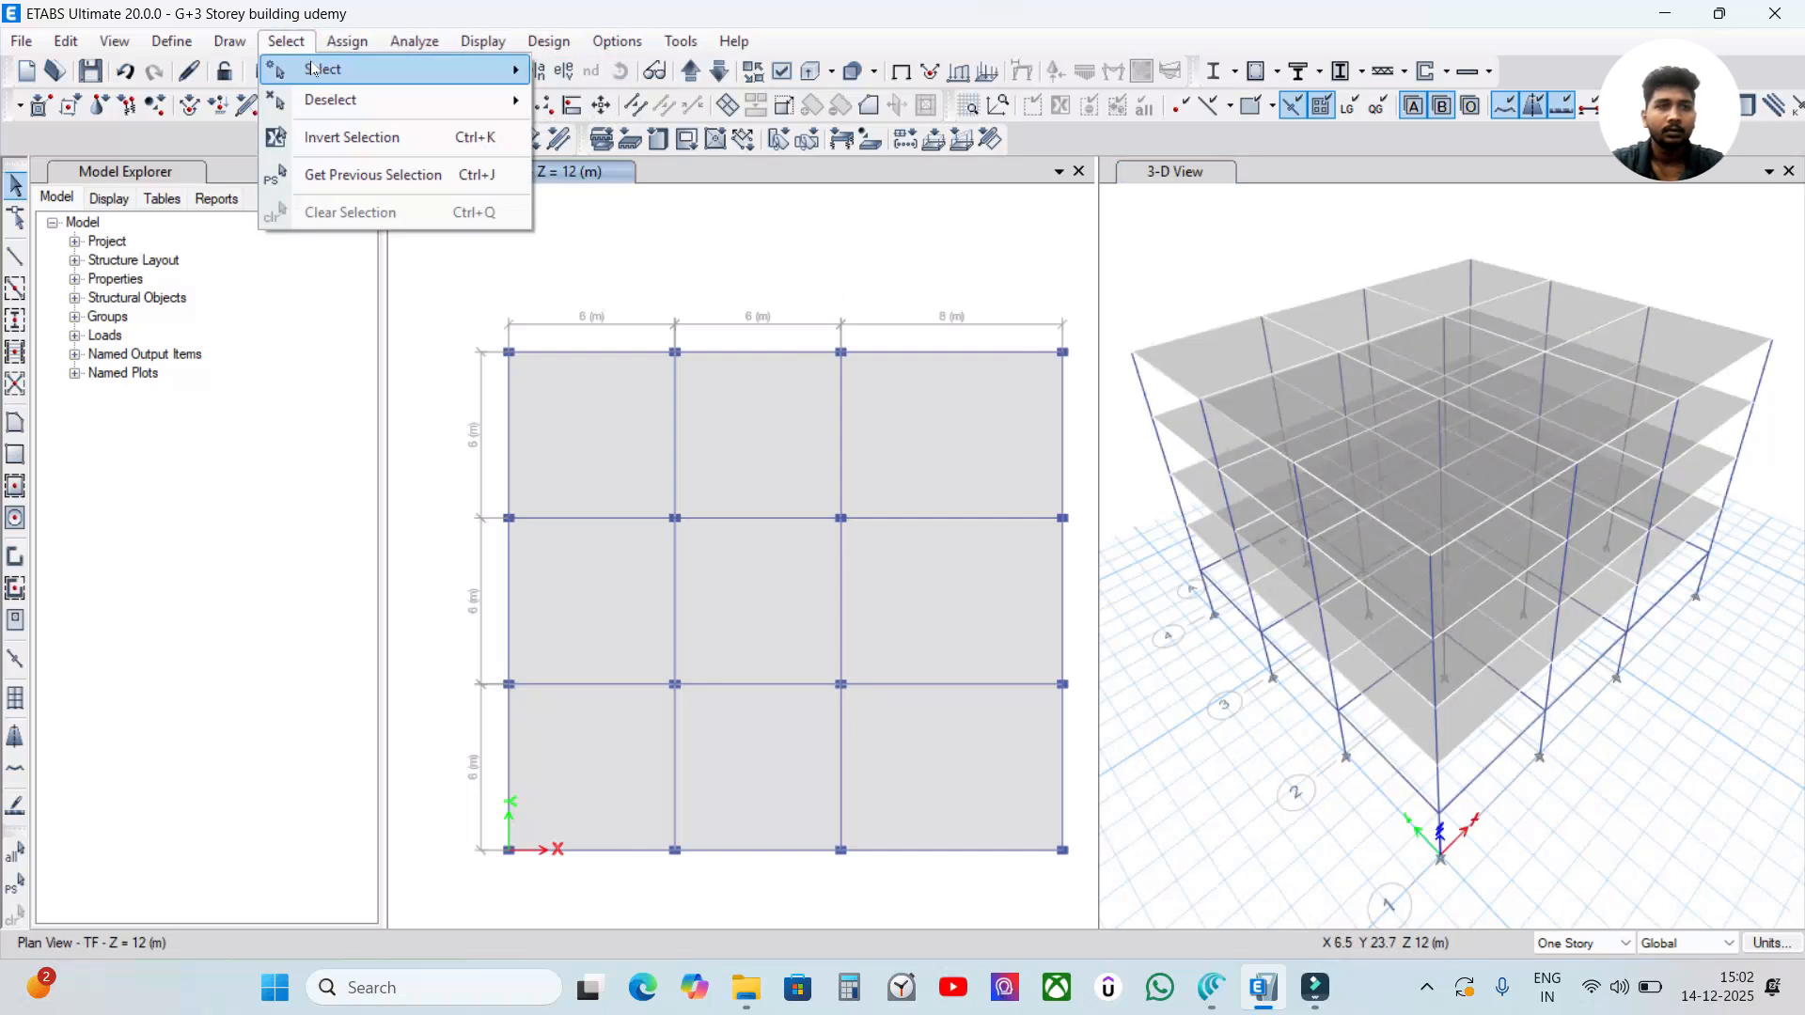
{"action": "left_click", "coordinate": [1048, 218]}
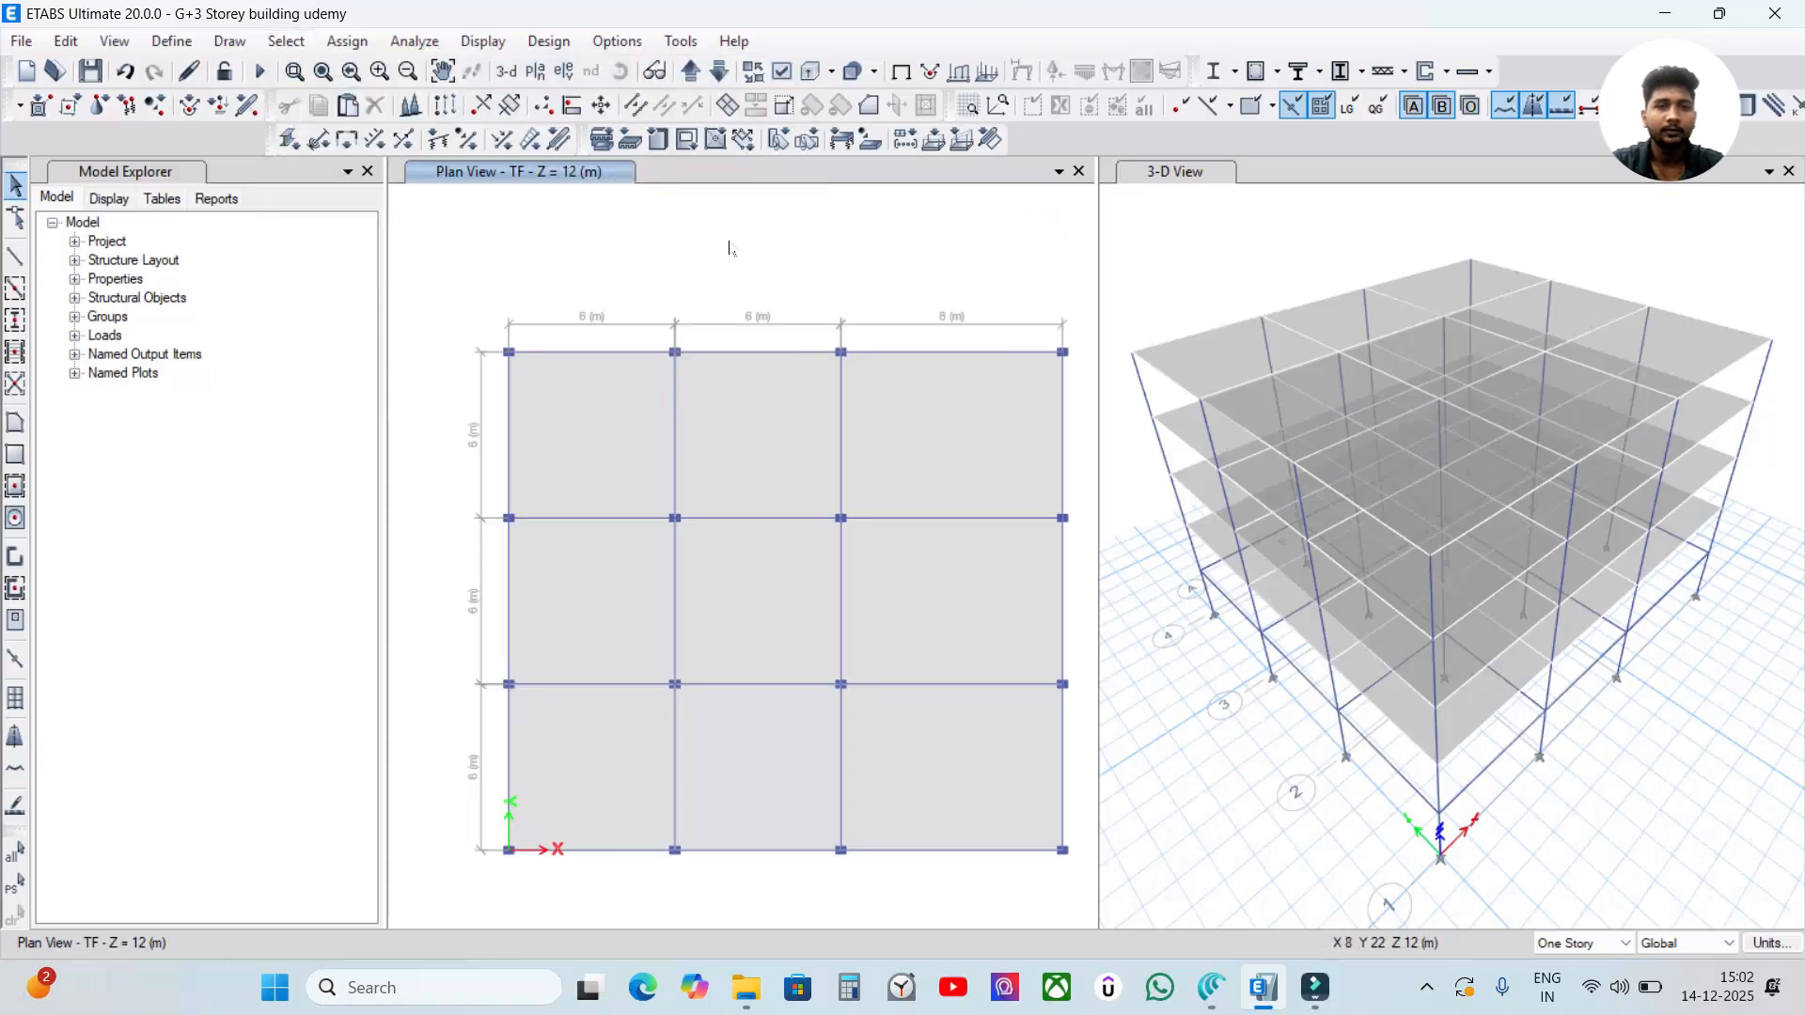
{"action": "left_click", "coordinate": [297, 42]}
{"action": "mouse_move", "coordinate": [327, 71]}
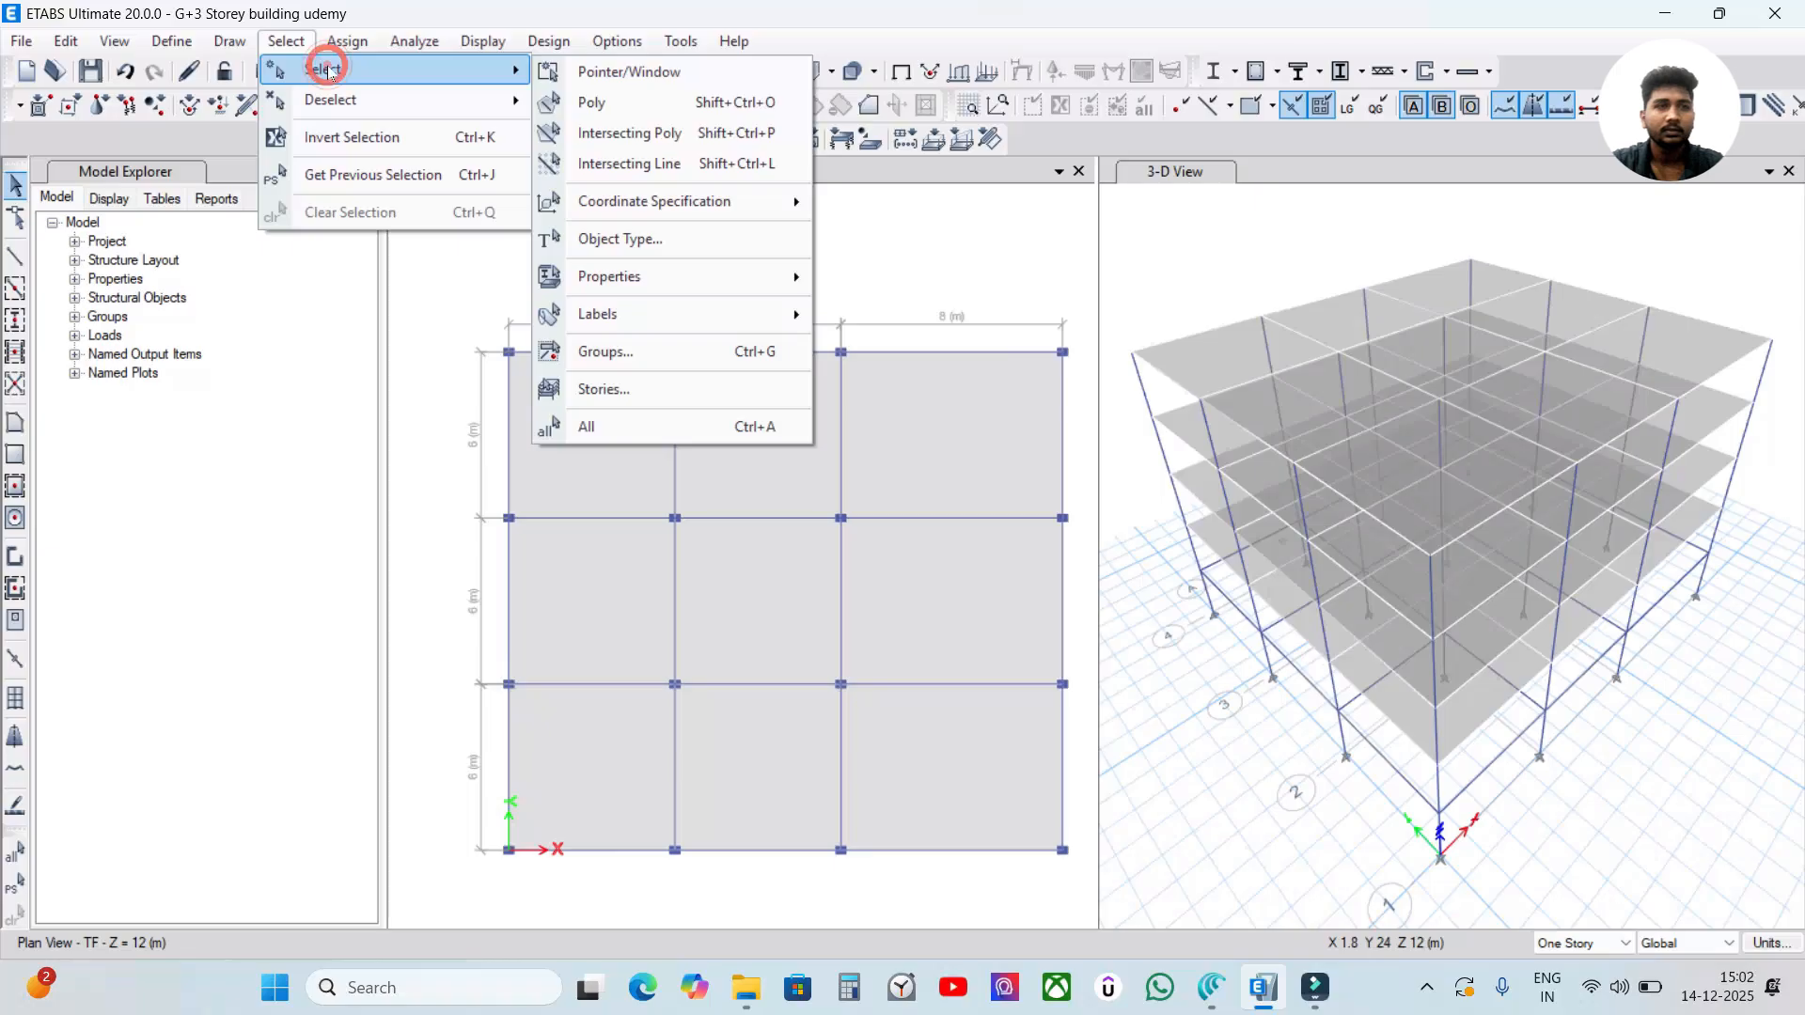
{"action": "left_click", "coordinate": [643, 246]}
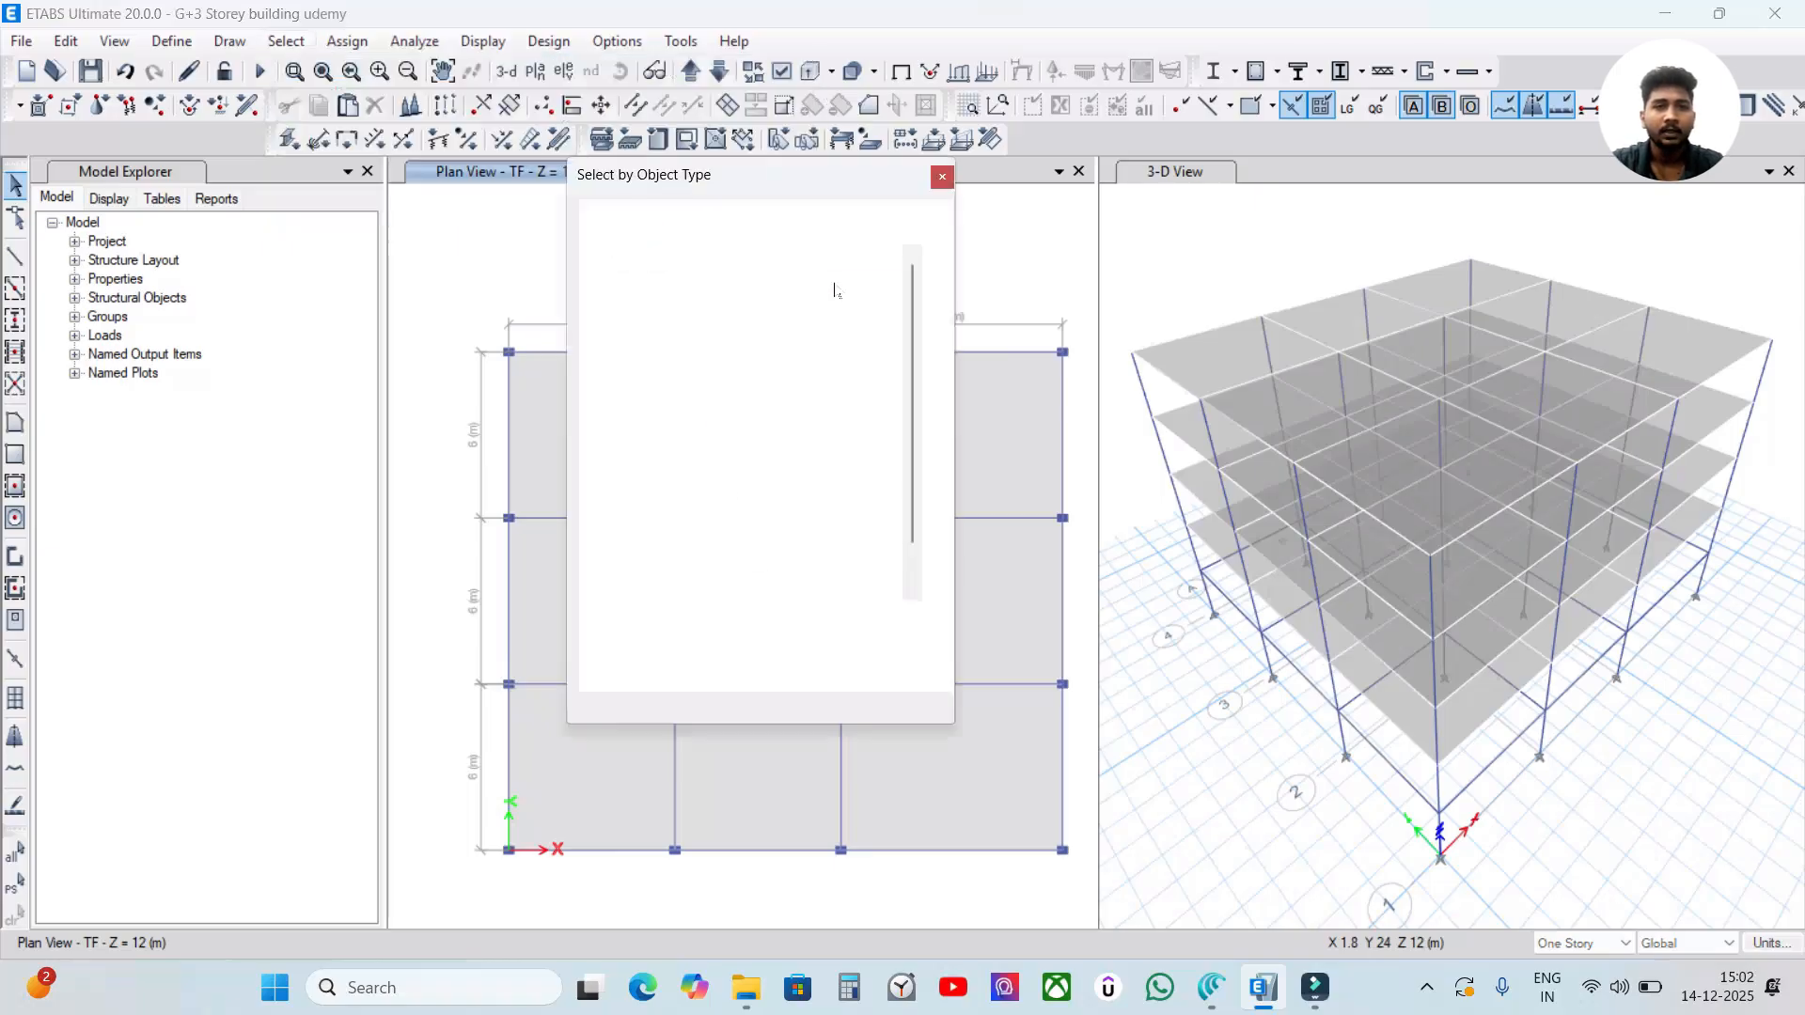
{"action": "left_click", "coordinate": [657, 284]}
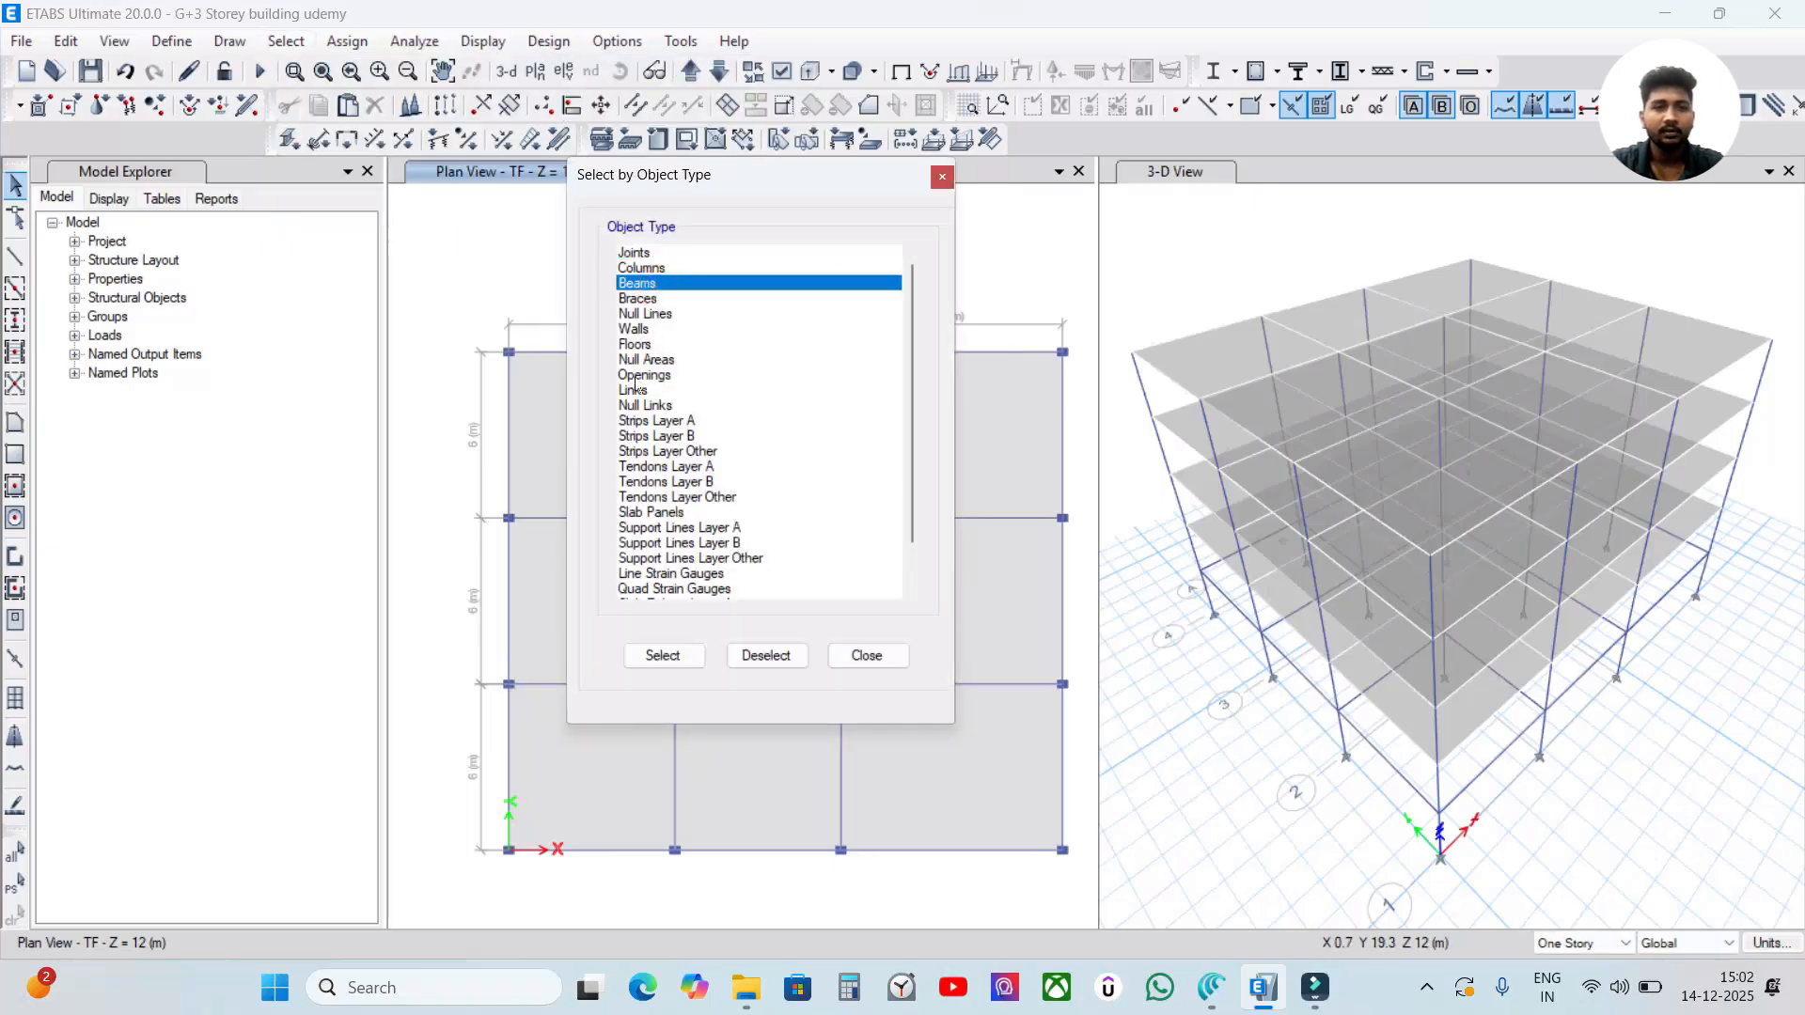
{"action": "left_click", "coordinate": [680, 665]}
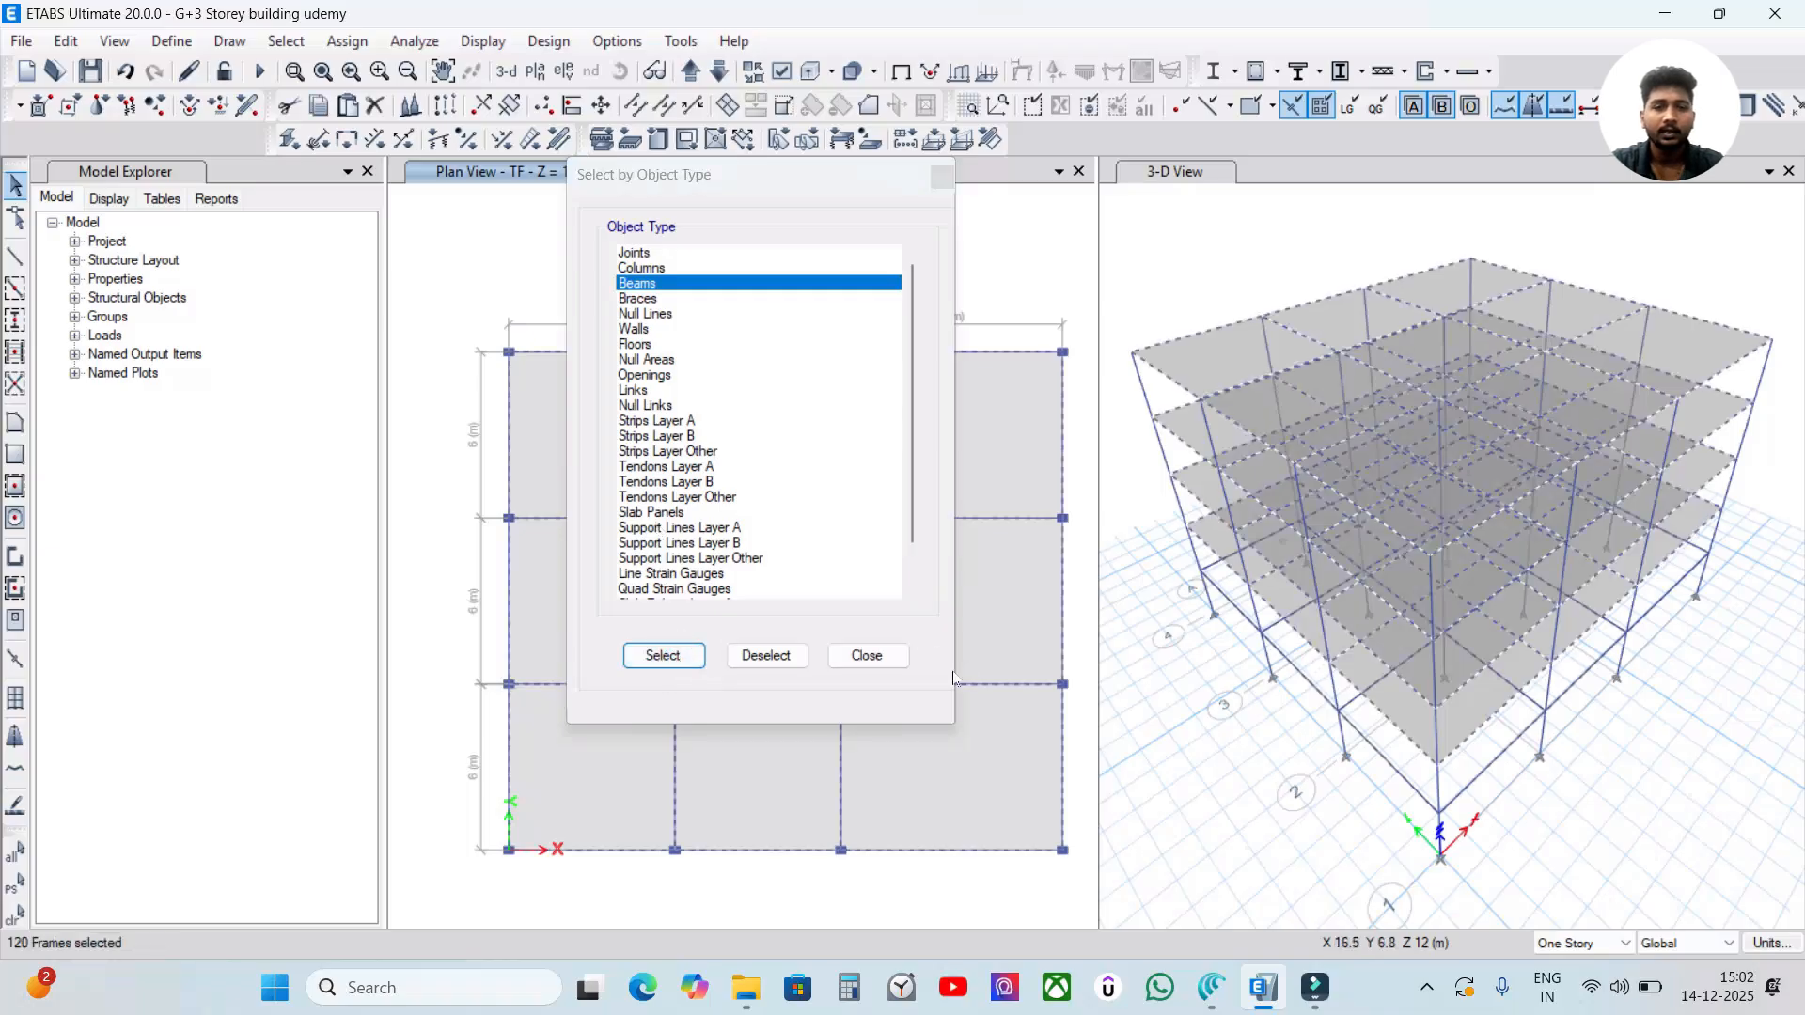
{"action": "left_click", "coordinate": [865, 655]}
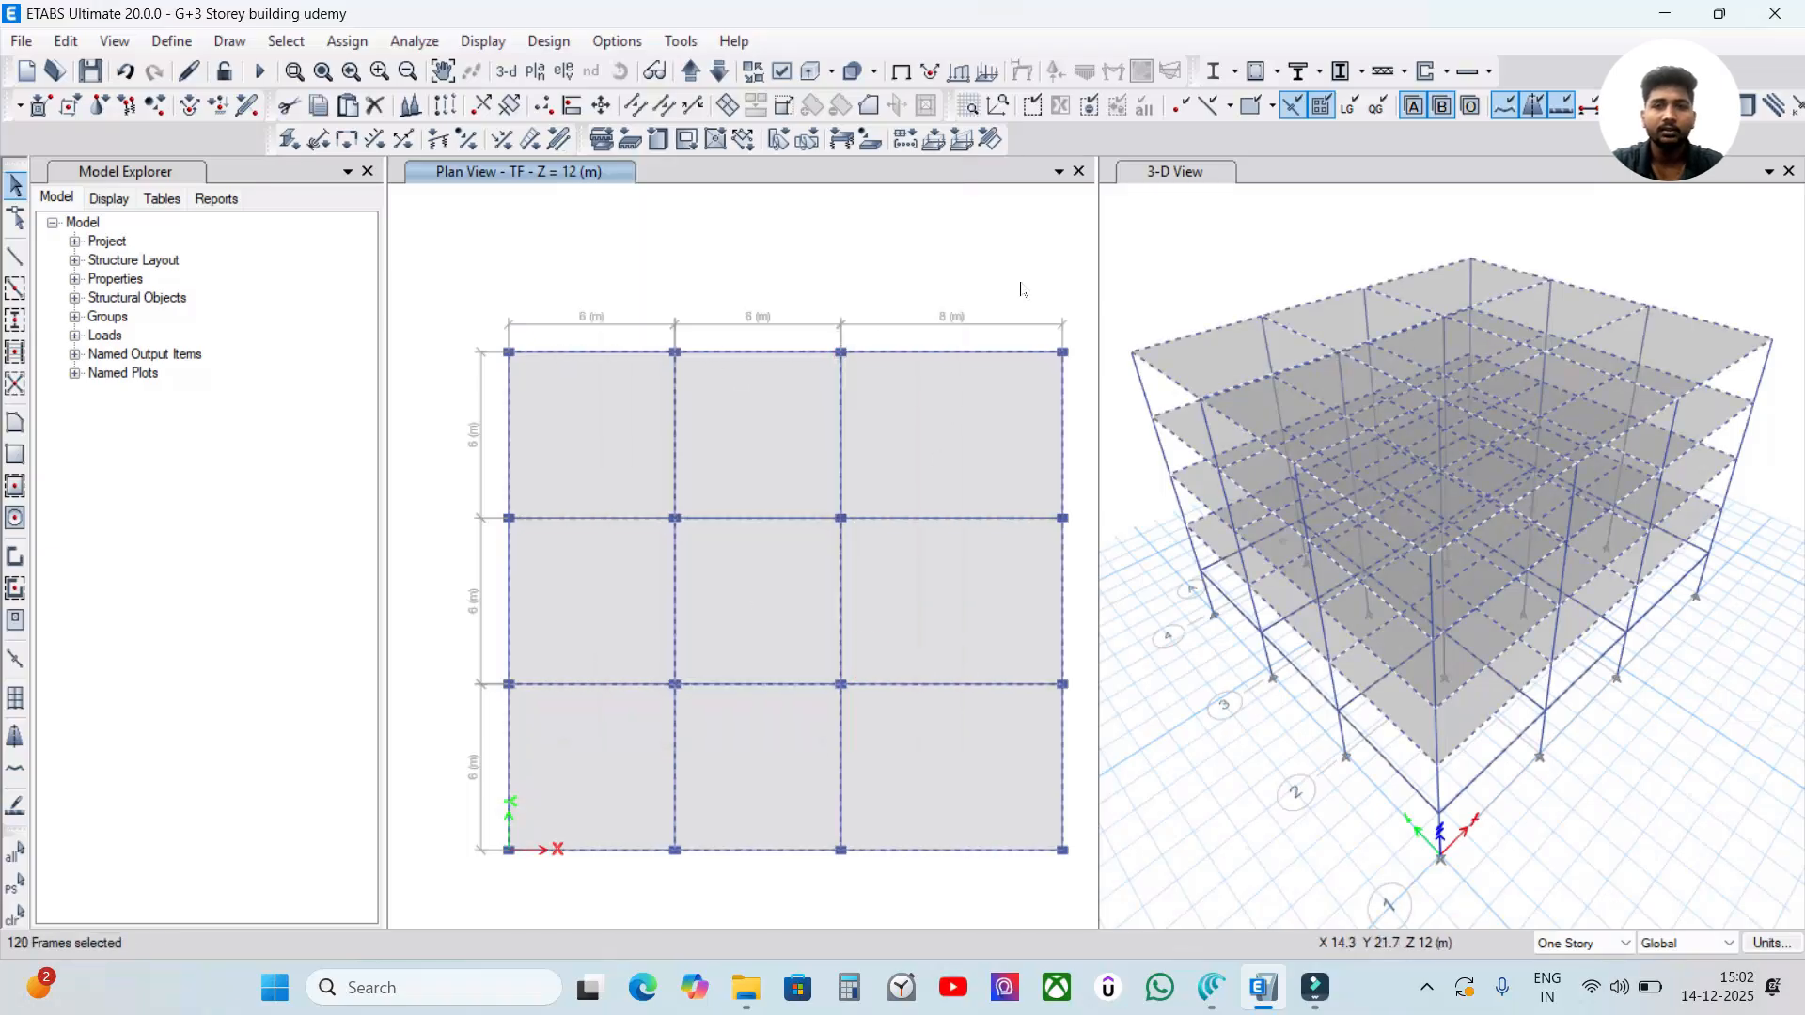
Start a distributed frame load assignment for the selected beams with load pattern Wall load and direction Gravity.
{"action": "left_click", "coordinate": [346, 40]}
{"action": "mouse_move", "coordinate": [400, 265]}
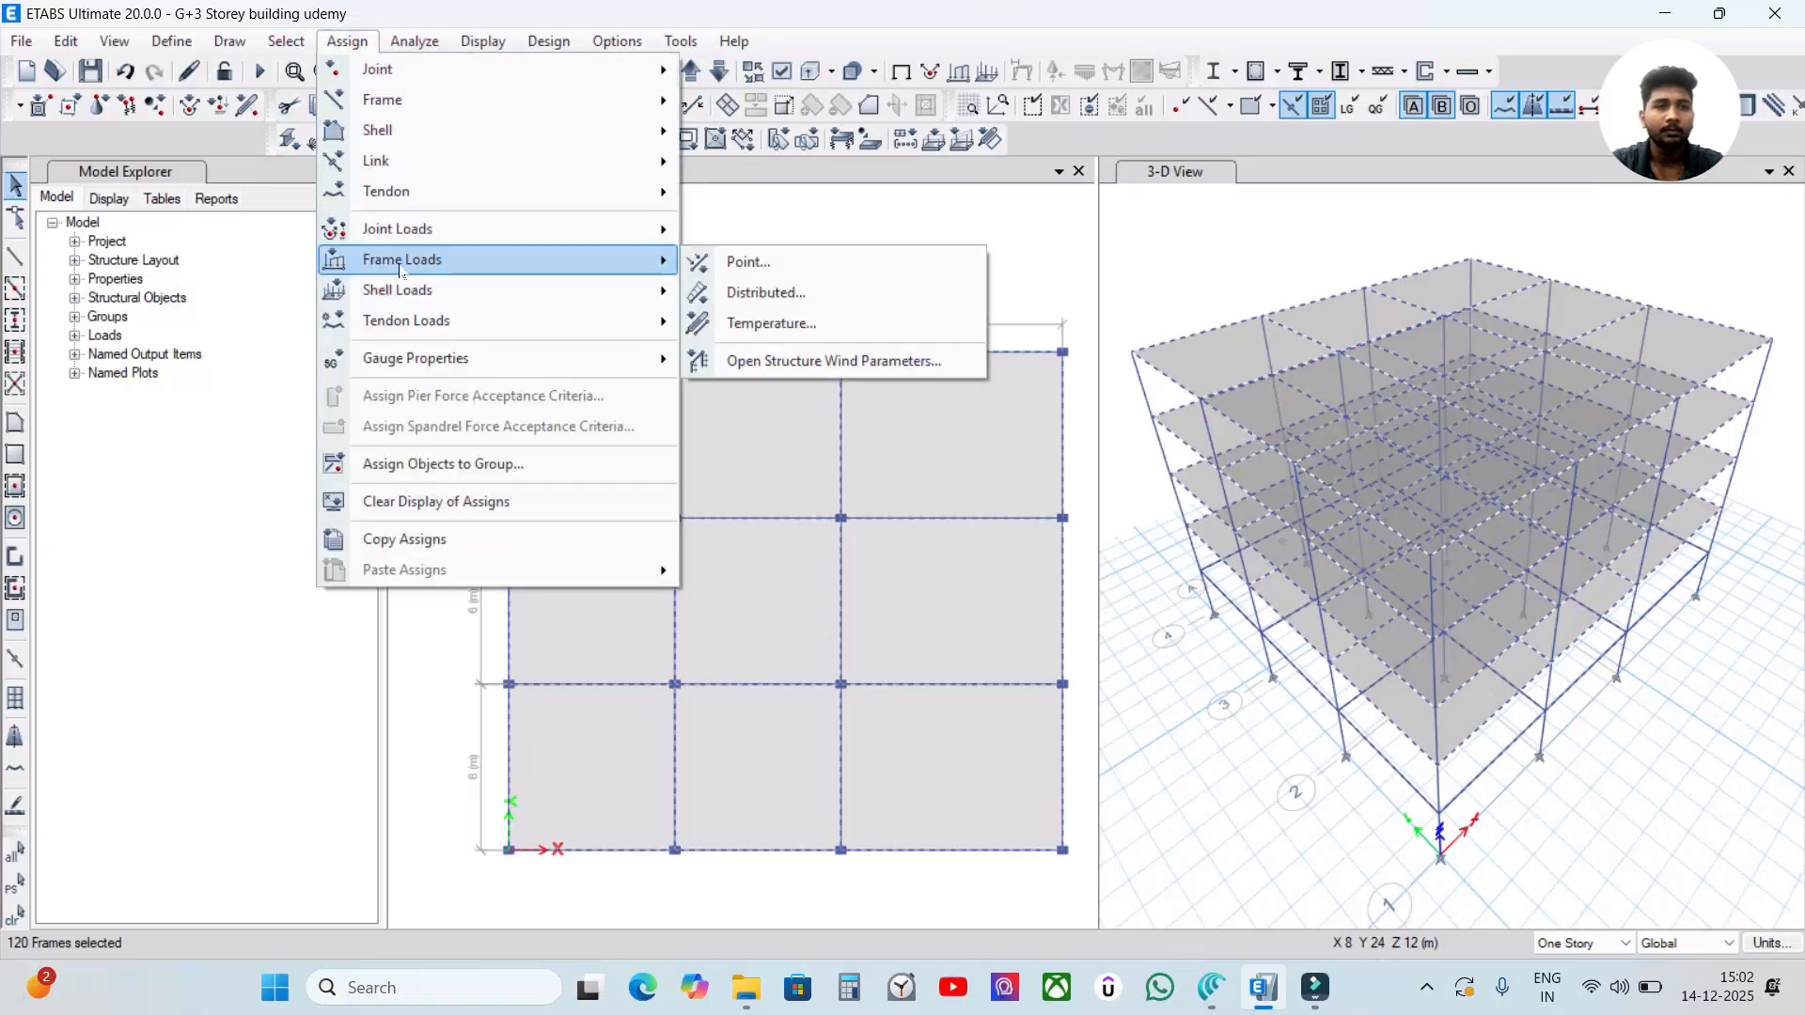
{"action": "left_click", "coordinate": [745, 294]}
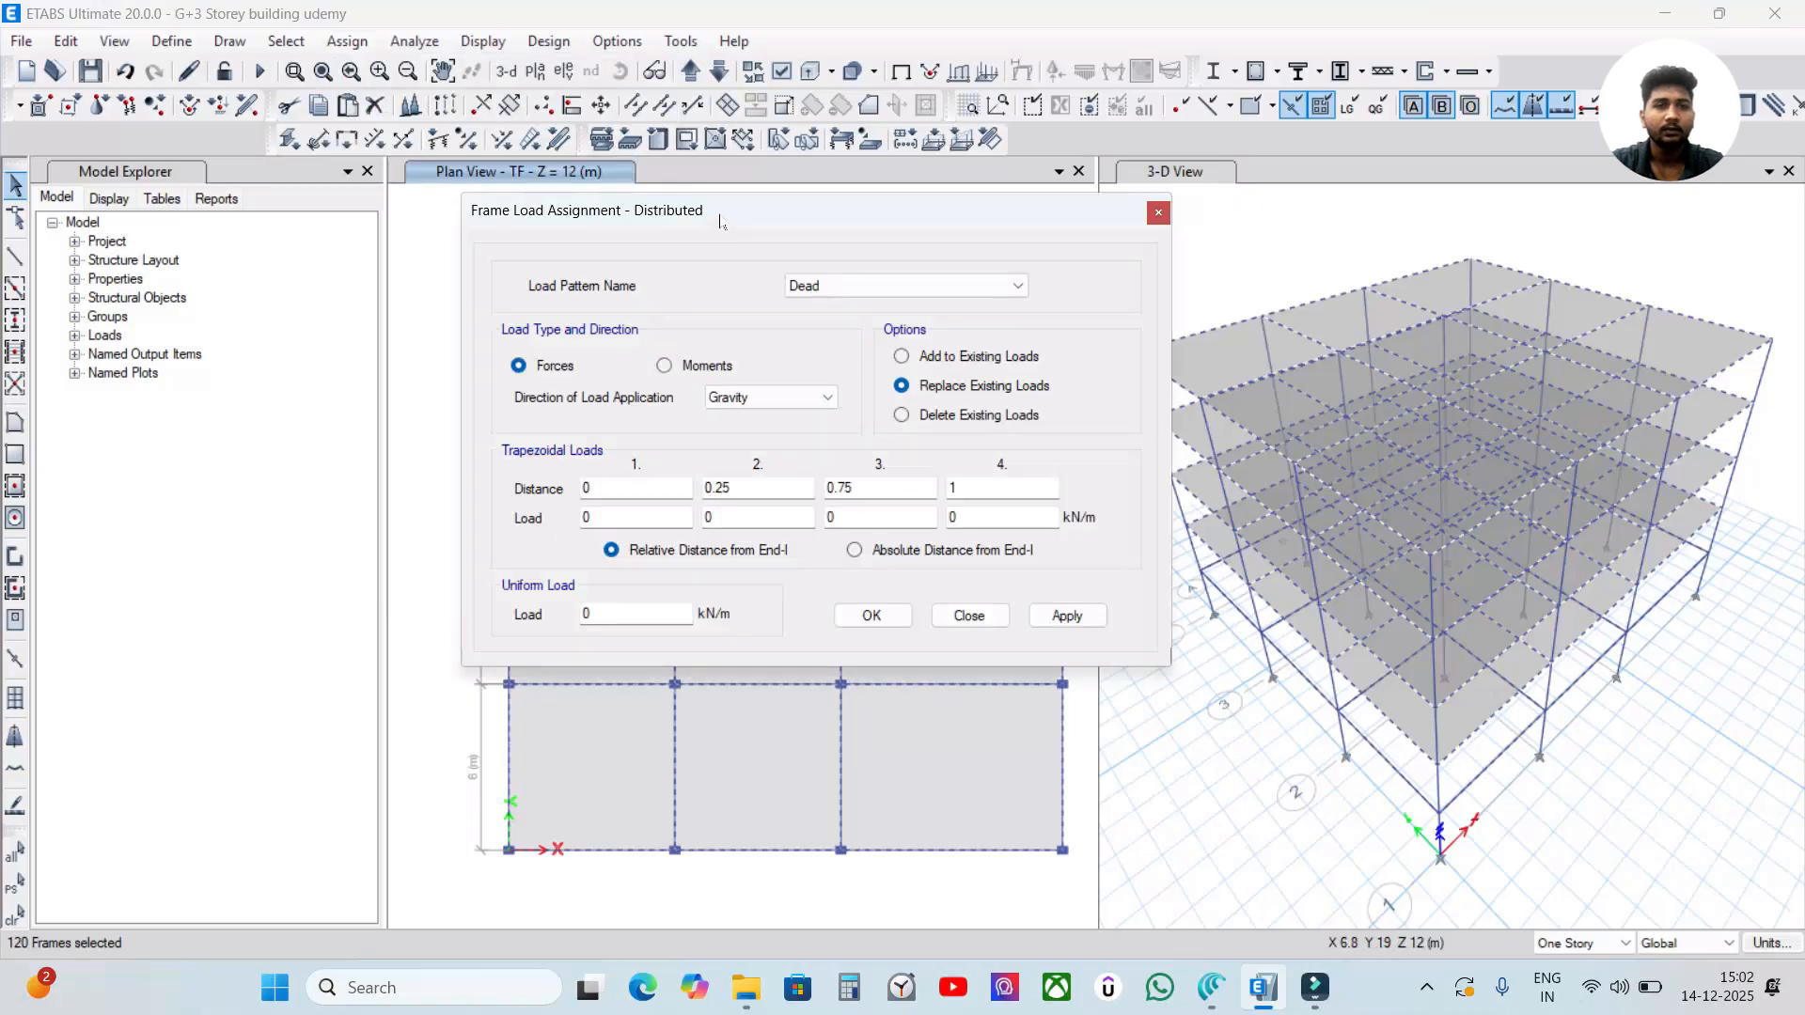
{"action": "left_click_drag", "start_coordinate": [720, 221], "coordinate": [667, 208]}
{"action": "left_click", "coordinate": [789, 274]}
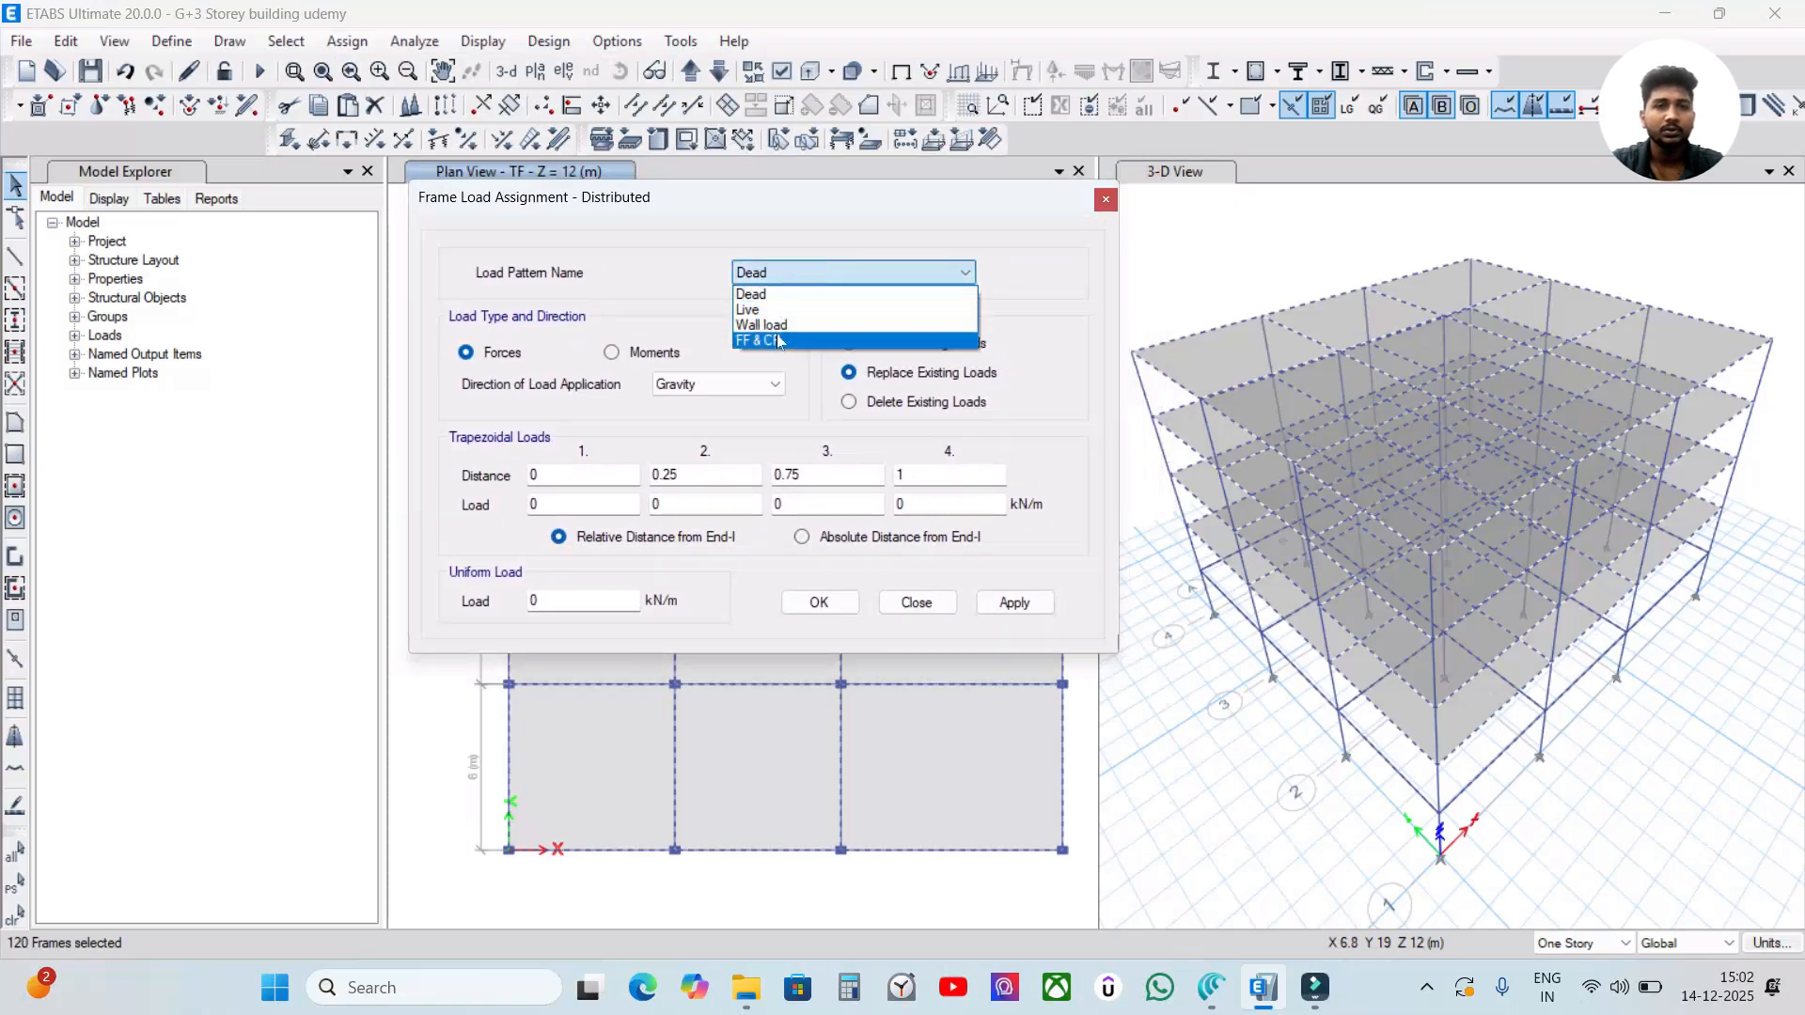
{"action": "left_click", "coordinate": [786, 325]}
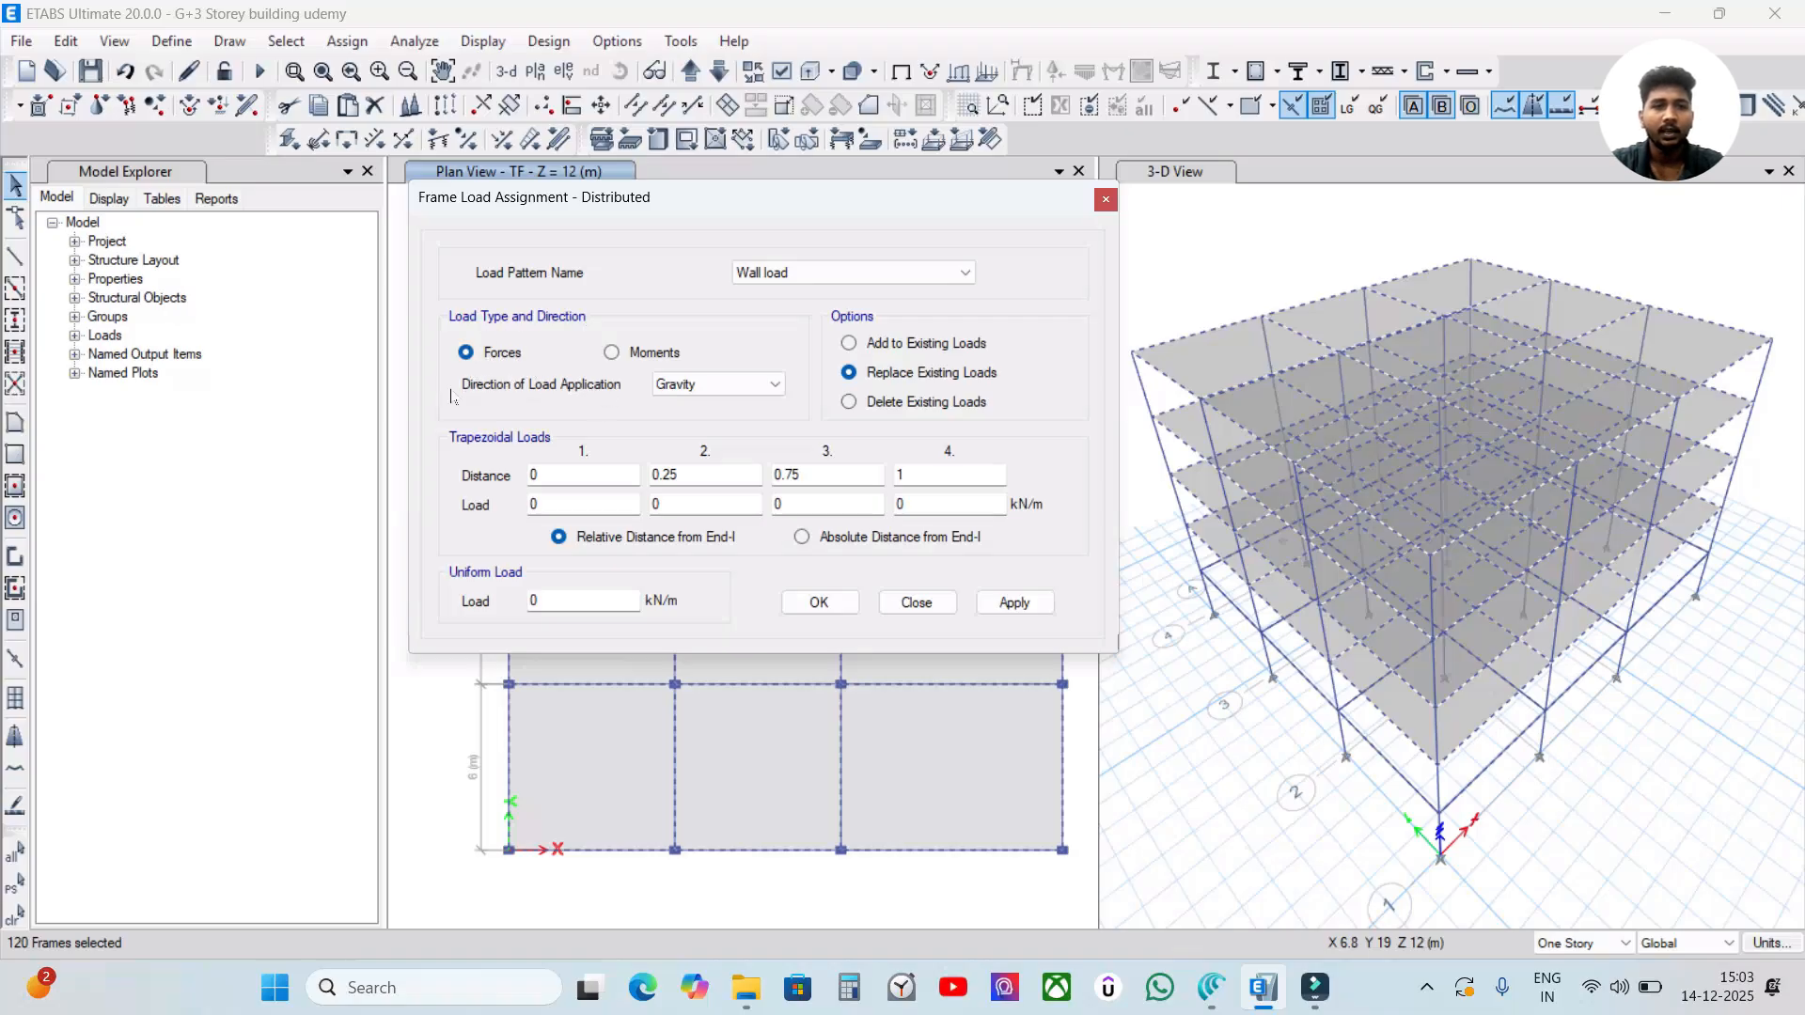
{"action": "left_click", "coordinate": [693, 385]}
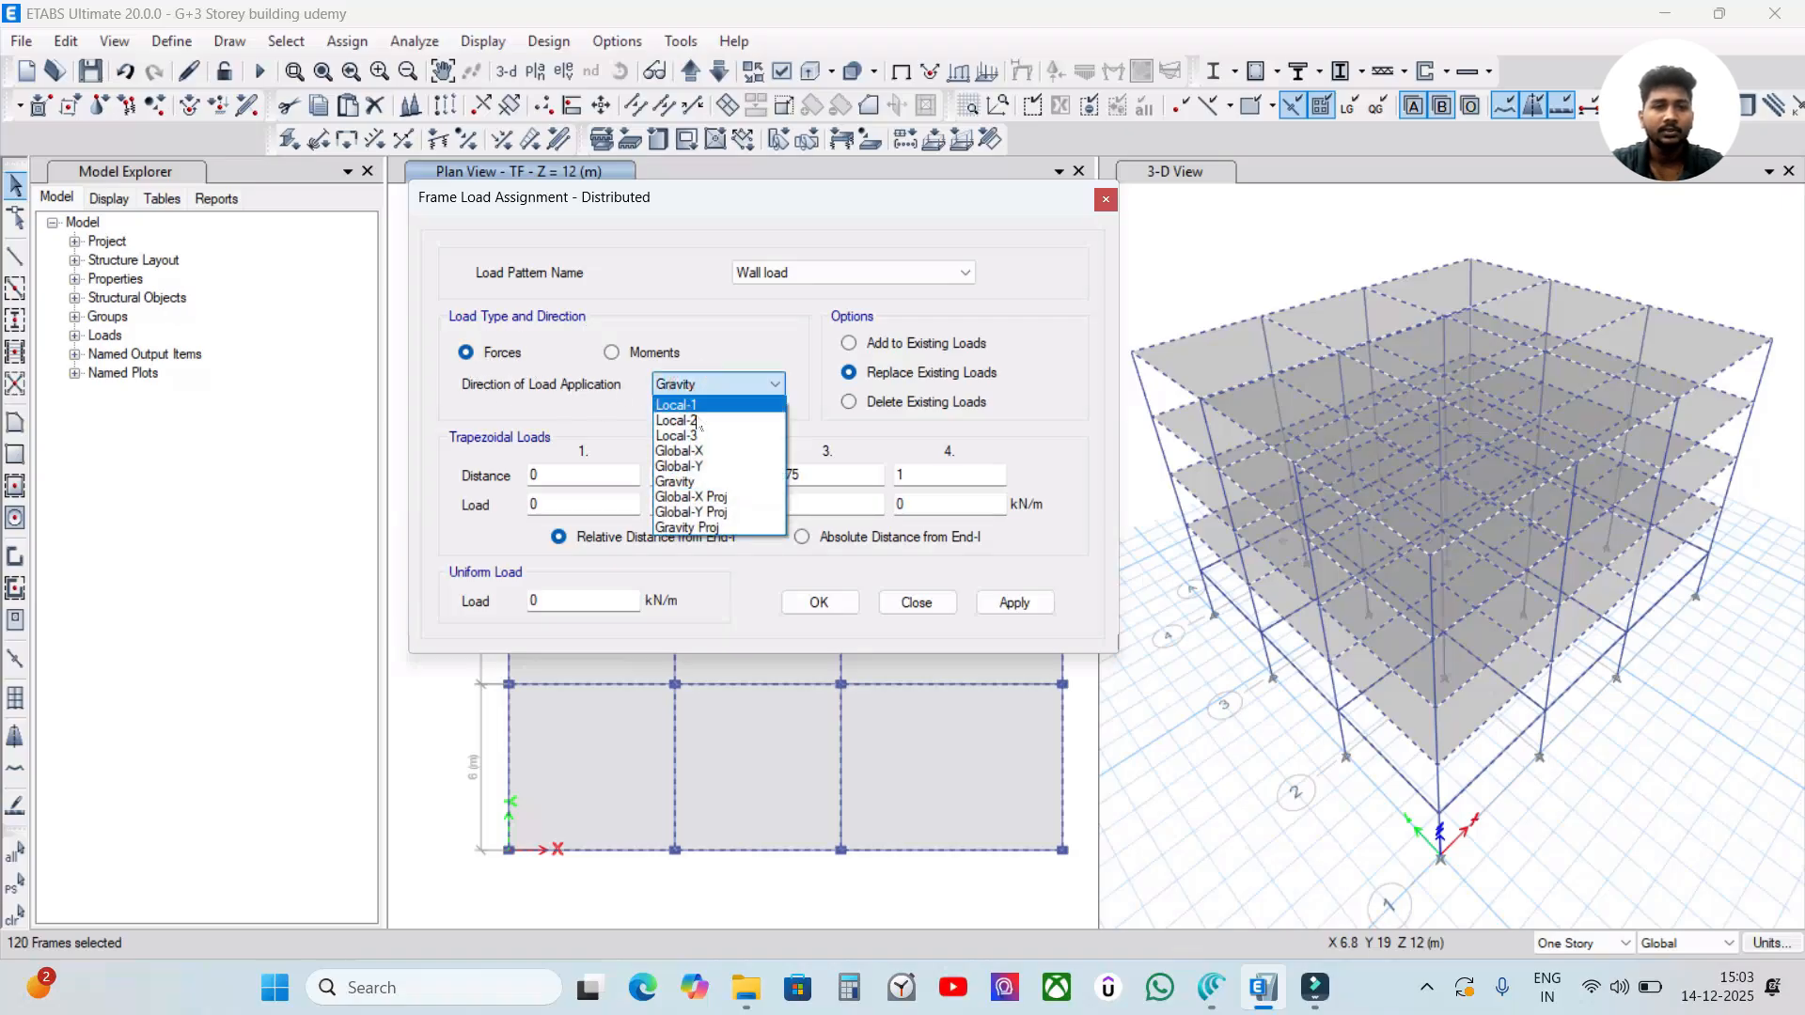
{"action": "left_click", "coordinate": [700, 481]}
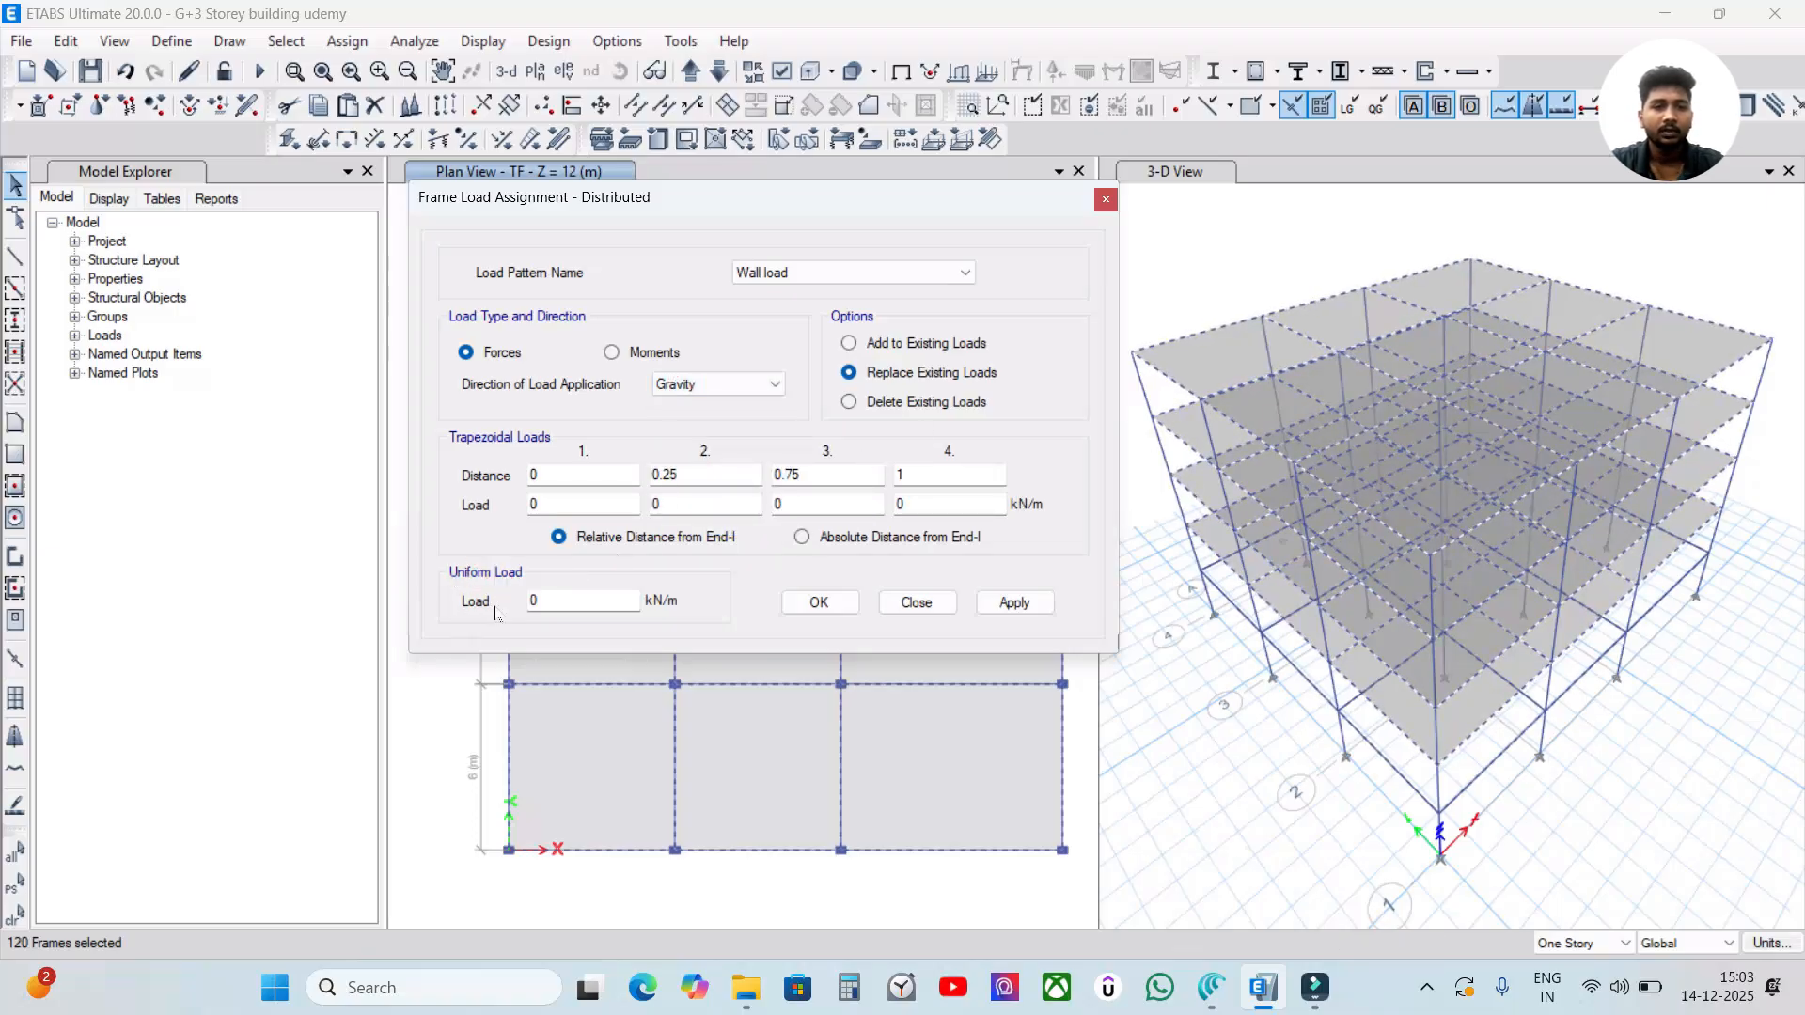
Set the uniform load to 20*0.23*2.7 kN/m and assign it to the selected beams.
{"action": "left_click_drag", "start_coordinate": [552, 601], "coordinate": [486, 609]}
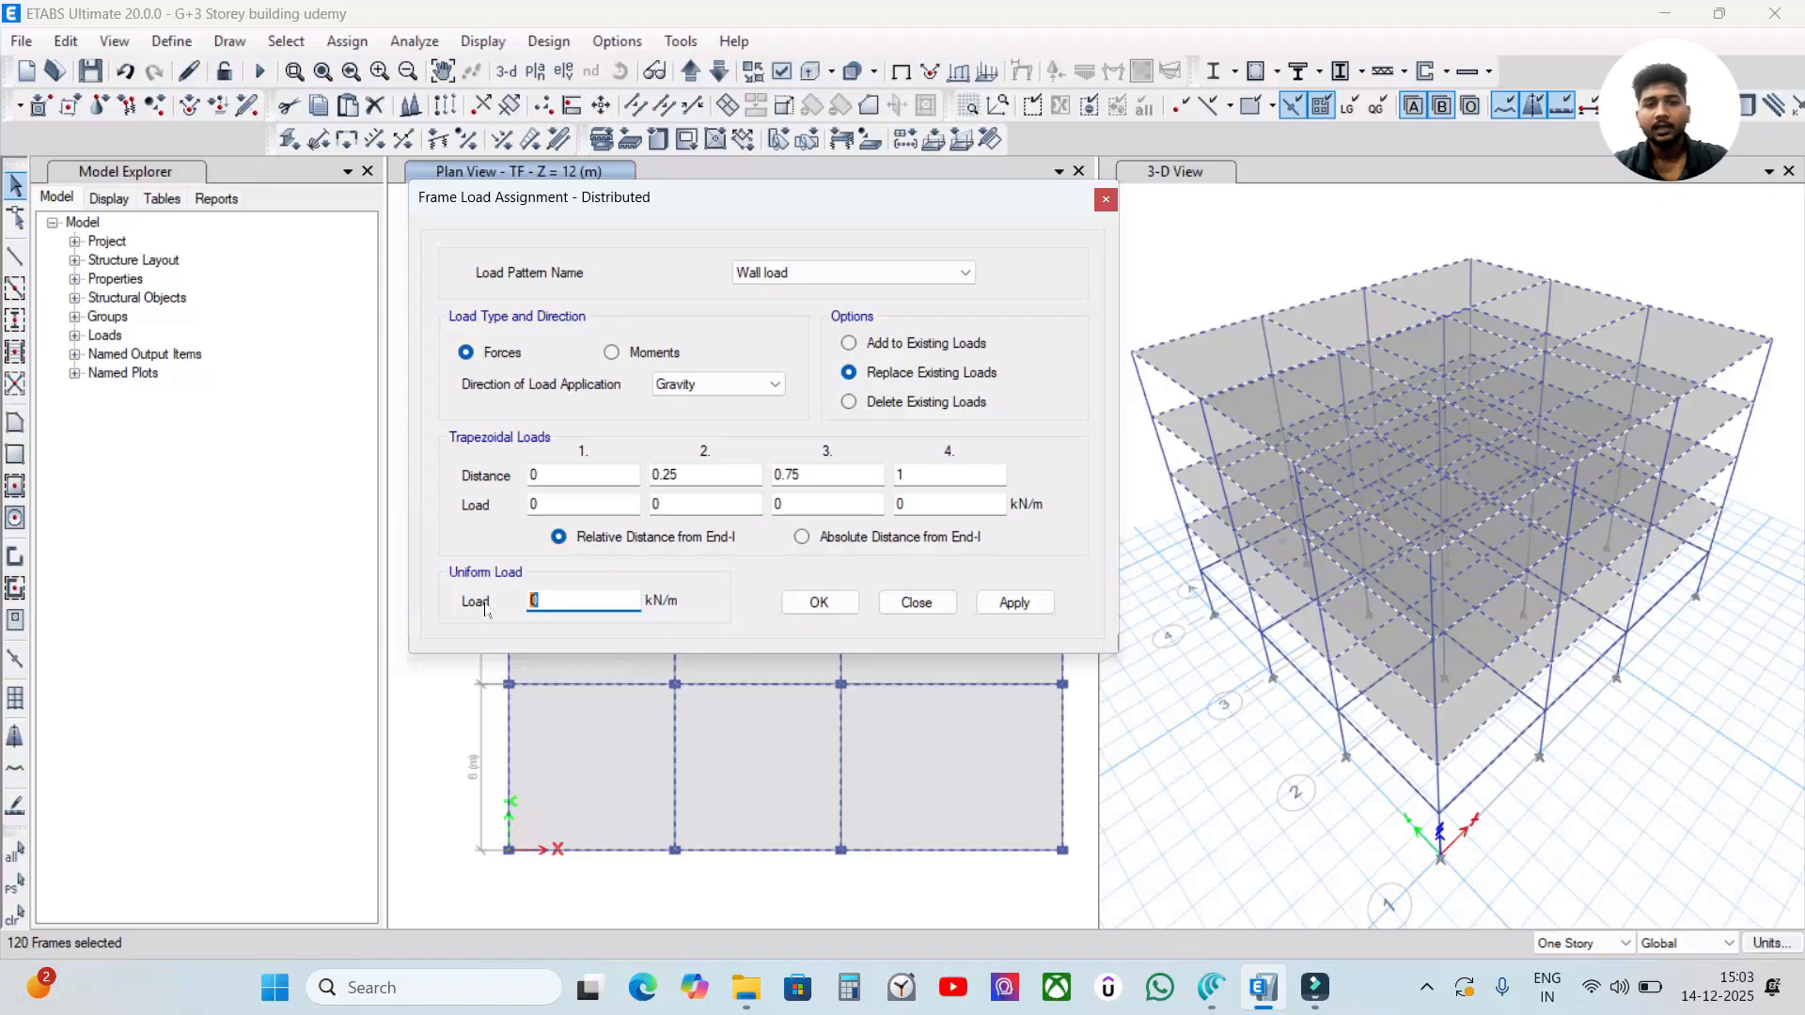
{"action": "type", "text": "20*"}
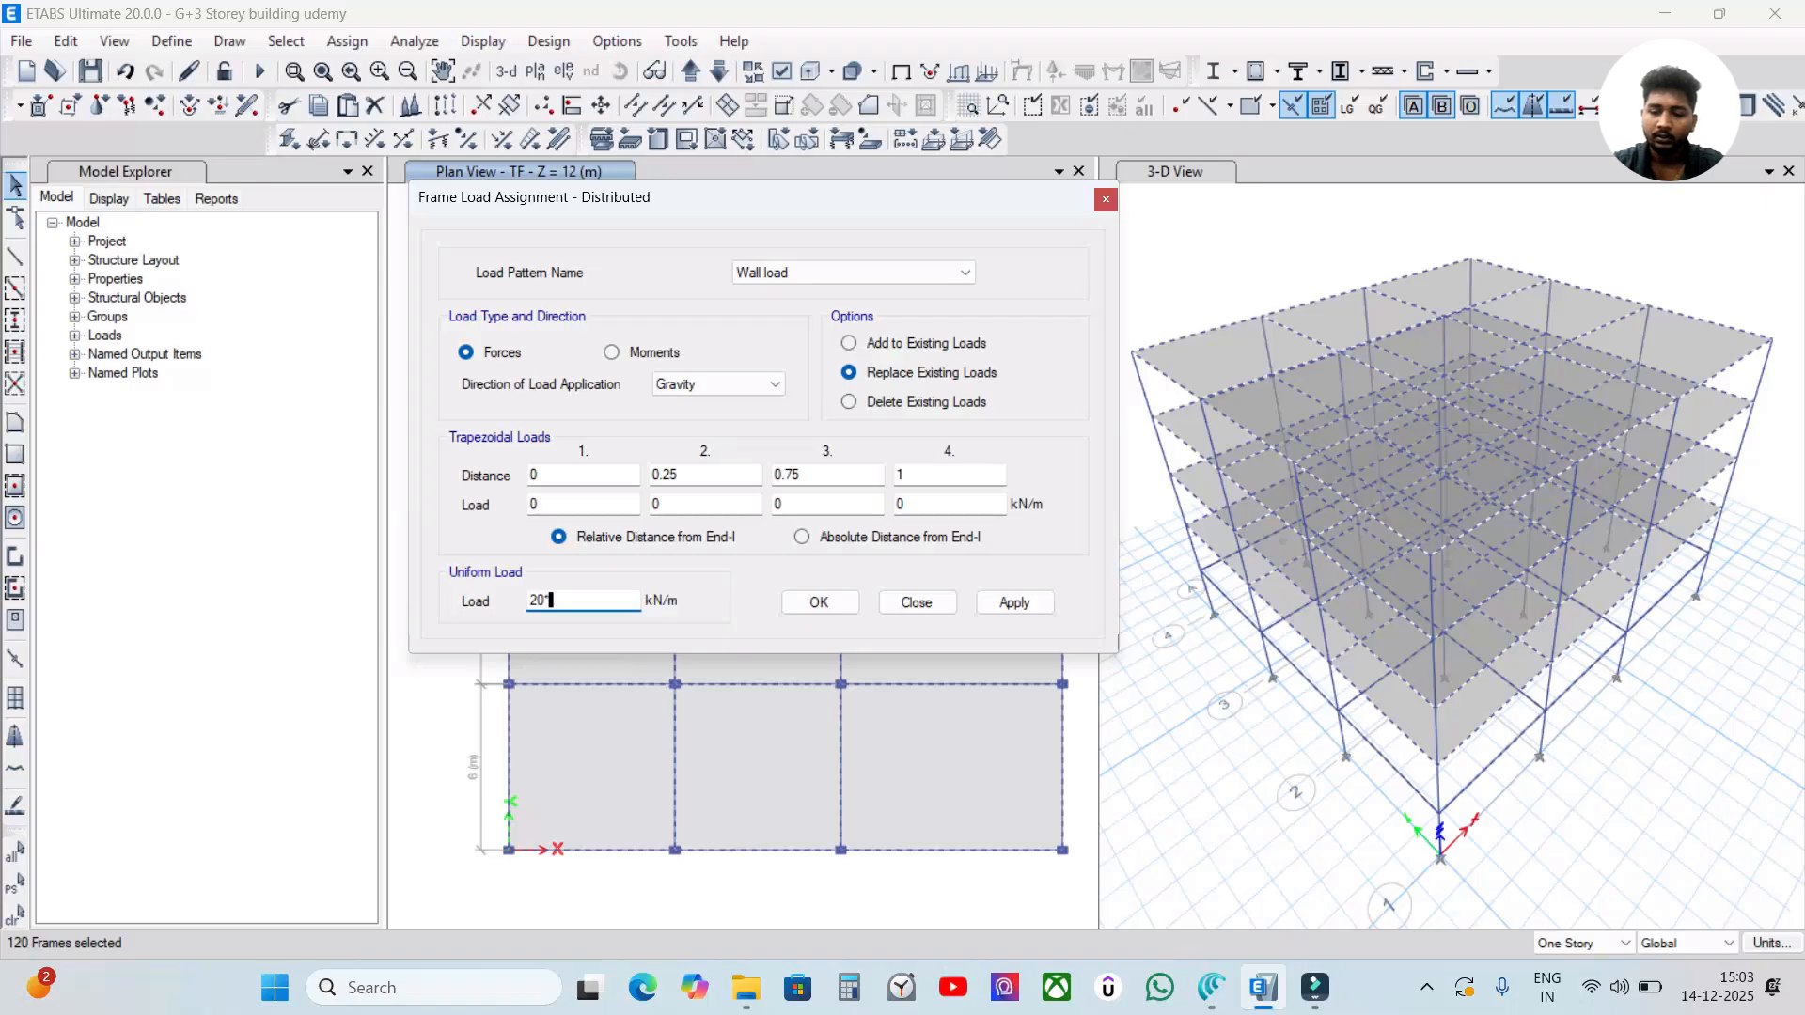
{"action": "type", "text": "0.23*"}
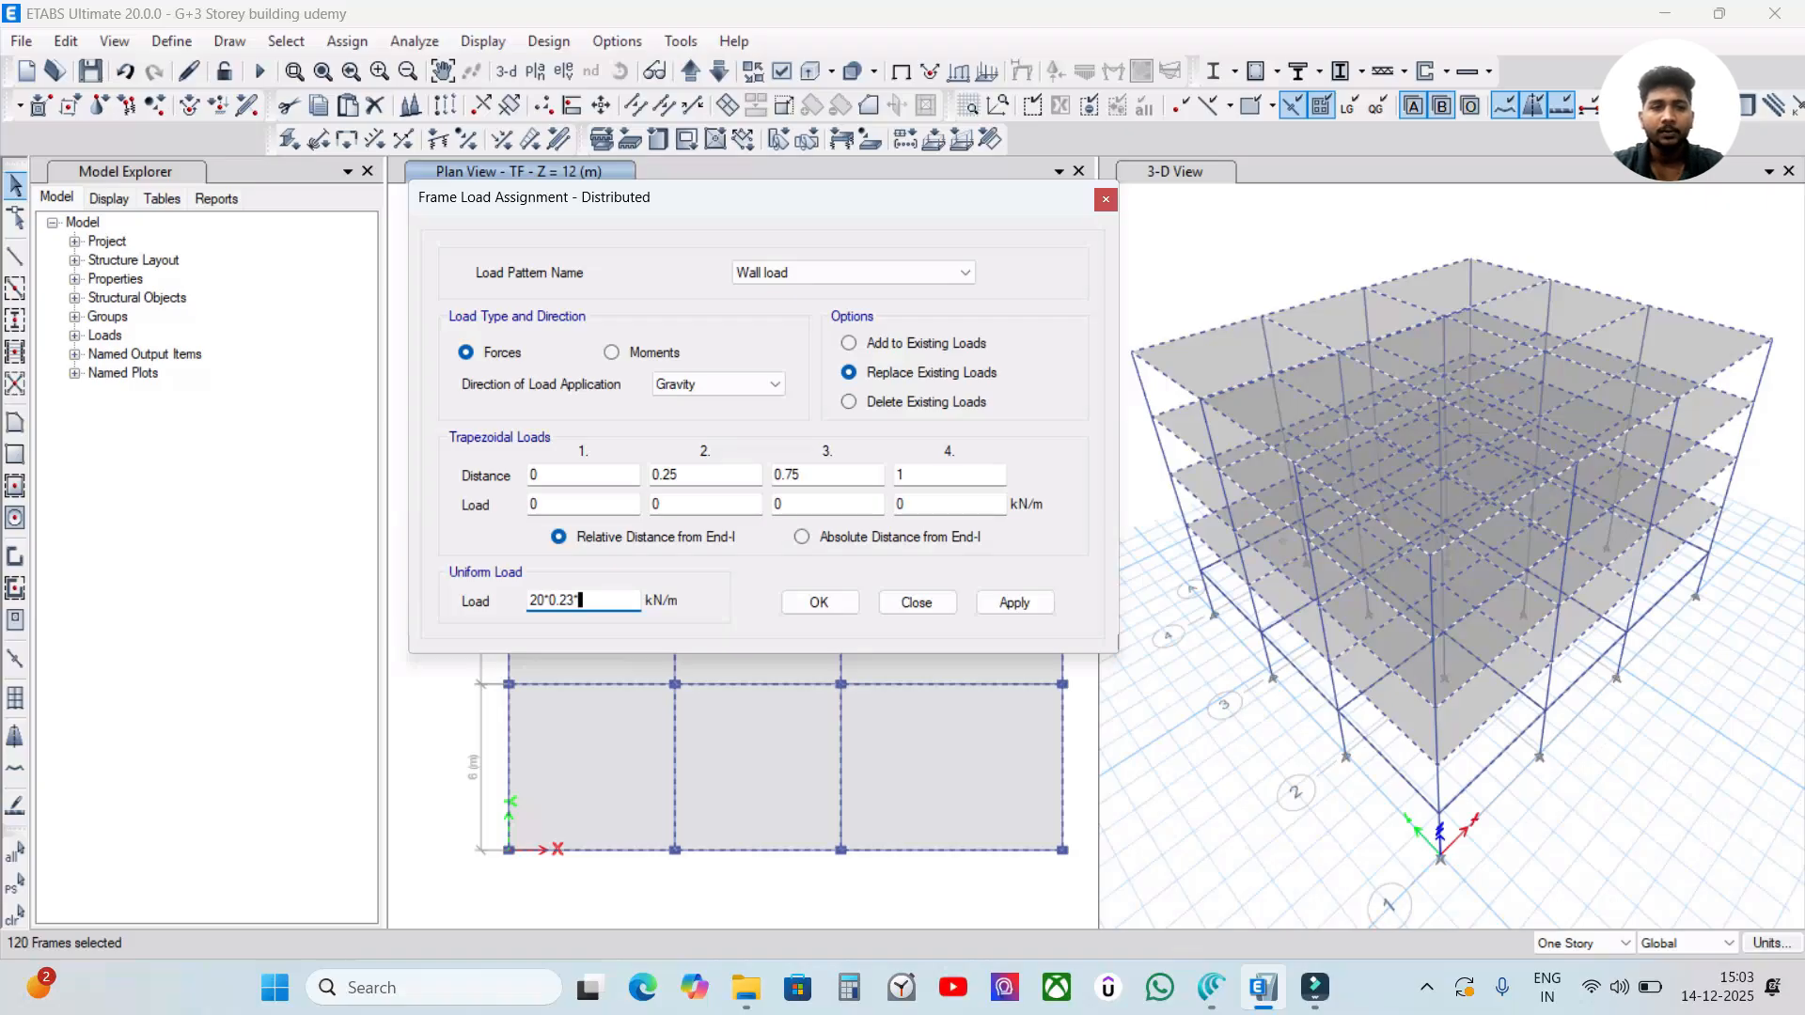
{"action": "type", "text": "2.7"}
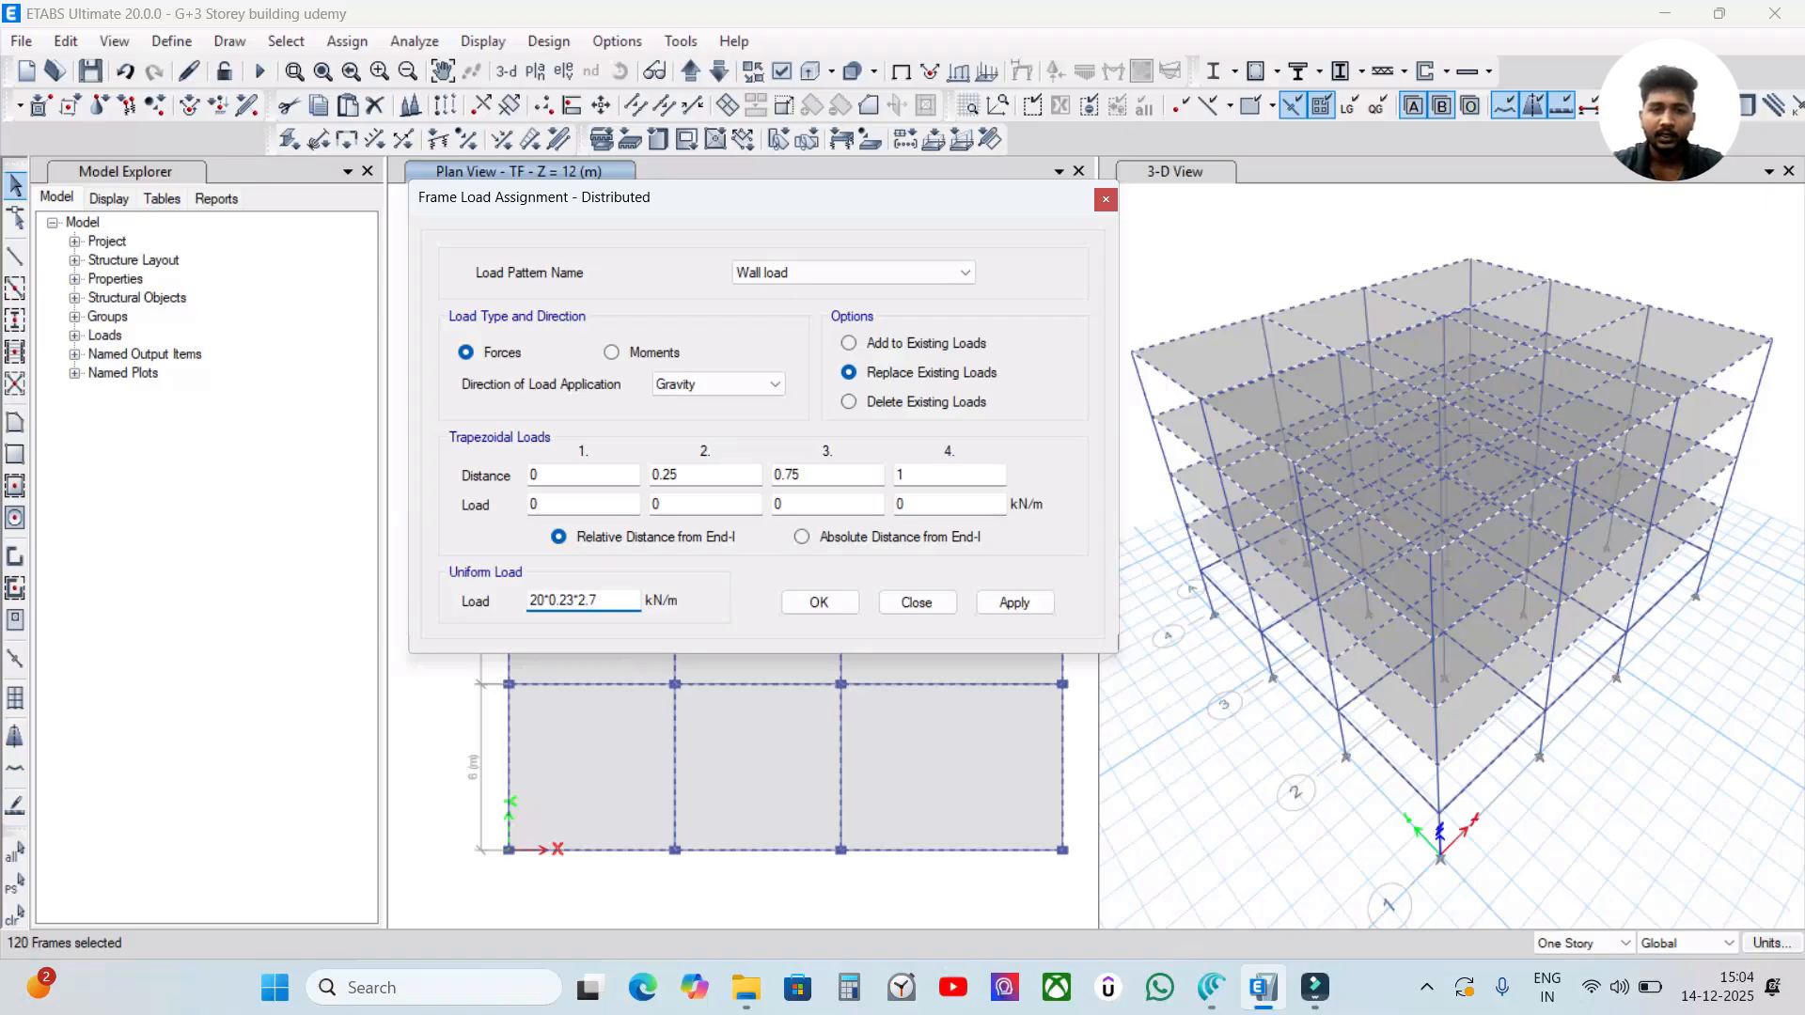
{"action": "key", "text": "Return"}
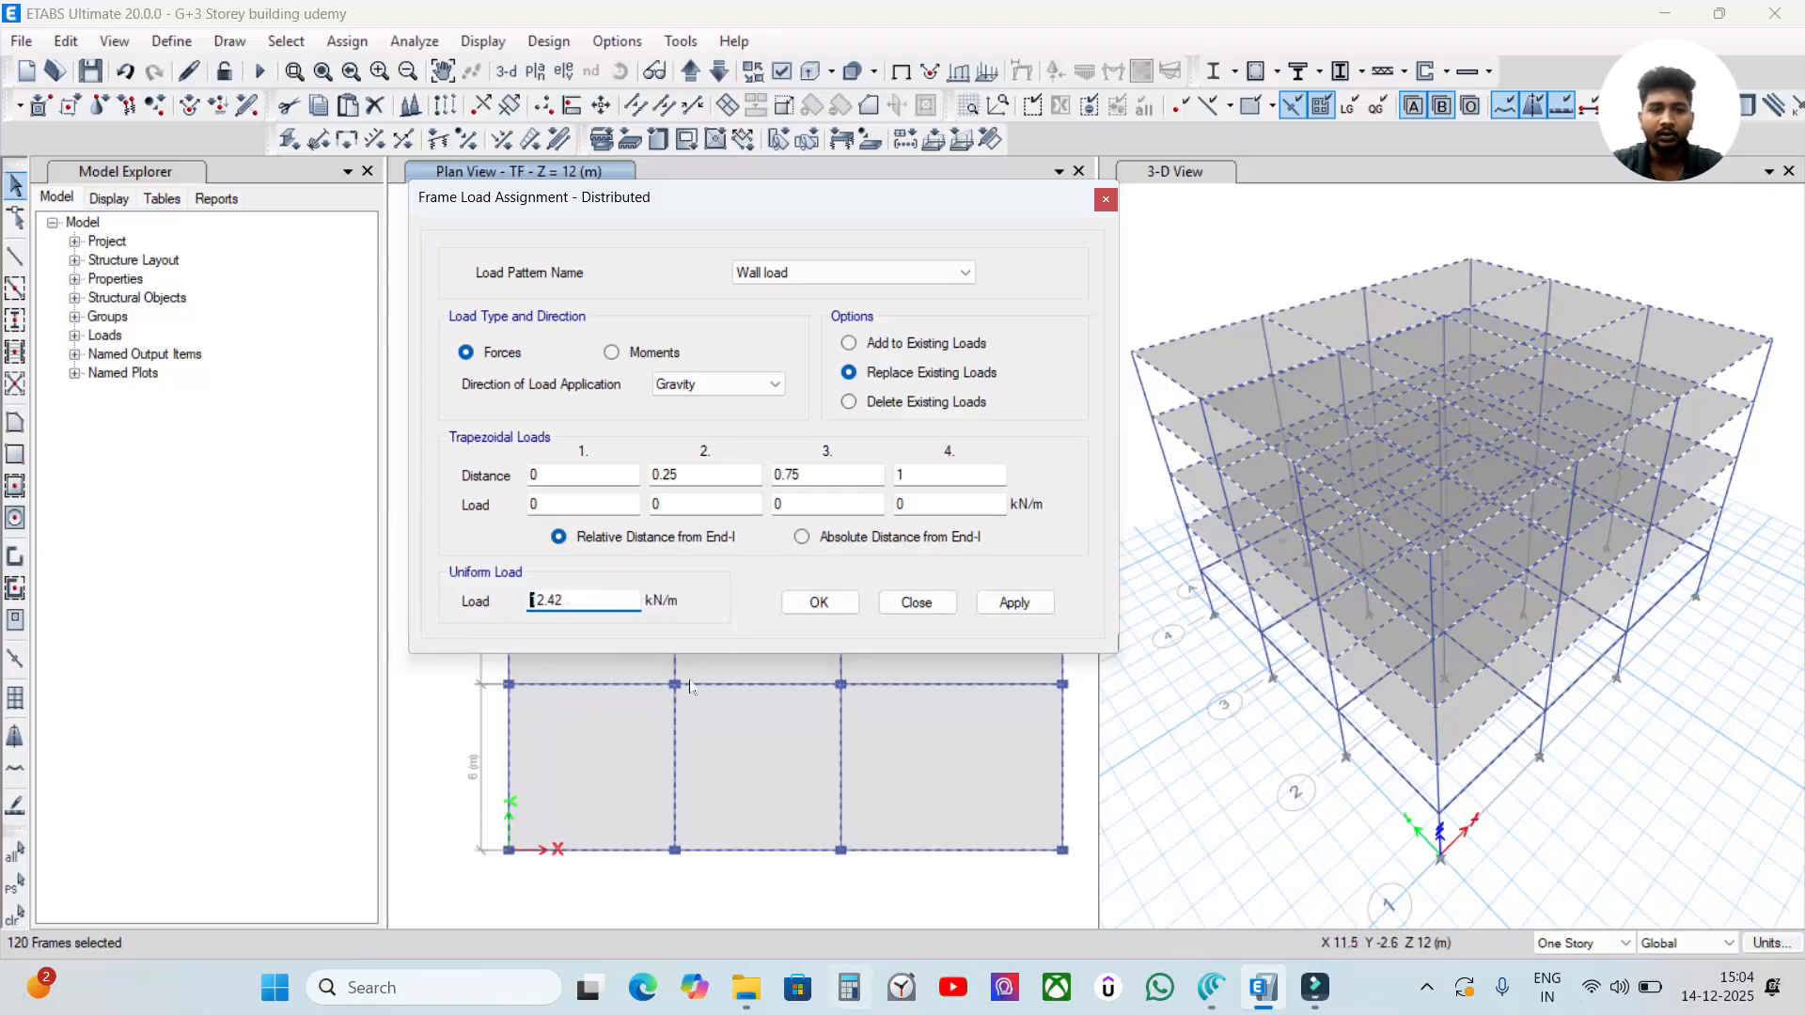
{"action": "double_click", "coordinate": [585, 600]}
{"action": "left_click", "coordinate": [604, 600]}
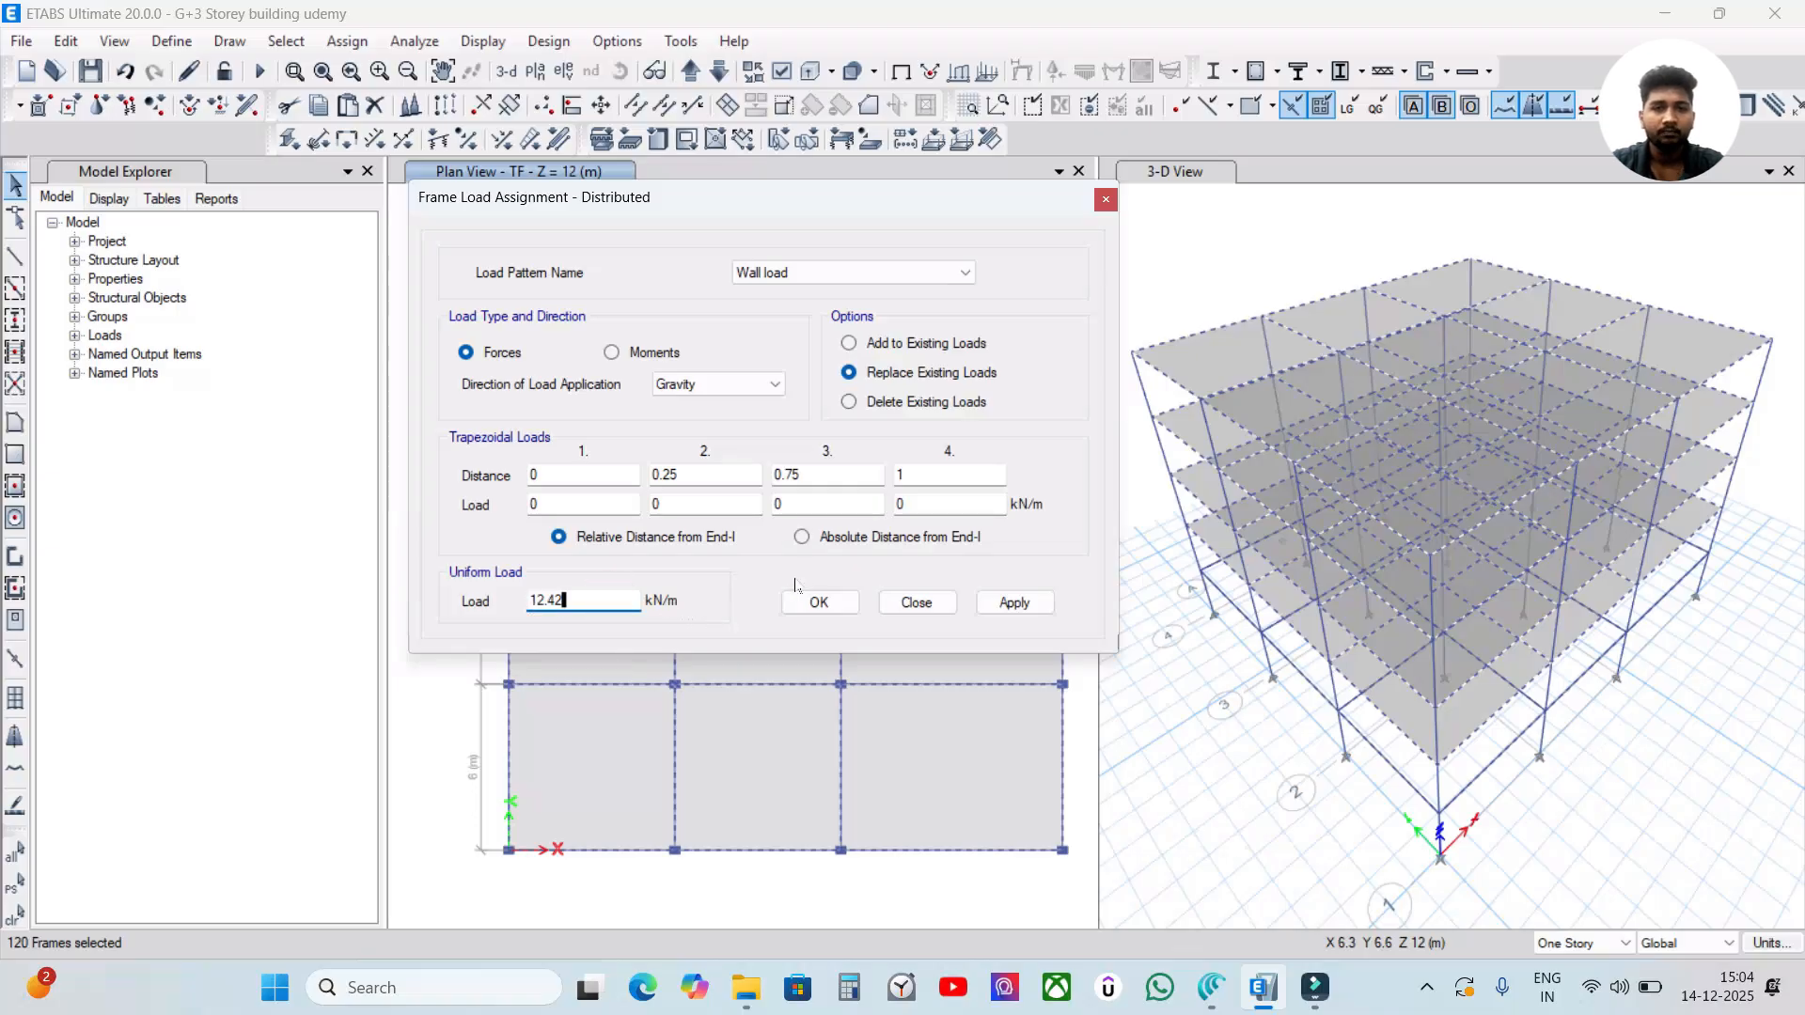
{"action": "left_click", "coordinate": [1031, 605]}
{"action": "left_click", "coordinate": [818, 604]}
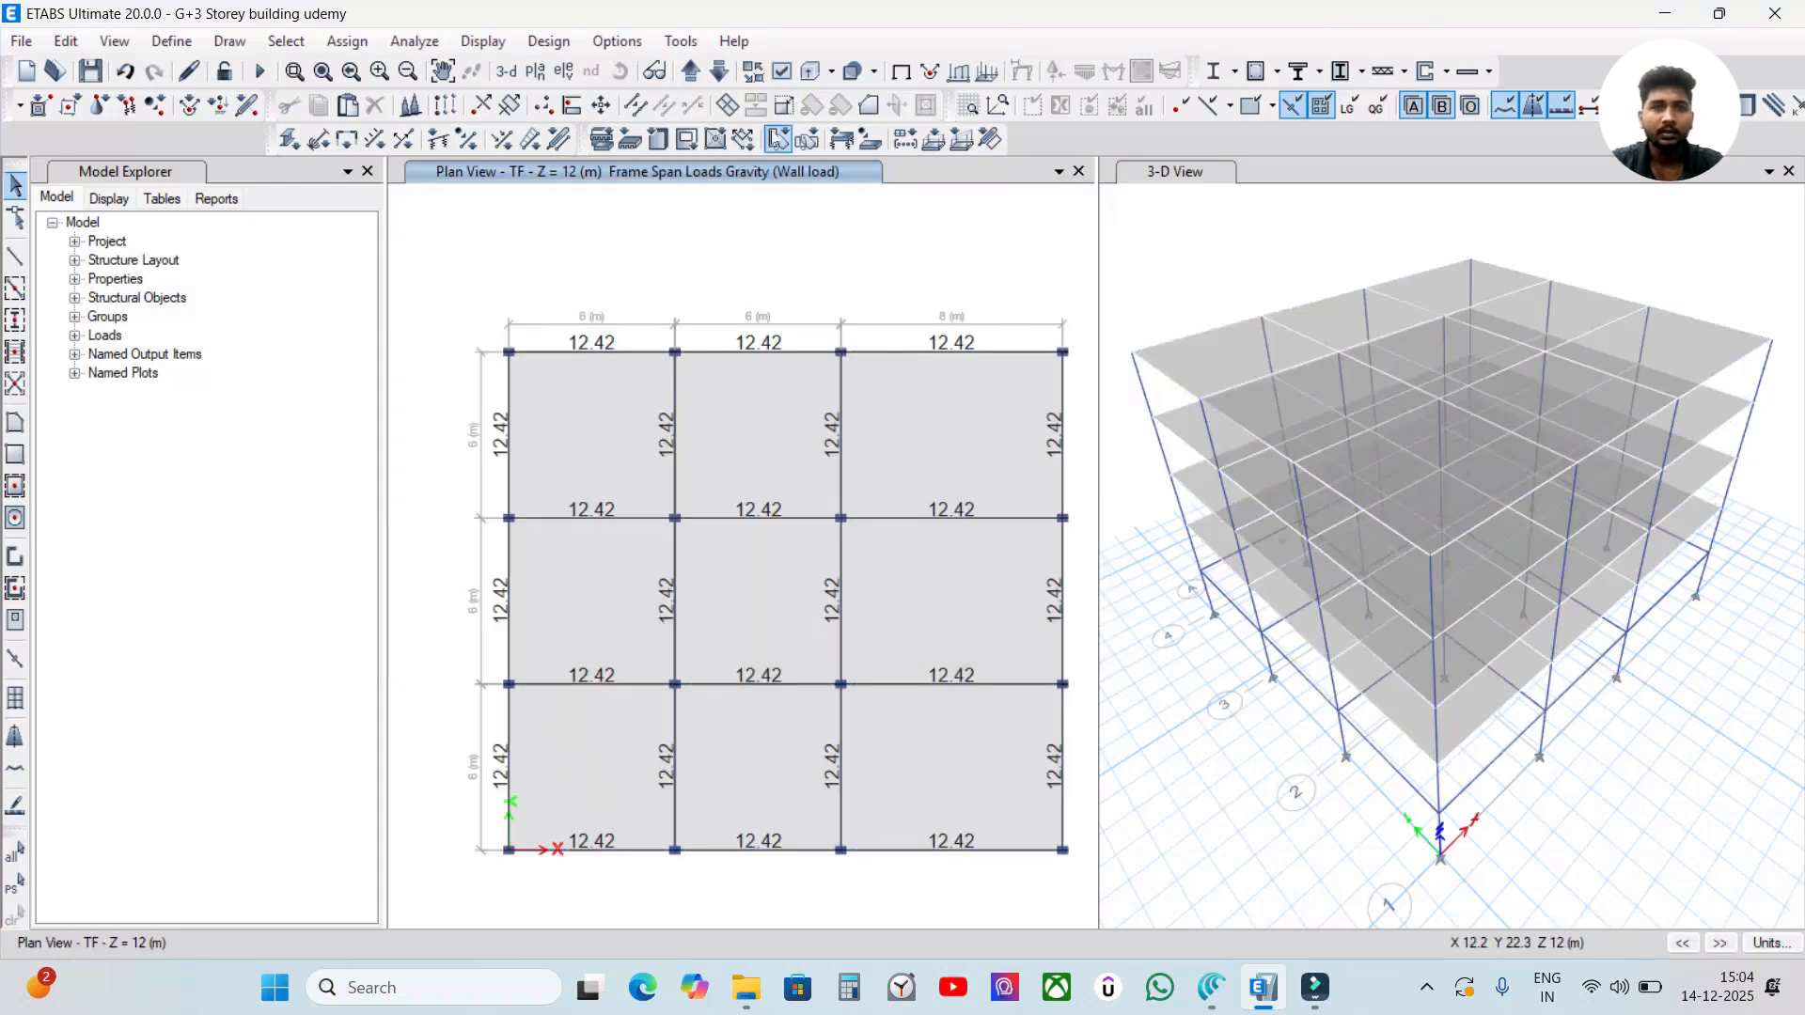
Go through the plan views of the storeys below TF to check their beam wall loads.
{"action": "left_click", "coordinate": [719, 72]}
{"action": "left_click", "coordinate": [720, 71]}
{"action": "left_click", "coordinate": [719, 71]}
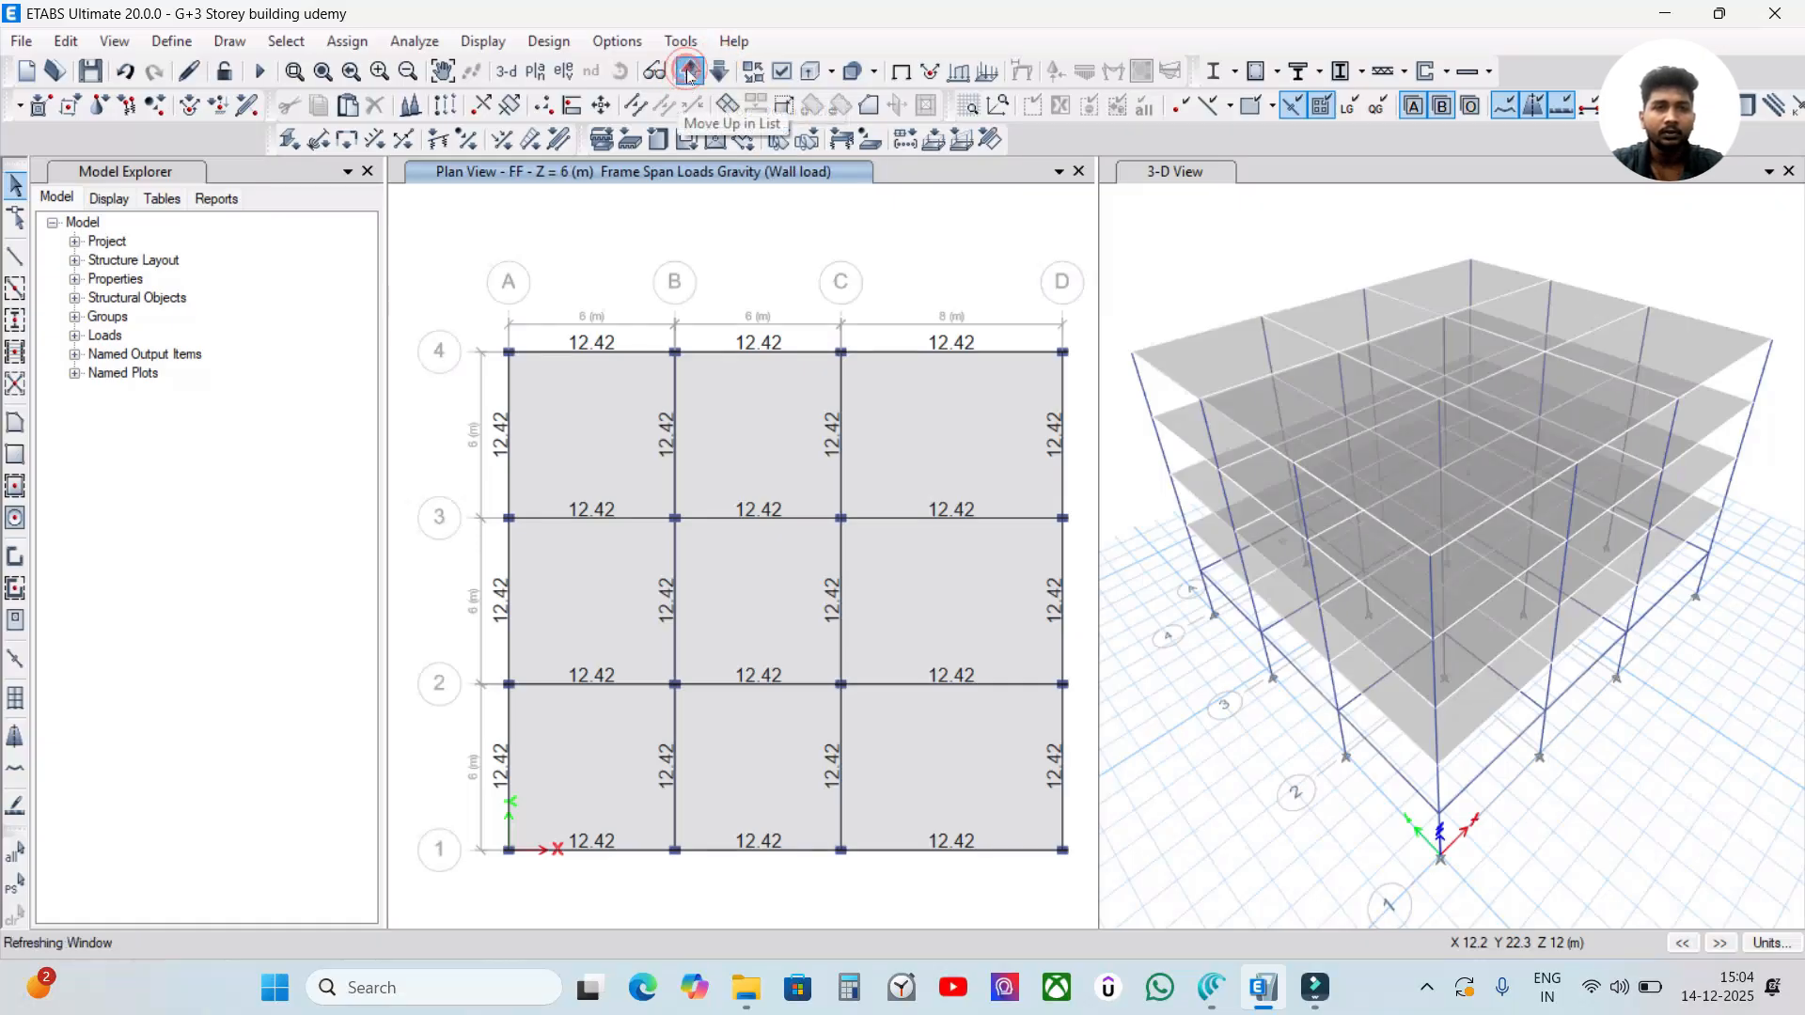
Display the Wall load span forces with loading values on the frames in the 3-D view.
{"action": "left_click", "coordinate": [1239, 228]}
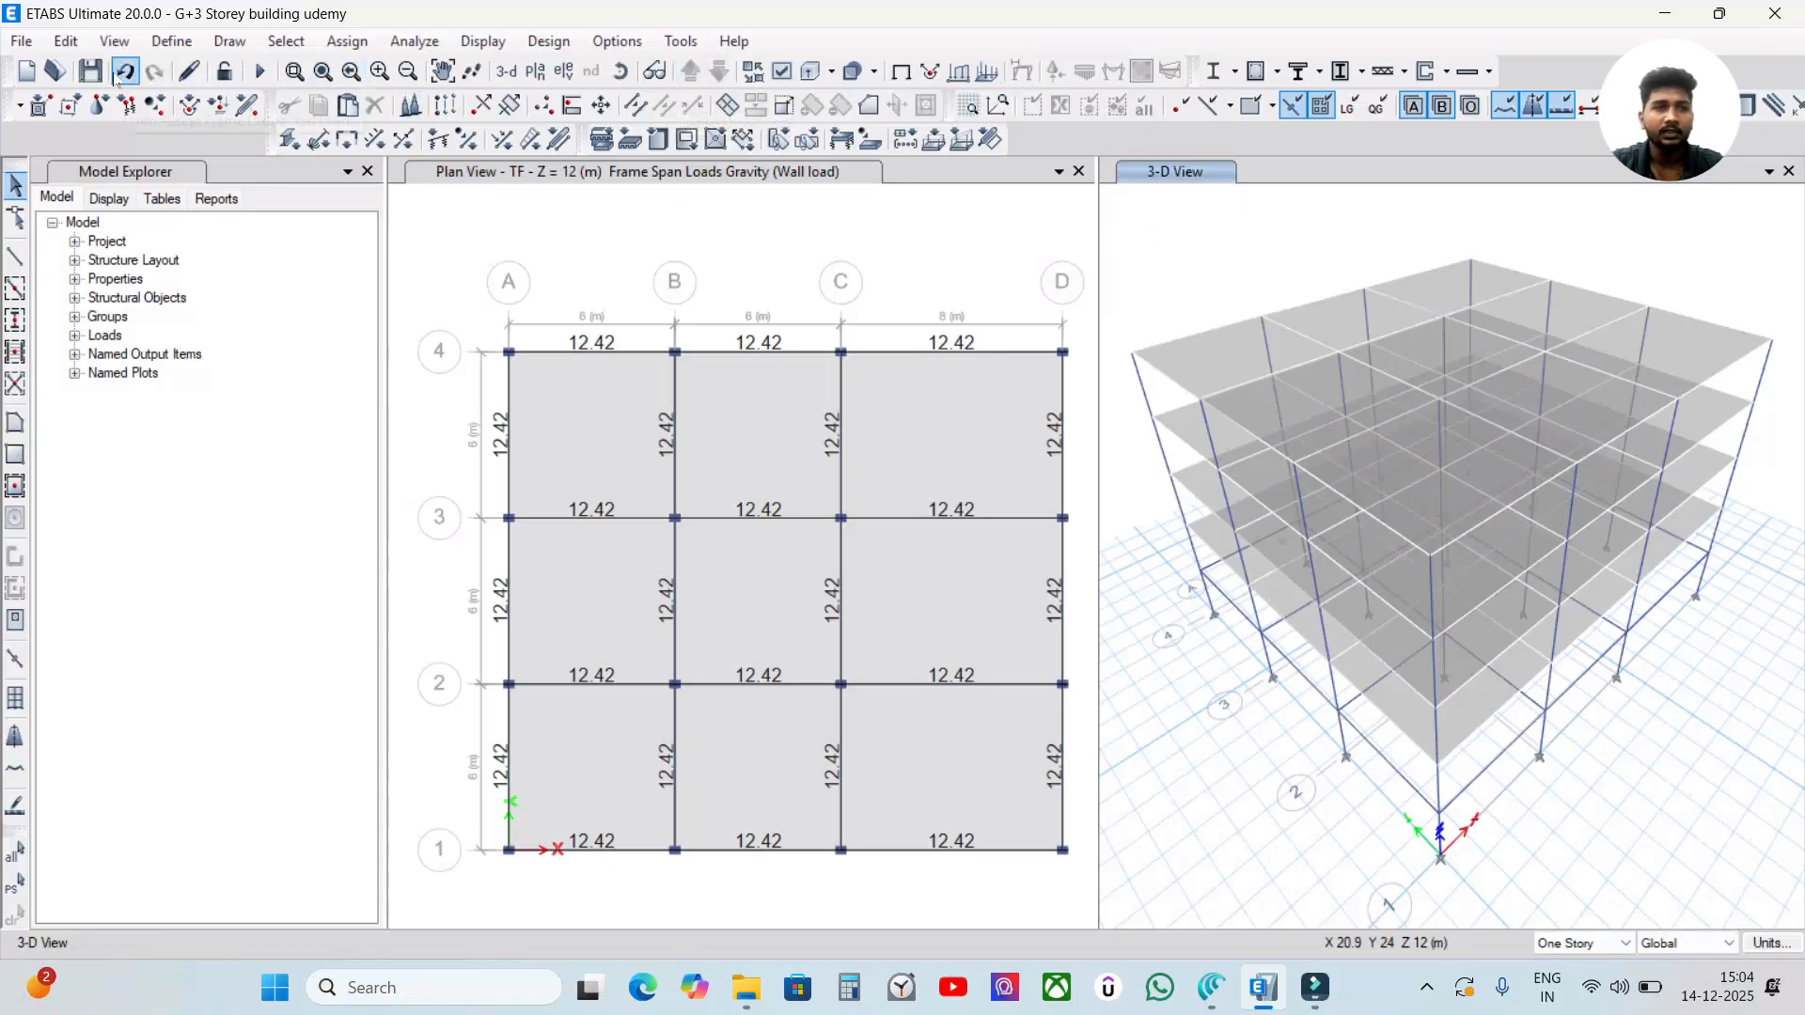
{"action": "left_click", "coordinate": [188, 71]}
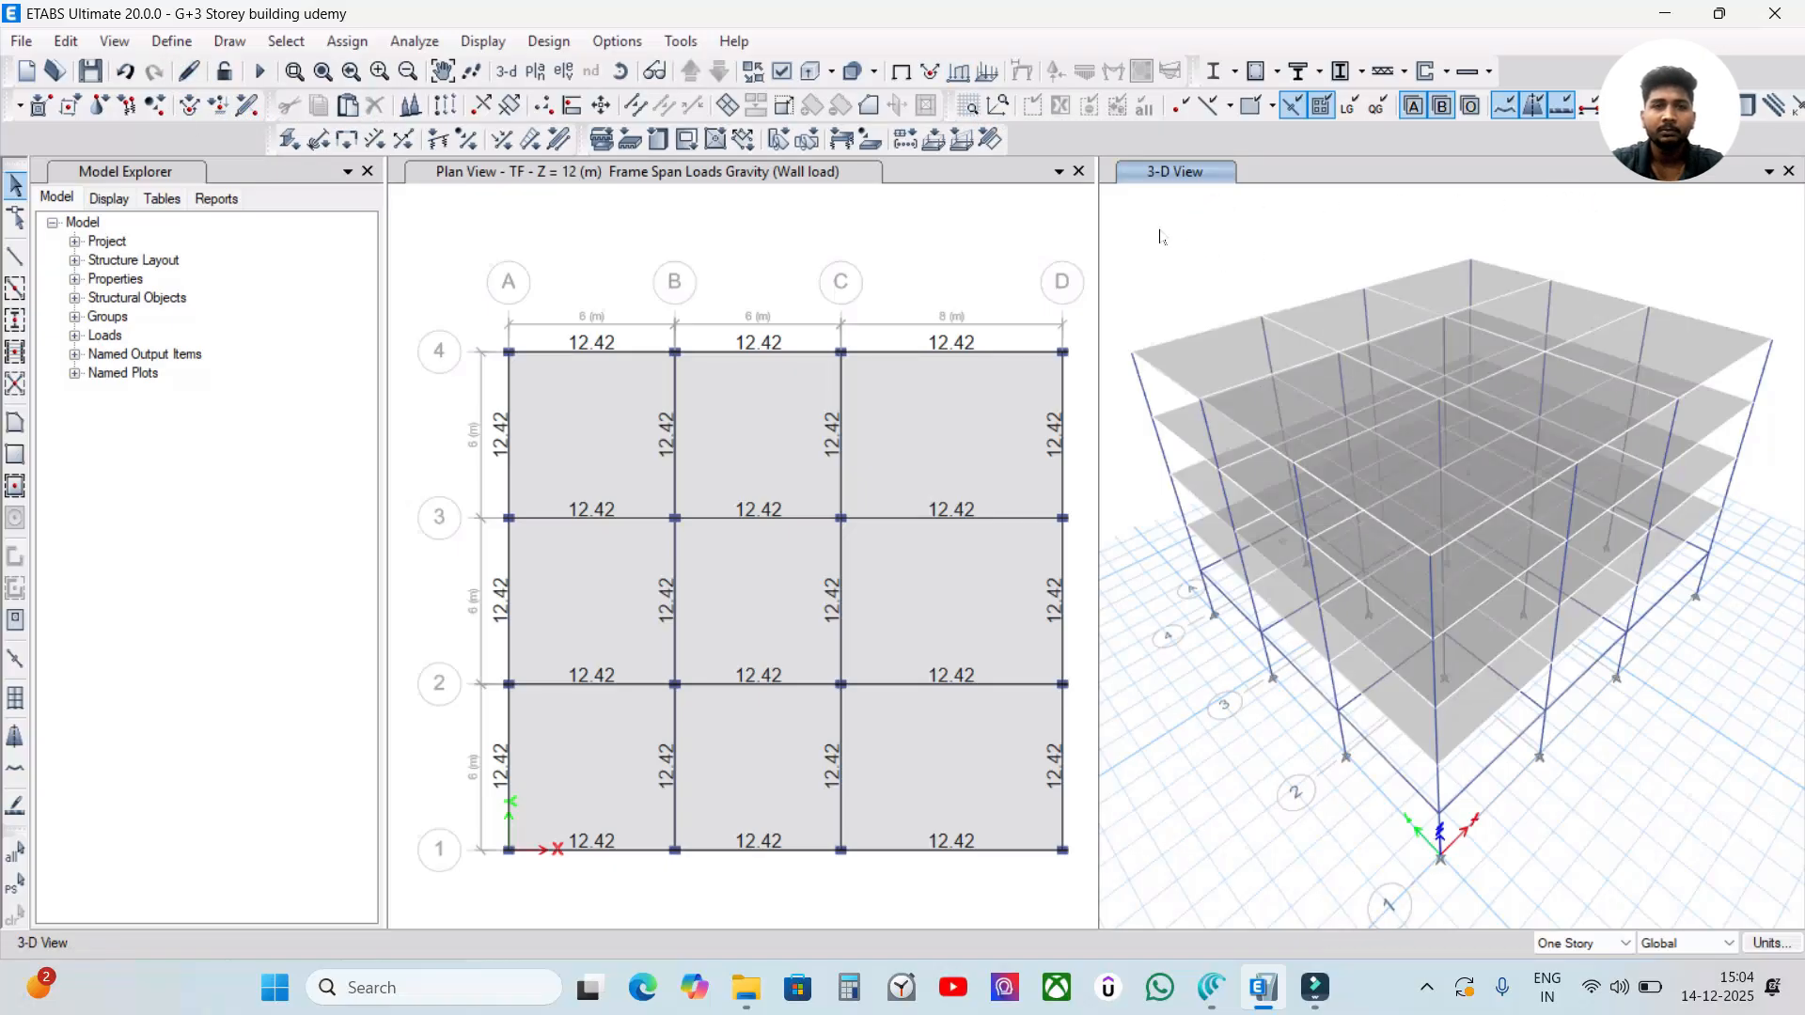
{"action": "left_click", "coordinate": [959, 75]}
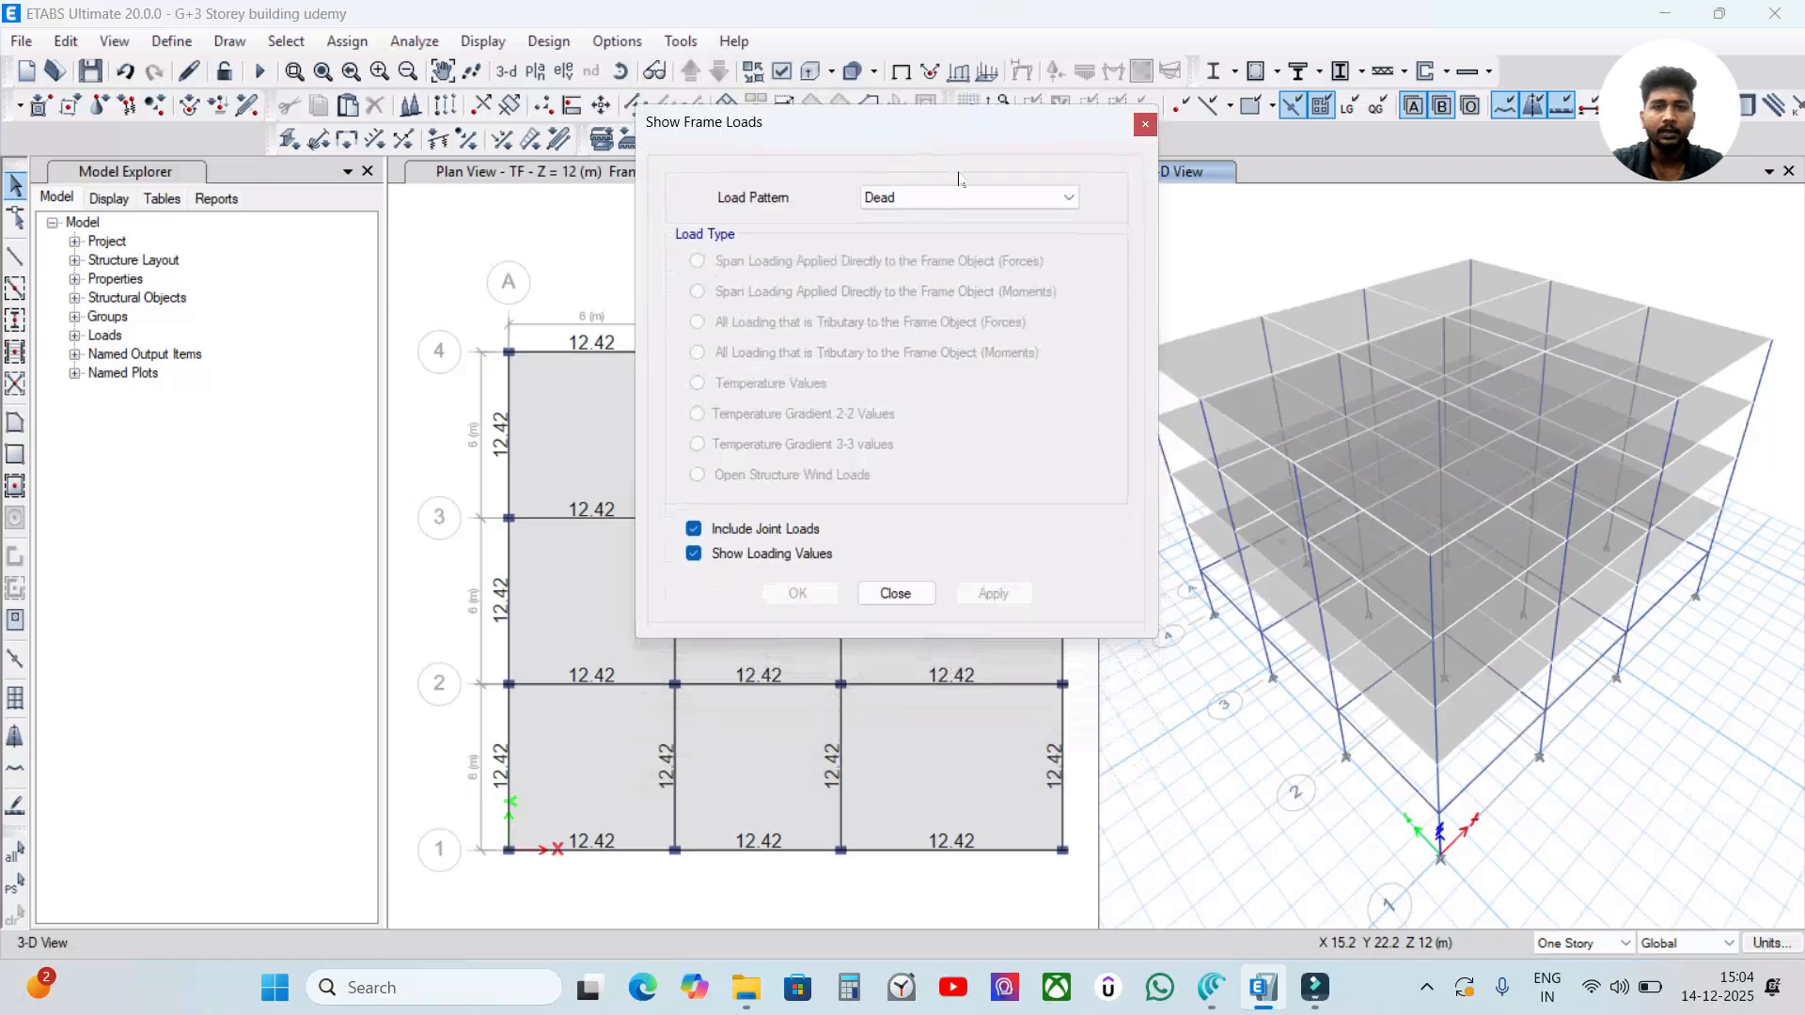
{"action": "left_click", "coordinate": [954, 197]}
{"action": "left_click", "coordinate": [929, 259]}
{"action": "left_click", "coordinate": [1020, 197]}
{"action": "left_click", "coordinate": [954, 249]}
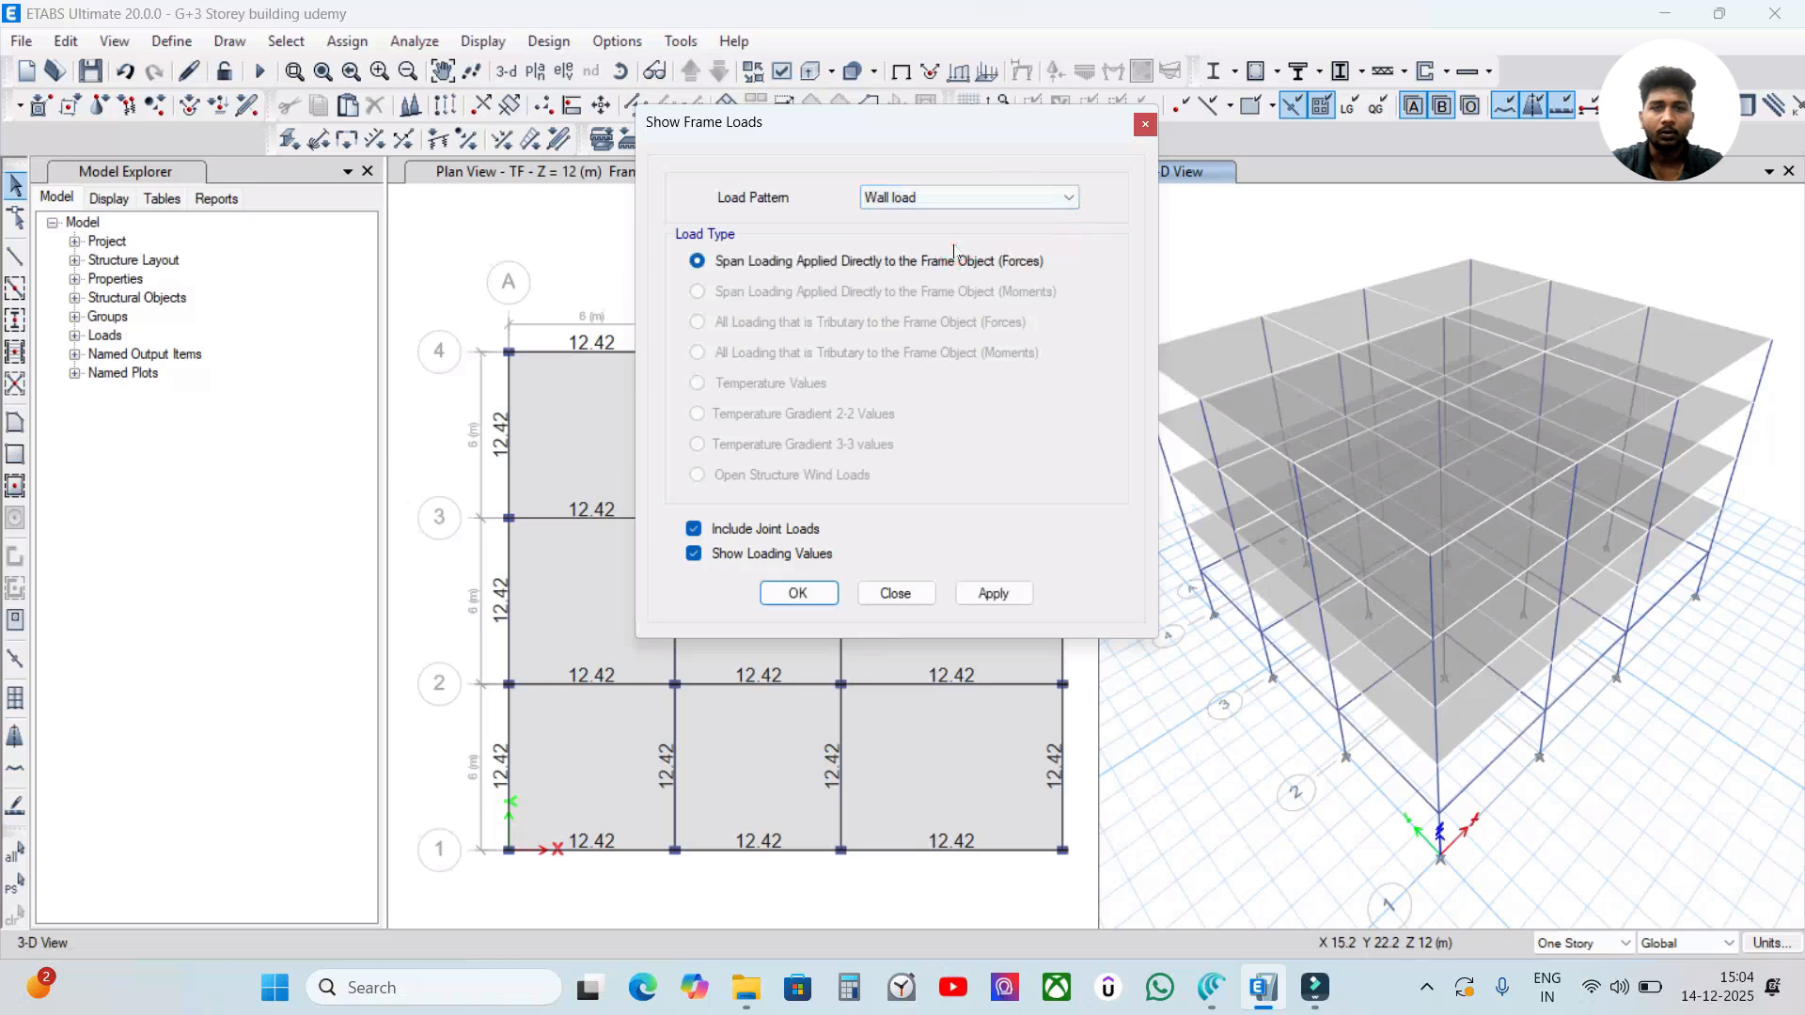
{"action": "left_click", "coordinate": [994, 595]}
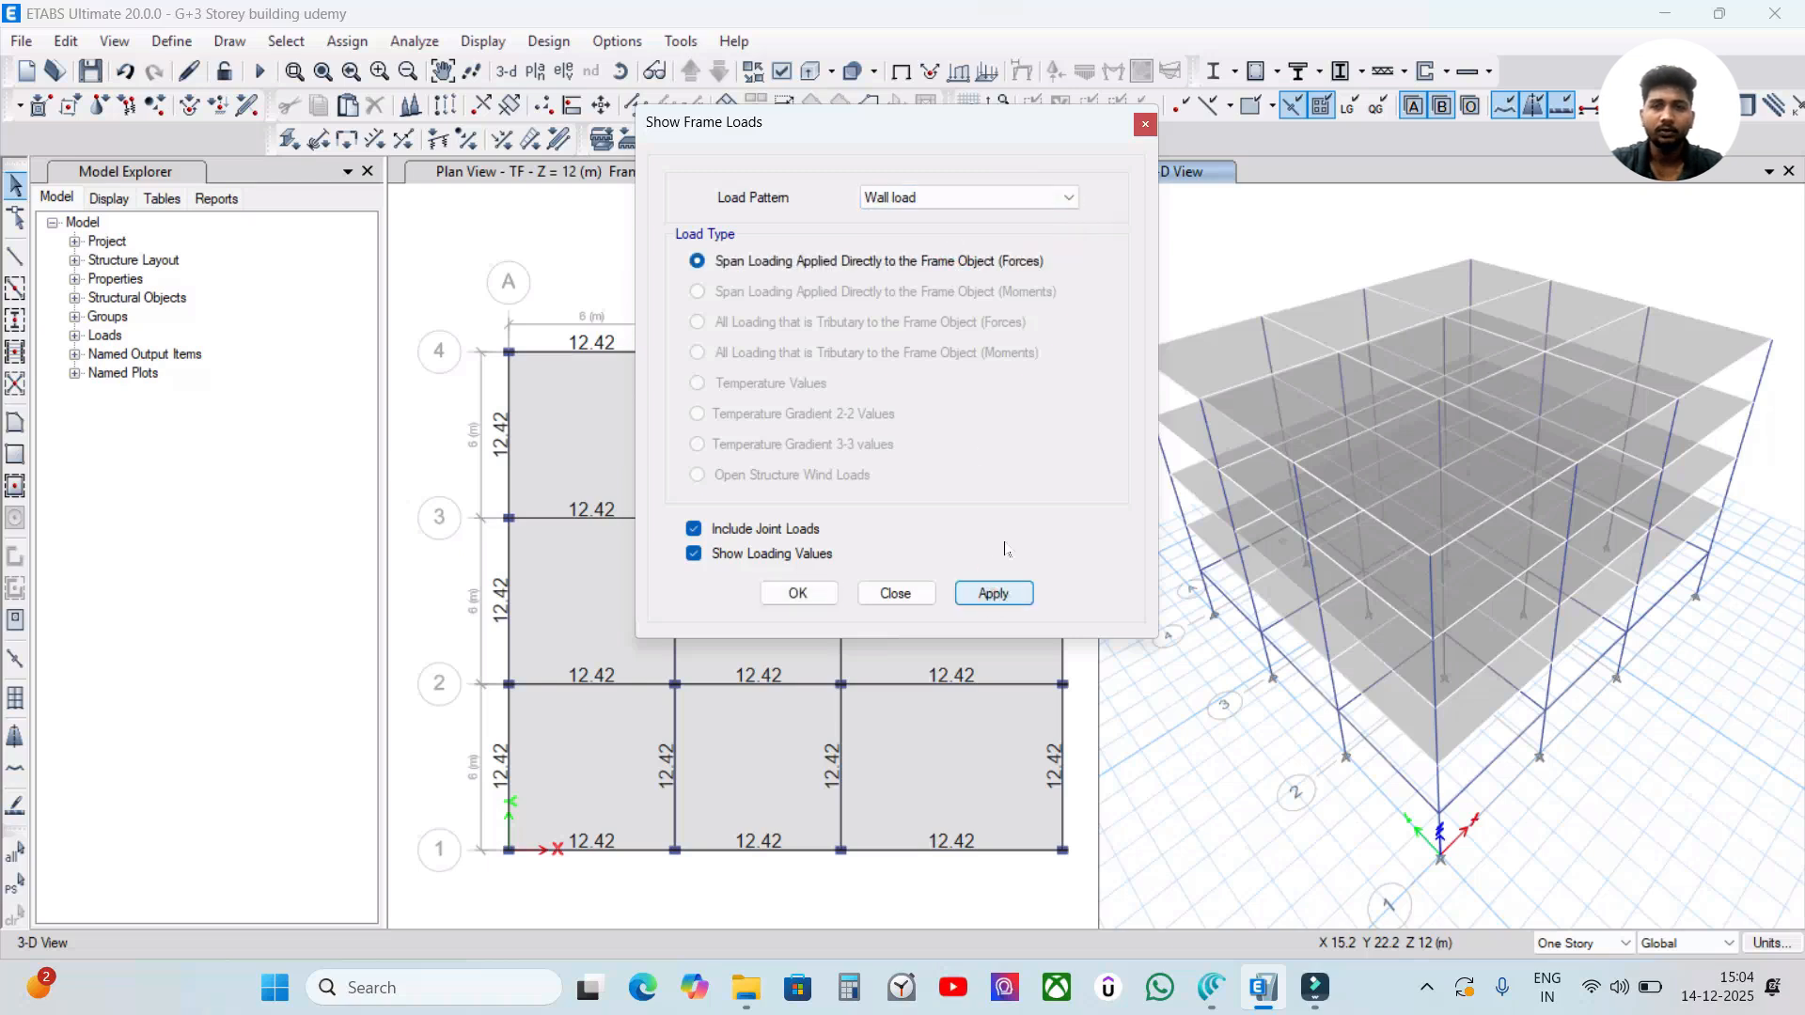
{"action": "left_click", "coordinate": [798, 593]}
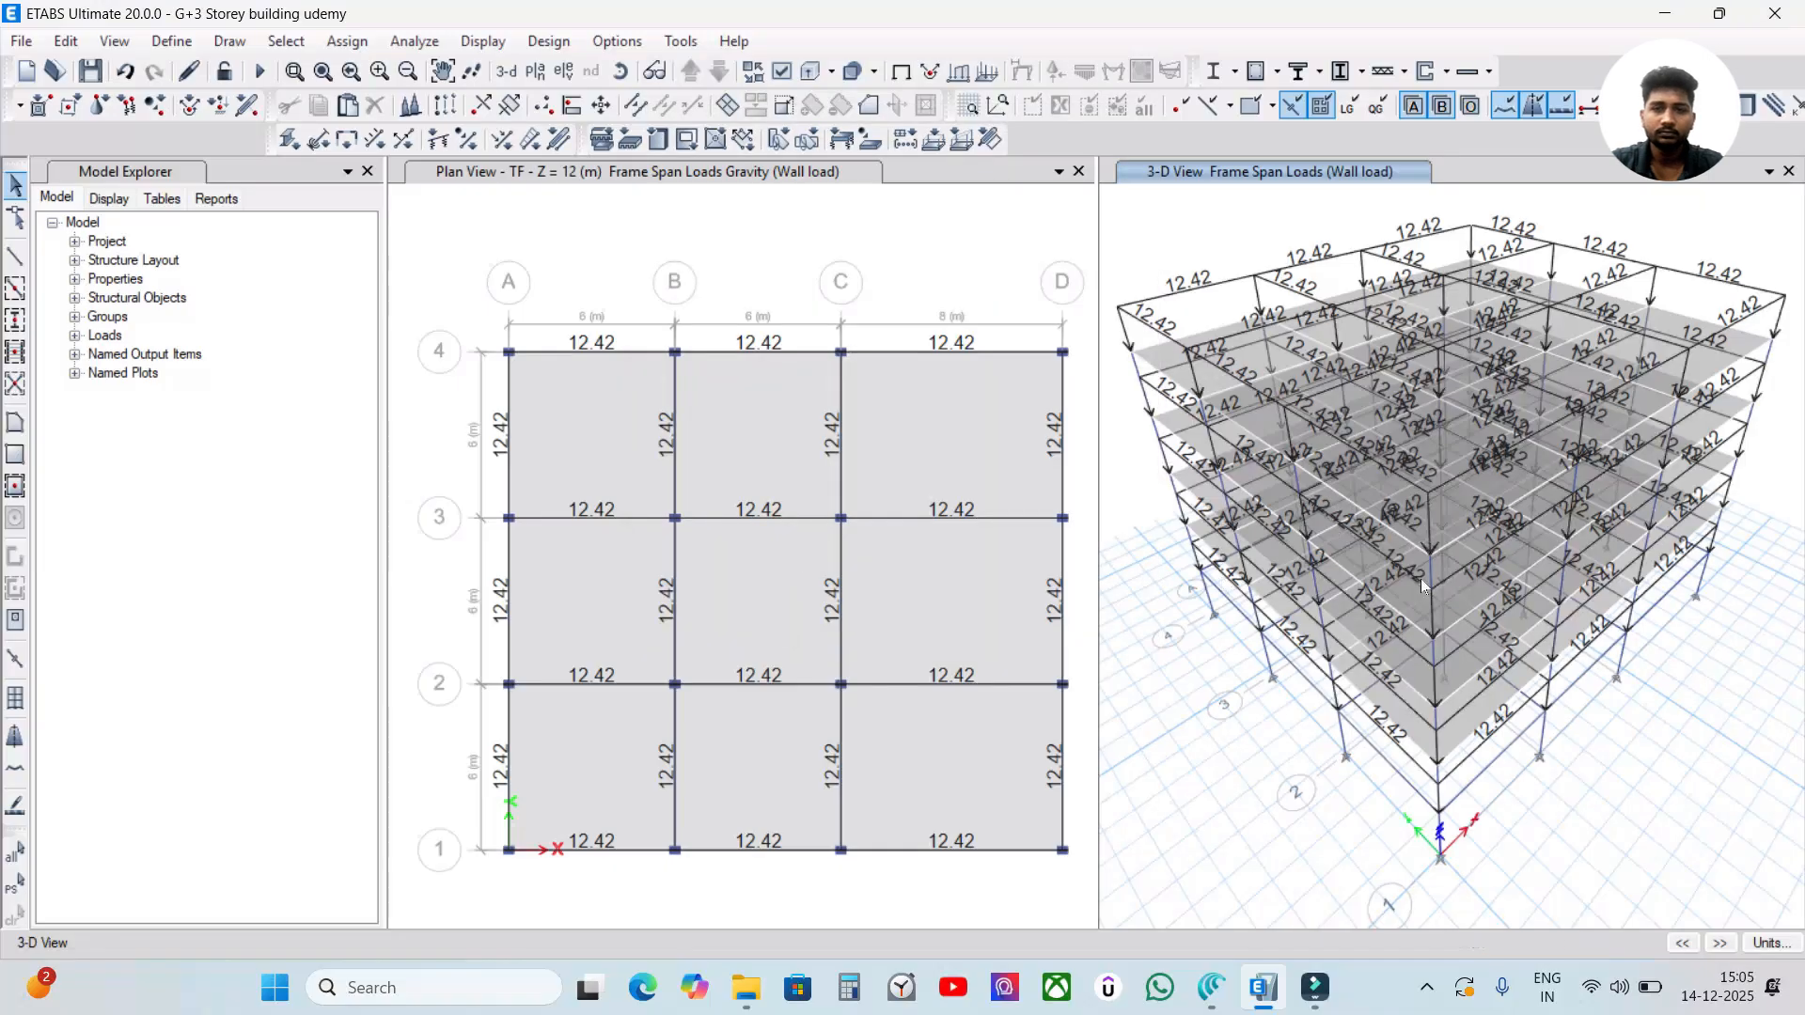
Inspect the wall loads on the beams of every storey from several angles in the 3-D view.
{"action": "middle_click_drag", "start_coordinate": [1311, 605], "coordinate": [1316, 503], "text": "shift"}
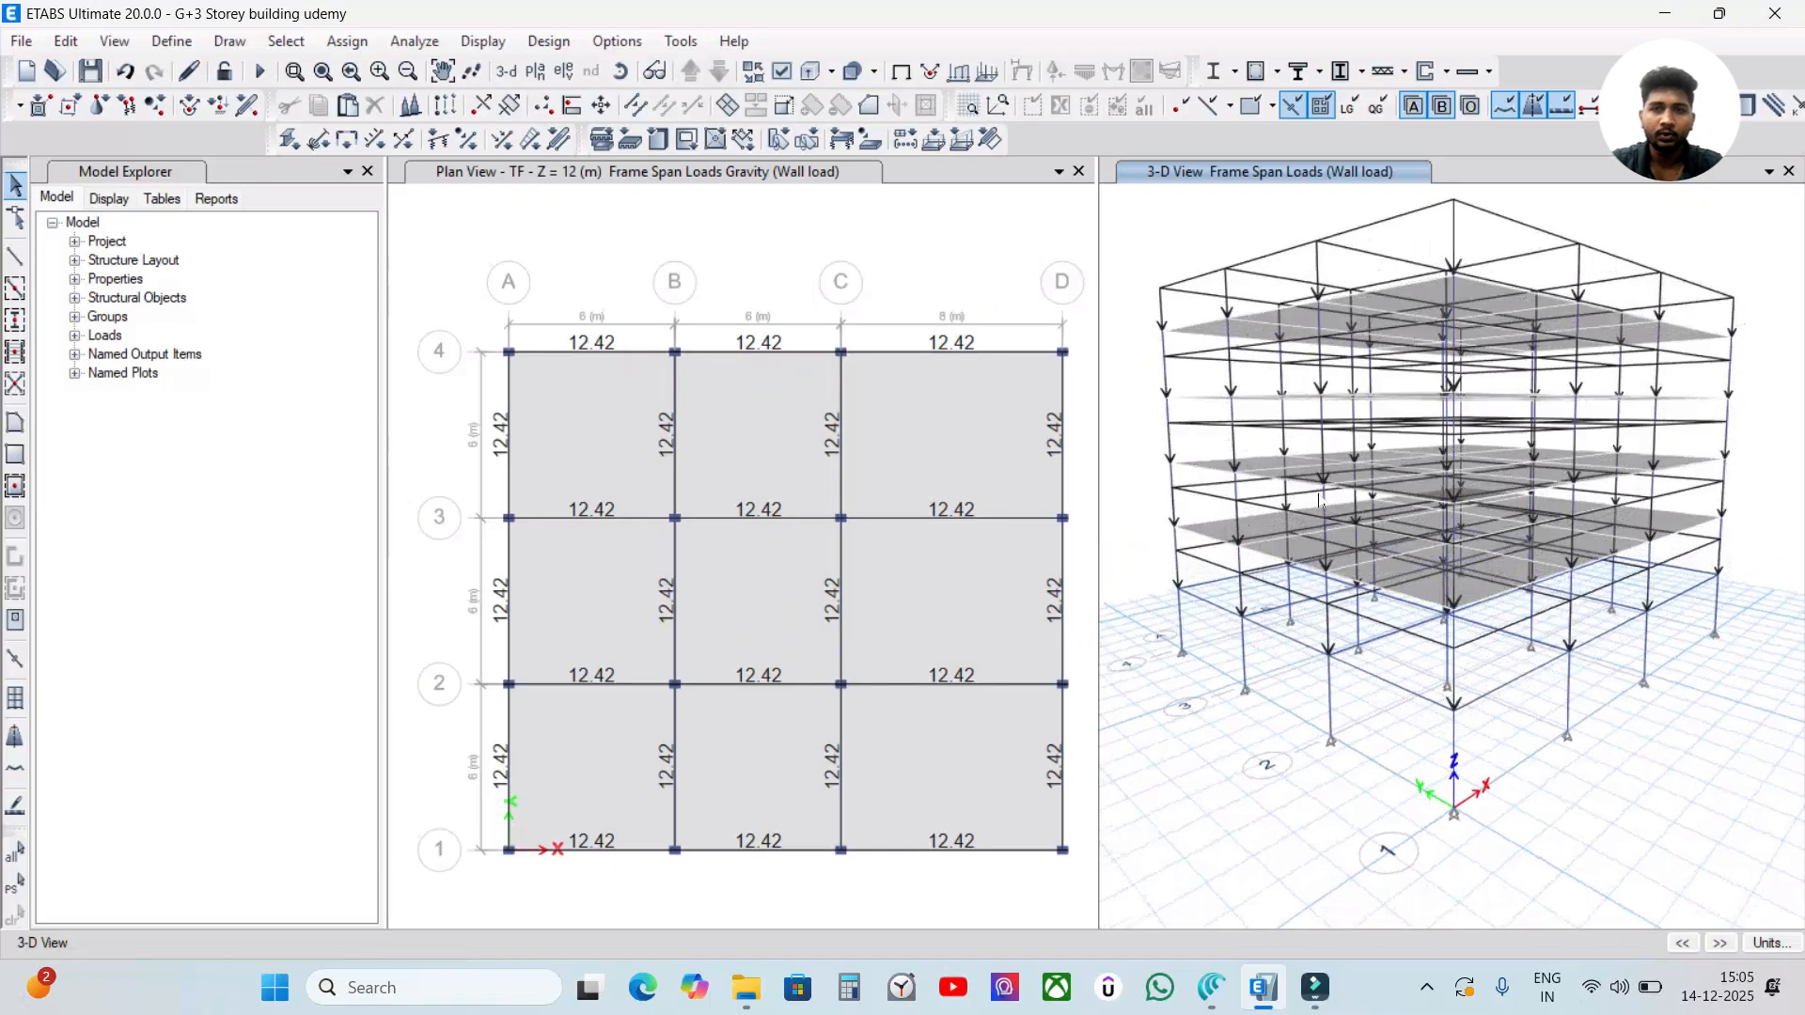
{"action": "middle_click_drag", "start_coordinate": [1197, 357], "coordinate": [1267, 459], "text": "shift"}
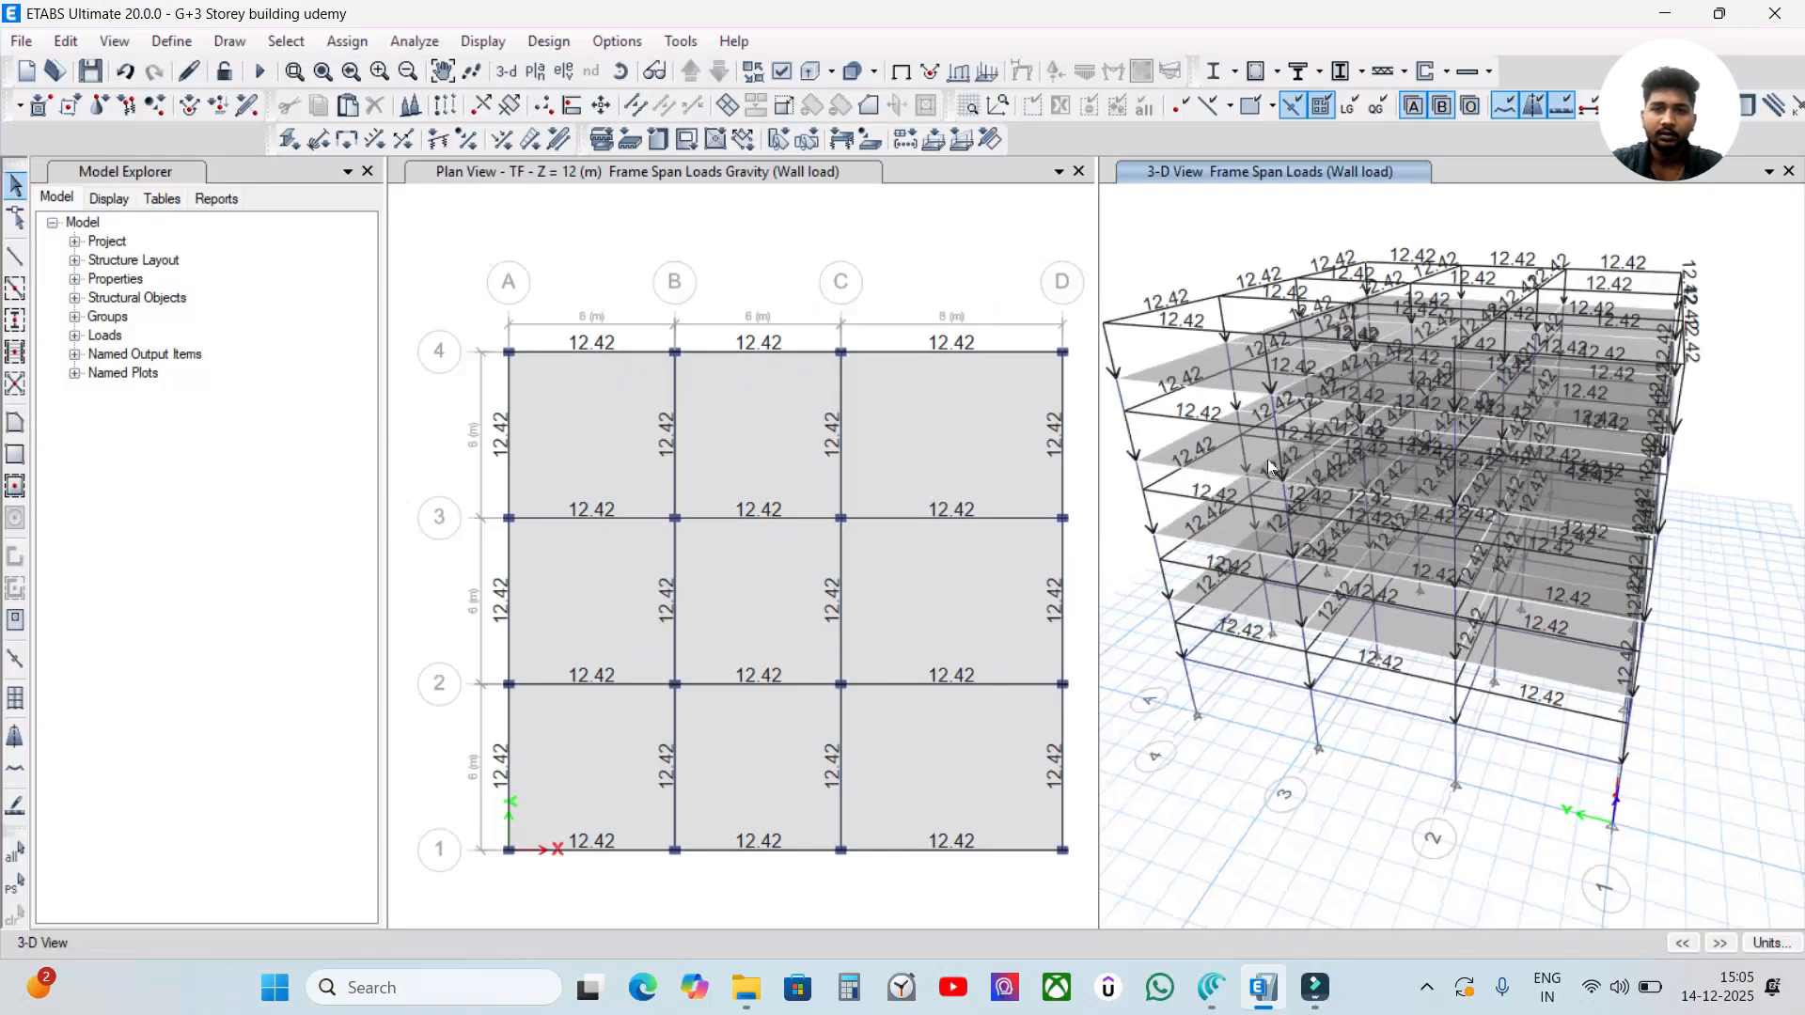
{"action": "middle_click_drag", "start_coordinate": [1175, 353], "coordinate": [1312, 436], "text": "shift"}
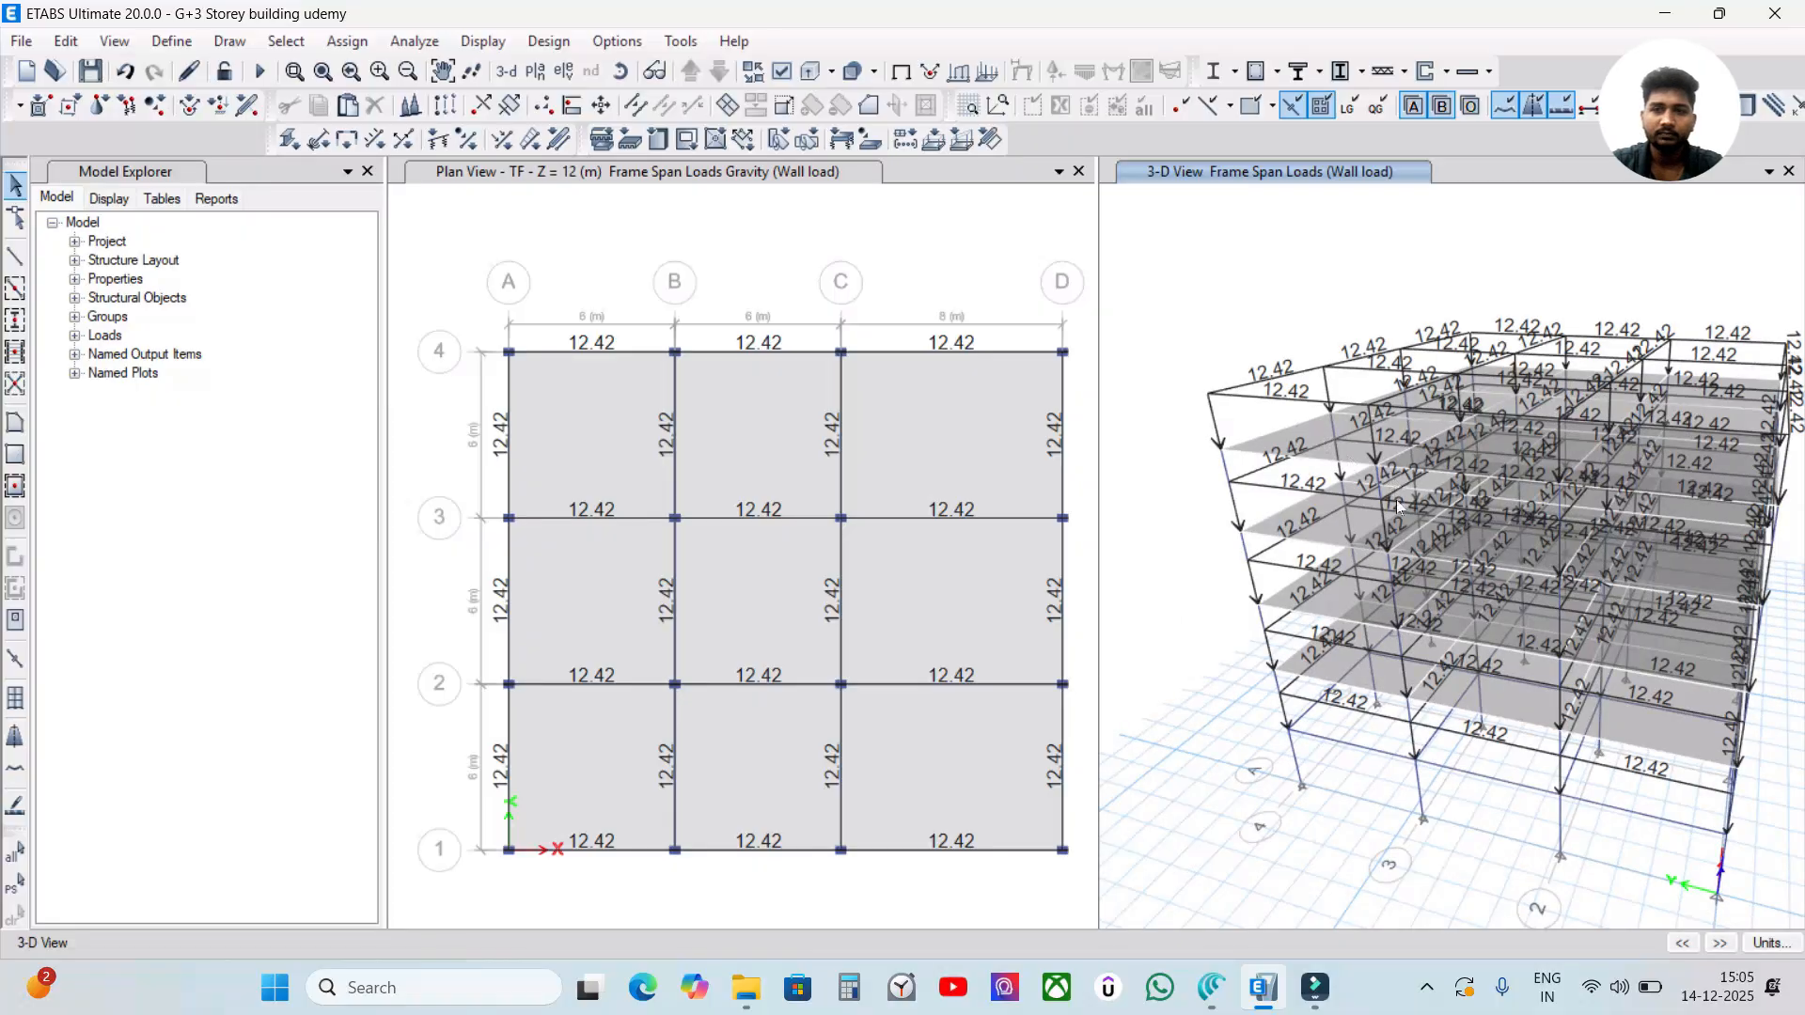
{"action": "middle_click_drag", "start_coordinate": [1445, 561], "coordinate": [1344, 477], "text": "shift"}
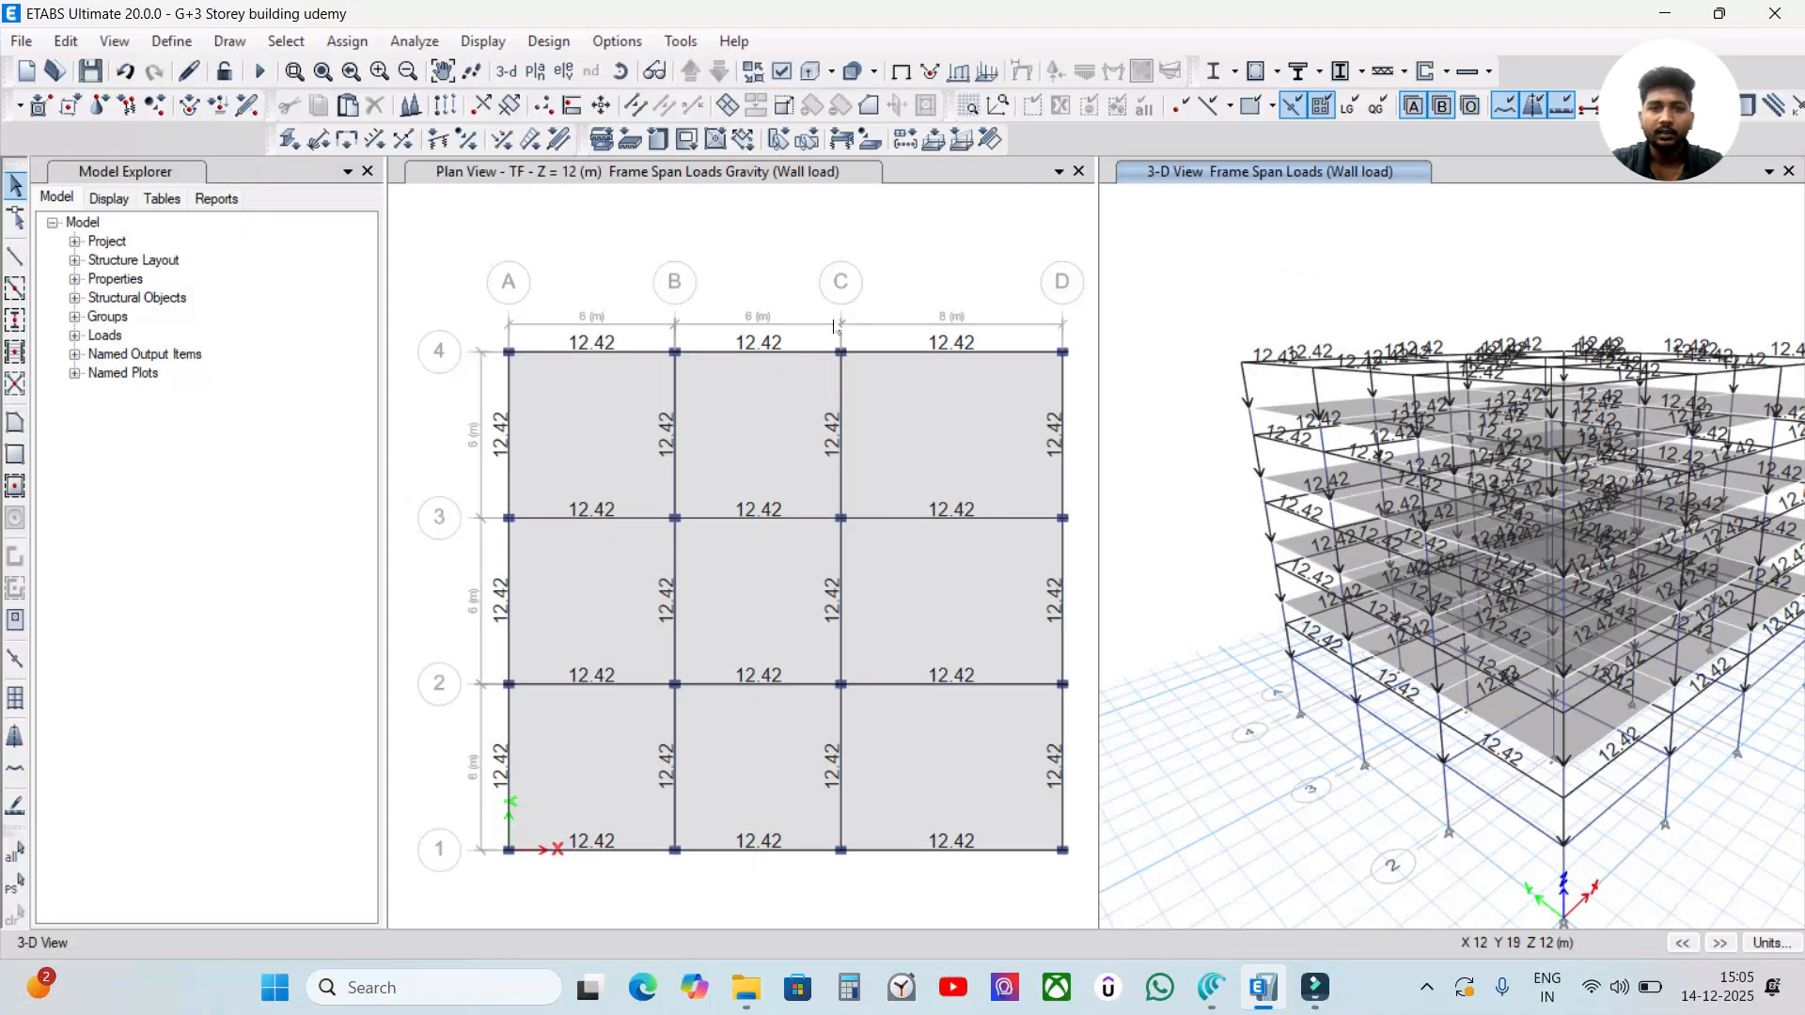
Set the maximum graphic font size to 4 points in the graphics preferences.
{"action": "left_click", "coordinate": [884, 324]}
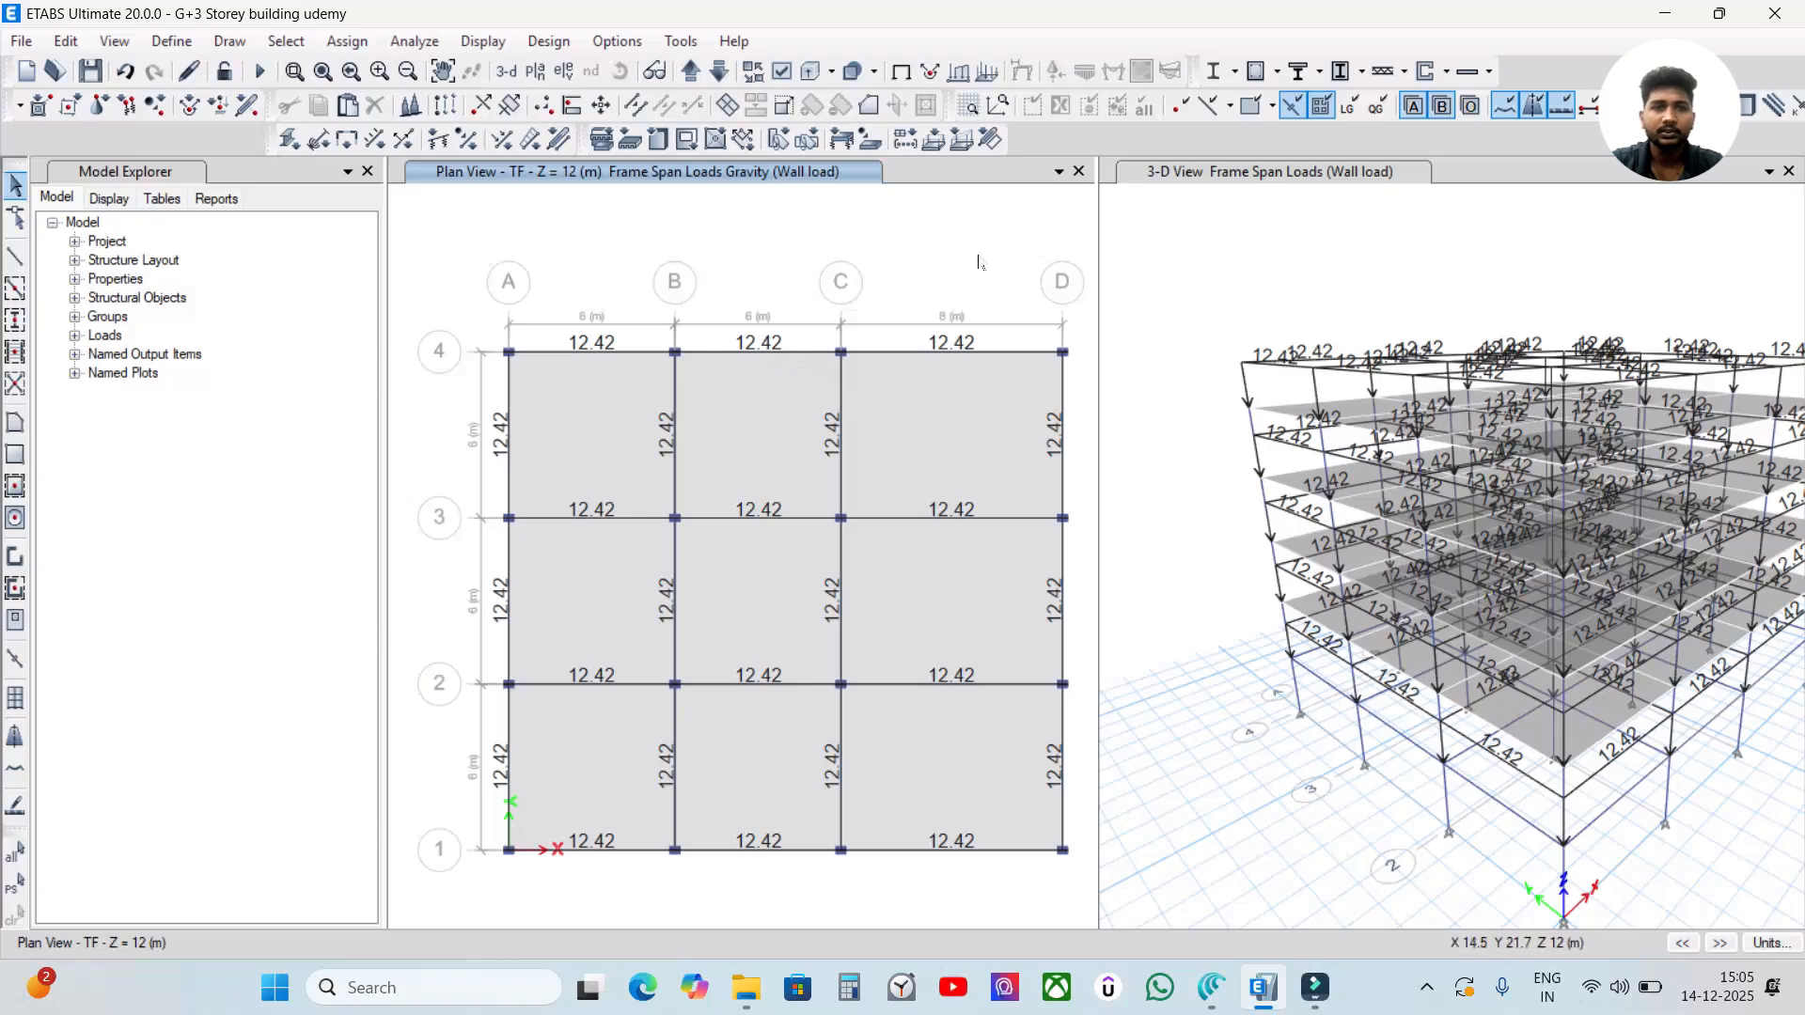
{"action": "left_click", "coordinate": [620, 42]}
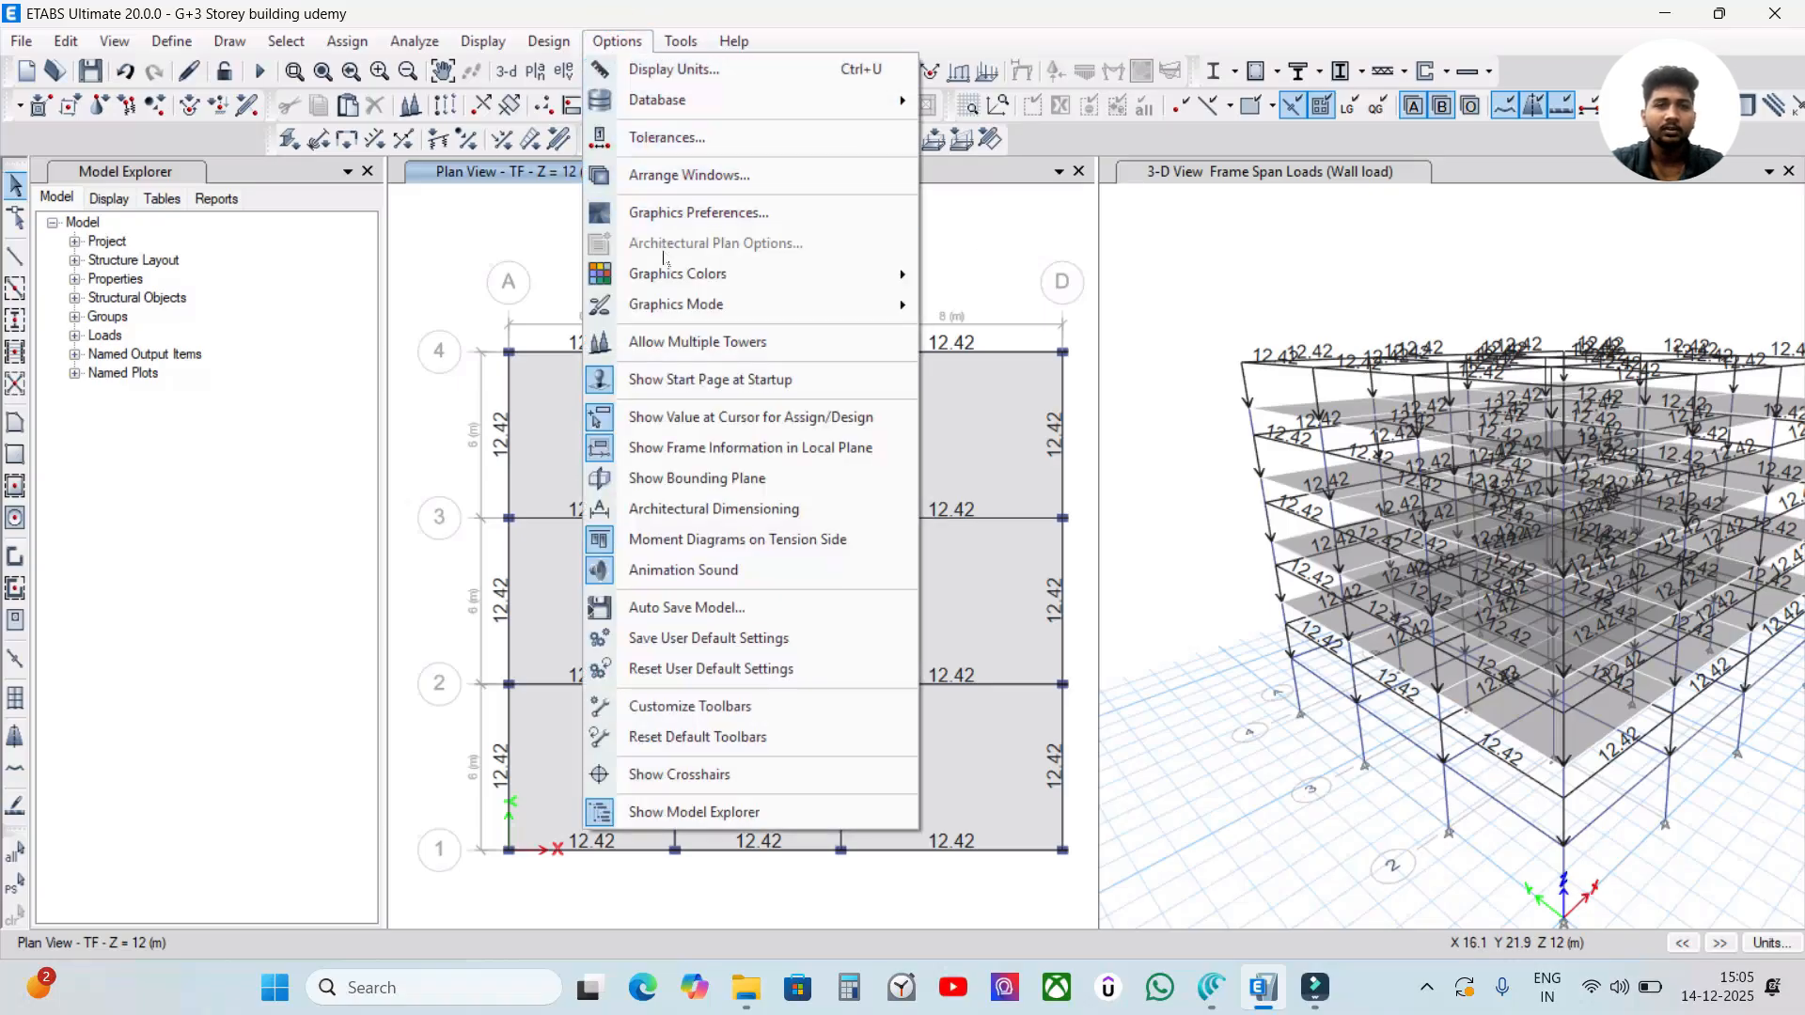
{"action": "left_click", "coordinate": [679, 214]}
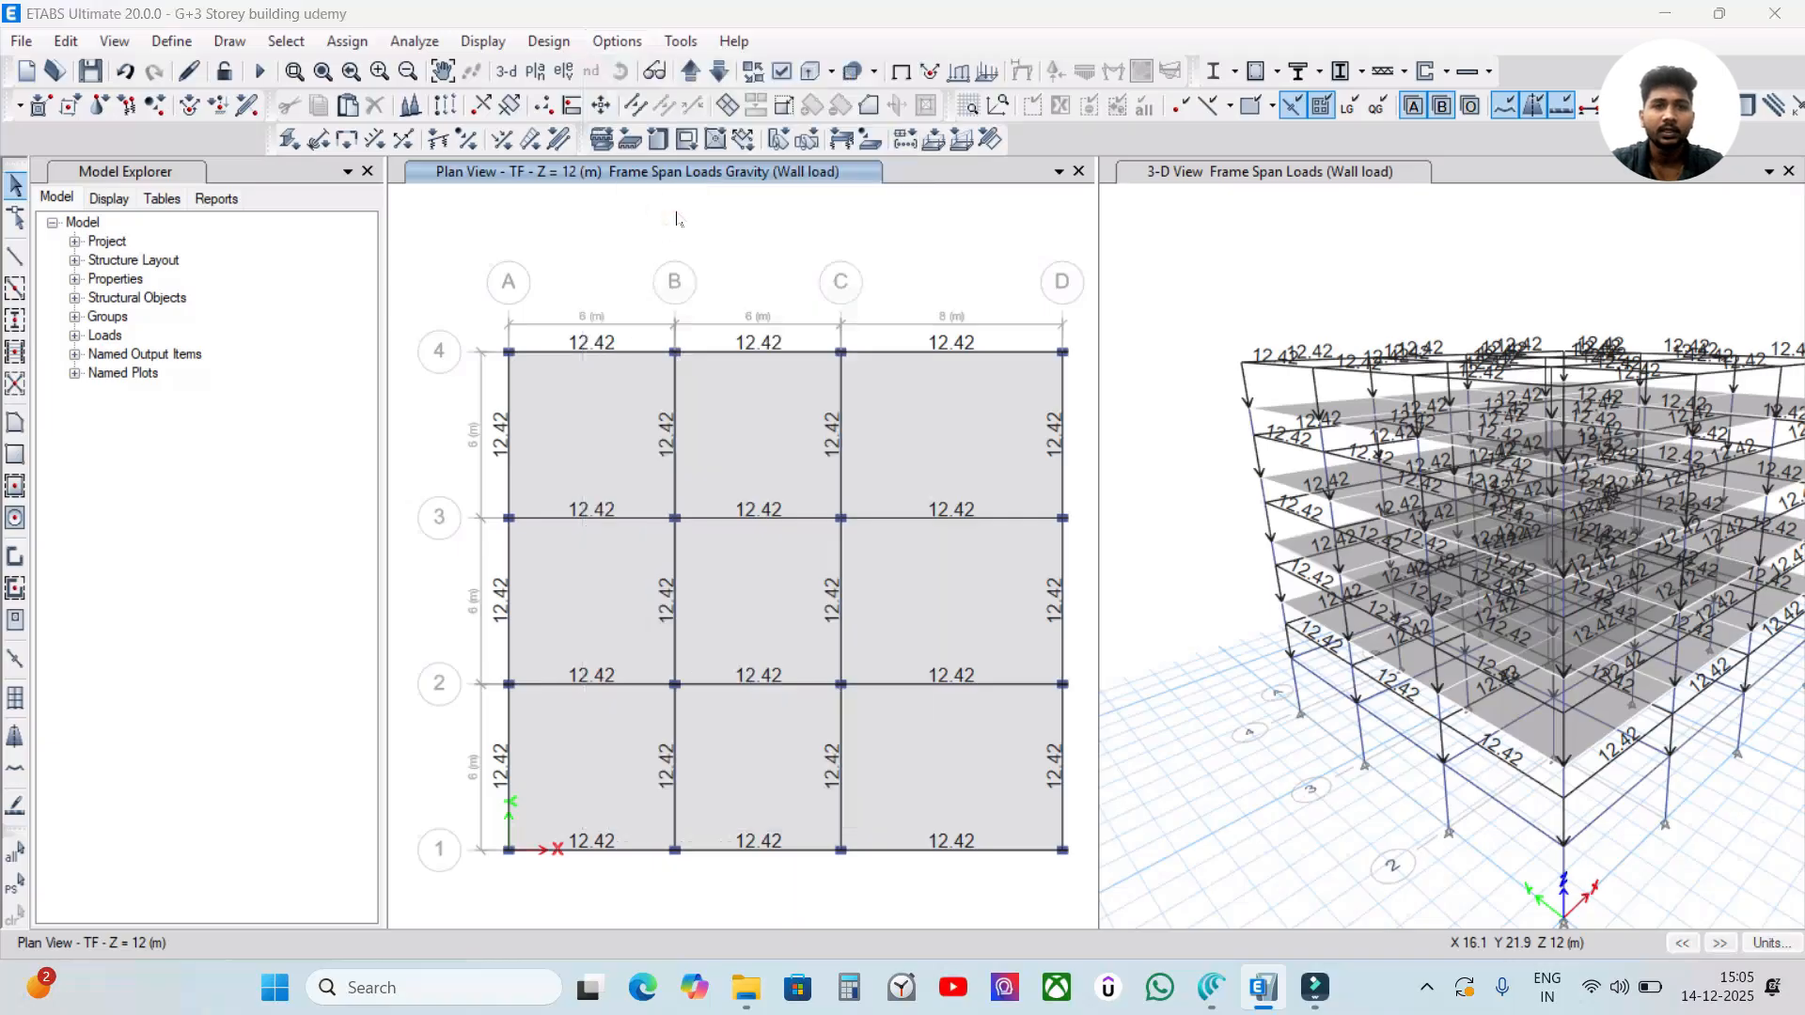
{"action": "left_click_drag", "start_coordinate": [769, 226], "coordinate": [830, 171]}
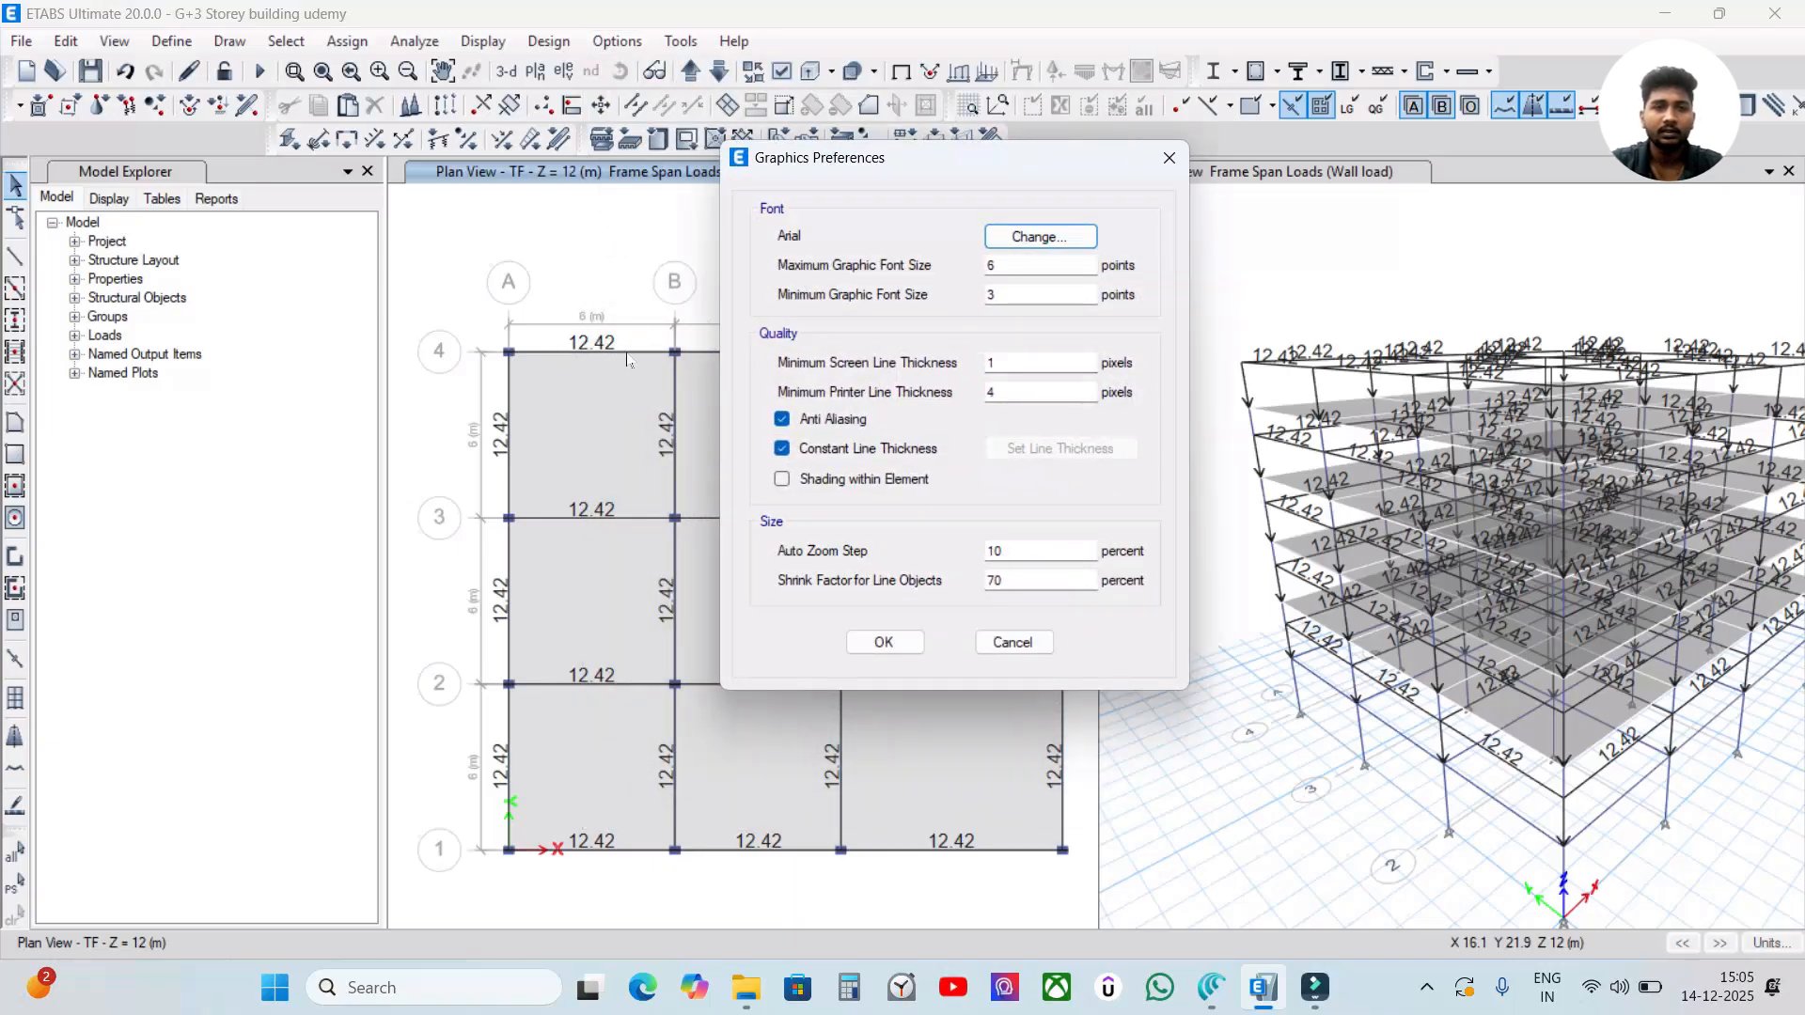
{"action": "double_click", "coordinate": [1020, 266]}
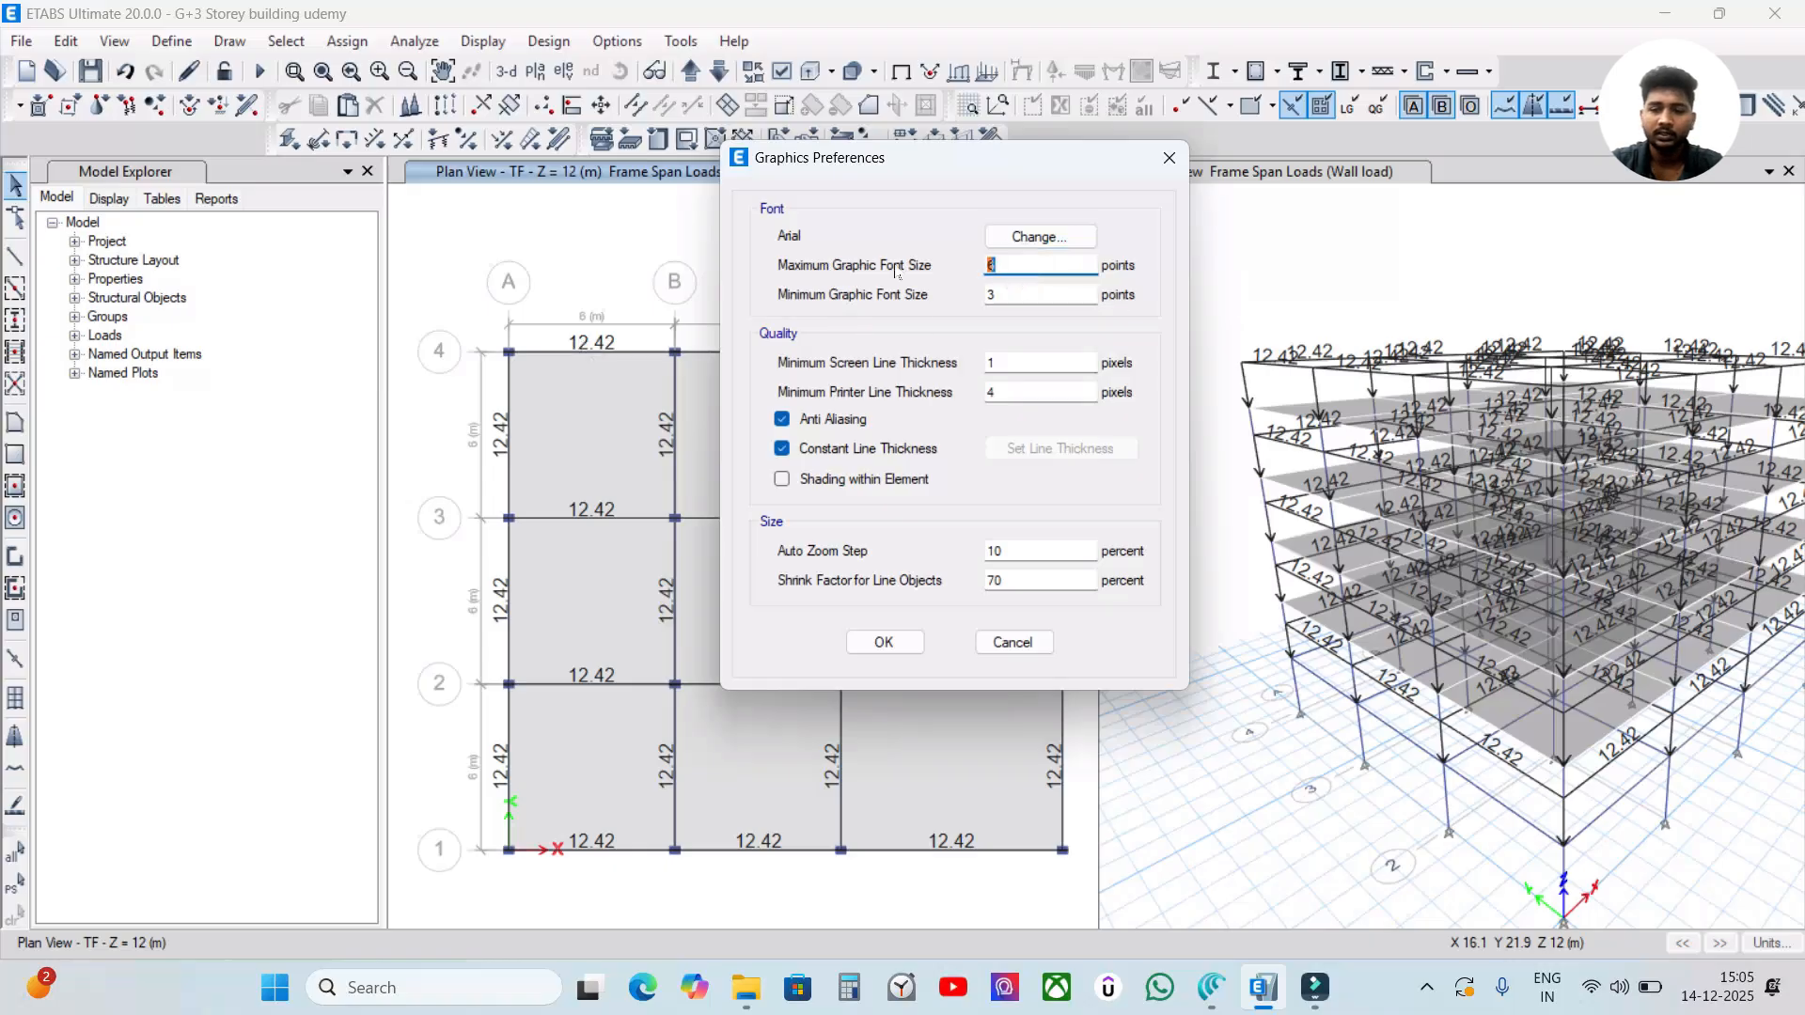
{"action": "type", "text": "4"}
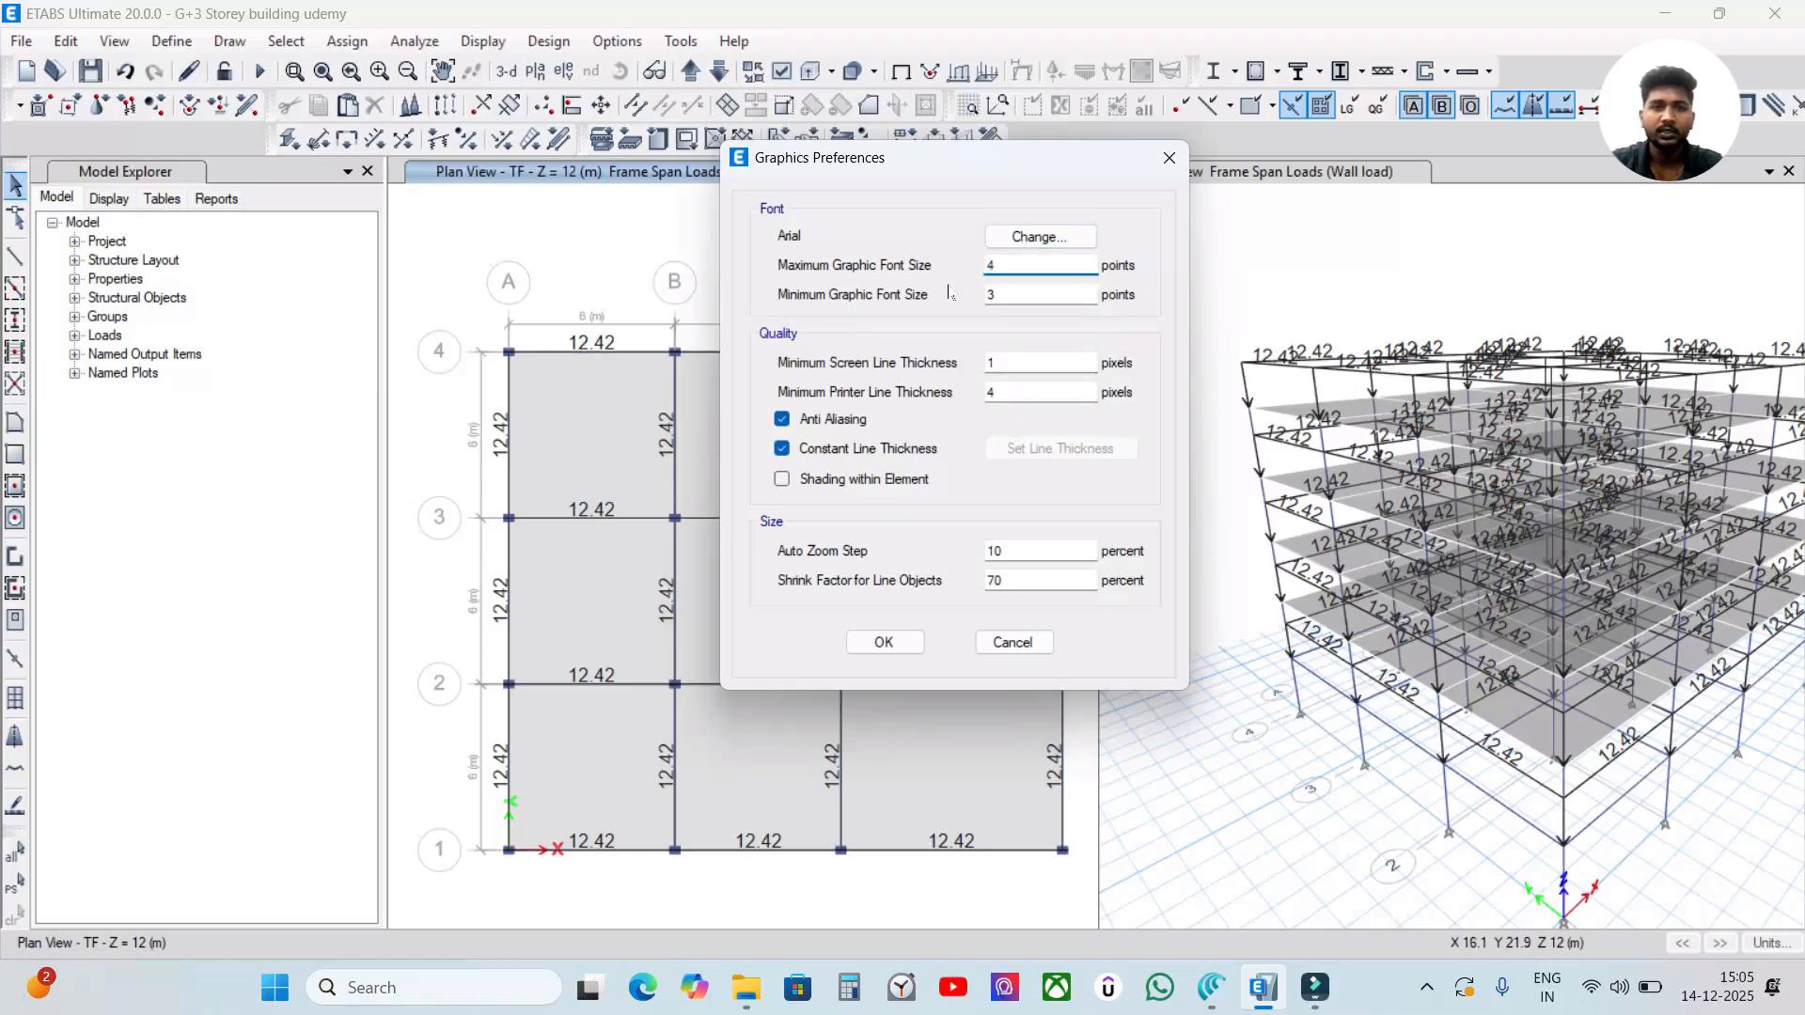
{"action": "left_click", "coordinate": [885, 641]}
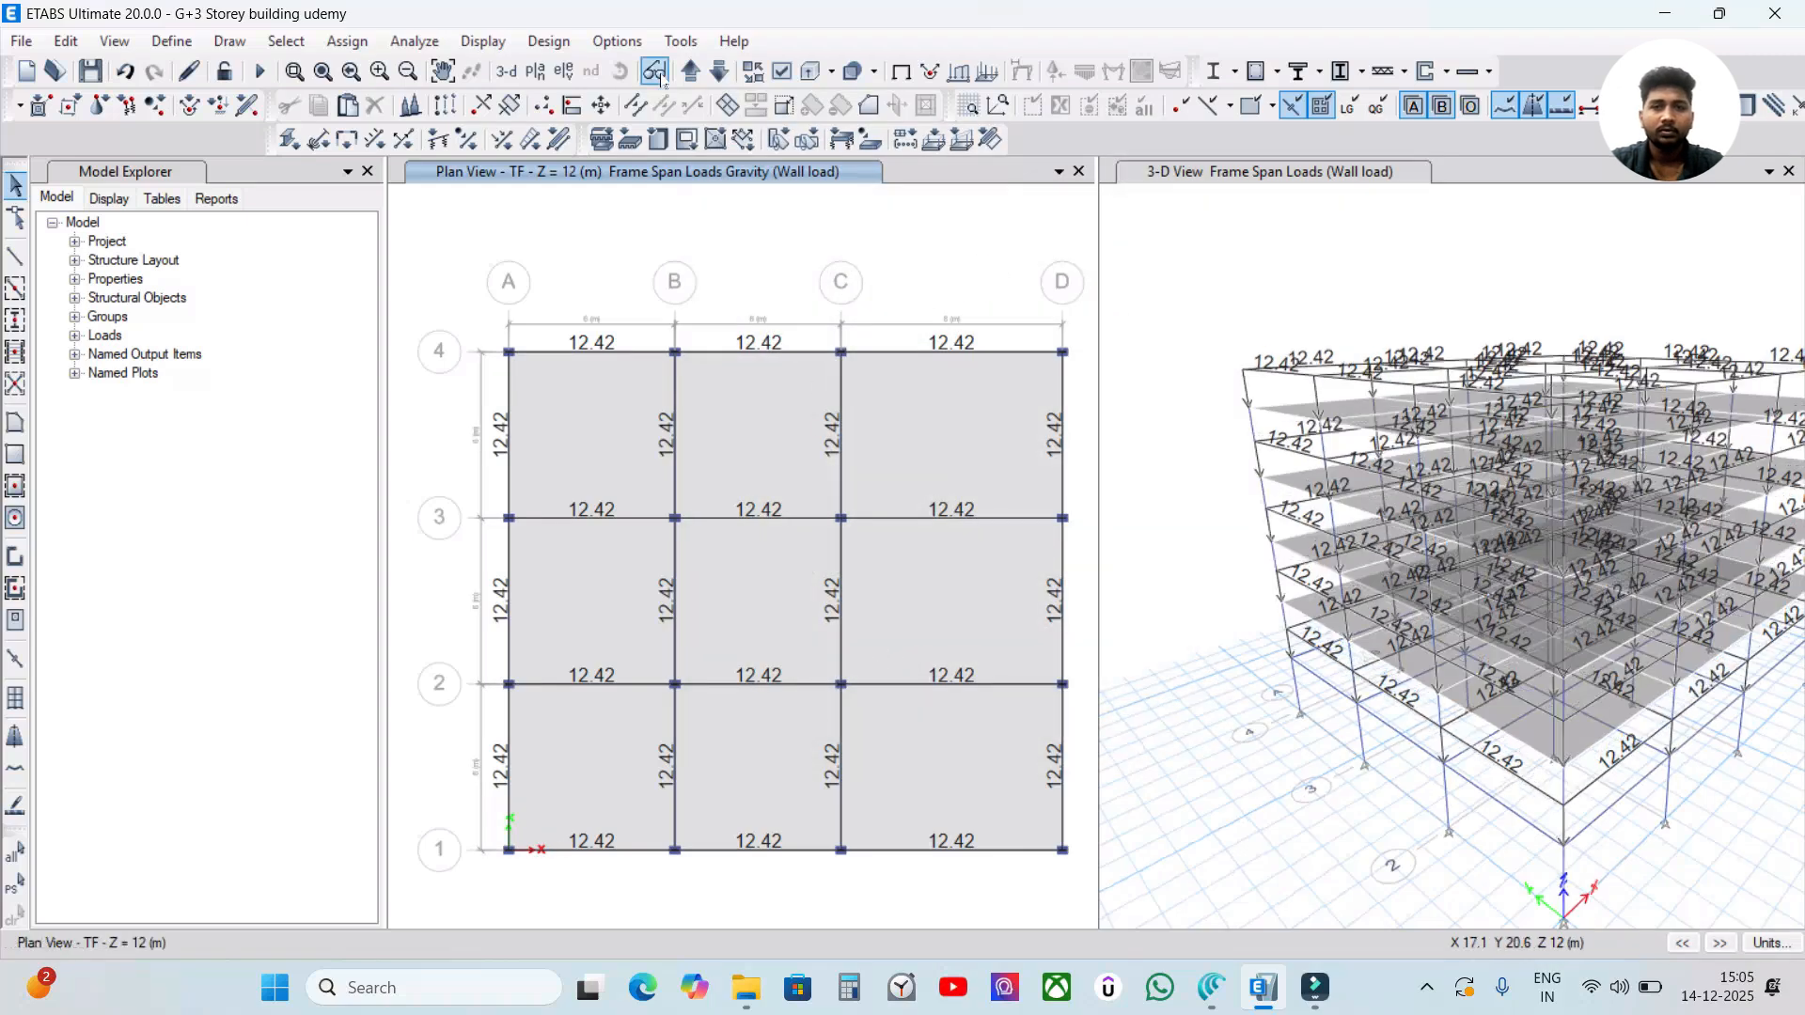
Examine the beam wall load labels in the 3-D view from a different angle.
{"action": "left_click", "coordinate": [1281, 254]}
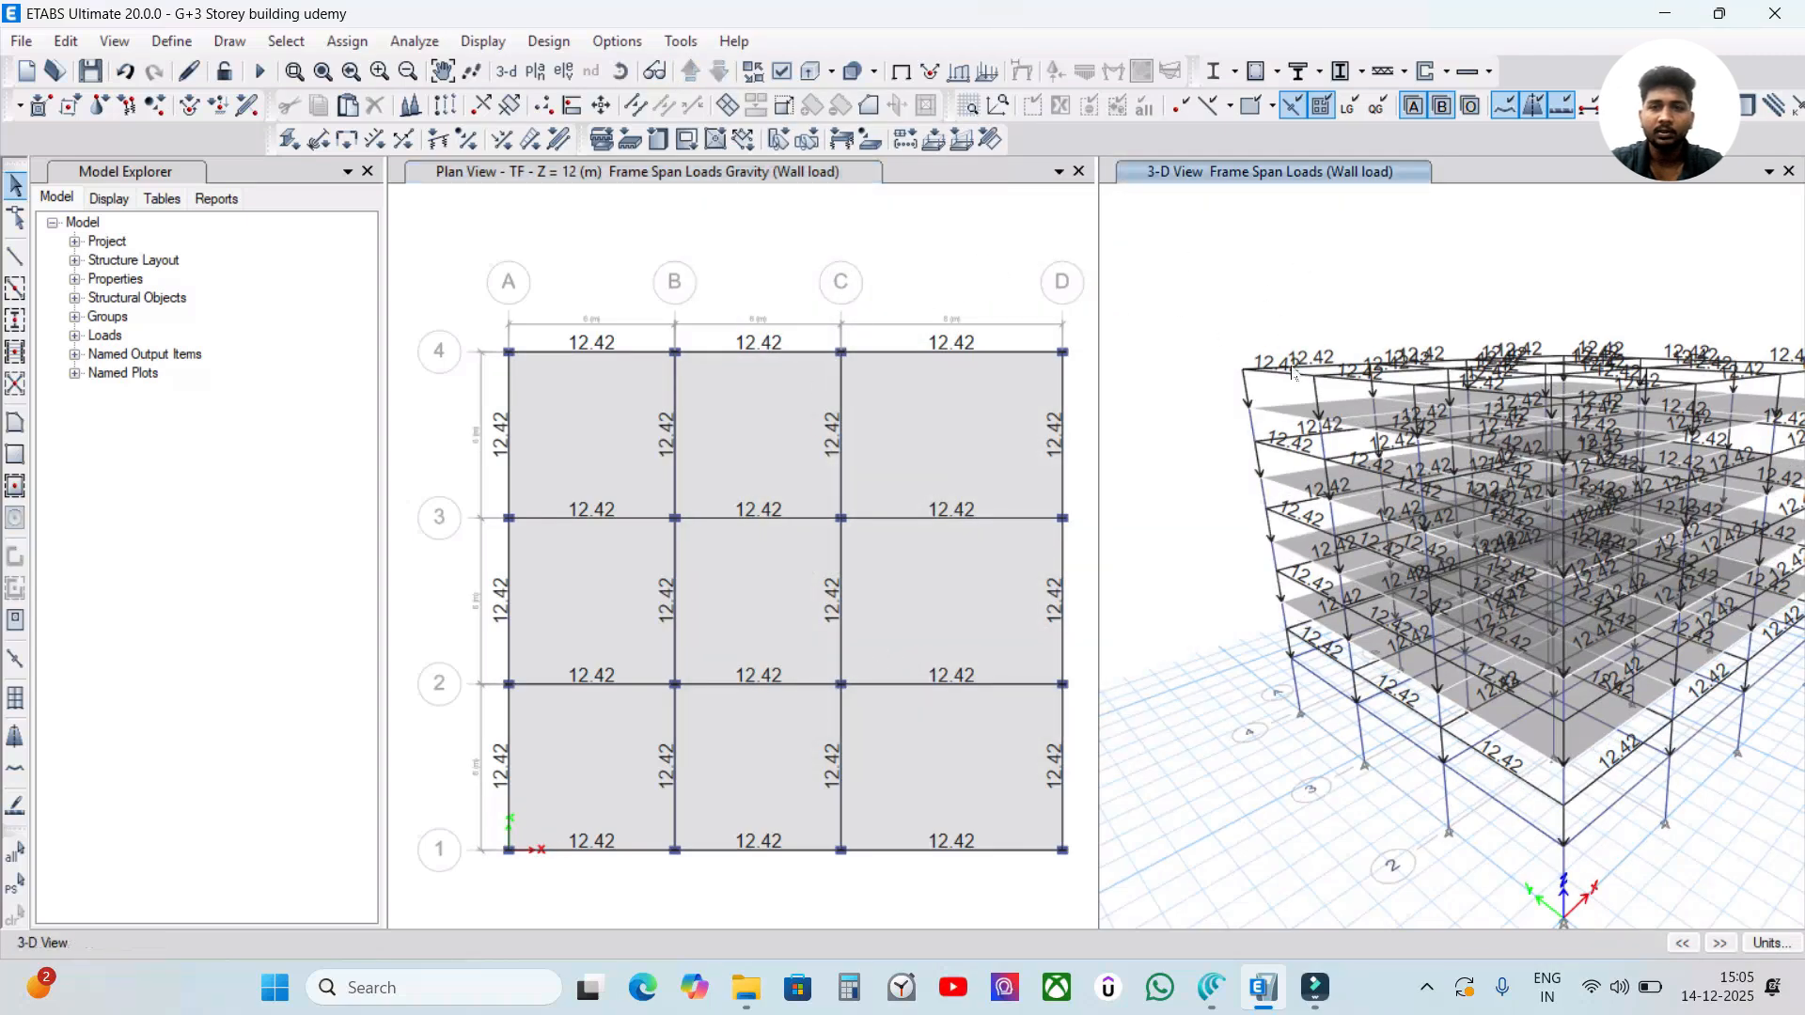
{"action": "left_click", "coordinate": [855, 271]}
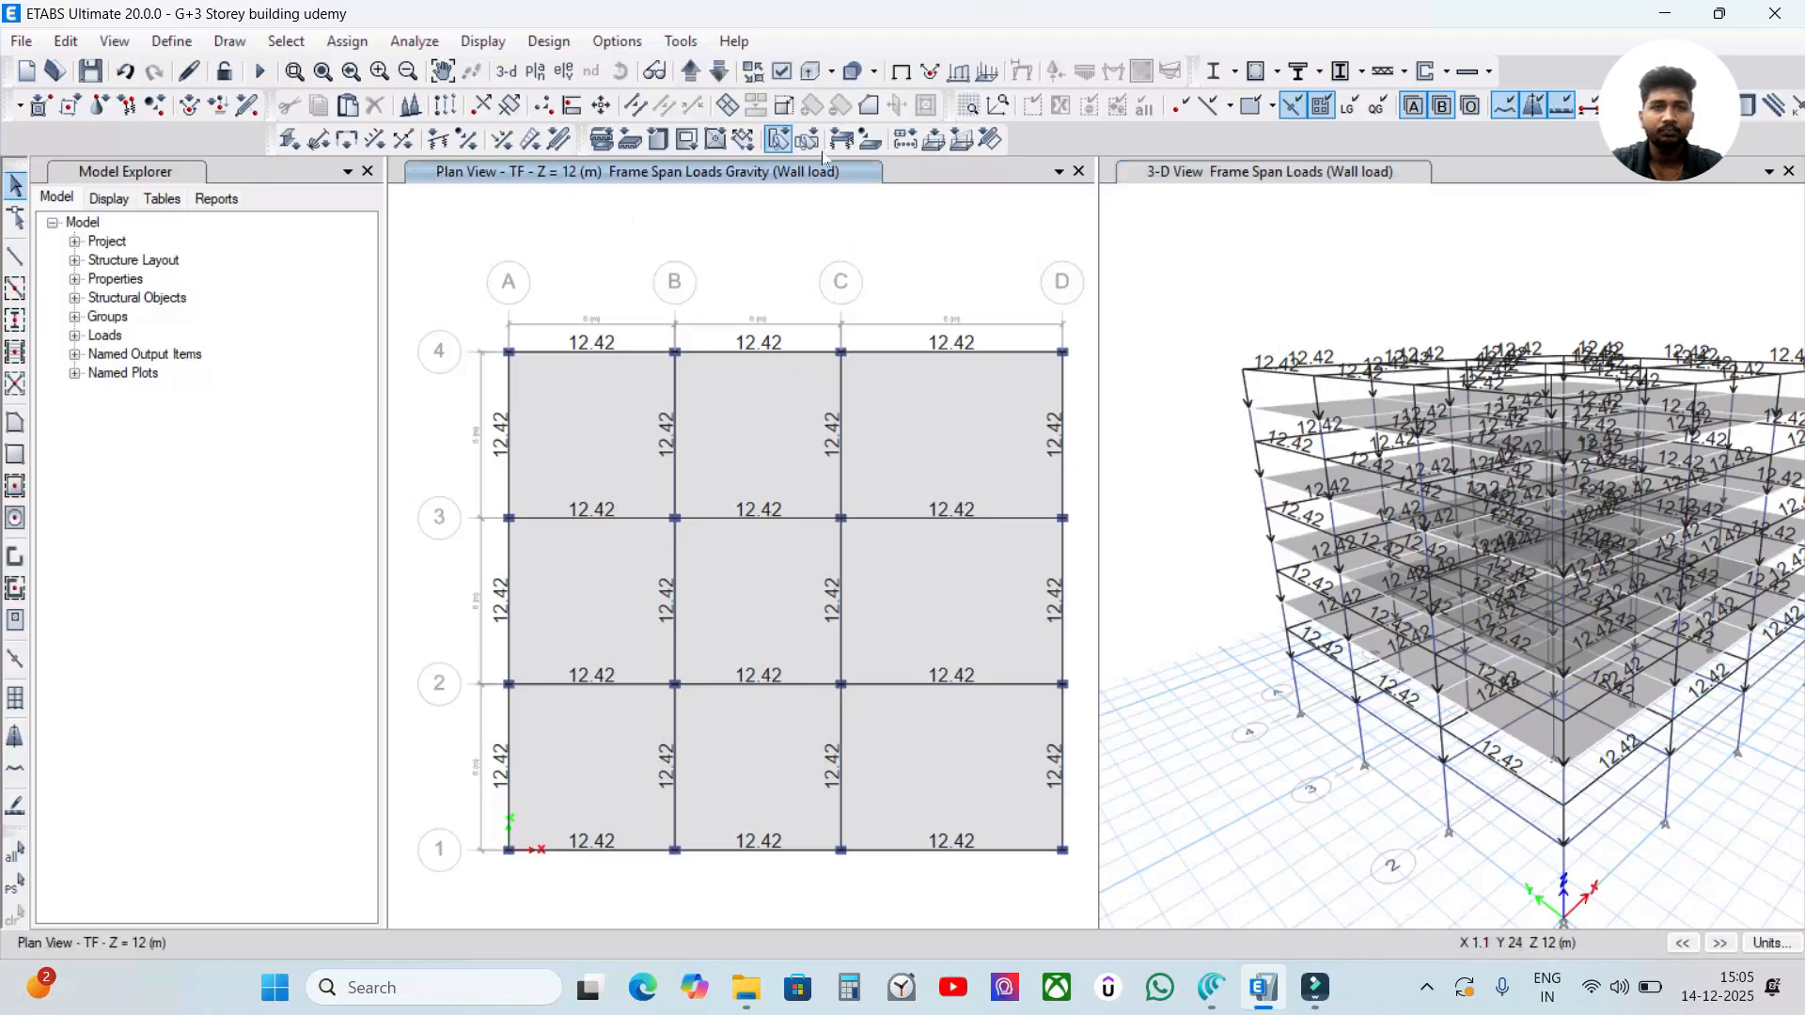
{"action": "middle_click_drag", "start_coordinate": [1287, 282], "coordinate": [1372, 317], "text": "shift"}
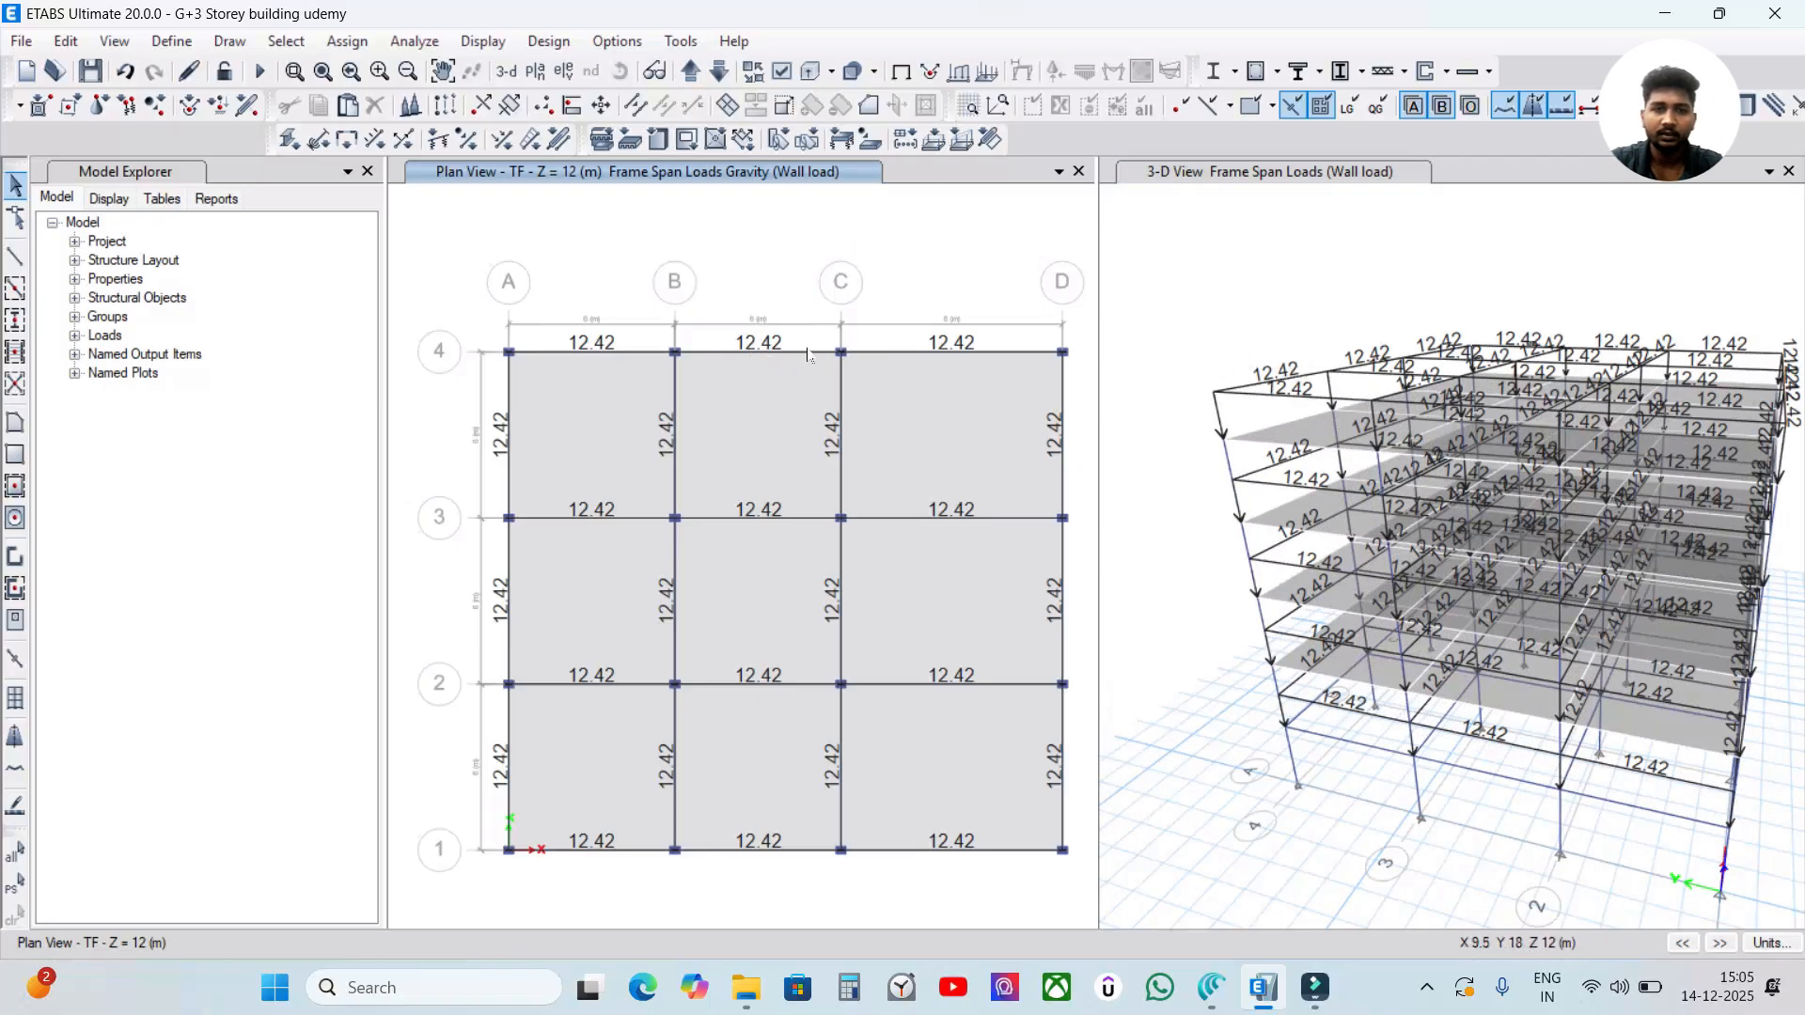
{"action": "middle_click_drag", "start_coordinate": [1415, 293], "coordinate": [1389, 267], "text": "shift"}
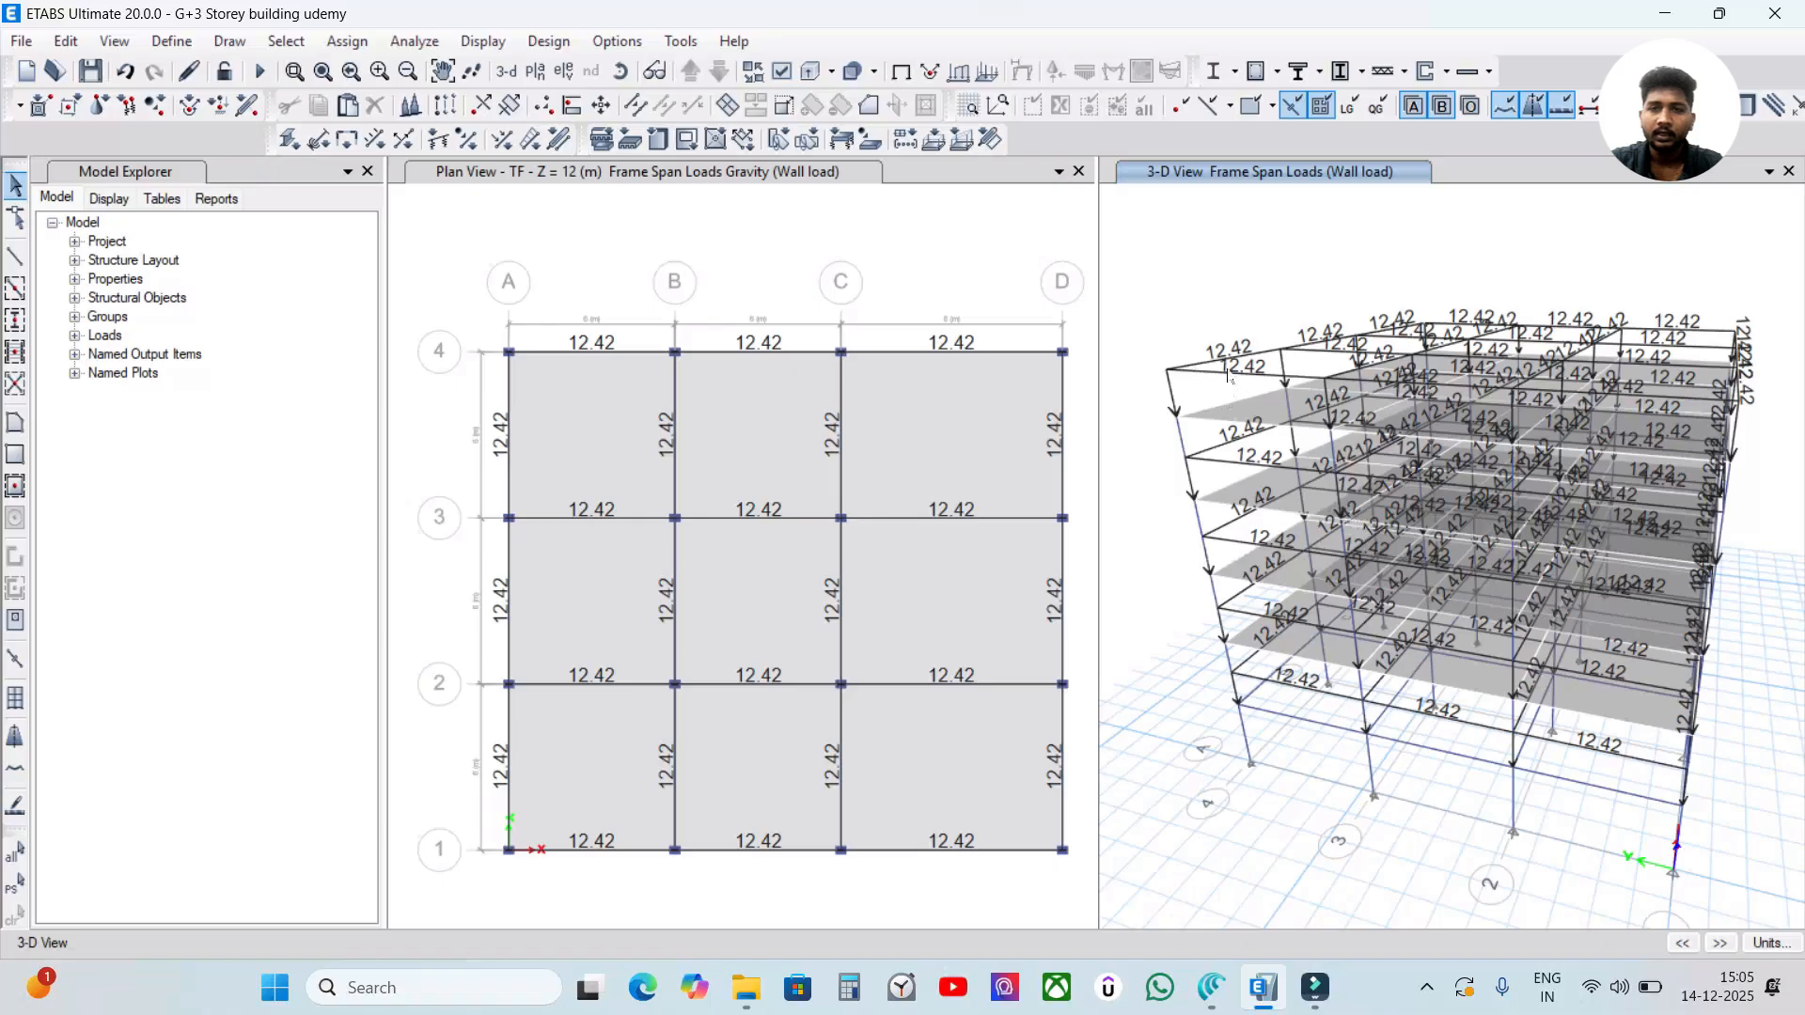
Go through the storey plan views to the terrace at Z = 15 m and check its beam wall loads.
{"action": "left_click", "coordinate": [862, 273]}
{"action": "left_click", "coordinate": [692, 73]}
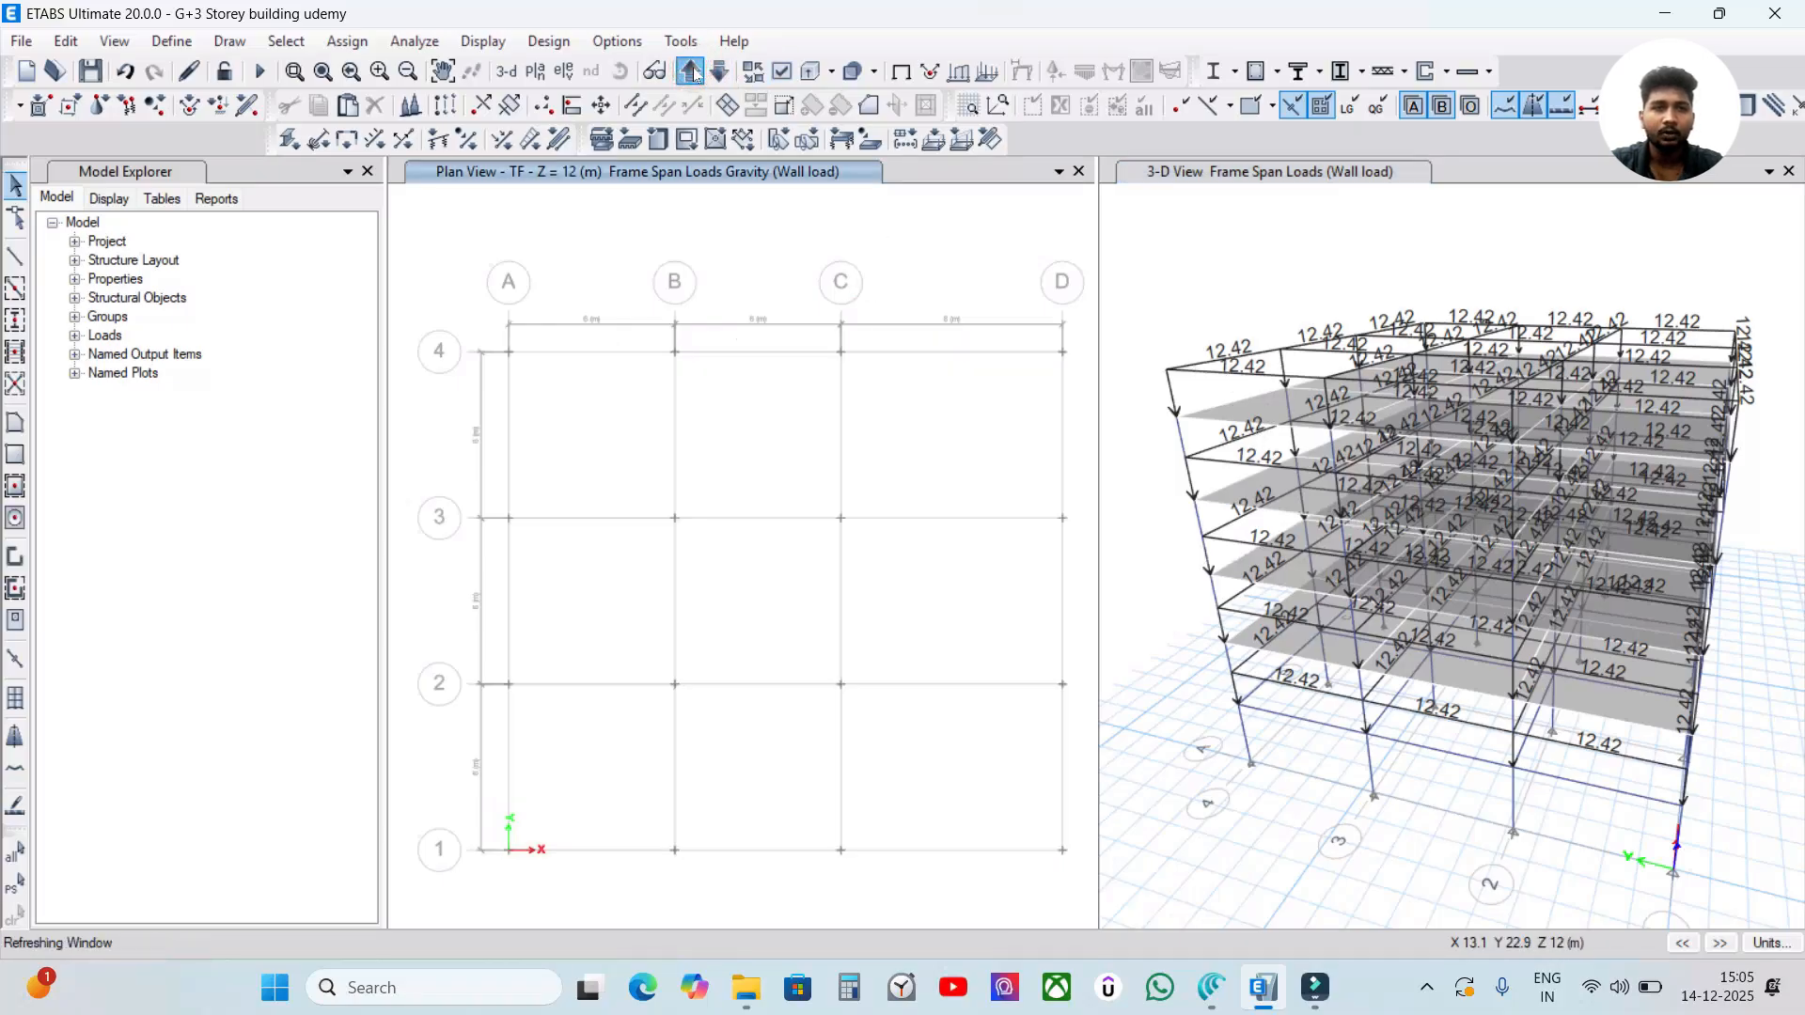
{"action": "left_click", "coordinate": [719, 72]}
{"action": "left_click", "coordinate": [719, 70]}
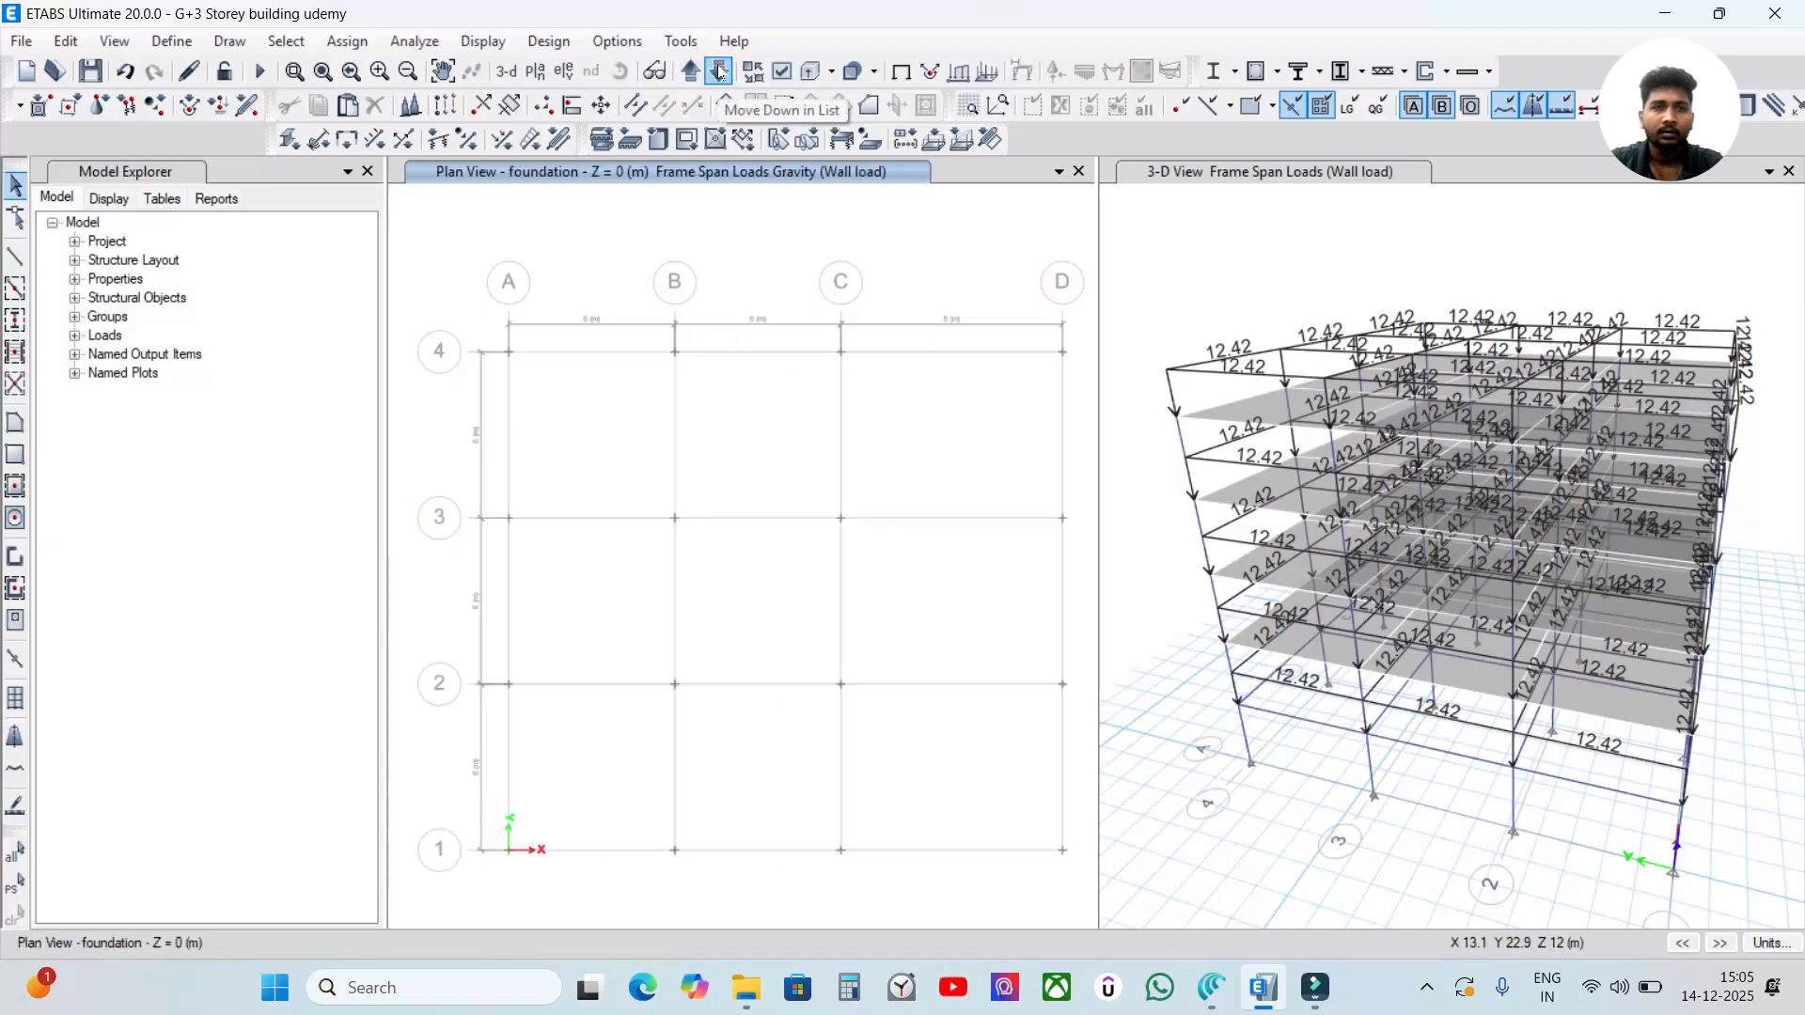
{"action": "left_click", "coordinate": [719, 71]}
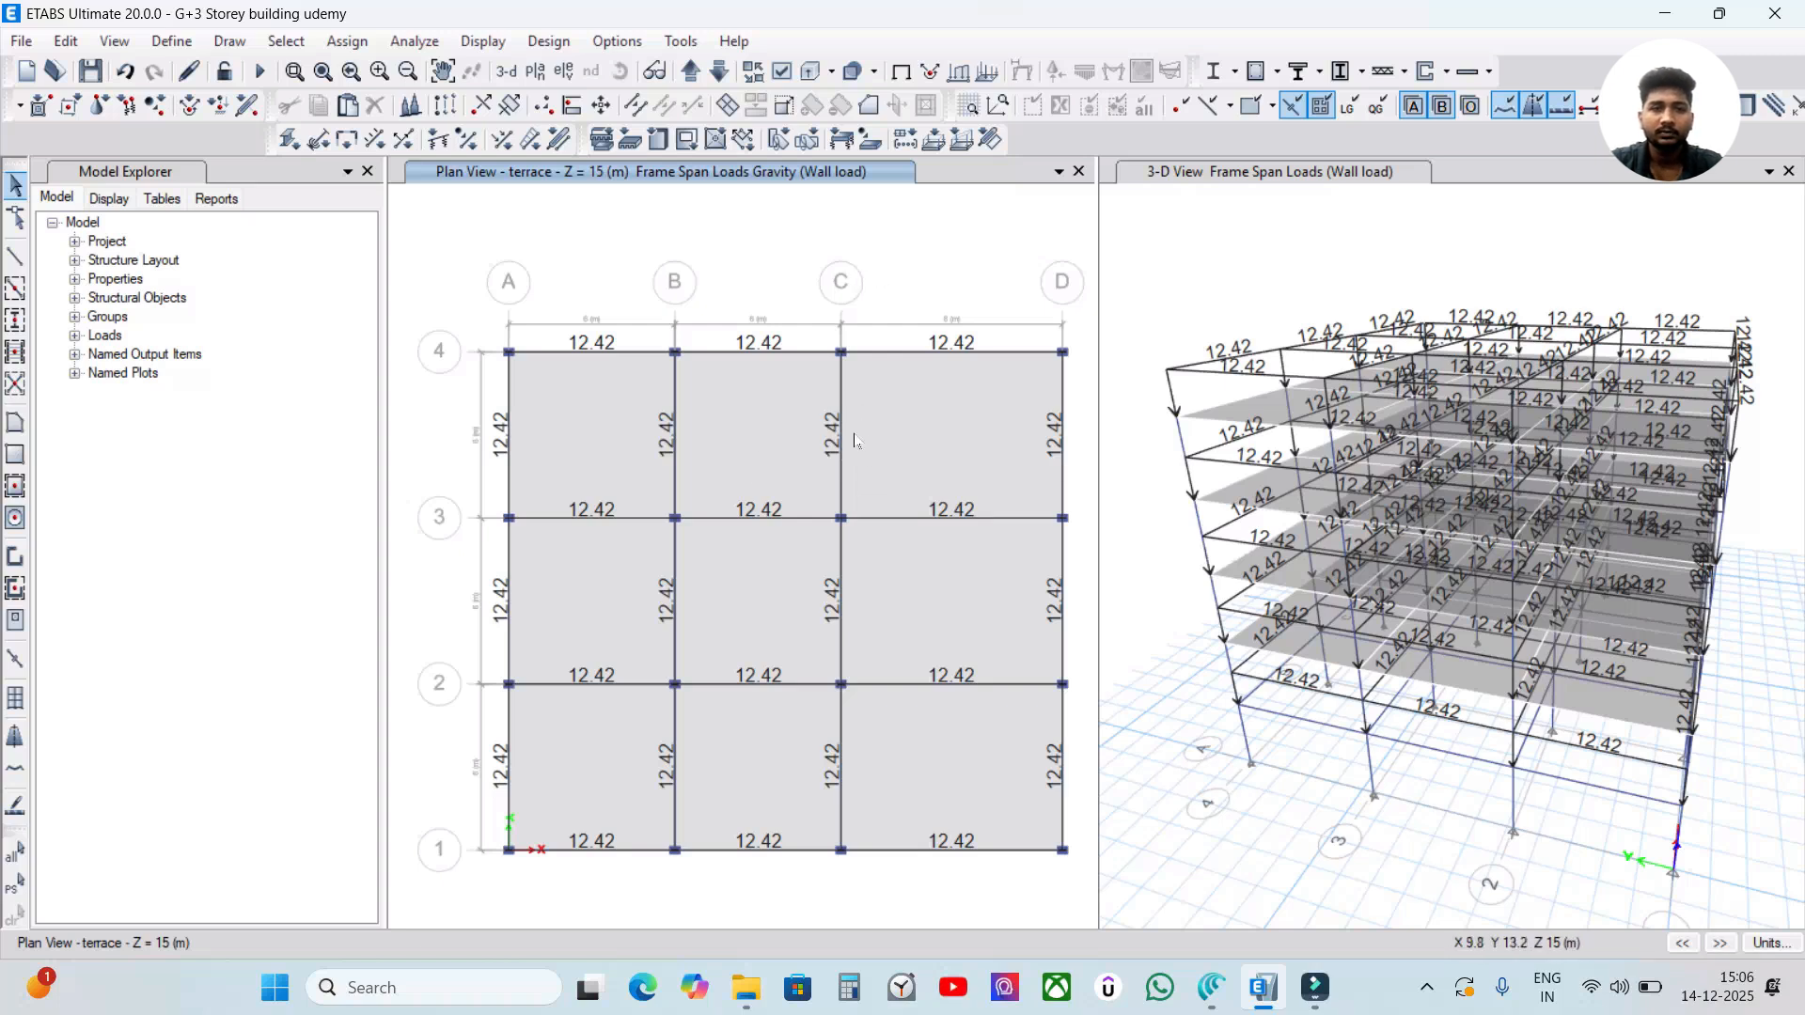
{"action": "left_click", "coordinate": [931, 280]}
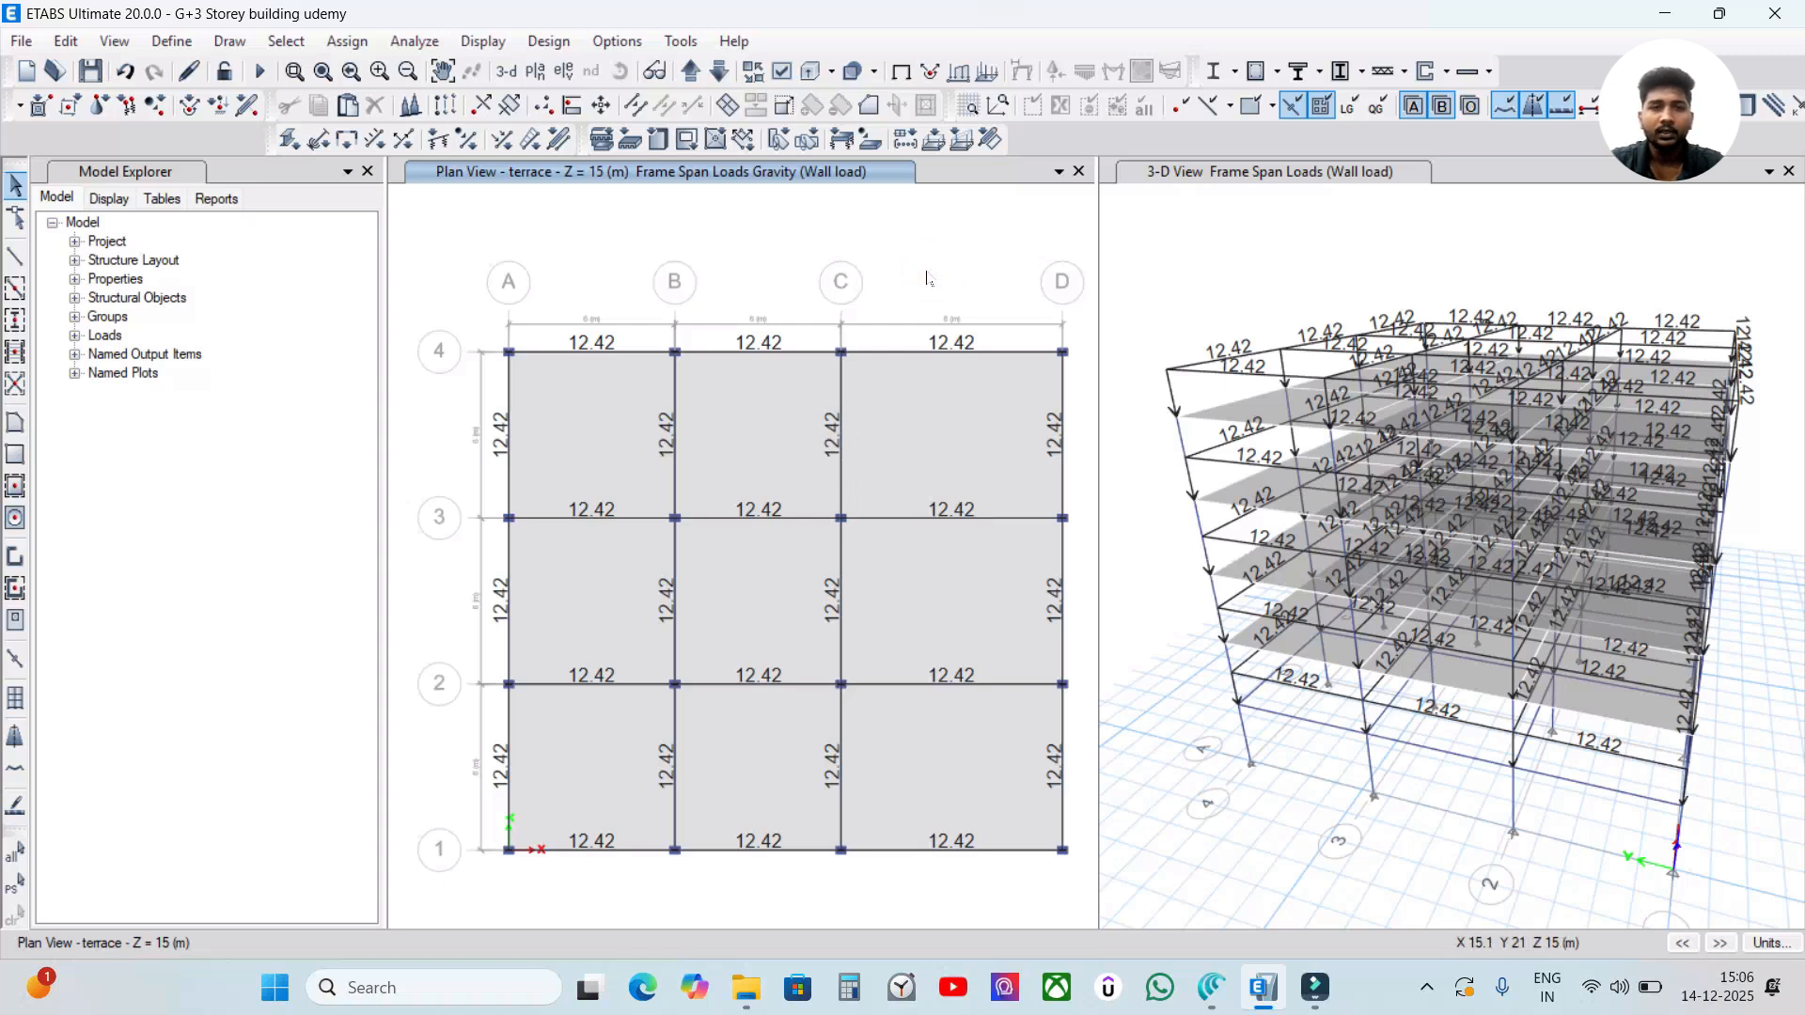
{"action": "left_click", "coordinate": [926, 241]}
{"action": "left_click", "coordinate": [1272, 243]}
{"action": "left_click", "coordinate": [968, 254]}
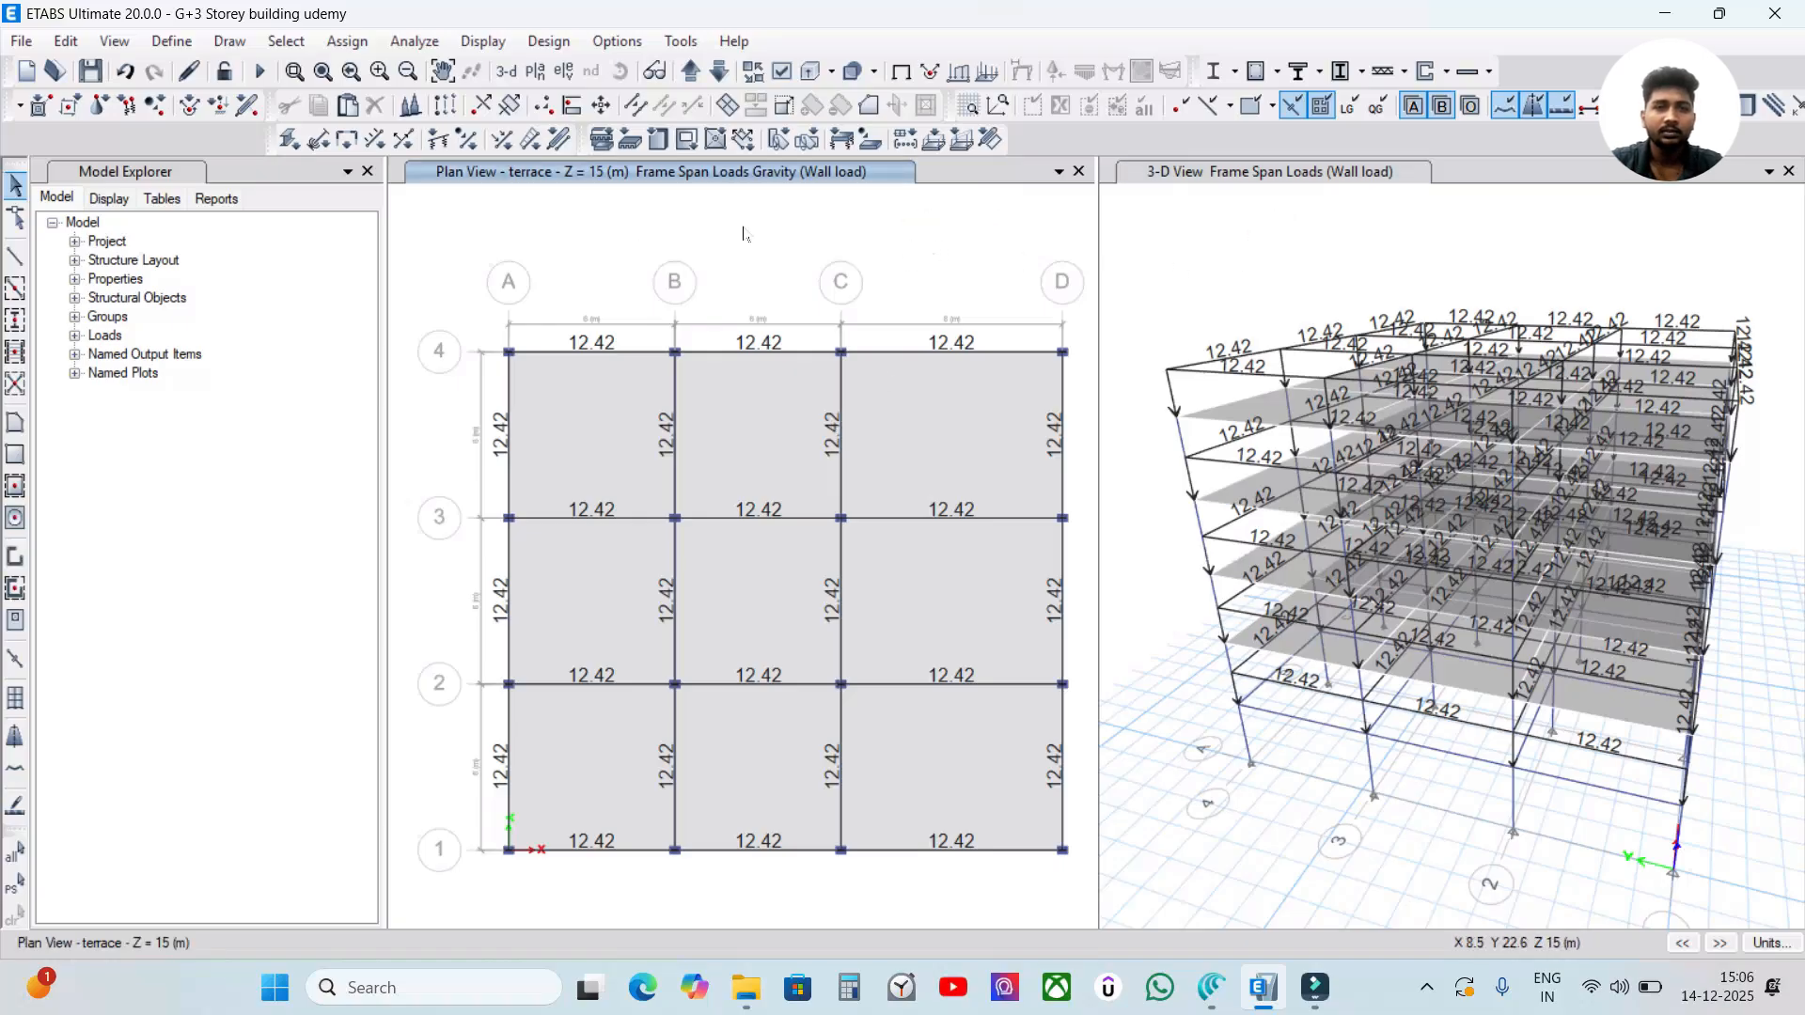
Remove the wall load display from both the terrace plan view and the 3-D view.
{"action": "left_click", "coordinate": [899, 71]}
{"action": "left_click", "coordinate": [1158, 205]}
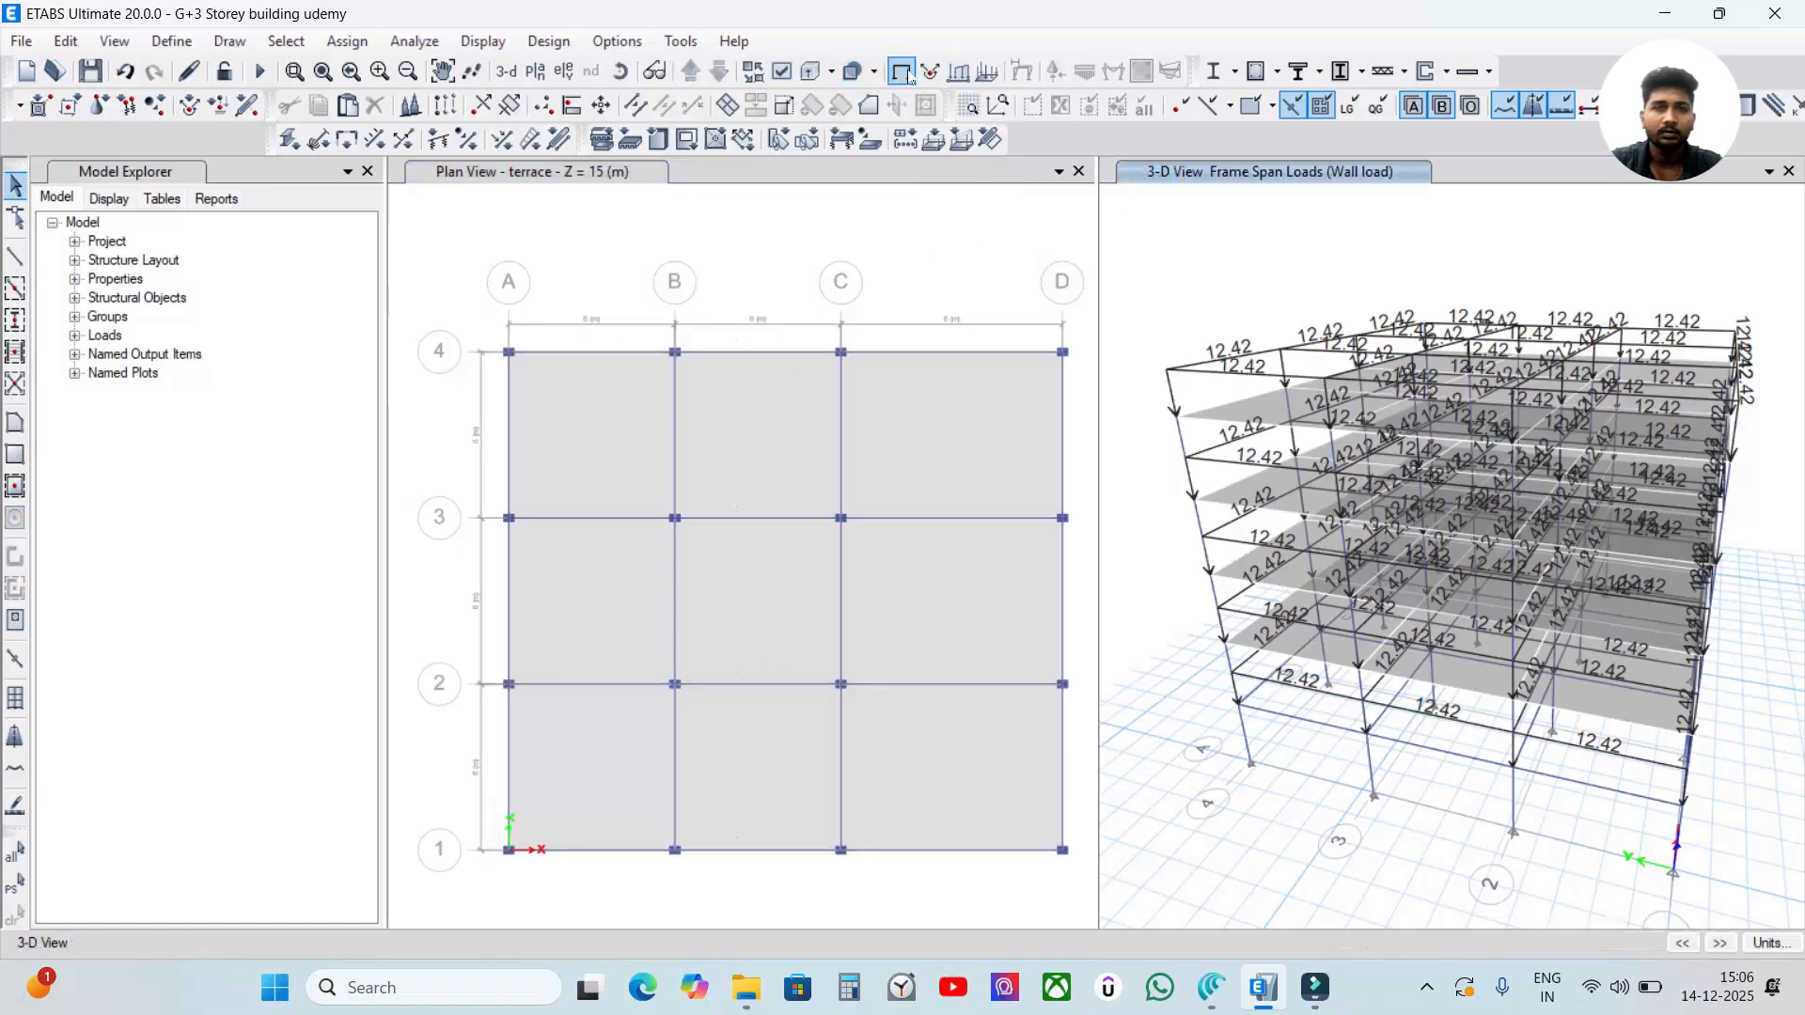
{"action": "left_click", "coordinate": [947, 234]}
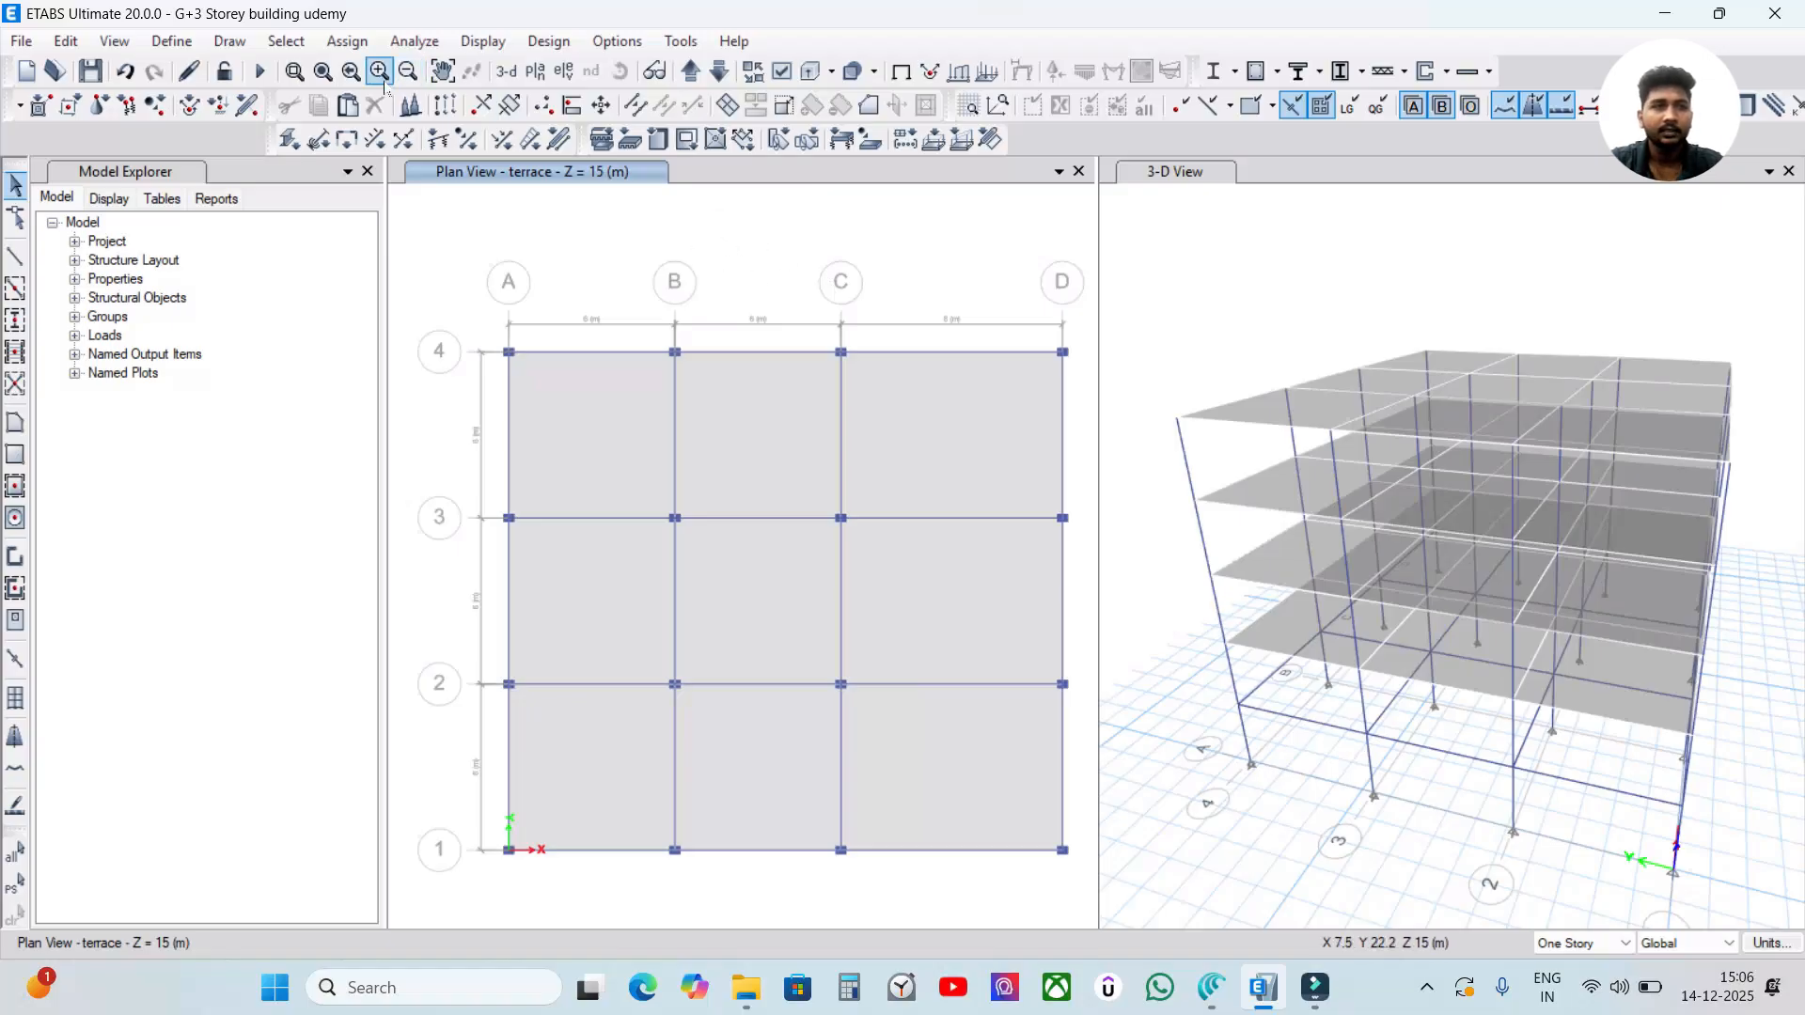
Select all floors and columns by object type and hide them in the 3-D view.
{"action": "left_click", "coordinate": [285, 41]}
{"action": "left_click", "coordinate": [302, 72]}
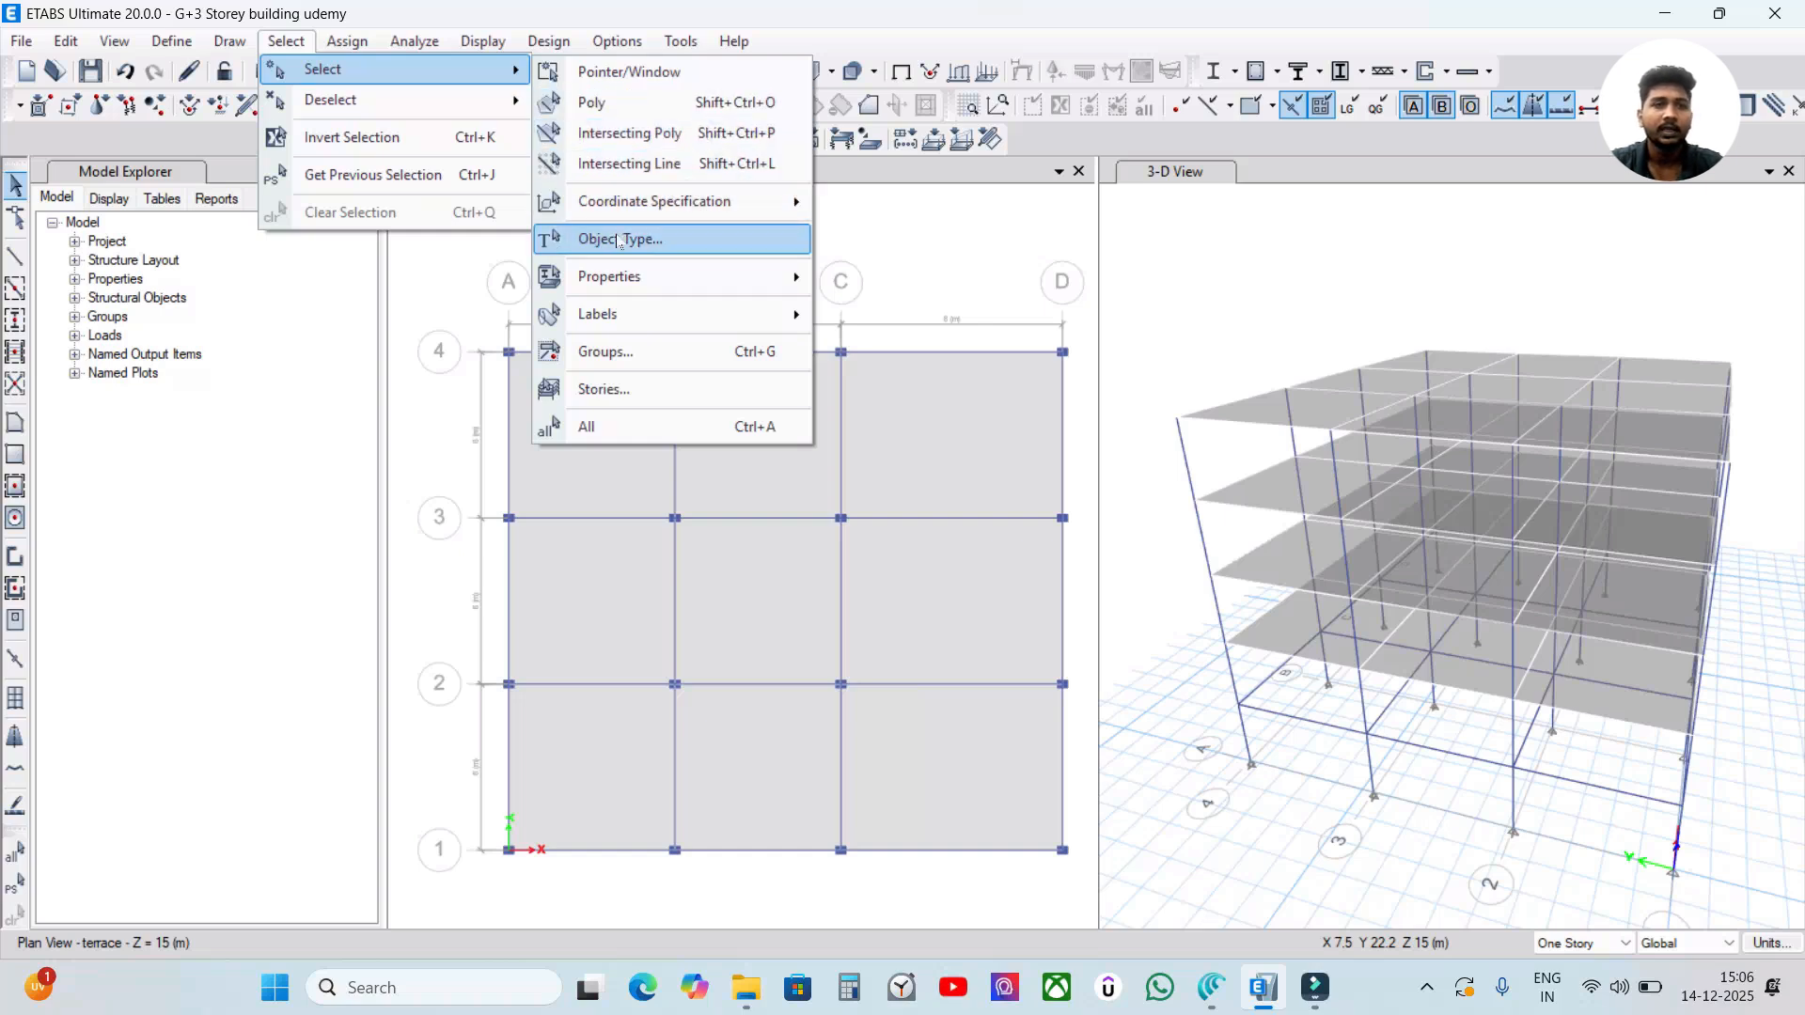
{"action": "left_click", "coordinate": [618, 239]}
{"action": "left_click_drag", "start_coordinate": [696, 174], "coordinate": [816, 141]}
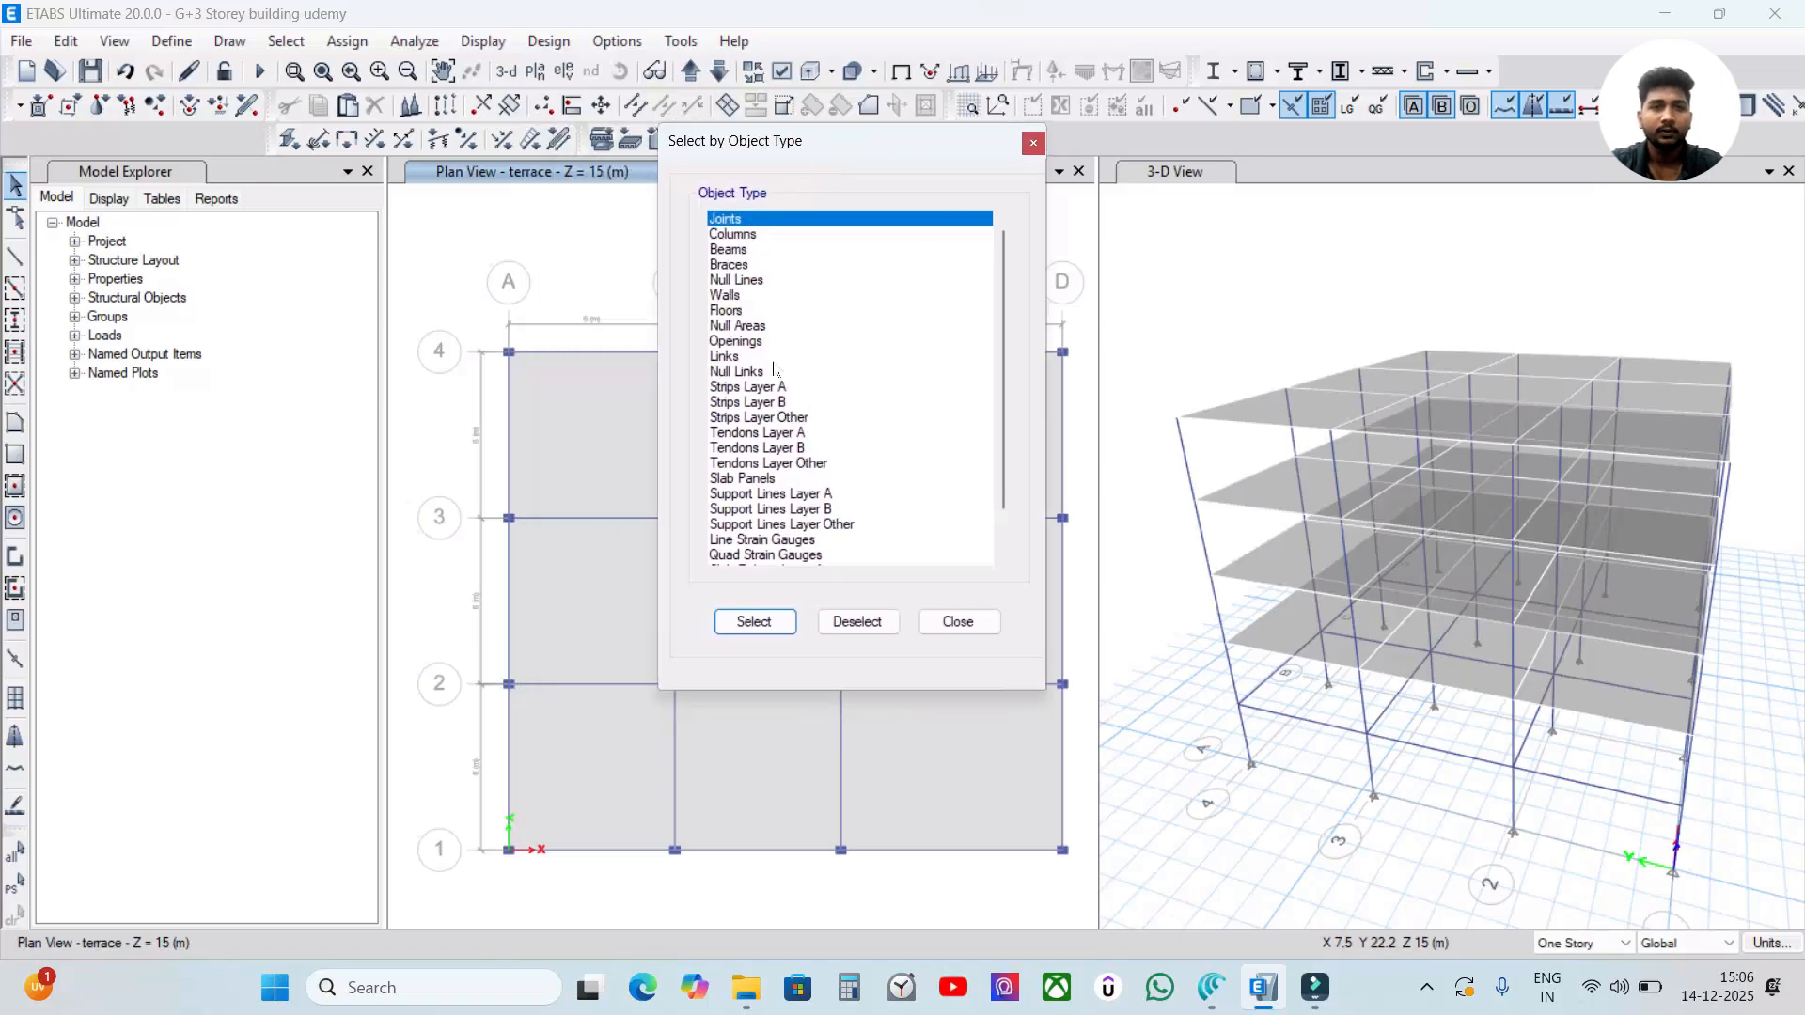
{"action": "left_click", "coordinate": [762, 311]}
{"action": "left_click", "coordinate": [752, 621]}
{"action": "left_click", "coordinate": [767, 235]}
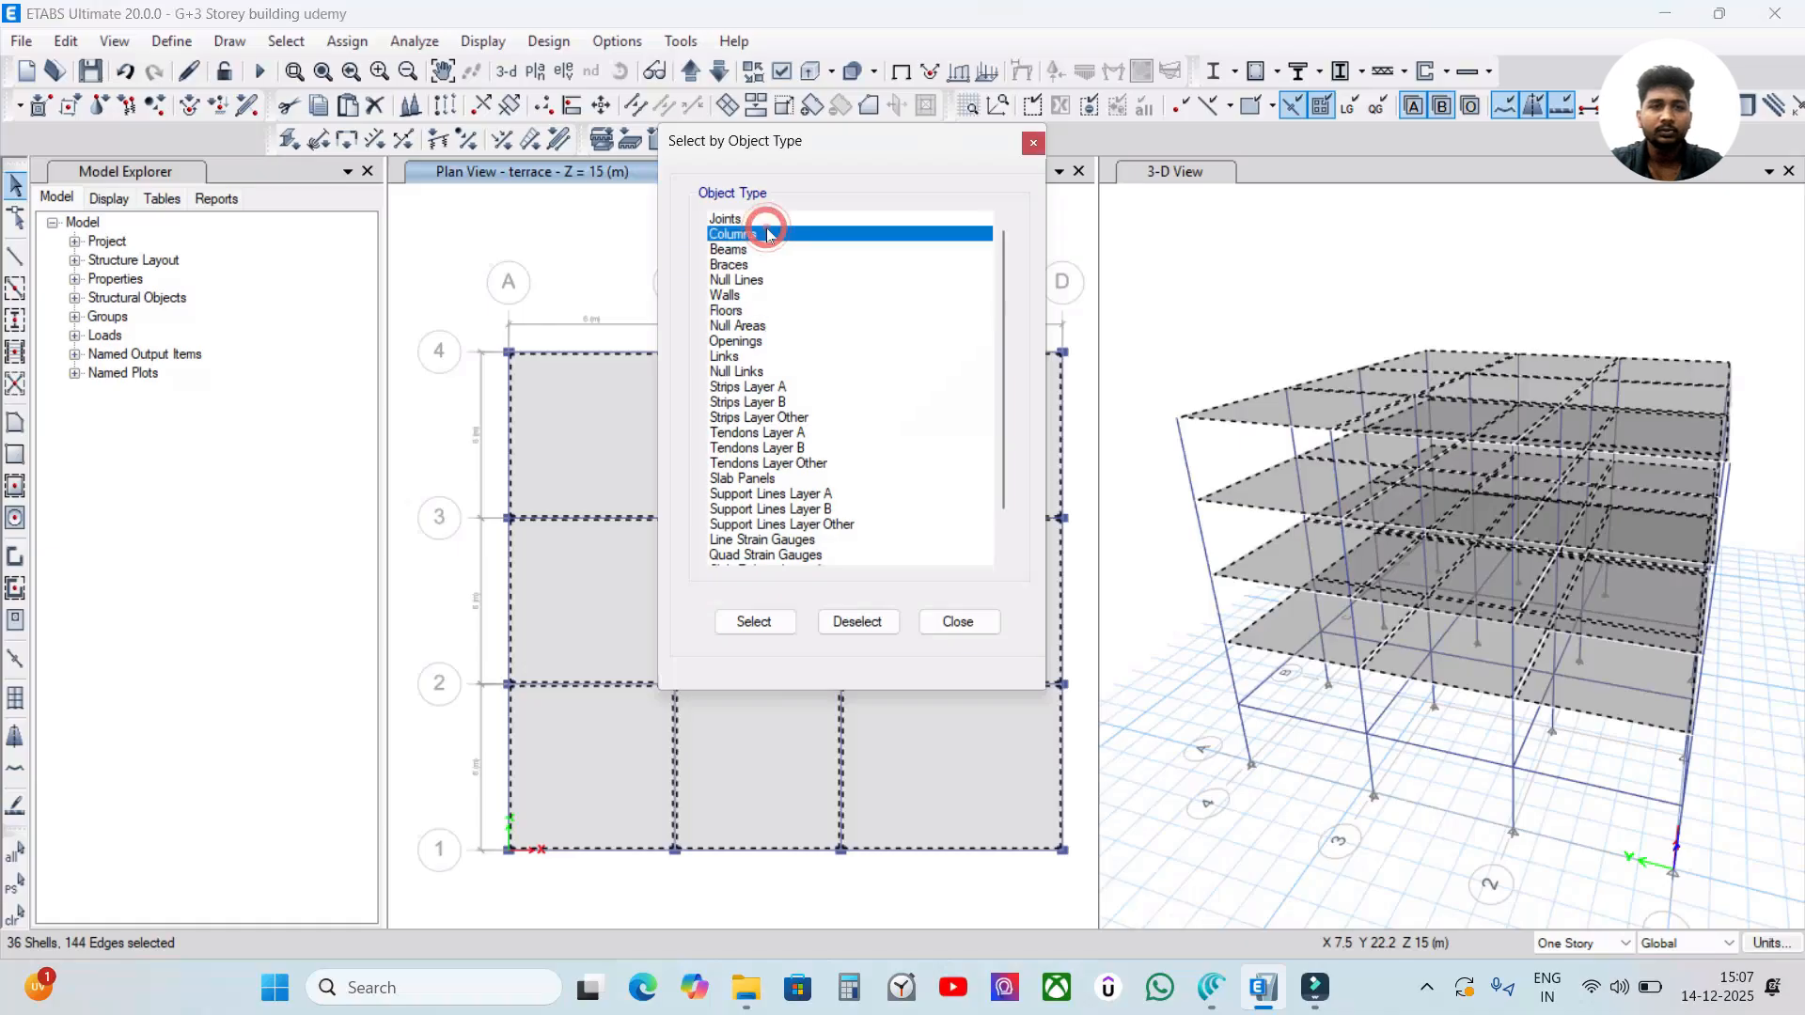
{"action": "left_click", "coordinate": [753, 621]}
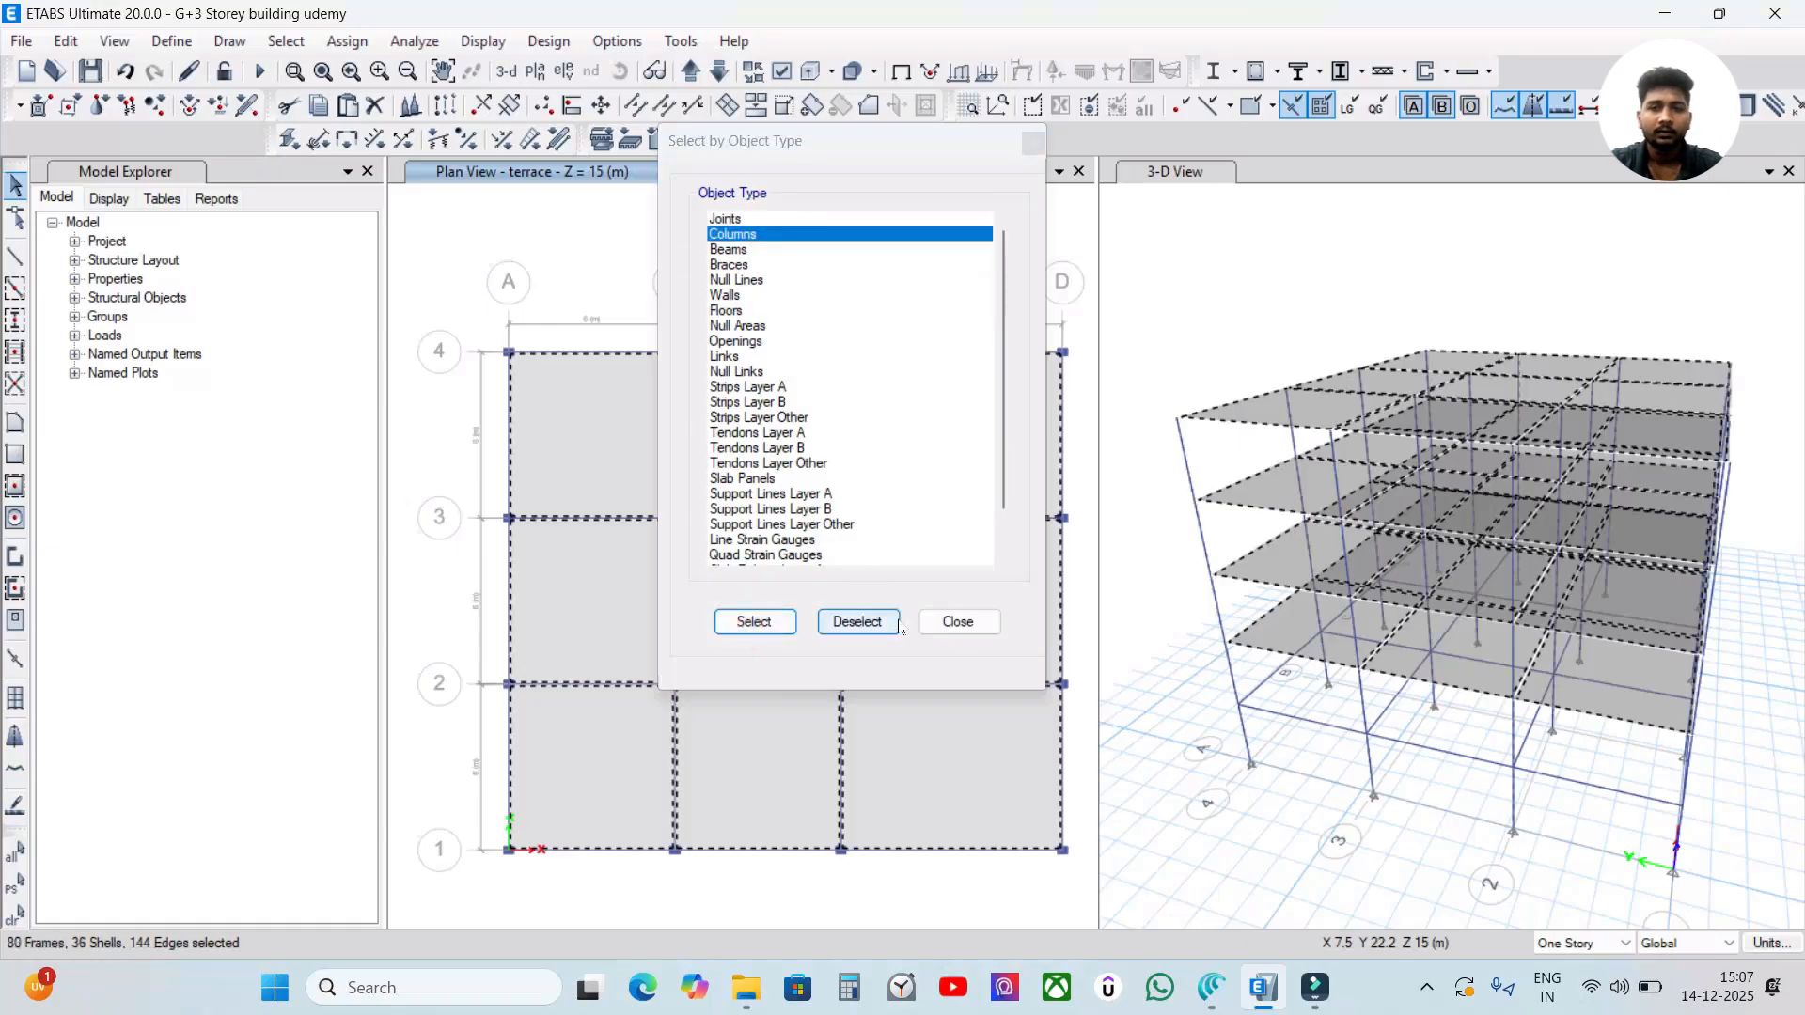
{"action": "left_click", "coordinate": [958, 621]}
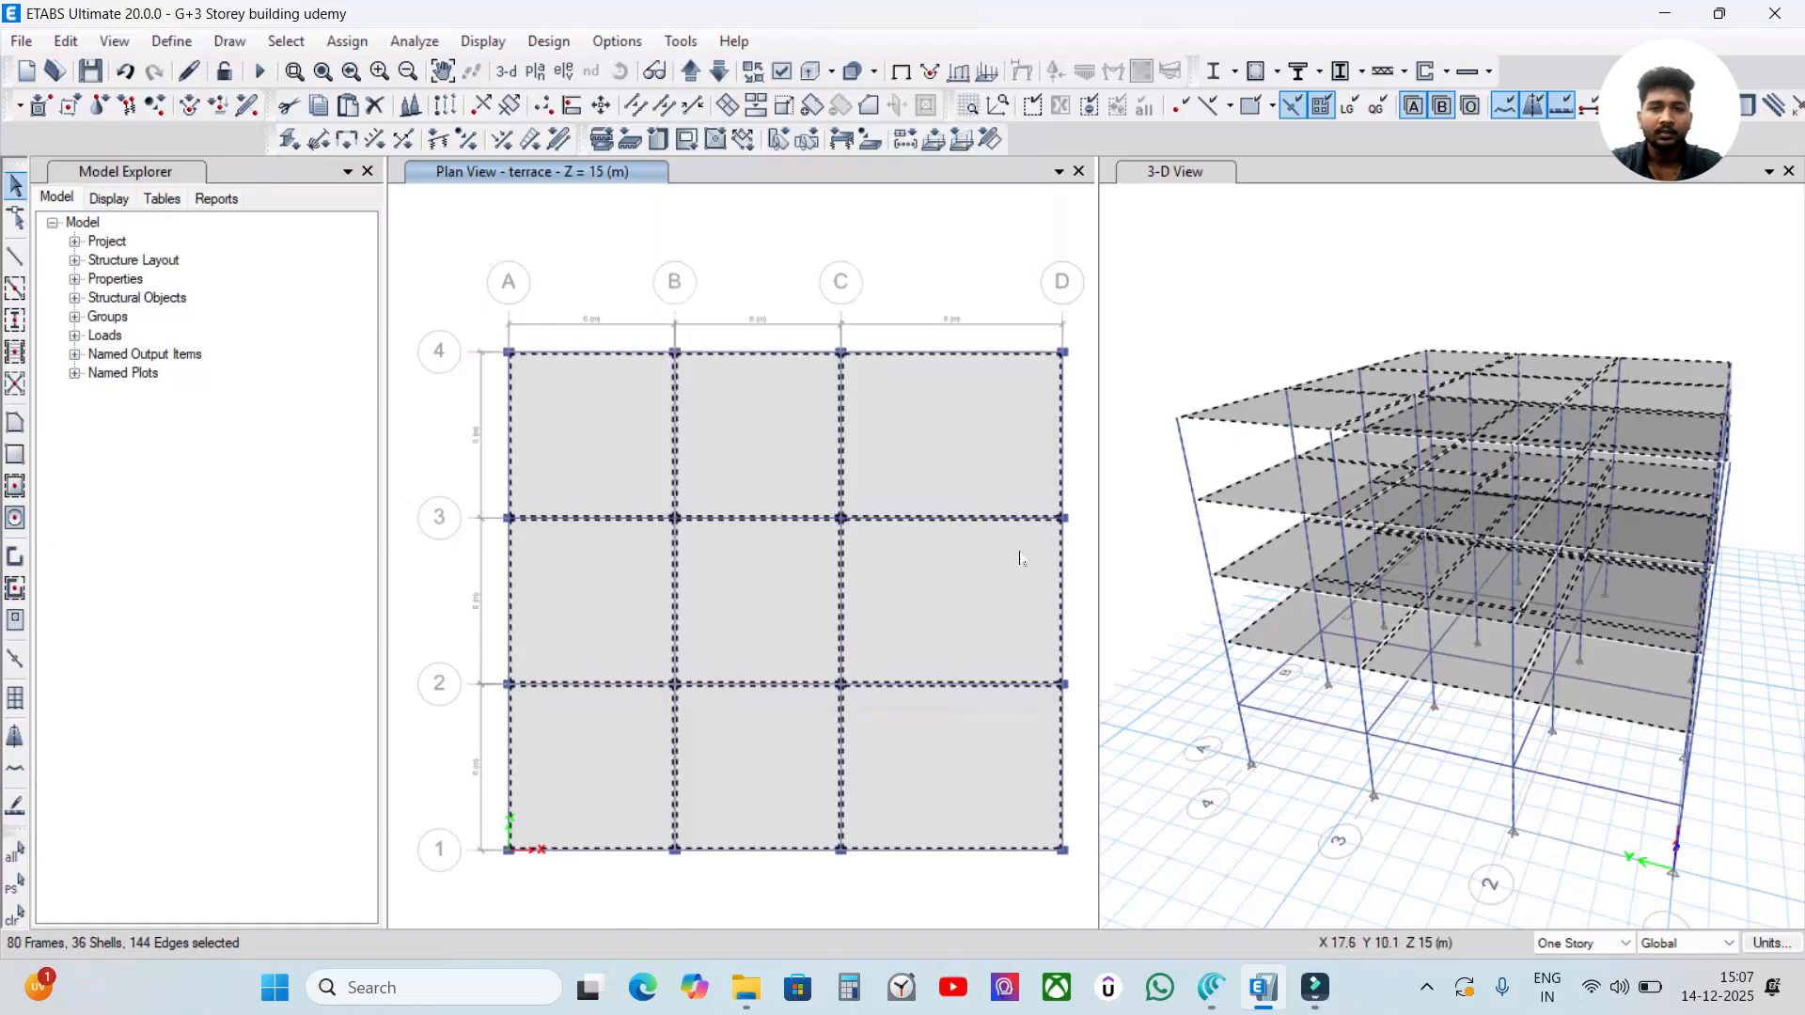
{"action": "right_click", "coordinate": [1145, 235]}
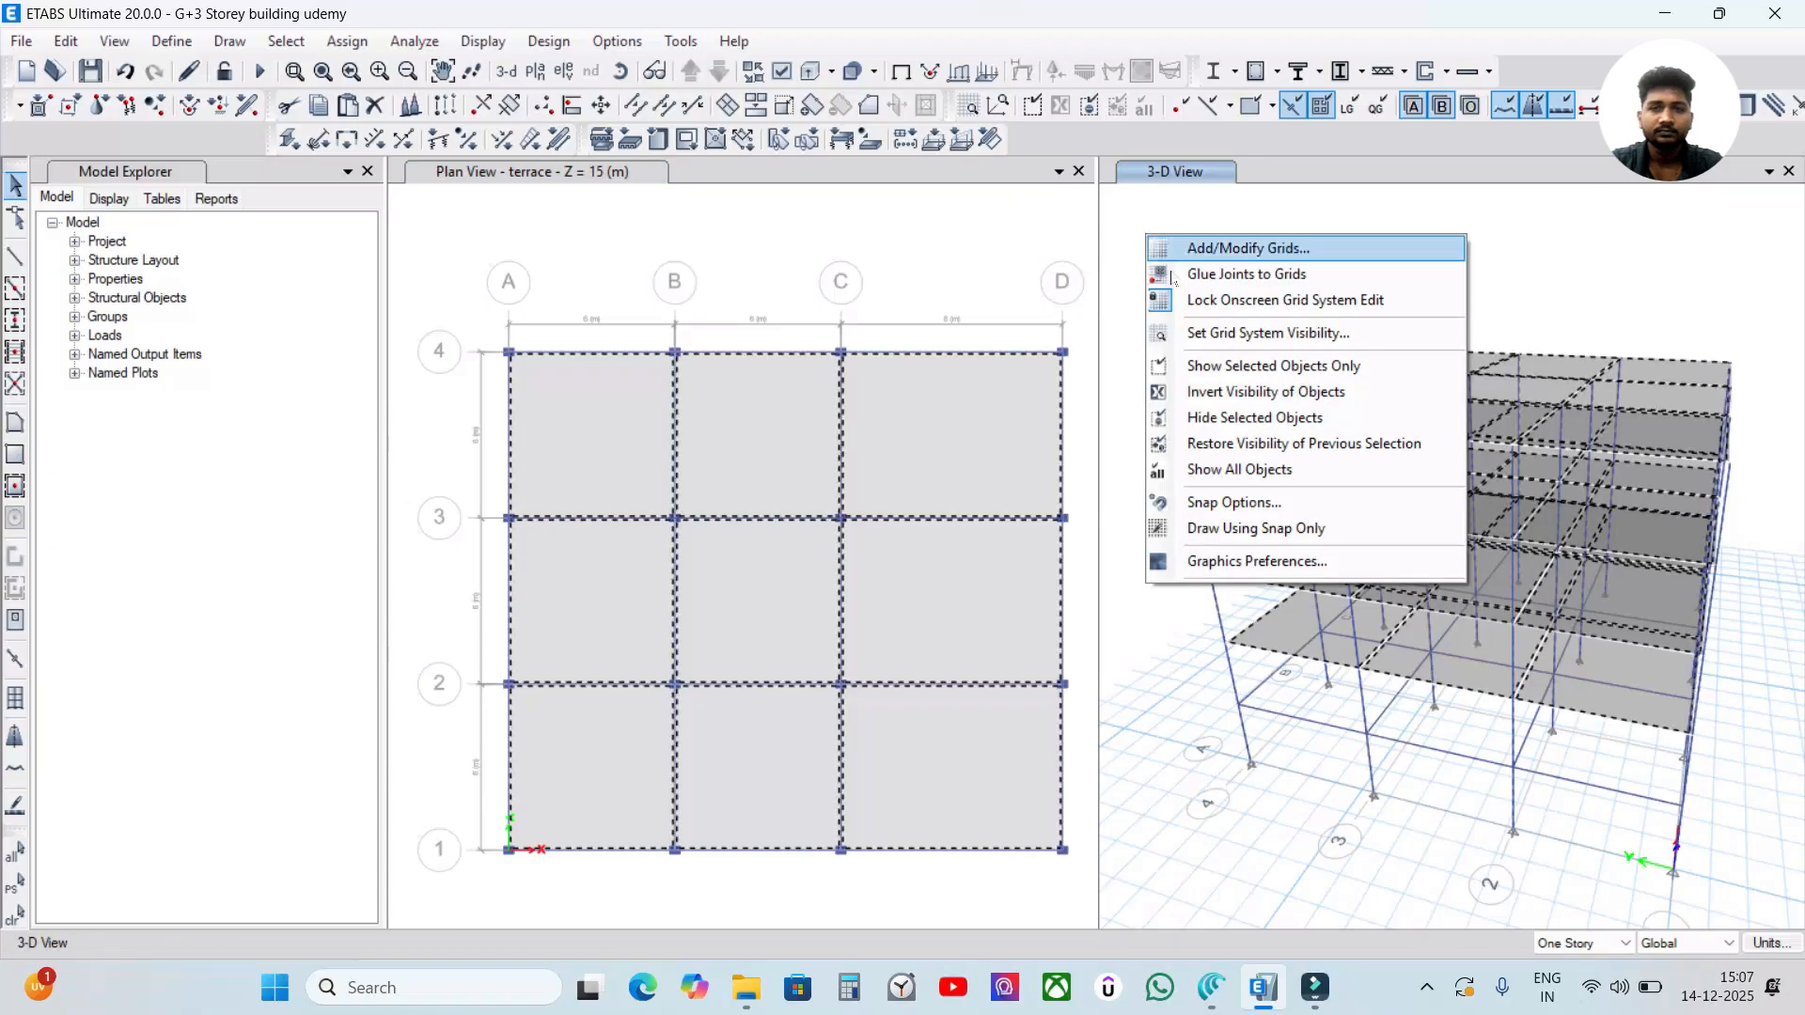
{"action": "left_click", "coordinate": [1235, 420]}
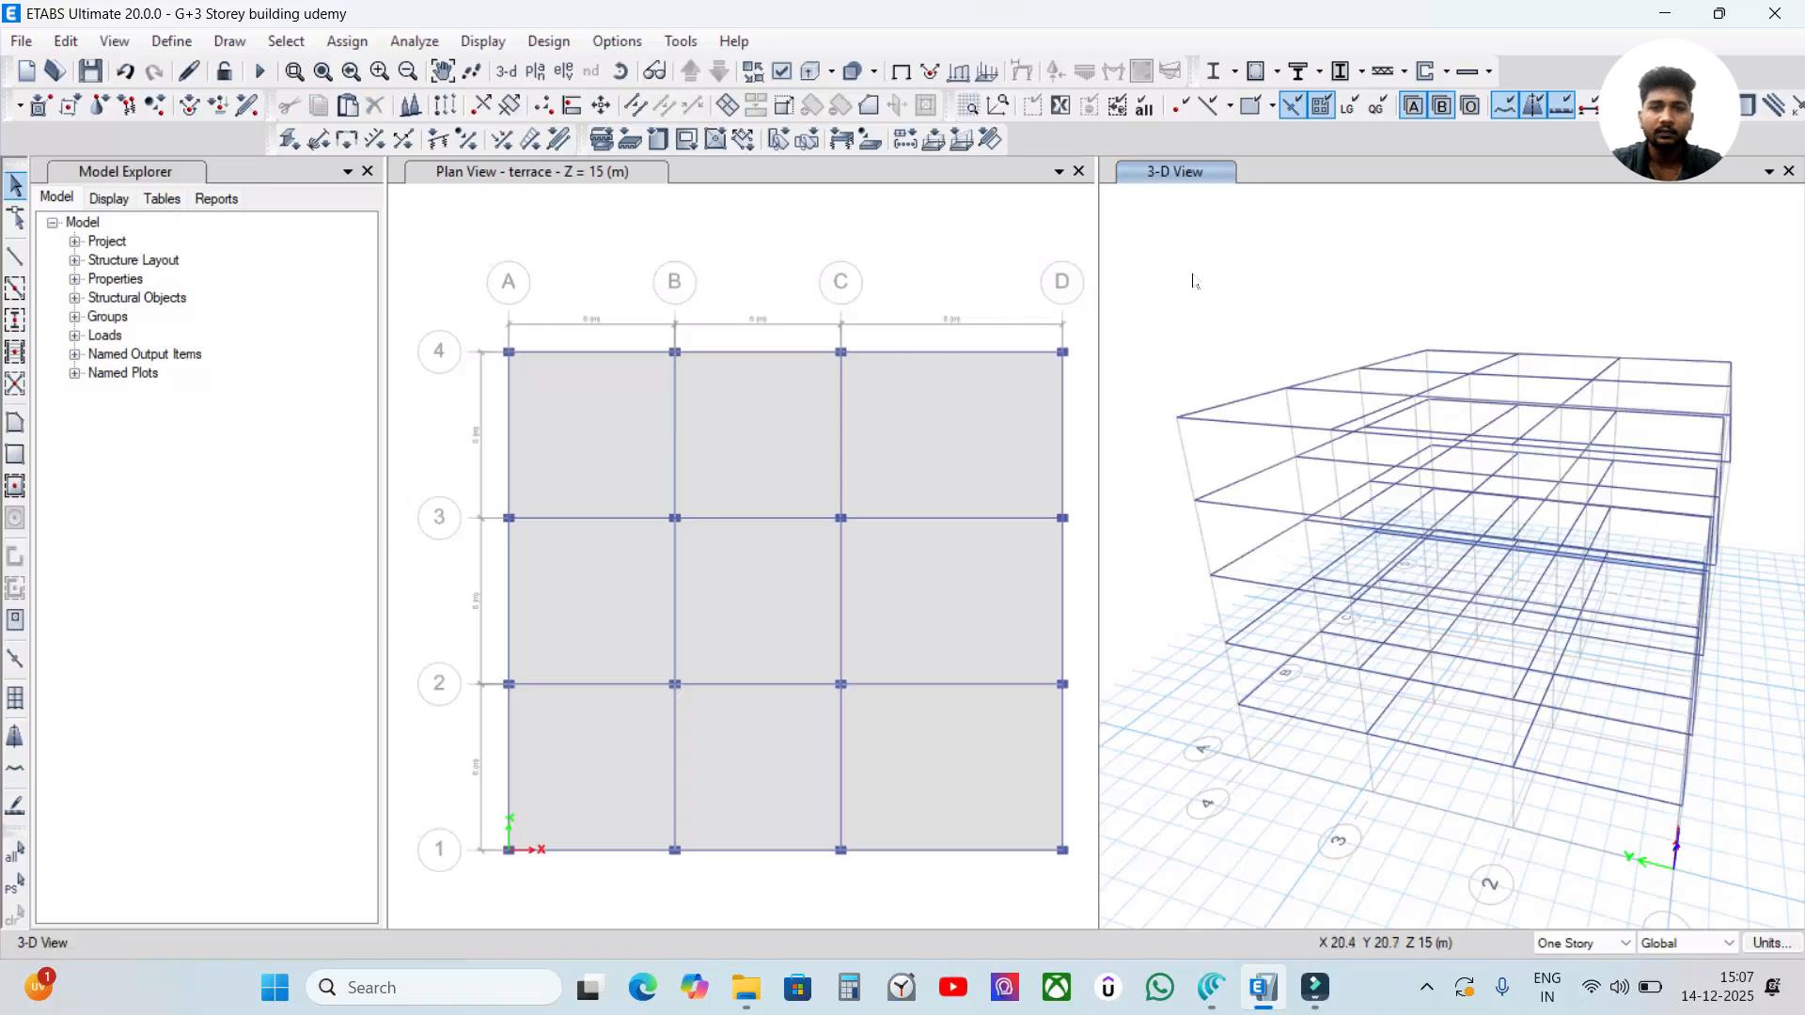
Restore the previous selection of floors and columns and hide those objects in the terrace plan view.
{"action": "left_click", "coordinate": [917, 241]}
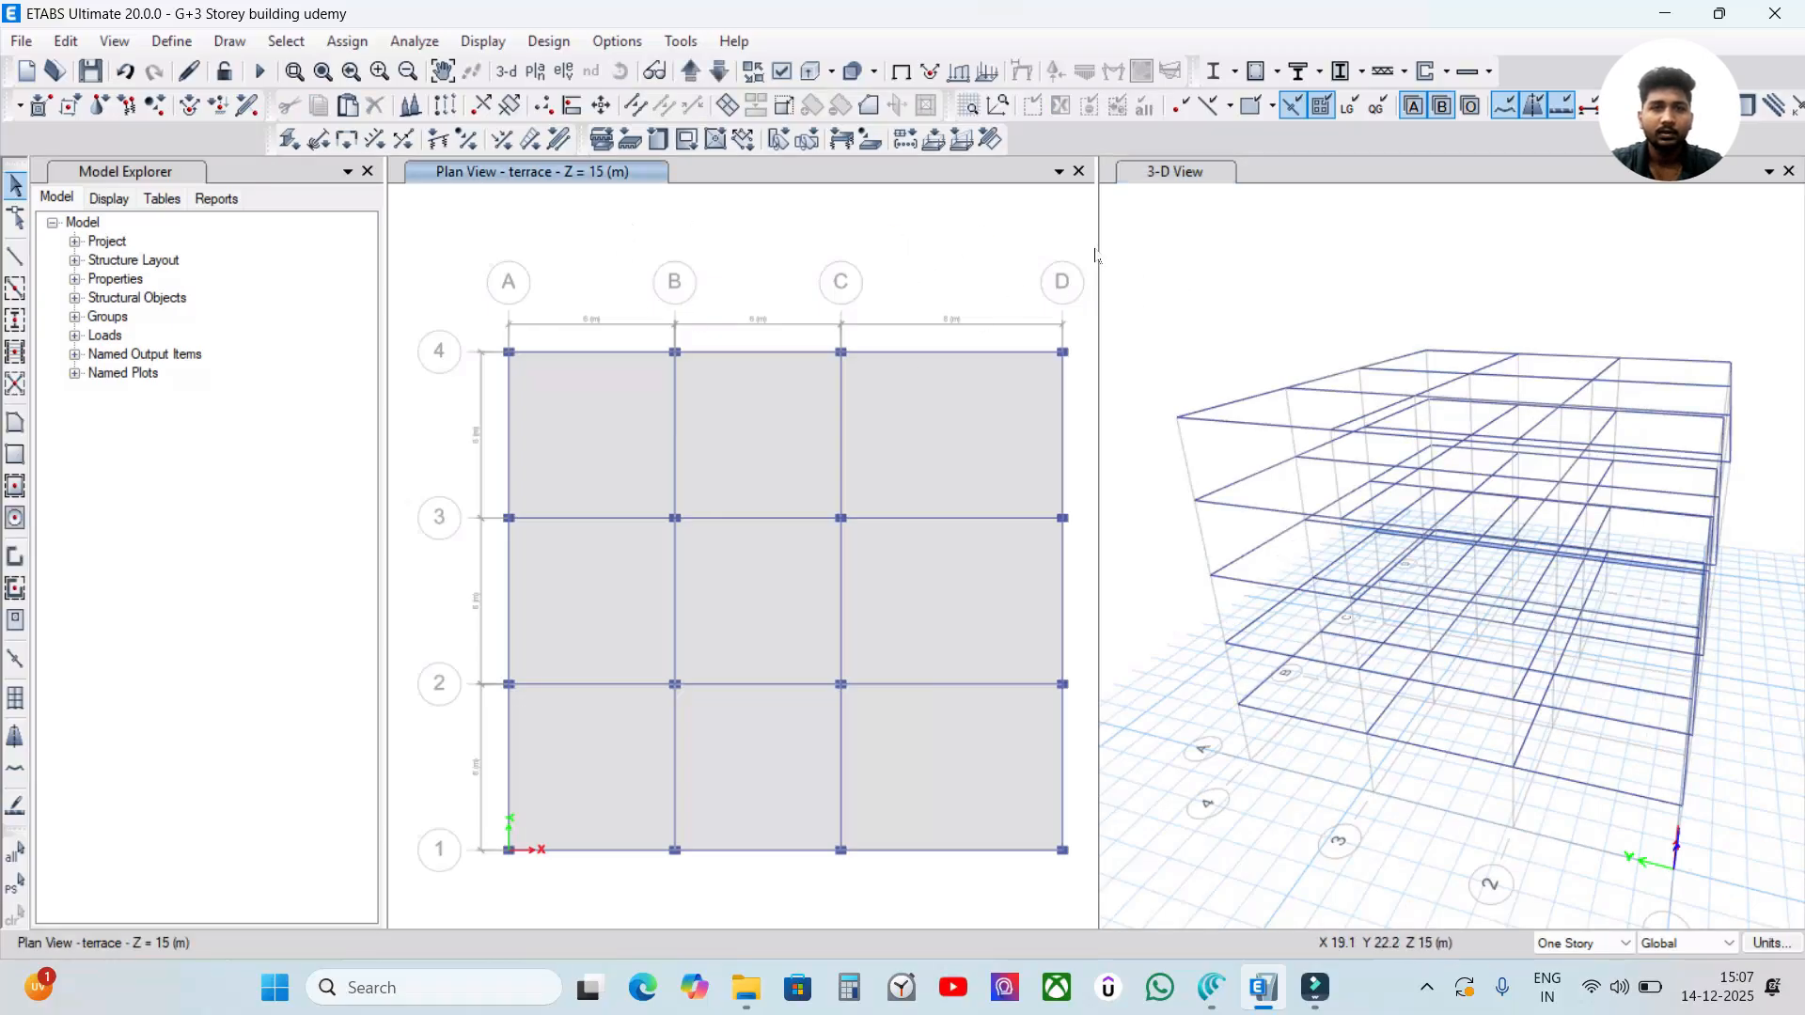
{"action": "left_click", "coordinate": [286, 41]}
{"action": "left_click", "coordinate": [882, 235]}
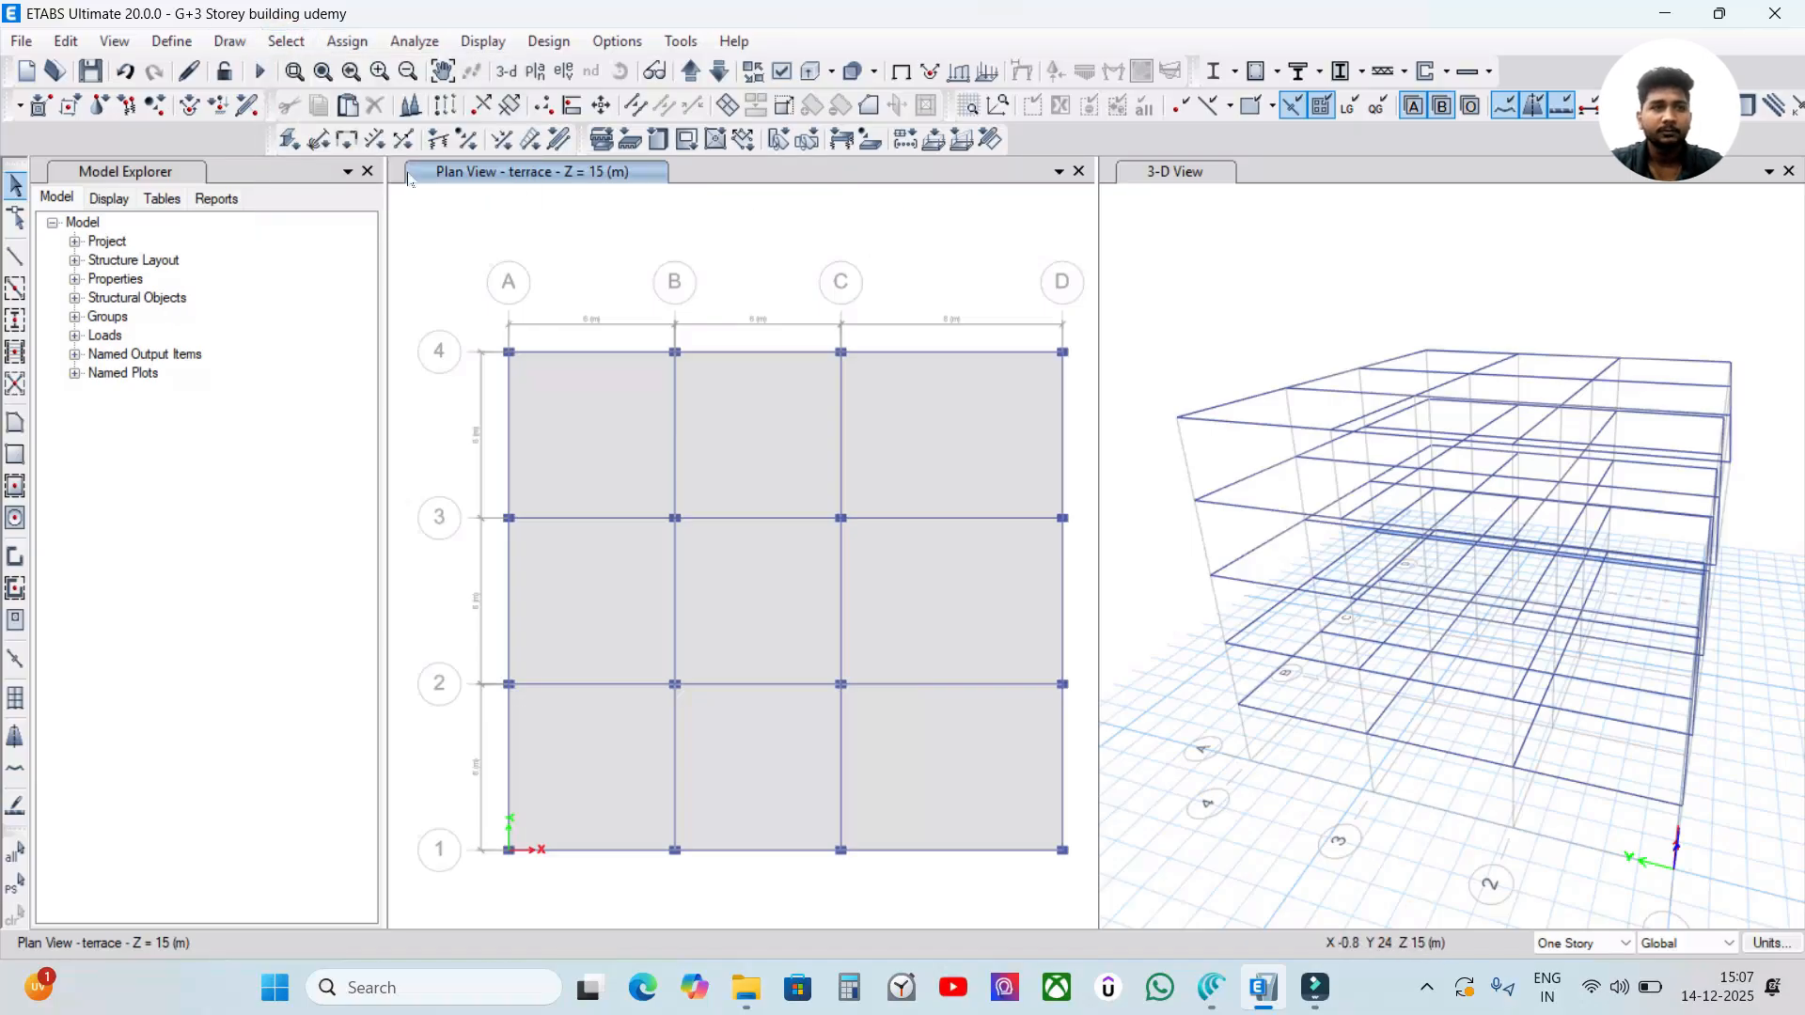
{"action": "left_click", "coordinate": [286, 41]}
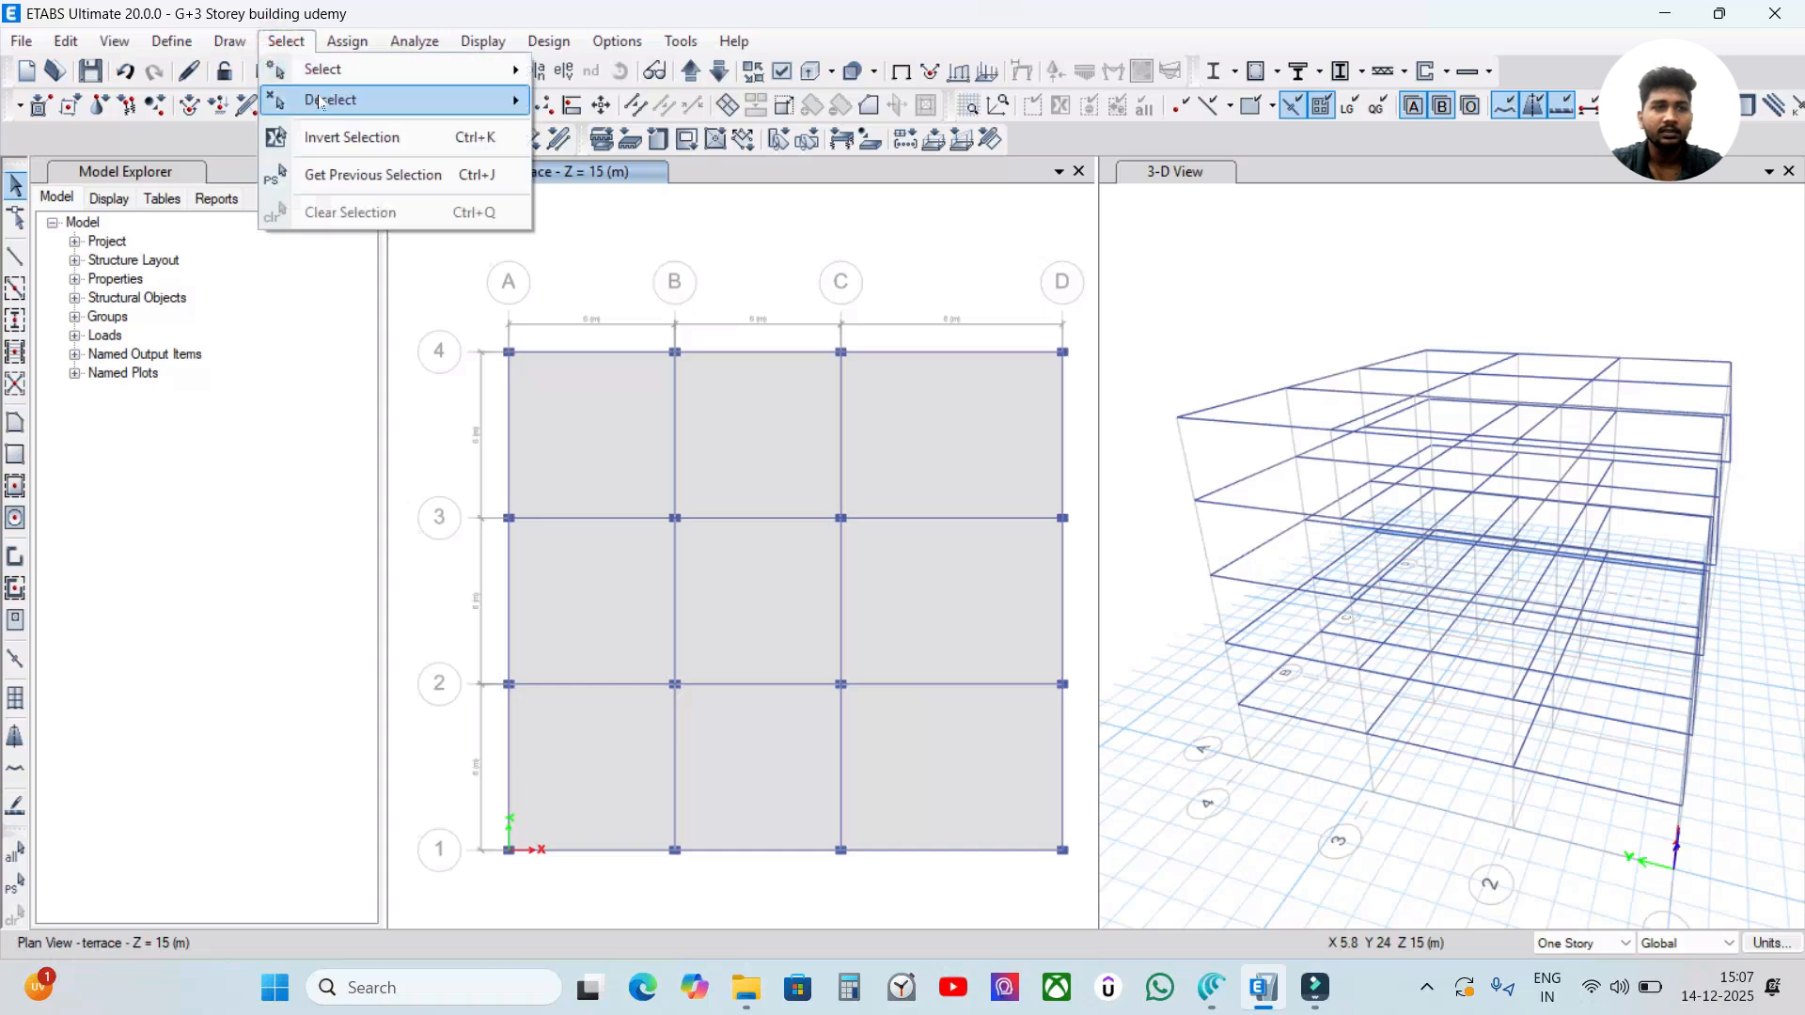
{"action": "left_click", "coordinate": [372, 176]}
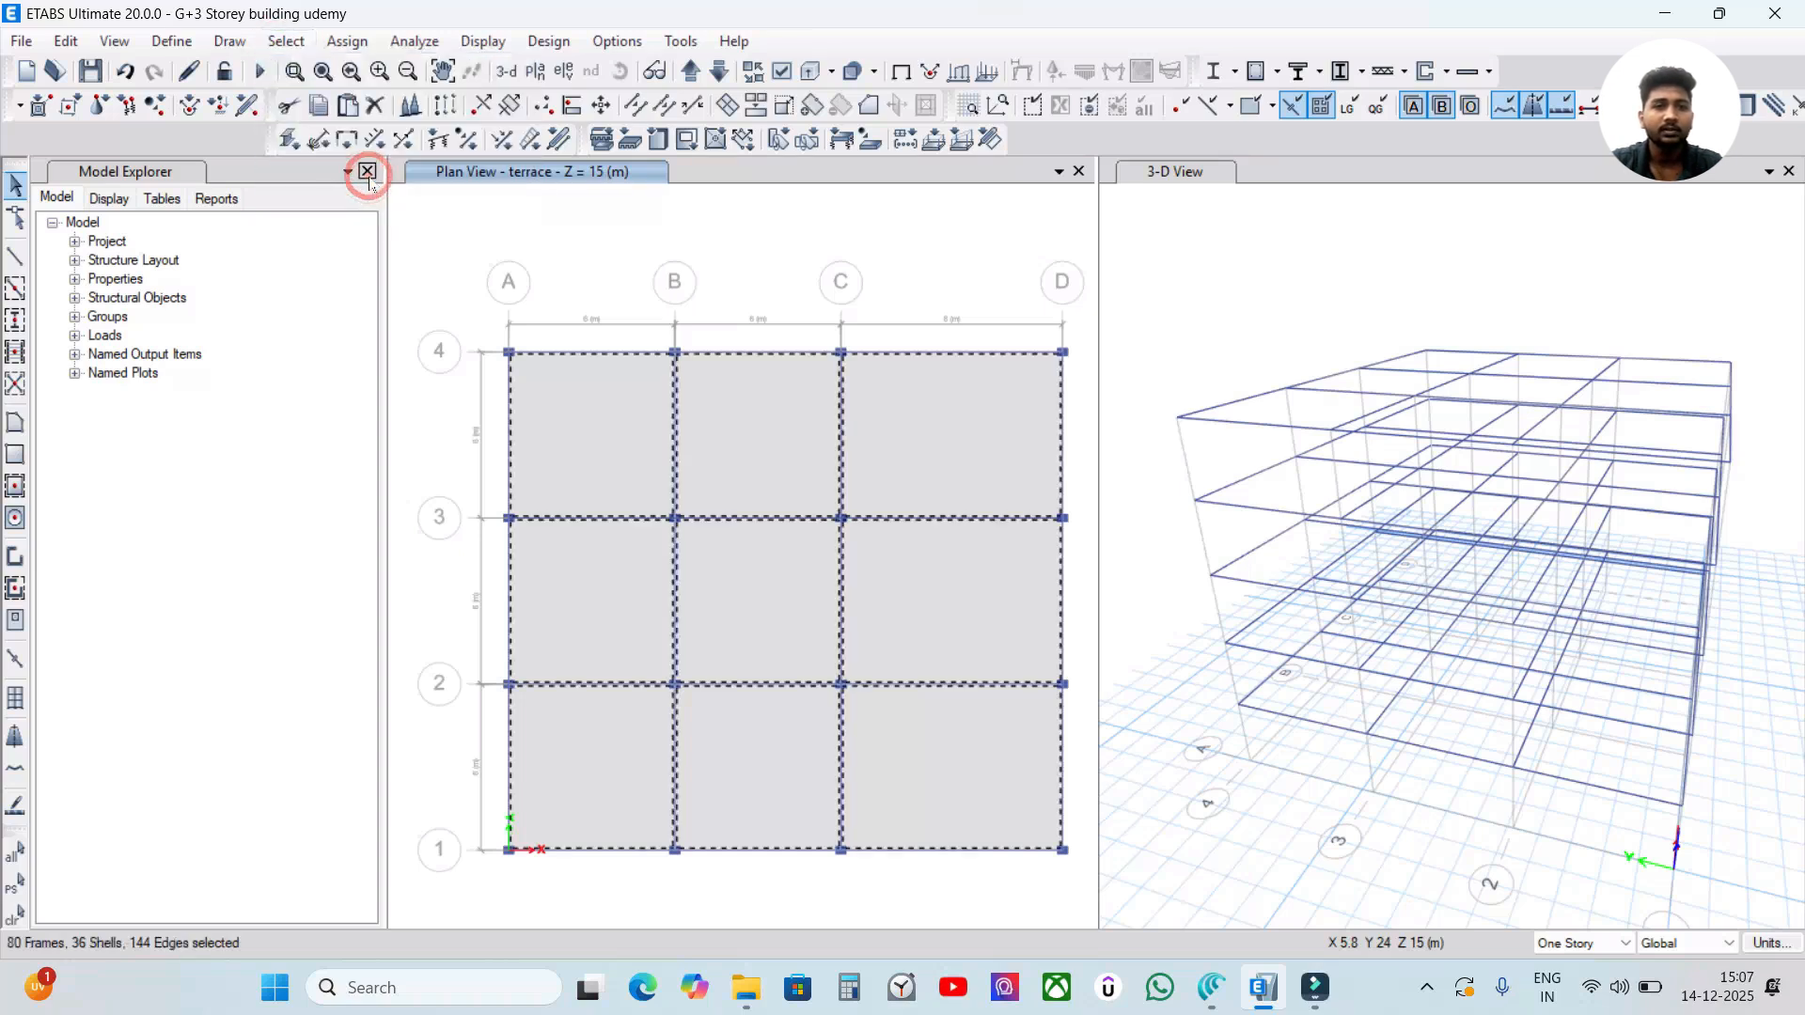
{"action": "right_click", "coordinate": [637, 237]}
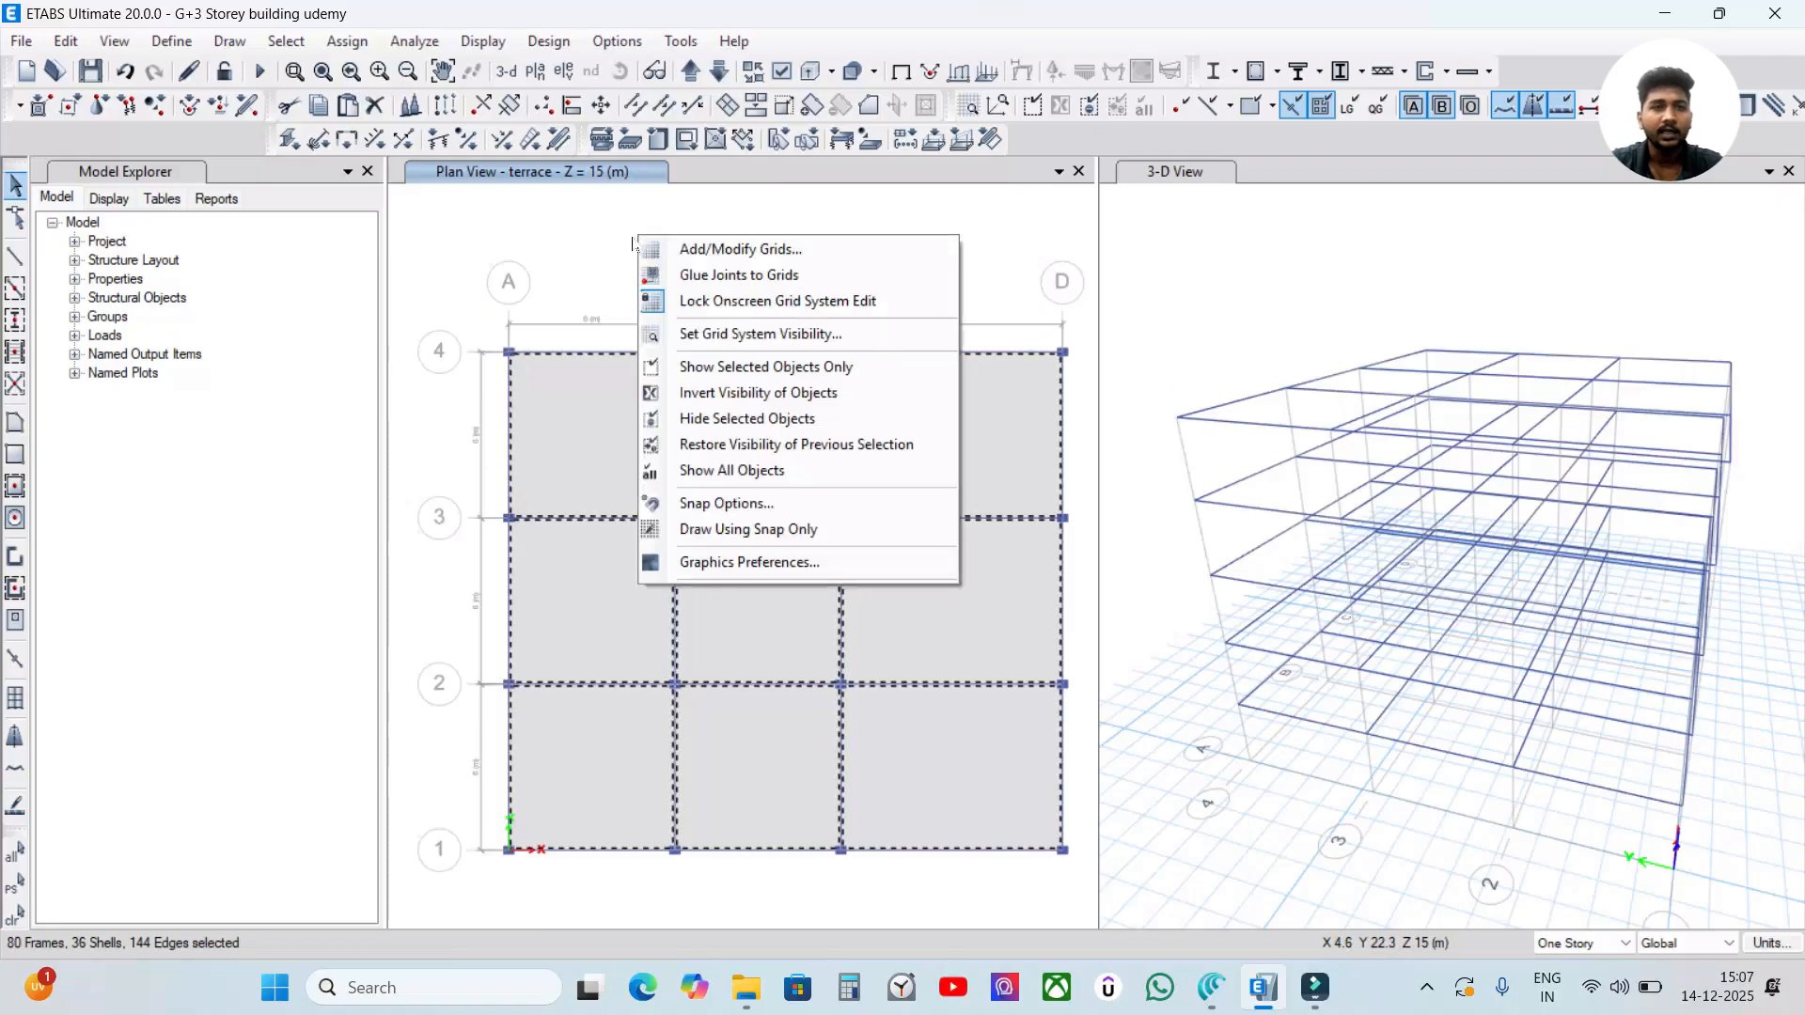
{"action": "left_click", "coordinate": [703, 425]}
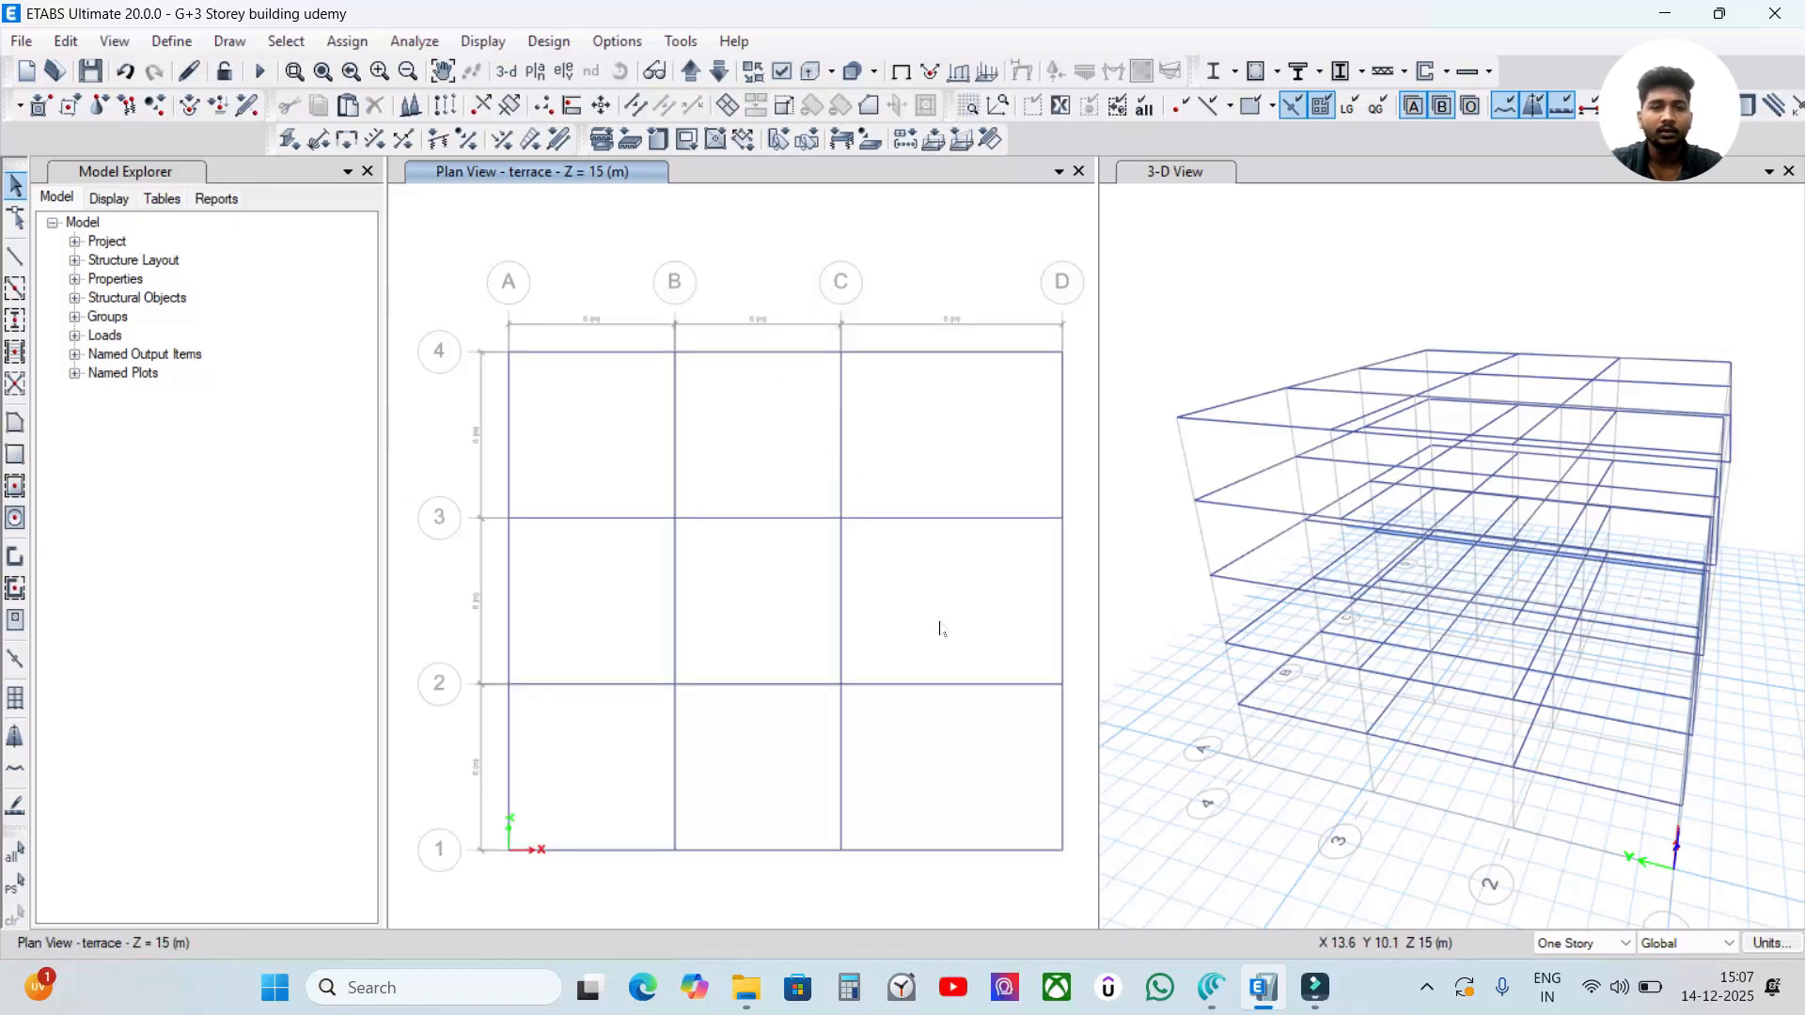
Check the beams in the plan views below the terrace and return to the terrace plan at Z = 15 m.
{"action": "left_click", "coordinate": [719, 71]}
{"action": "left_click", "coordinate": [719, 71]}
{"action": "left_click", "coordinate": [690, 72]}
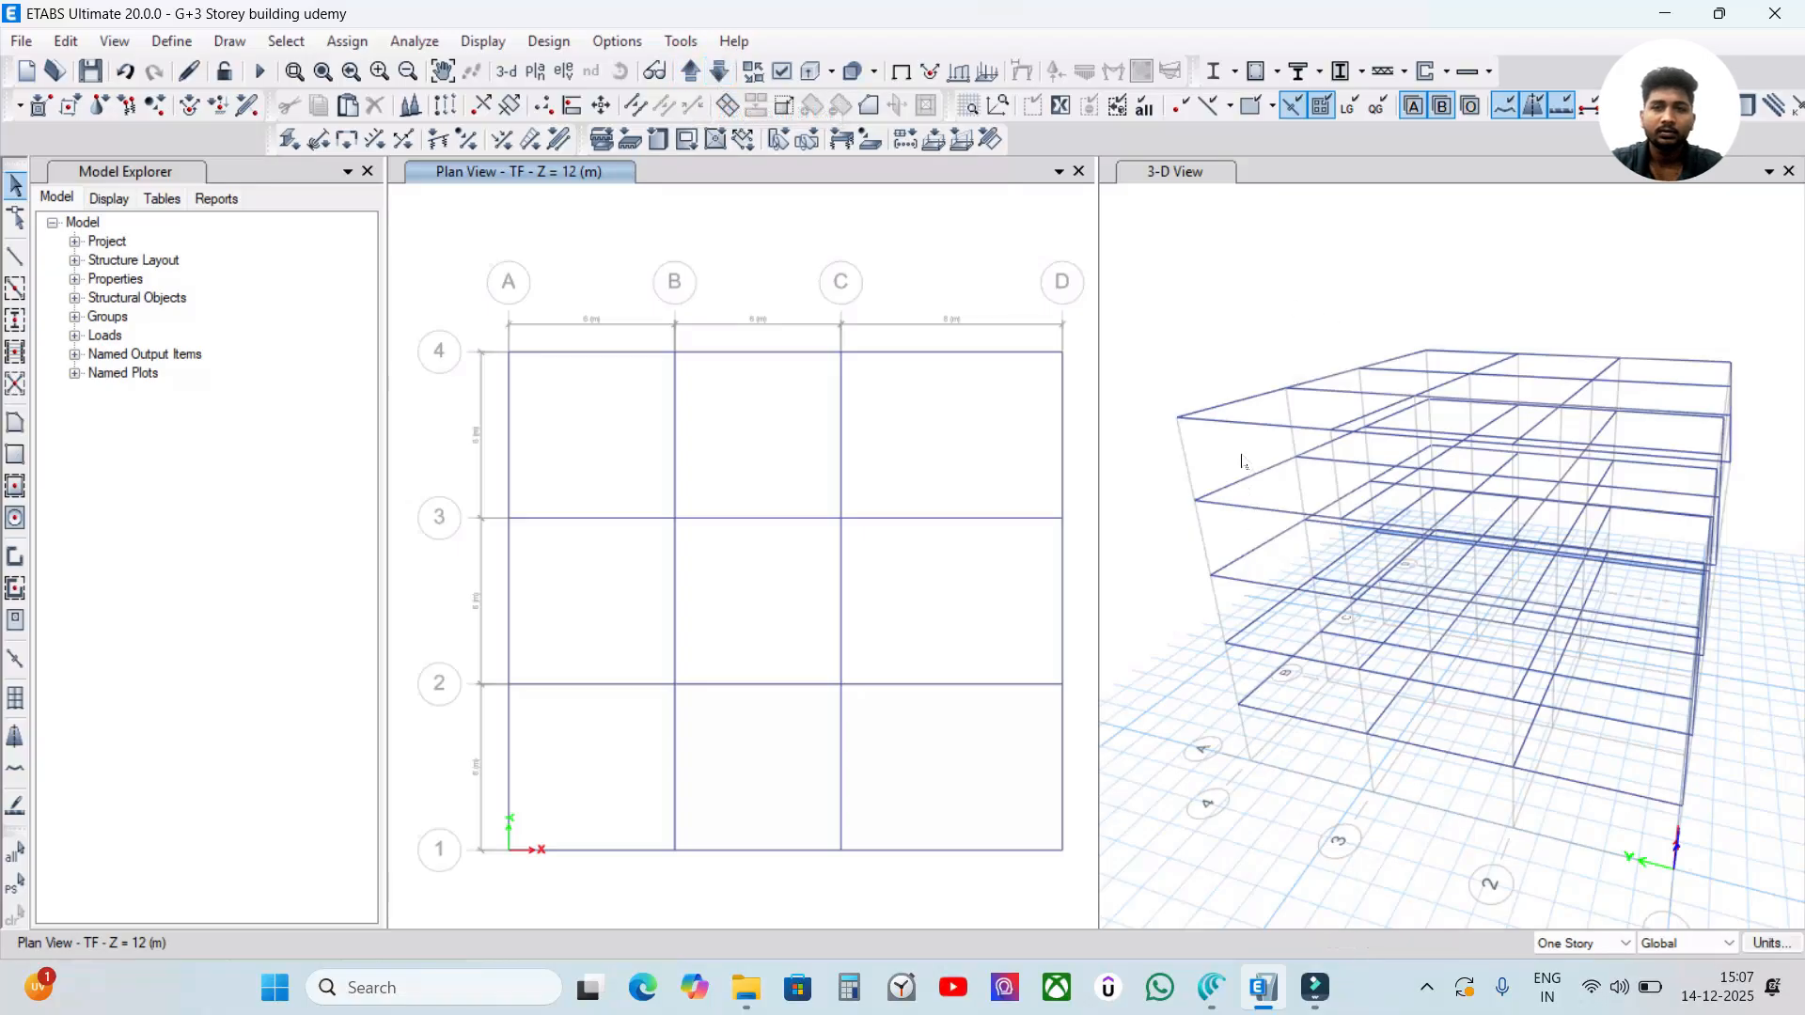
{"action": "left_click", "coordinate": [1196, 465]}
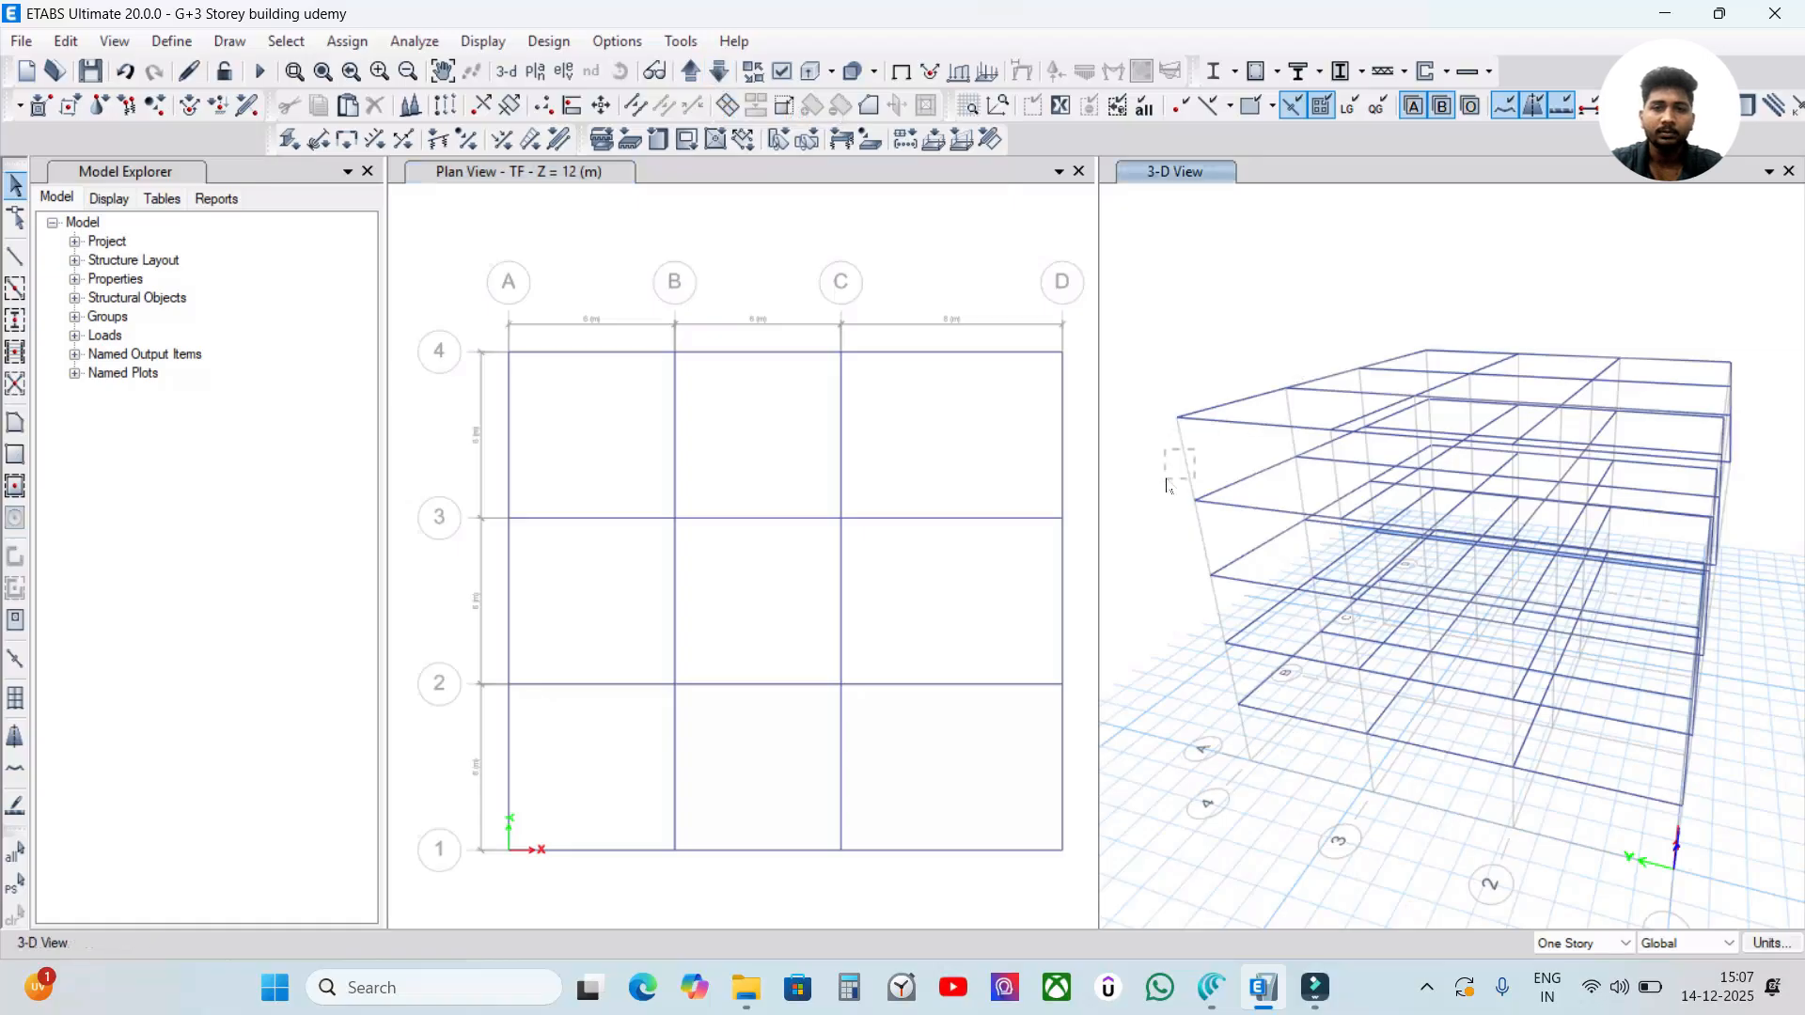
{"action": "left_click", "coordinate": [793, 279]}
{"action": "left_click", "coordinate": [691, 72]}
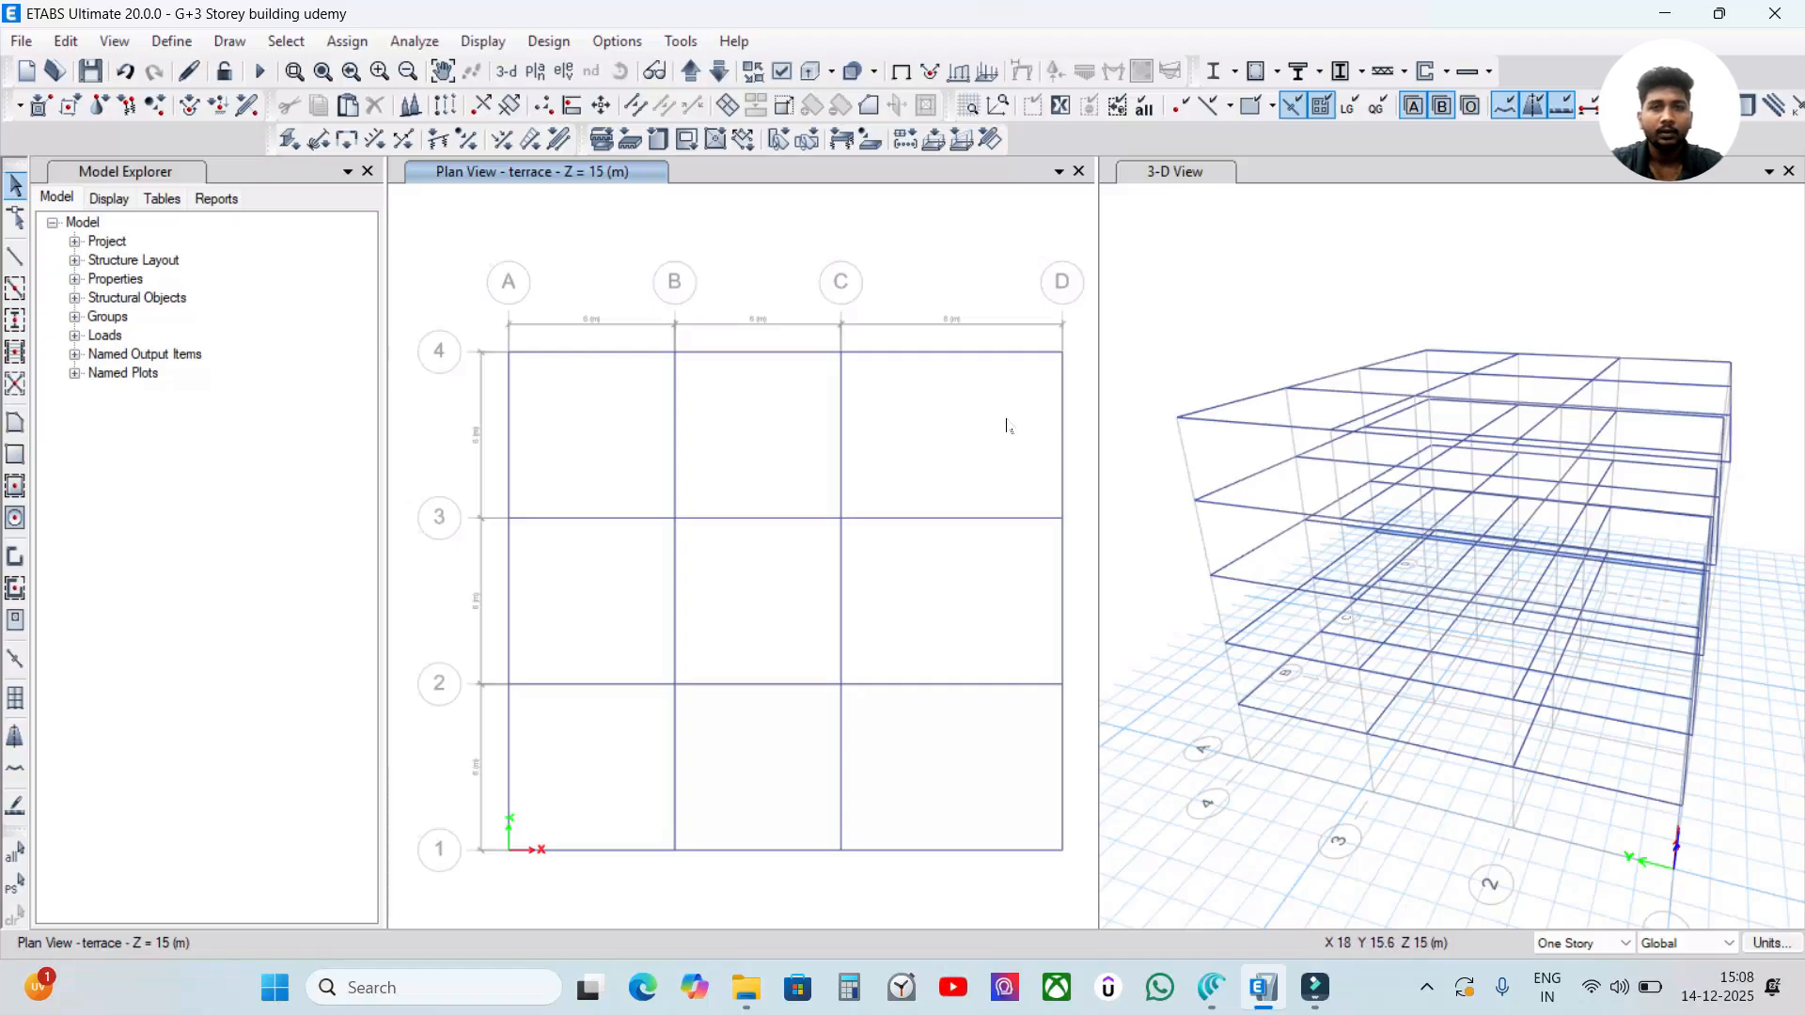
{"action": "mouse_move", "coordinate": [1007, 421]}
{"action": "left_mouse_down"}
{"action": "mouse_move", "coordinate": [890, 479]}
{"action": "mouse_move", "coordinate": [723, 658]}
{"action": "mouse_move", "coordinate": [594, 743]}
{"action": "mouse_move", "coordinate": [845, 433]}
{"action": "mouse_move", "coordinate": [1004, 434]}
{"action": "left_mouse_up"}
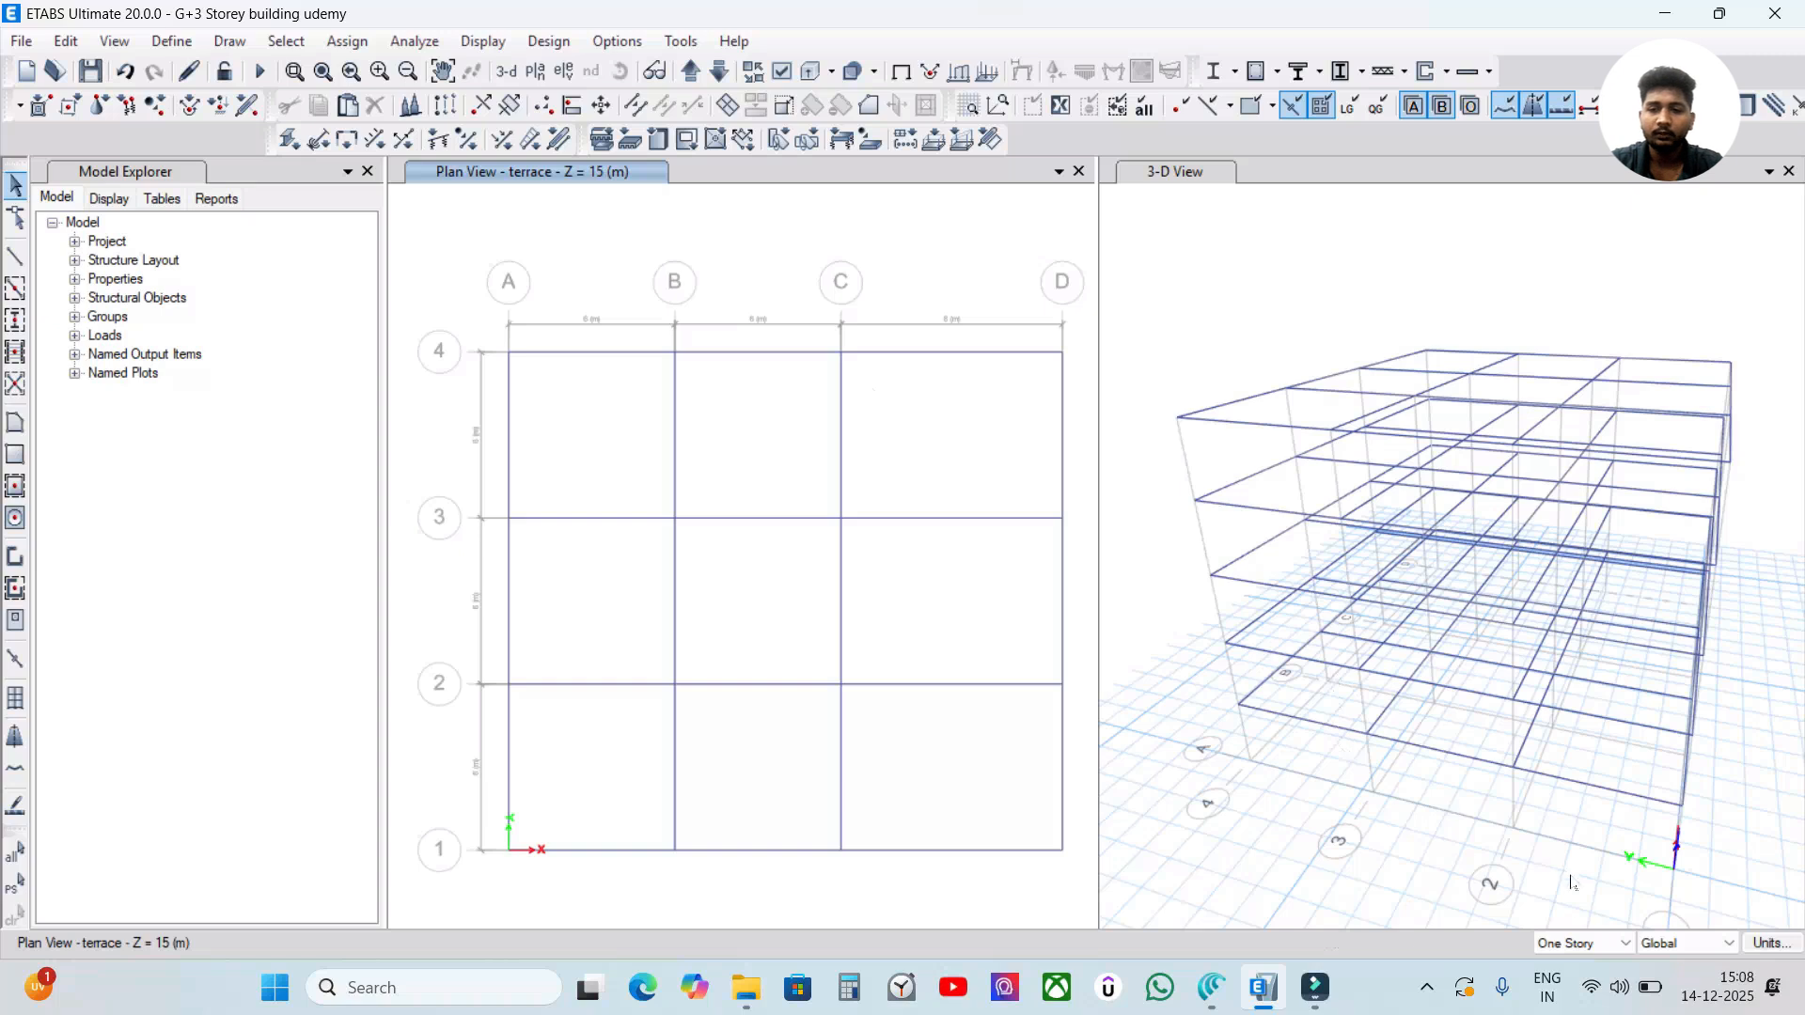
Select all beams of the terrace plan and delete their existing distributed frame loads for the Wall load pattern.
{"action": "left_click_drag", "start_coordinate": [1006, 433], "coordinate": [620, 753]}
{"action": "left_click_drag", "start_coordinate": [1082, 308], "coordinate": [620, 890]}
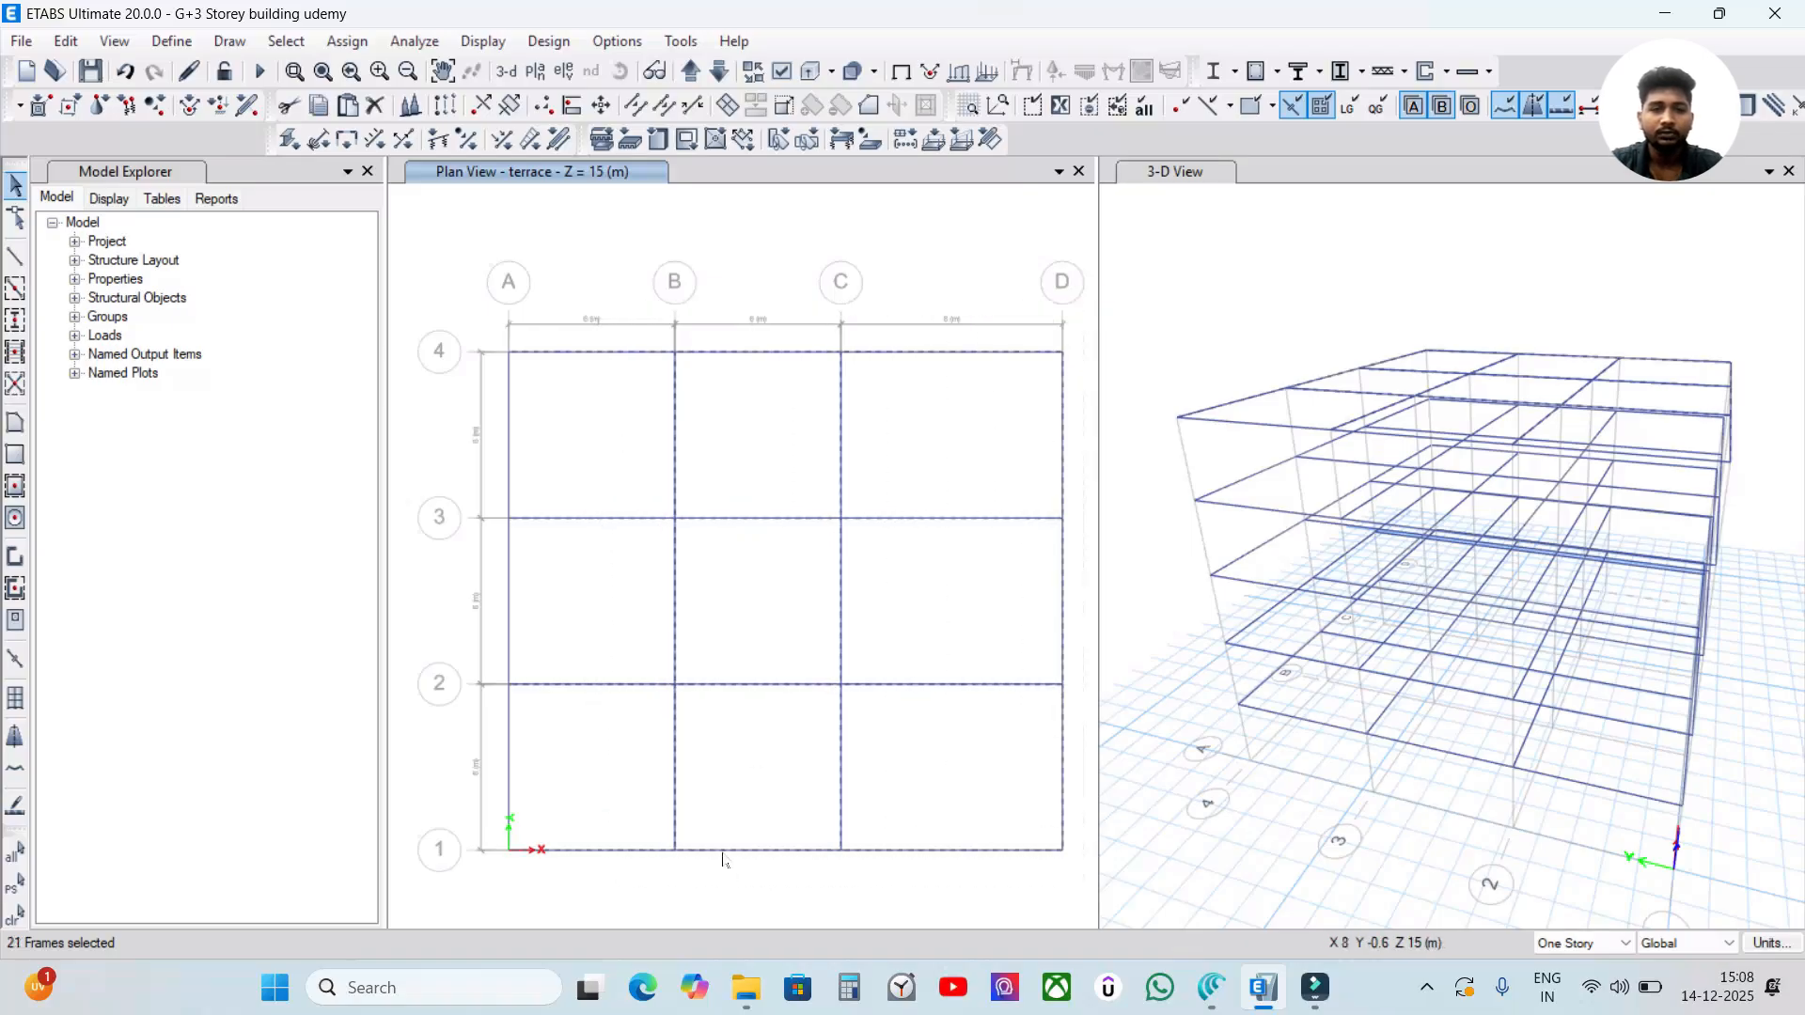
{"action": "left_click_drag", "start_coordinate": [1087, 320], "coordinate": [458, 908]}
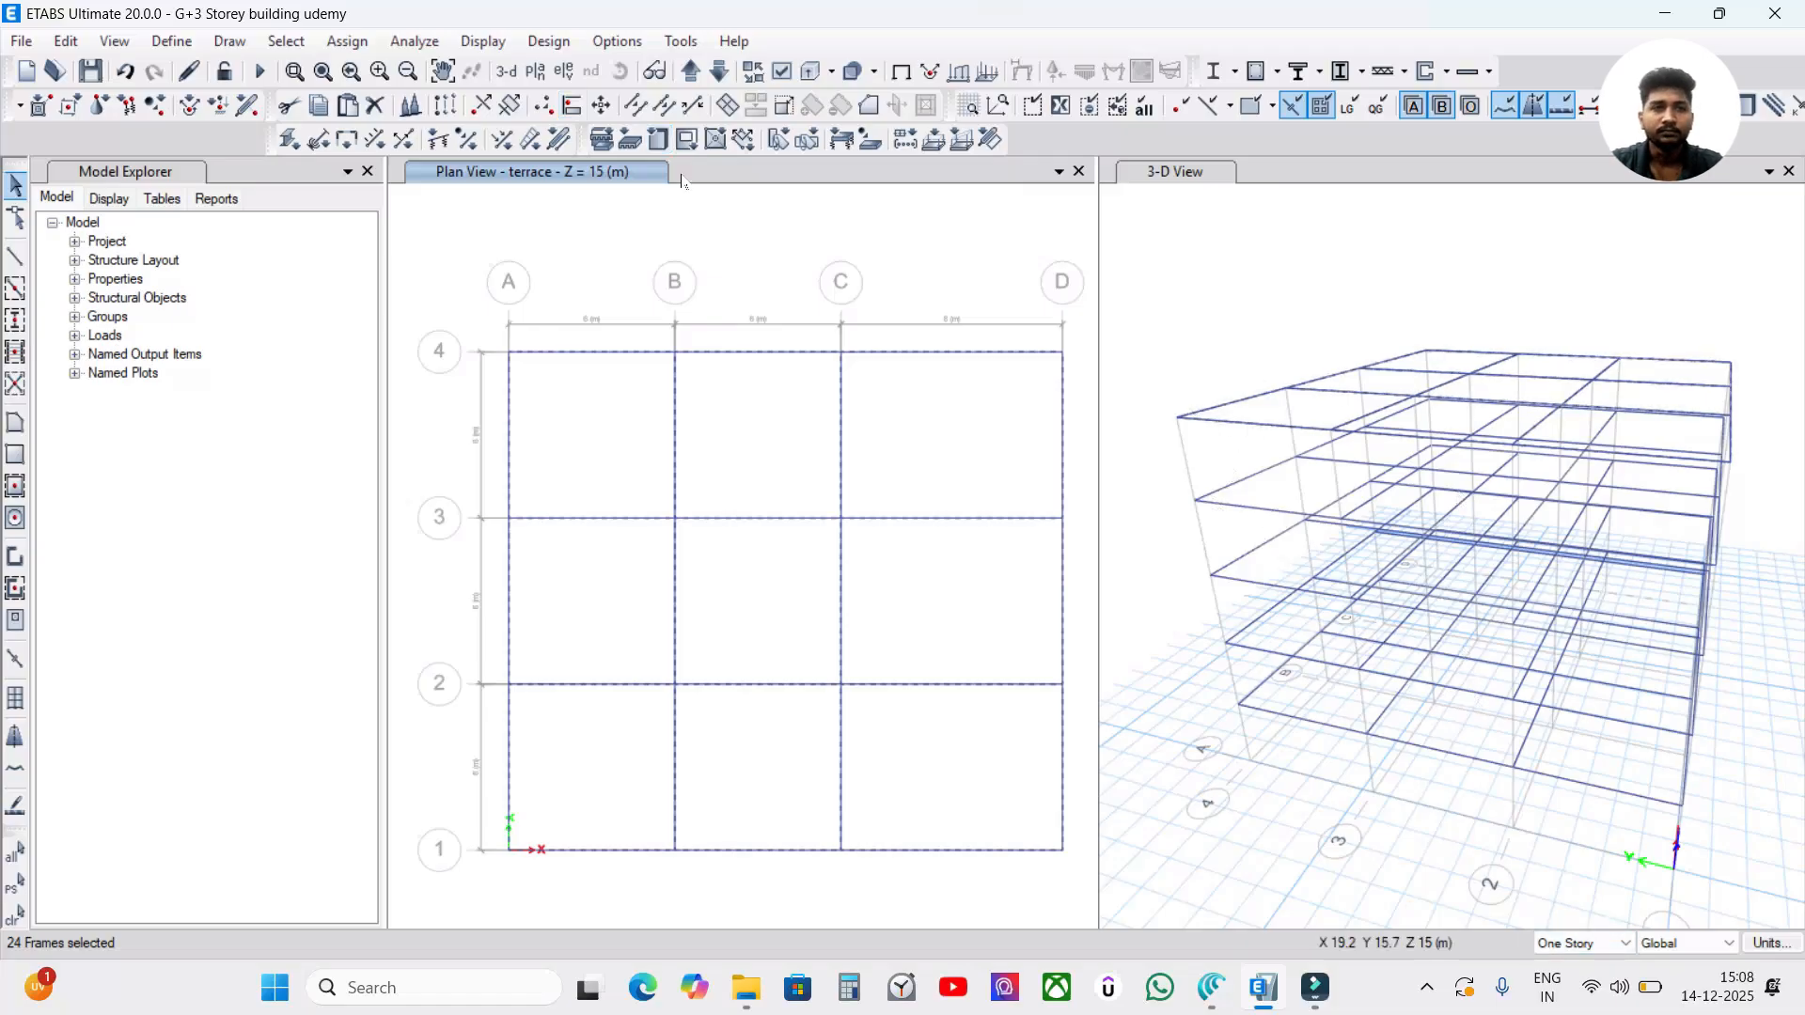
{"action": "left_click", "coordinate": [346, 41]}
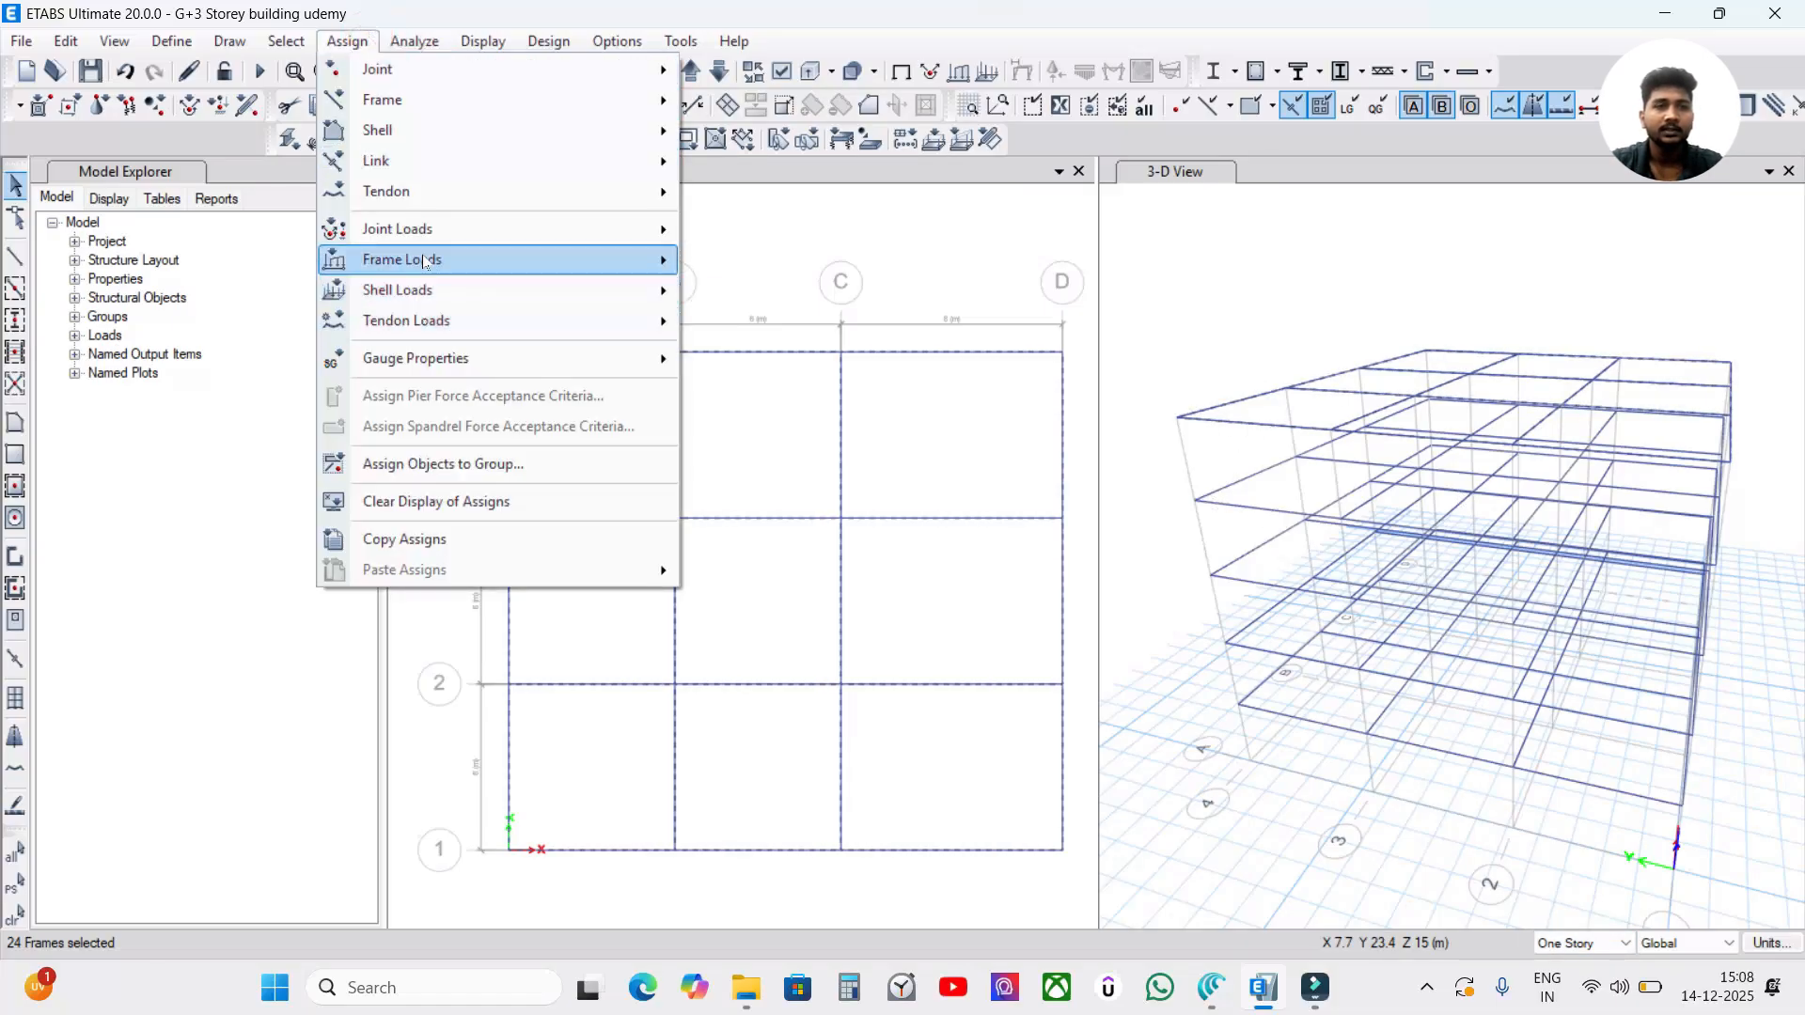
{"action": "mouse_move", "coordinate": [425, 261]}
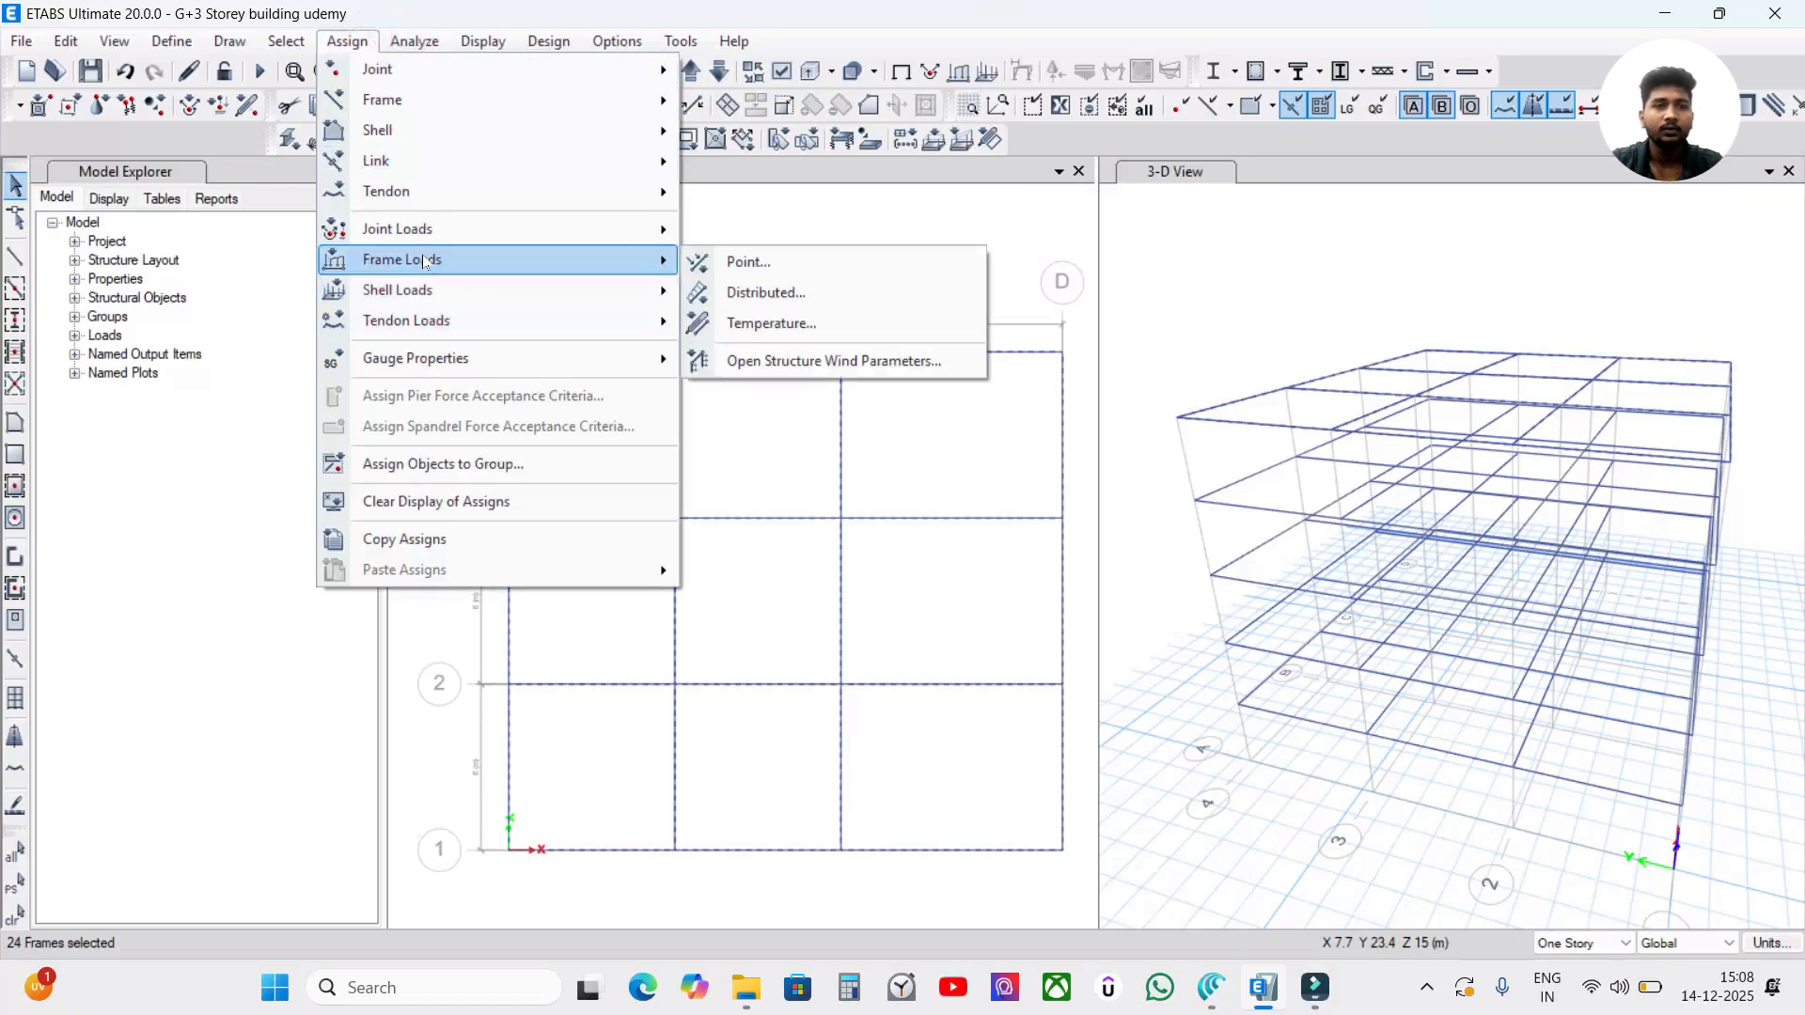
{"action": "left_click", "coordinate": [922, 301]}
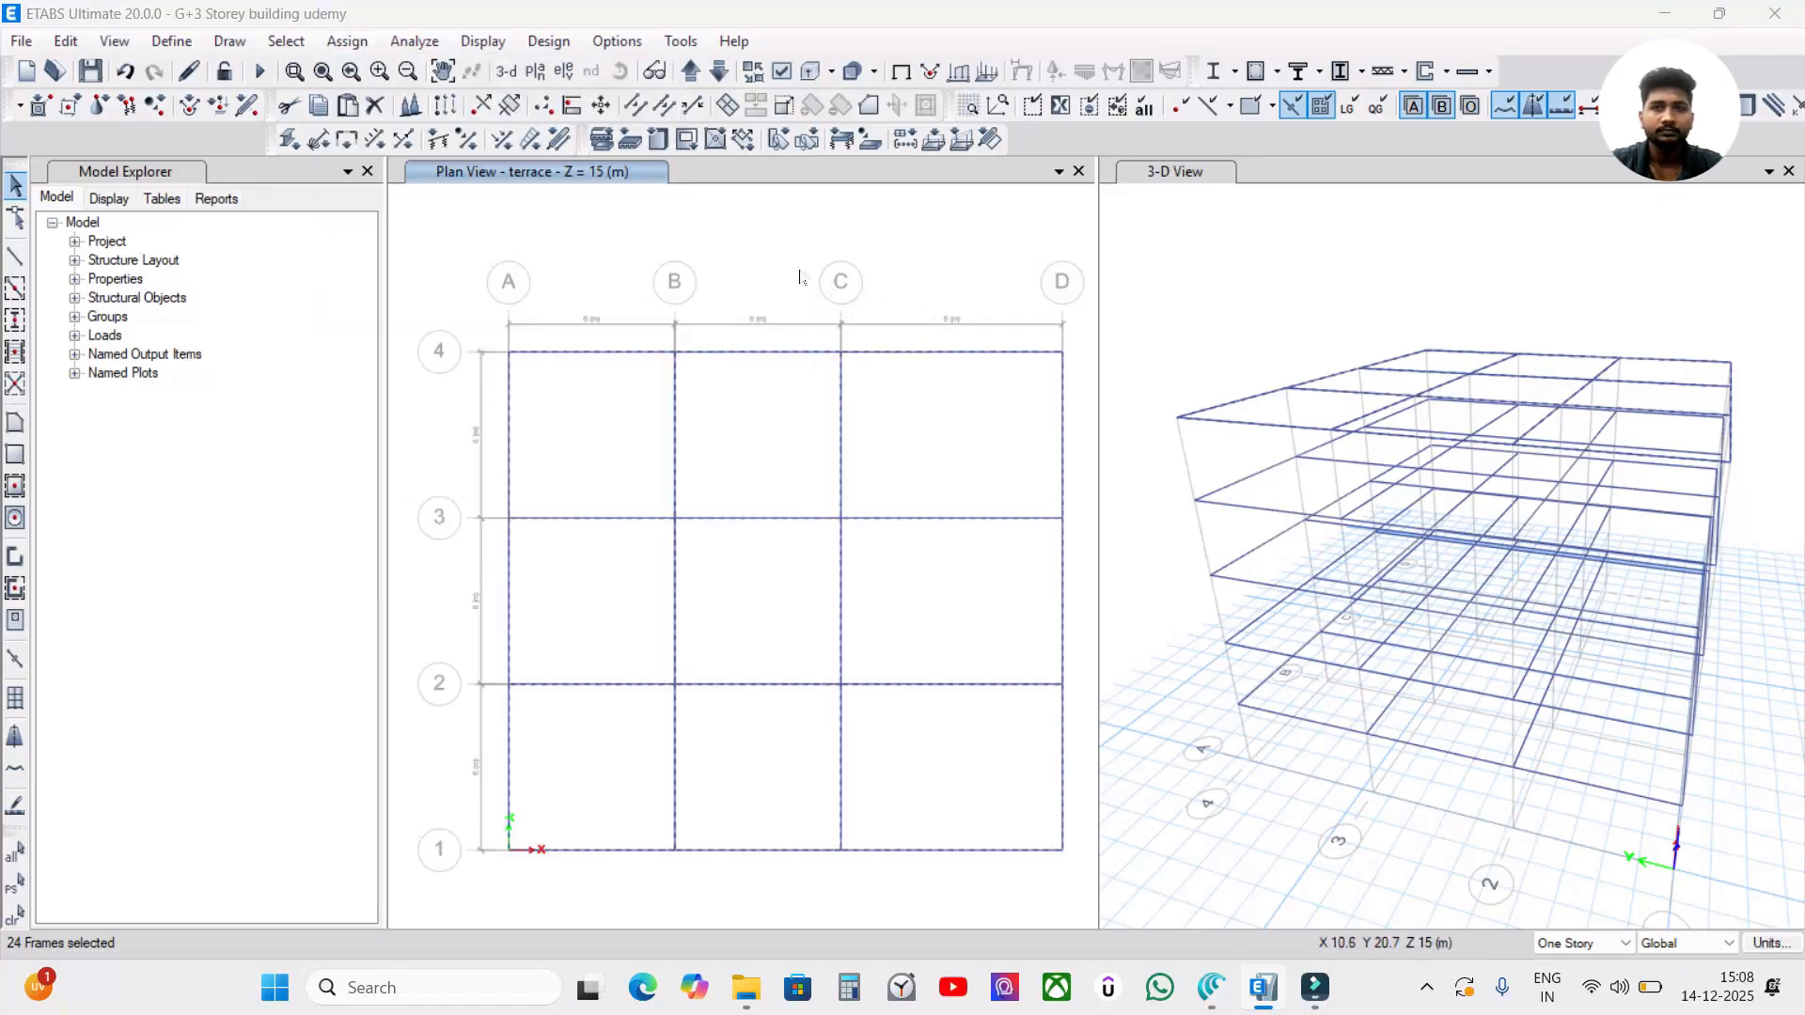
{"action": "left_click_drag", "start_coordinate": [728, 207], "coordinate": [808, 244]}
{"action": "left_click", "coordinate": [851, 308]}
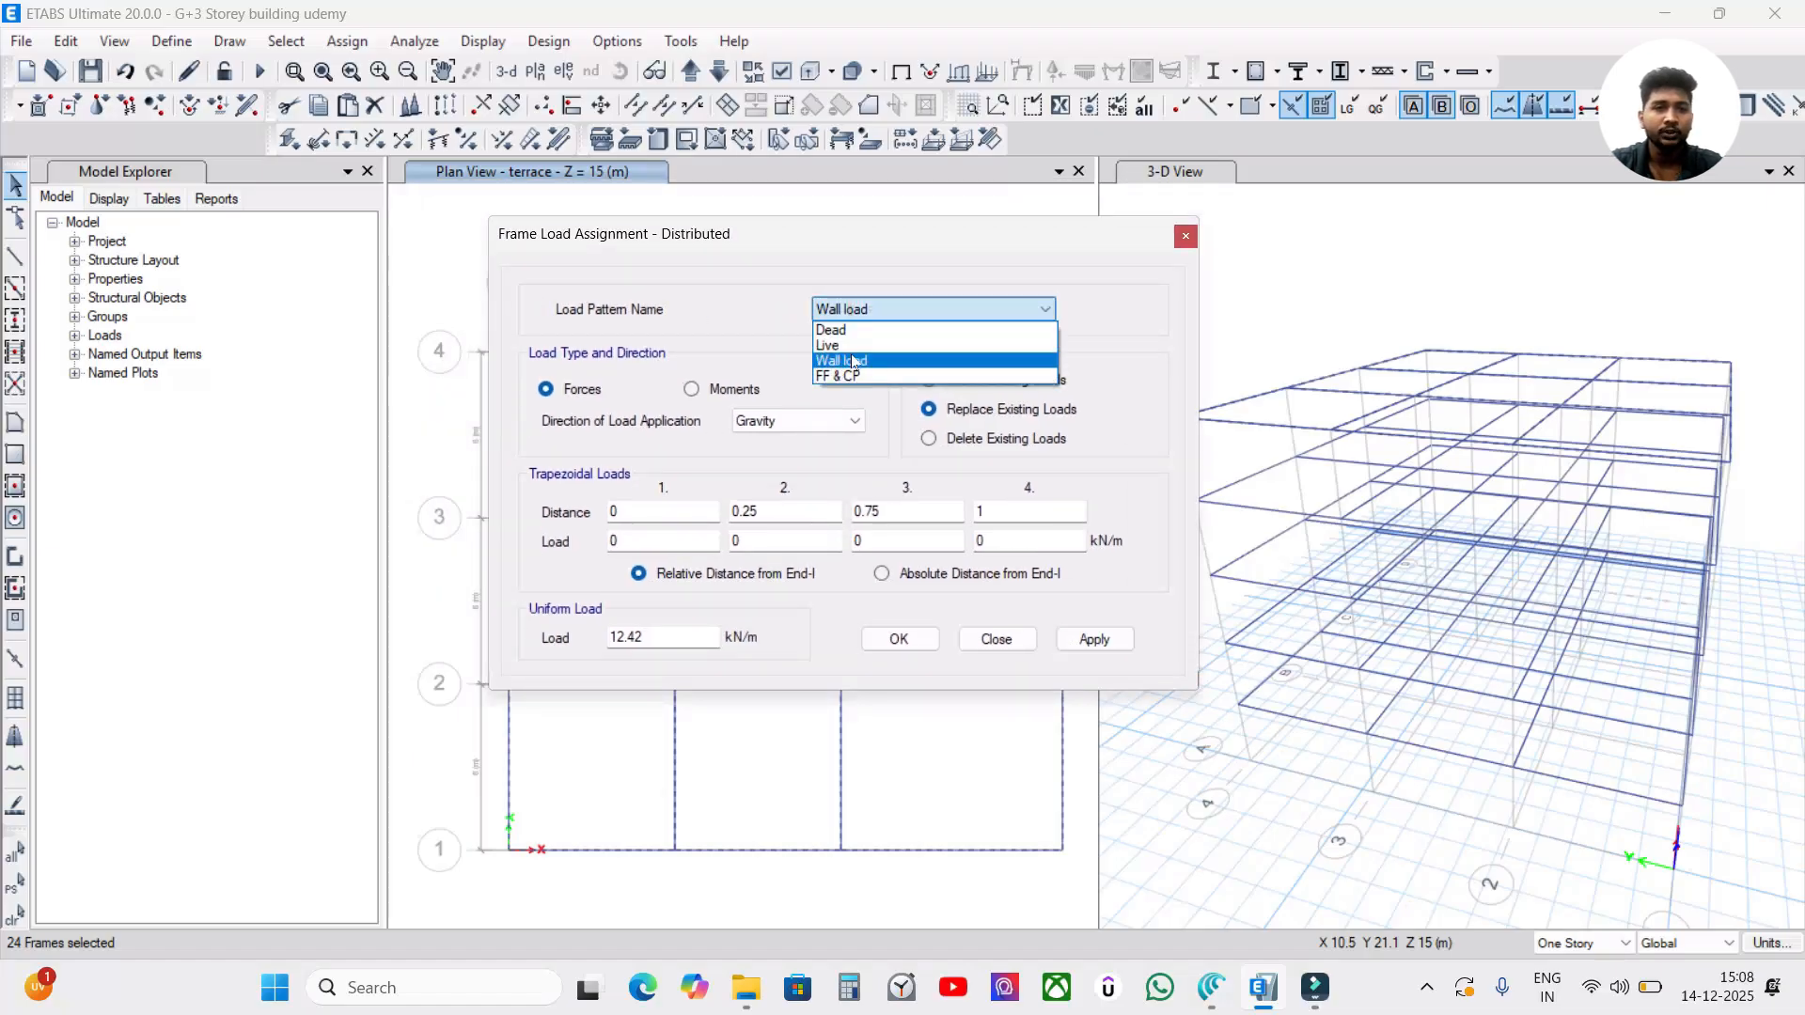
{"action": "left_click", "coordinate": [853, 361]}
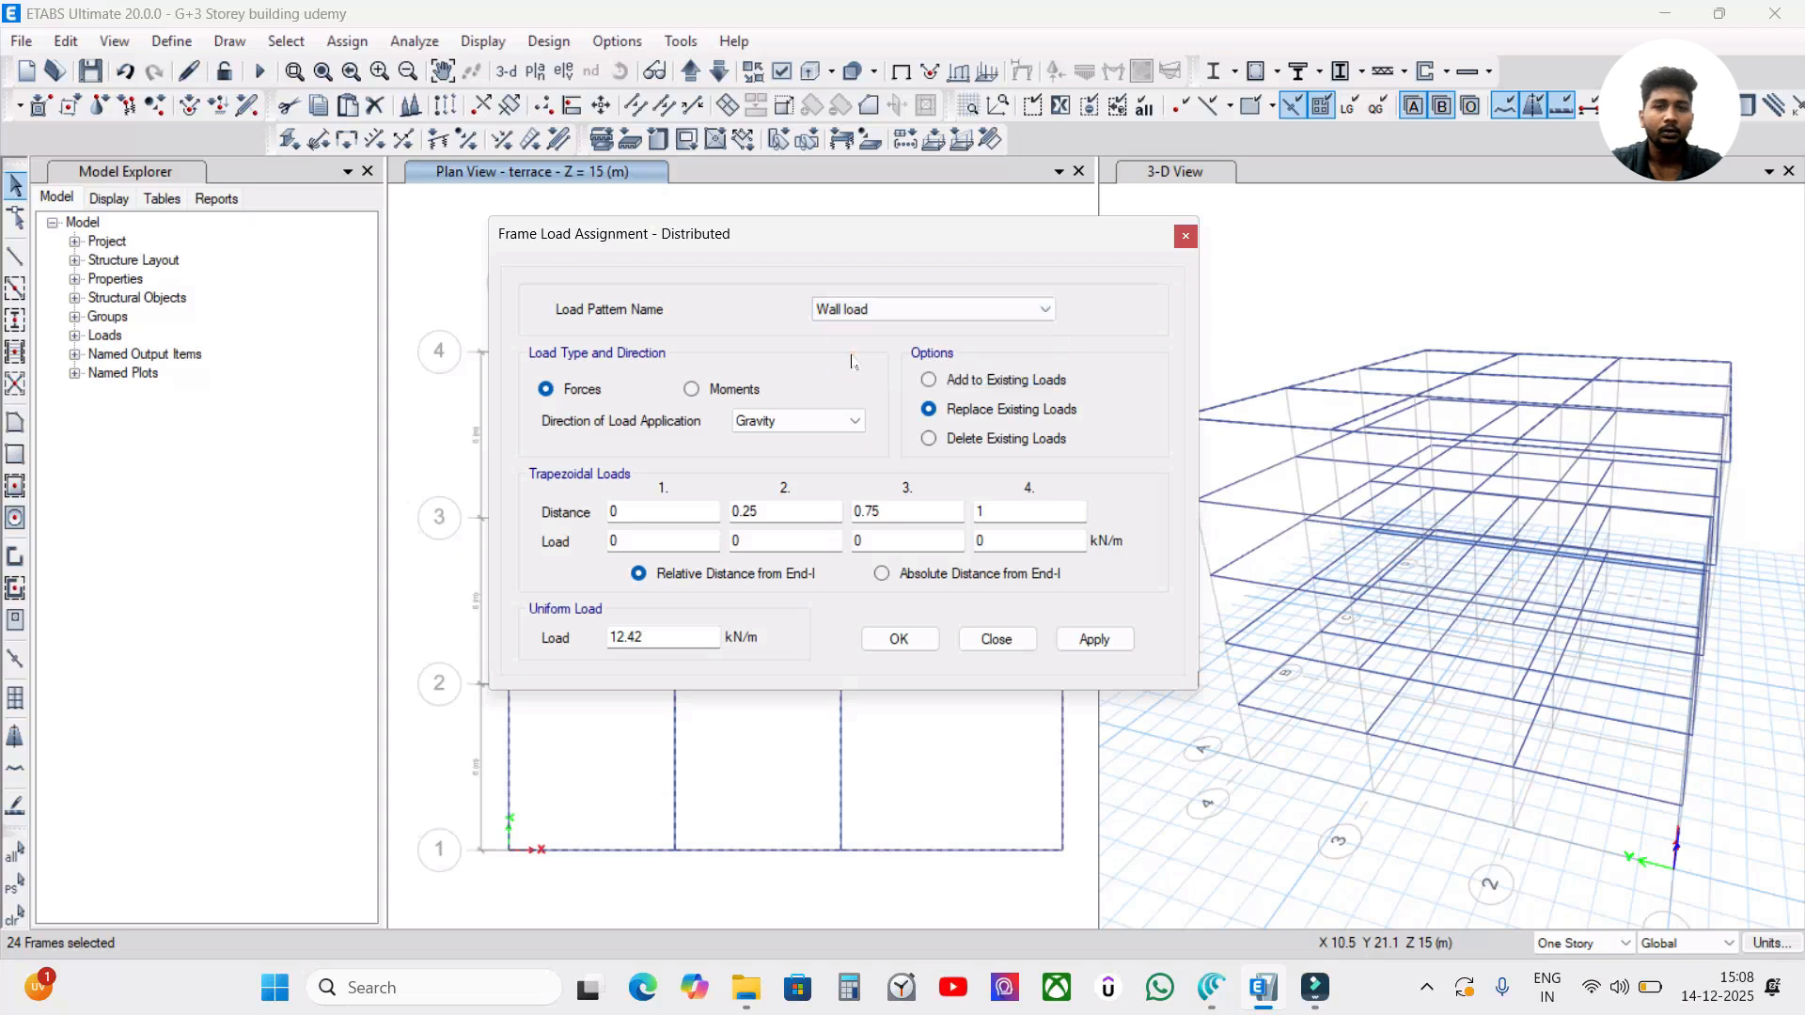
{"action": "left_click", "coordinate": [959, 441]}
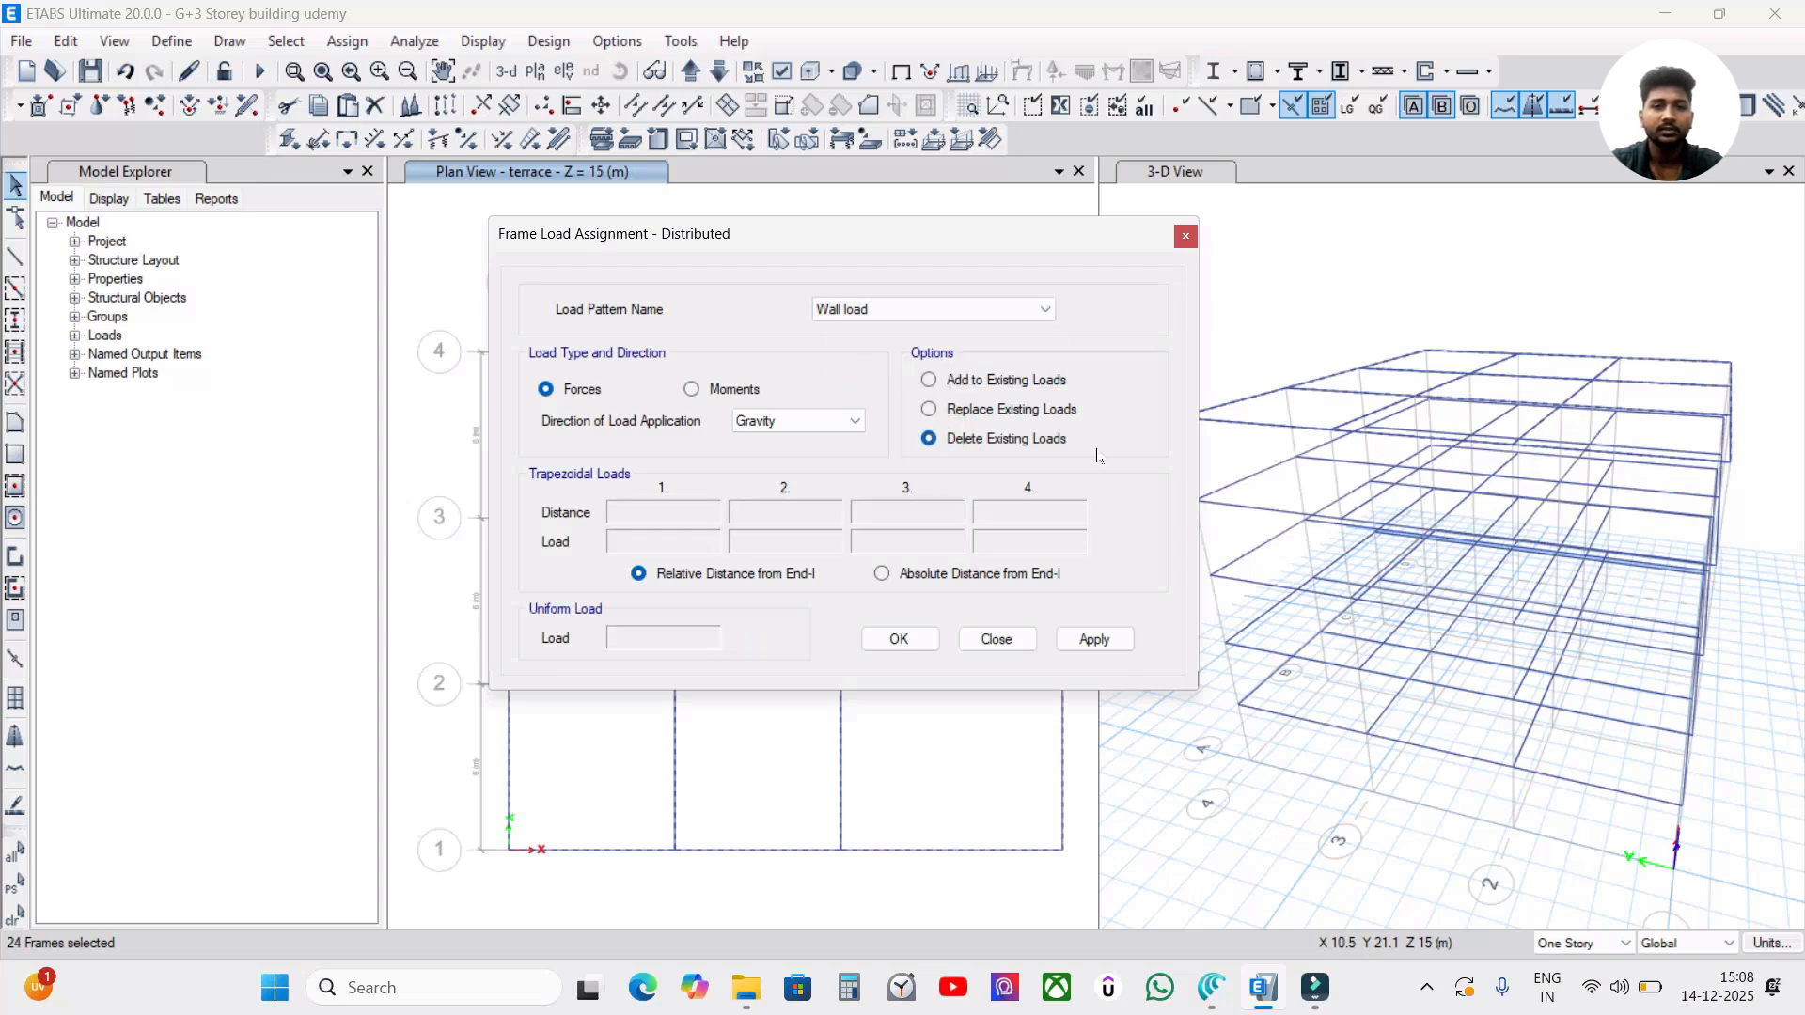
{"action": "left_click", "coordinate": [1092, 639]}
{"action": "left_click", "coordinate": [900, 641]}
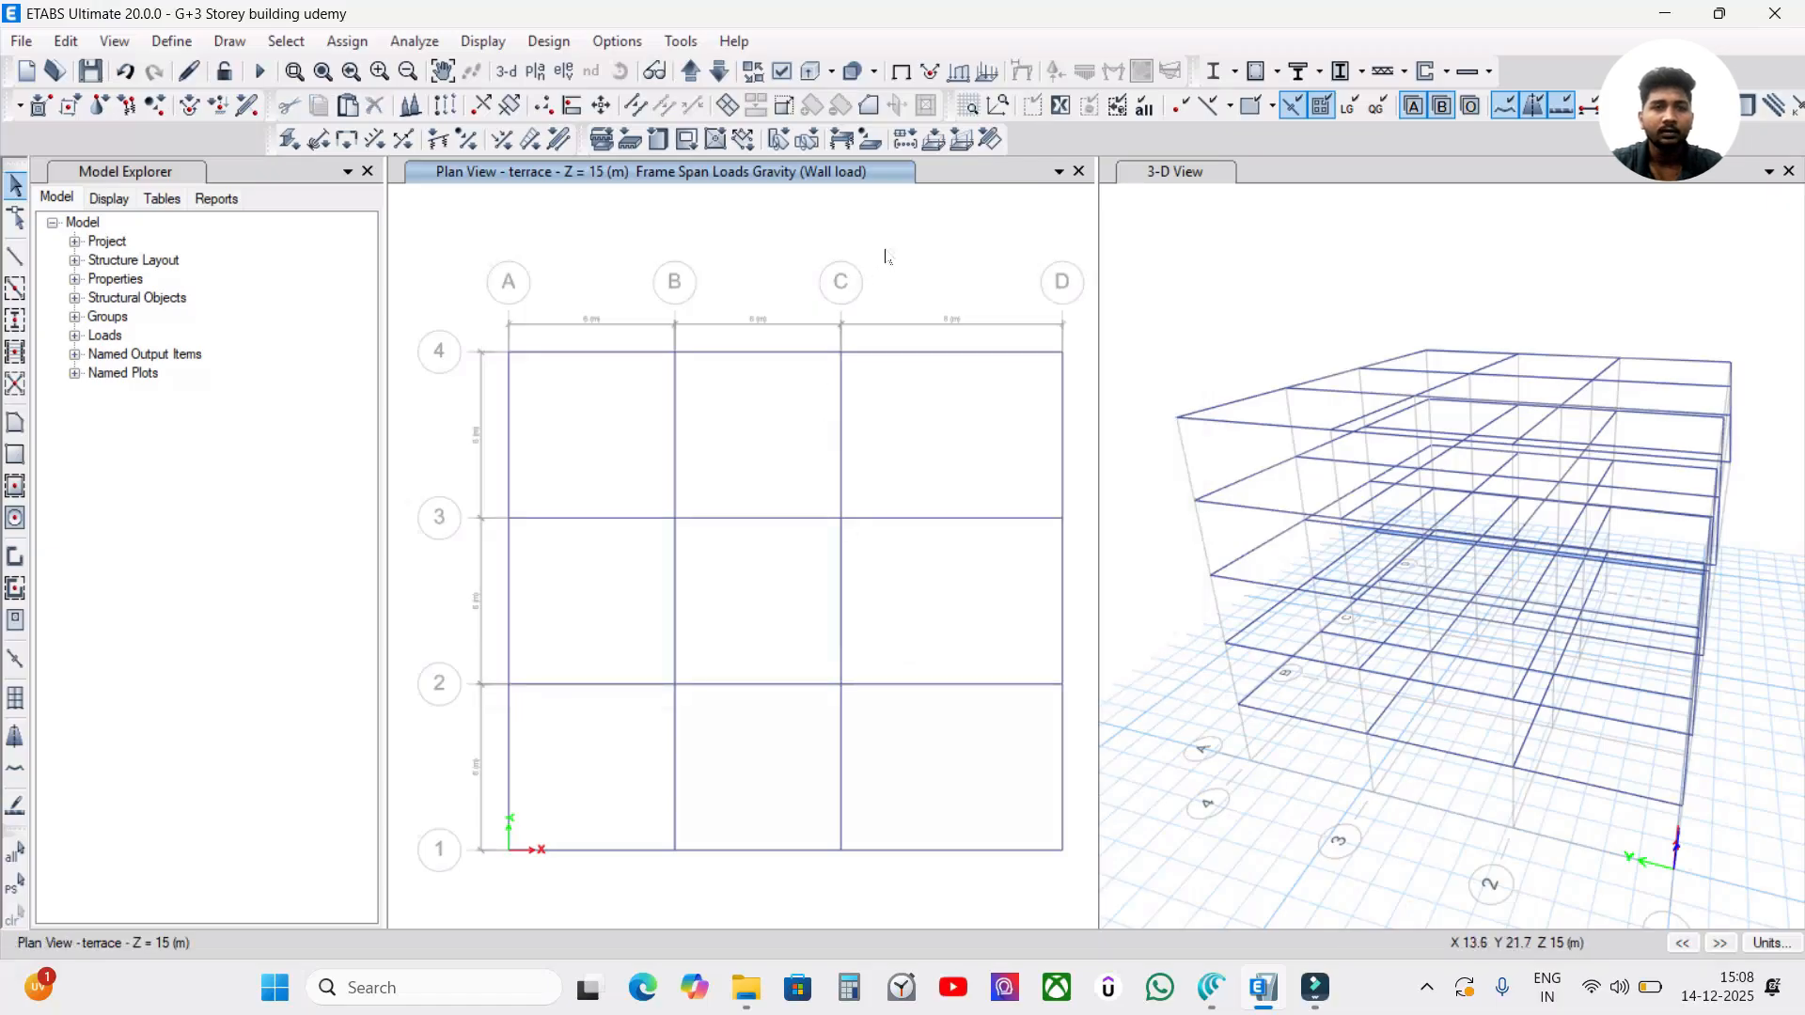
Check the wall loads in the TF plan at Z = 12 m and return to the terrace plan.
{"action": "left_click", "coordinate": [722, 49]}
{"action": "left_click", "coordinate": [693, 70]}
{"action": "left_click", "coordinate": [721, 68]}
{"action": "left_click", "coordinate": [721, 72]}
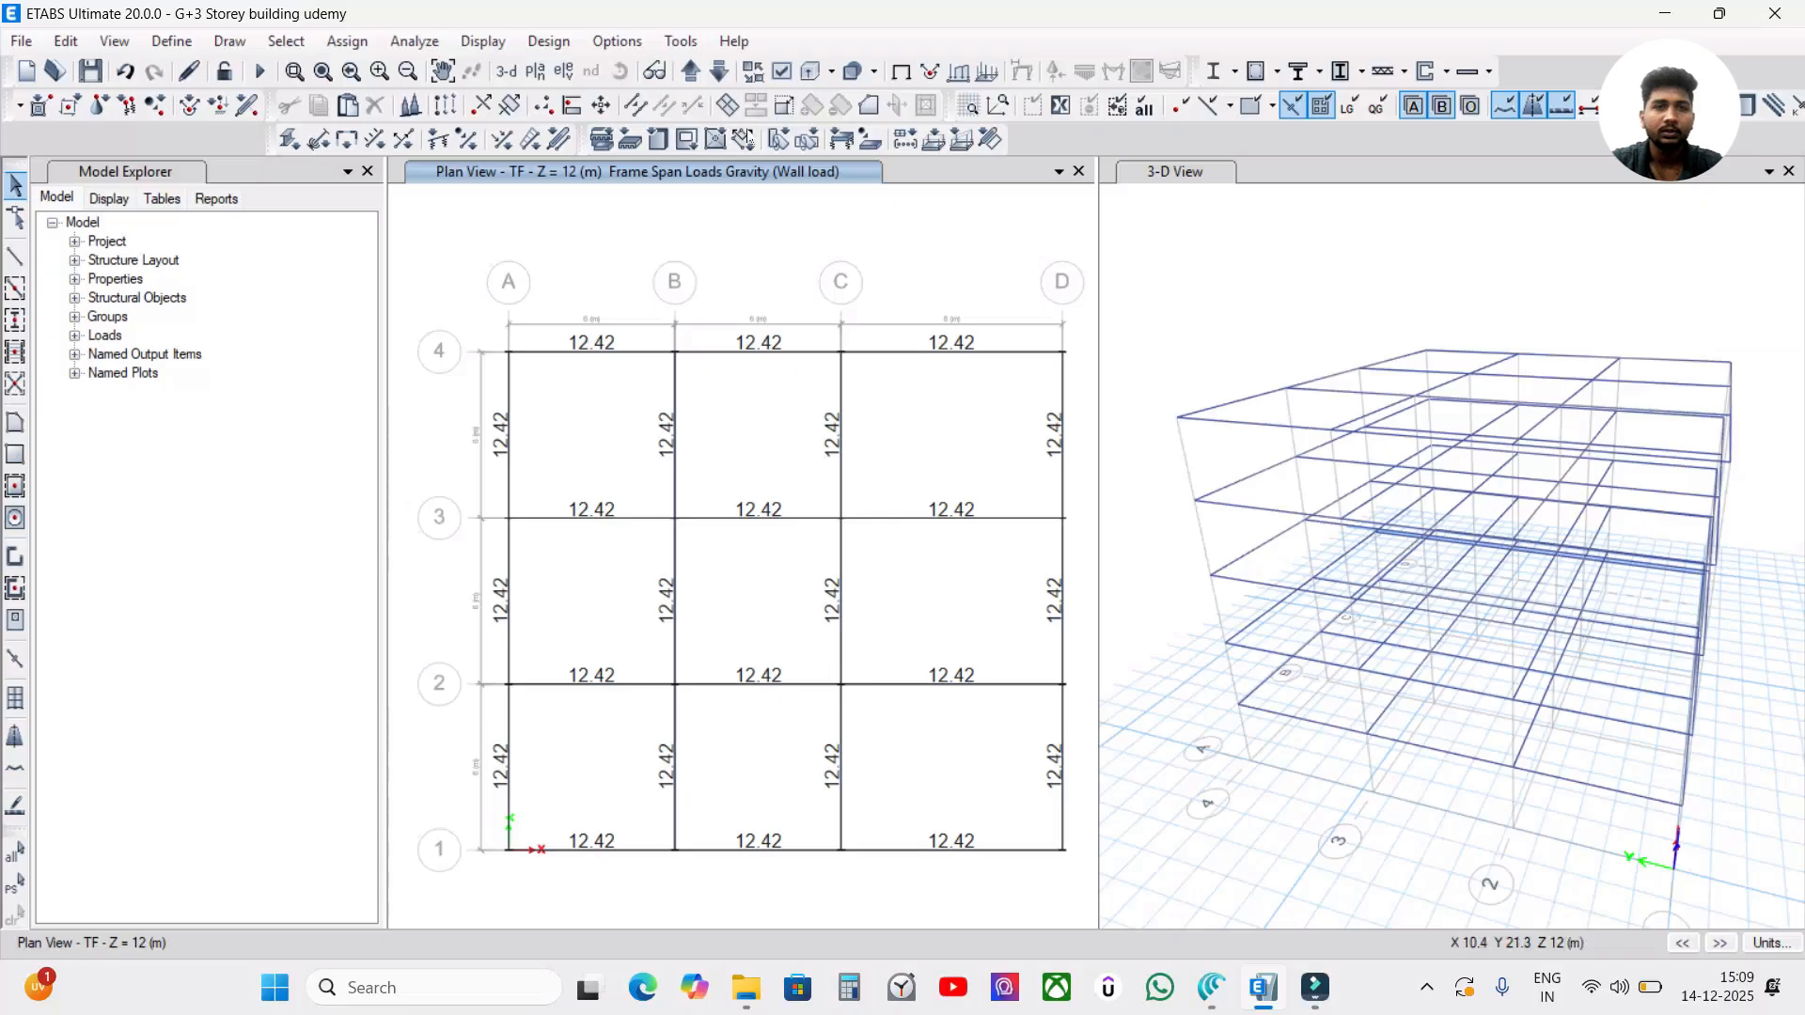
{"action": "left_click", "coordinate": [691, 72]}
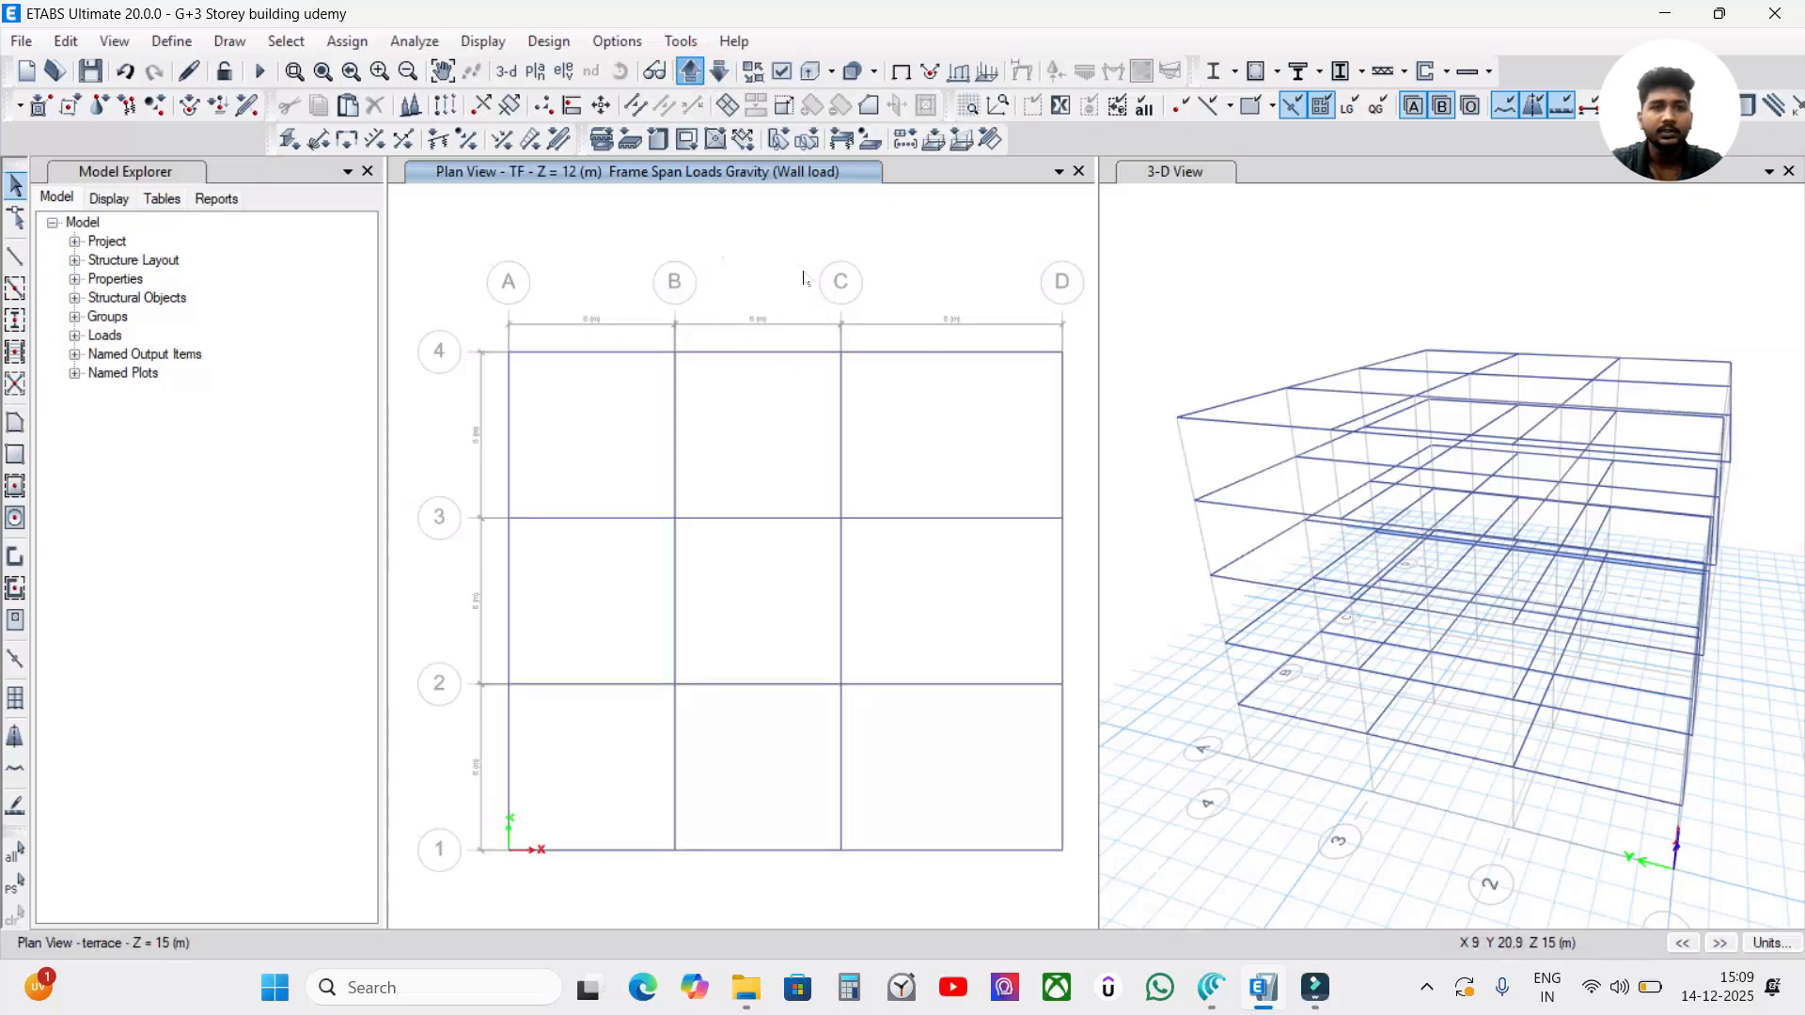
Inspect the loads assigned to the terrace beam on grid line 4 between B and C.
{"action": "right_click", "coordinate": [757, 357]}
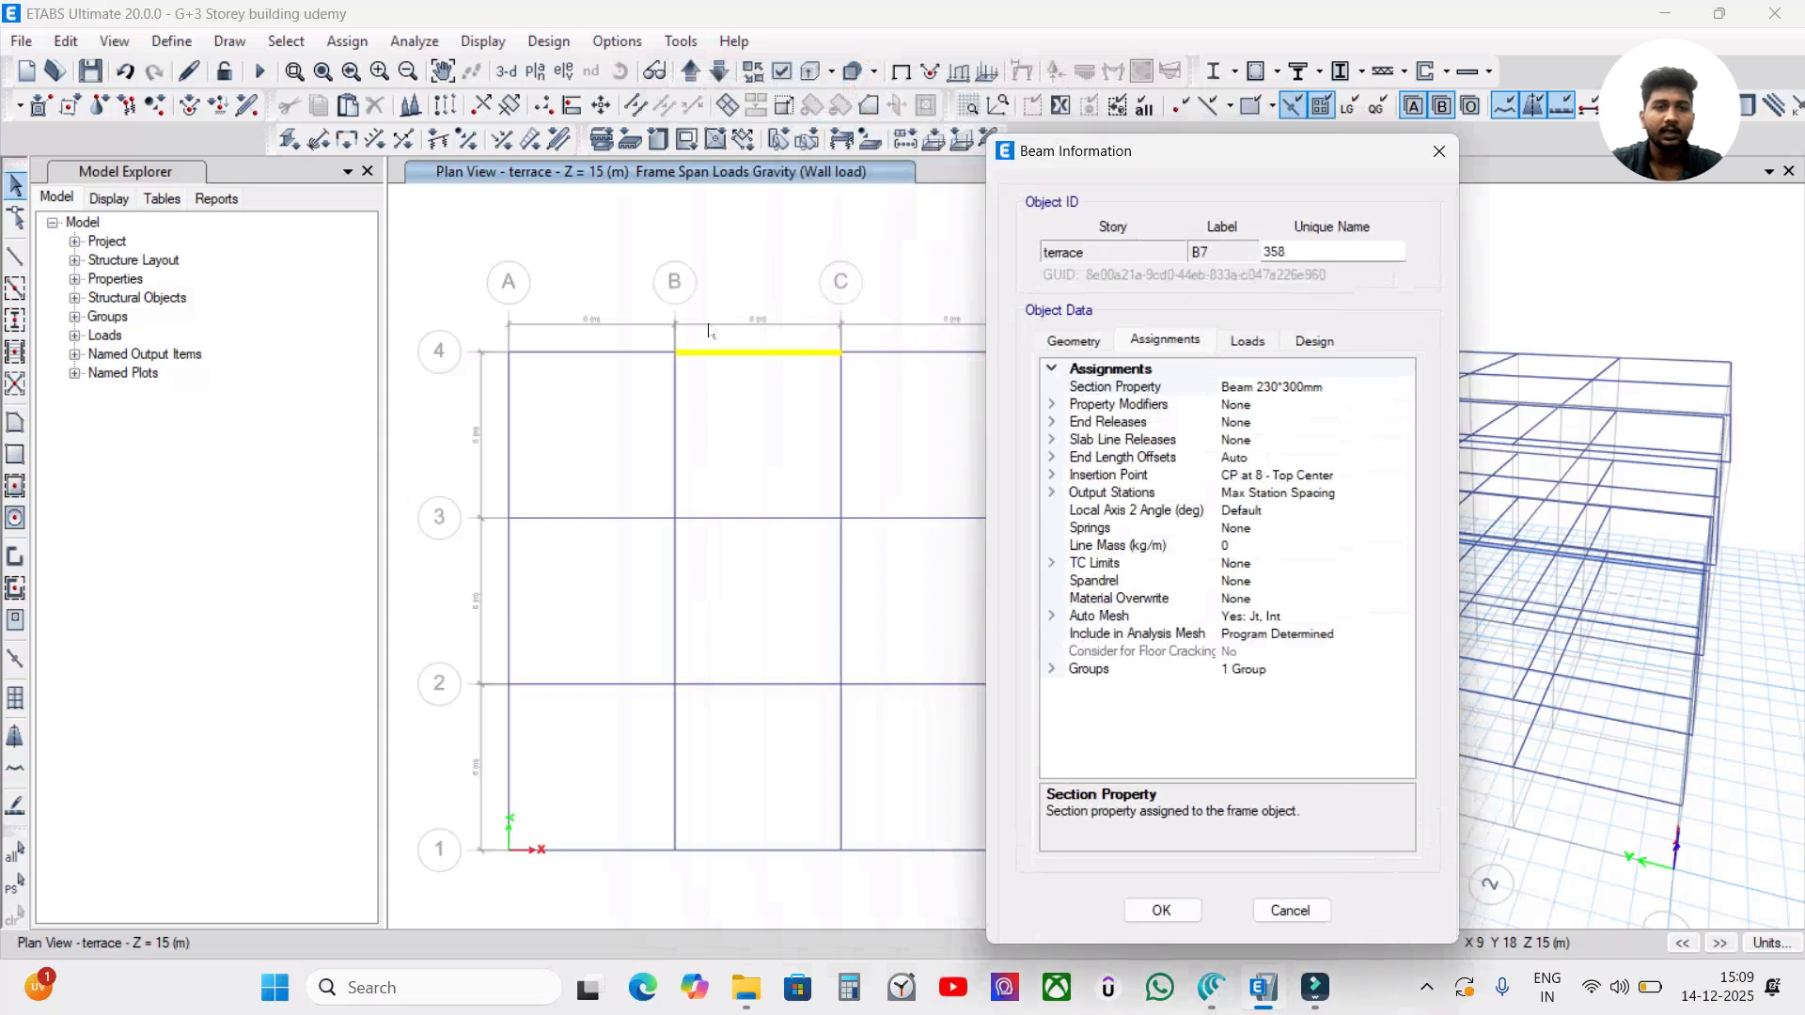
{"action": "left_click_drag", "start_coordinate": [1183, 149], "coordinate": [895, 114]}
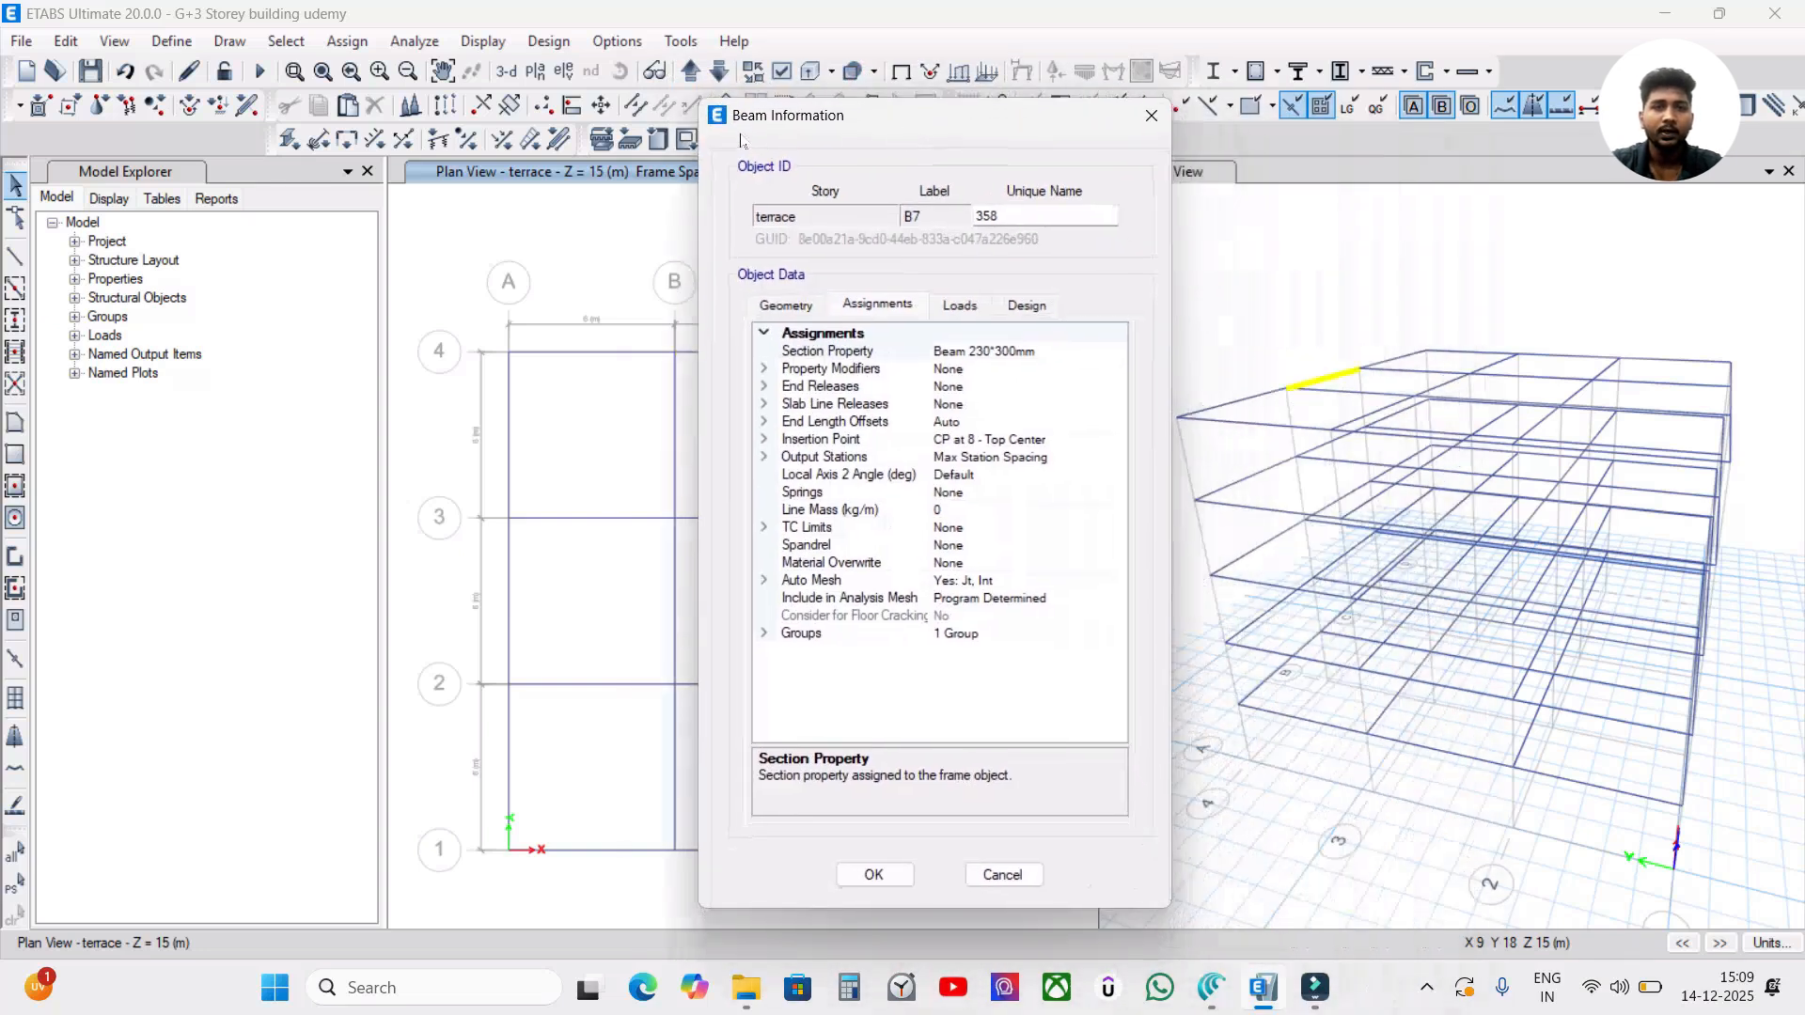
{"action": "left_click", "coordinate": [955, 320]}
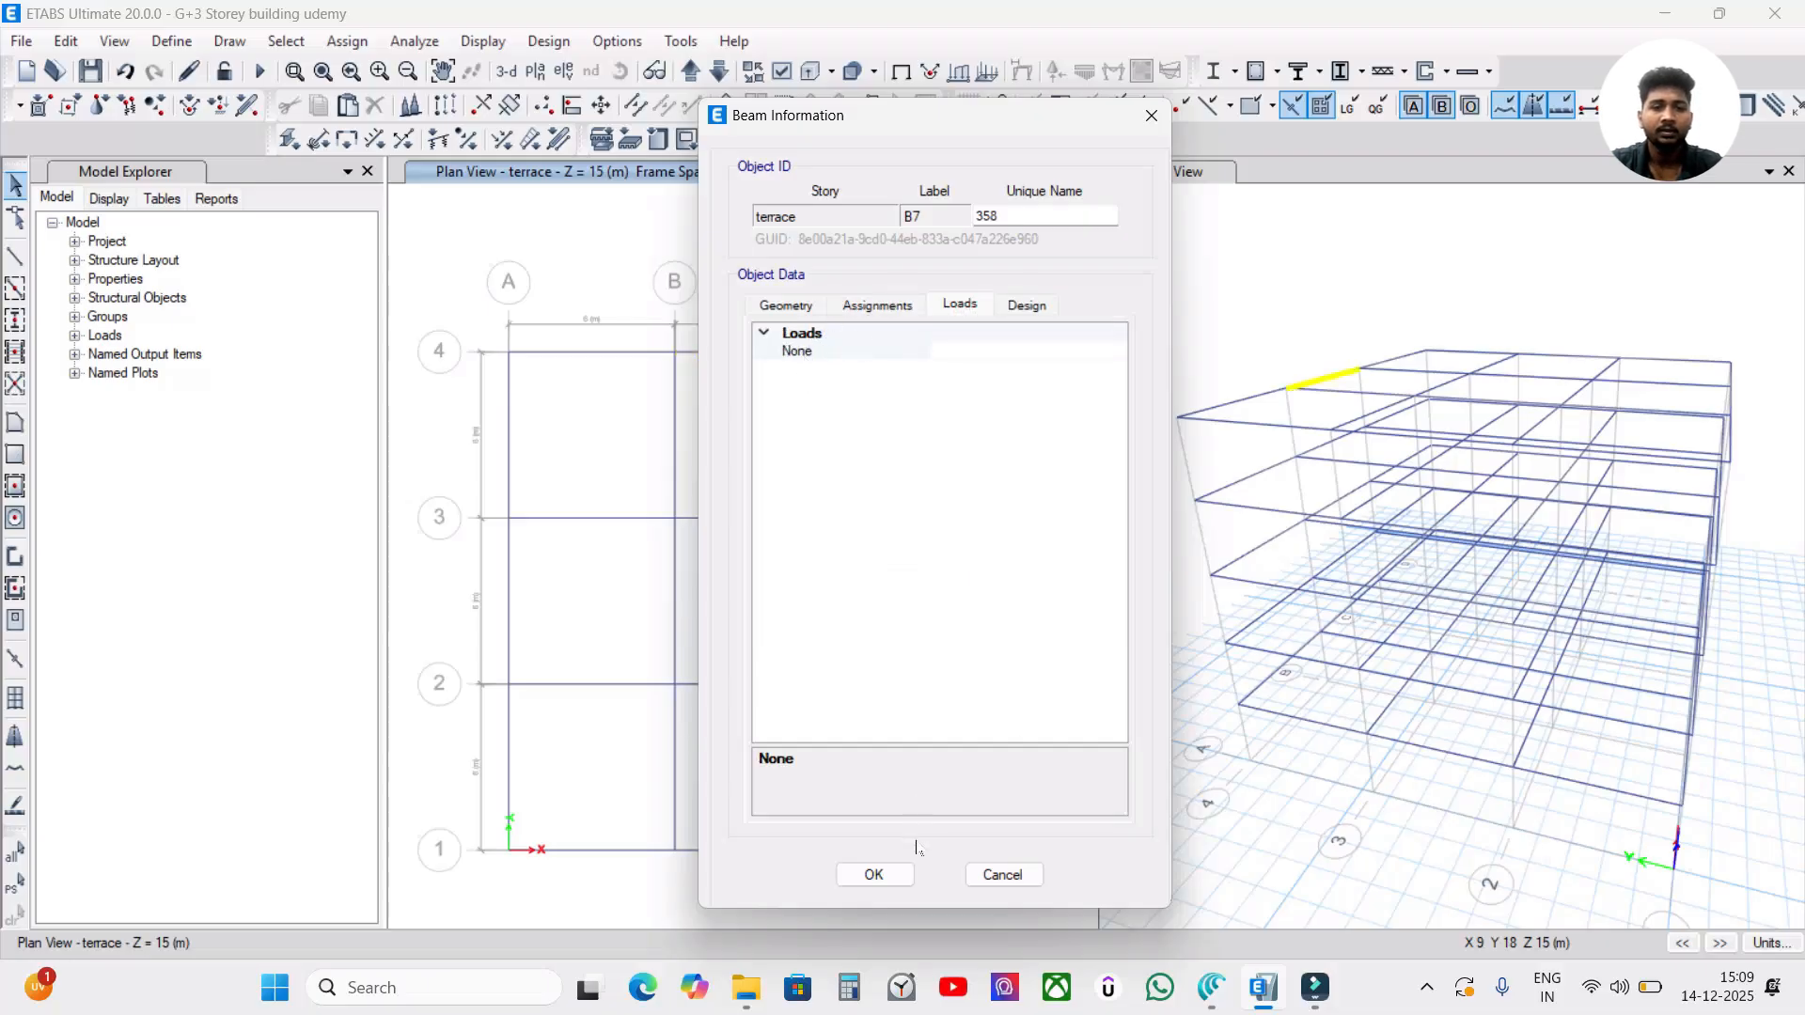
{"action": "left_click", "coordinate": [907, 874]}
Inspect the loads of the corresponding grid 4 beam on the TF storey and return to the terrace plan.
{"action": "left_click", "coordinate": [719, 71]}
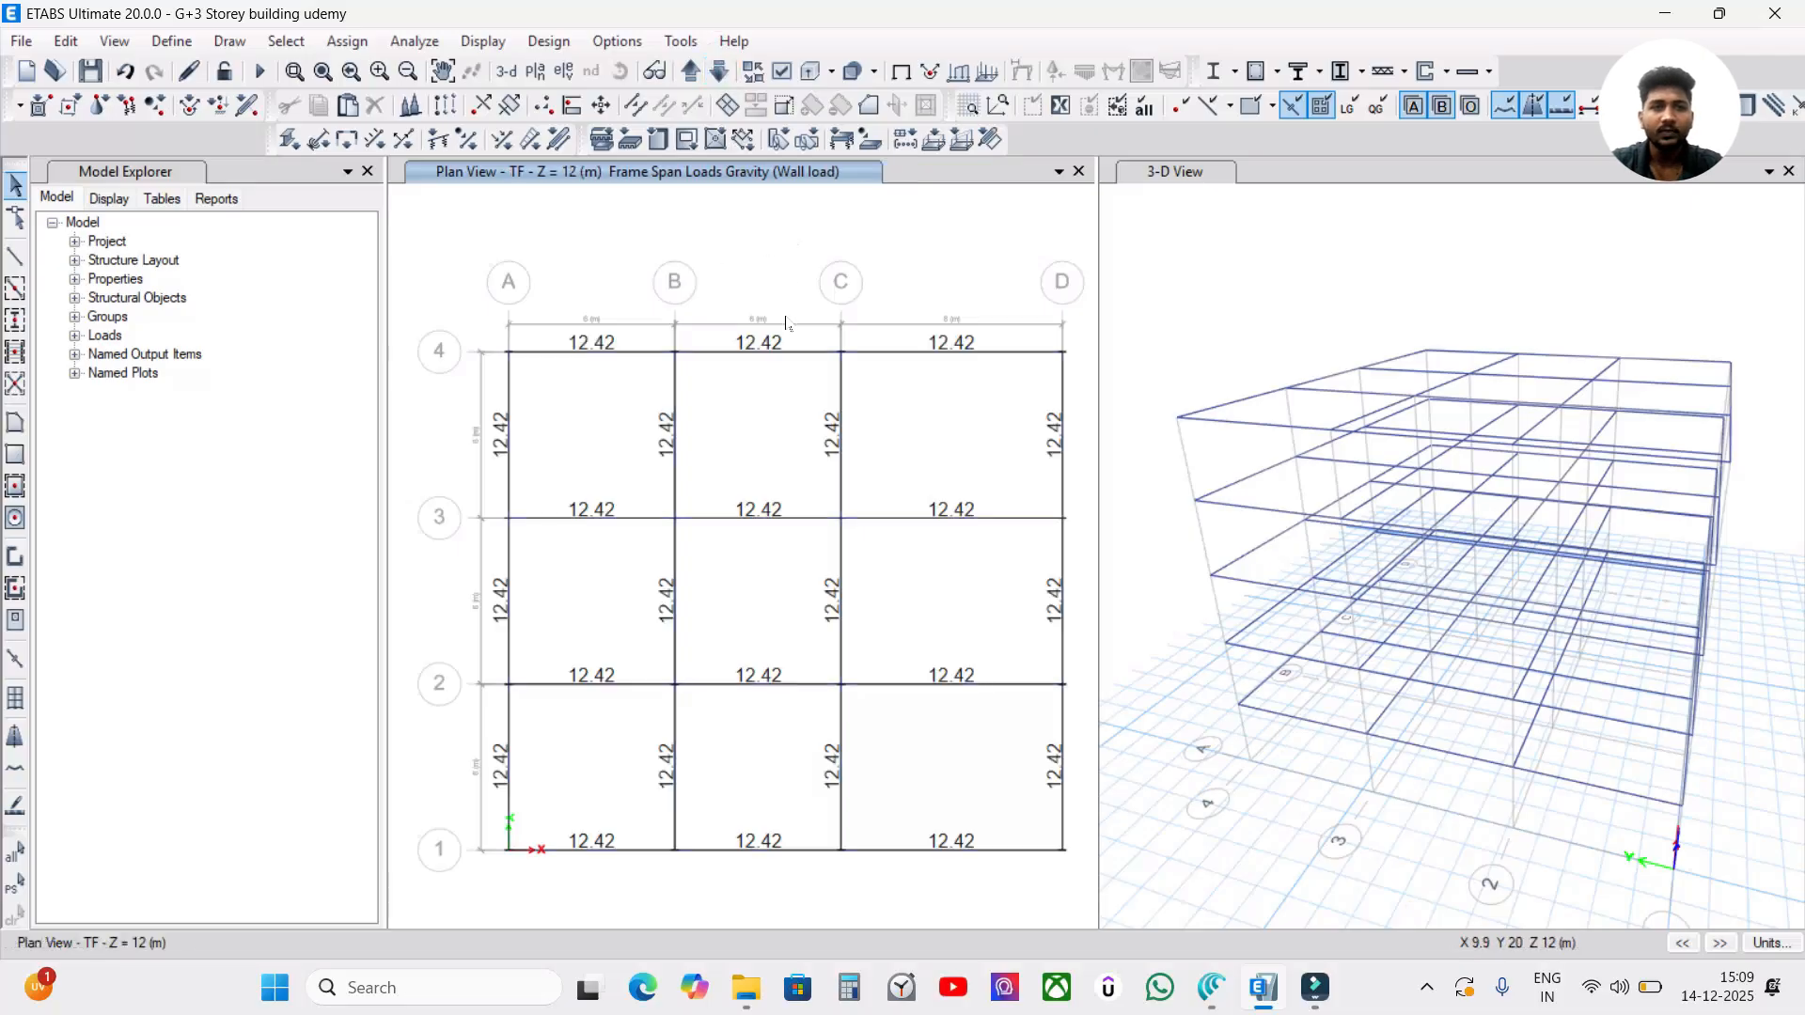
{"action": "right_click", "coordinate": [794, 353]}
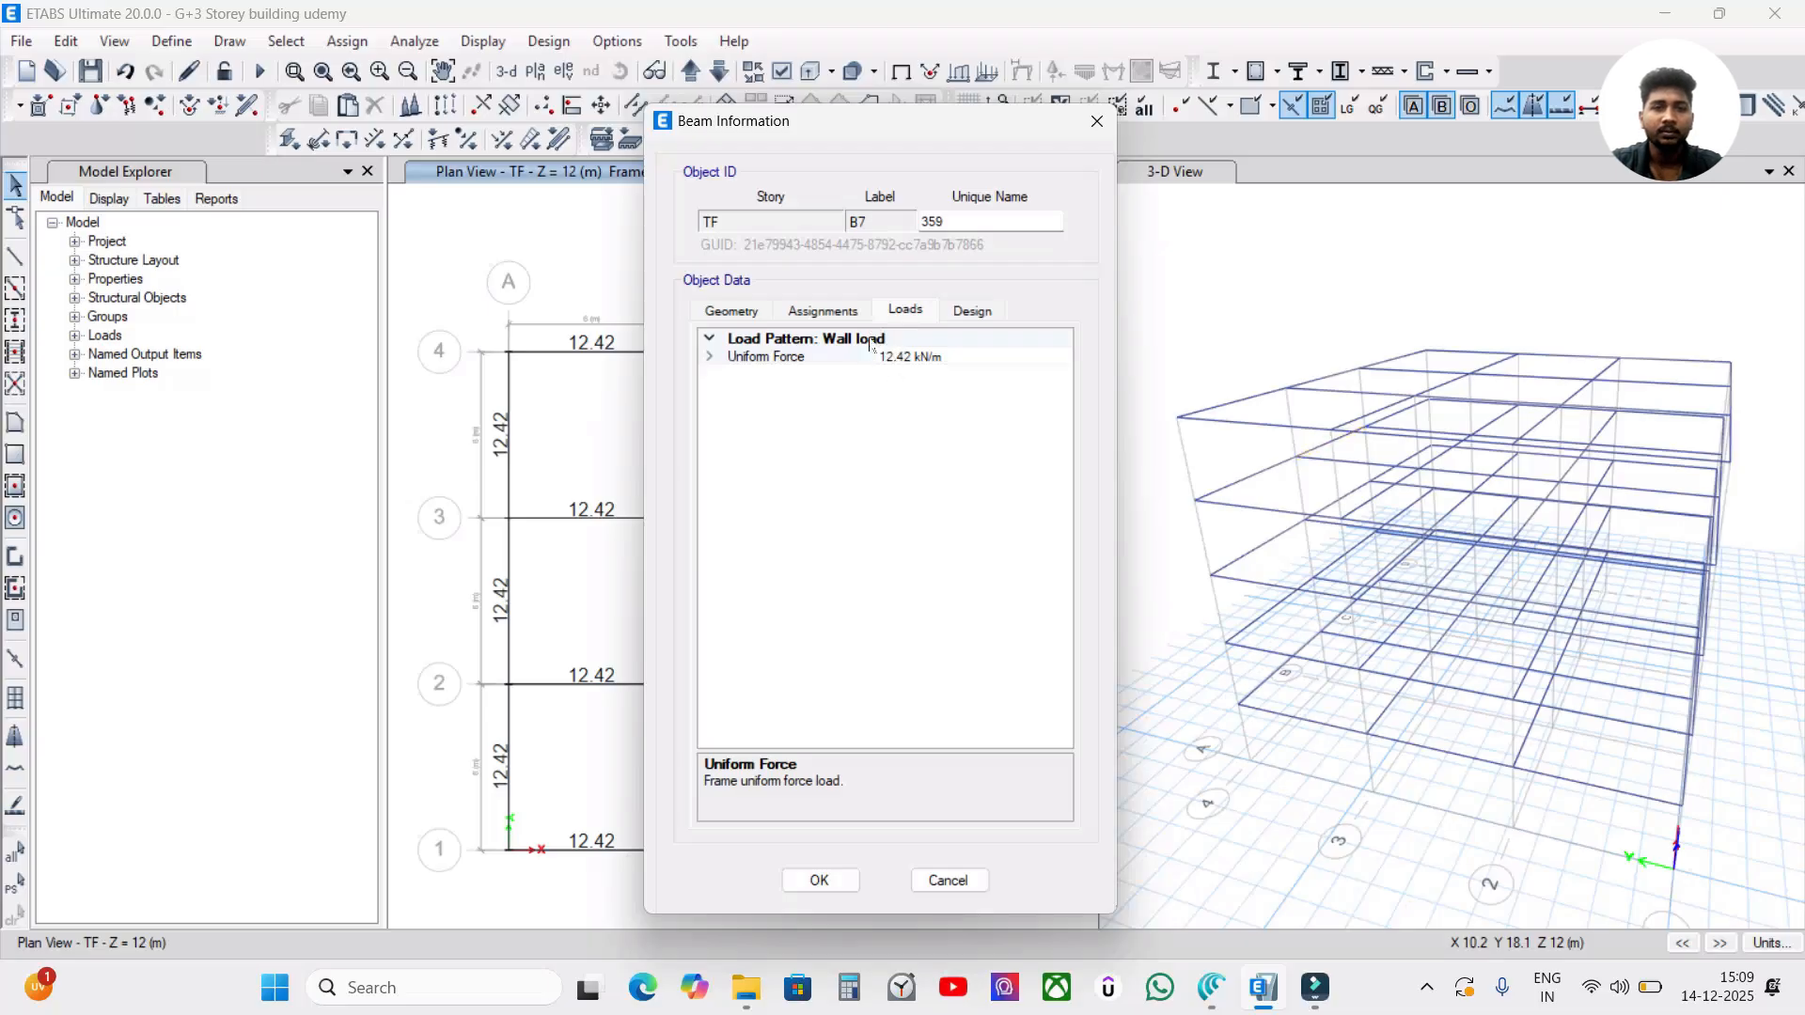
{"action": "left_click", "coordinate": [820, 881]}
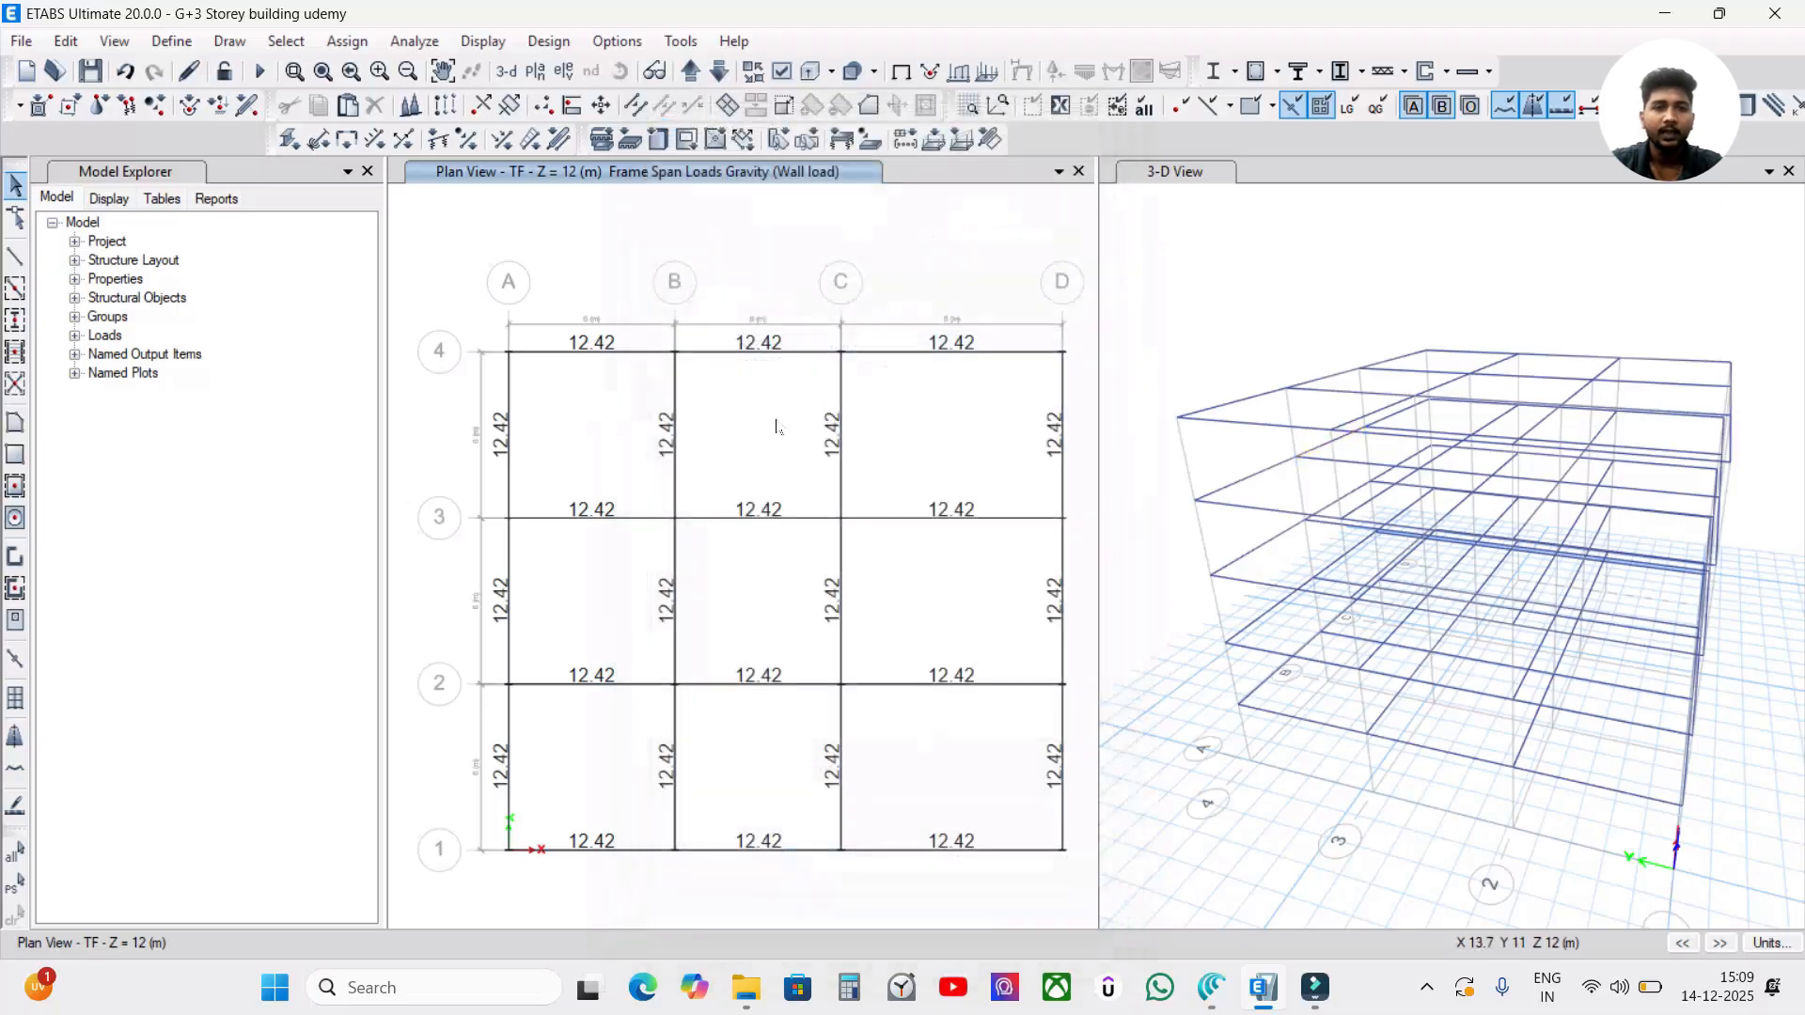
{"action": "left_click", "coordinate": [689, 71]}
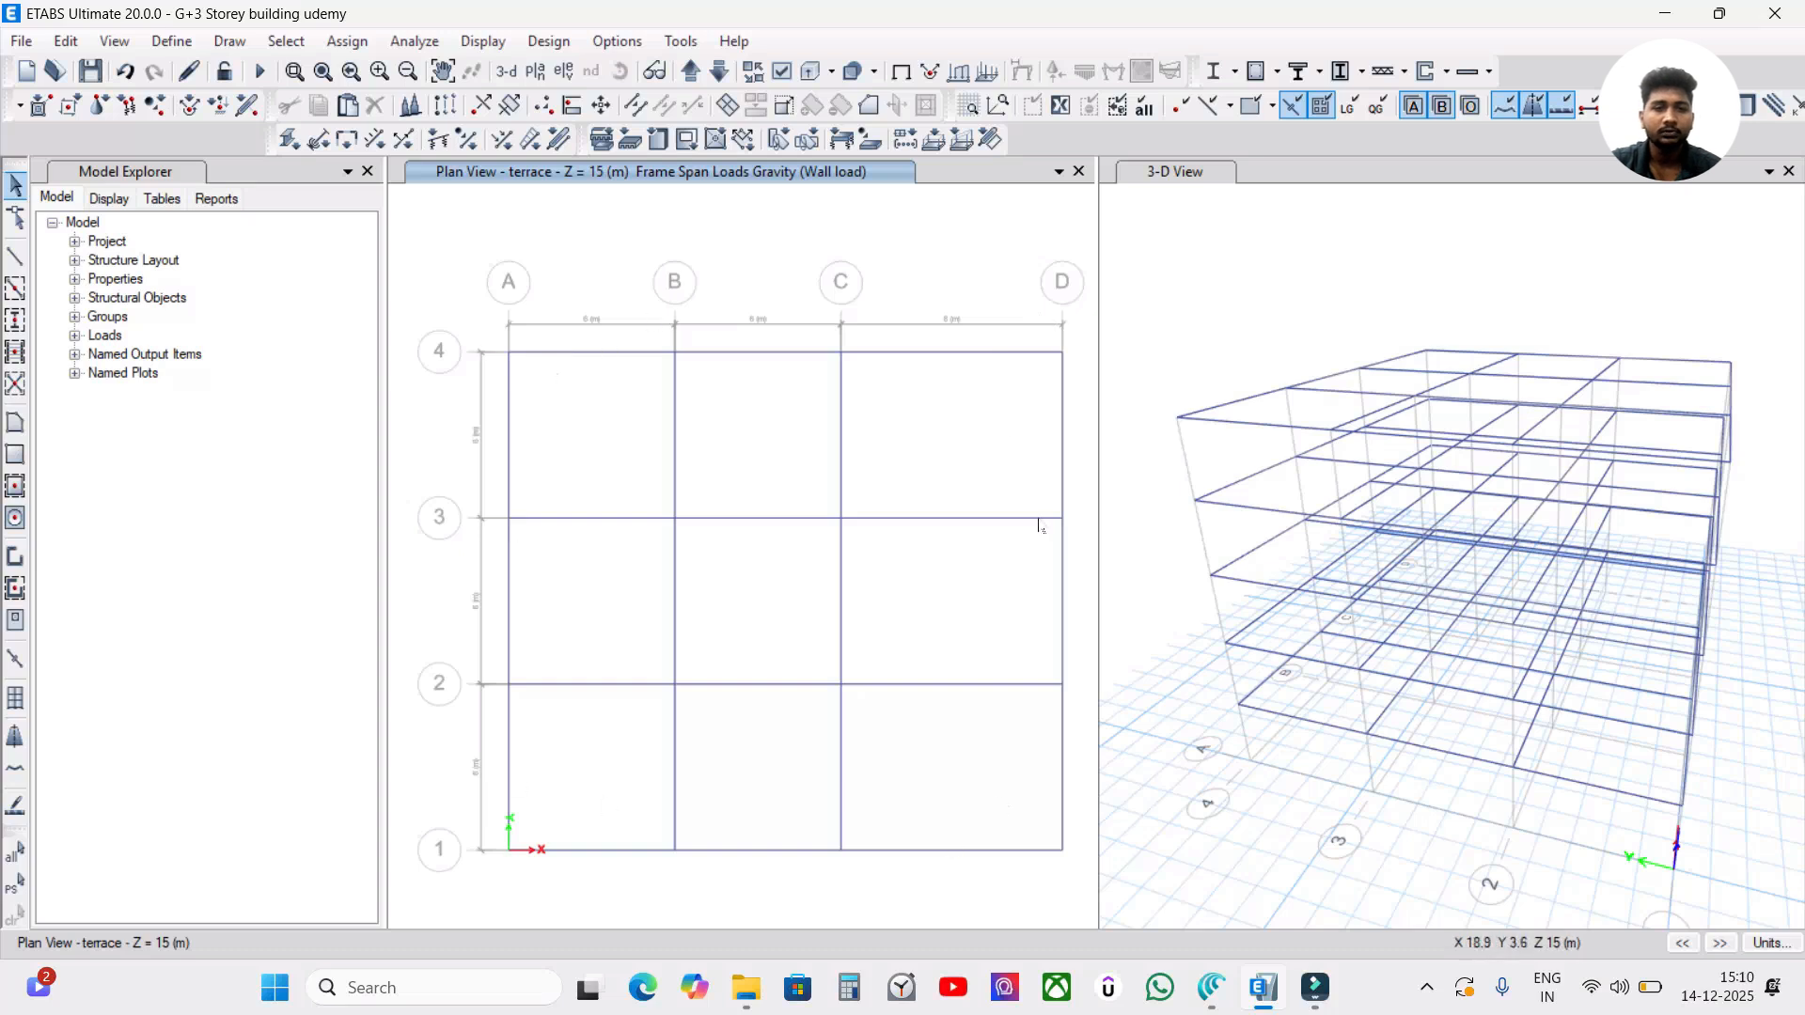
{"action": "left_click_drag", "start_coordinate": [1077, 333], "coordinate": [478, 371]}
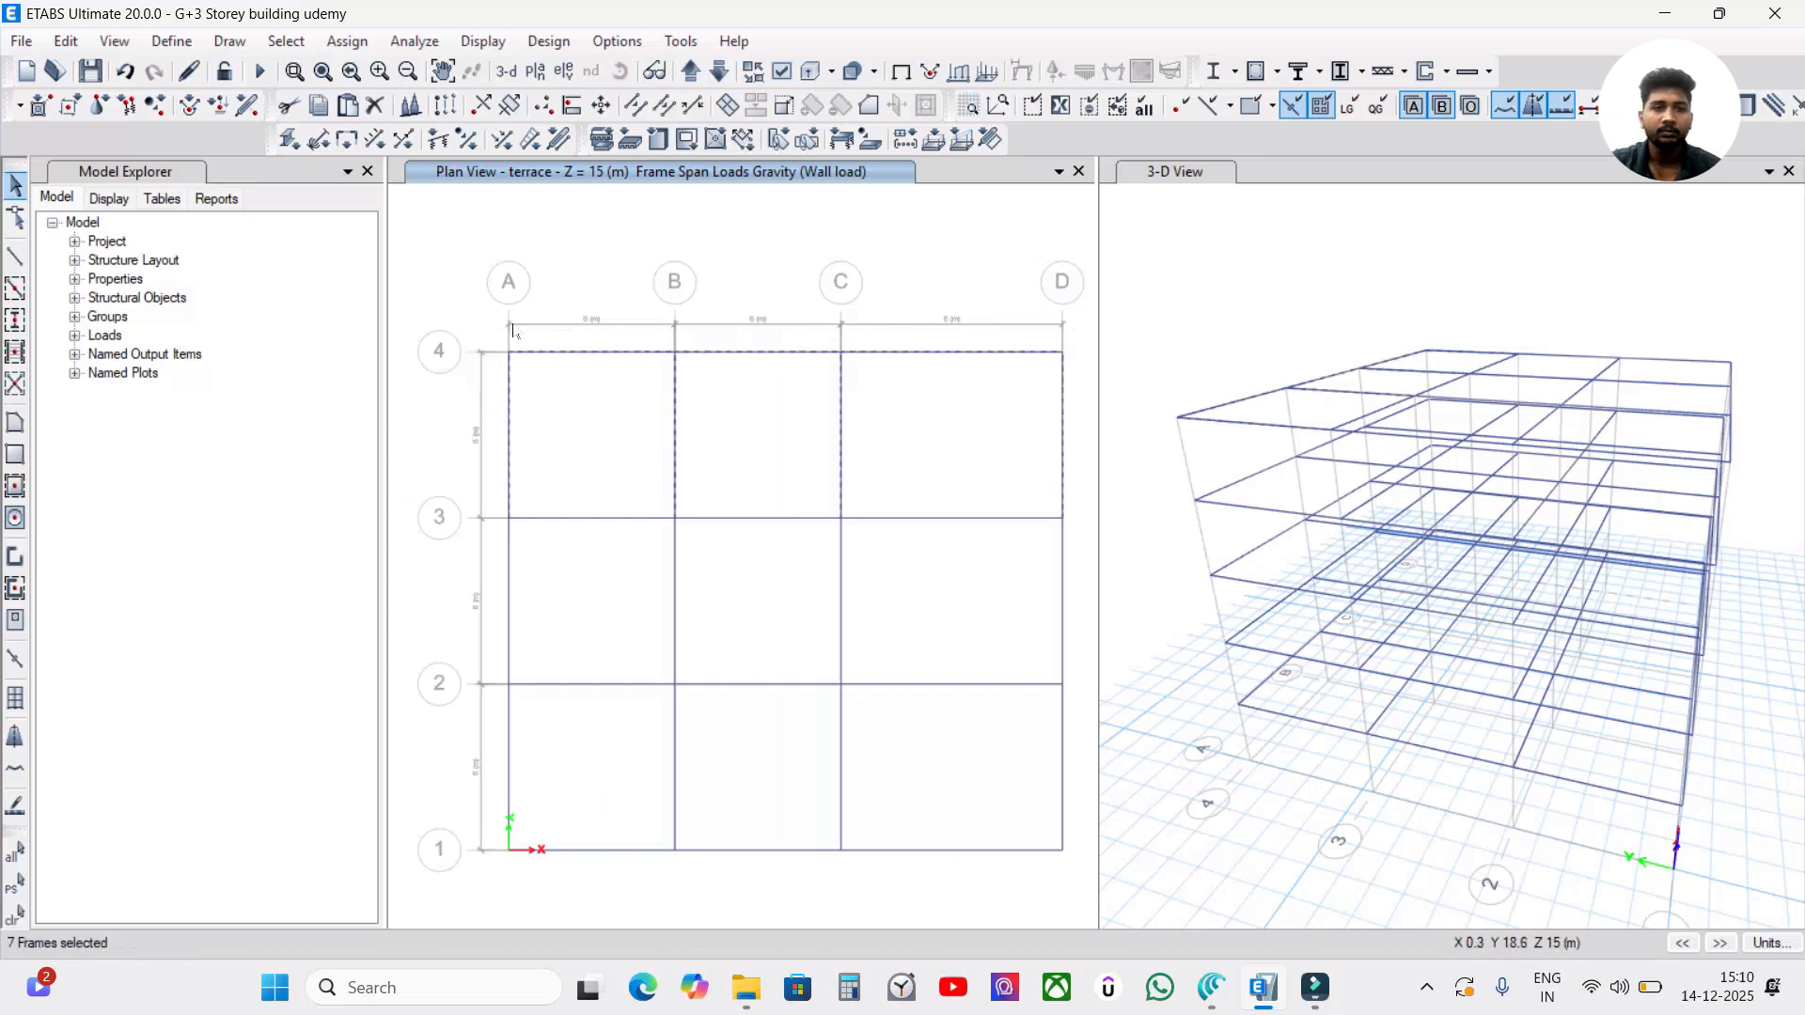
{"action": "key", "text": "Escape"}
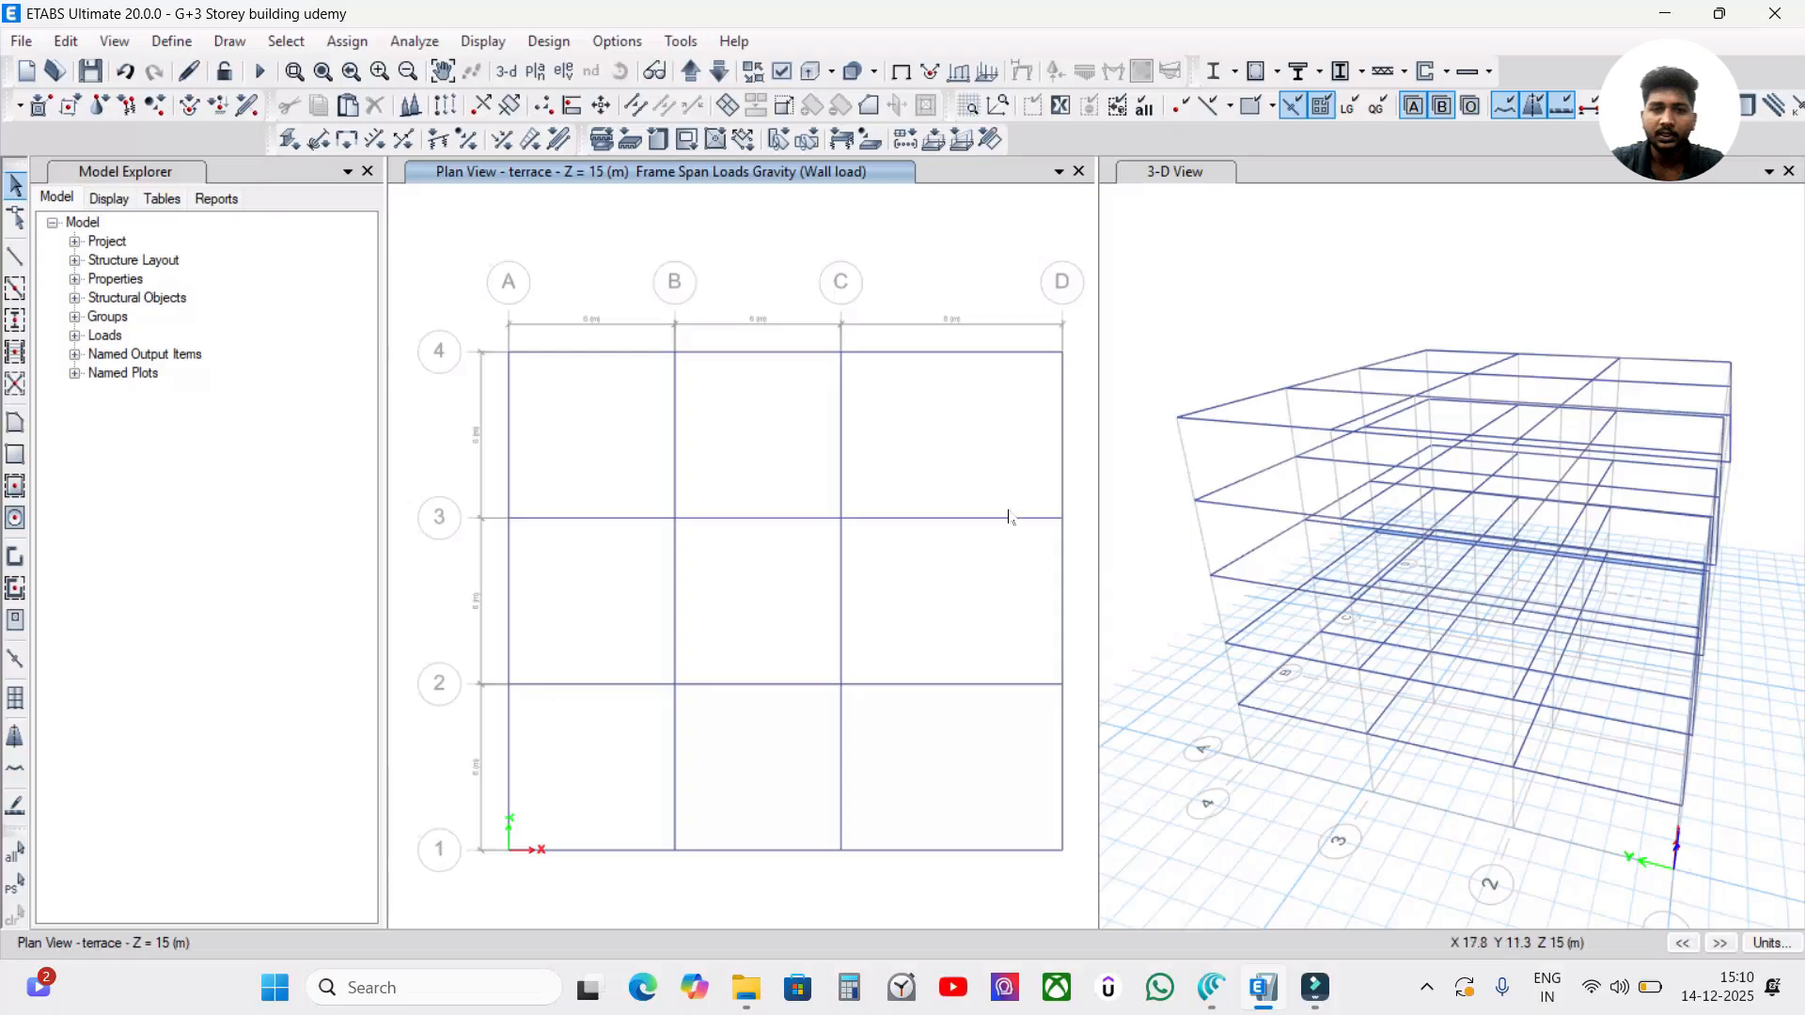
{"action": "left_click", "coordinate": [17, 352]}
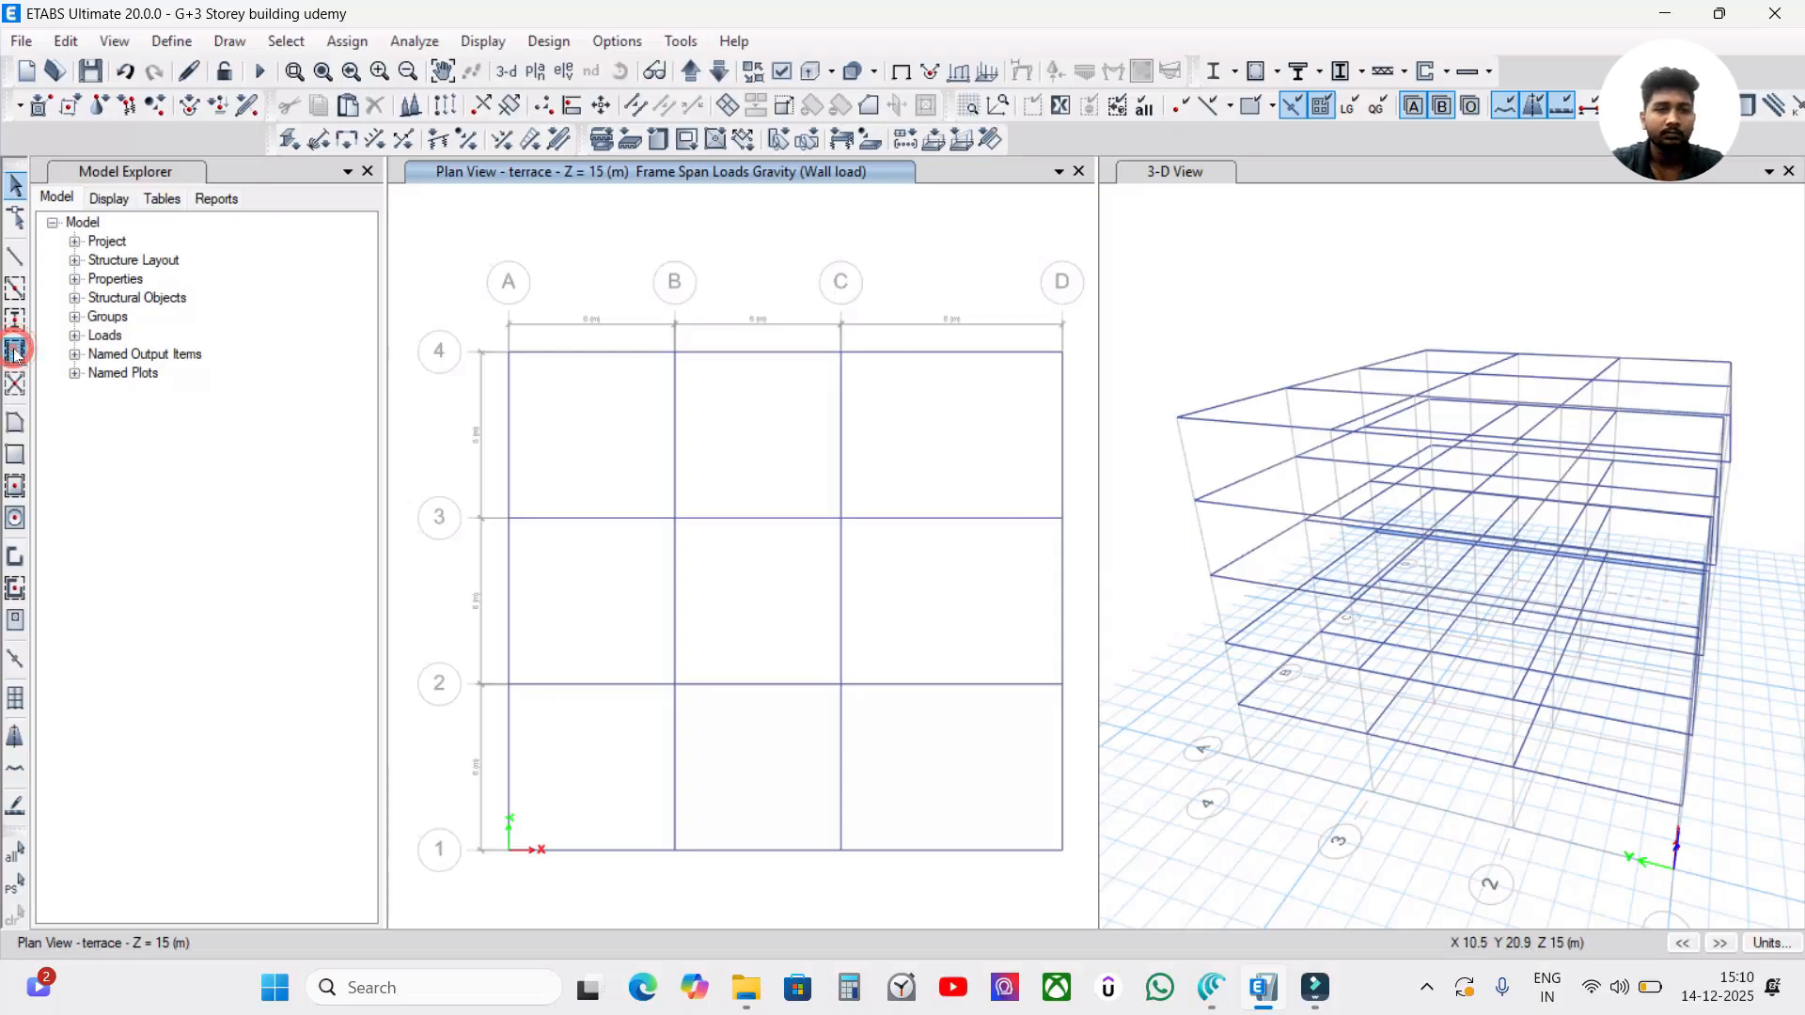
{"action": "key", "text": "Escape"}
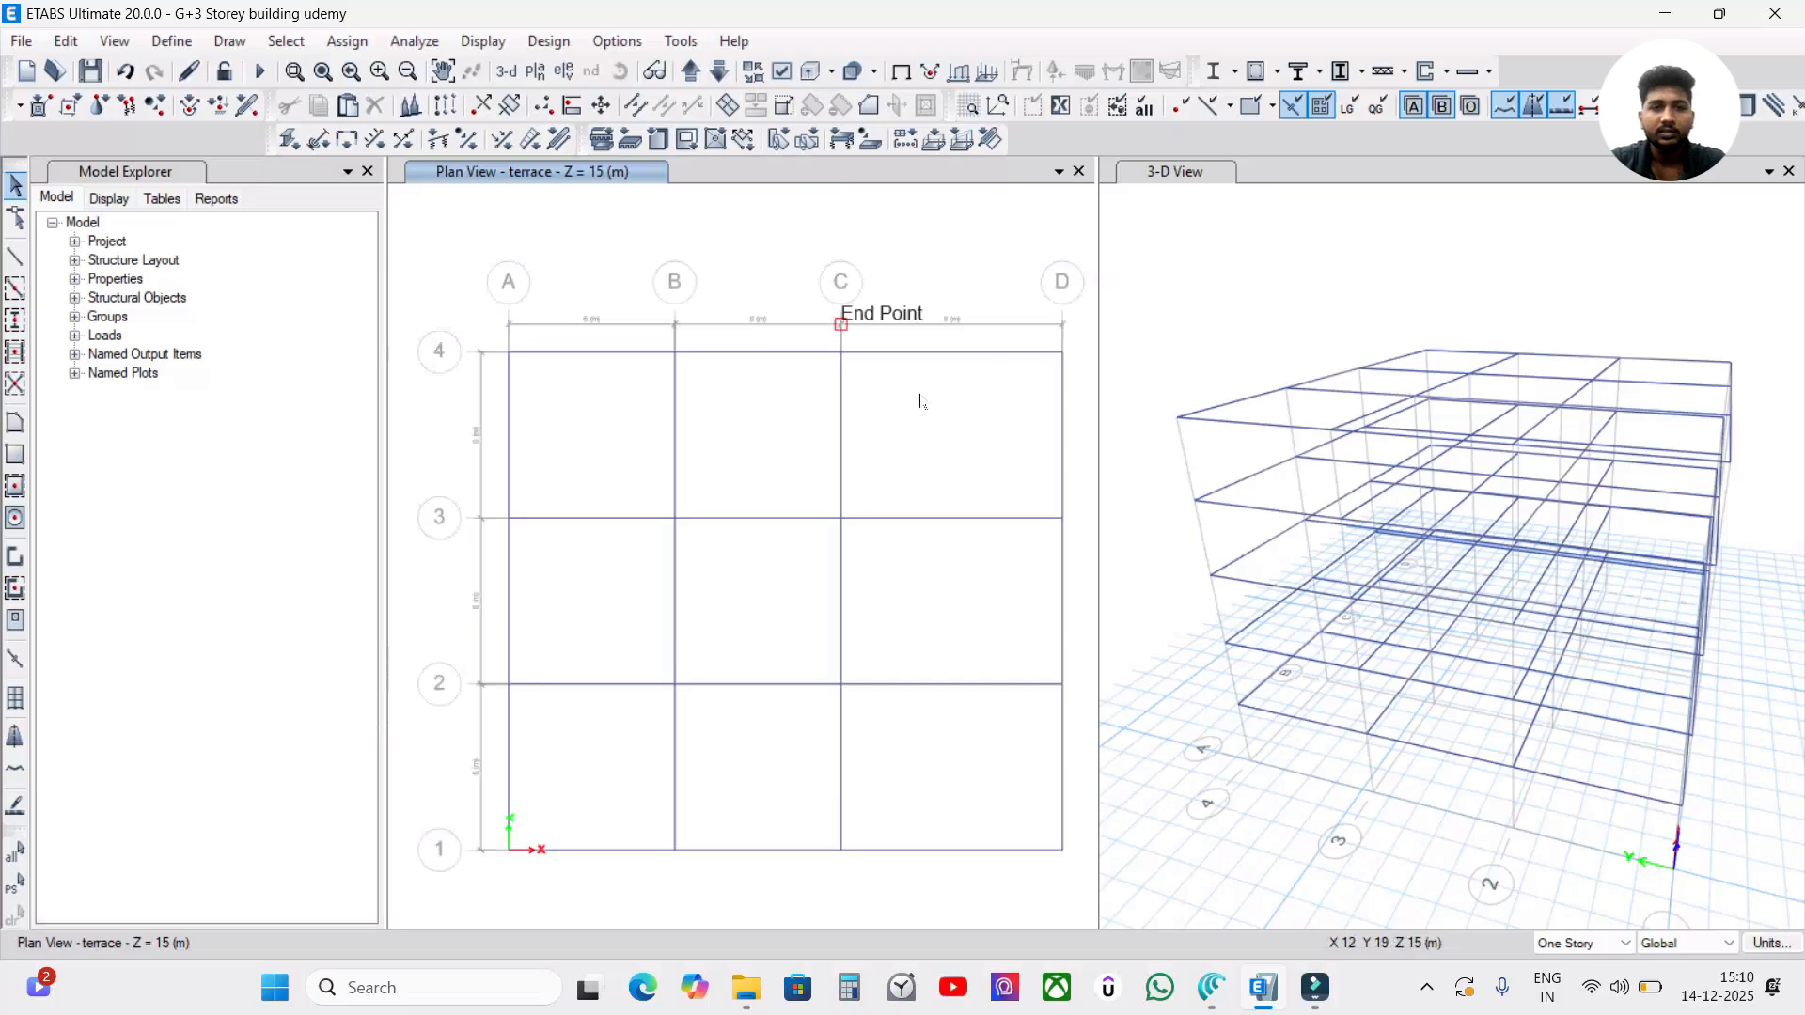
Hide the terrace's interior beams in the plan view and select the remaining perimeter beams.
{"action": "left_click_drag", "start_coordinate": [932, 393], "coordinate": [615, 741]}
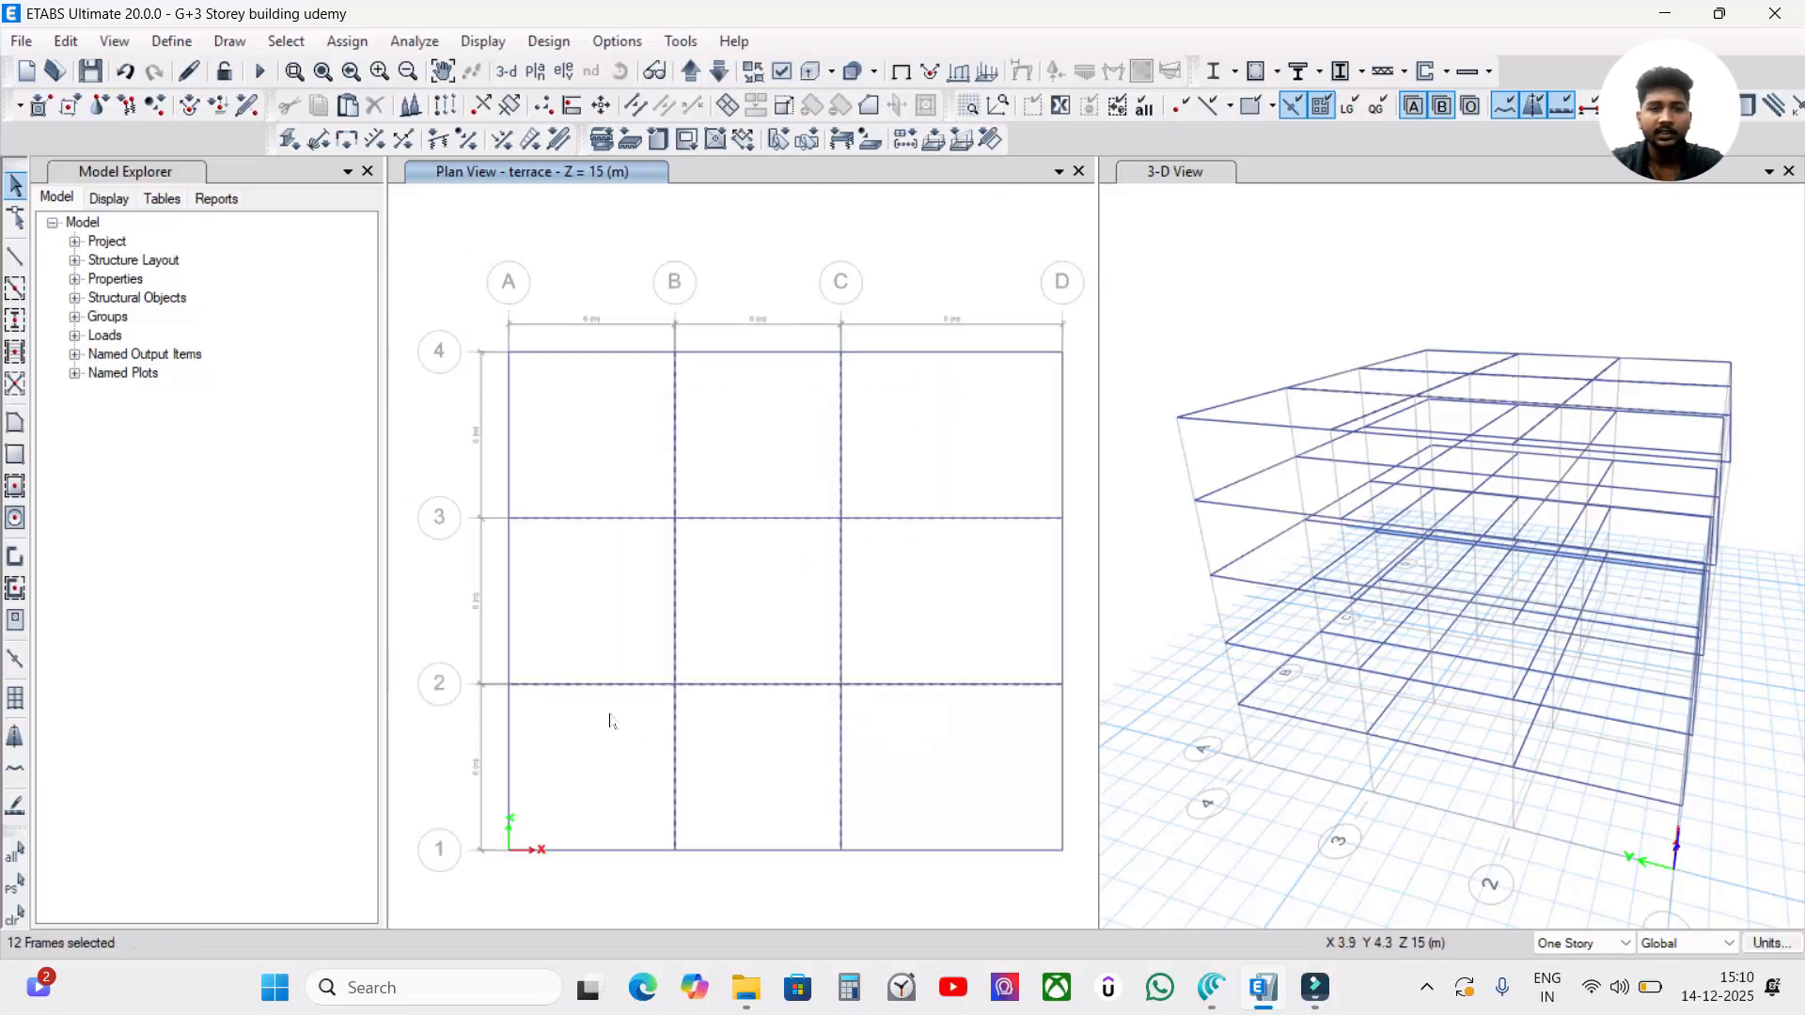
{"action": "right_click", "coordinate": [766, 284]}
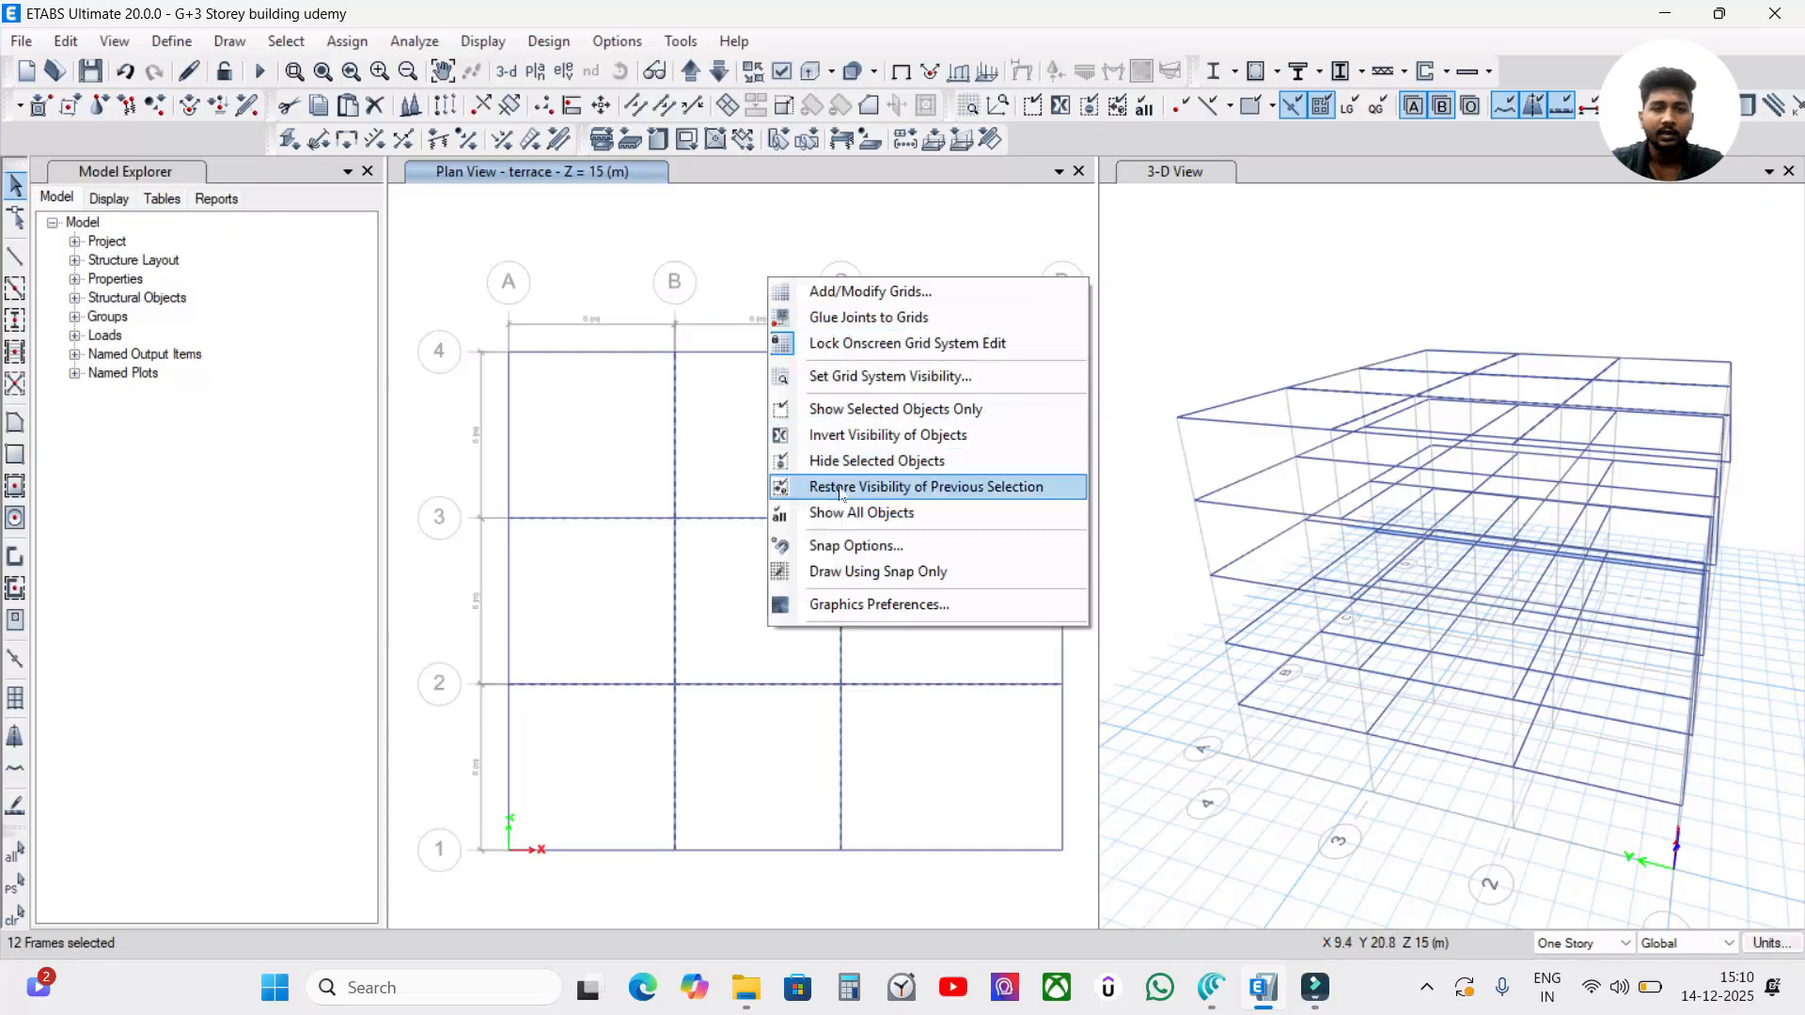
{"action": "left_click", "coordinate": [855, 461]}
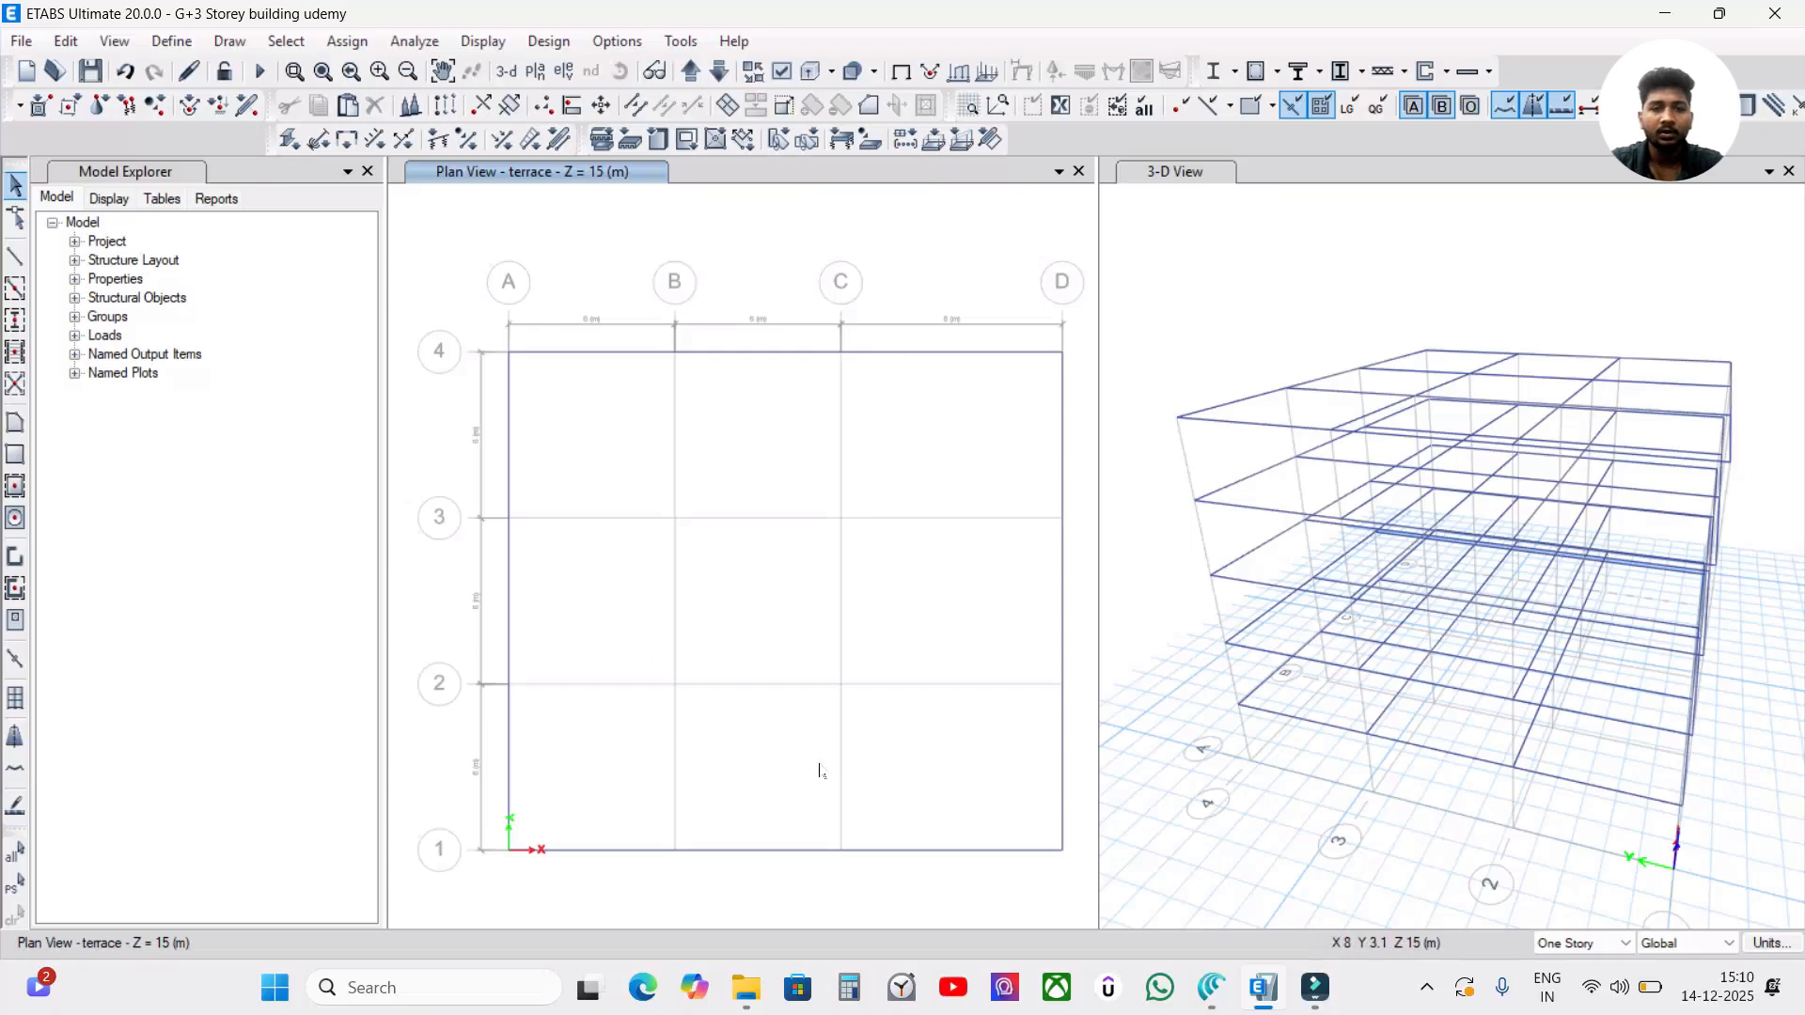
{"action": "scroll", "coordinate": [933, 534], "scroll_direction": "up", "scroll_amount": 3}
{"action": "scroll", "coordinate": [933, 534], "scroll_direction": "down", "scroll_amount": 3}
{"action": "scroll", "coordinate": [934, 534], "scroll_direction": "down", "scroll_amount": 3}
{"action": "scroll", "coordinate": [852, 486], "scroll_direction": "up", "scroll_amount": 3}
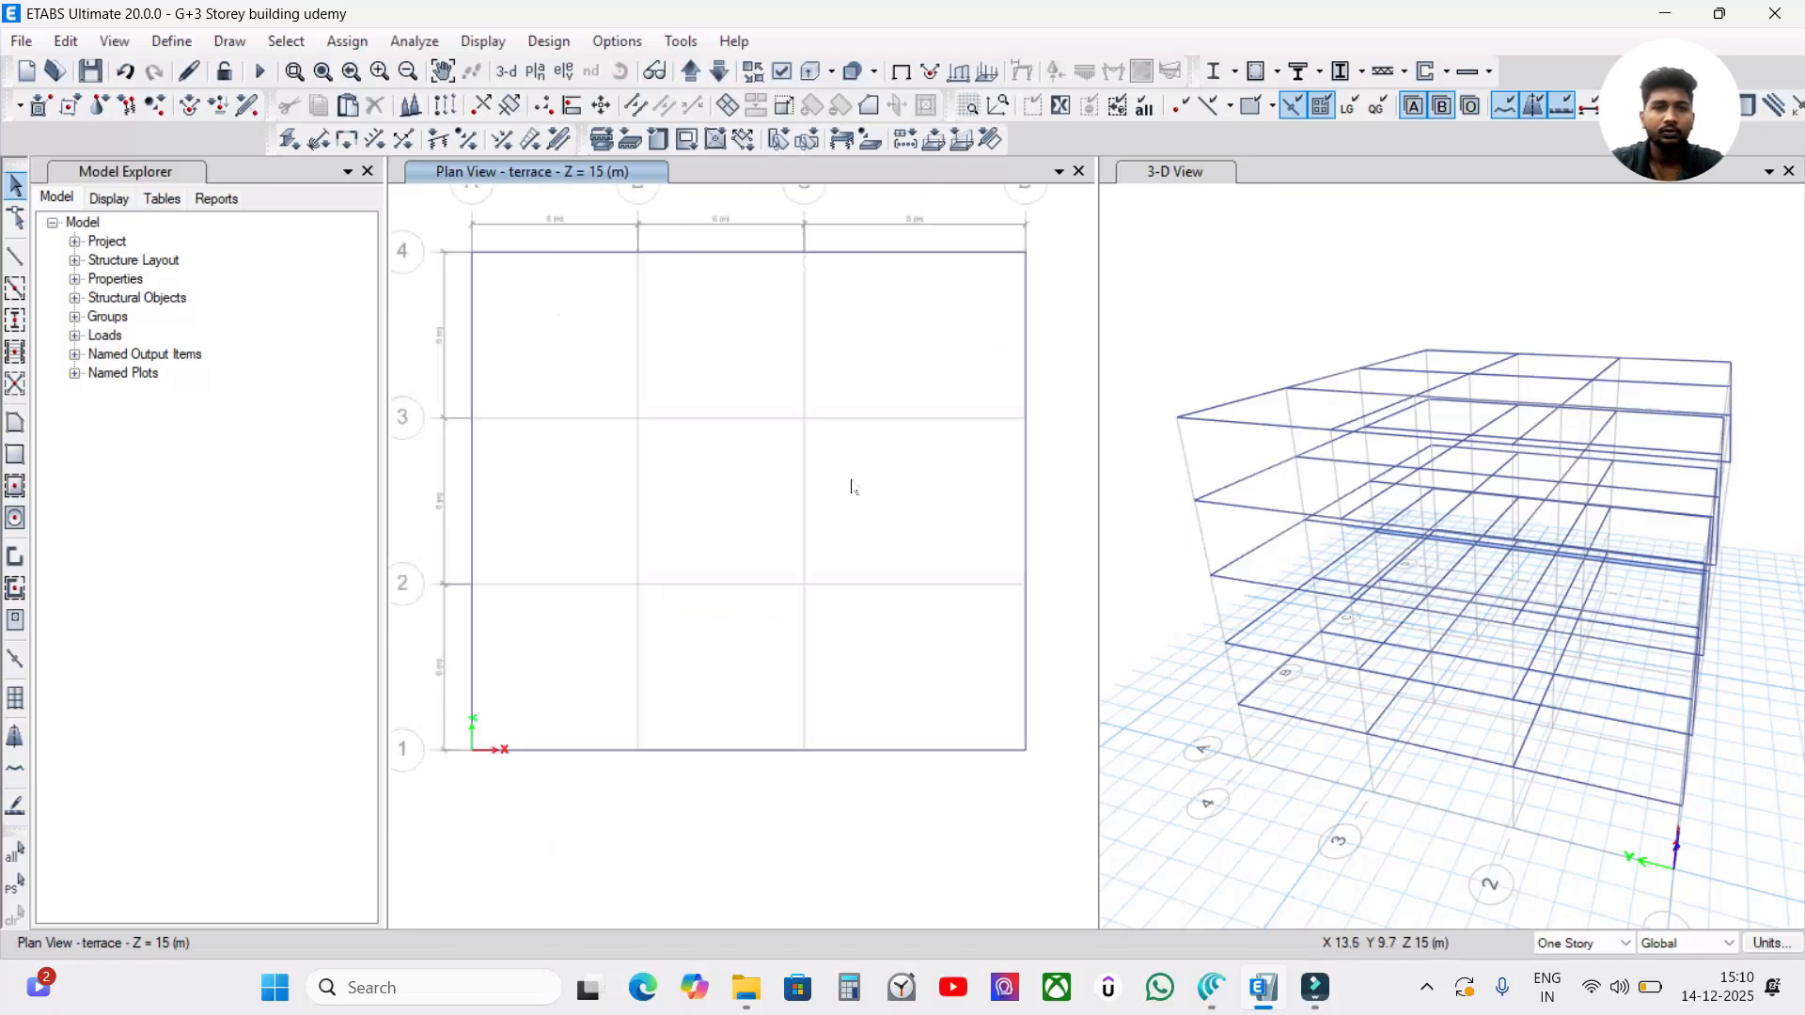
{"action": "middle_click_drag", "start_coordinate": [729, 354], "coordinate": [752, 409]}
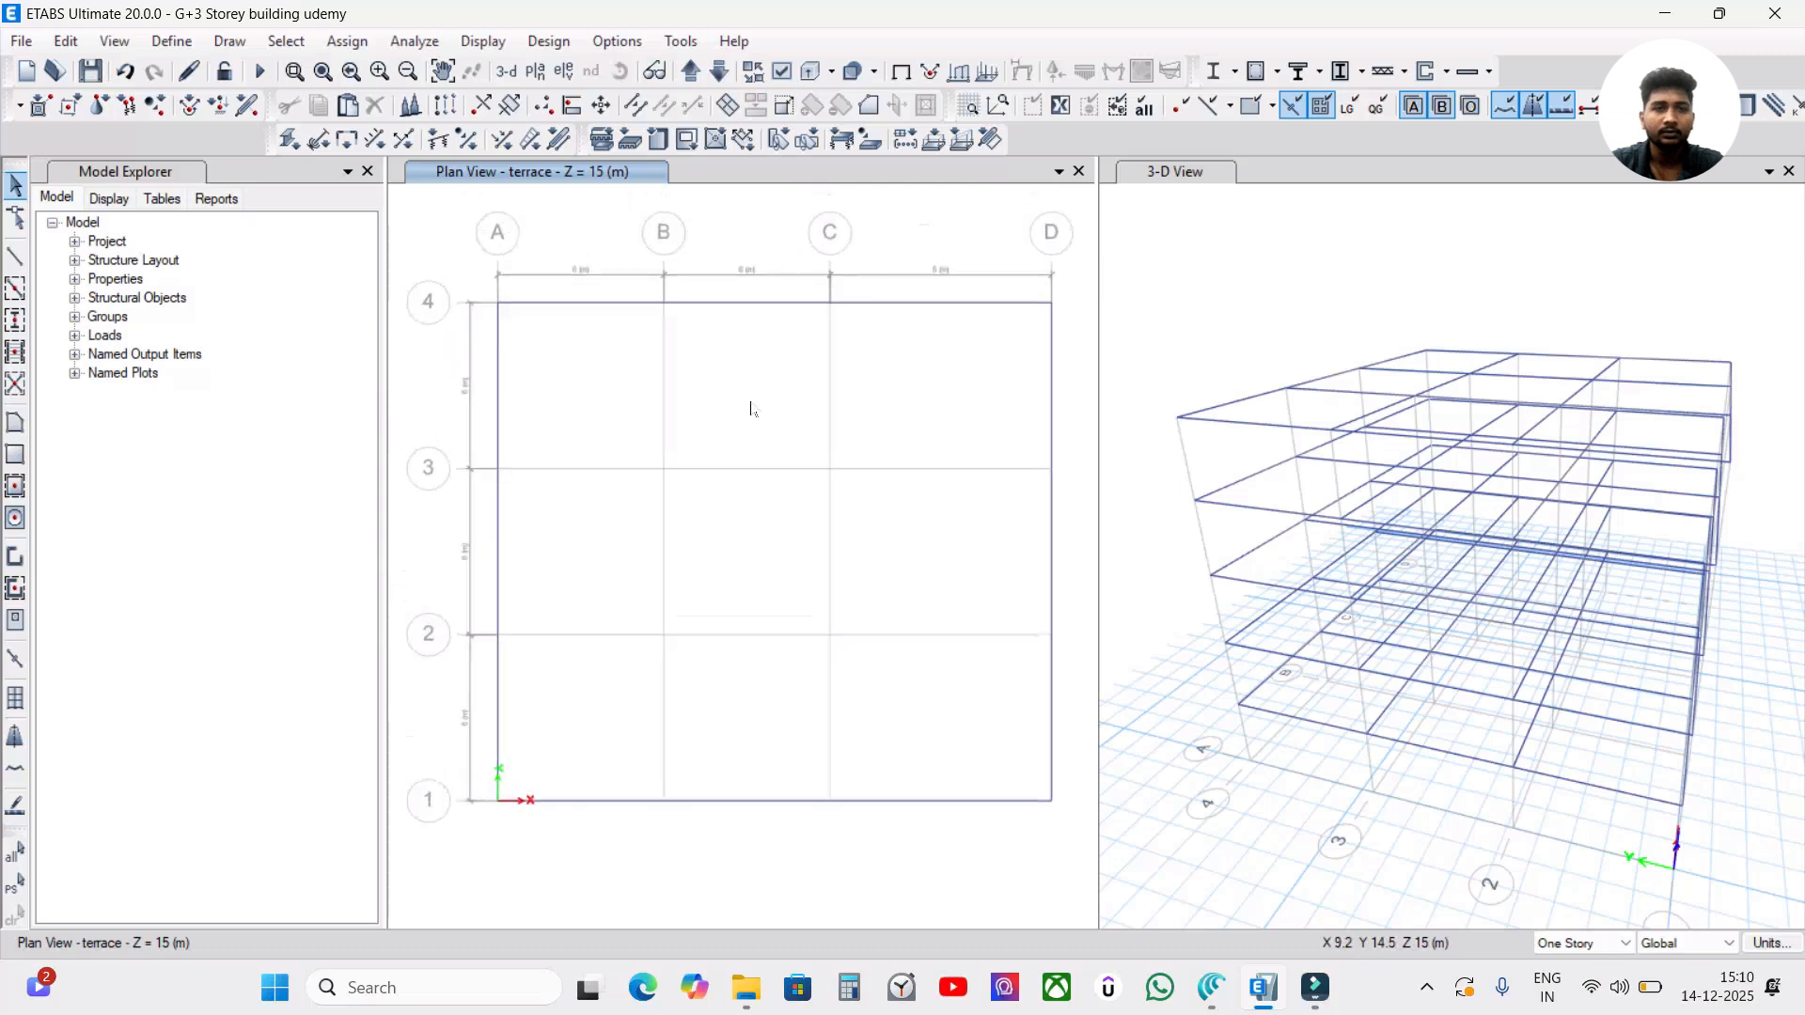
{"action": "left_click_drag", "start_coordinate": [1066, 263], "coordinate": [458, 810]}
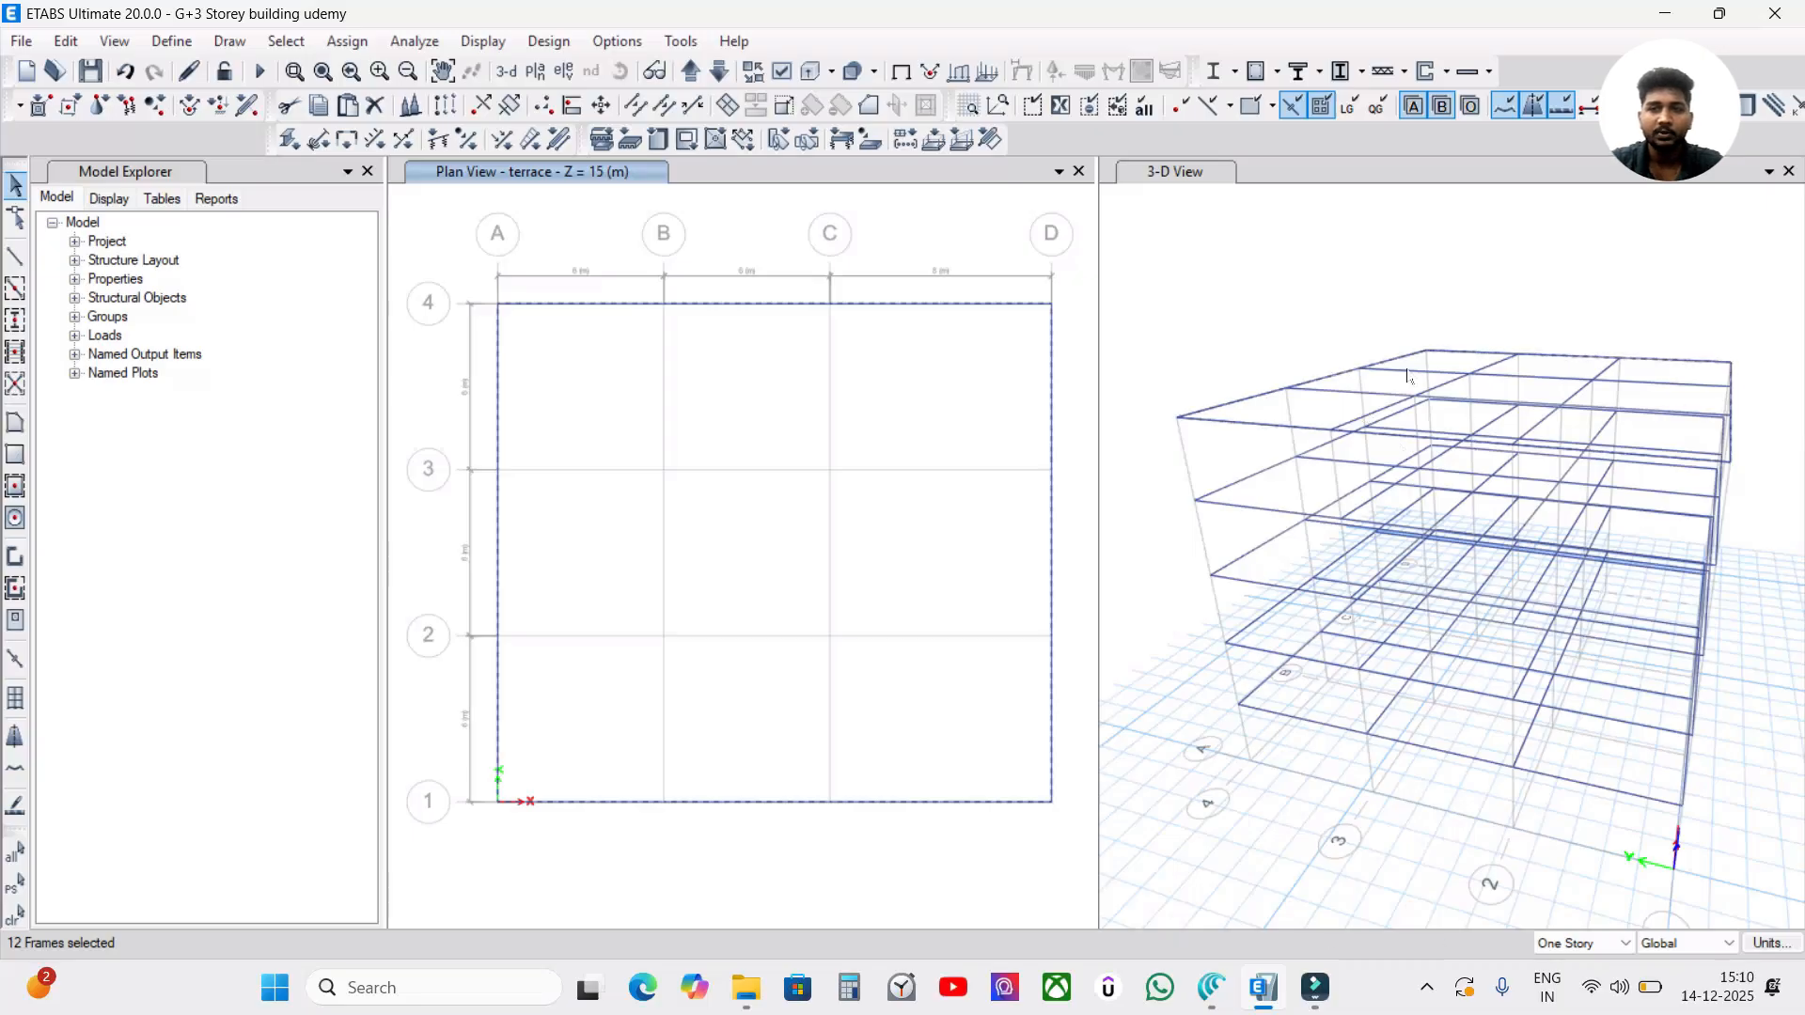
Assign a uniform gravity load of 20*0.23*1 kN/m under the Wall load pattern to the selected terrace perimeter beams, replacing existing loads.
{"action": "left_click", "coordinate": [348, 41]}
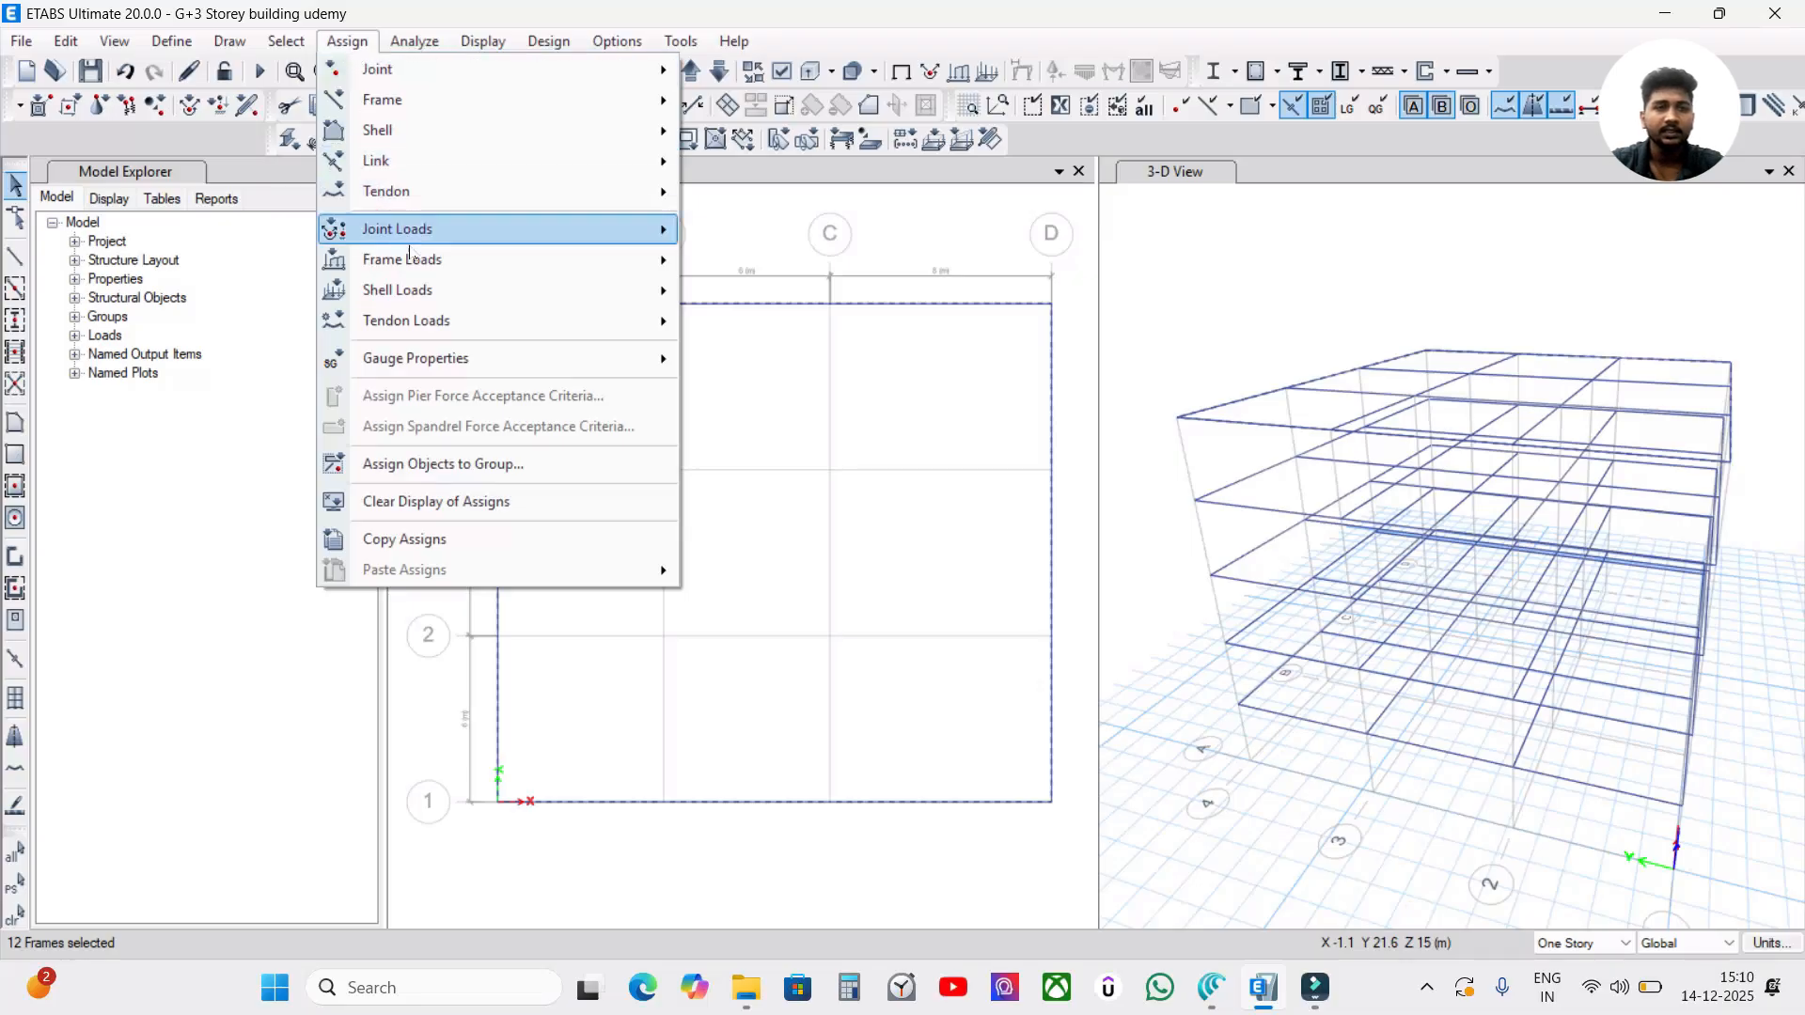
{"action": "mouse_move", "coordinate": [415, 264]}
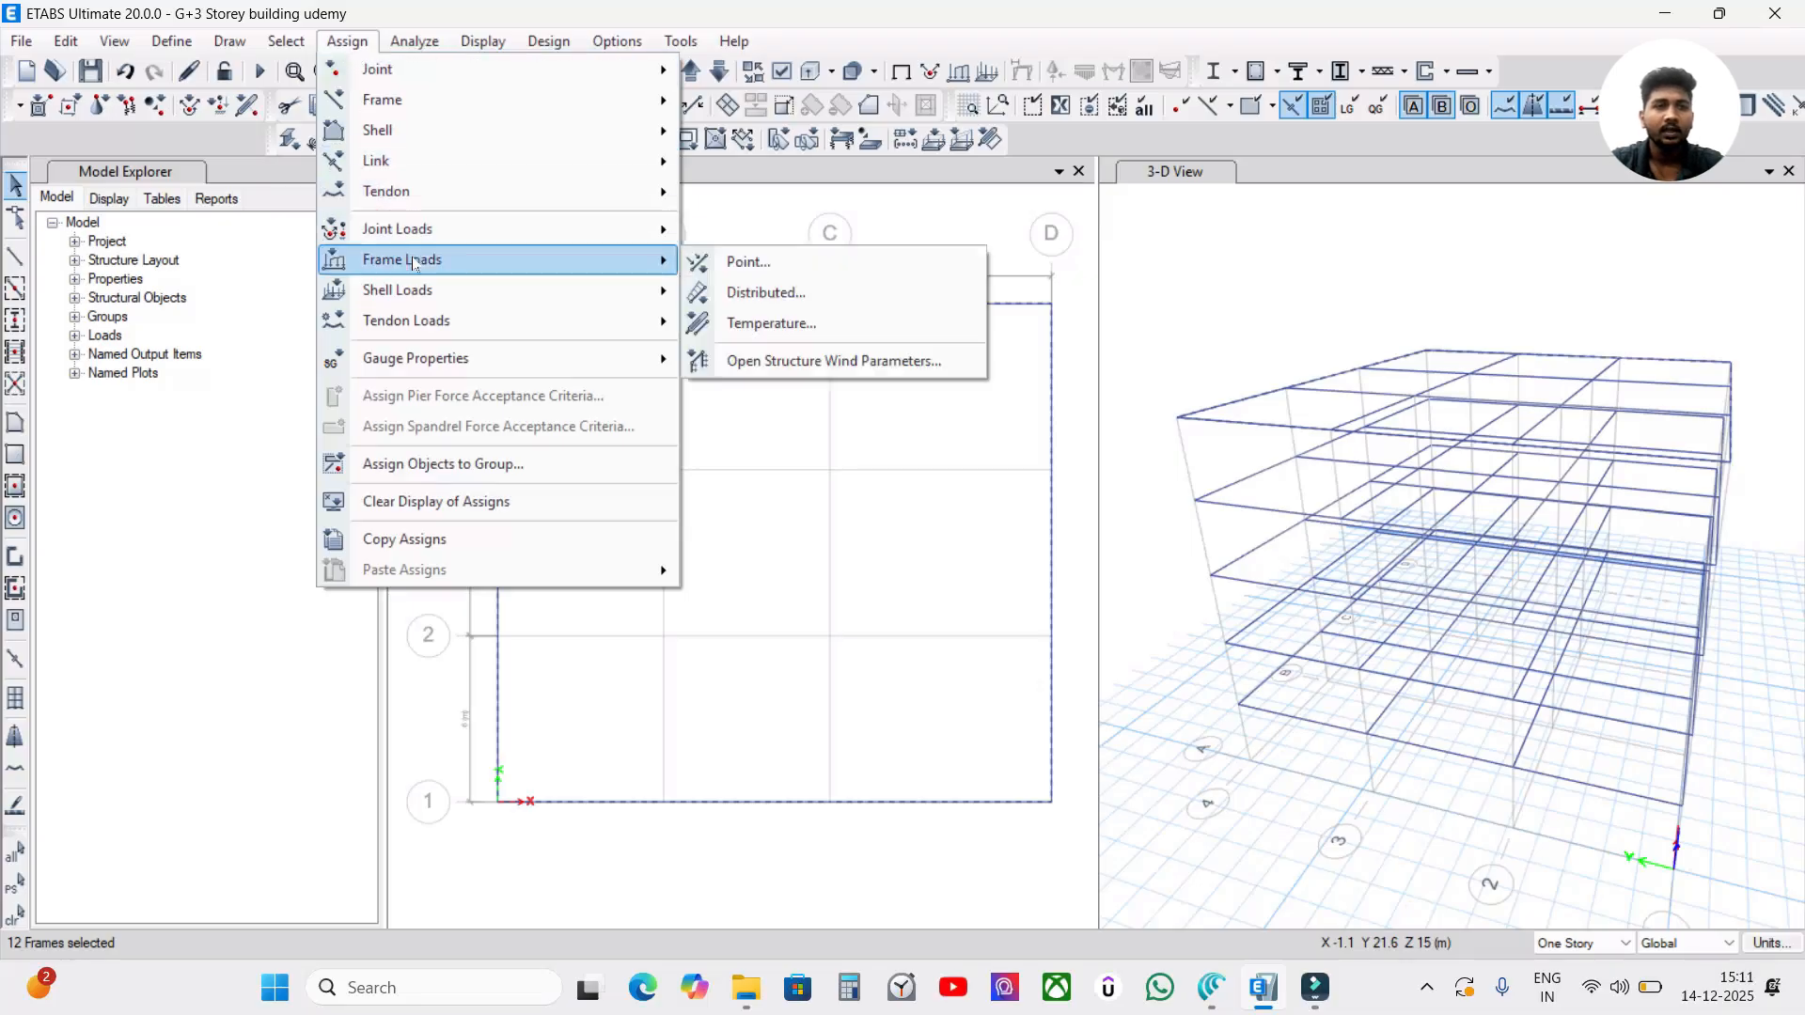
{"action": "left_click", "coordinate": [809, 301]}
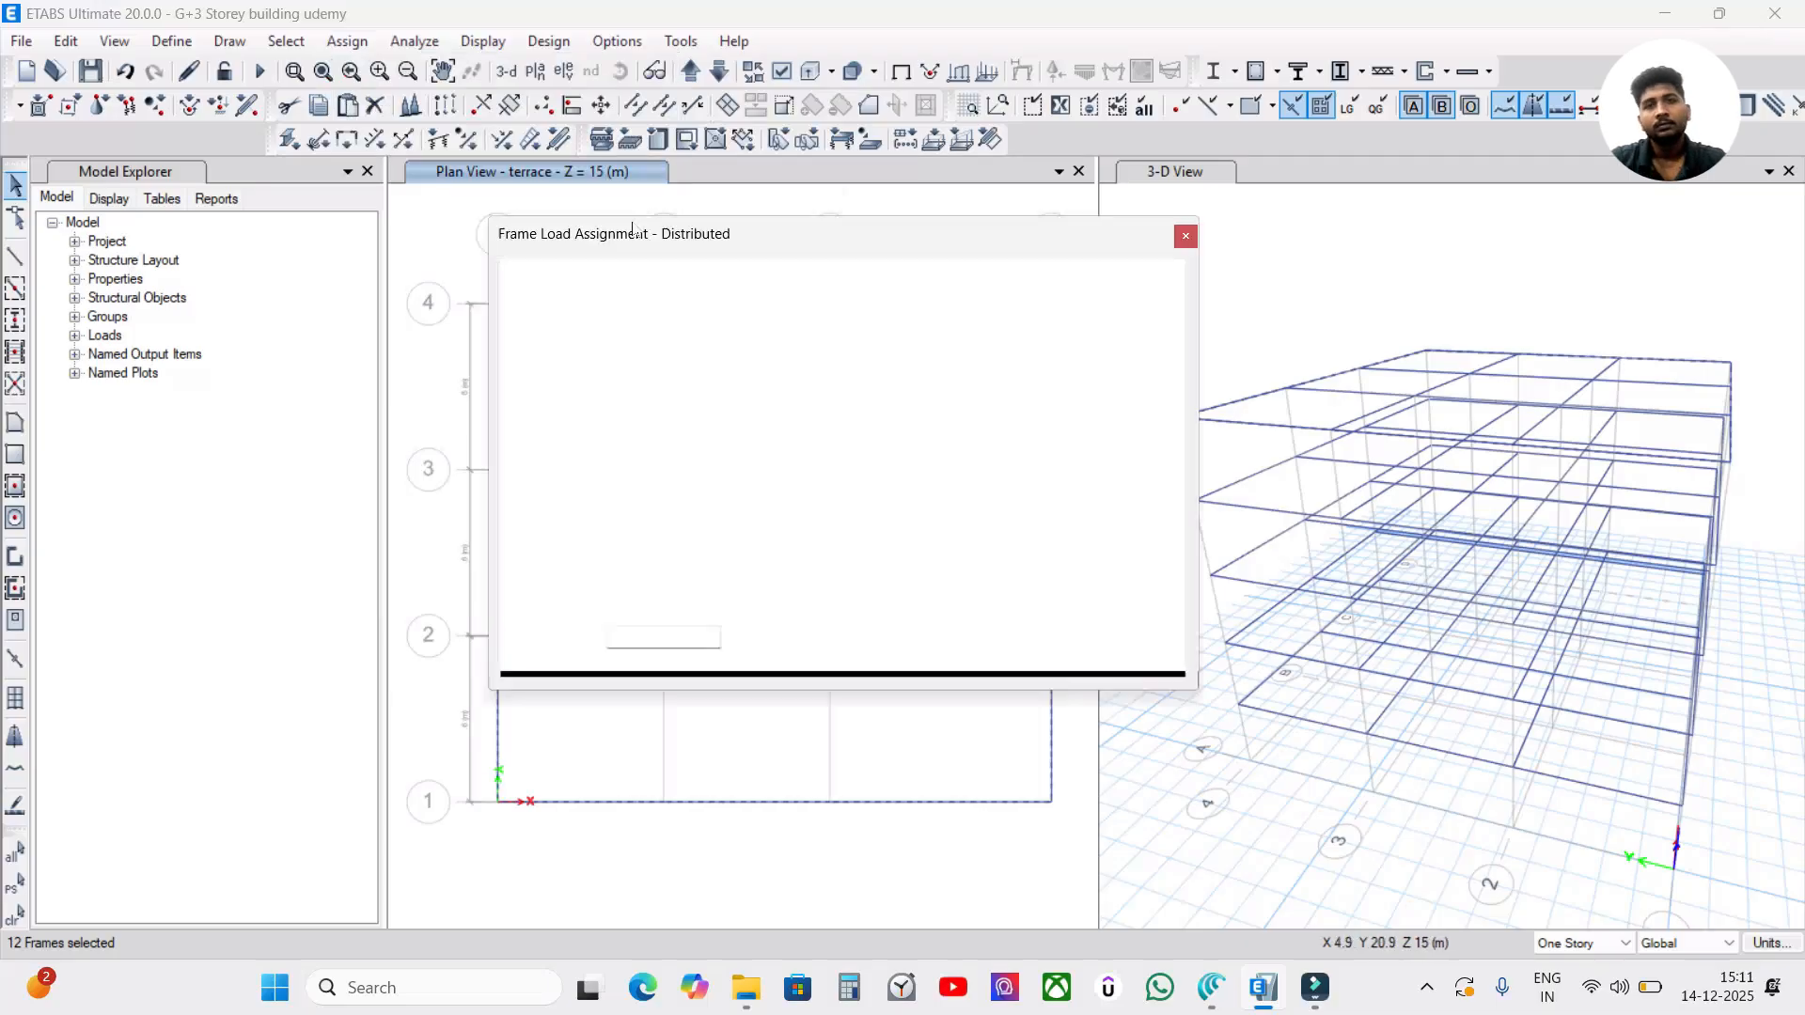
{"action": "left_click_drag", "start_coordinate": [695, 235], "coordinate": [699, 201]}
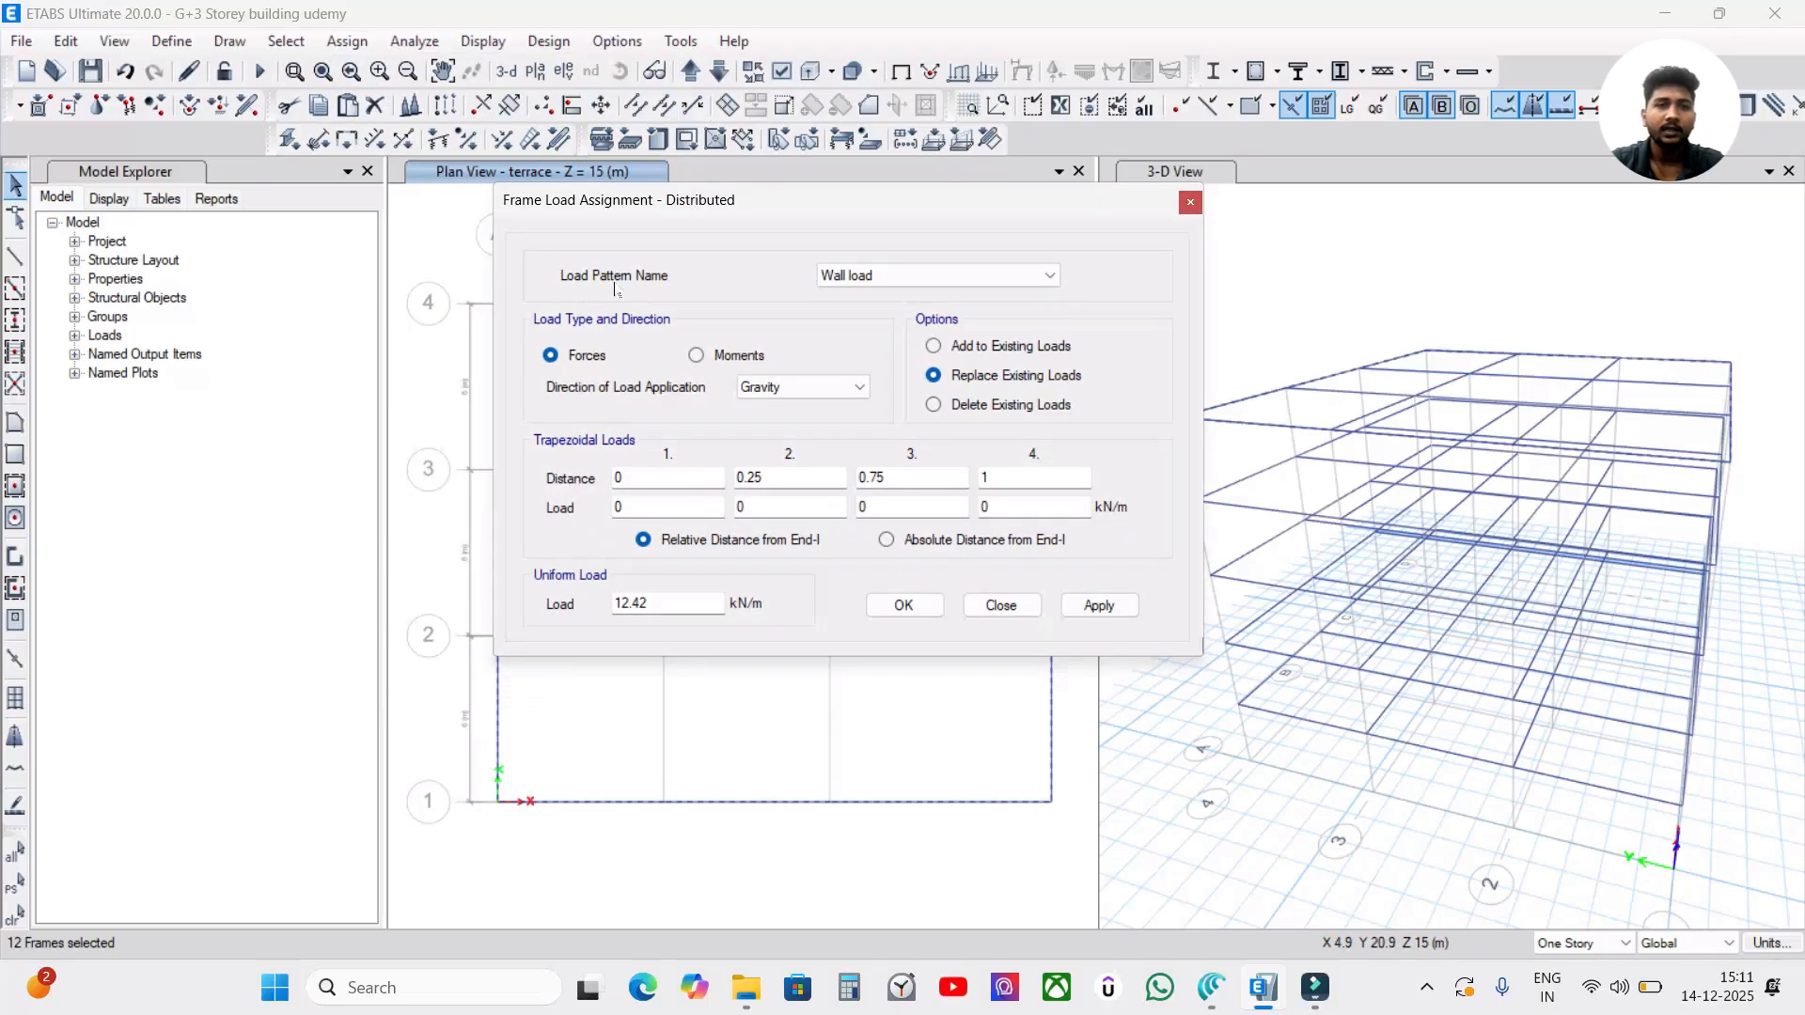
{"action": "left_click", "coordinate": [848, 281]}
{"action": "left_click", "coordinate": [848, 281]}
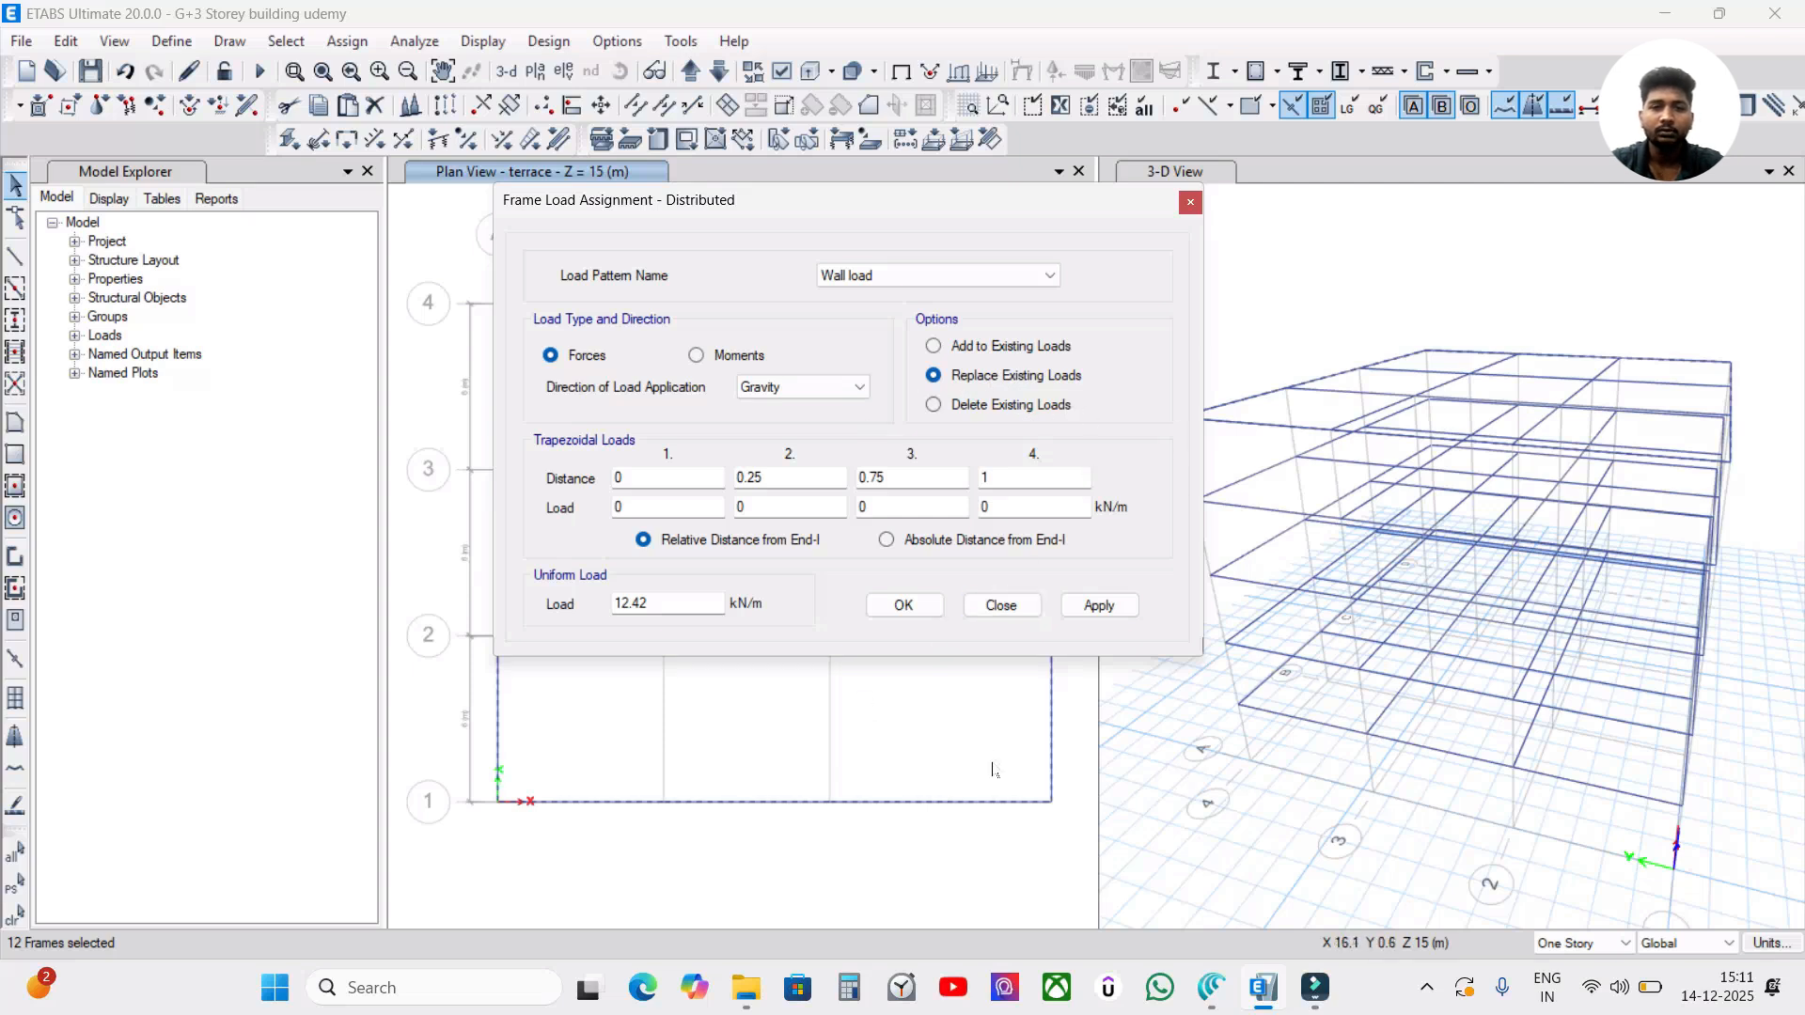
{"action": "double_click", "coordinate": [639, 603]}
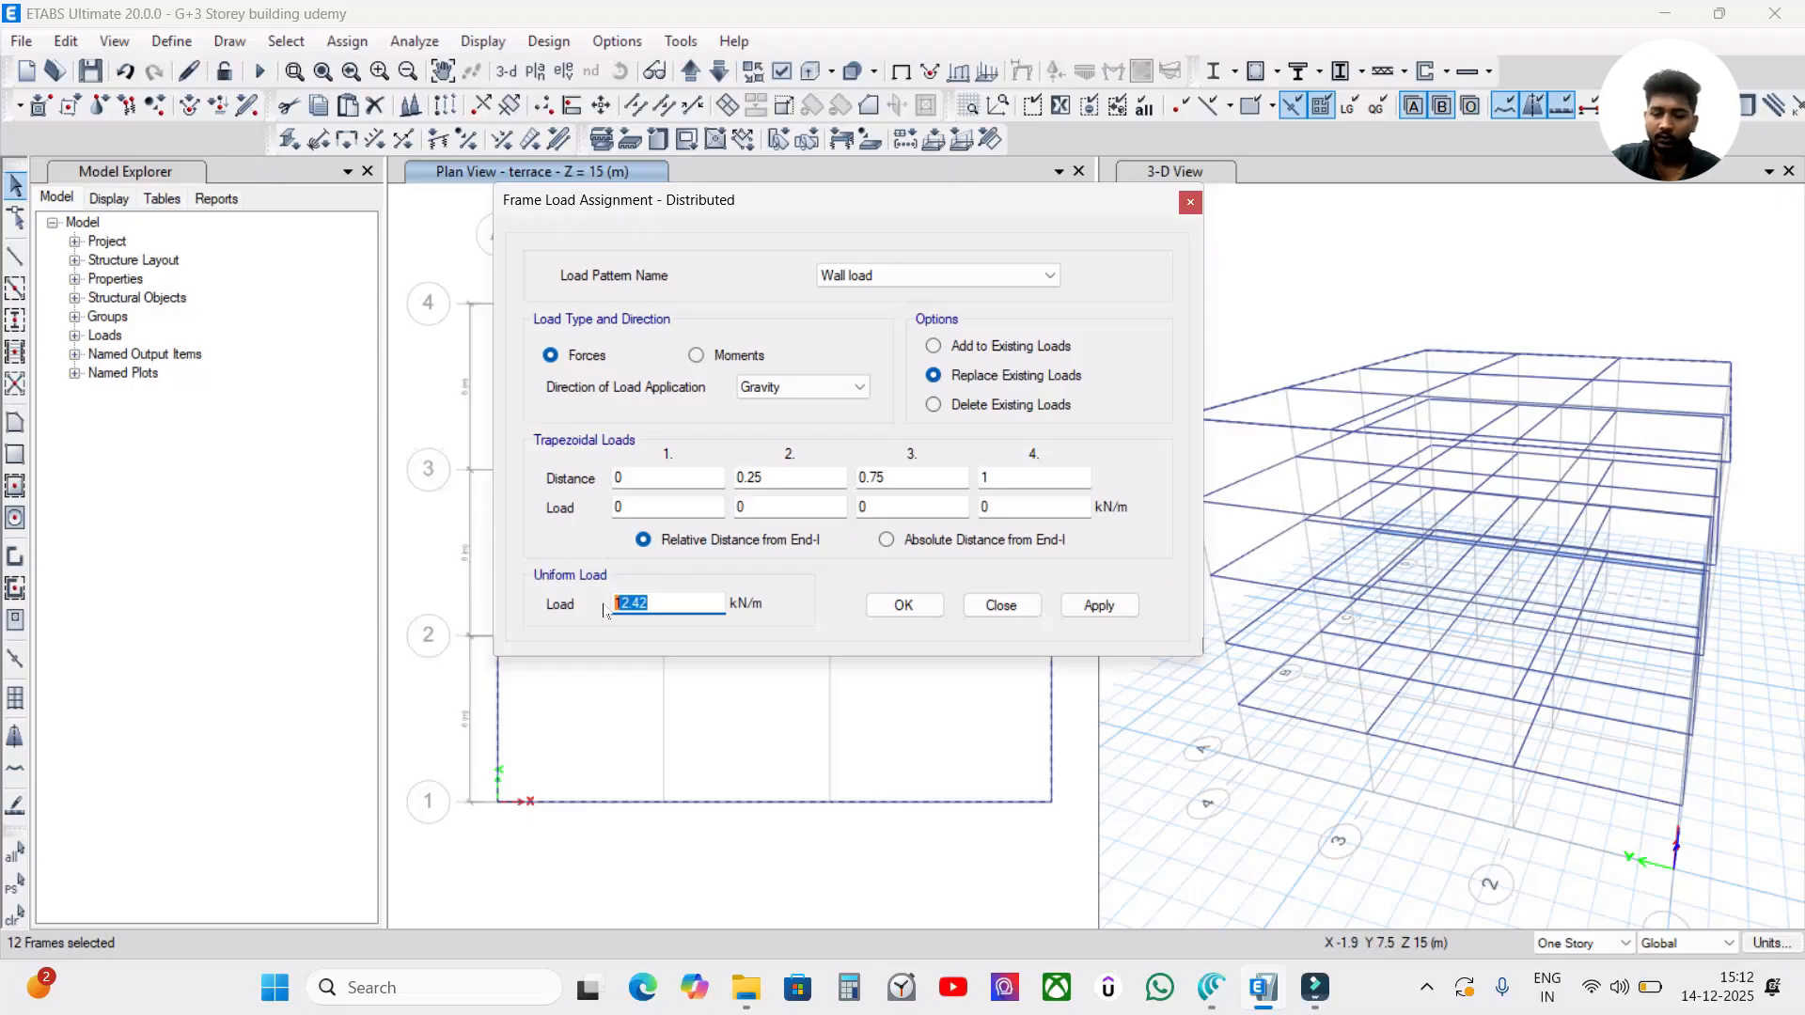
{"action": "type", "text": "20"}
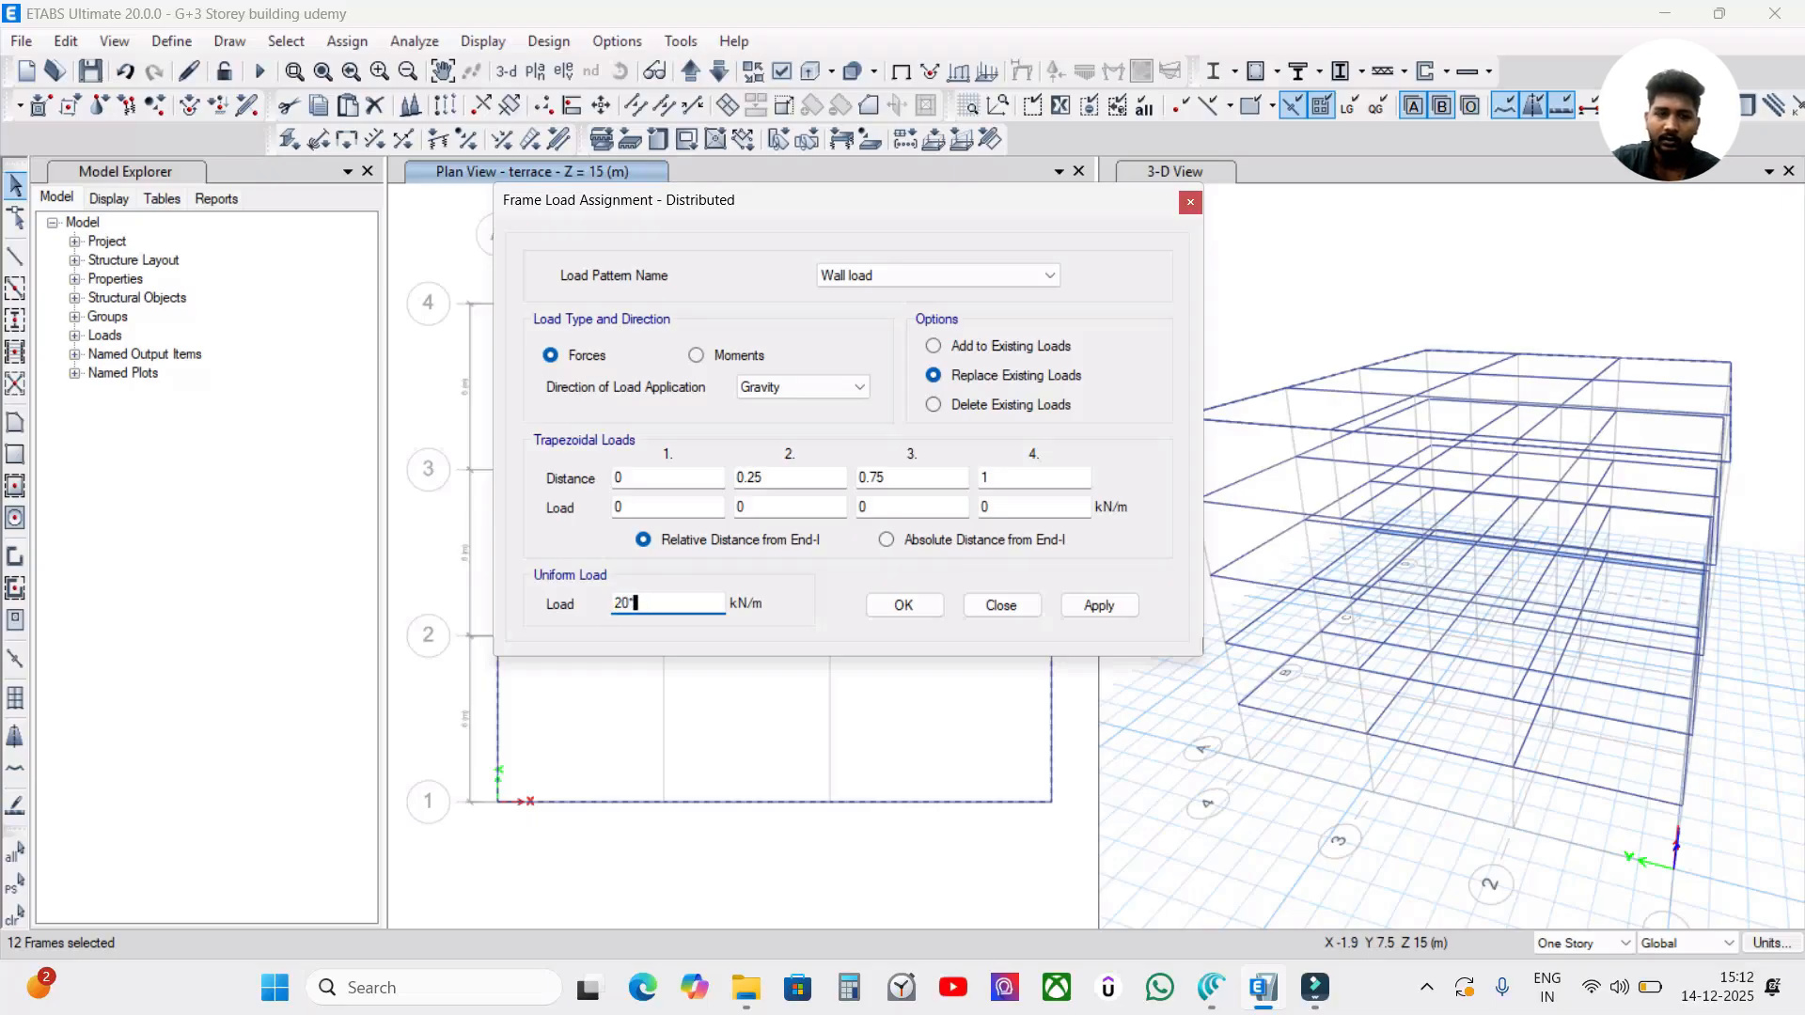
{"action": "type", "text": "*0.23*"}
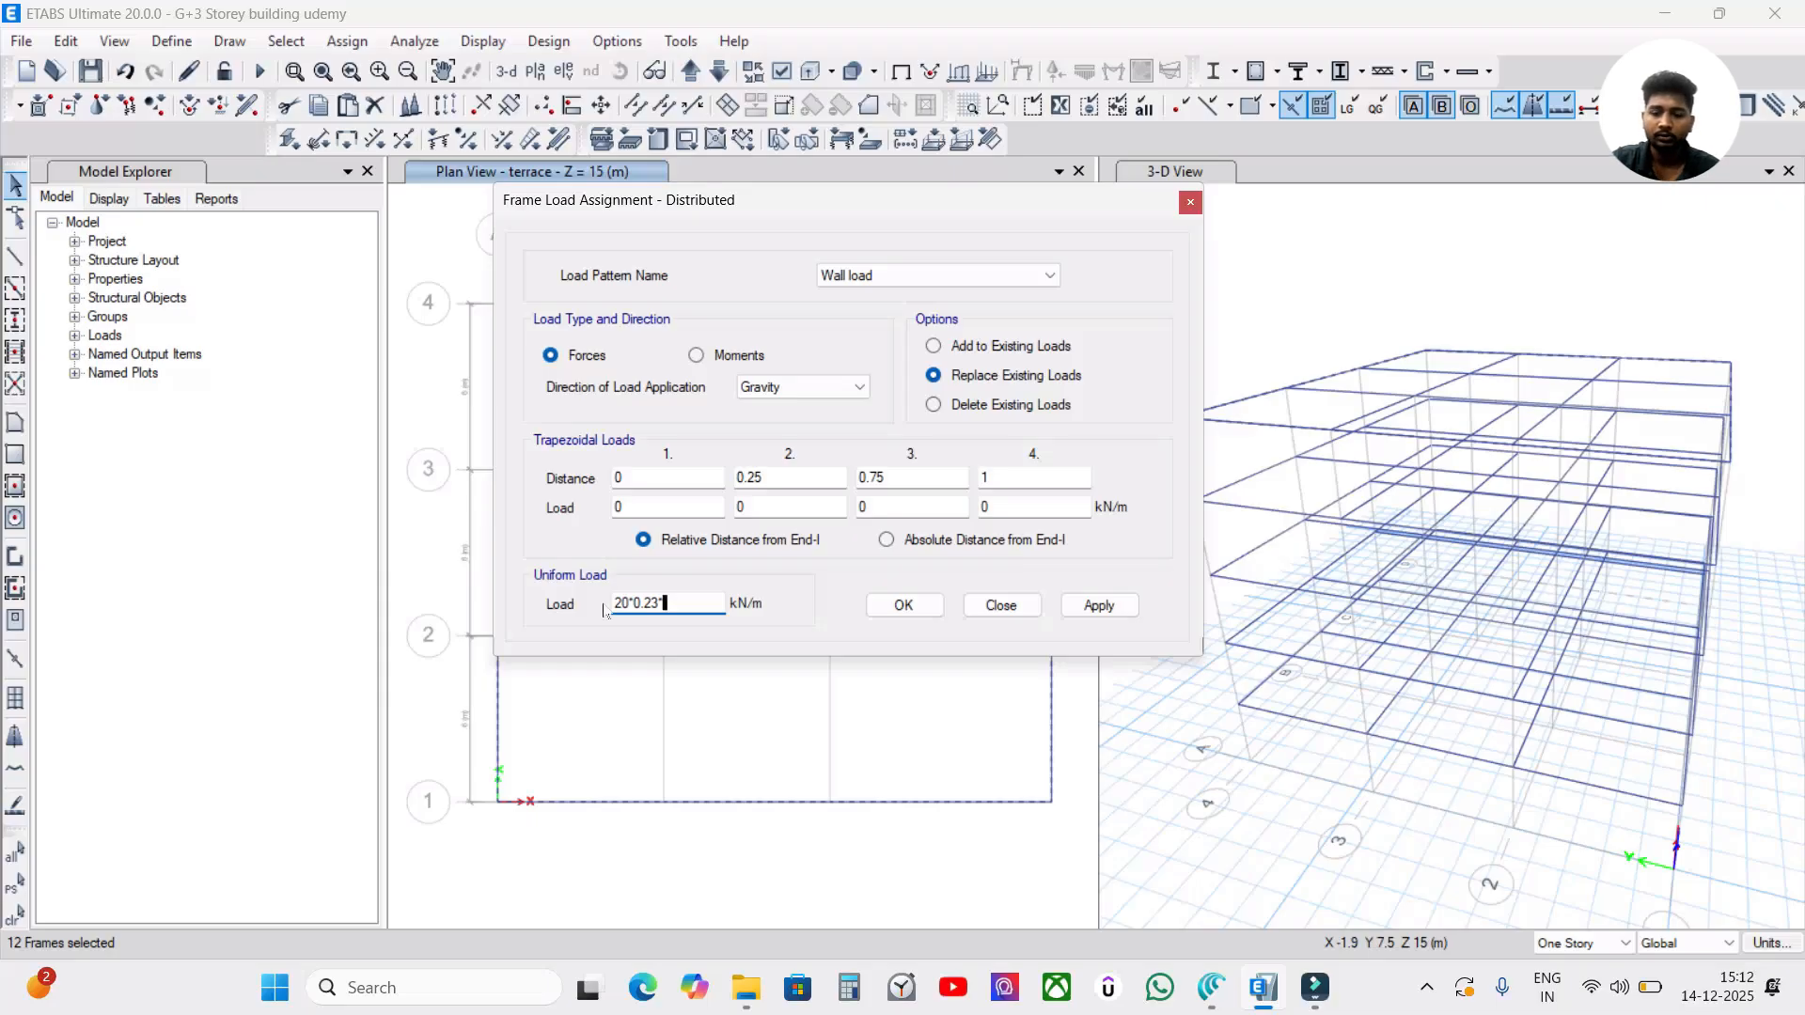
{"action": "type", "text": "1"}
{"action": "key", "text": "Return"}
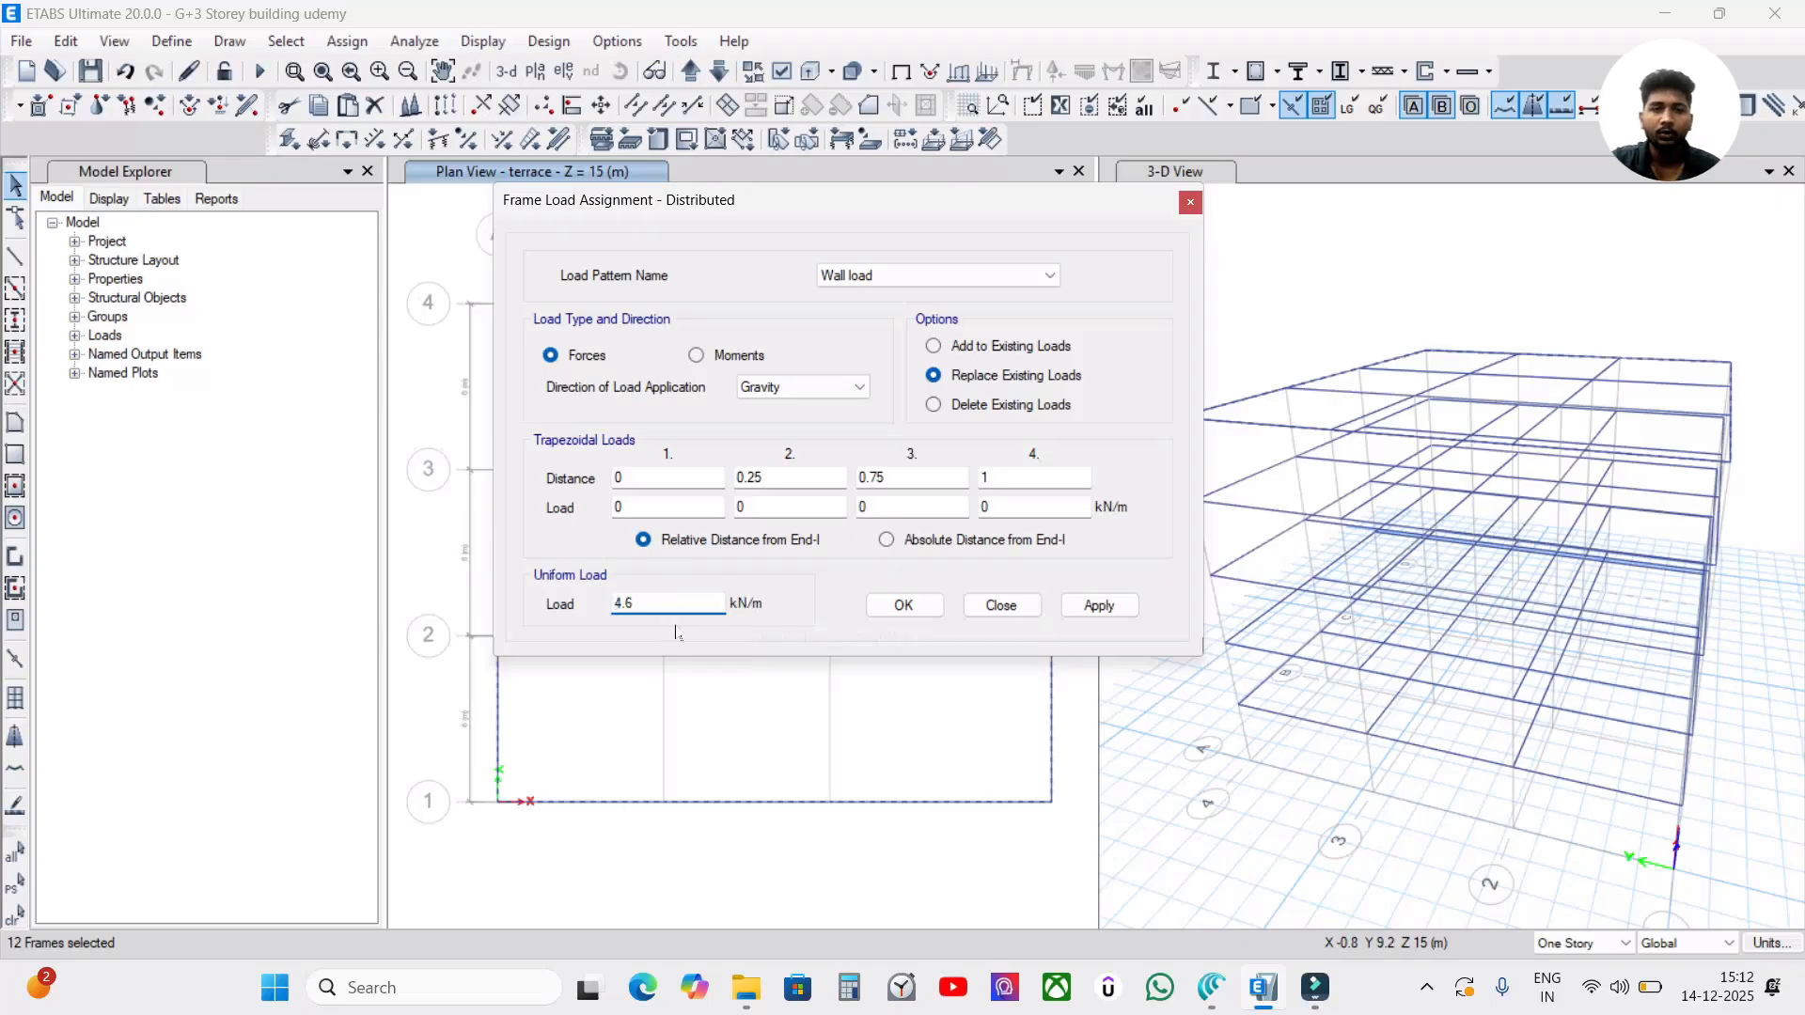
{"action": "left_click", "coordinate": [1114, 605]}
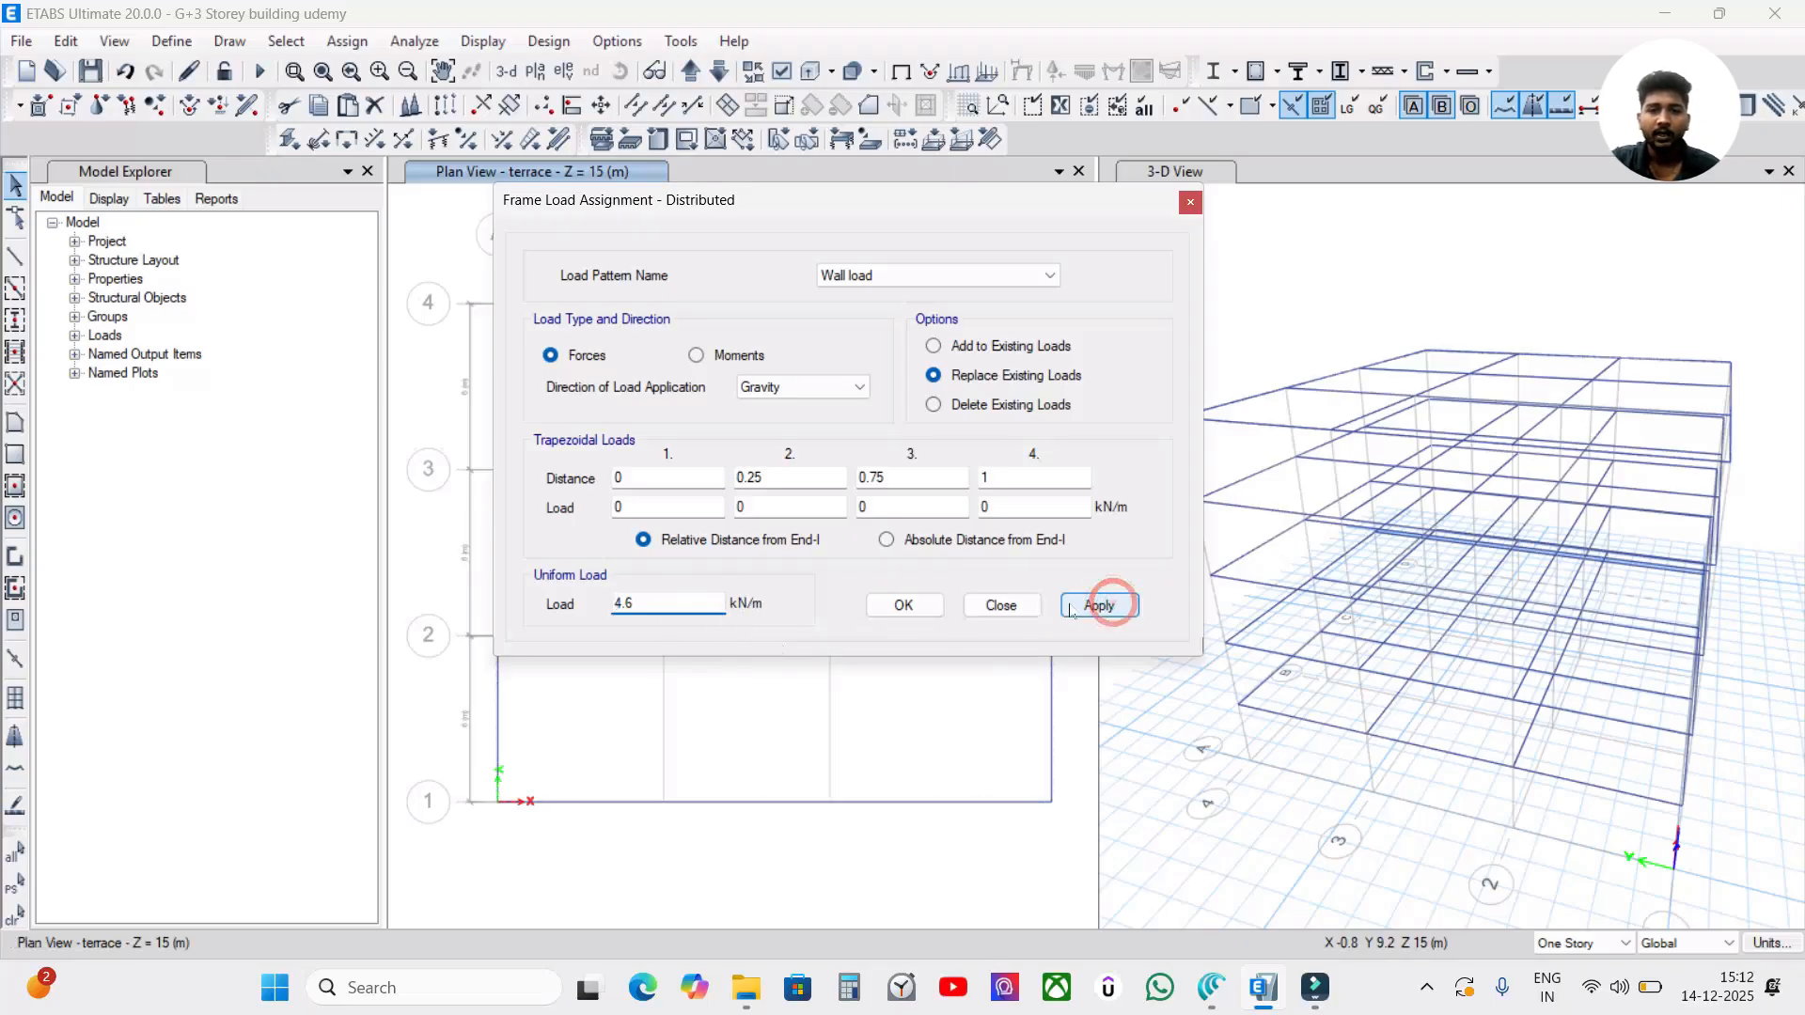
{"action": "left_click", "coordinate": [906, 606]}
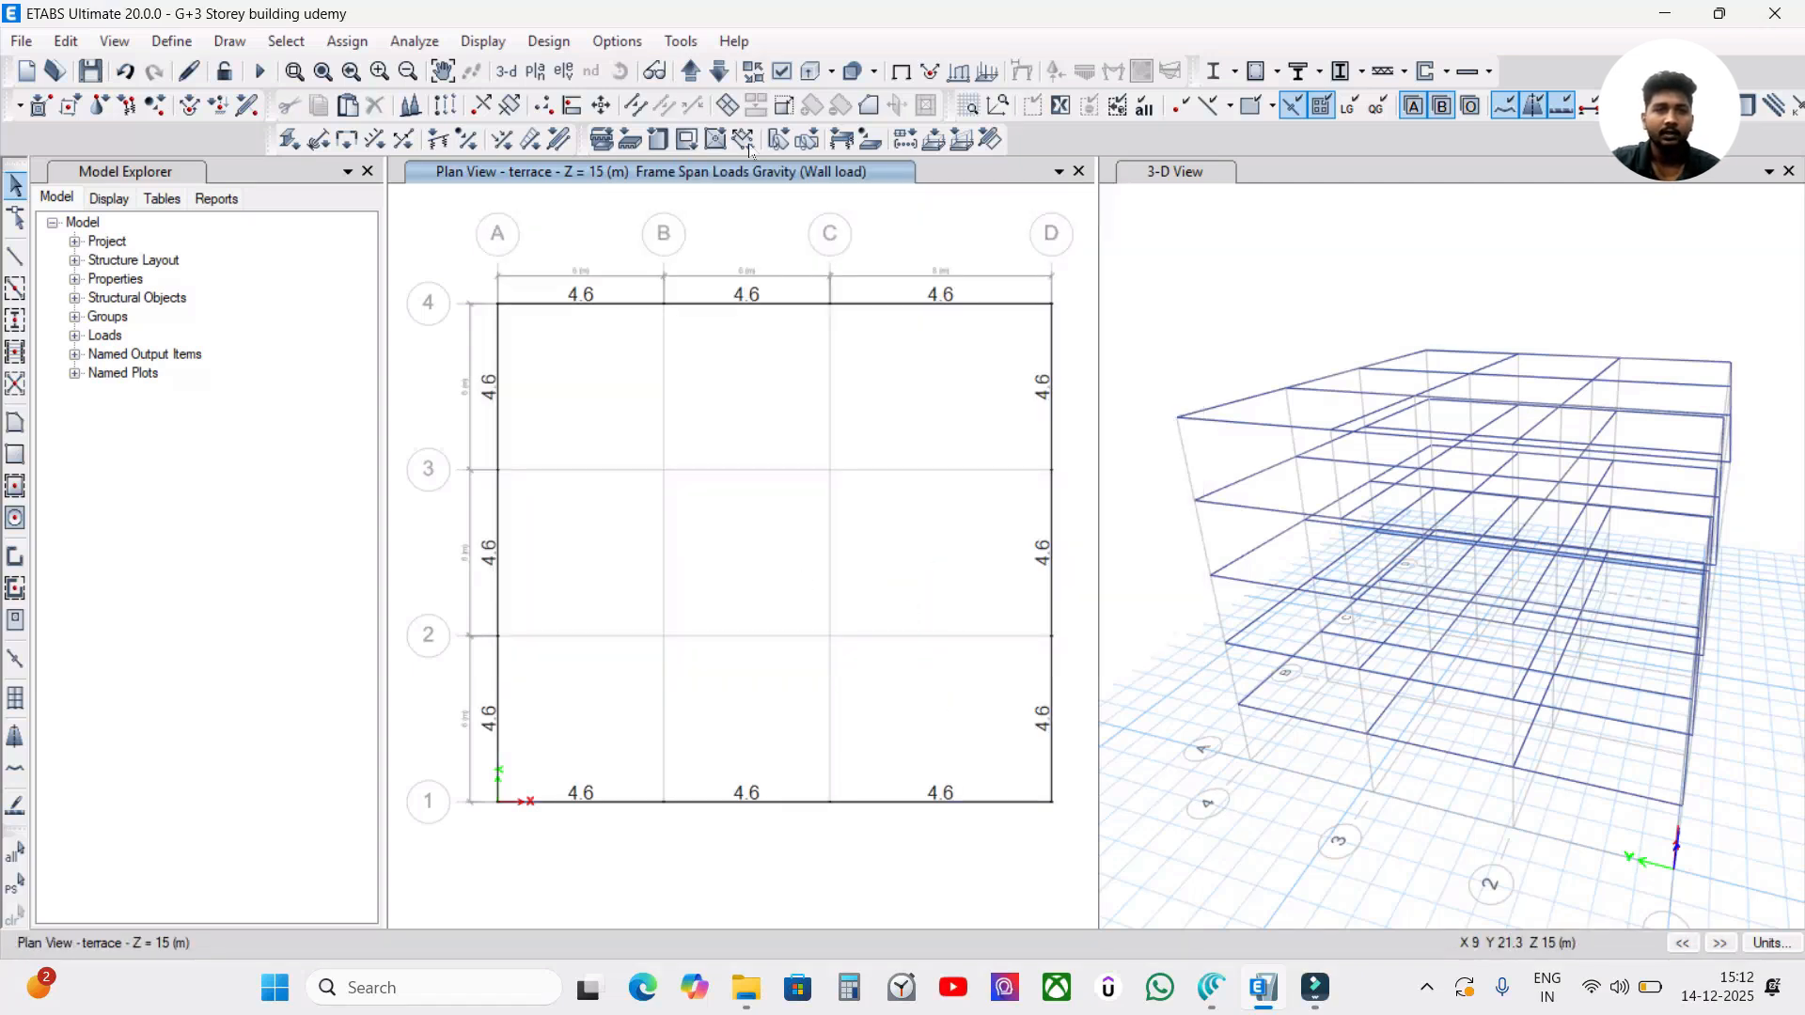
Inspect the loads of the terrace's grid 4 beam between B and C and check the wall loads in the TF and SF plans.
{"action": "right_click", "coordinate": [774, 311]}
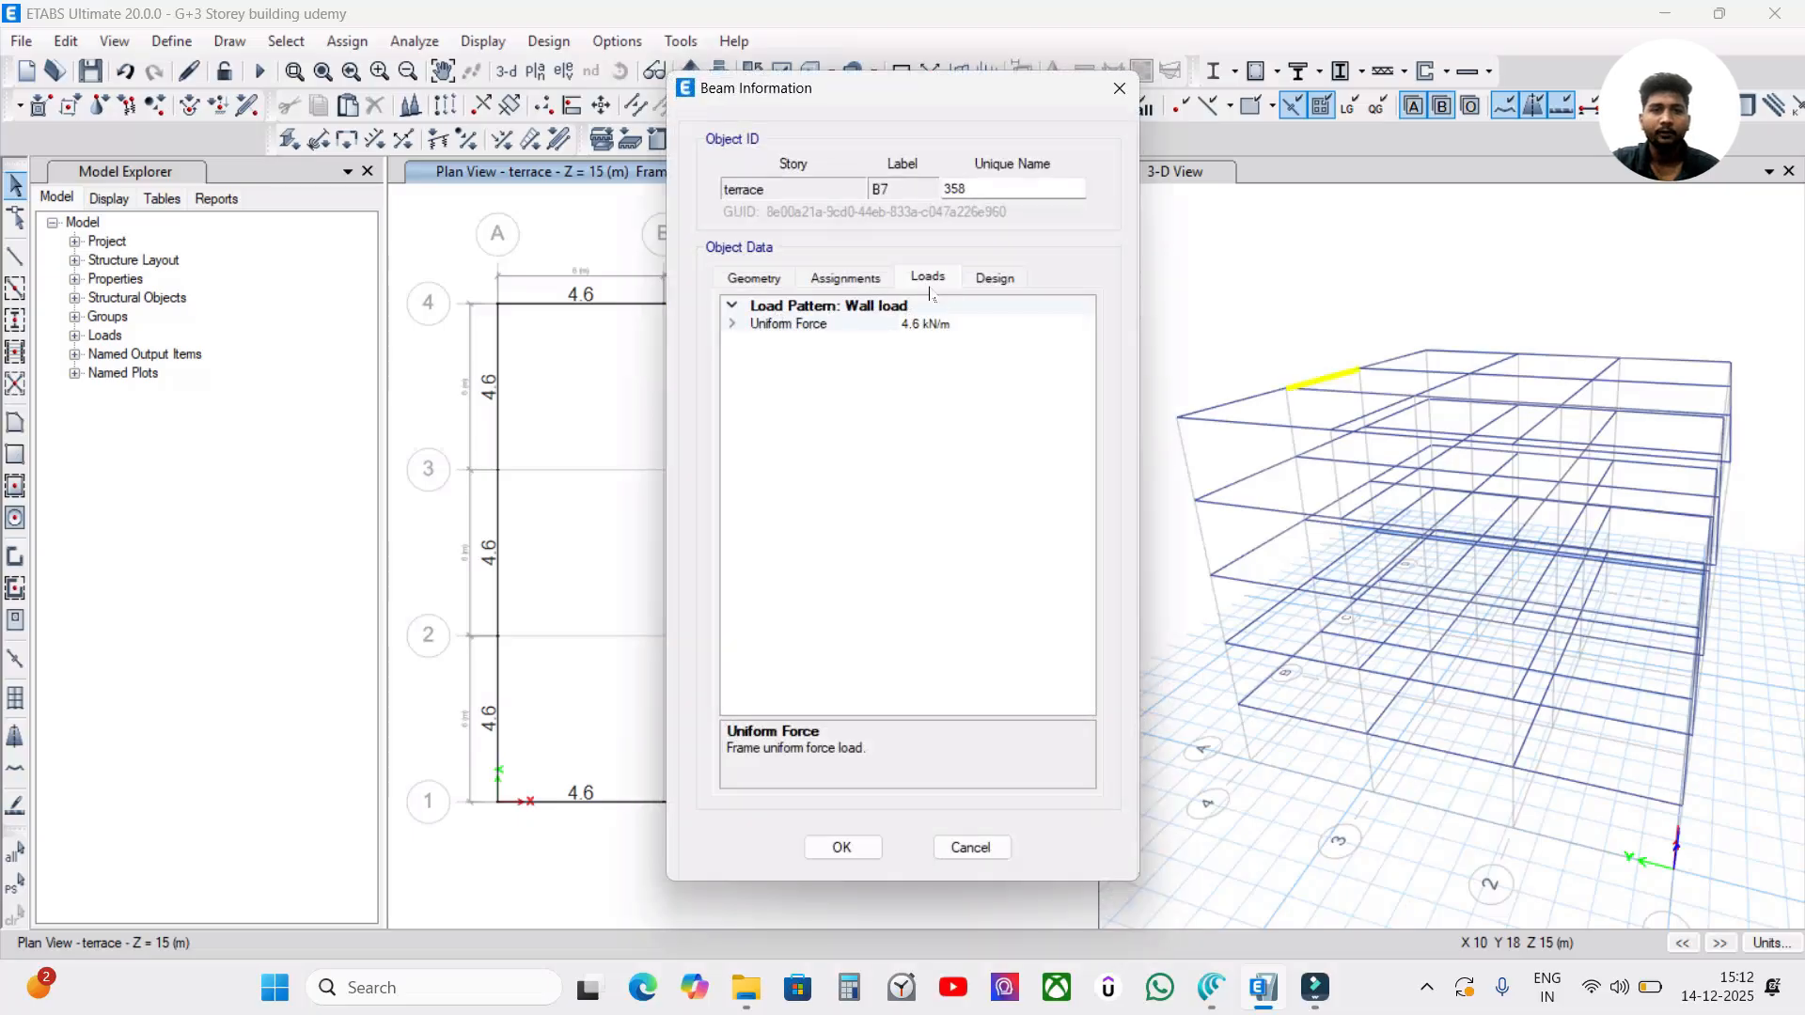
{"action": "left_click", "coordinate": [816, 847]}
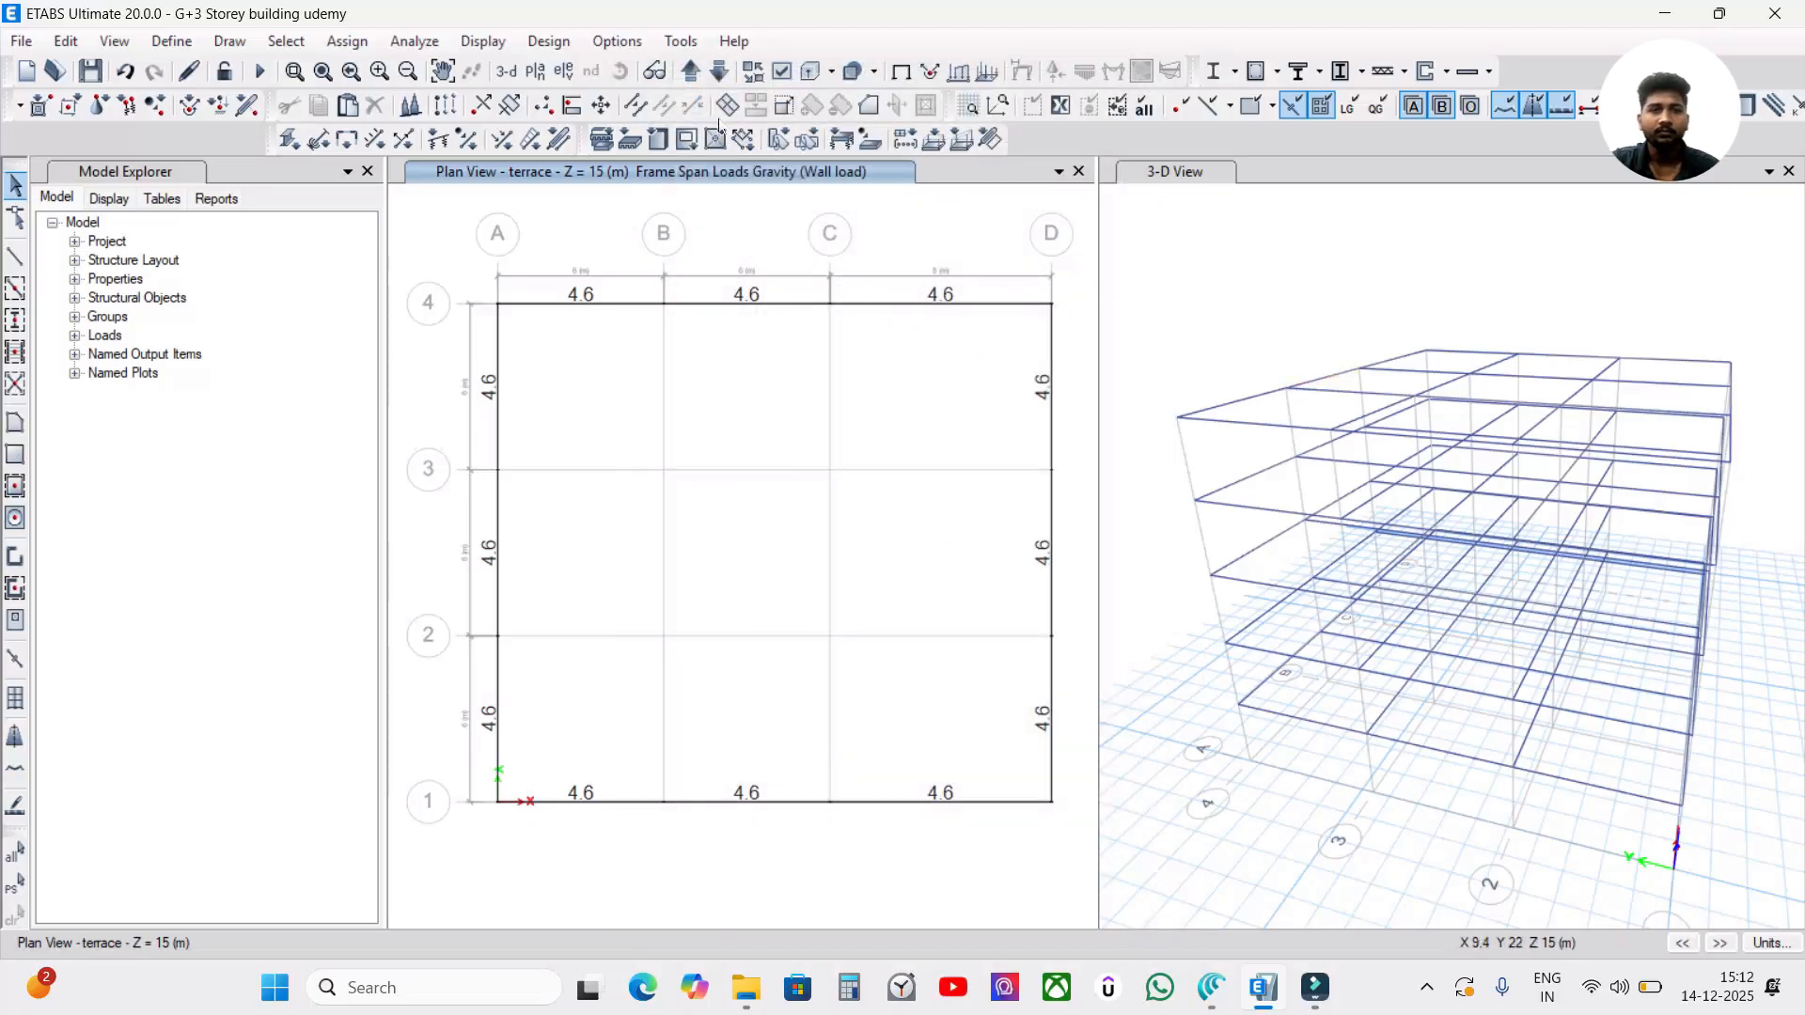
{"action": "left_click", "coordinate": [719, 71]}
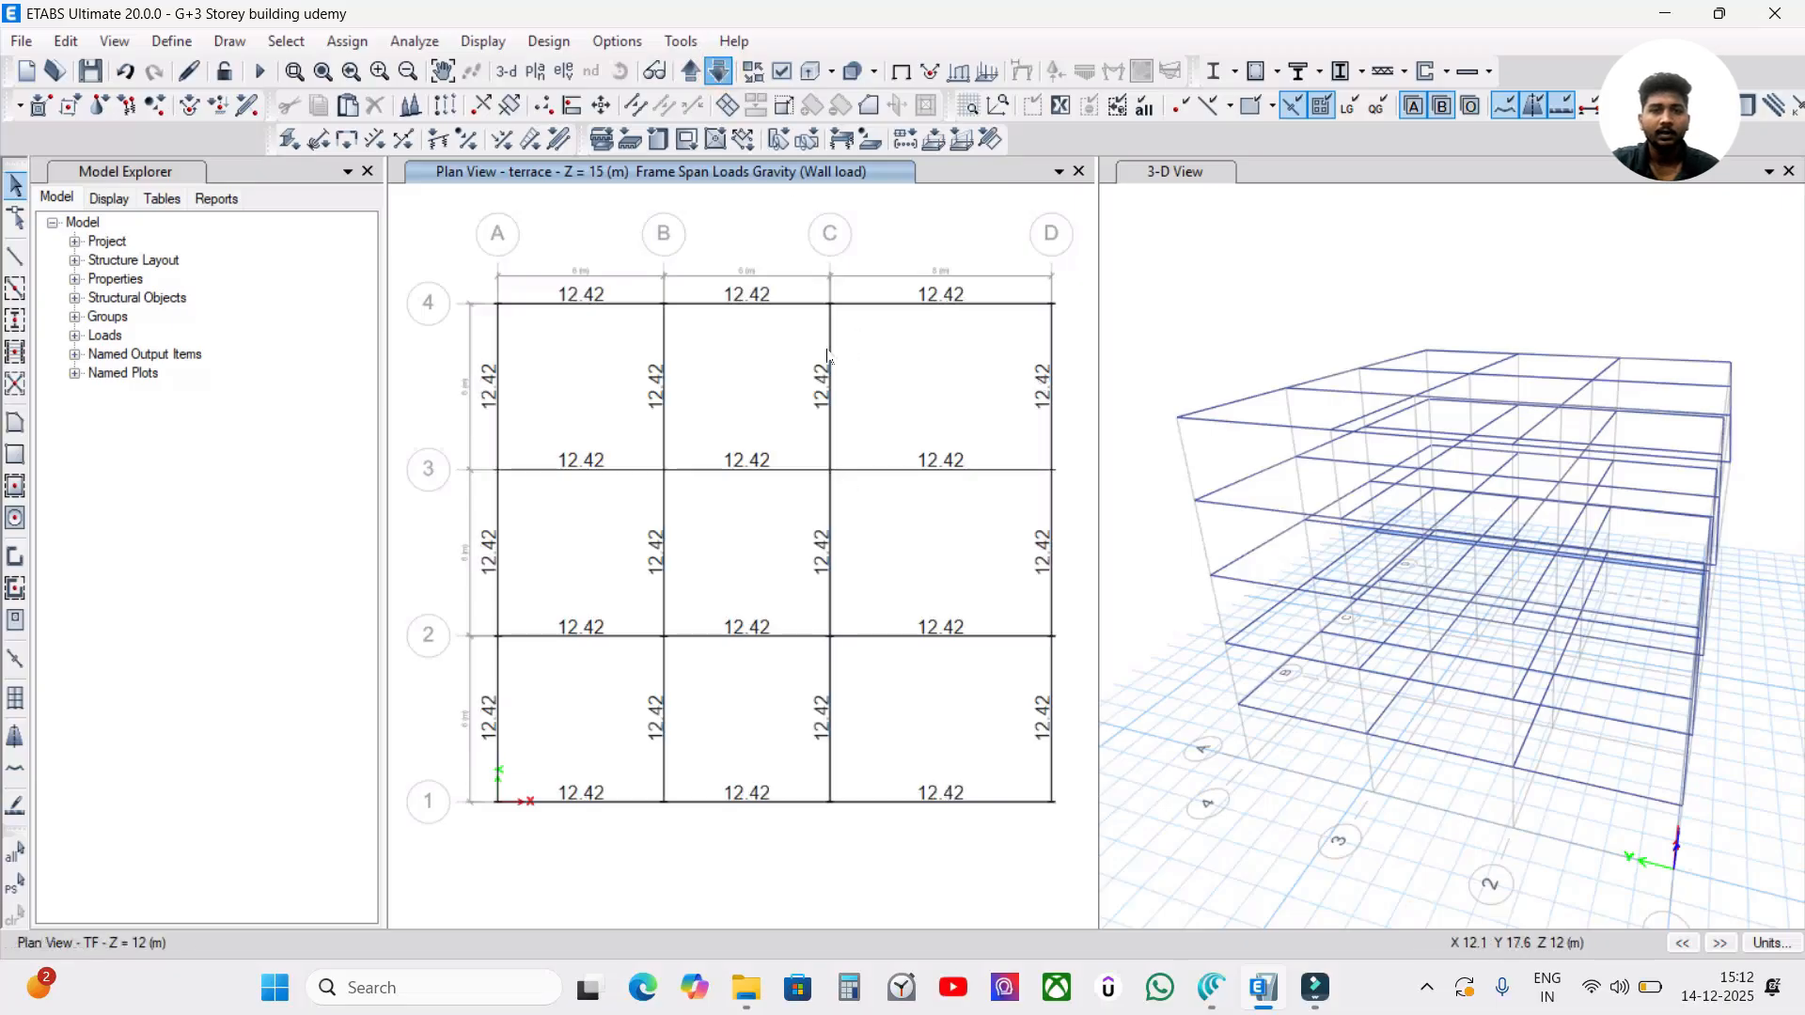
{"action": "left_click", "coordinate": [720, 71]}
{"action": "left_click", "coordinate": [719, 72]}
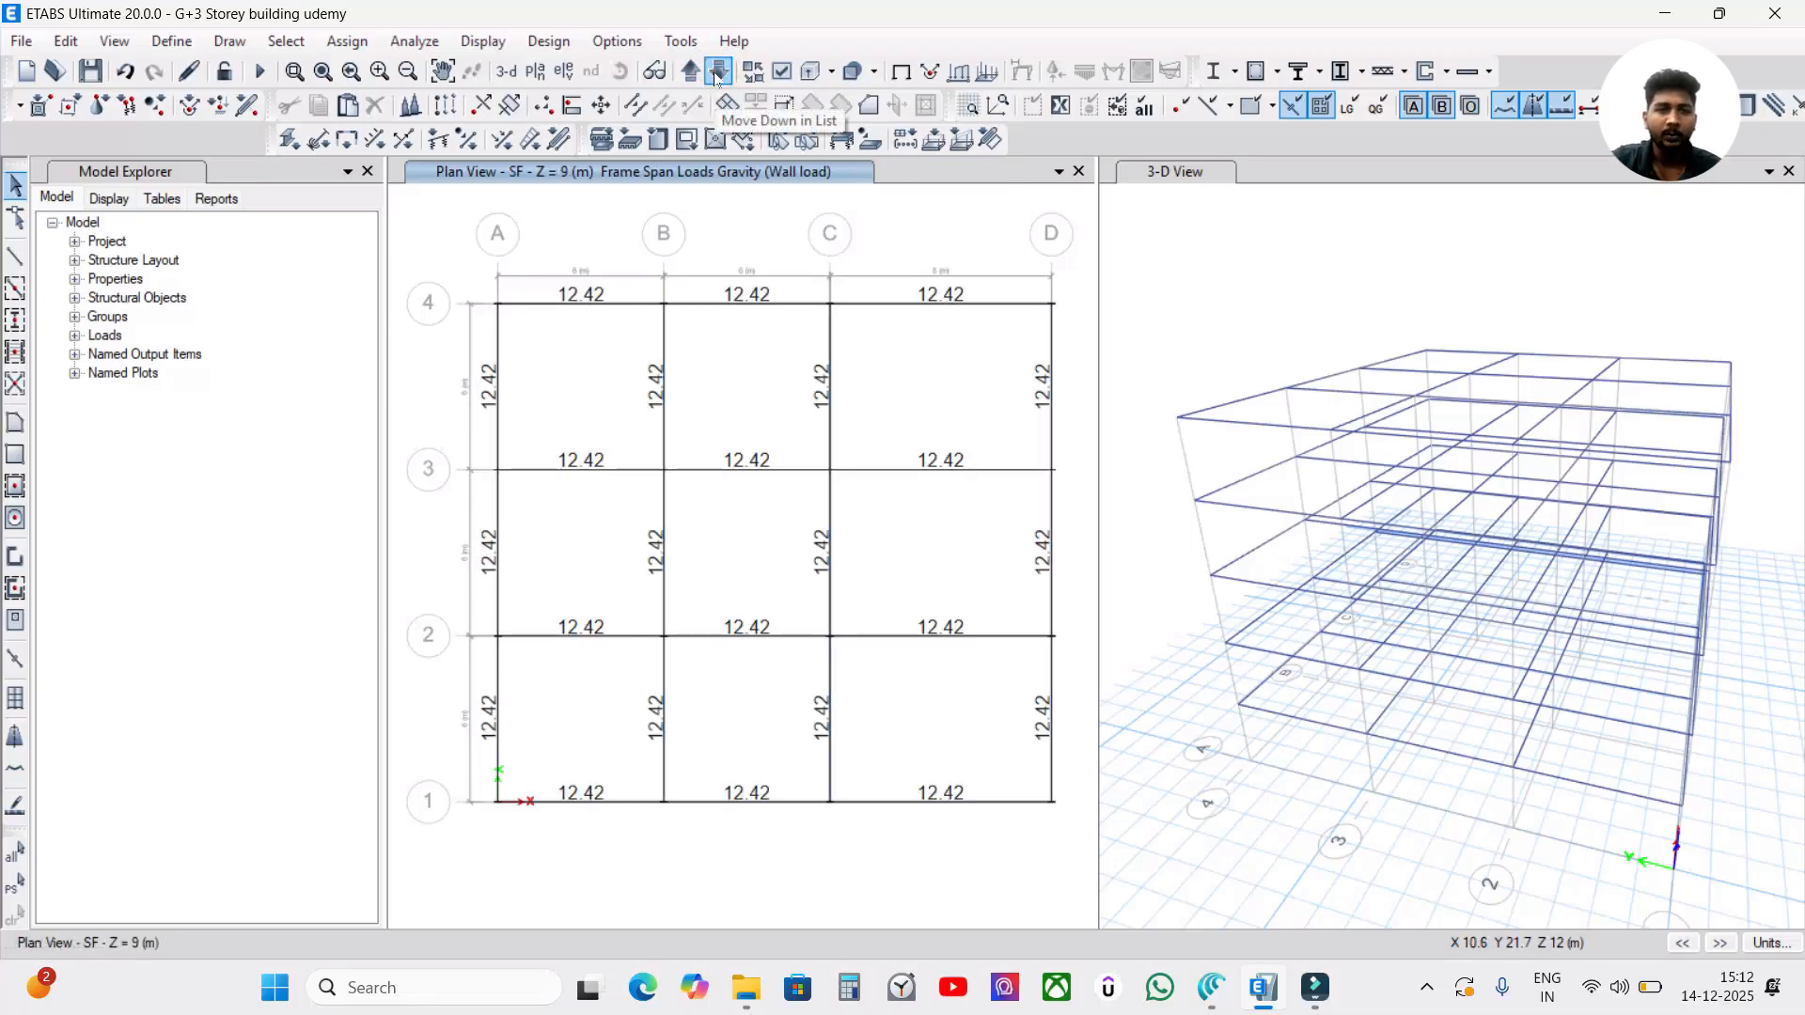
{"action": "left_click", "coordinate": [854, 238]}
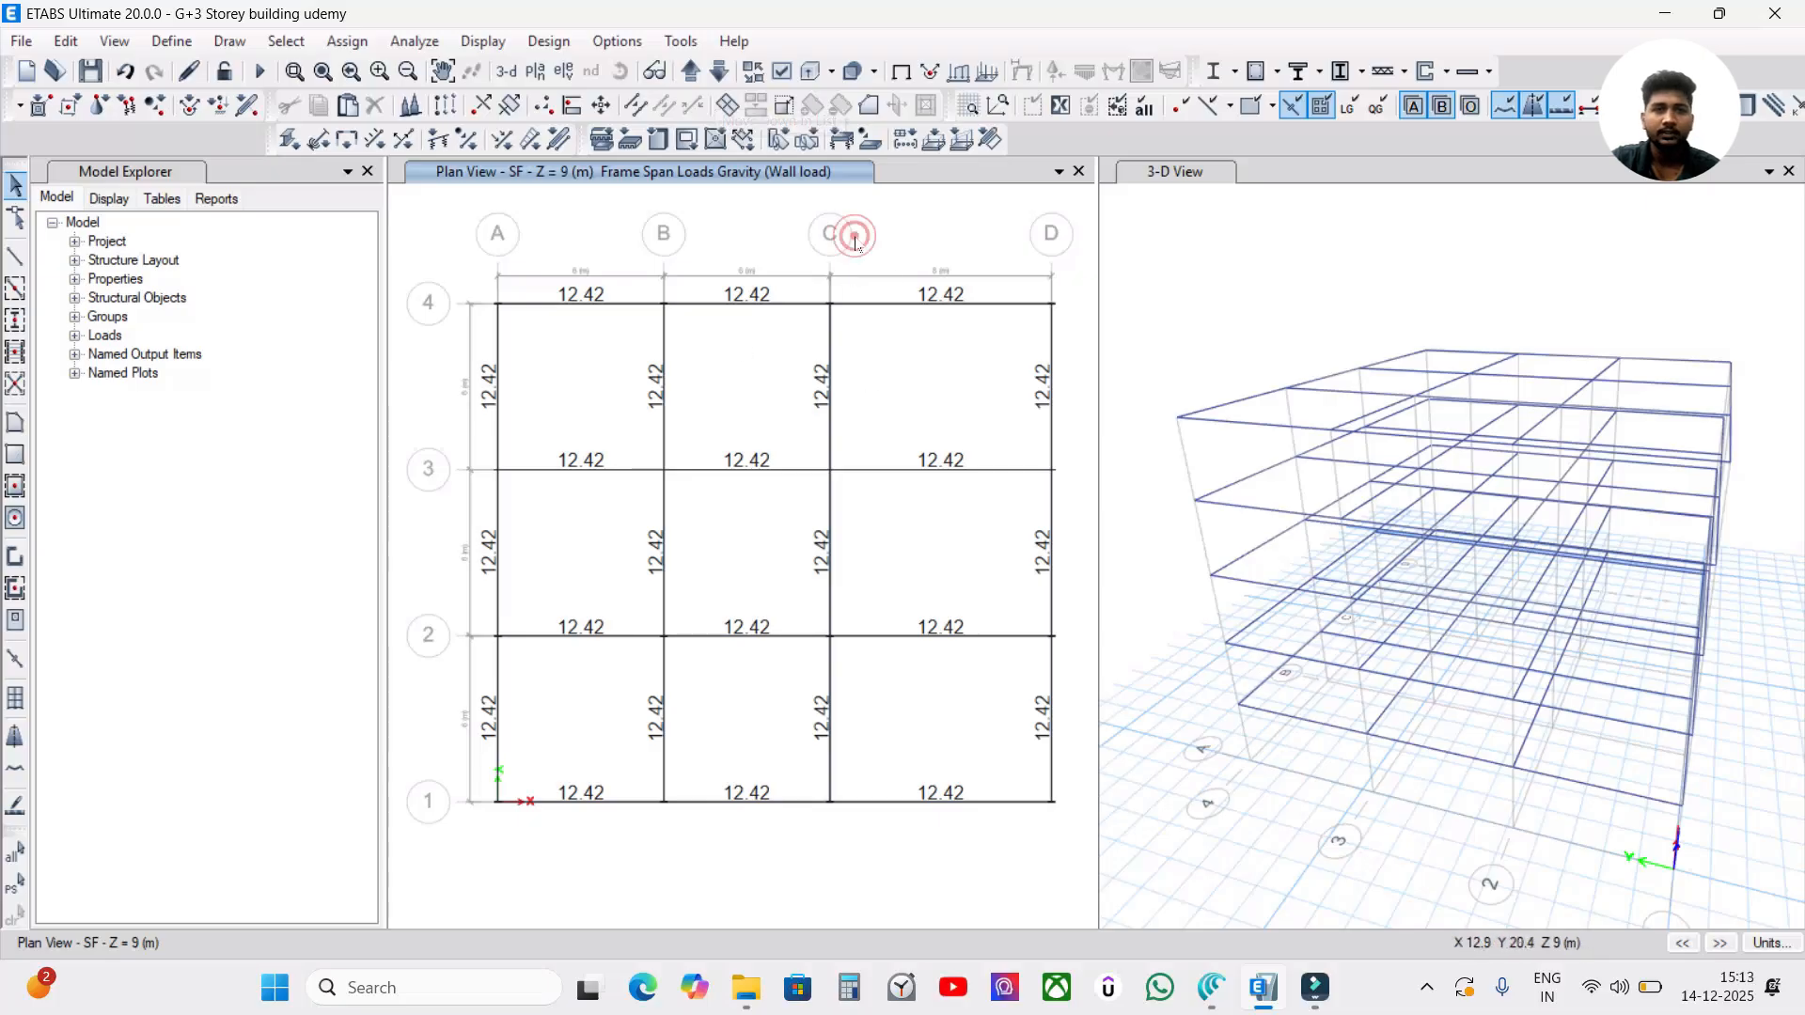
{"action": "left_click", "coordinate": [690, 71]}
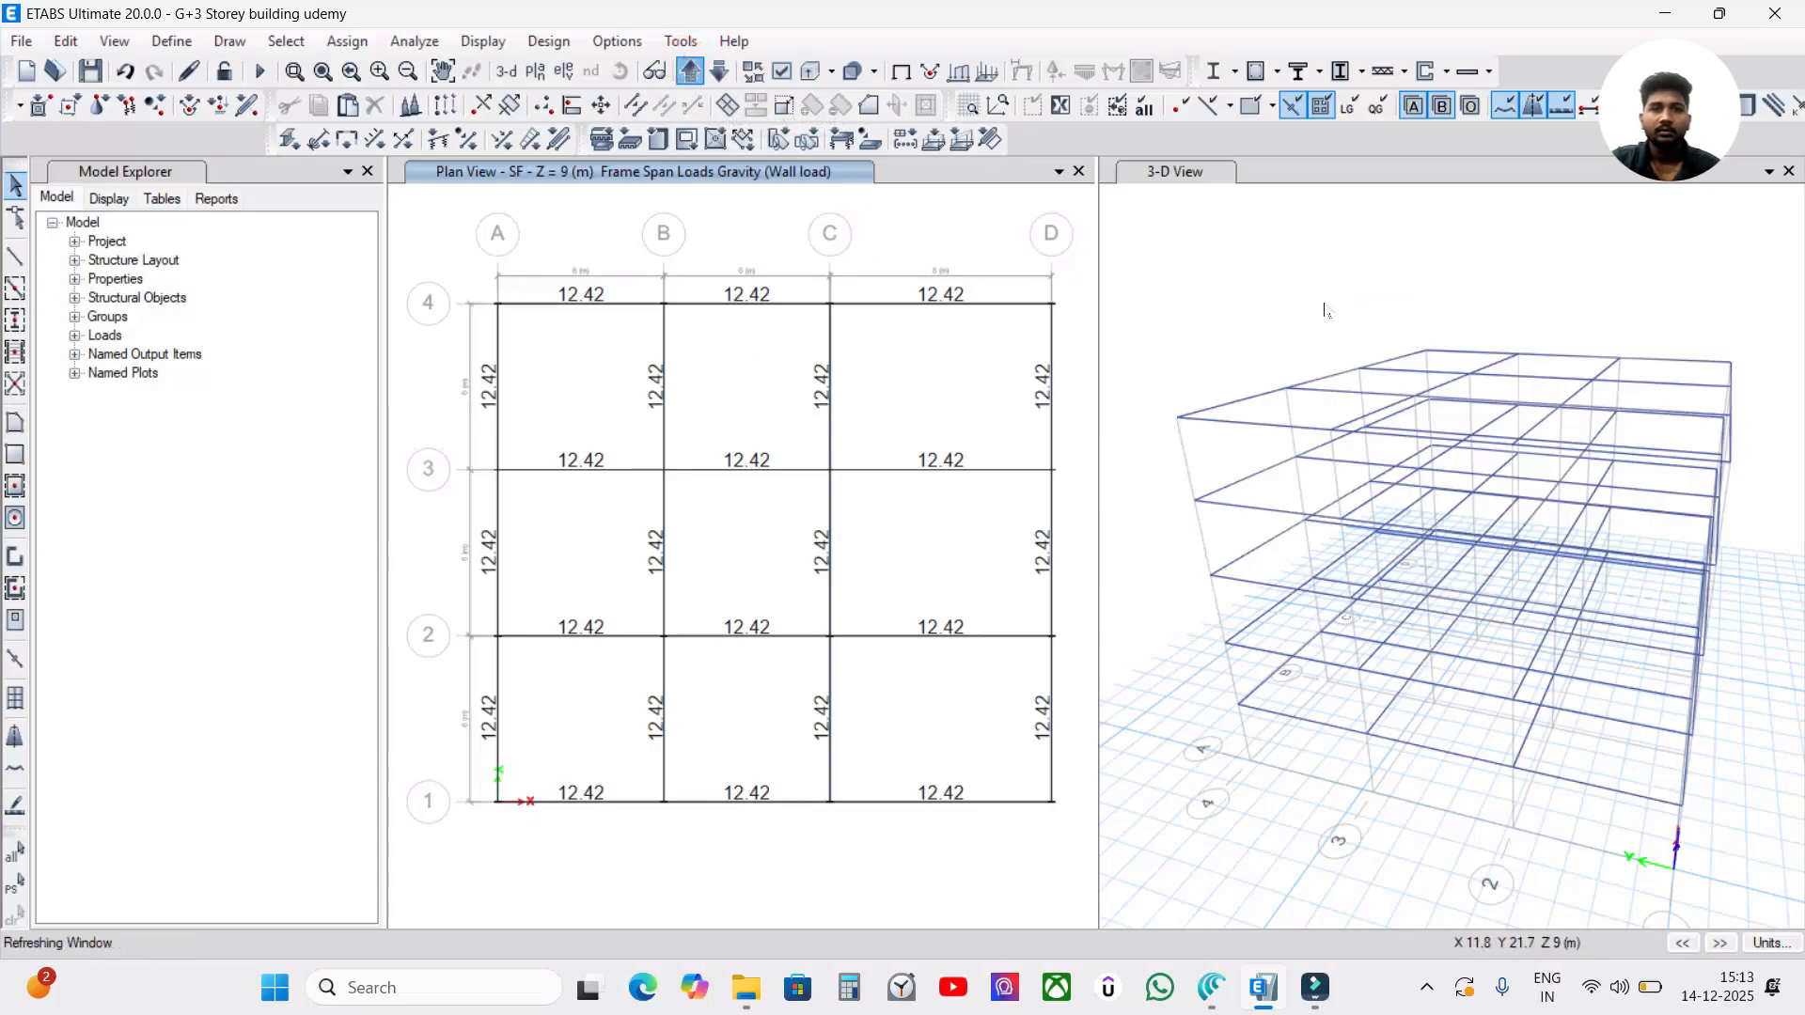
Display the Wall load frame span forces with their values in the 3-D view and examine them across the storeys.
{"action": "left_click", "coordinate": [1323, 308]}
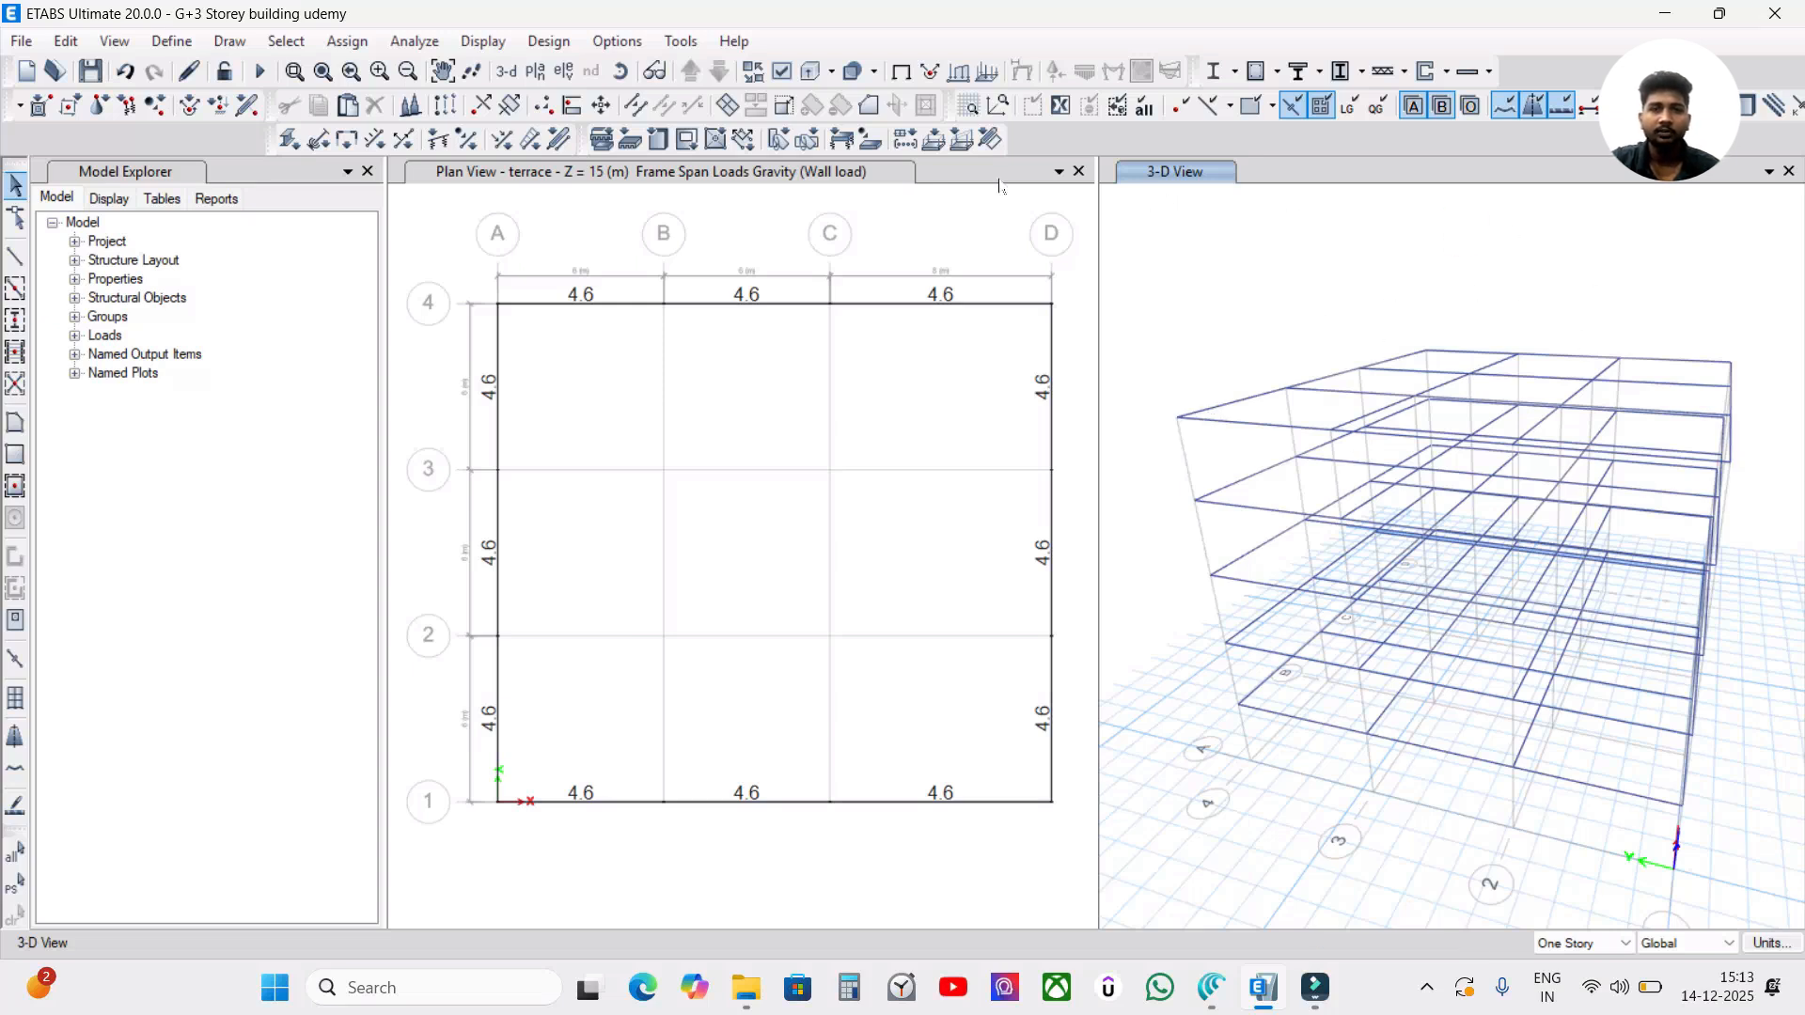
{"action": "left_click", "coordinate": [971, 77]}
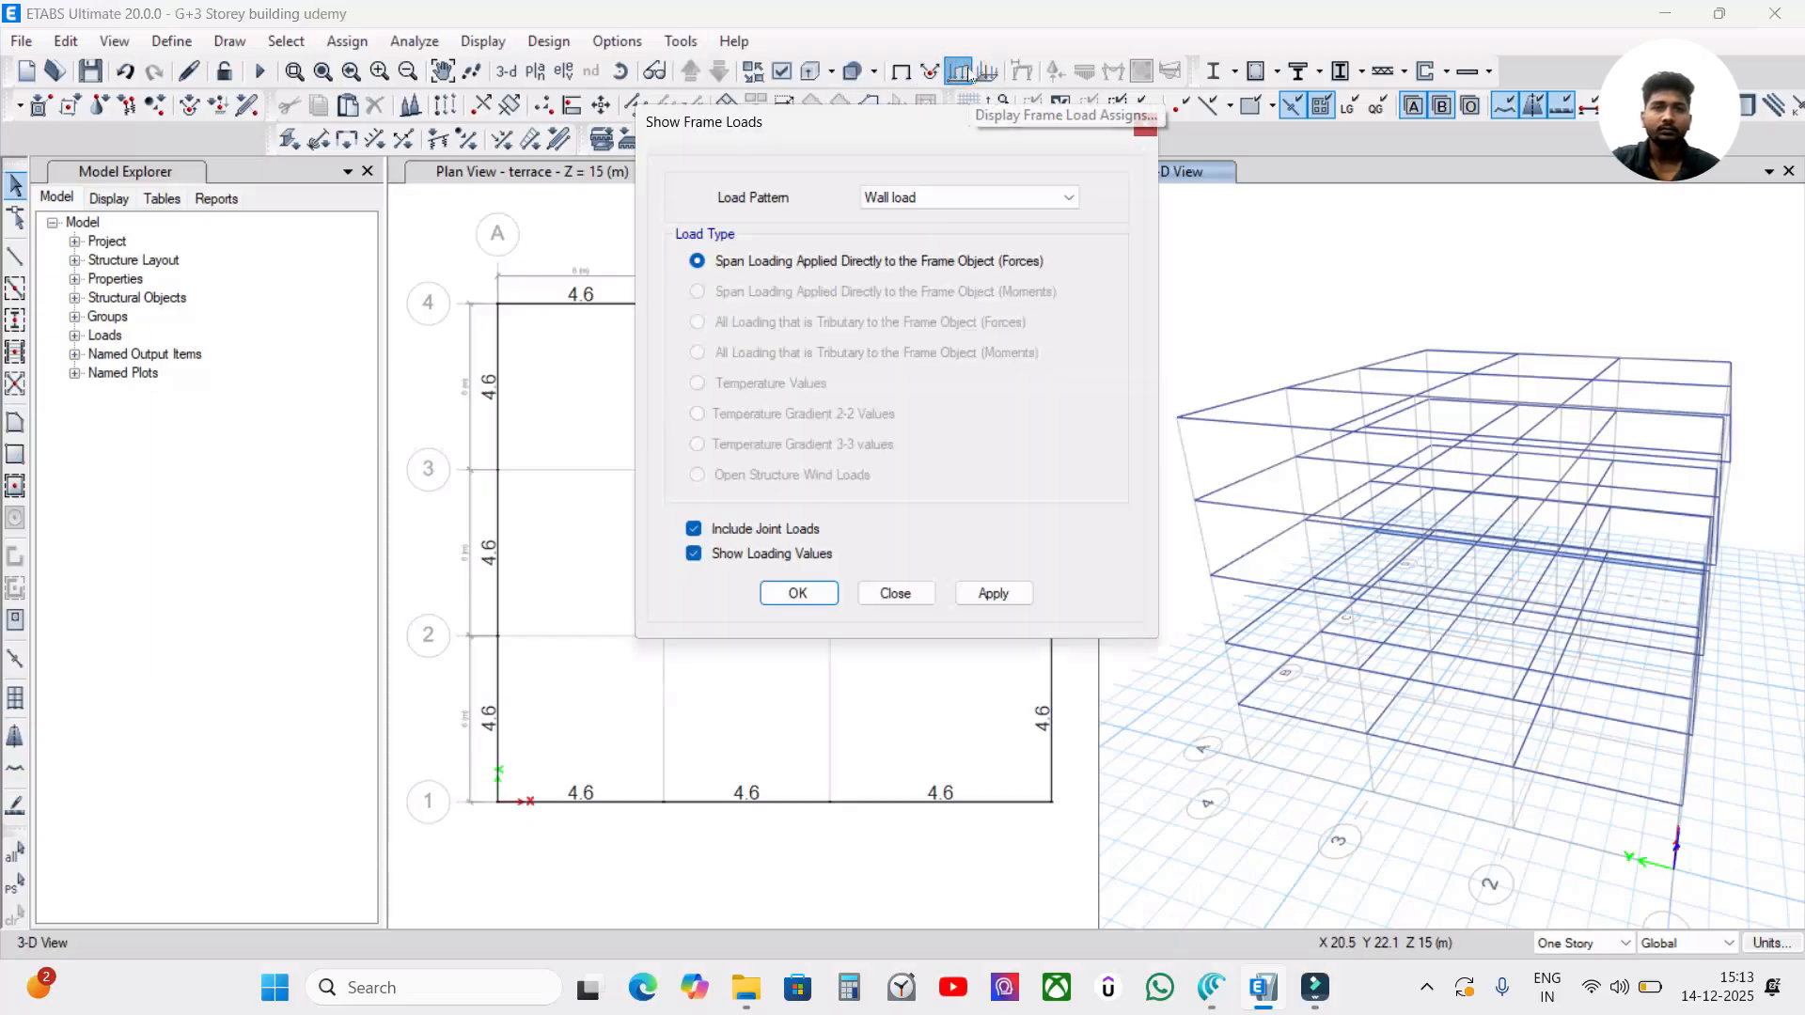
{"action": "left_click_drag", "start_coordinate": [922, 129], "coordinate": [919, 98]}
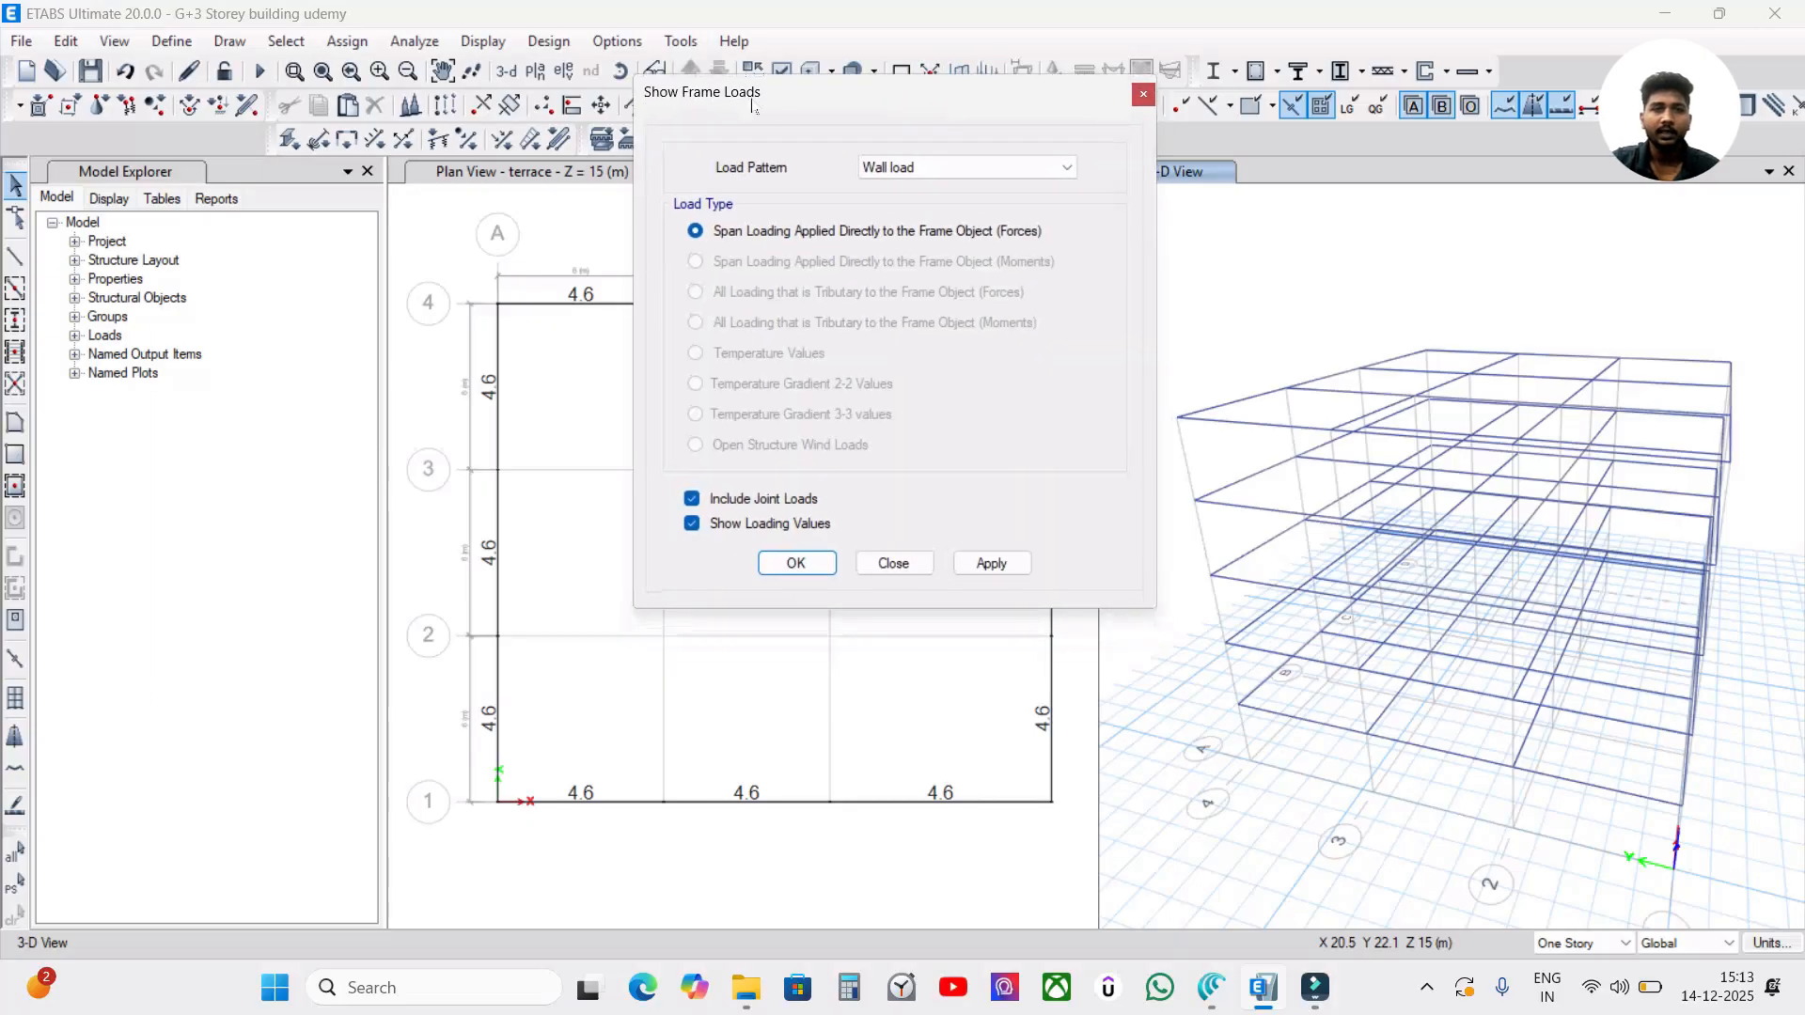
{"action": "left_click", "coordinate": [945, 169]}
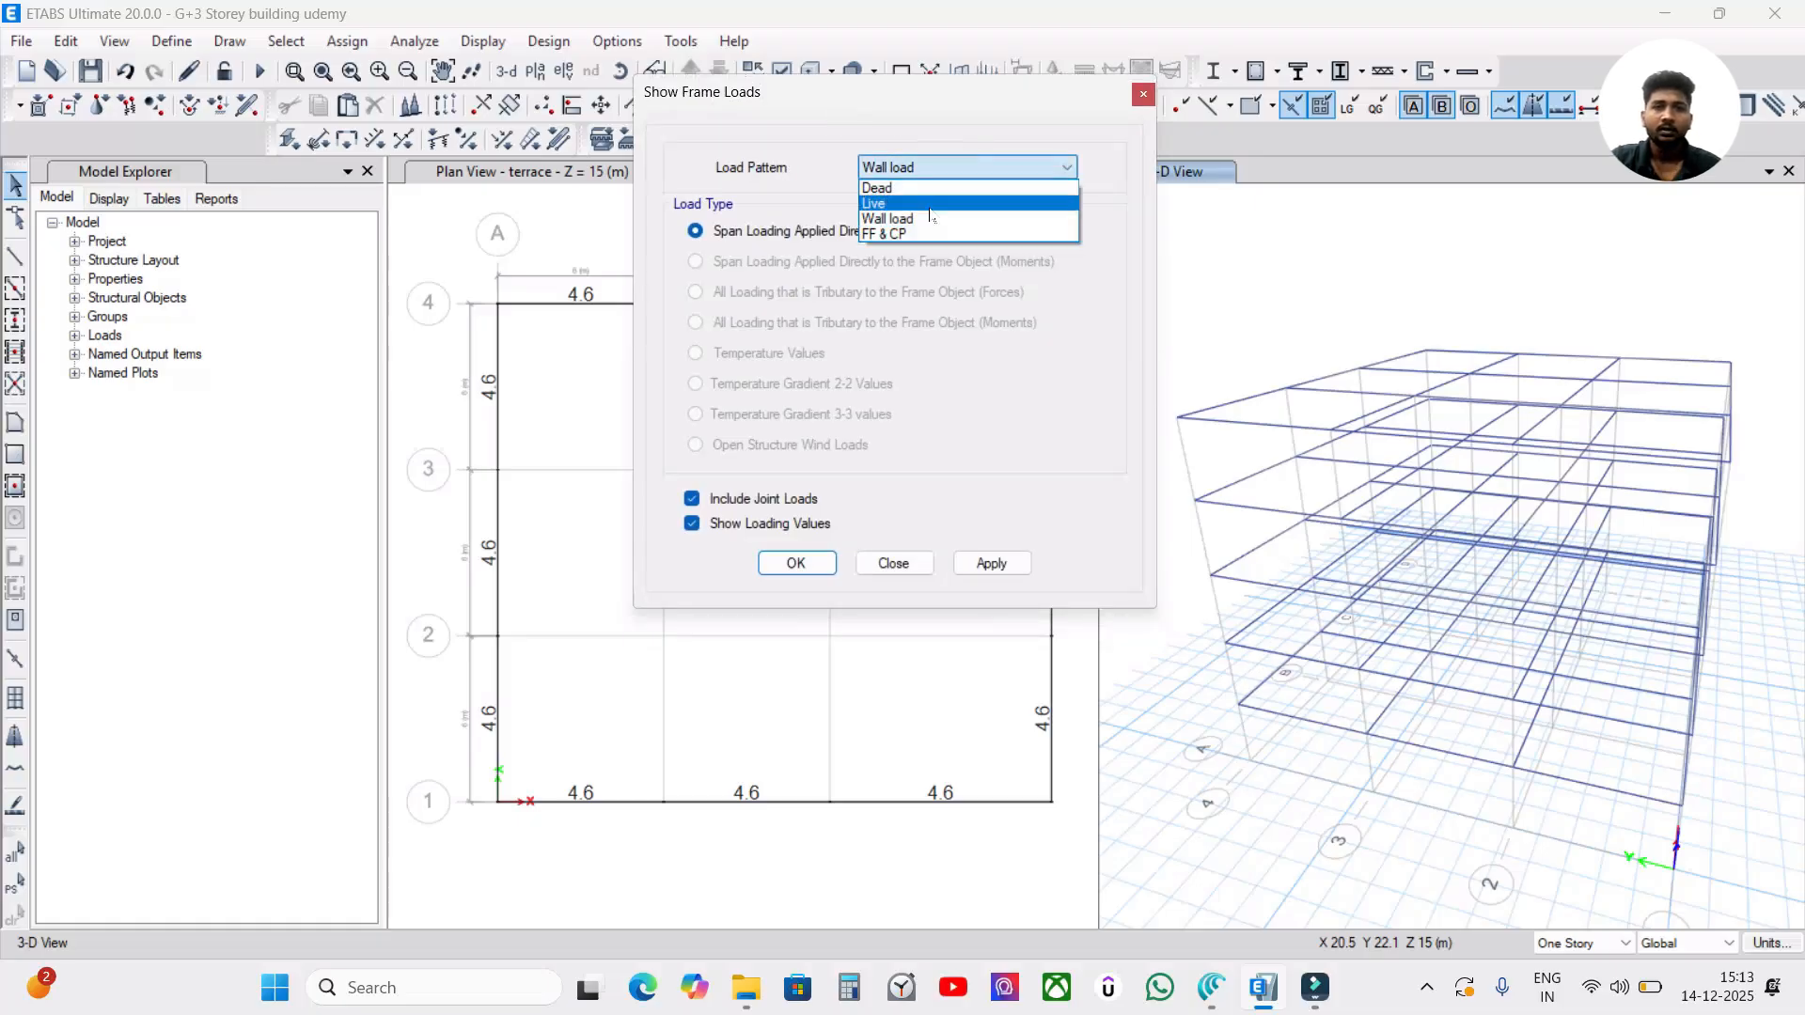
{"action": "left_click", "coordinate": [923, 218]}
{"action": "left_click", "coordinate": [992, 563]}
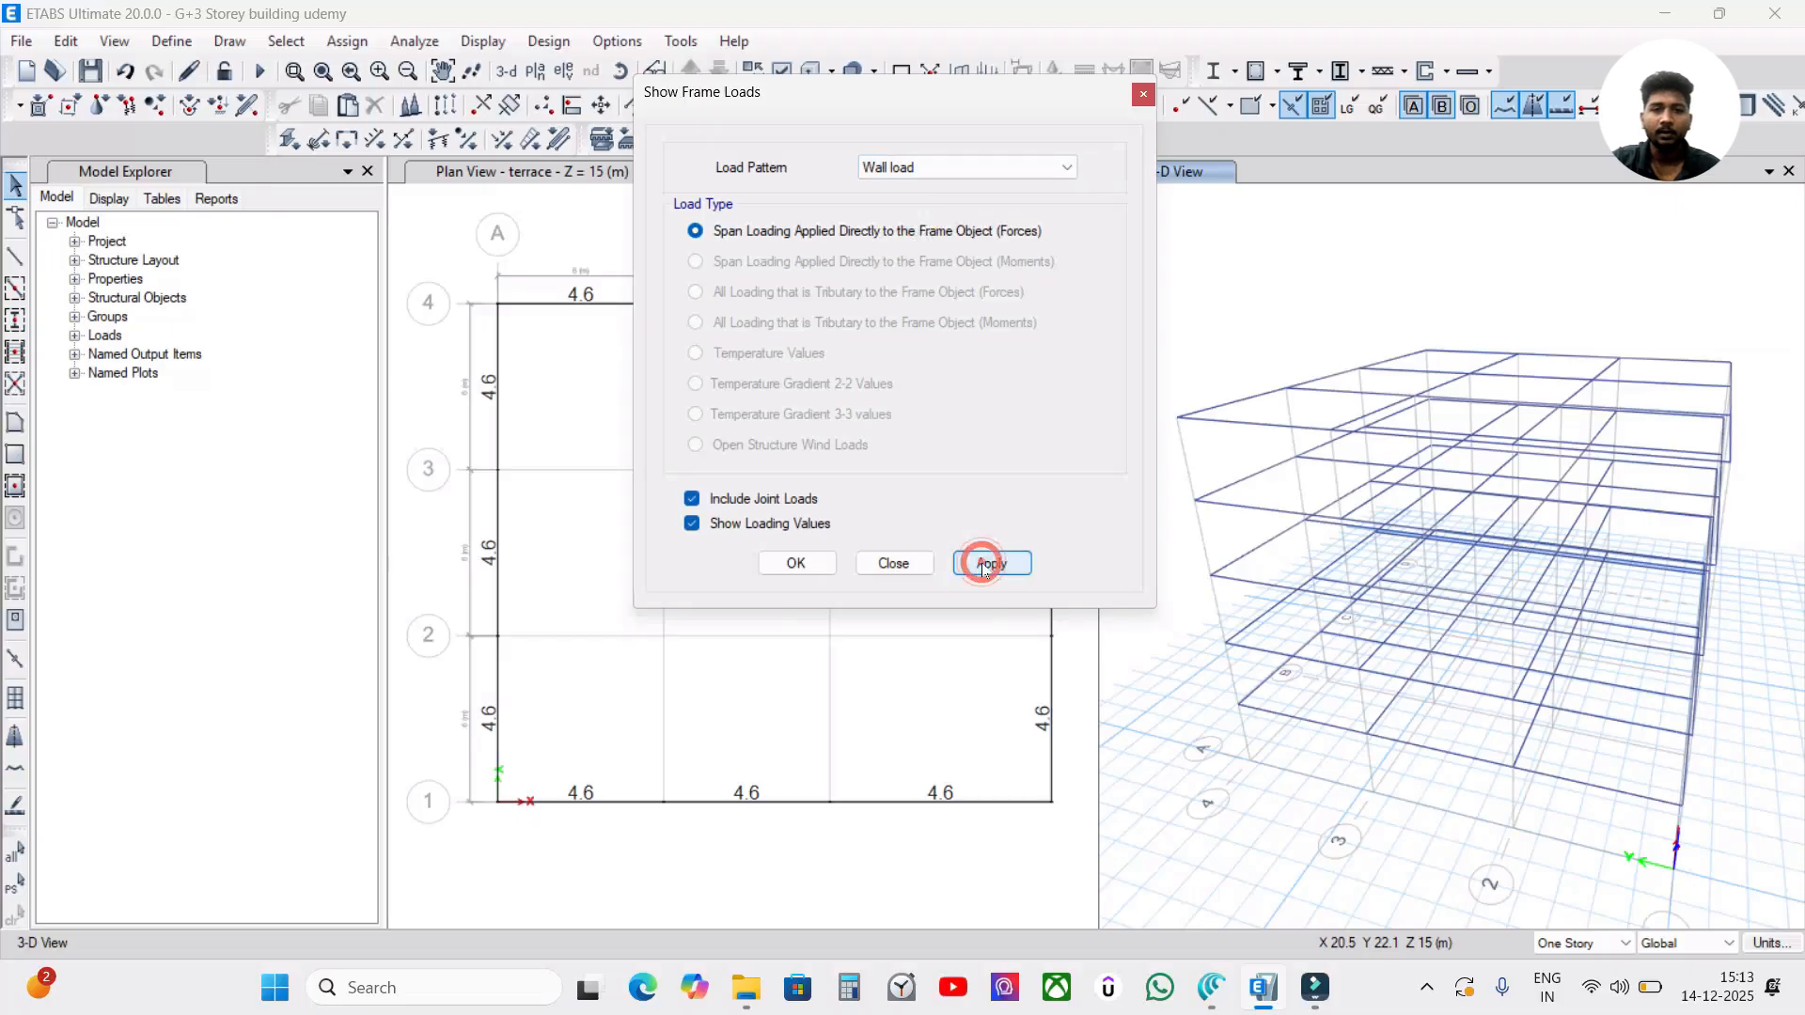
{"action": "left_click", "coordinate": [792, 563]}
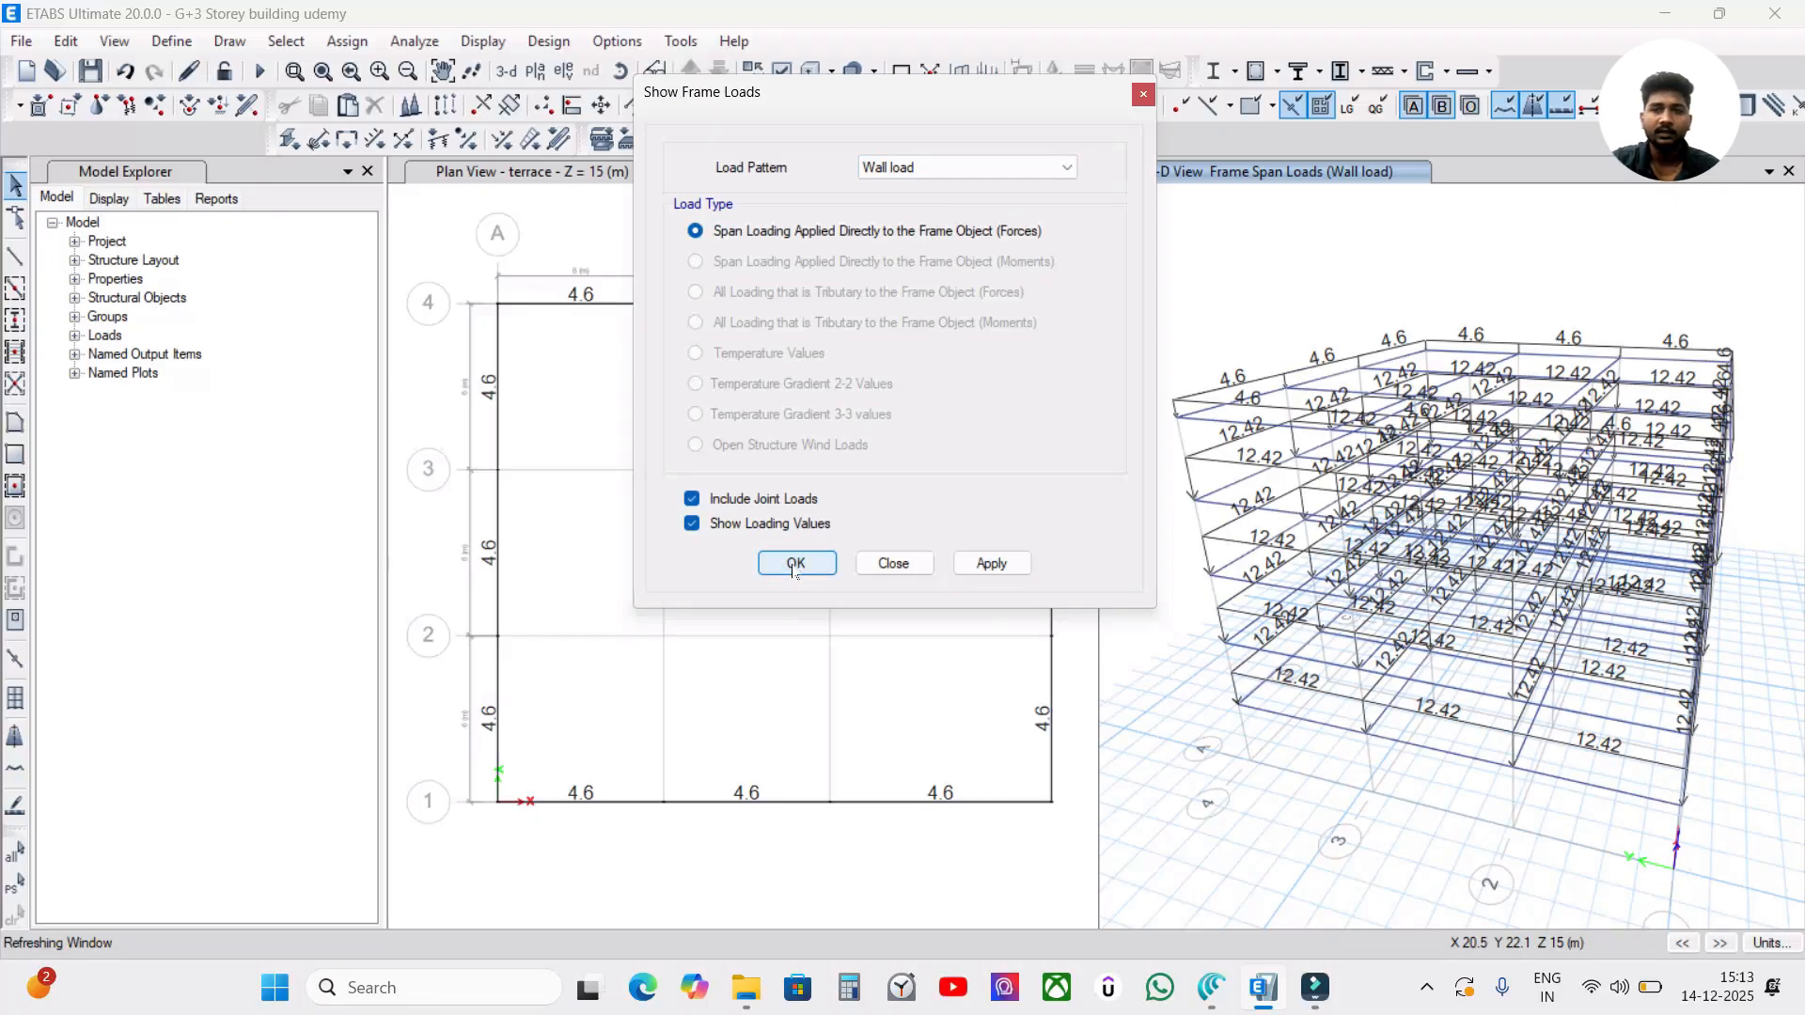
{"action": "scroll", "coordinate": [1260, 467], "scroll_direction": "up", "scroll_amount": 3}
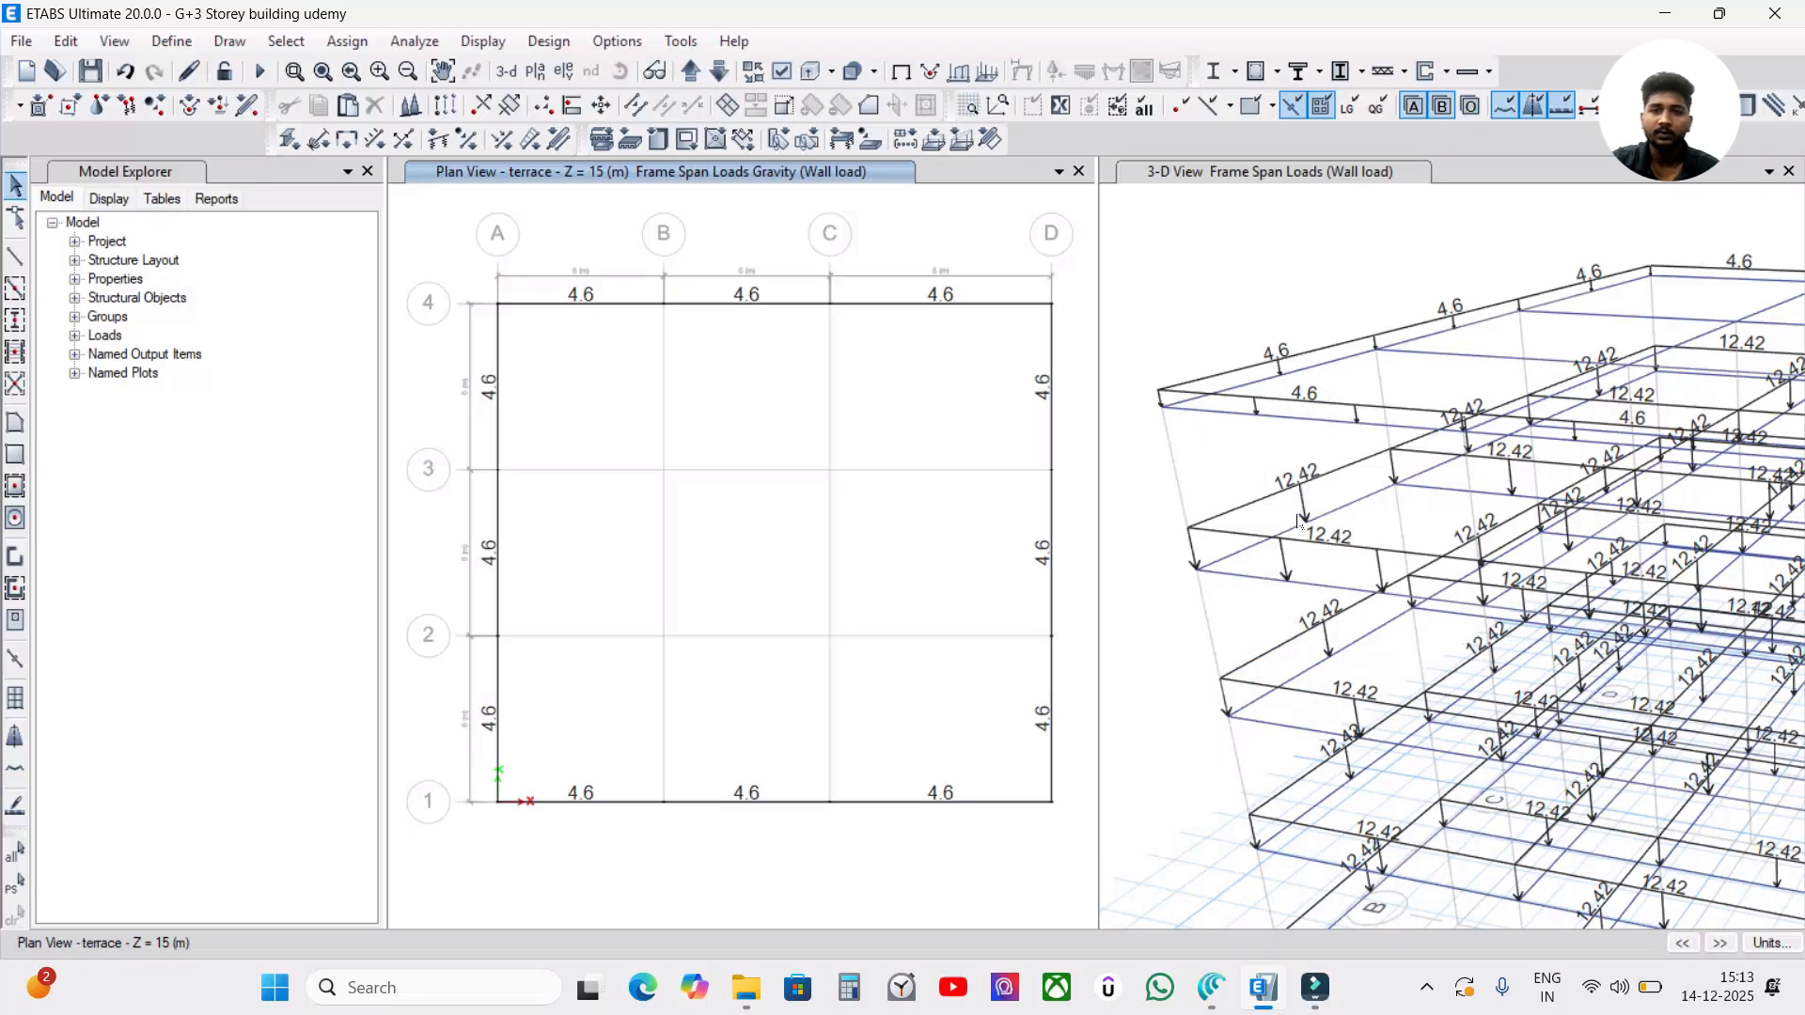
{"action": "middle_click_drag", "start_coordinate": [1233, 477], "coordinate": [1229, 374]}
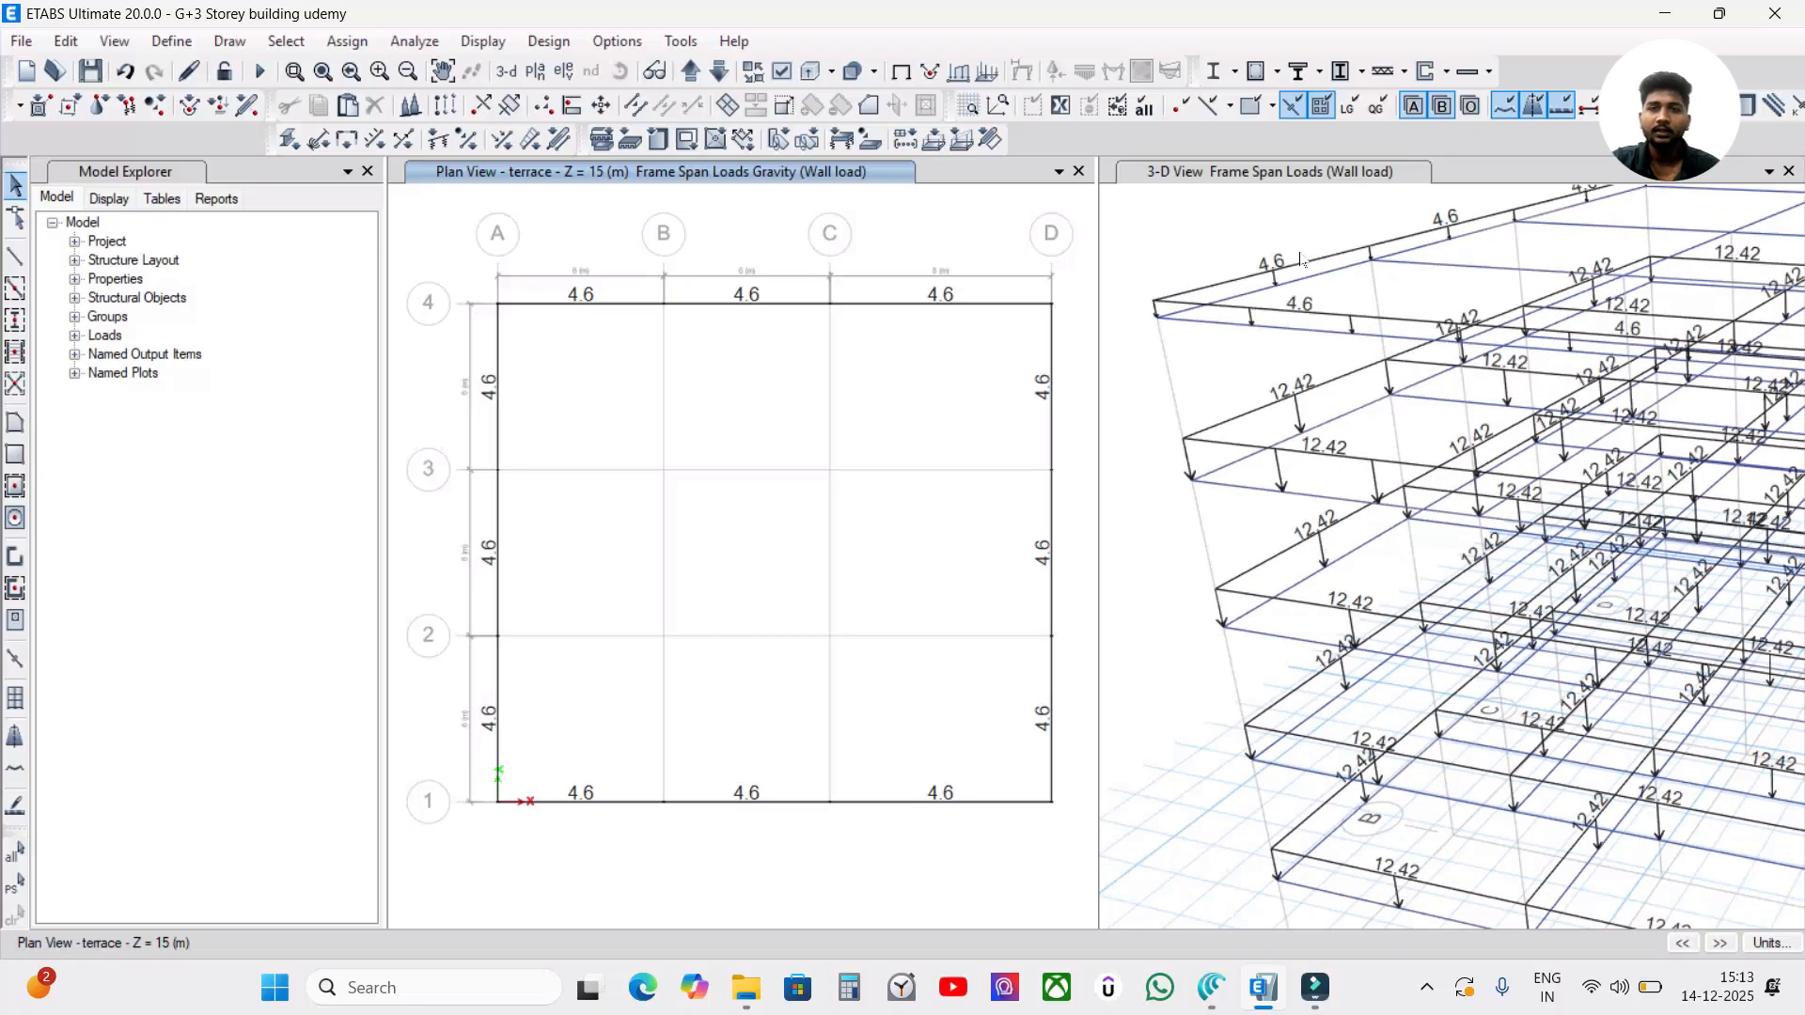
{"action": "scroll", "coordinate": [1341, 368], "scroll_direction": "down", "scroll_amount": 3}
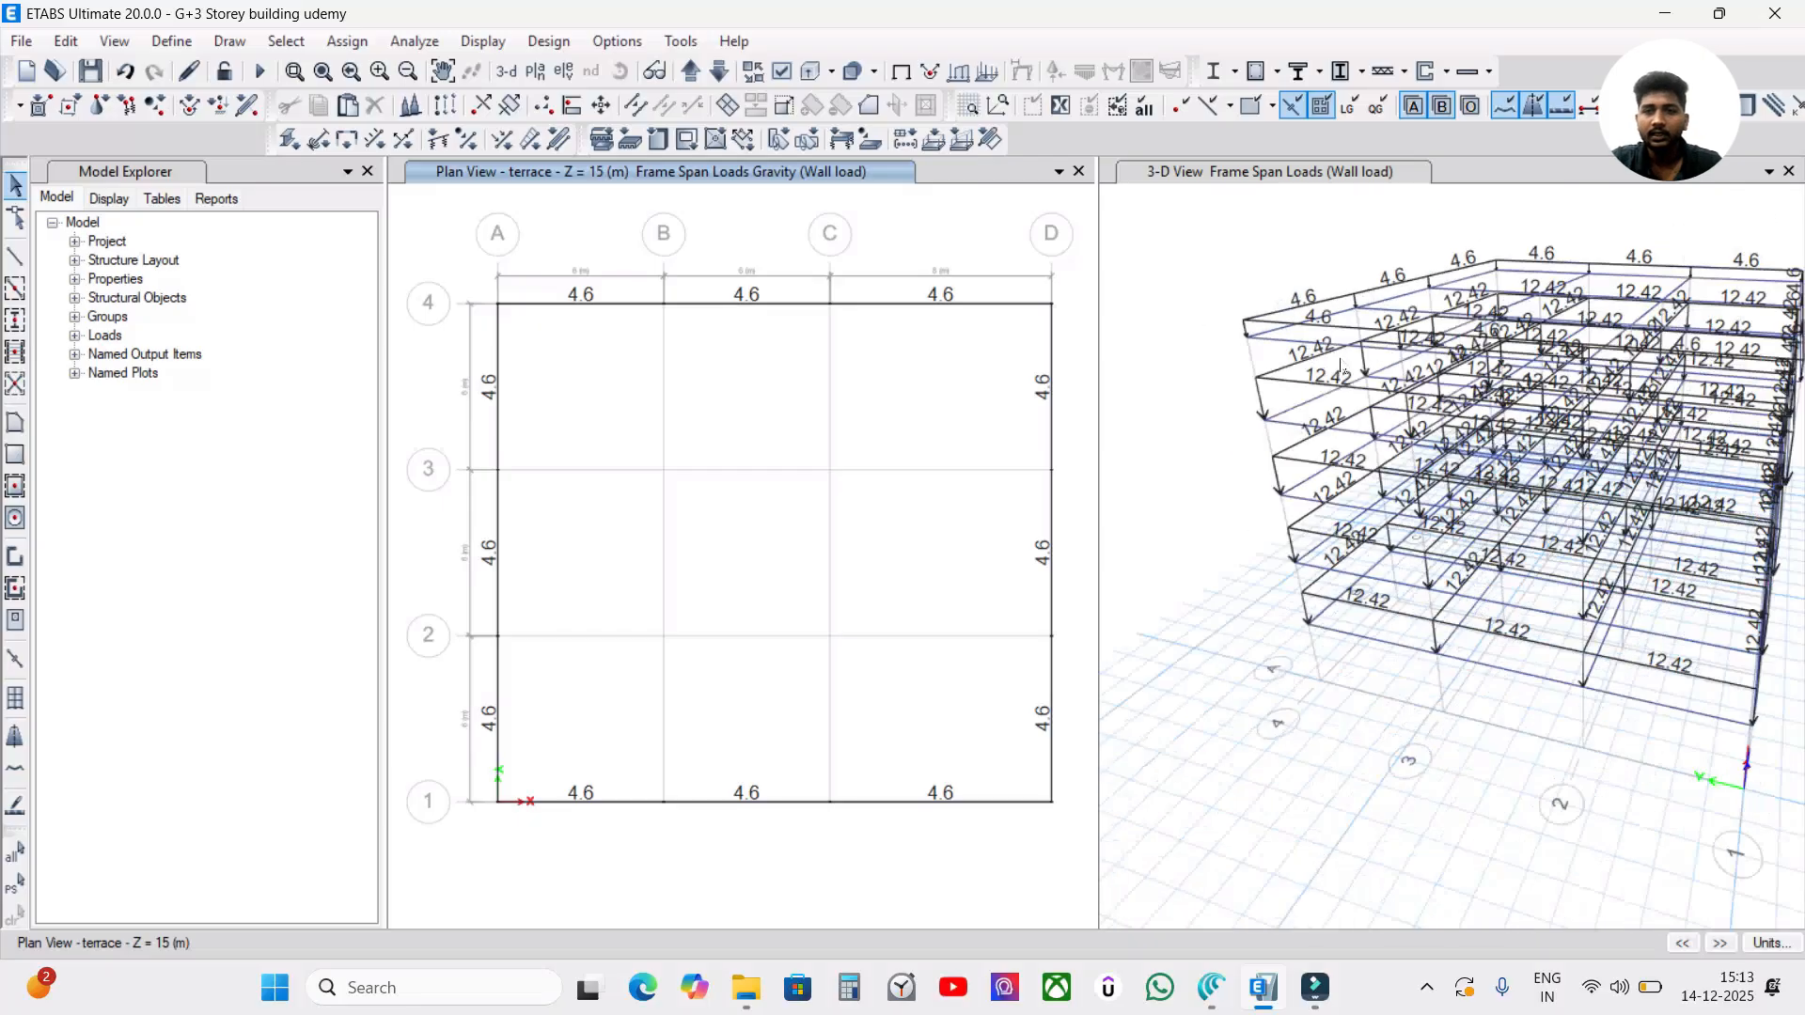
{"action": "scroll", "coordinate": [1311, 524], "scroll_direction": "down", "scroll_amount": 4}
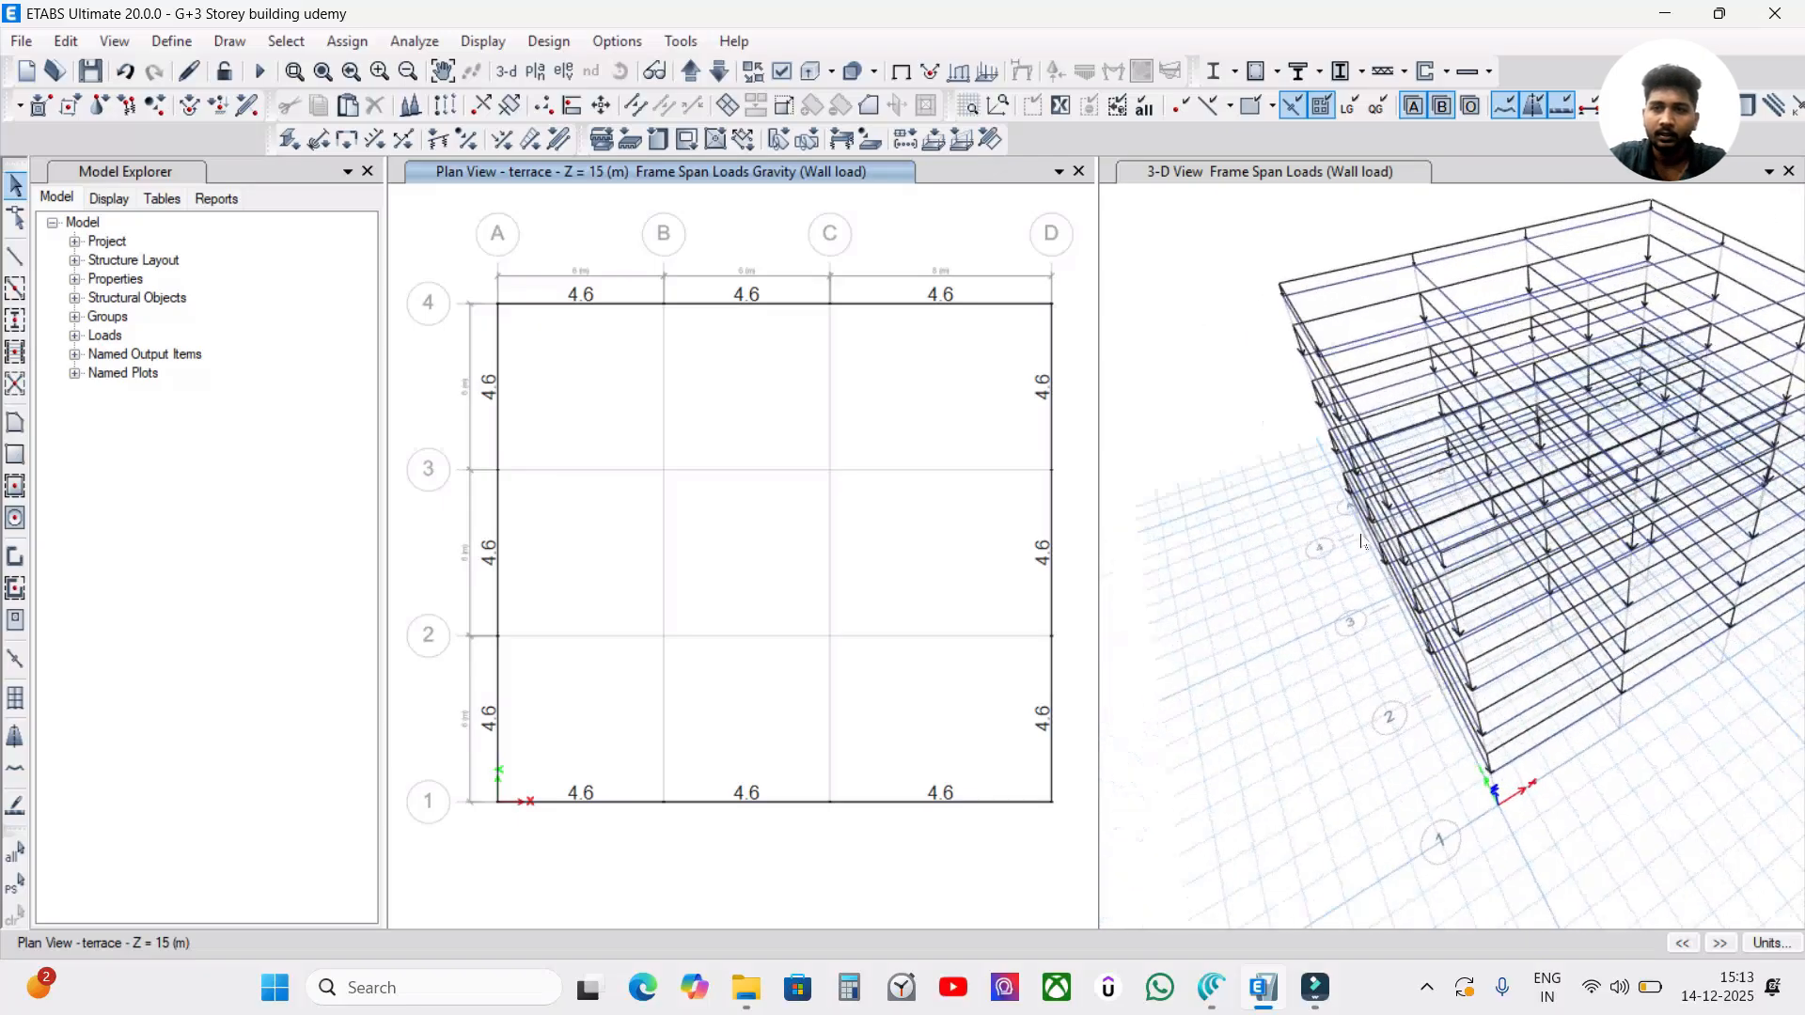
{"action": "middle_click_drag", "start_coordinate": [1311, 525], "coordinate": [1271, 438], "text": "shift"}
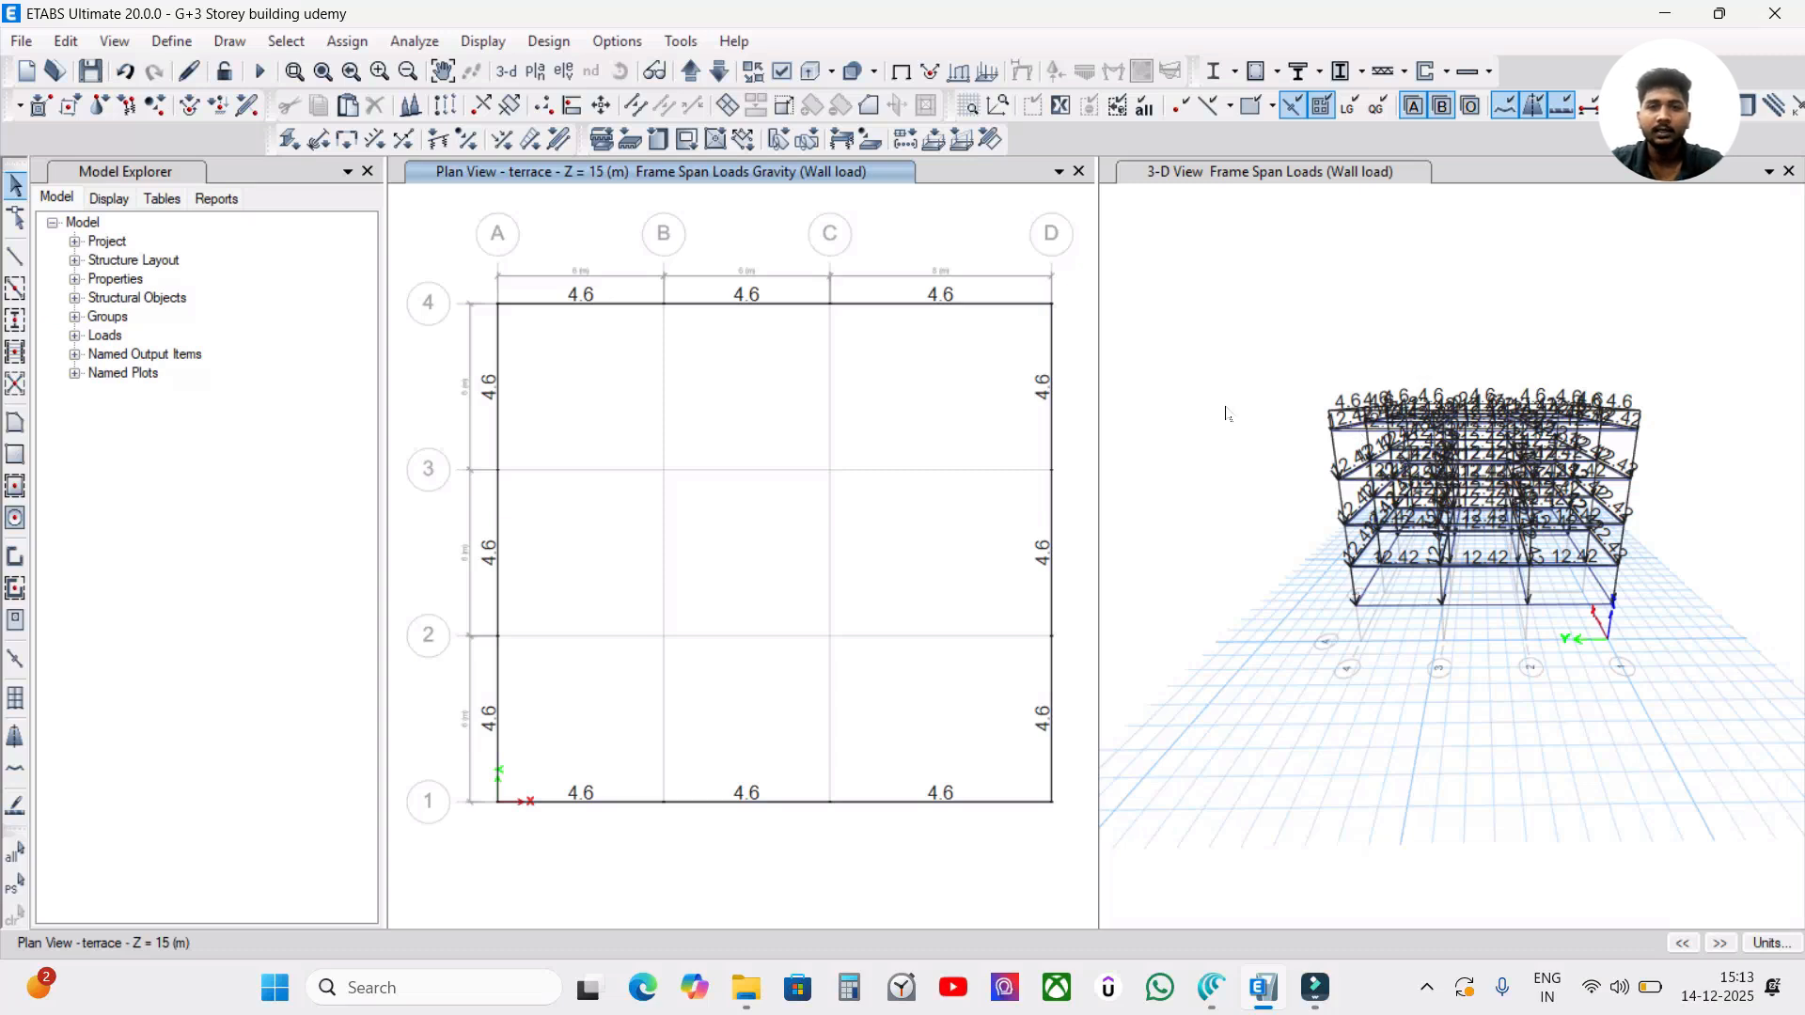
Show all objects again in the 3-D and terrace plan views, and compare the terrace plan with the TF plan.
{"action": "right_click", "coordinate": [1192, 335]}
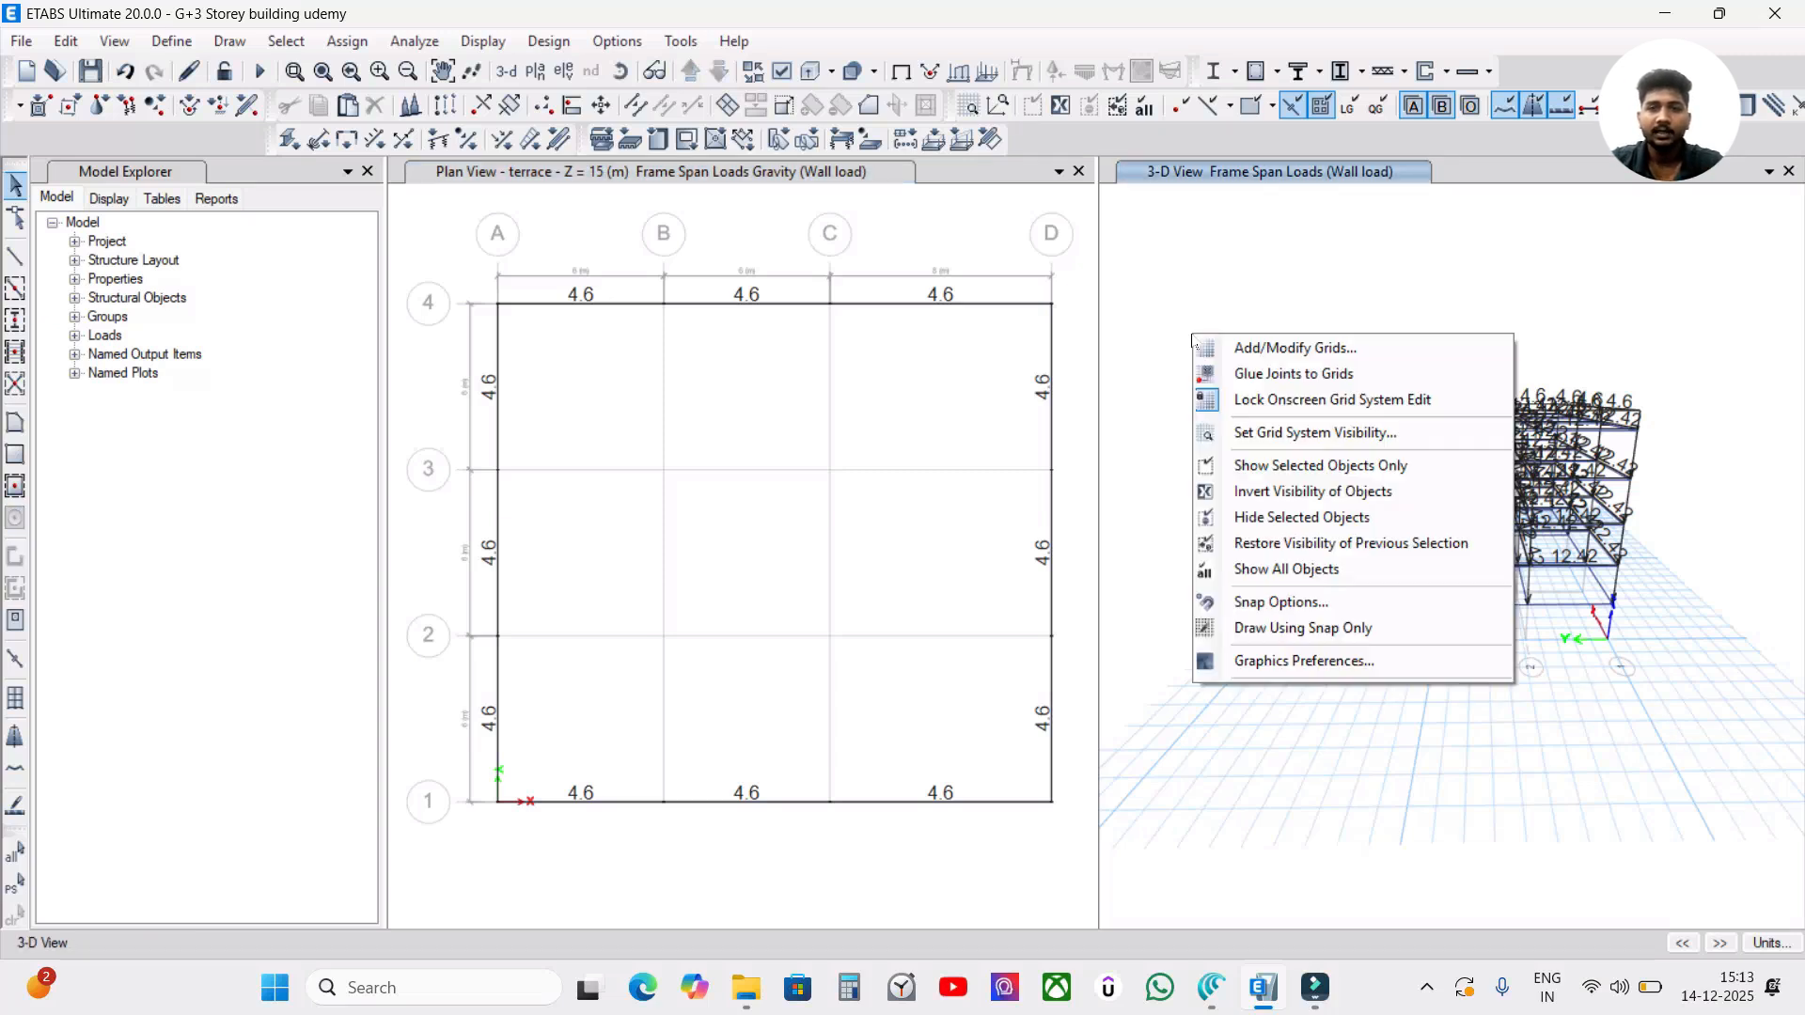
{"action": "left_click", "coordinate": [1178, 287]}
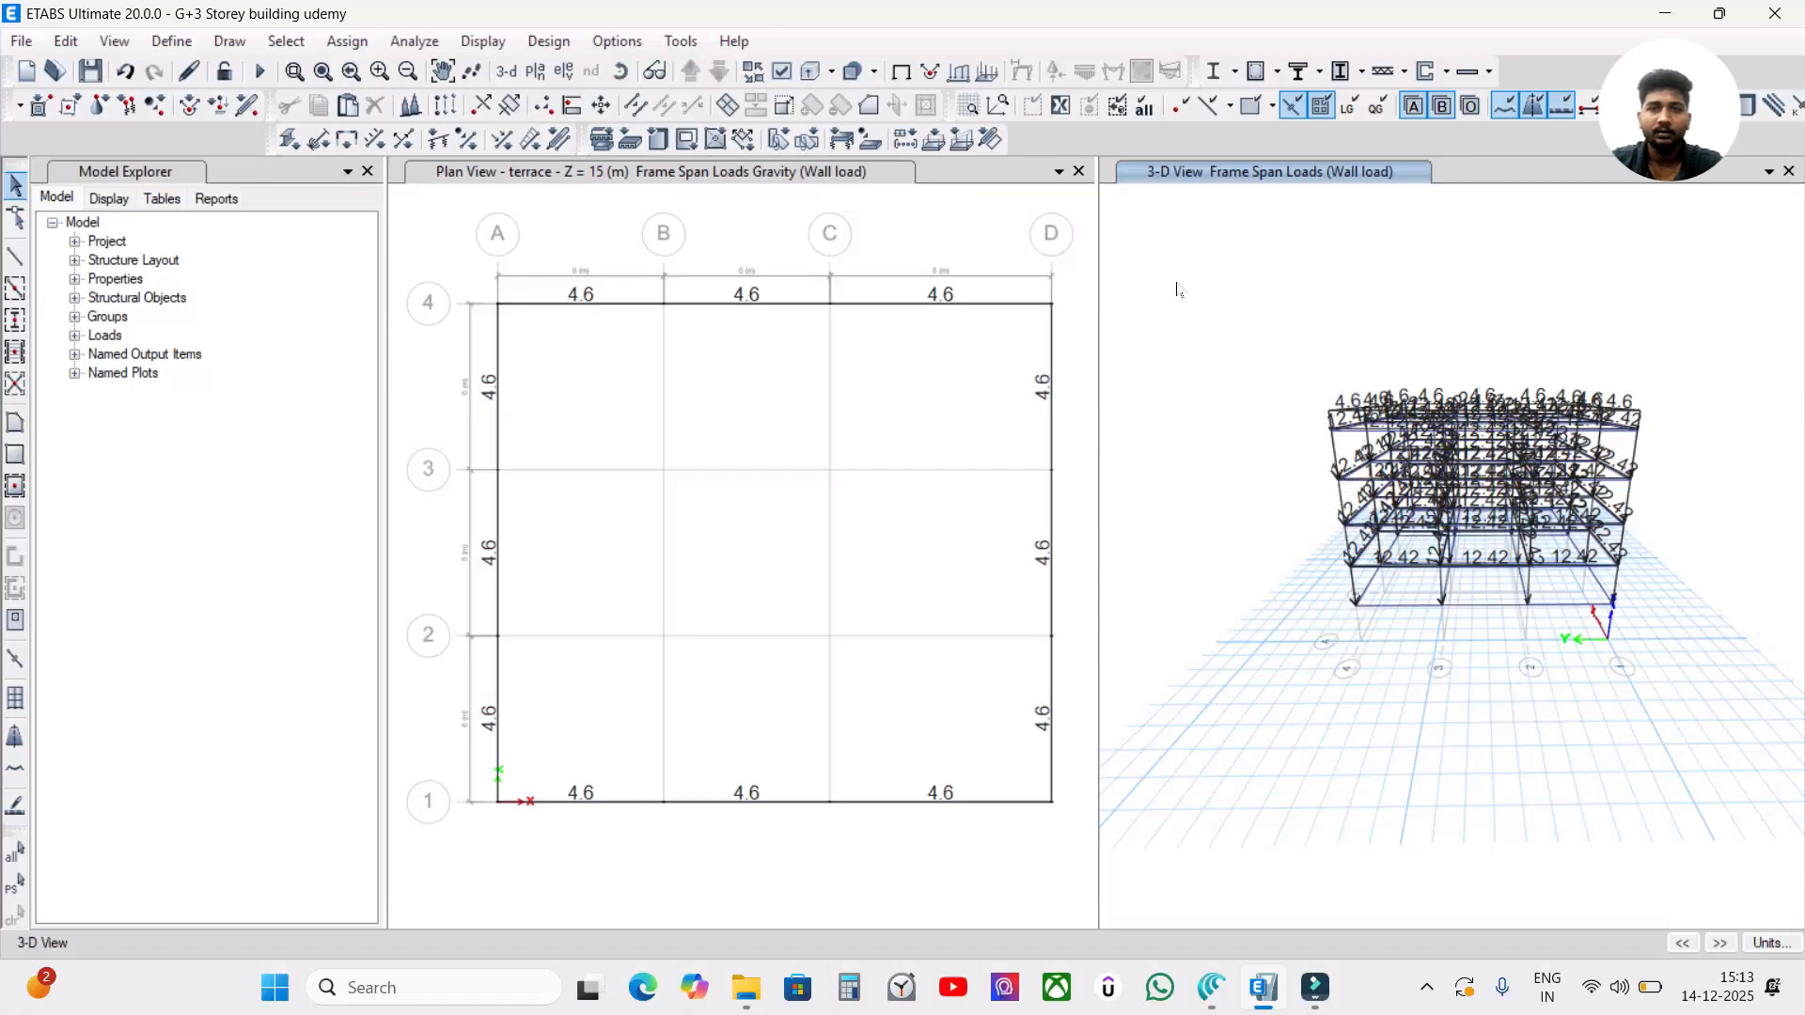
{"action": "right_click", "coordinate": [1178, 290]}
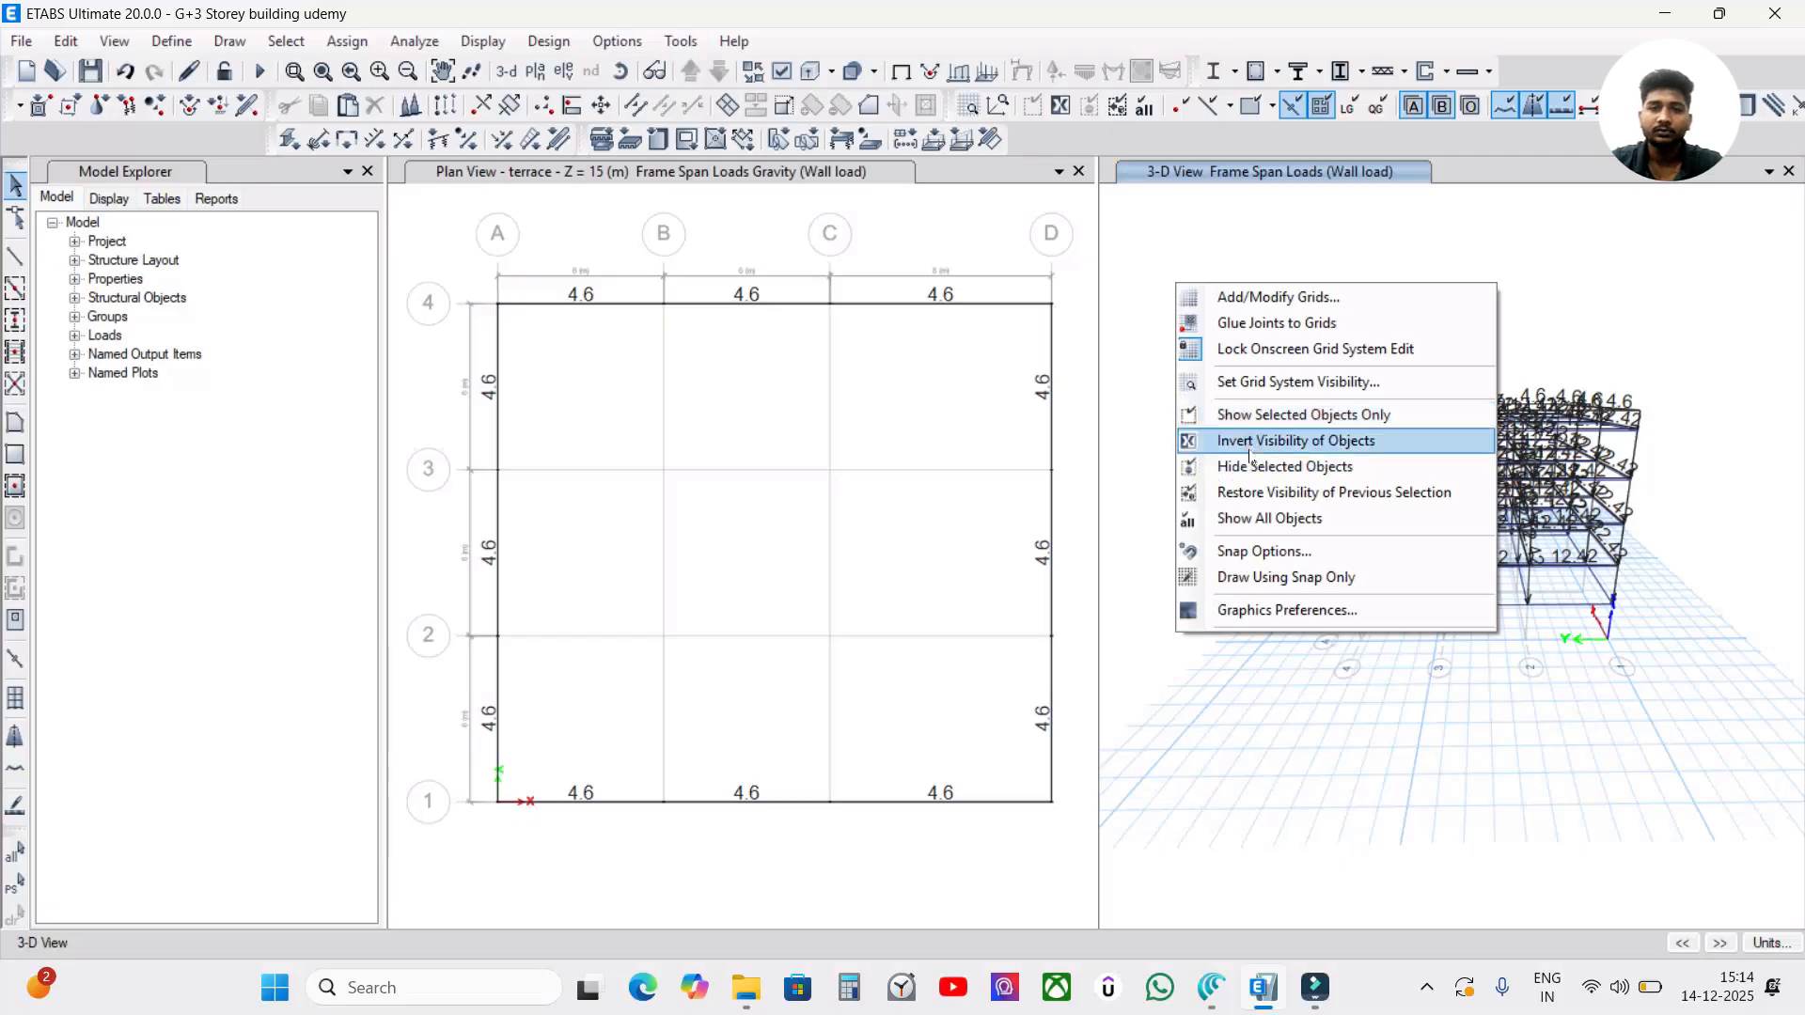
{"action": "left_click", "coordinate": [1267, 522]}
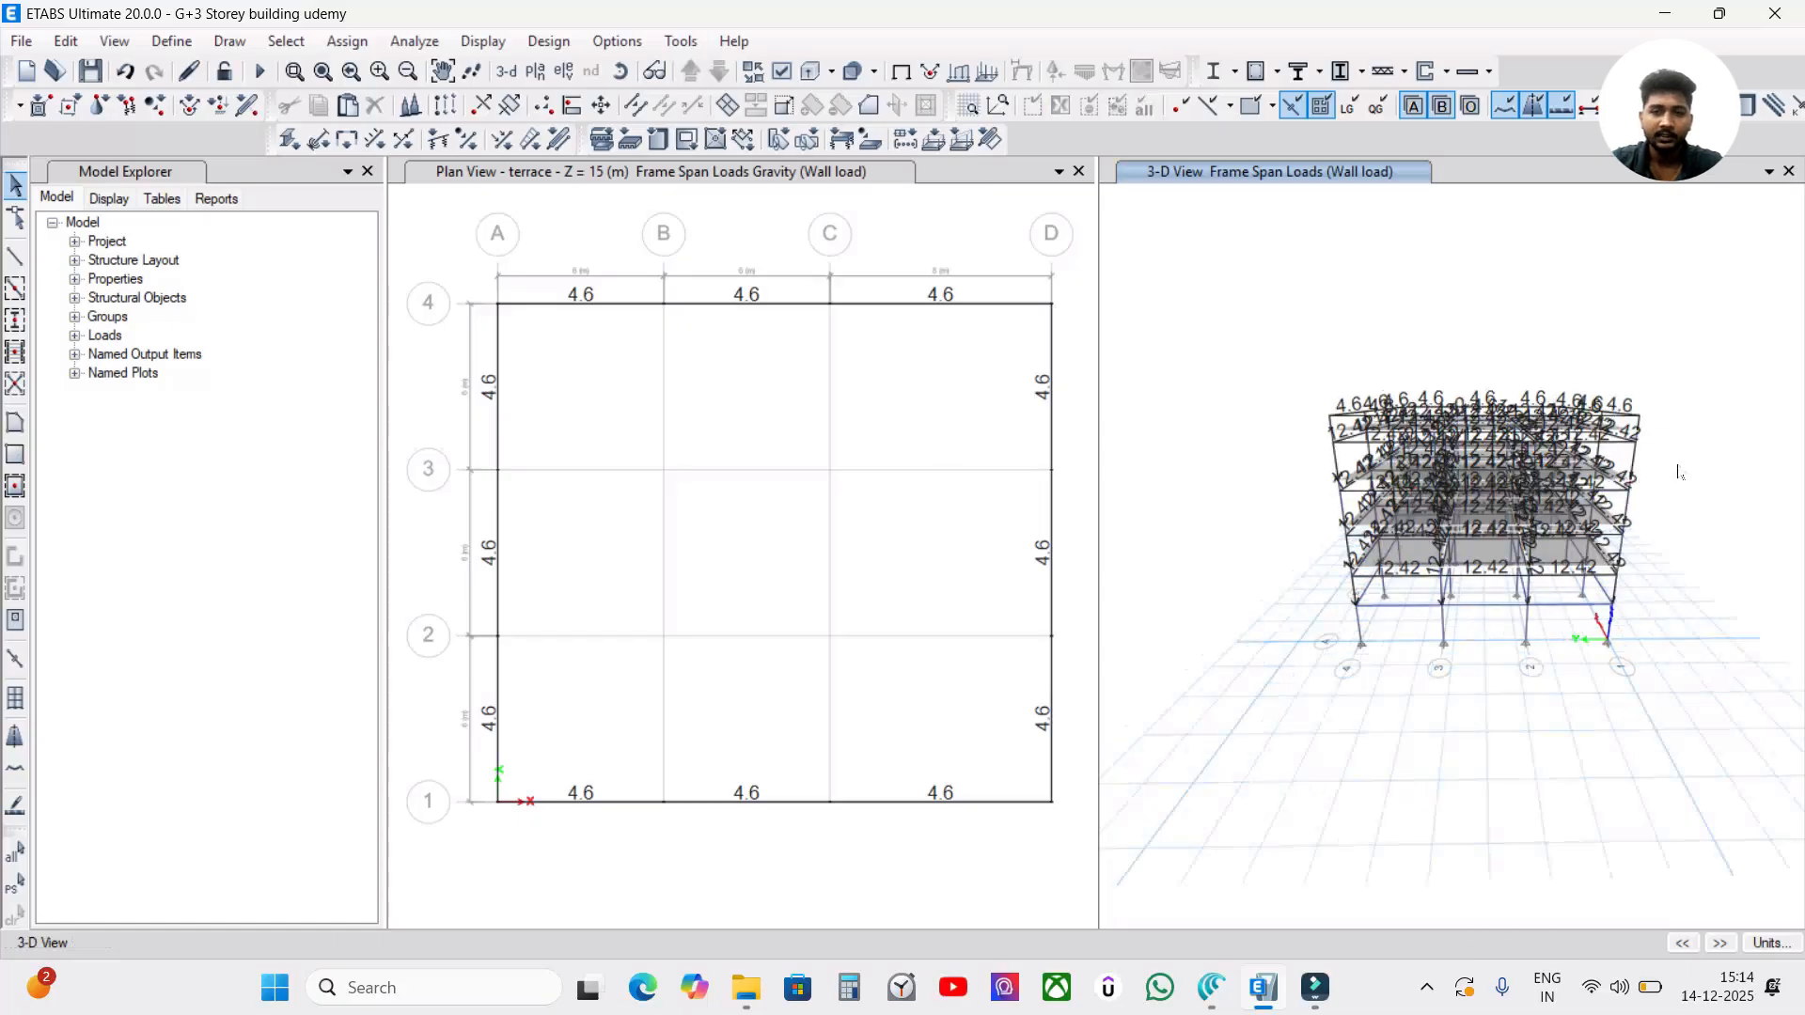
{"action": "middle_click_drag", "start_coordinate": [1678, 472], "coordinate": [1603, 542], "text": "shift"}
{"action": "right_click", "coordinate": [958, 246]}
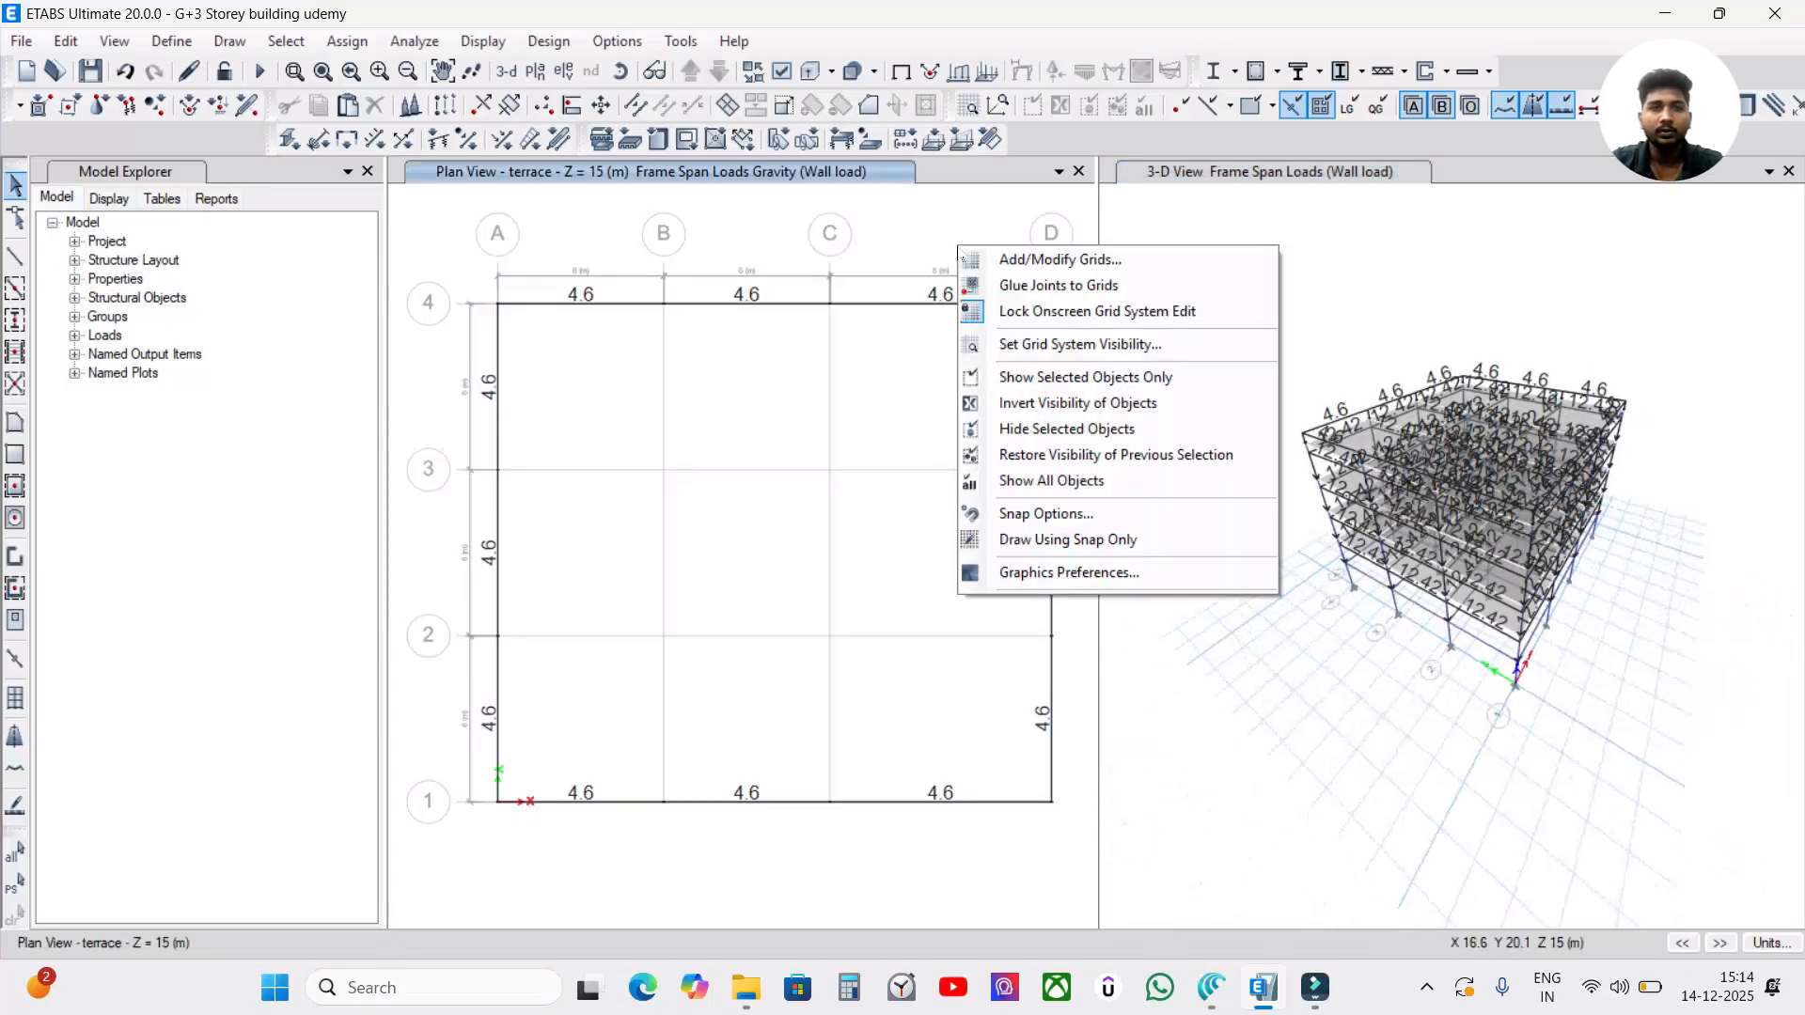
{"action": "left_click", "coordinate": [1015, 483]}
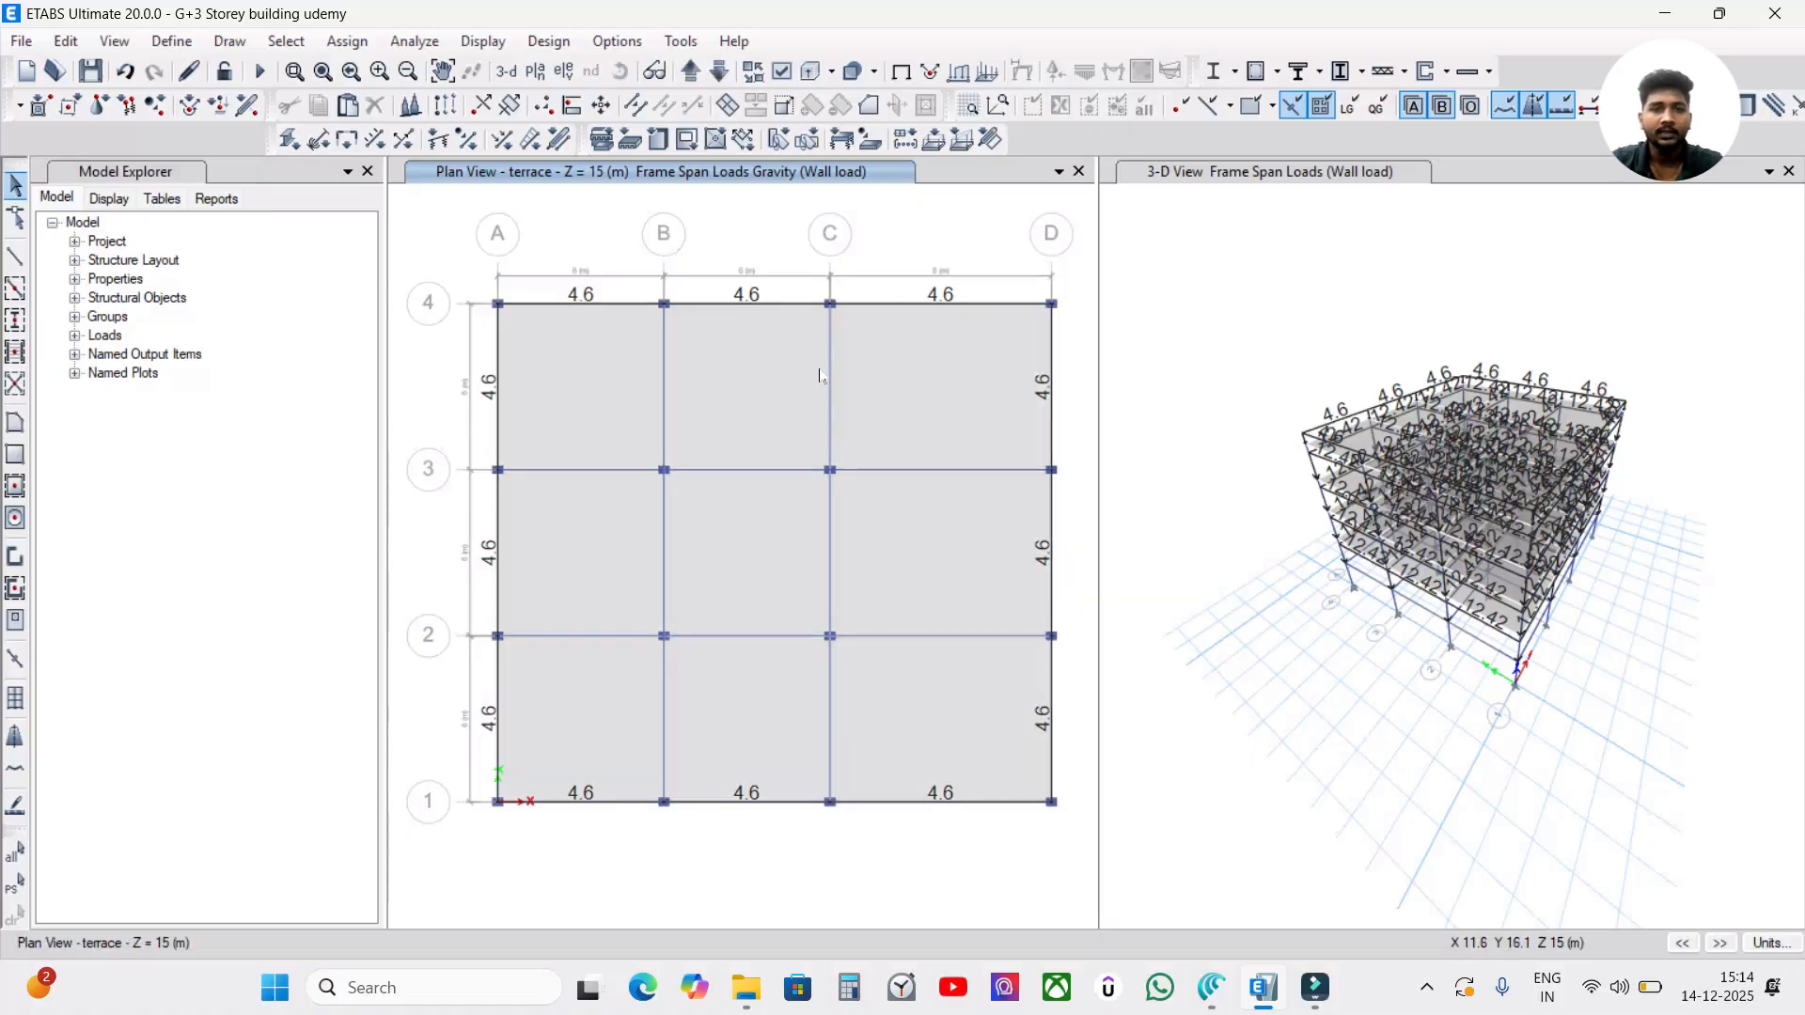
{"action": "left_click", "coordinate": [726, 80]}
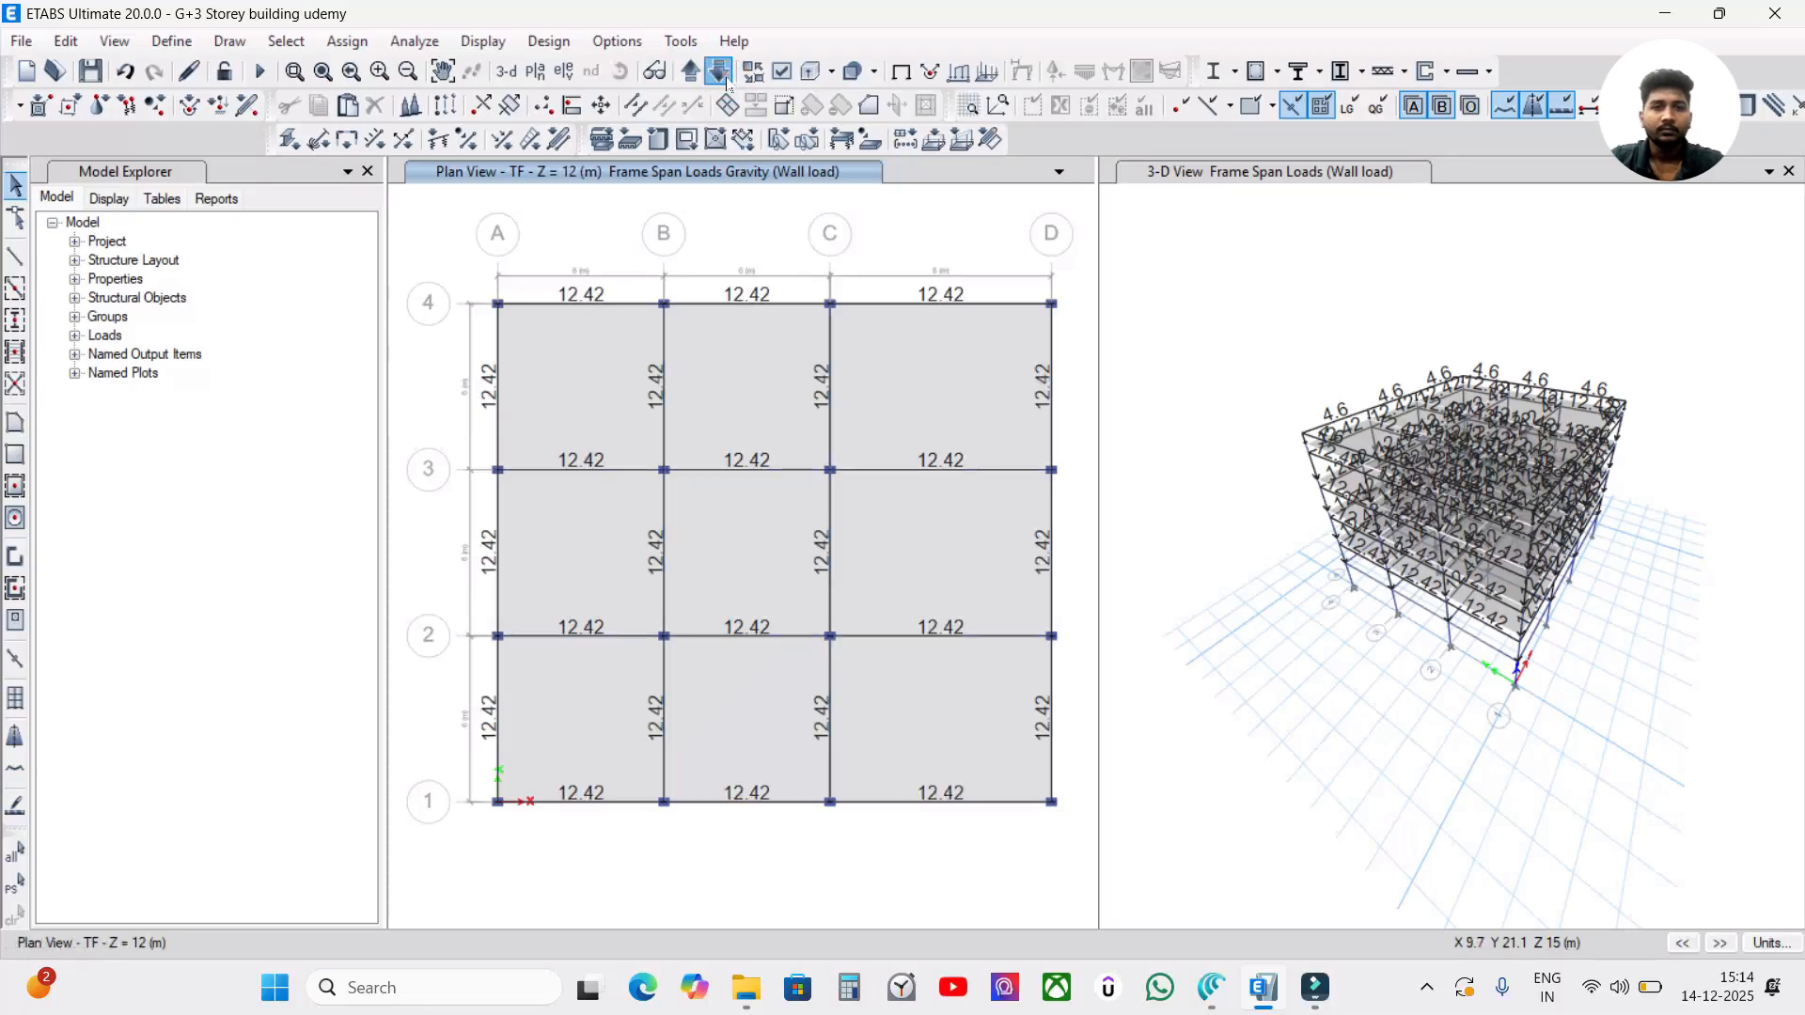
{"action": "left_click", "coordinate": [689, 73]}
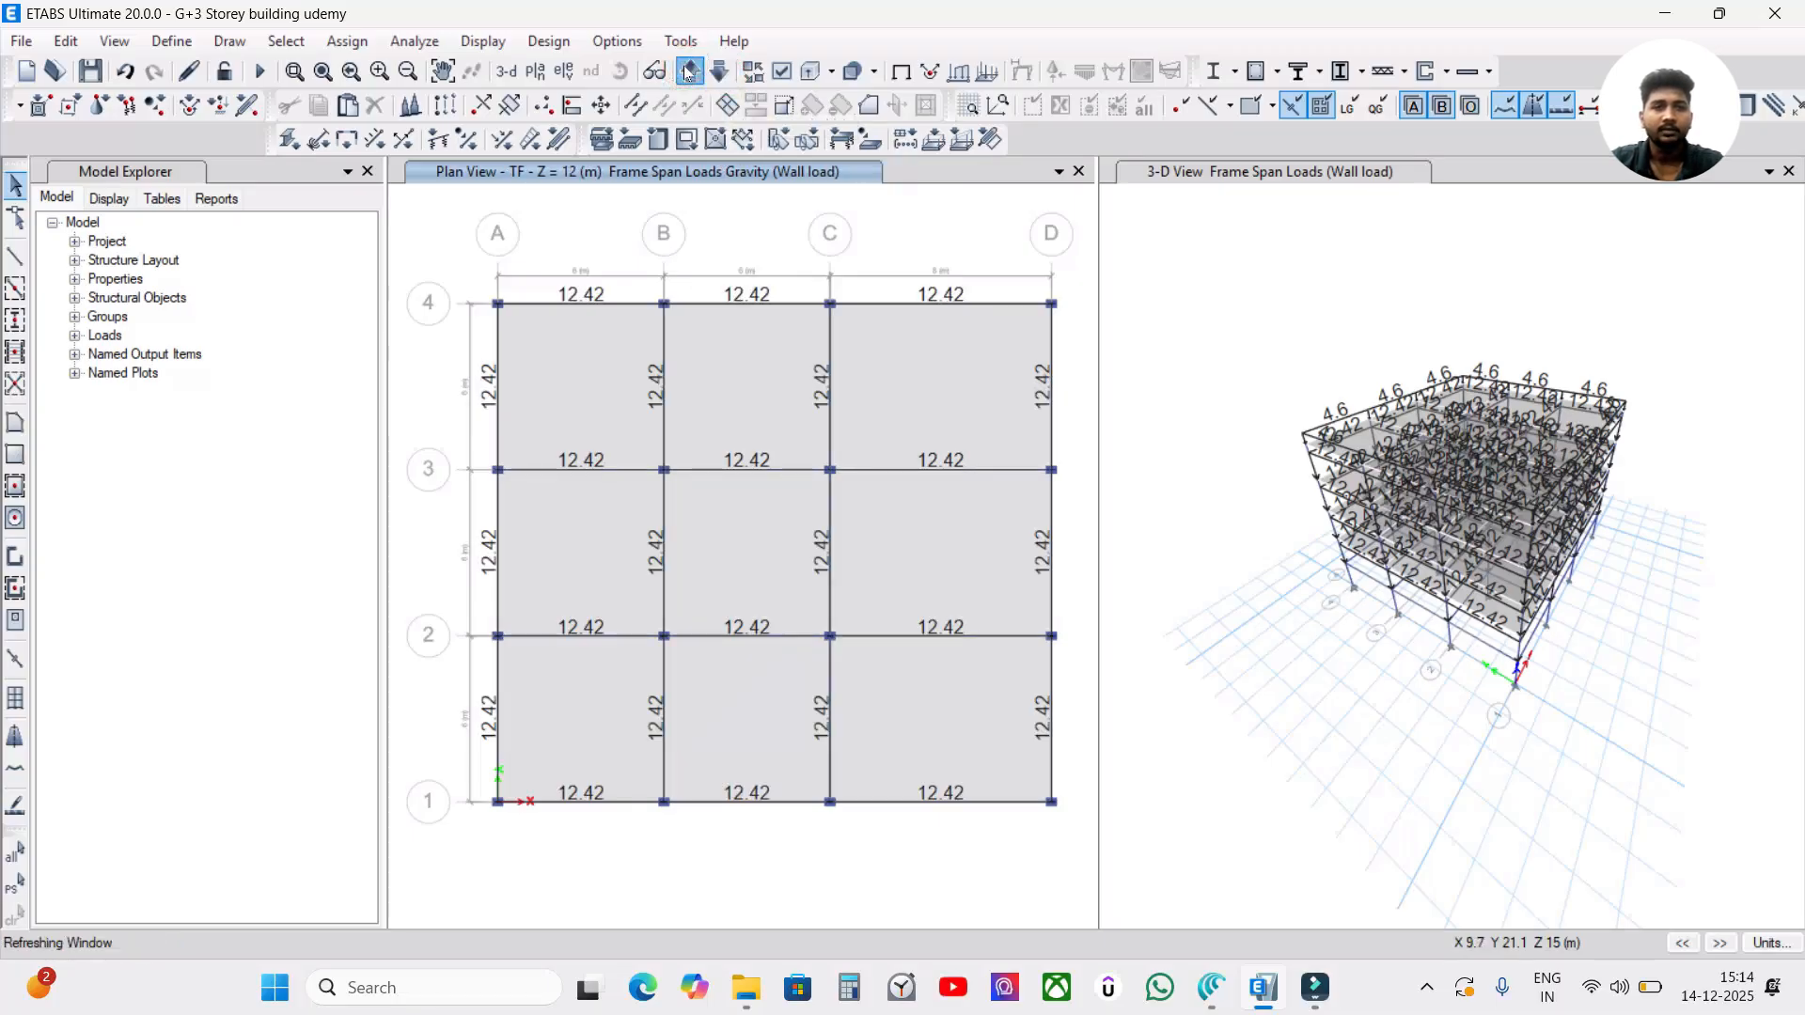